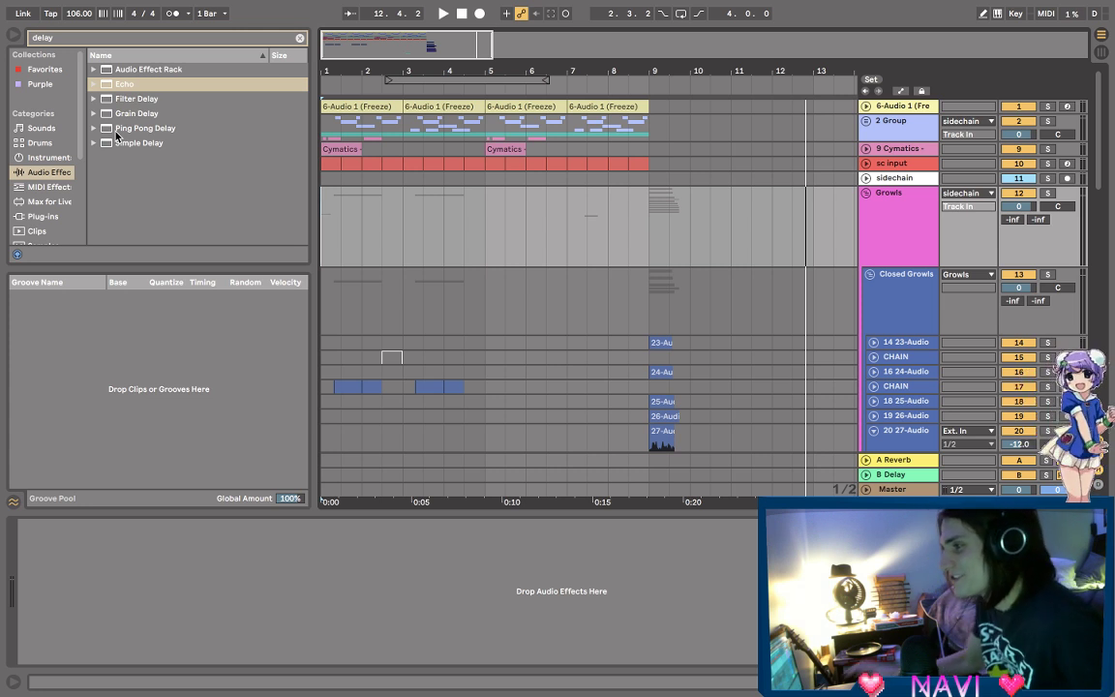
- Browse the "delay" search across all results, the Downloads folder, the current project and the plug-ins
mouse_move(171, 3)
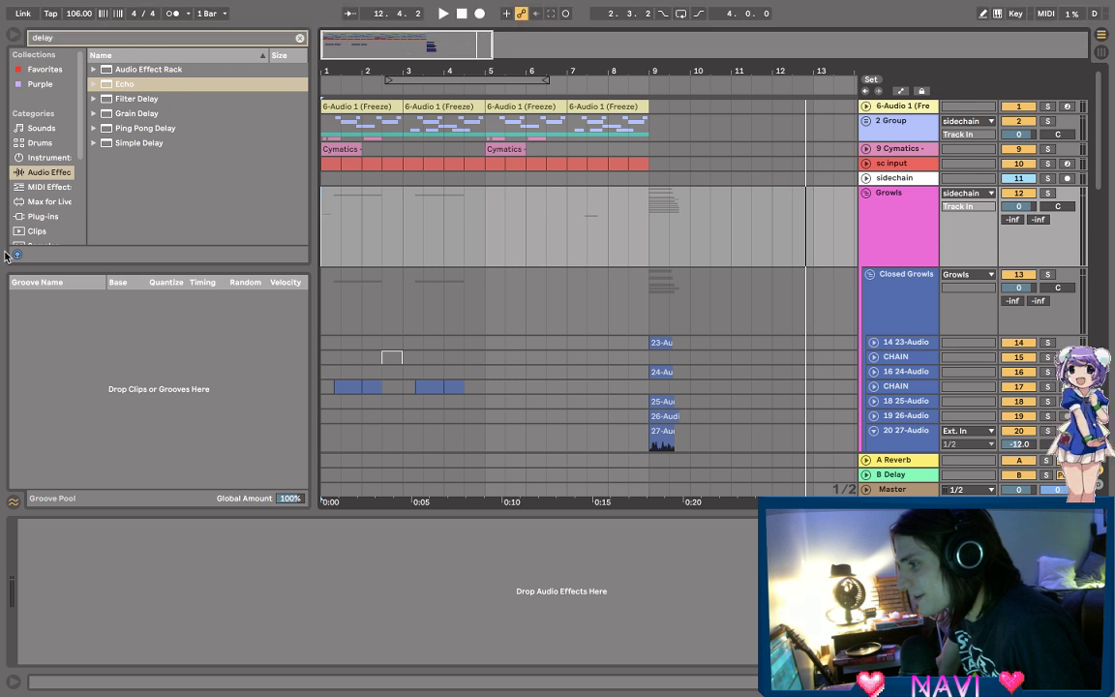
scroll(49, 179, "down", 2)
left_click(57, 201)
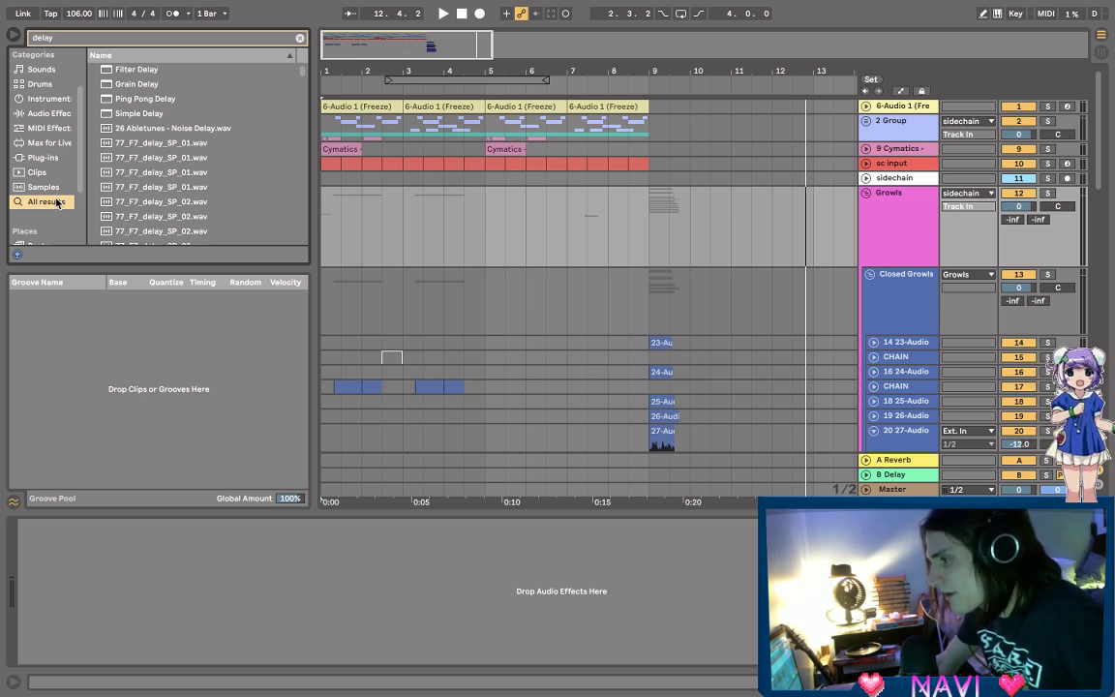
scroll(57, 202, "down", 2)
left_click(55, 206)
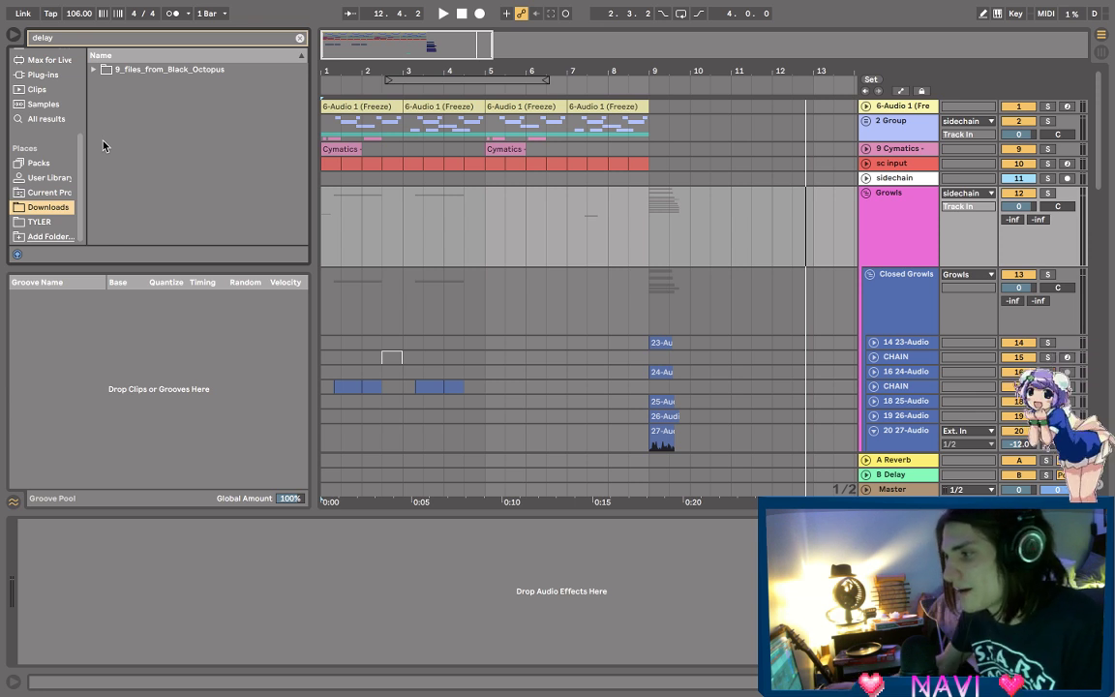
left_click(43, 195)
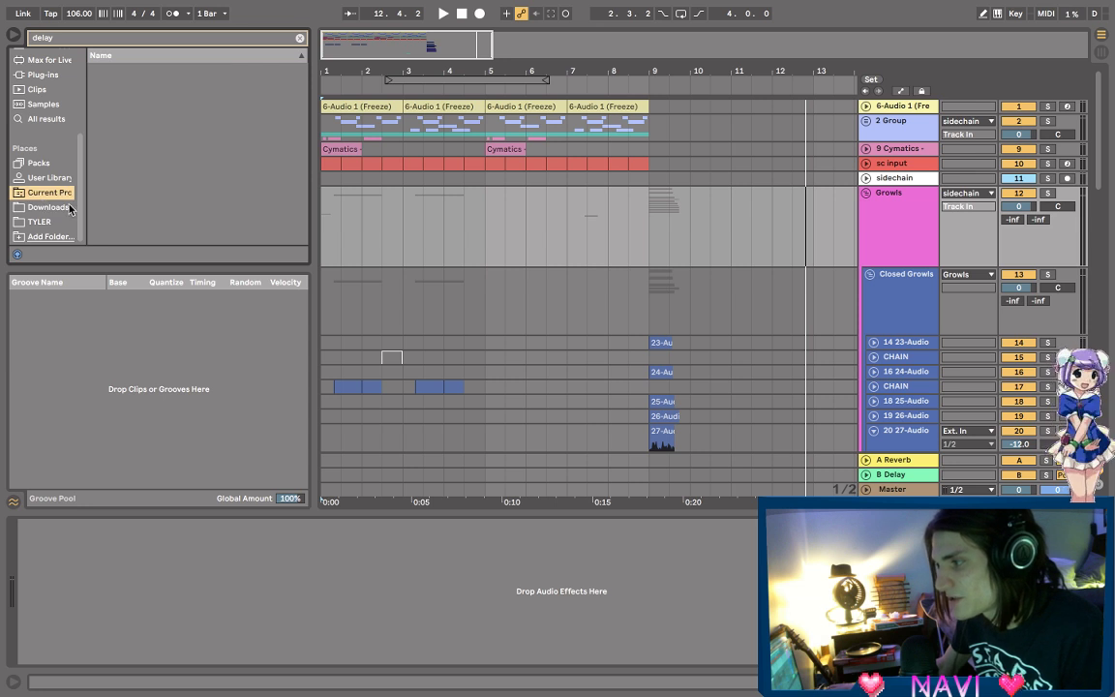
left_click(66, 207)
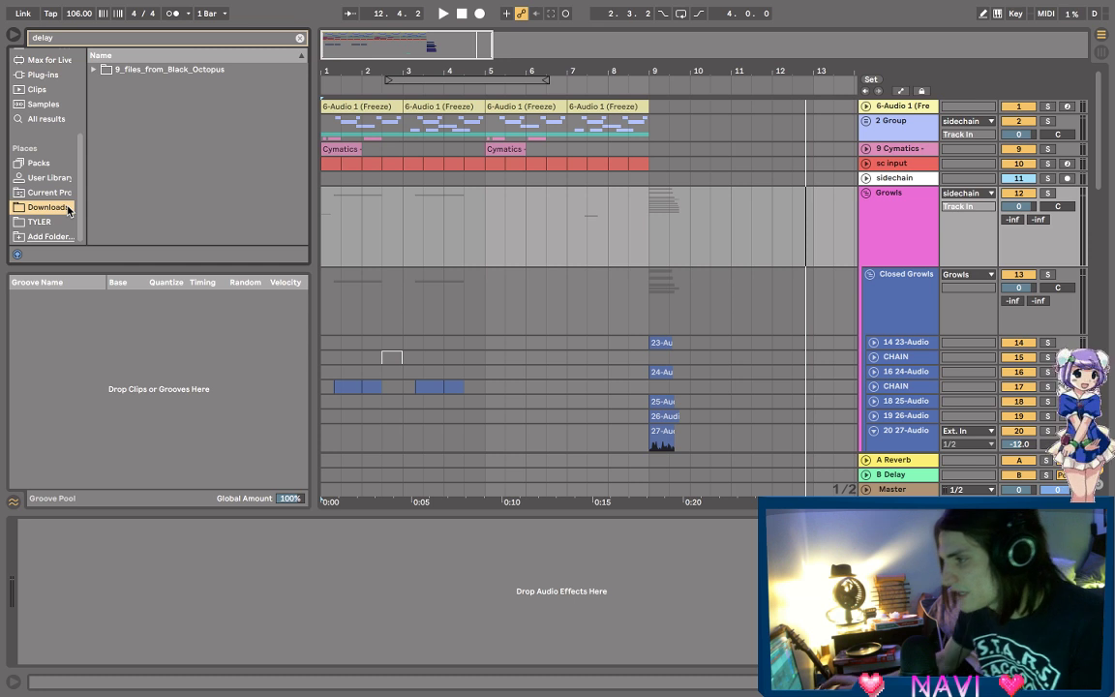
left_click(53, 78)
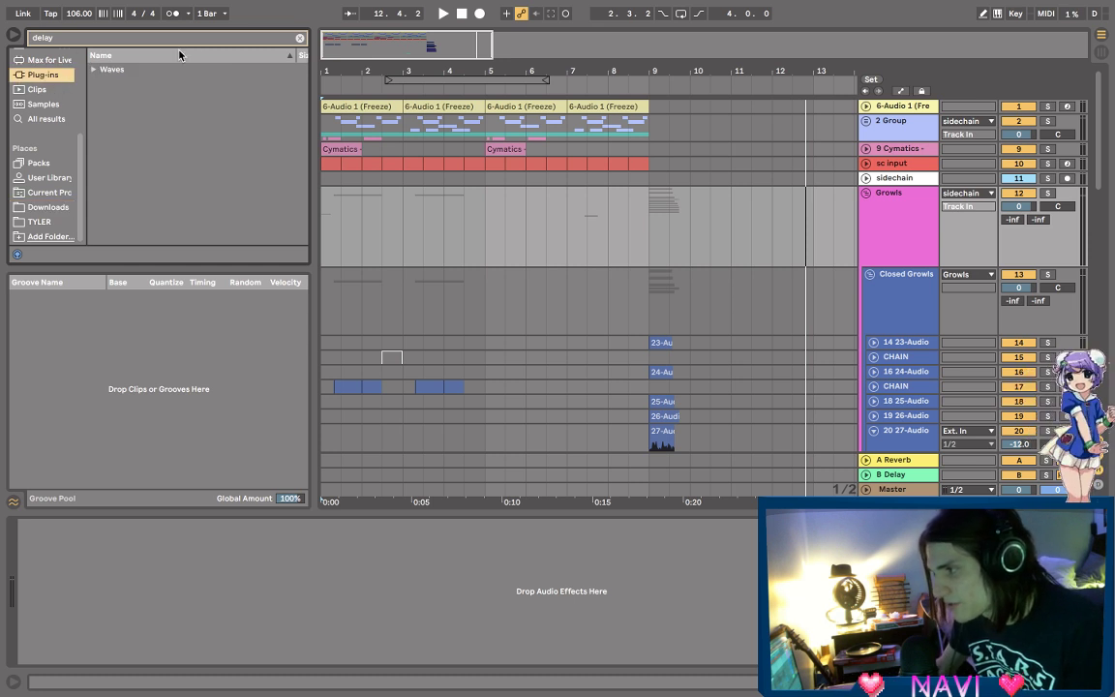
- Clear the browser search and collapse the Polyverse folder in the plug-in list
key("BackSpace")
key("BackSpace")
key("BackSpace")
key("BackSpace")
key("BackSpace")
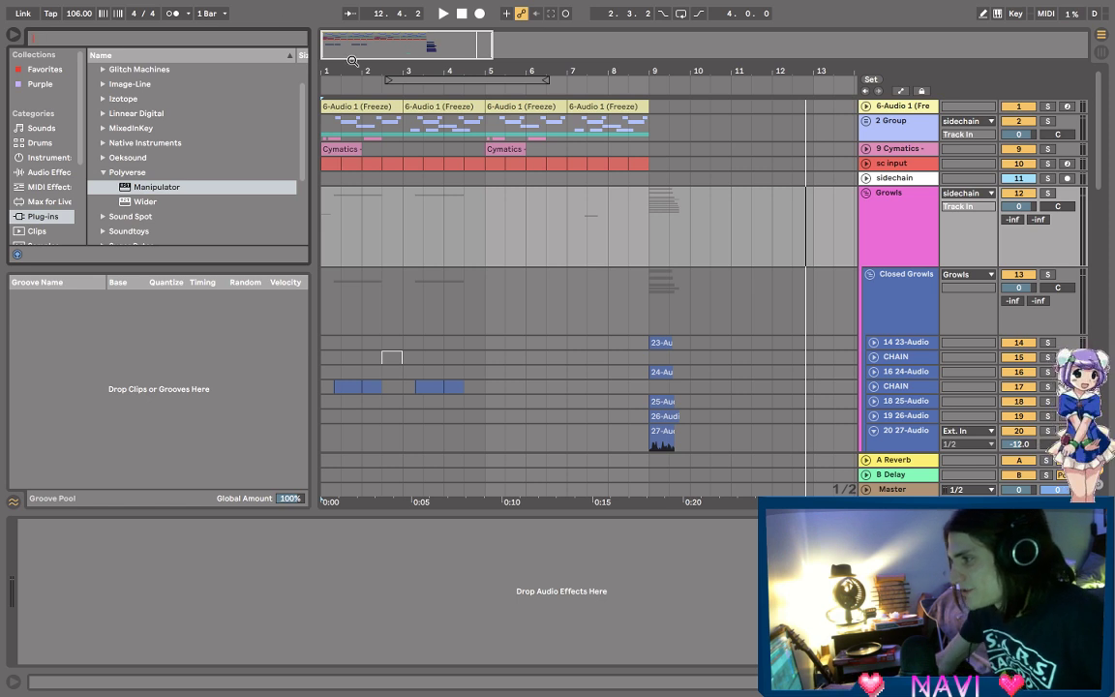
left_click(104, 173)
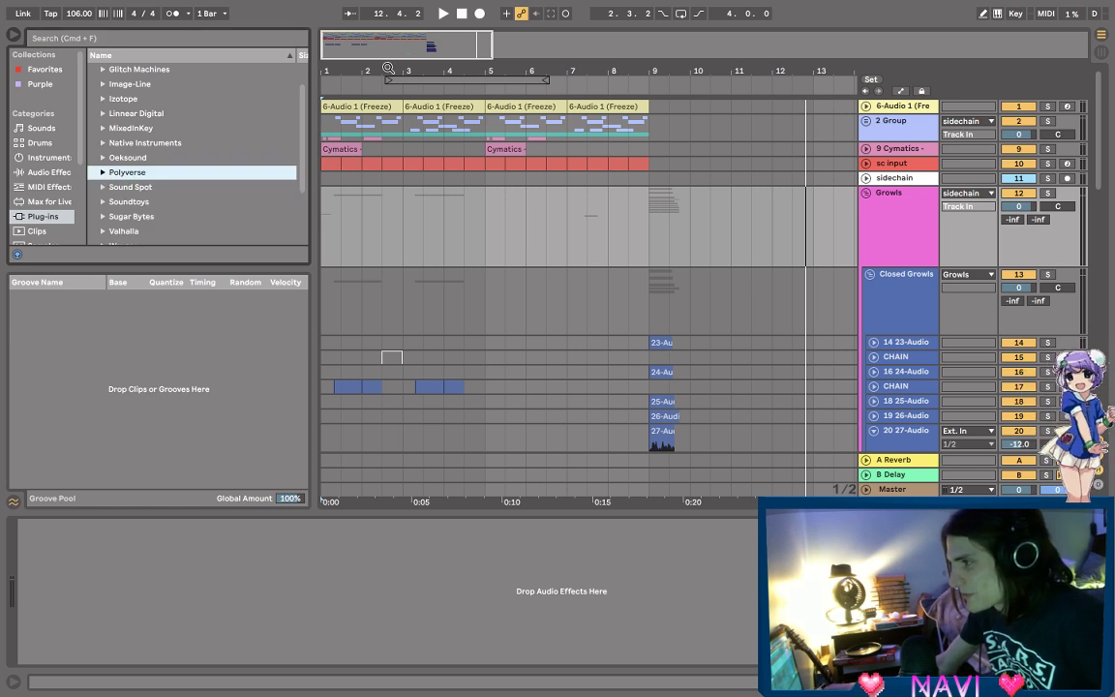
- Fold the Growls group and play the arrangement from bar 1 into bar 4
scroll(424, 152, "down", 3)
scroll(424, 152, "down", 3)
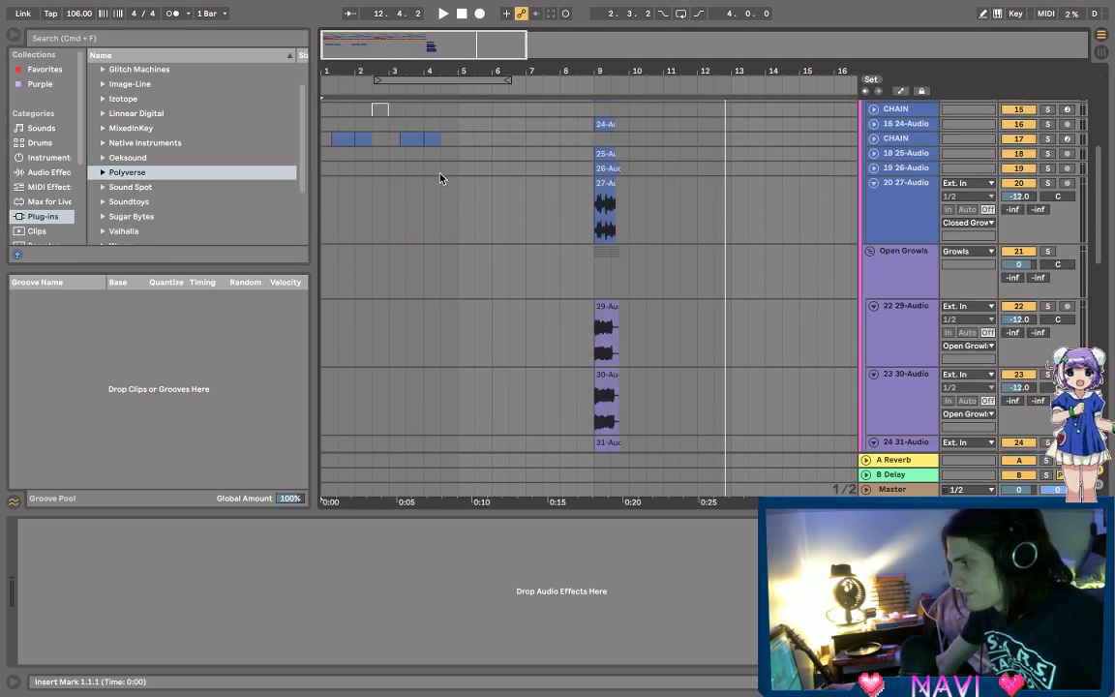
scroll(396, 155, "up", 2)
left_click(330, 150)
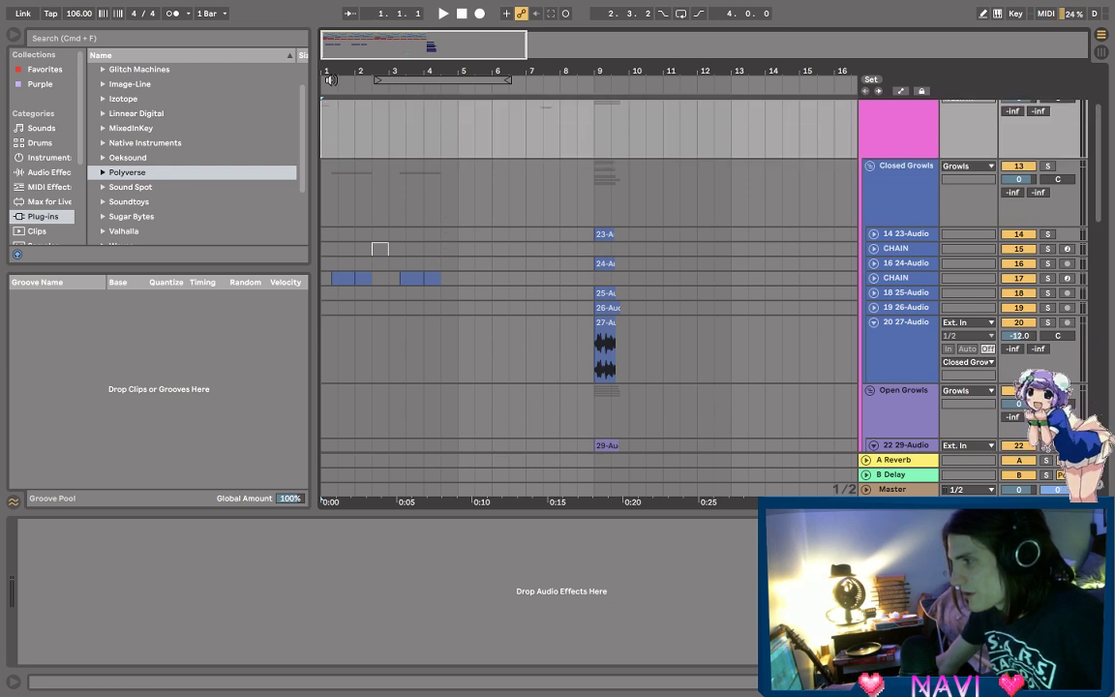
scroll(330, 150, "up", 2)
scroll(392, 124, "up", 1)
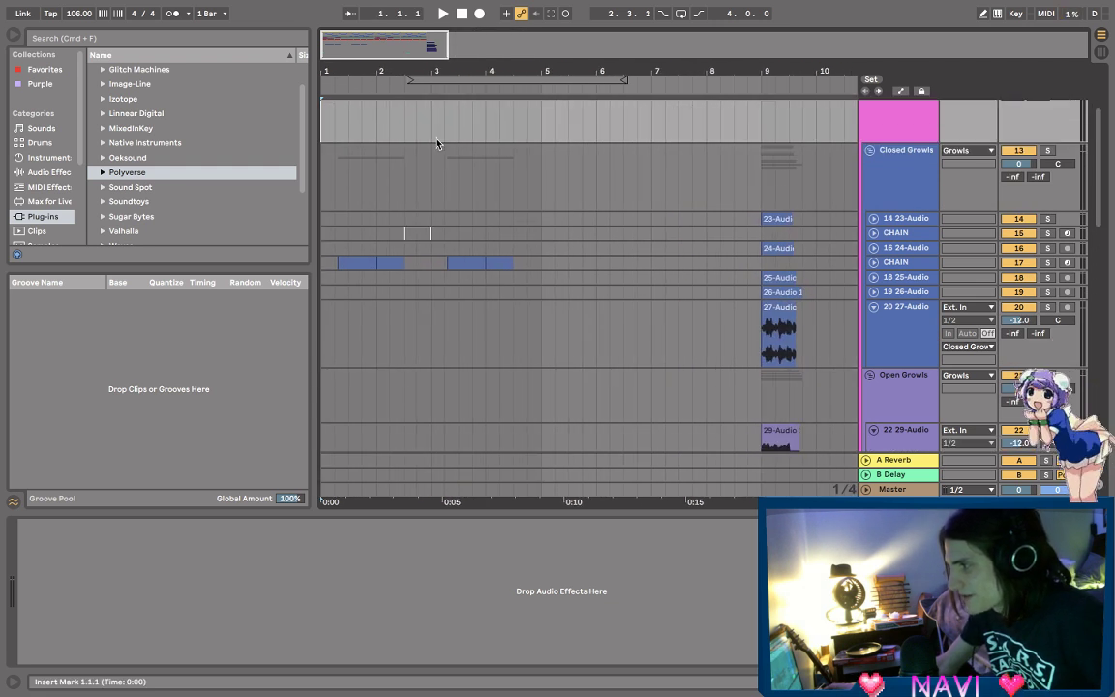
scroll(392, 124, "up", 2)
left_click(866, 146)
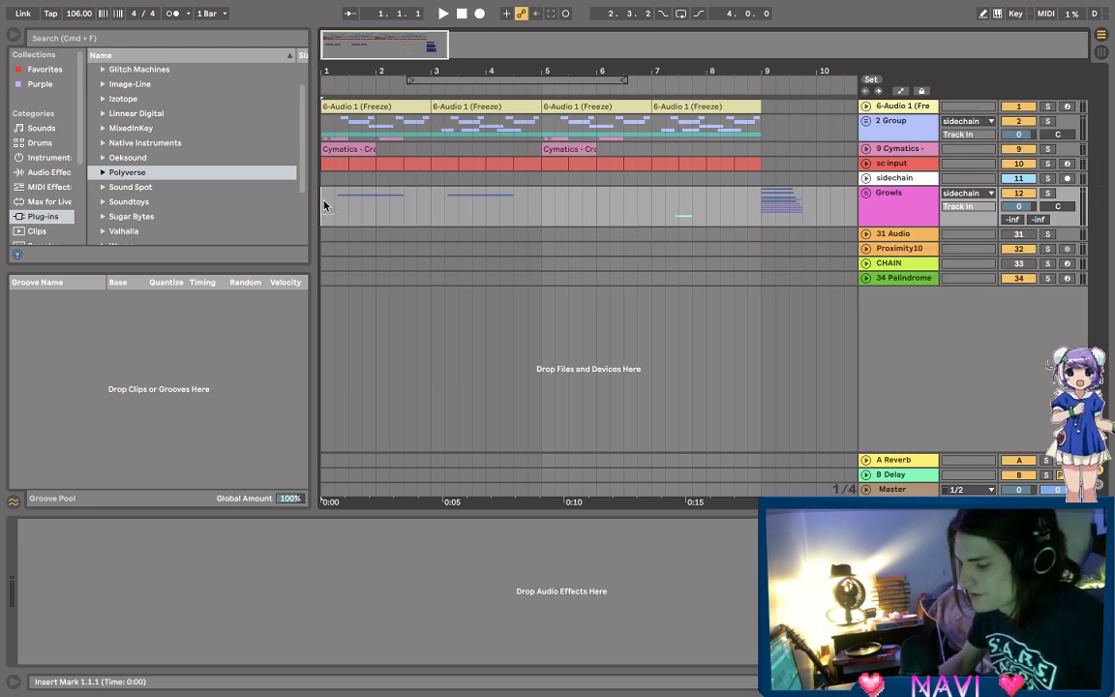
key("space")
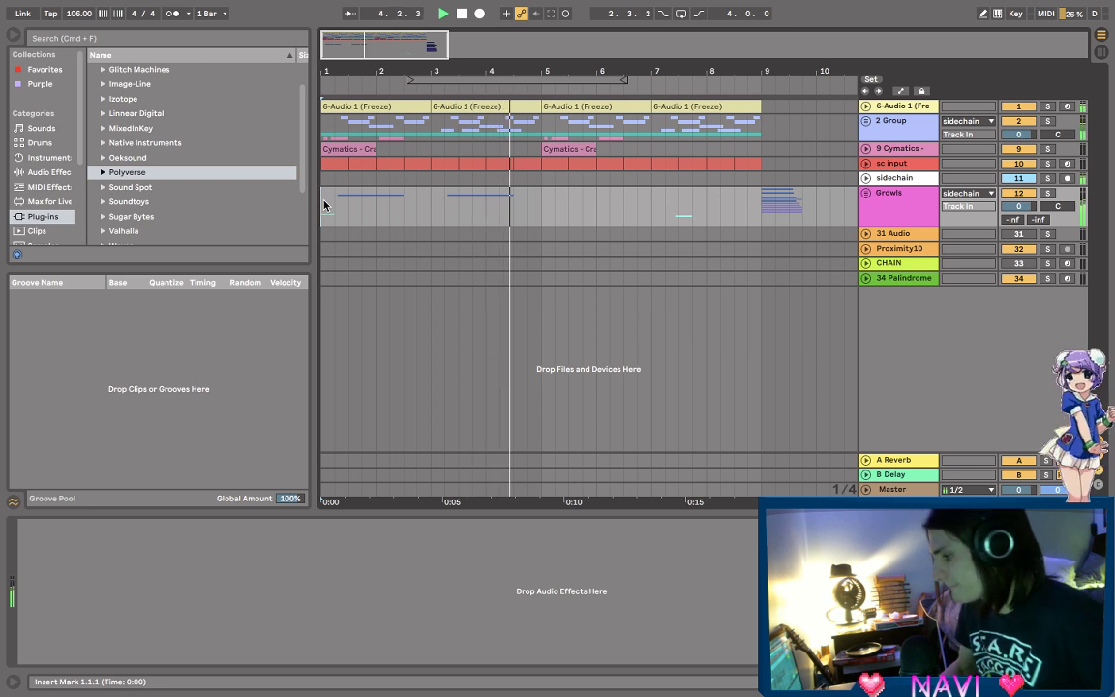
key("space")
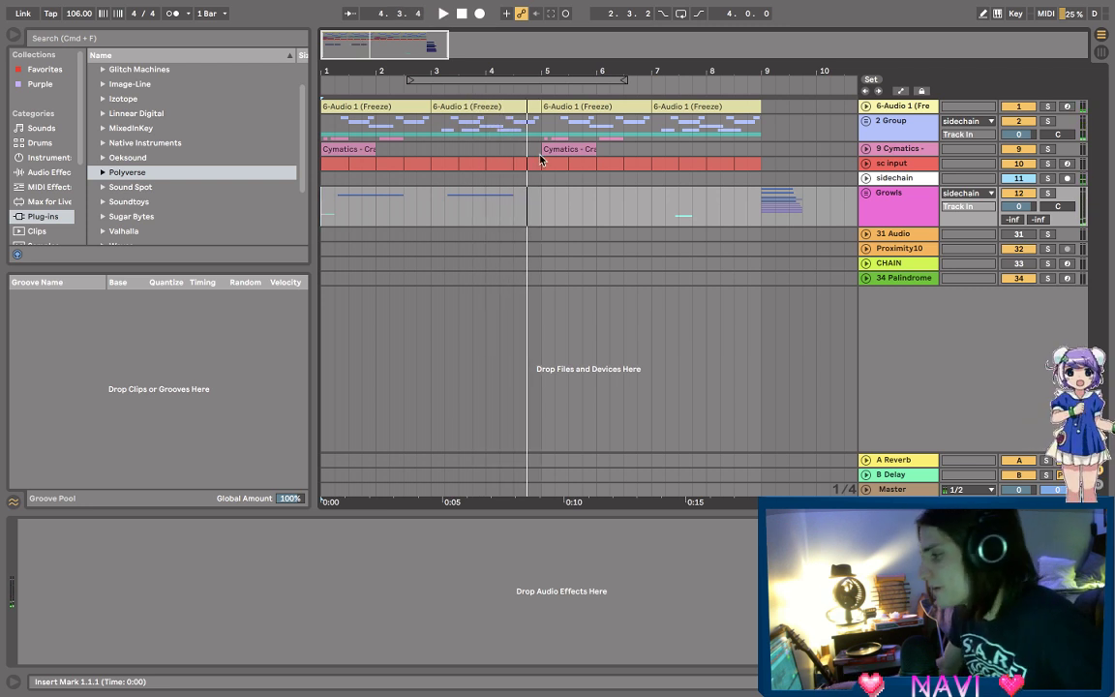
- Unfold the Growls group and audition the 29-Audio track soloed from bar 9
left_click(866, 193)
scroll(818, 282, "down", 2)
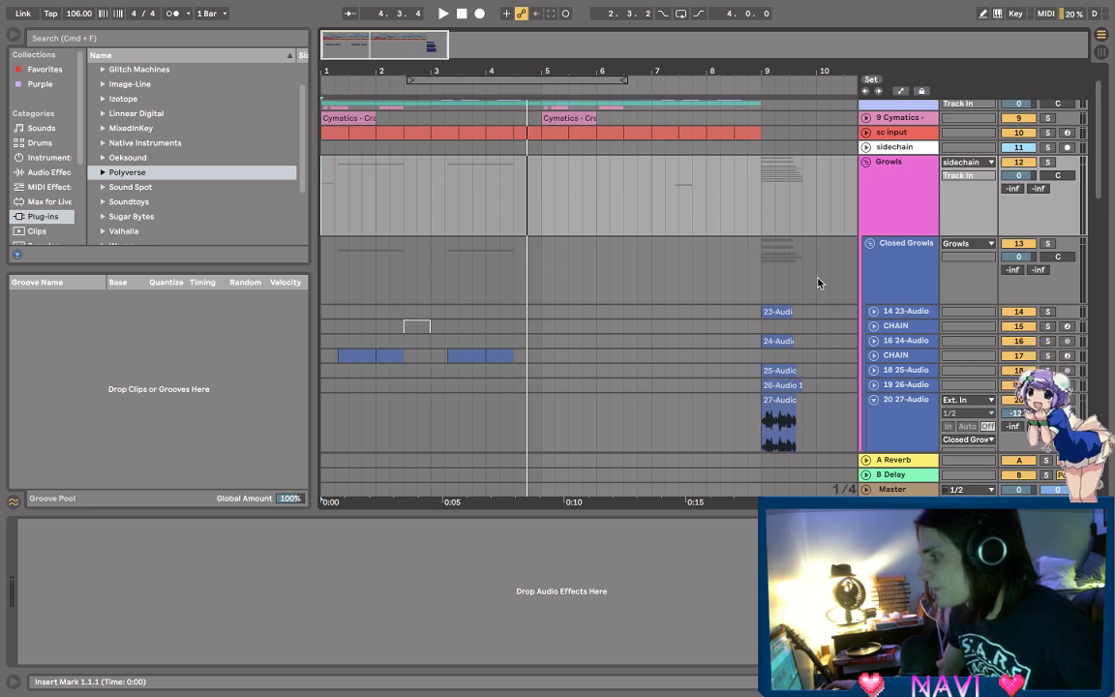
scroll(813, 300, "down", 6)
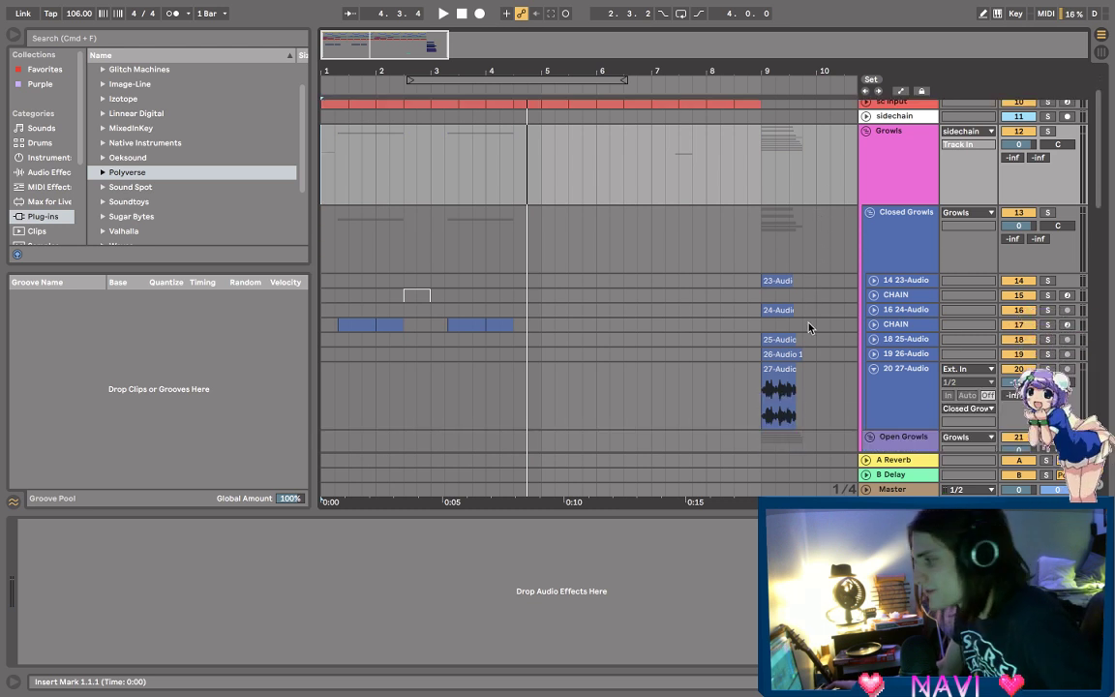
scroll(796, 354, "down", 8)
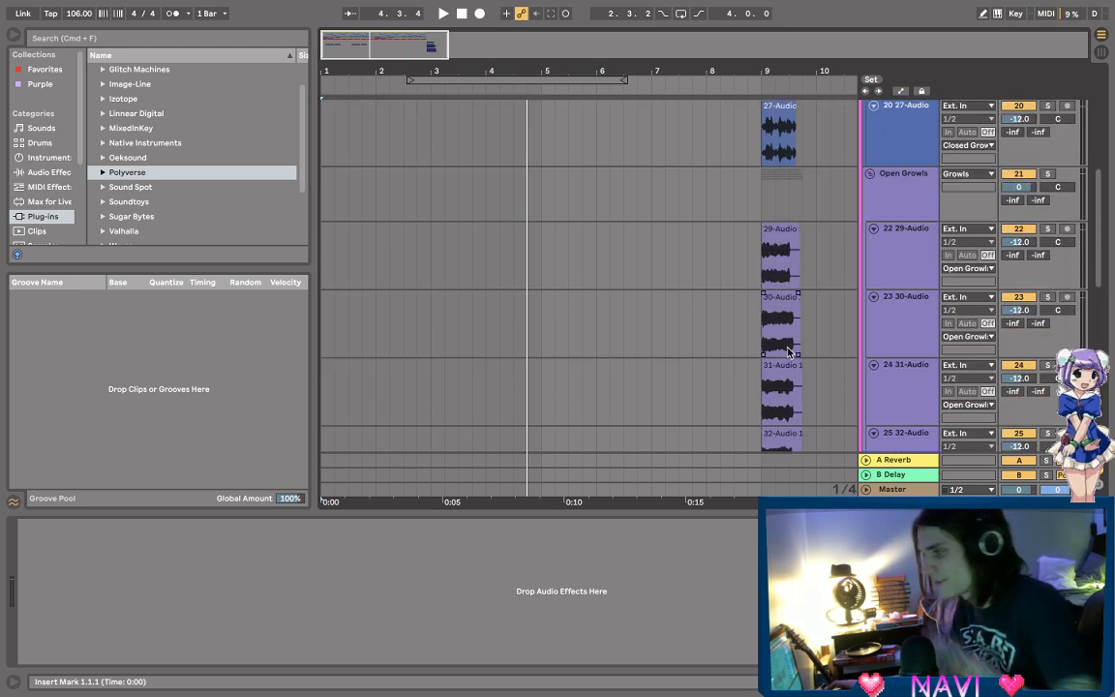
left_click(790, 263)
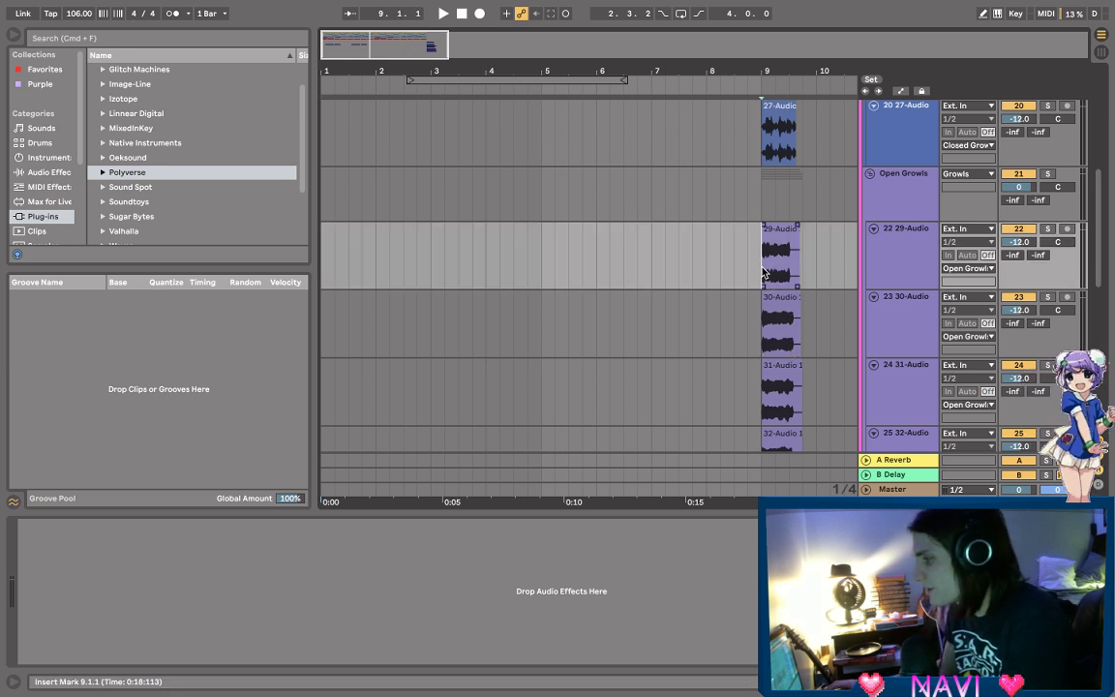
scroll(796, 254, "up", 1)
scroll(796, 253, "down", 3)
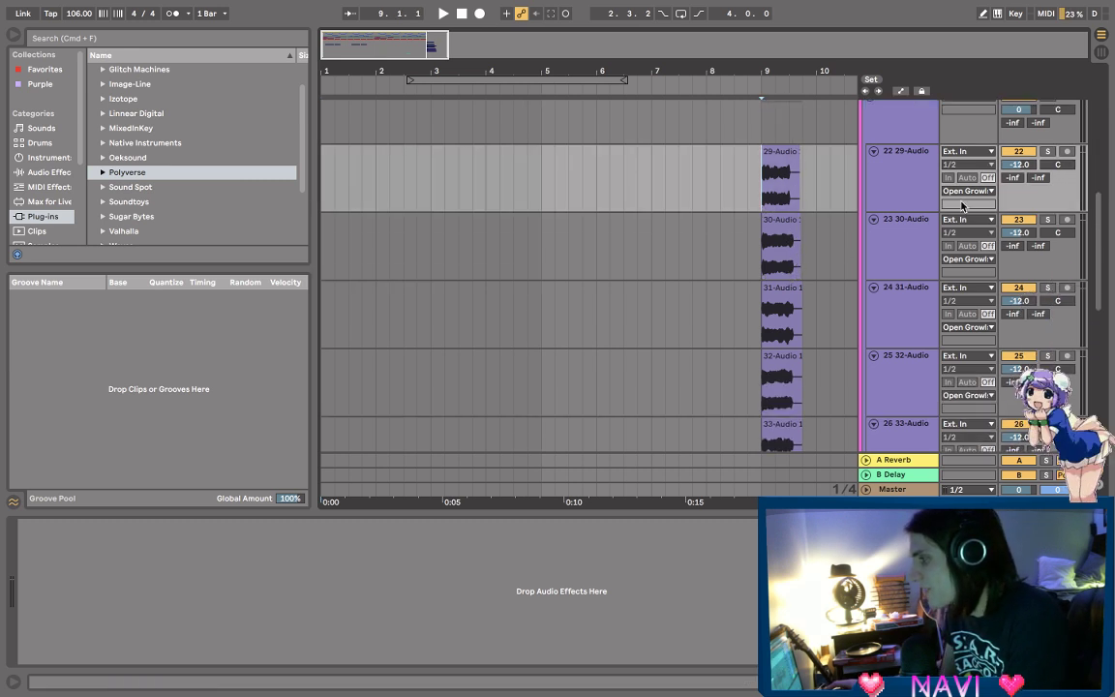
left_click(1047, 152)
key("space")
scroll(1043, 184, "up", 5)
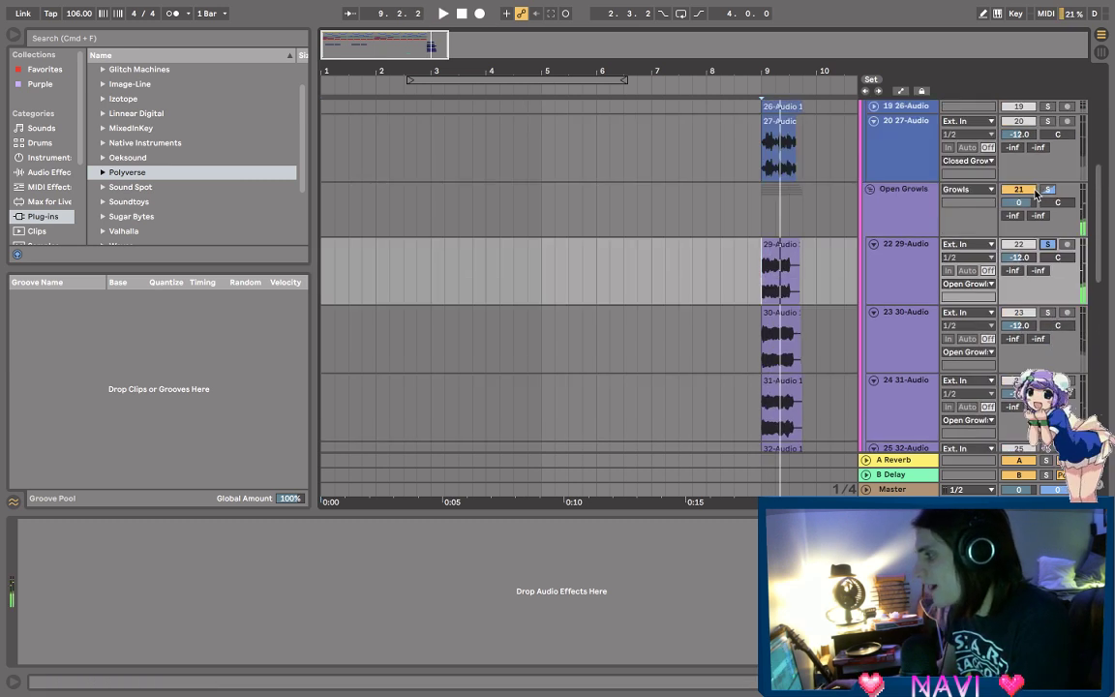
- Check the 27-Audio track and the Closed Growls and Growls groups for effects, including the Growls output routing options
left_click(903, 150)
scroll(902, 186, "up", 6)
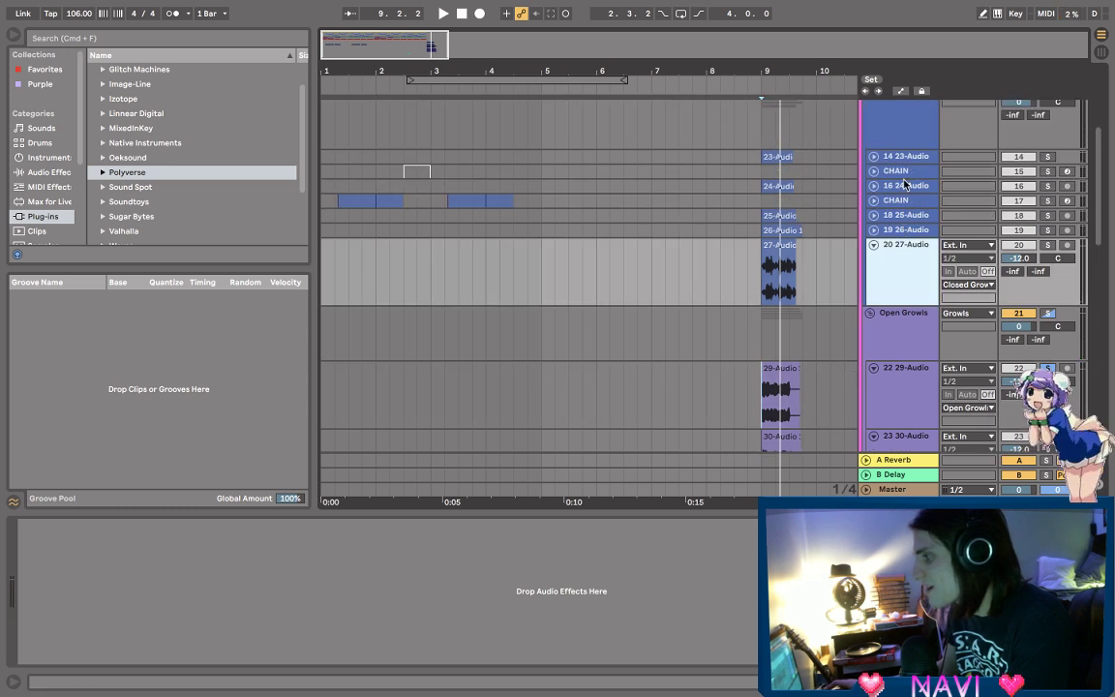
left_click(902, 187)
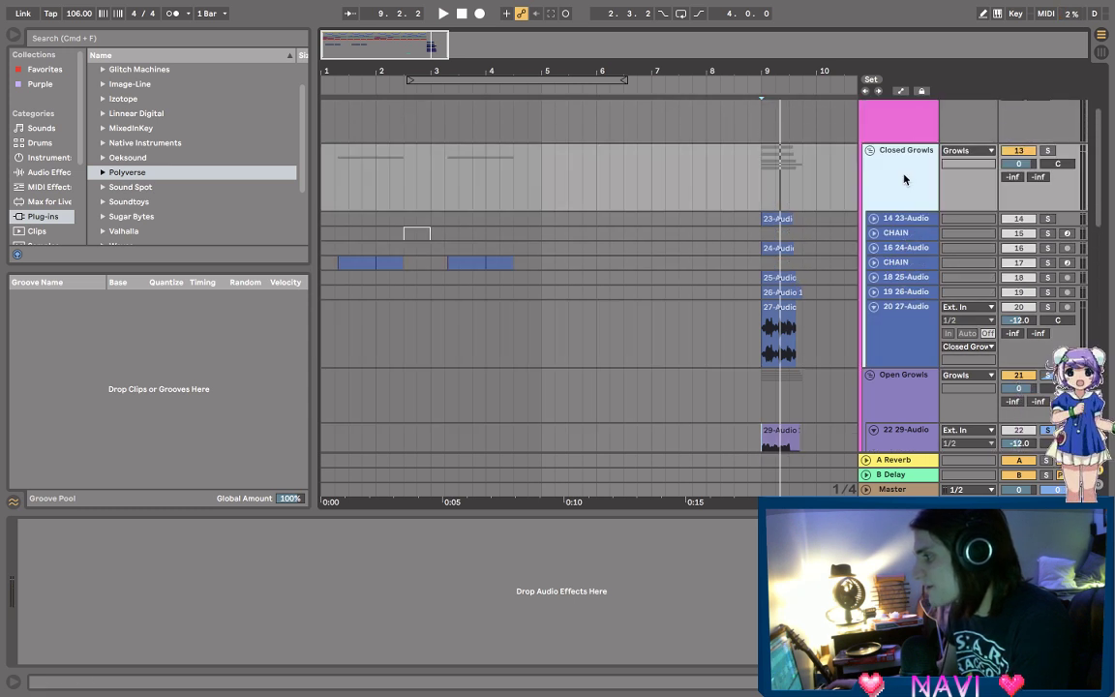
scroll(932, 190, "up", 3)
left_click(968, 162)
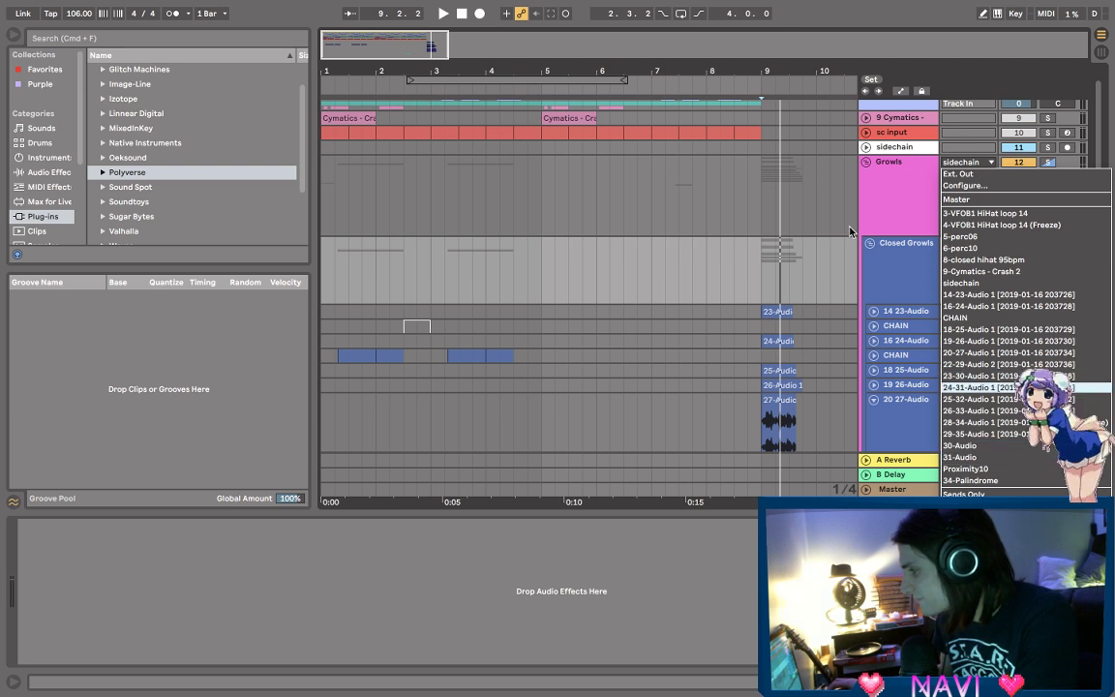
left_click(885, 162)
- Switch off SerumFX on the sidechain track and replay the soloed growl from bar 9
left_click(893, 149)
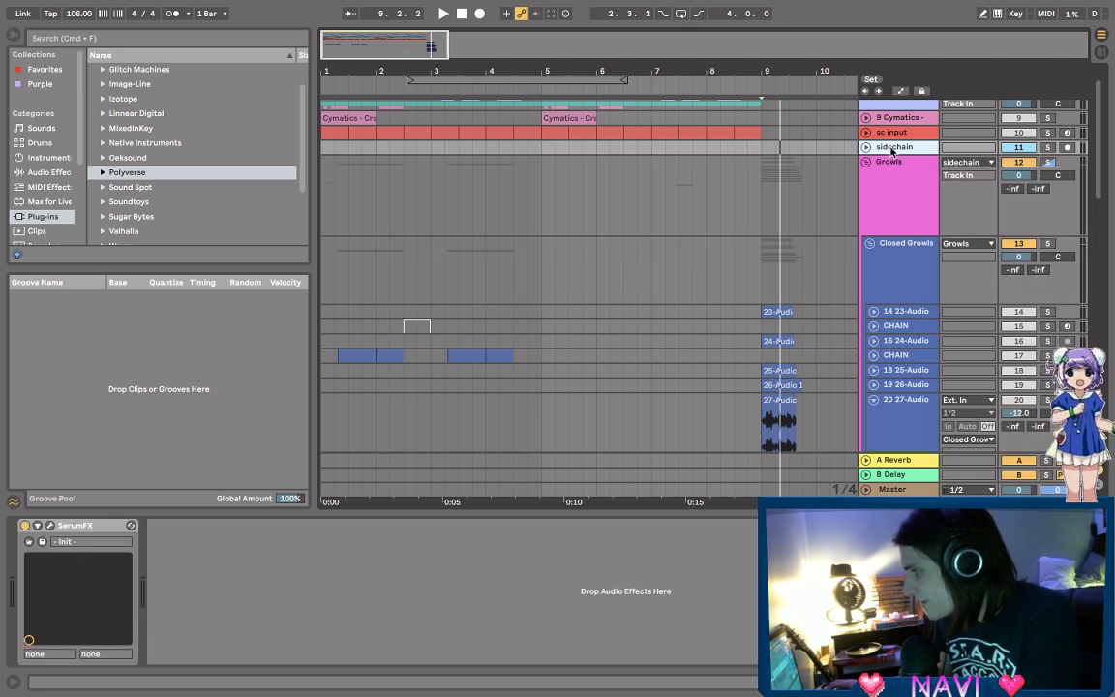
left_click(26, 526)
key("space")
key("space")
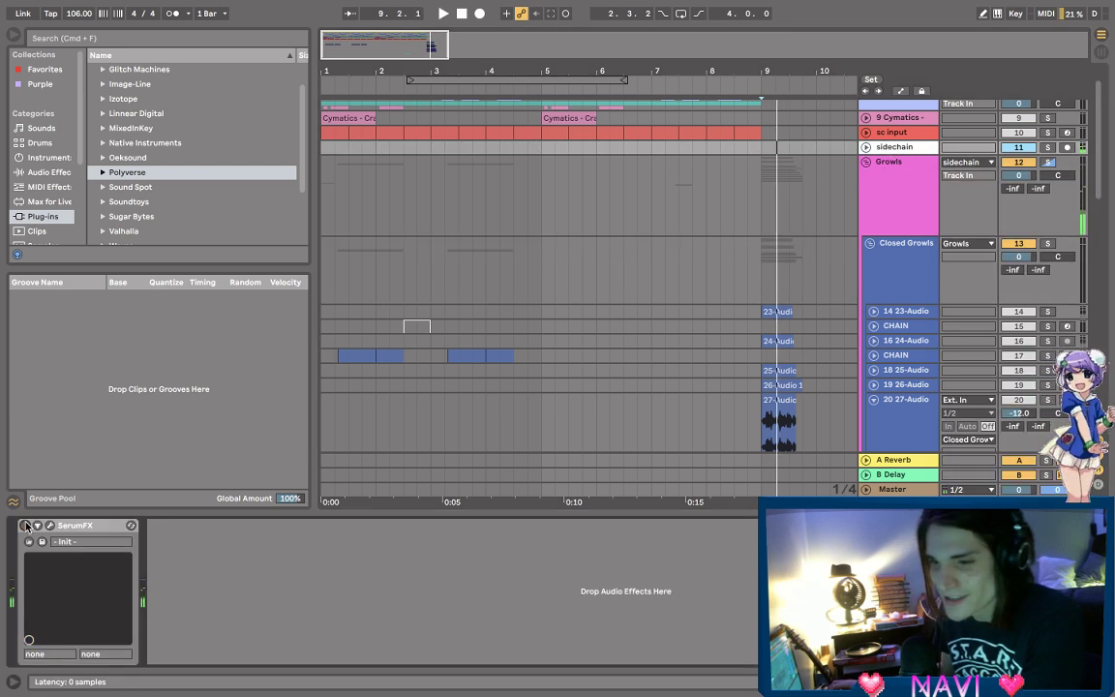
scroll(761, 319, "down", 4)
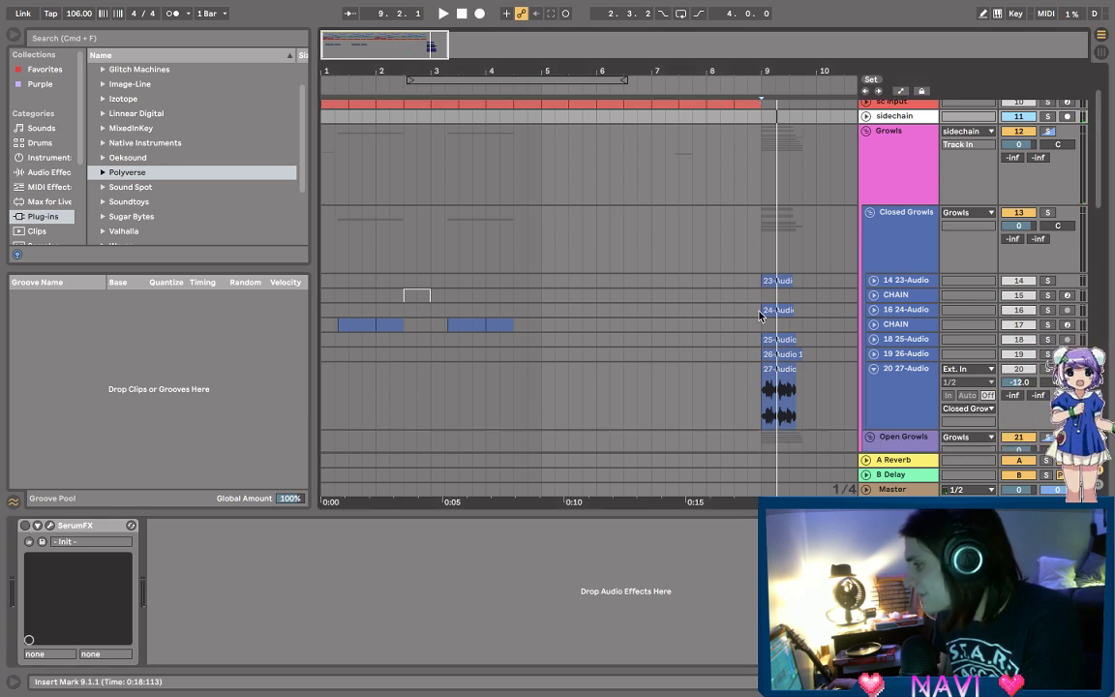
left_click(765, 325)
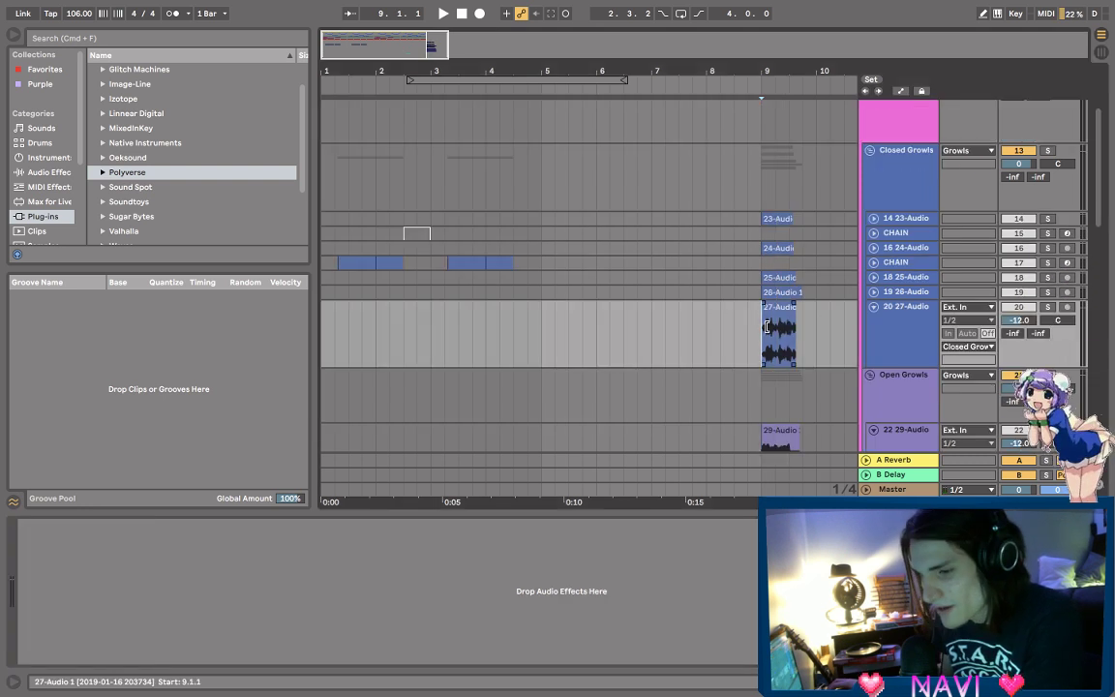
key("space")
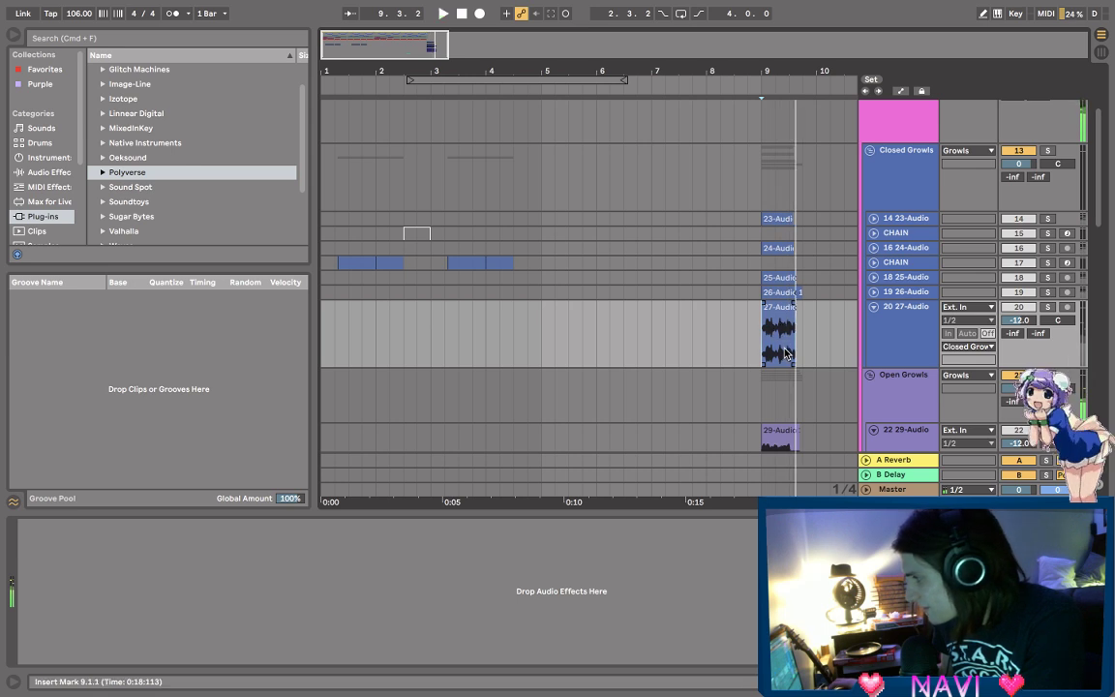
- Solo the 30-Audio and 31-Audio tracks in turn and play each growl from bar 9
scroll(786, 354, "down", 7)
left_click(786, 290)
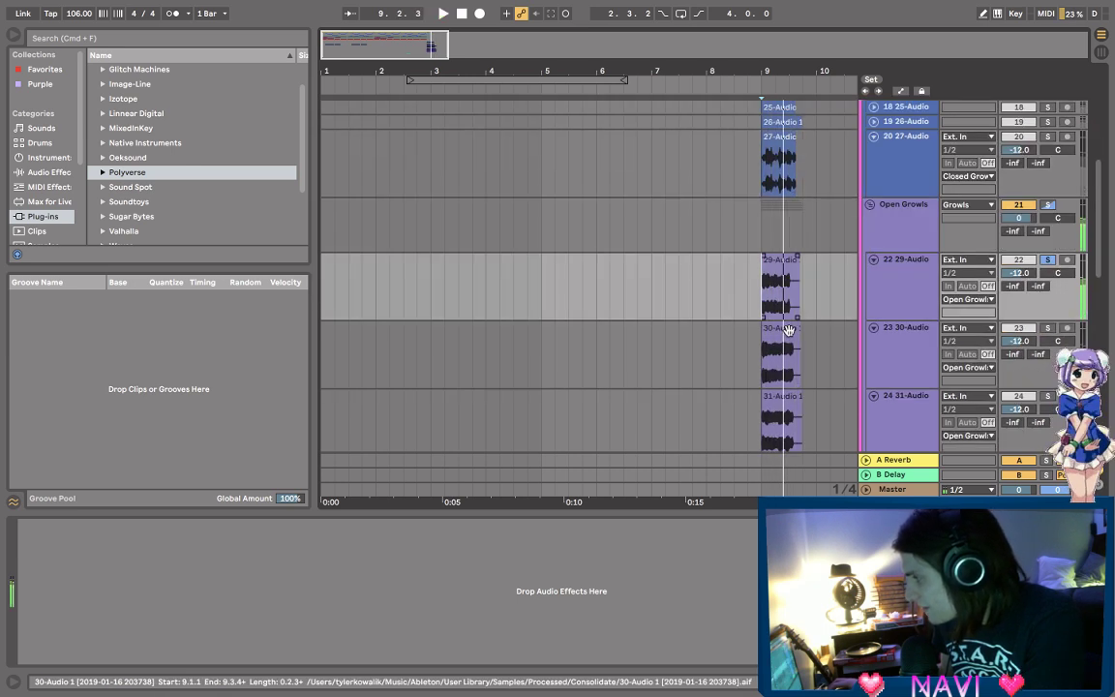
left_click(1047, 327)
key("space")
scroll(1057, 384, "down", 1)
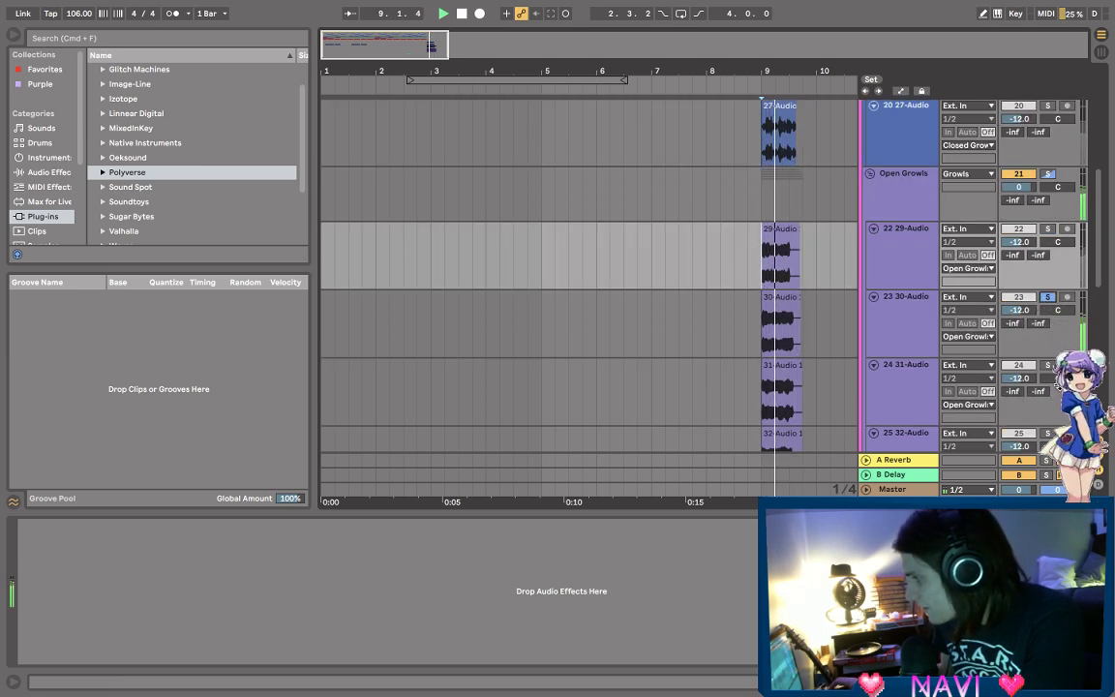
left_click(1047, 365)
key("space")
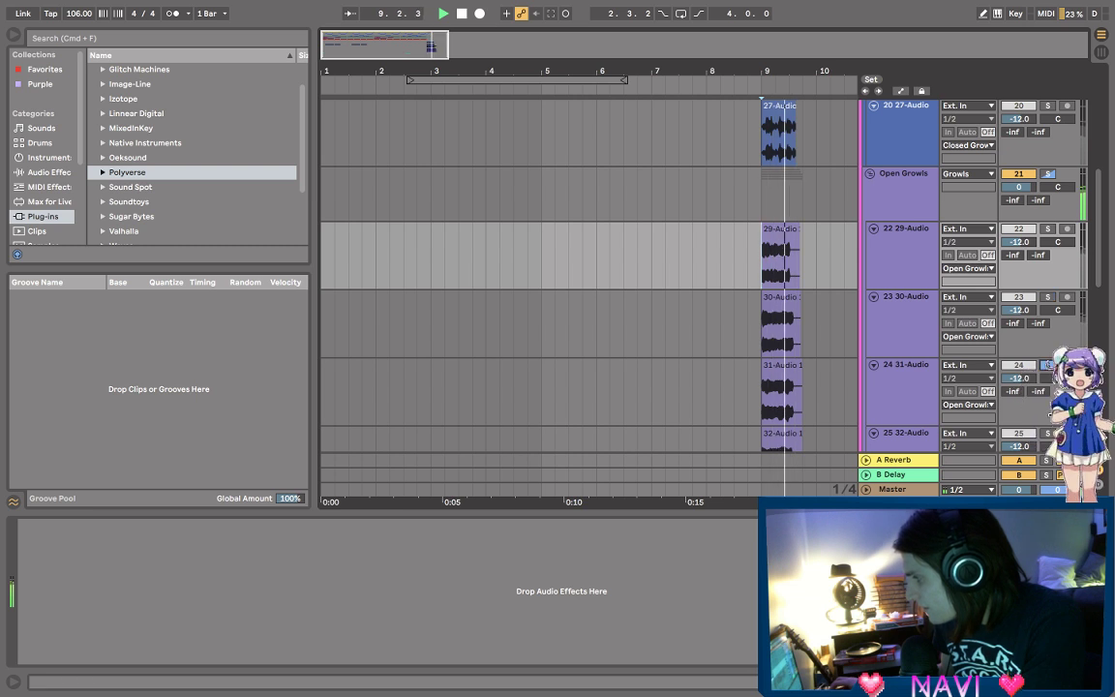
key("space")
key("space")
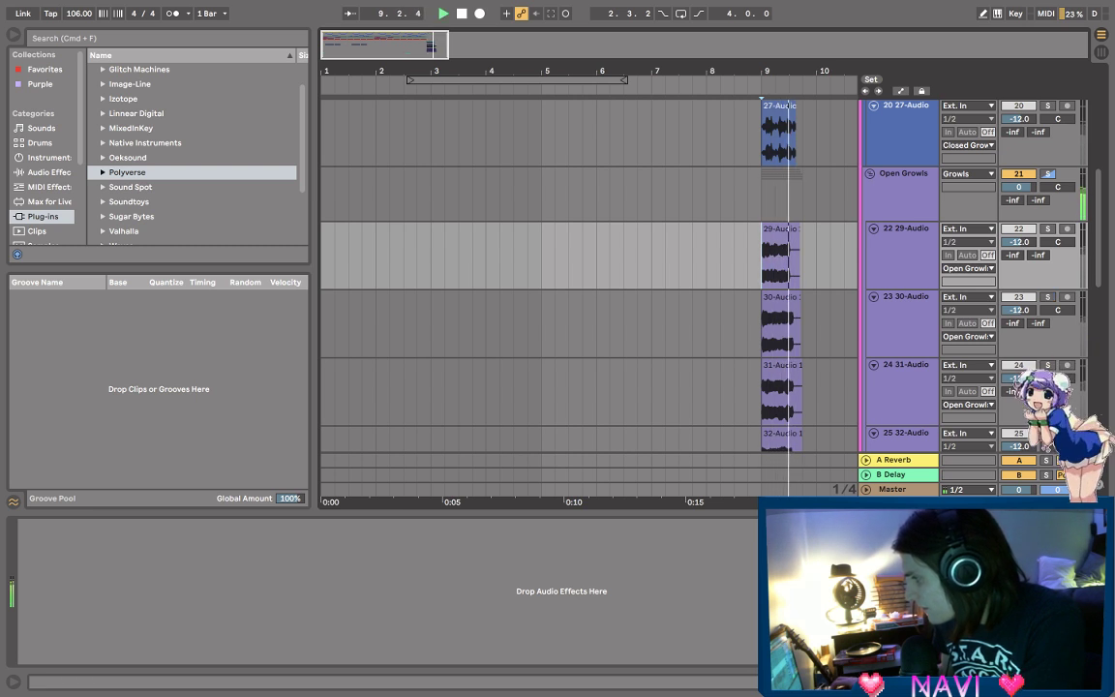
- Compare the 30-Audio and 29-Audio growls by soloing and playing each one from bar 9
left_click(1048, 297)
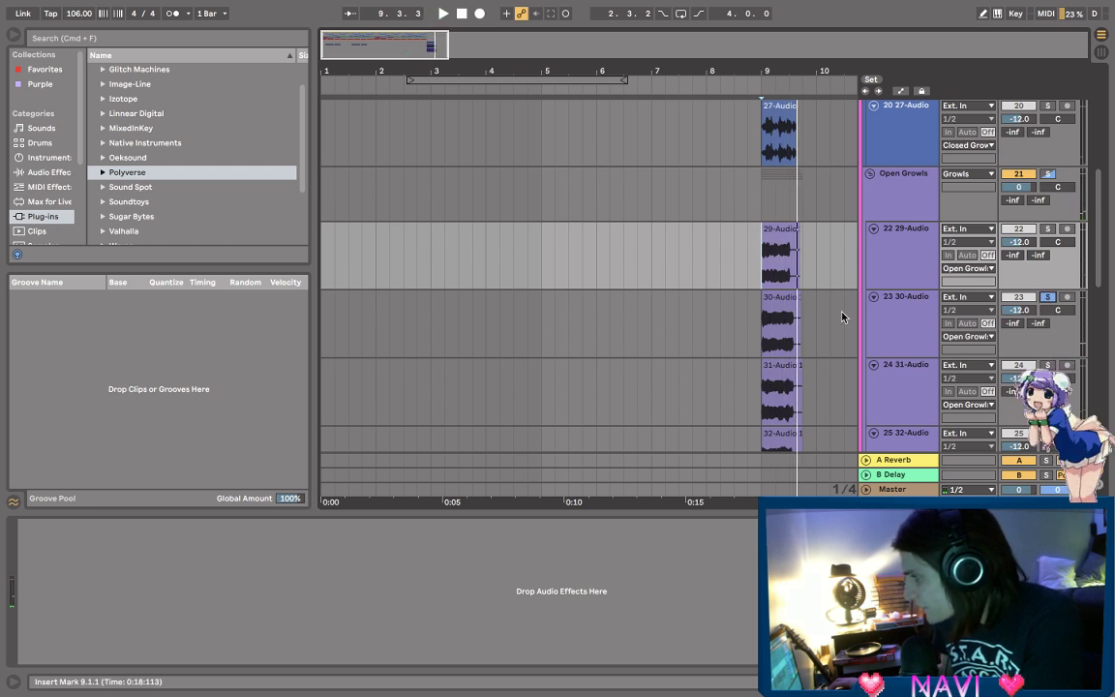
key("space")
key("space")
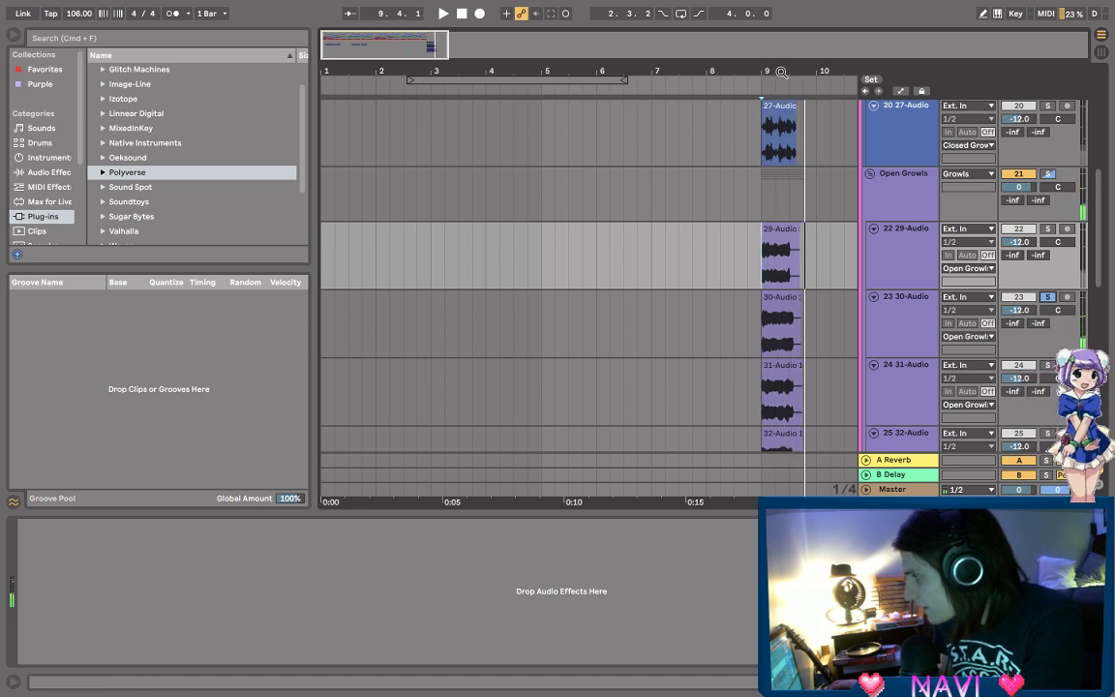
left_click(1047, 228)
key("space")
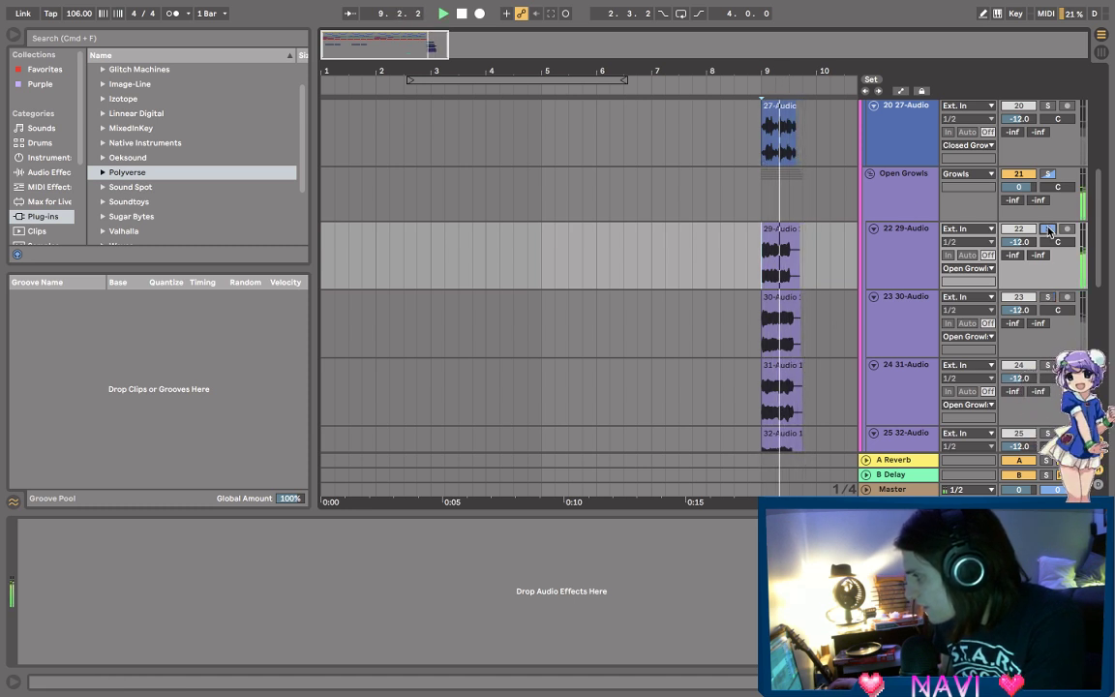
- Solo the 30-Audio track, move its growl clip from bar 9 to about beat 1.4 and play from 1.2.1
left_click(1051, 300)
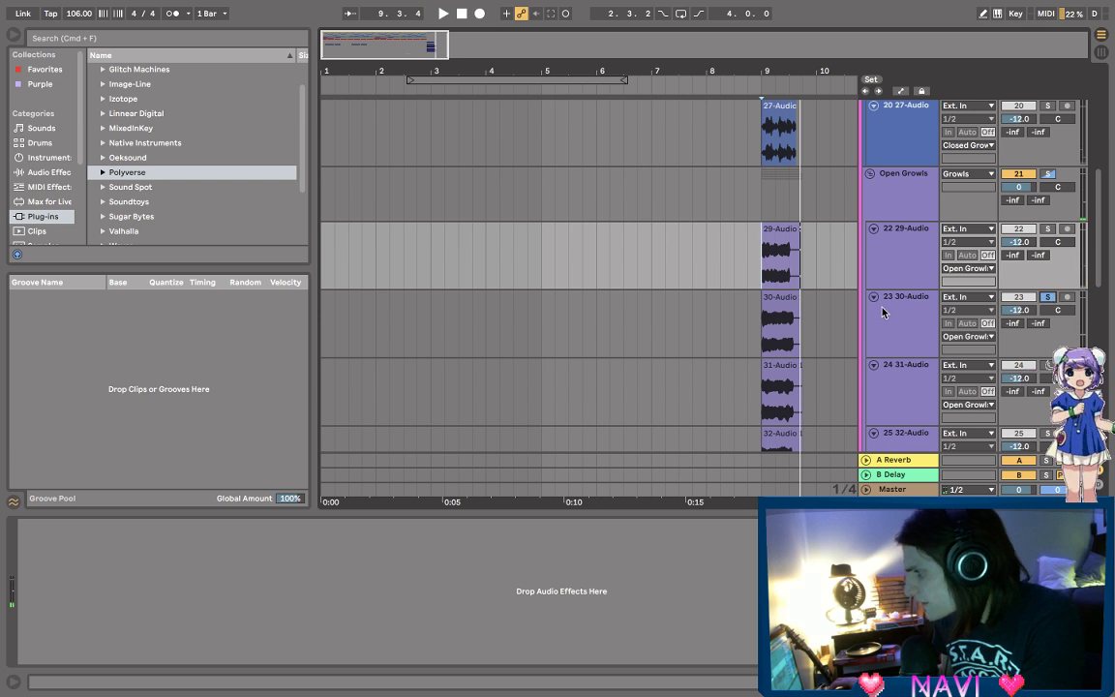
left_click_drag(780, 317, 366, 320)
left_click(336, 320)
key("space")
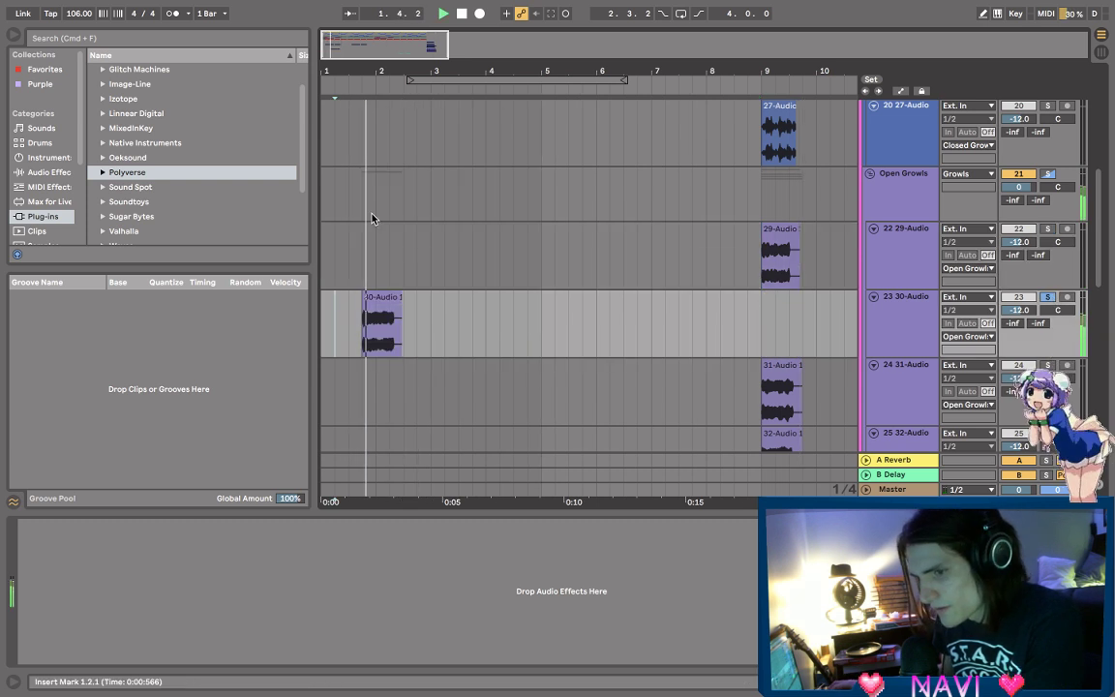
- Move the 30-Audio growl clip to start at 3.1.1, in the gap between the closed growl clips
scroll(355, 227, "up", 5)
scroll(353, 233, "down", 5)
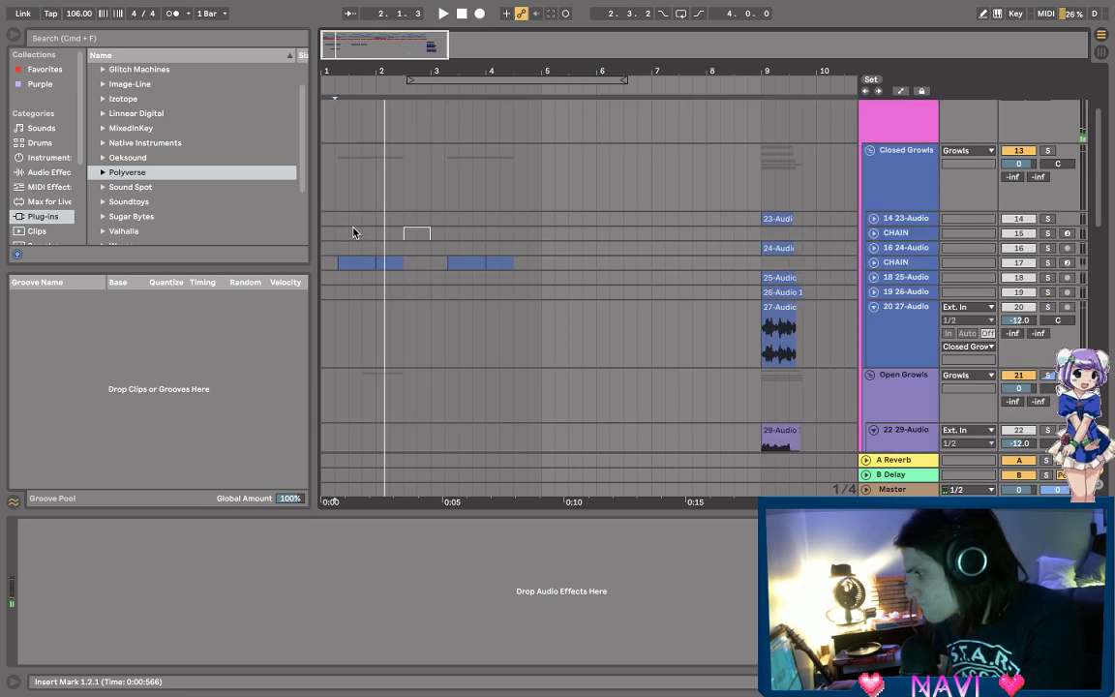
left_click_drag(371, 296, 419, 310)
left_click_drag(397, 85, 397, 126)
left_click_drag(377, 308, 454, 308)
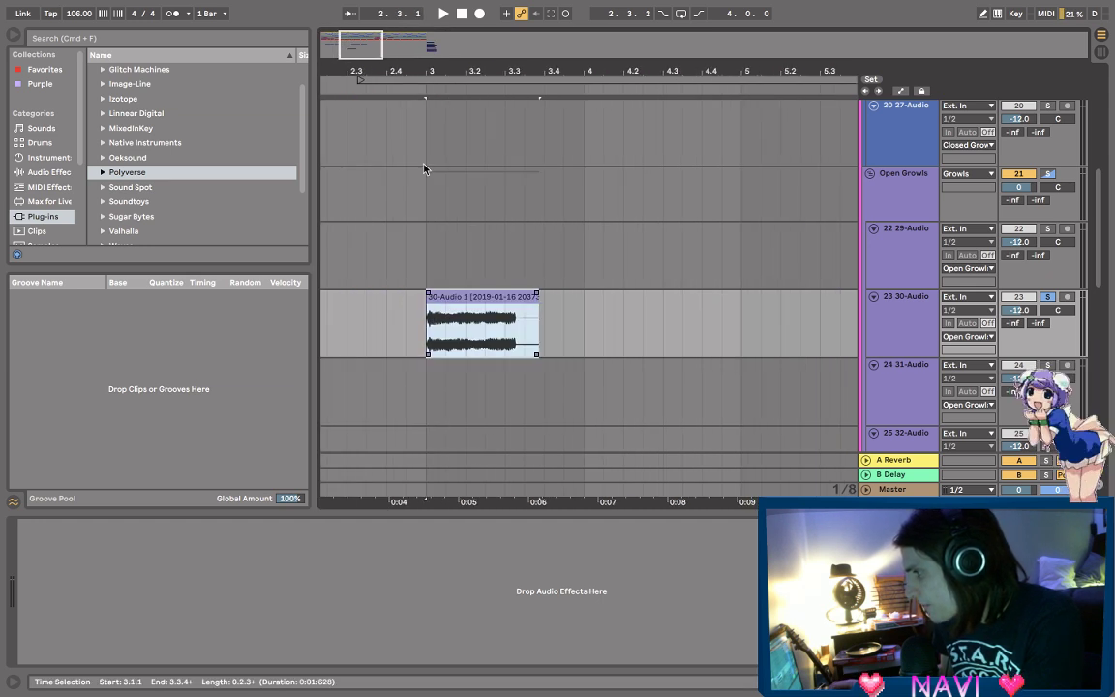
- Check the 30-Audio clip against the closed growl clips, inspect its sample waveform and play it from bar 3
scroll(374, 208, "down", 2)
scroll(374, 208, "up", 8)
scroll(378, 207, "down", 3)
scroll(419, 234, "down", 3)
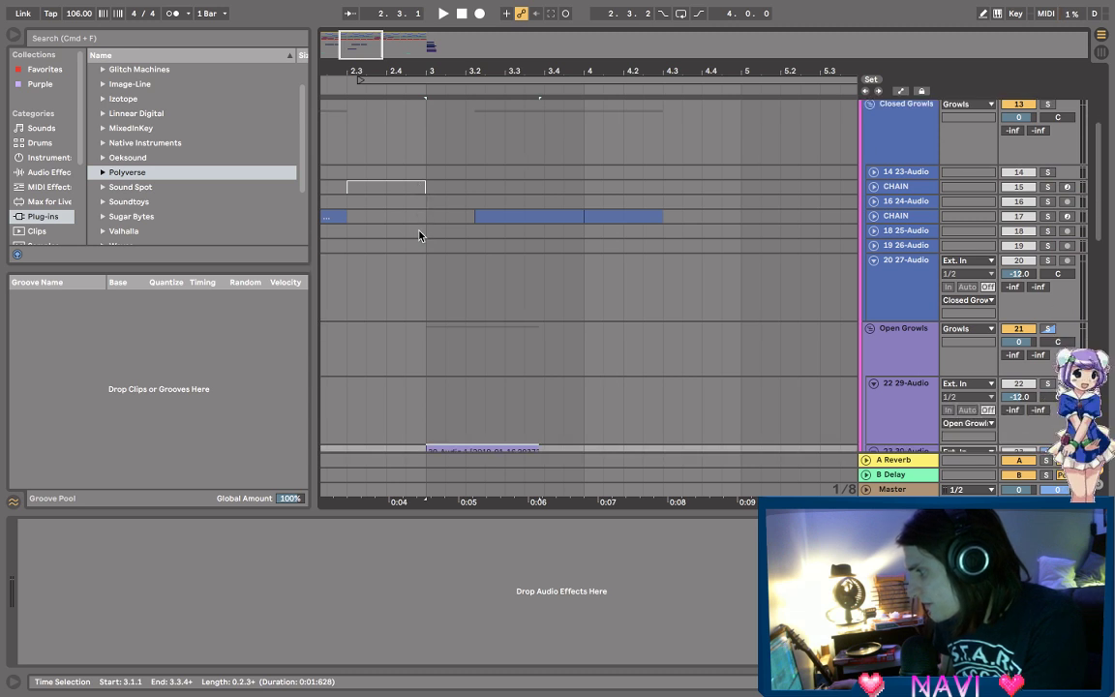
left_click(434, 373)
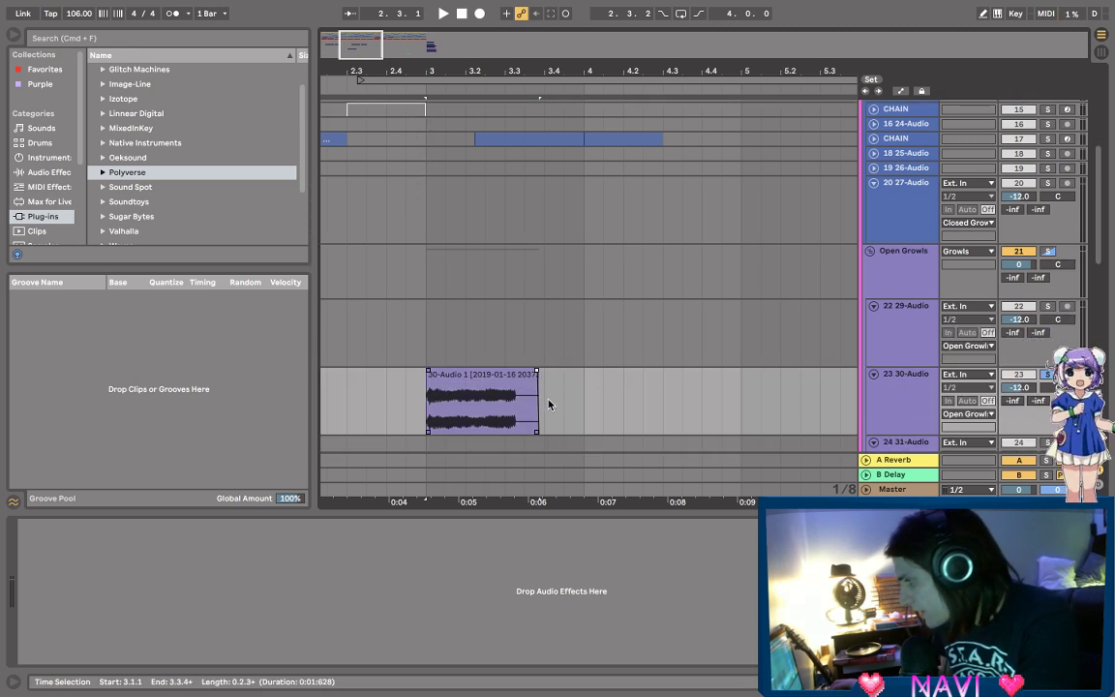
scroll(520, 412, "down", 1)
double_click(515, 384)
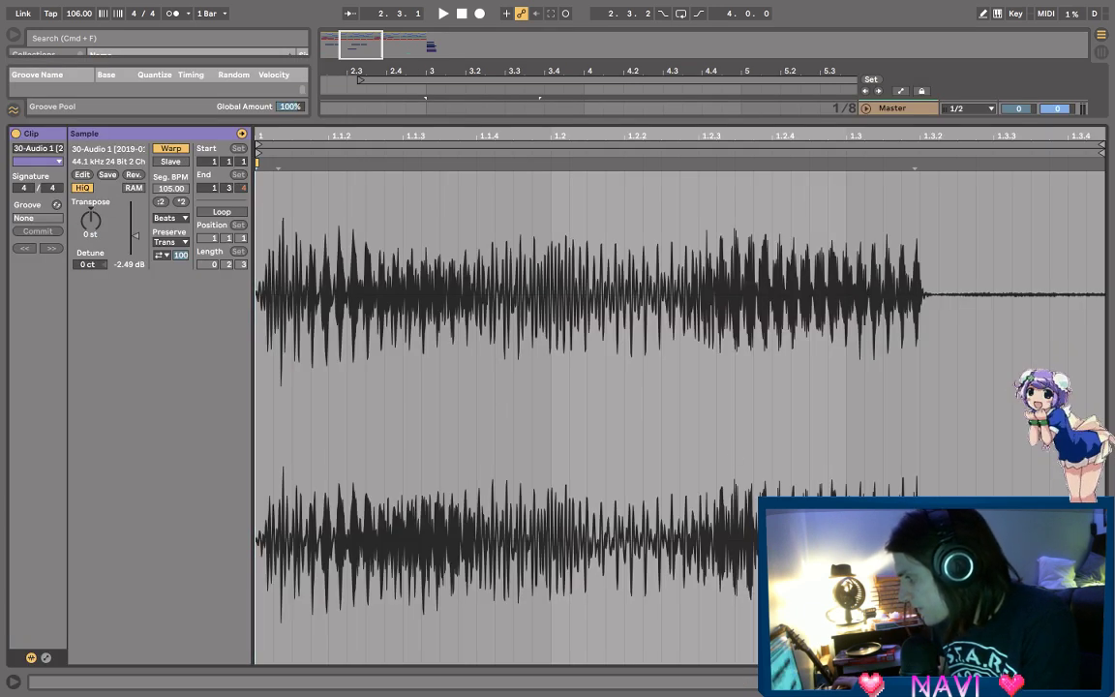
key("shift+Tab")
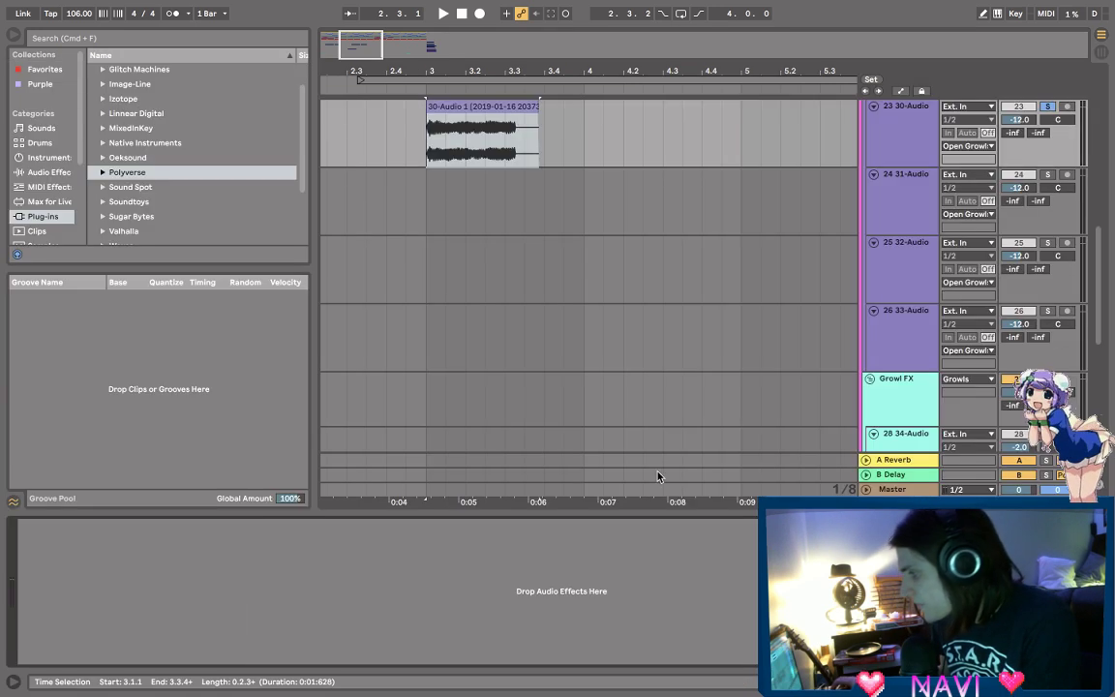
left_click(427, 145)
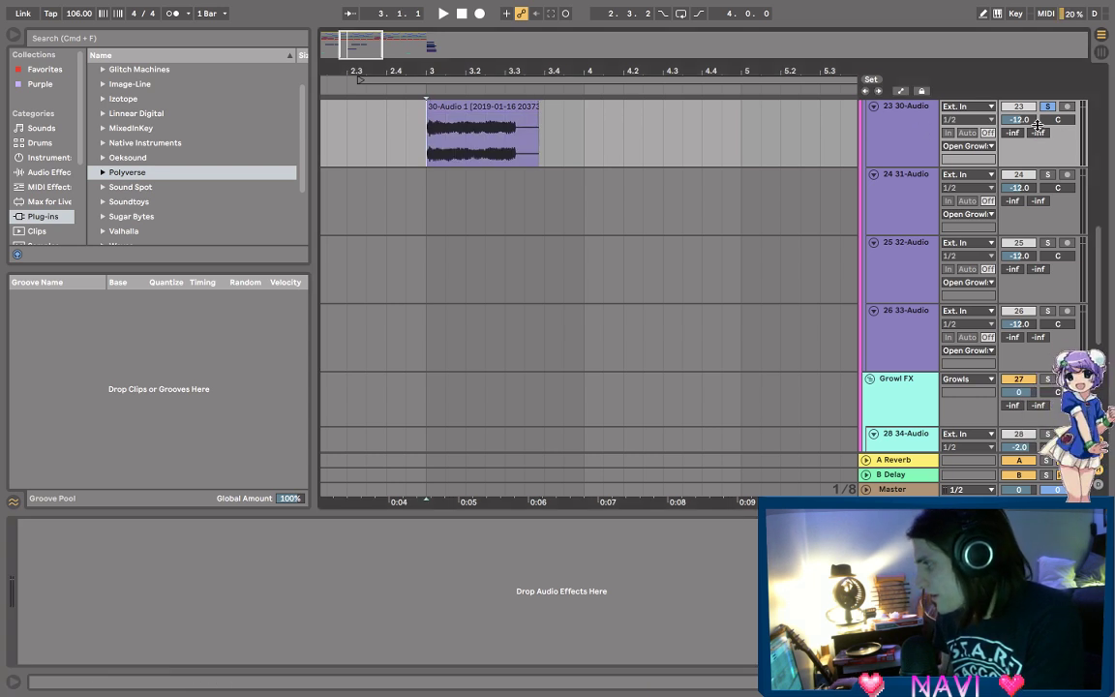
key("space")
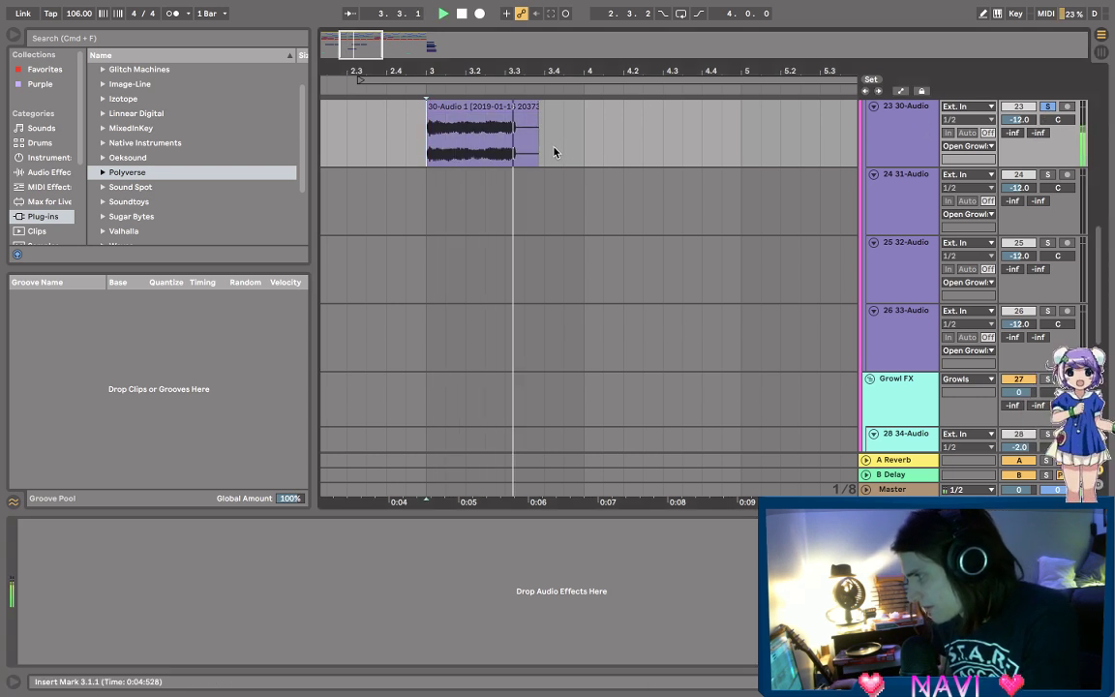
key("space")
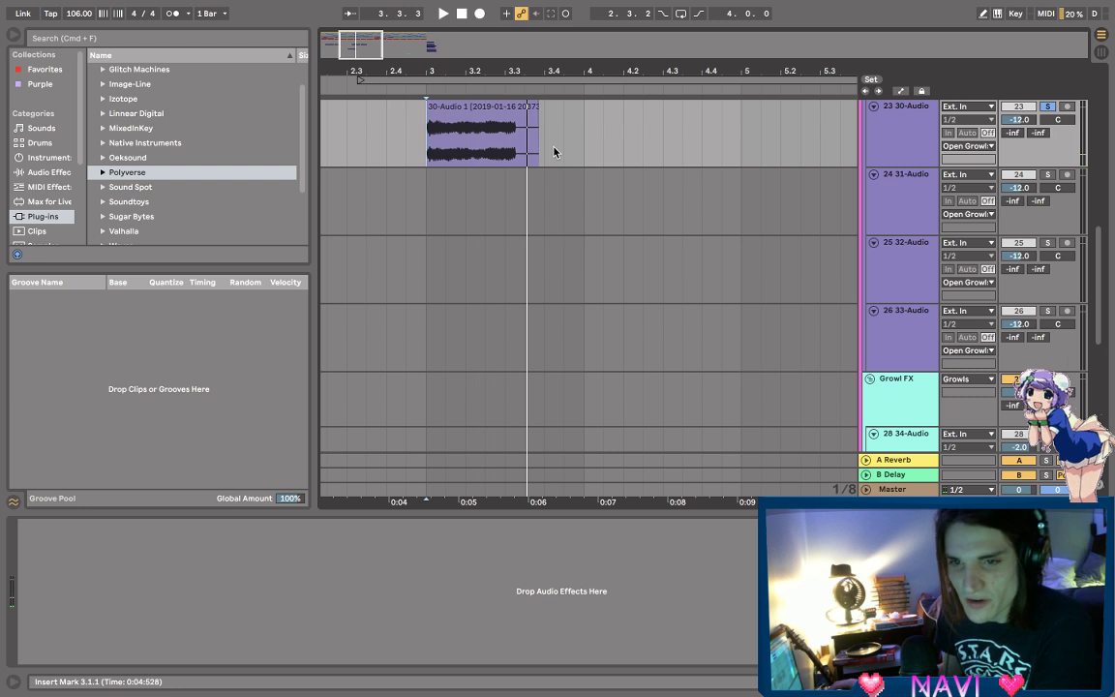
- Try trimming the end of the 30-Audio clip to 3.2.1 and play the shortened growl
scroll(479, 173, "up", 1)
scroll(479, 172, "up", 2)
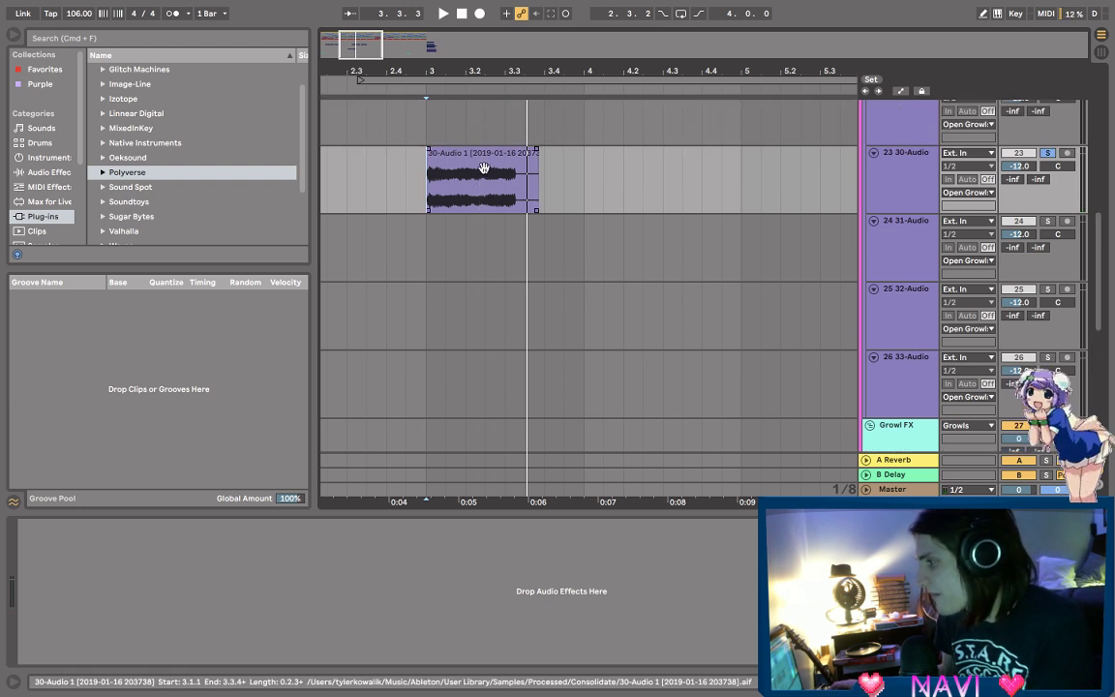
left_click(483, 150, "shift")
key("ctrl+shift+j")
left_click_drag(448, 174, 466, 176)
key("space")
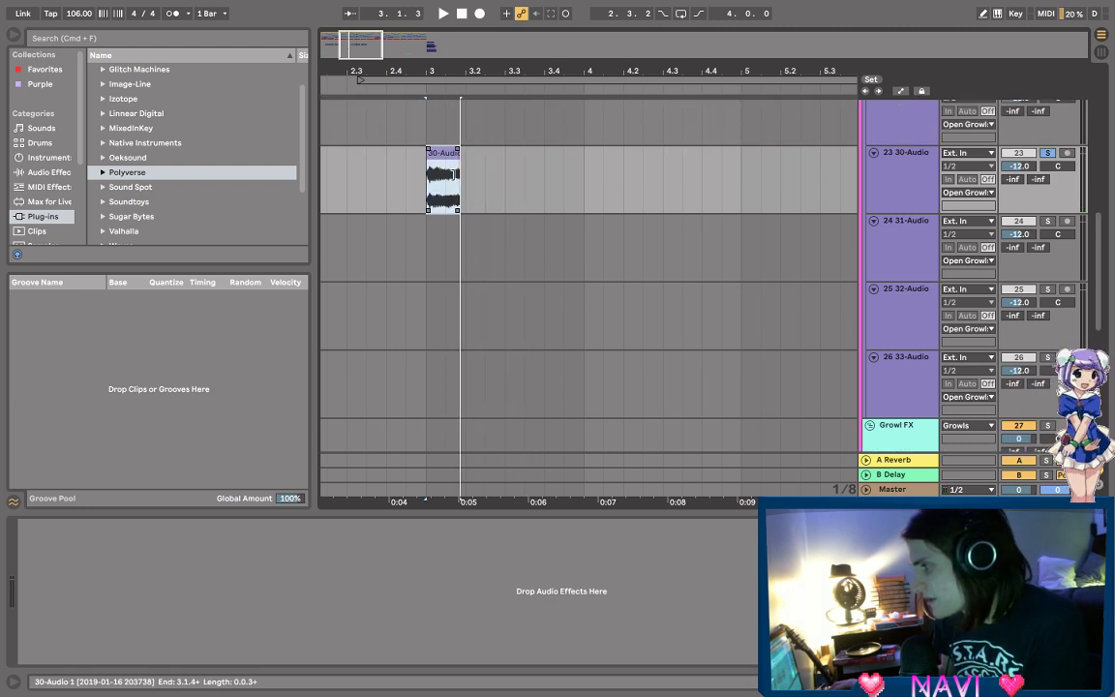
key("space")
key("space")
key("space")
key("space")
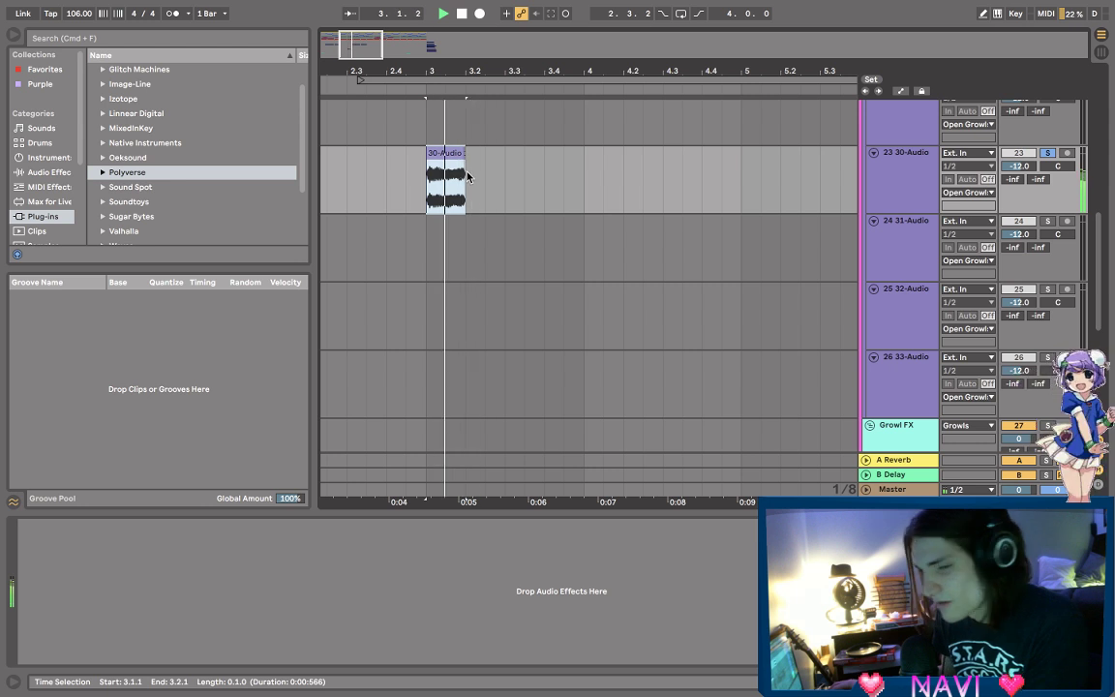
key("space")
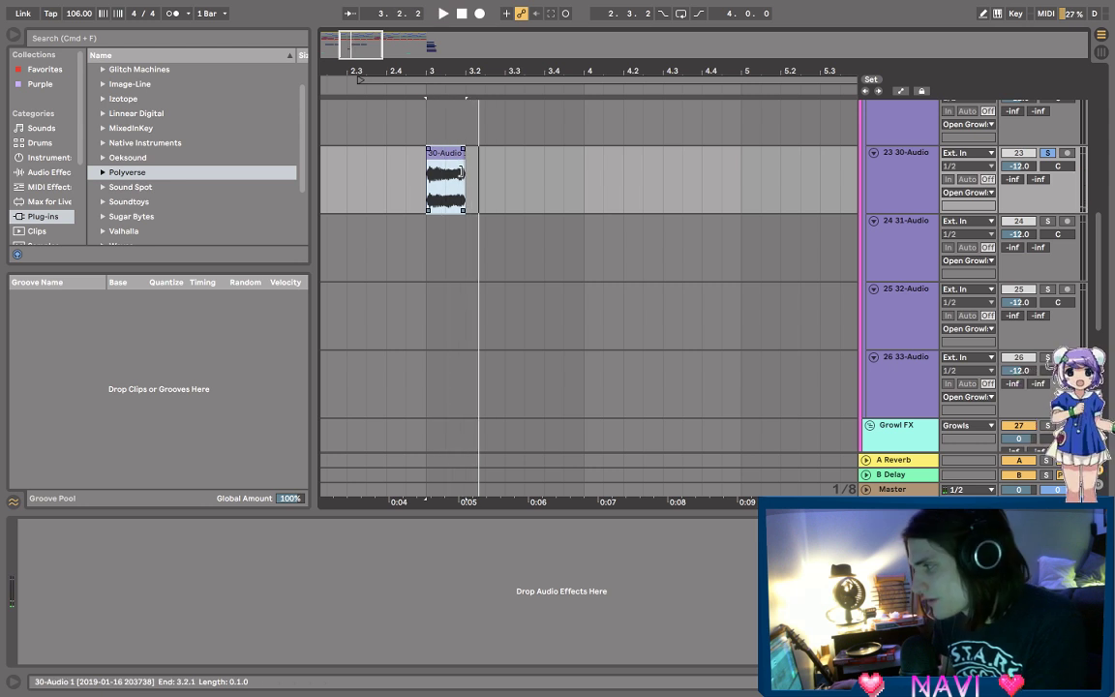
- Extend the end of the 30-Audio clip to 3.3.3 and play it from bar 3
left_click_drag(462, 175, 524, 174)
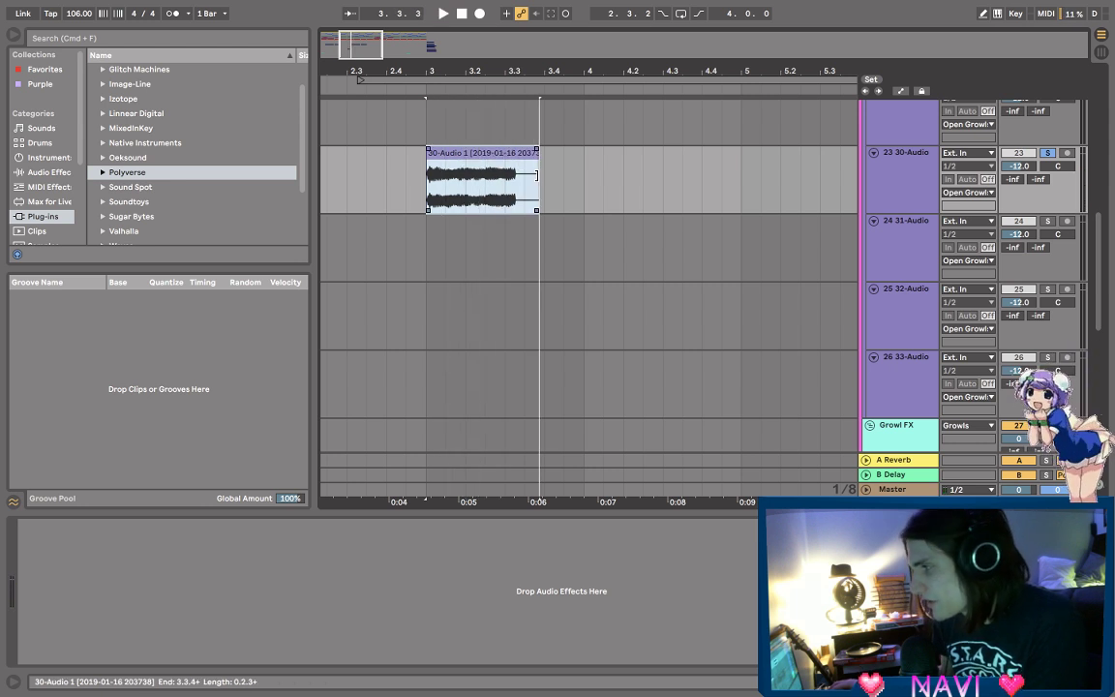
left_click(422, 174)
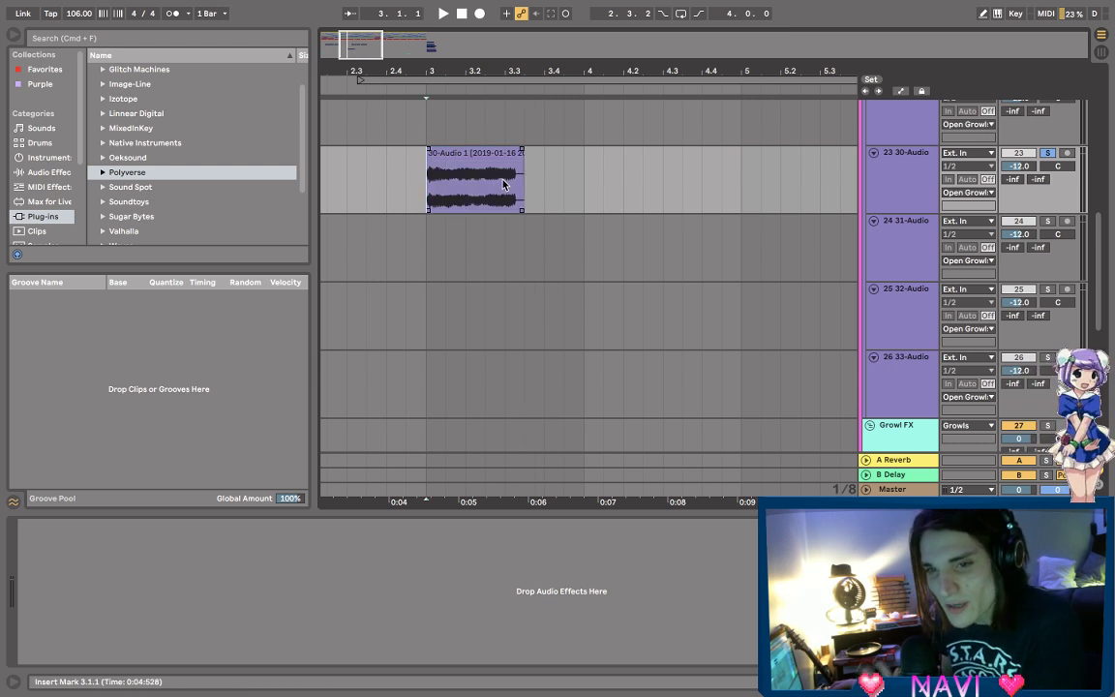
left_click(493, 153)
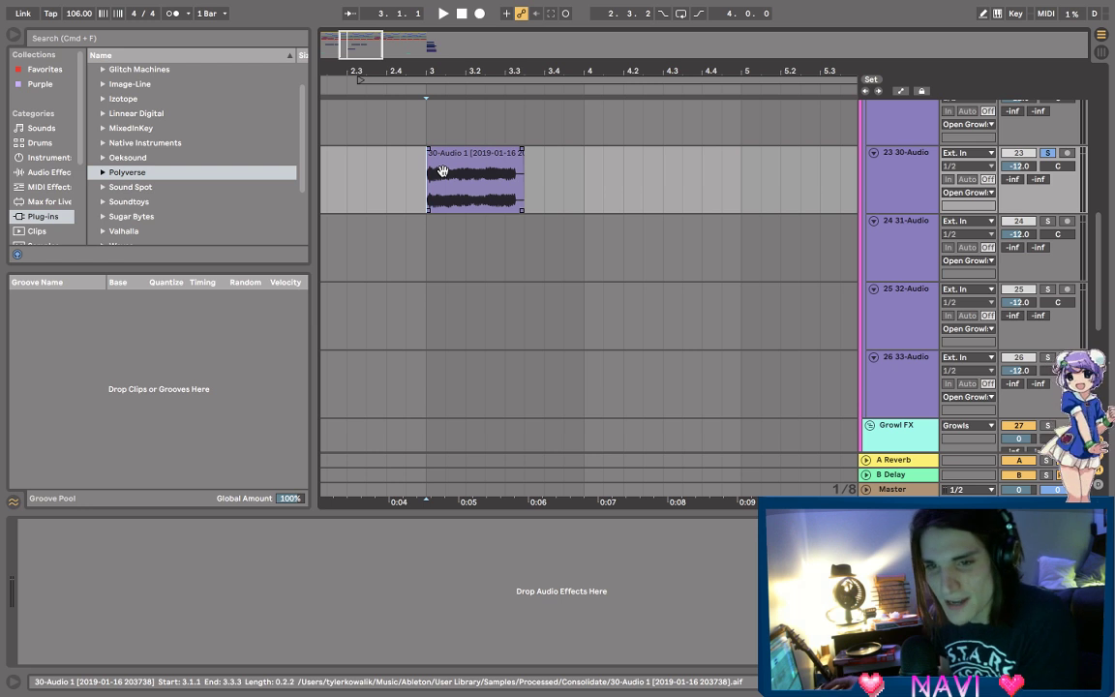
key("space")
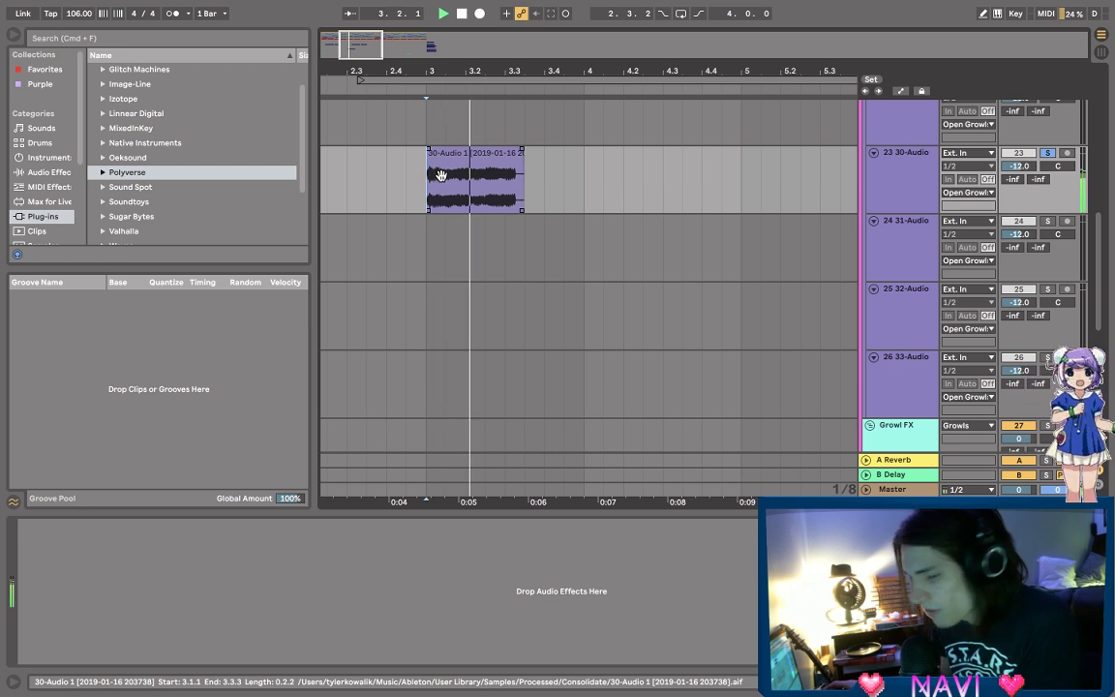
left_click(519, 150)
key("space")
left_click(519, 150)
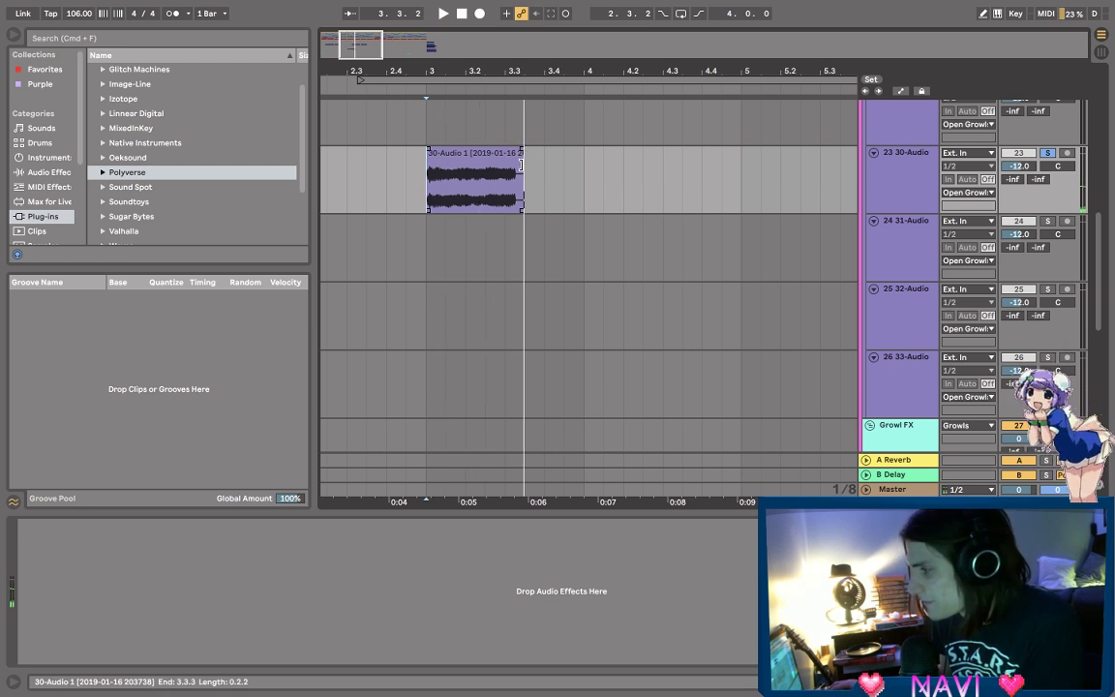
- Time-compress the whole 30-Audio growl so the clip ends at 3.2.1, and play it from bar 3
left_click(472, 149)
left_click(471, 152)
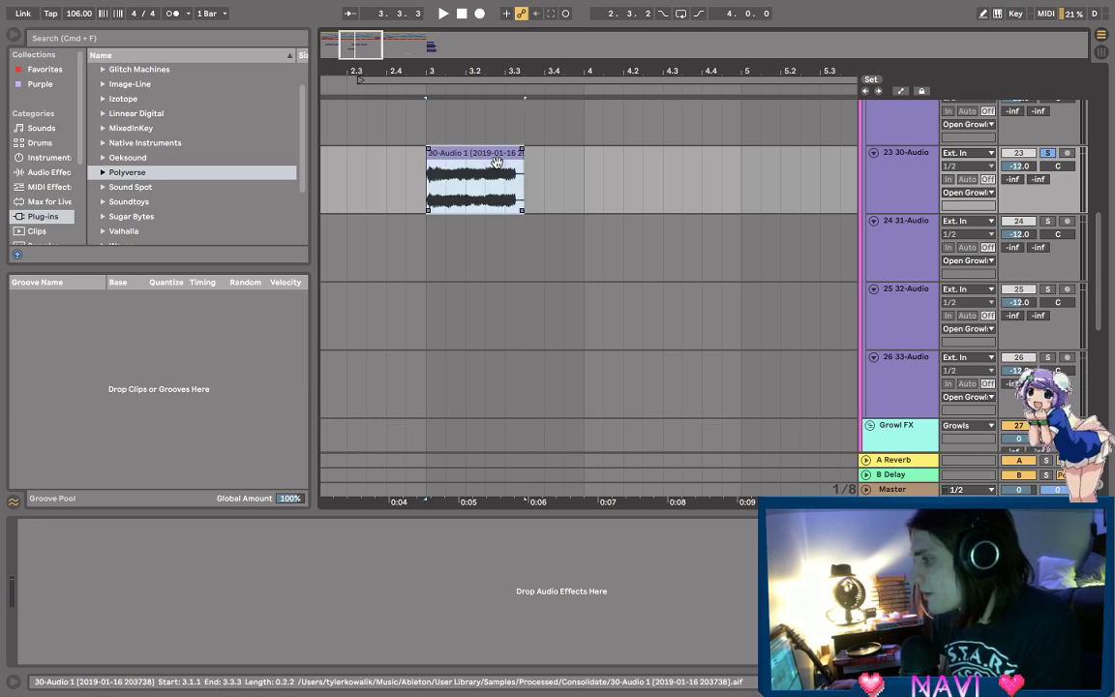
double_click(504, 169)
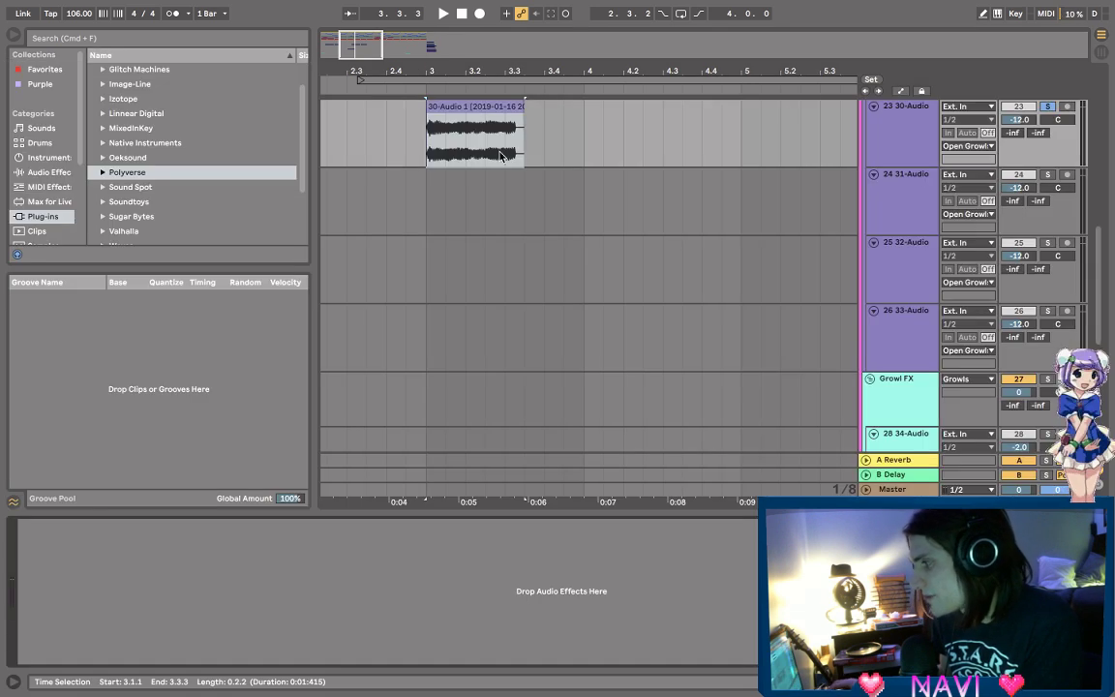
left_click_drag(519, 125, 473, 129)
left_click(419, 145)
key("space")
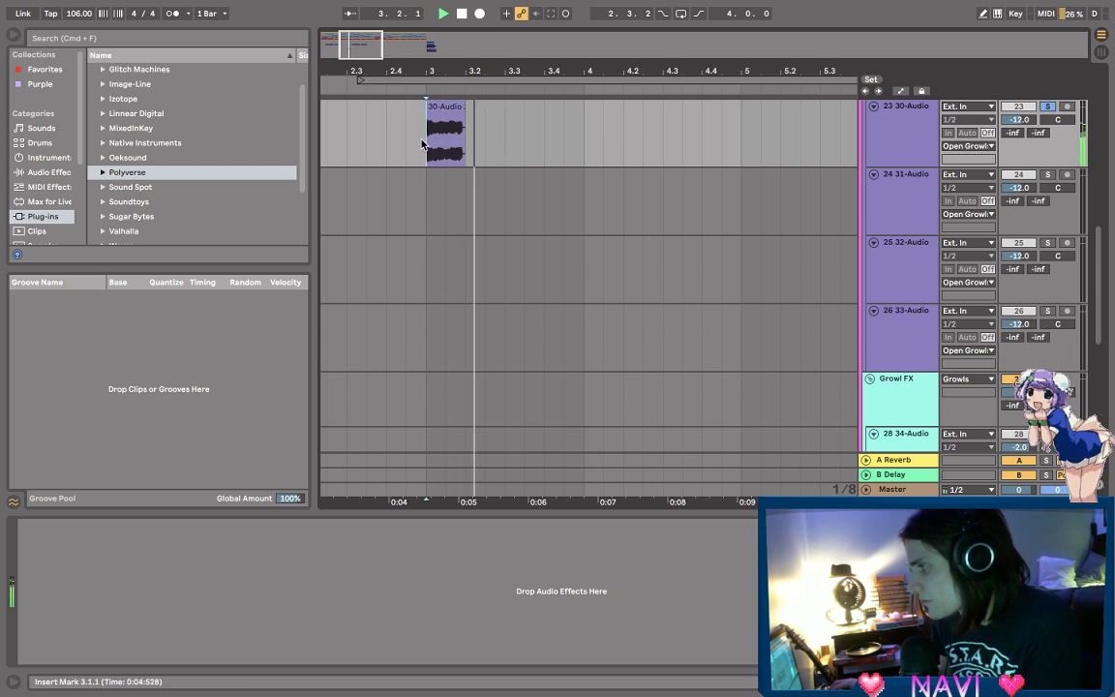
- Time-stretch the 30-Audio clip so it ends at 3.2.2 and replay it from bar 3
scroll(465, 126, "up", 3)
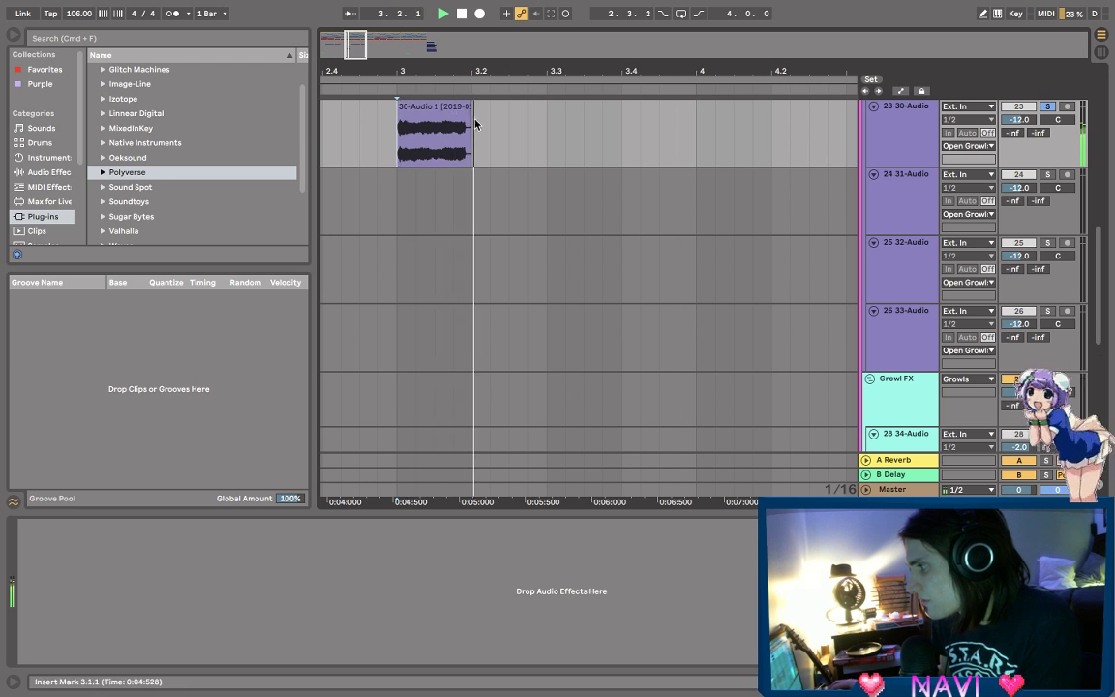
key("space")
left_click(467, 118)
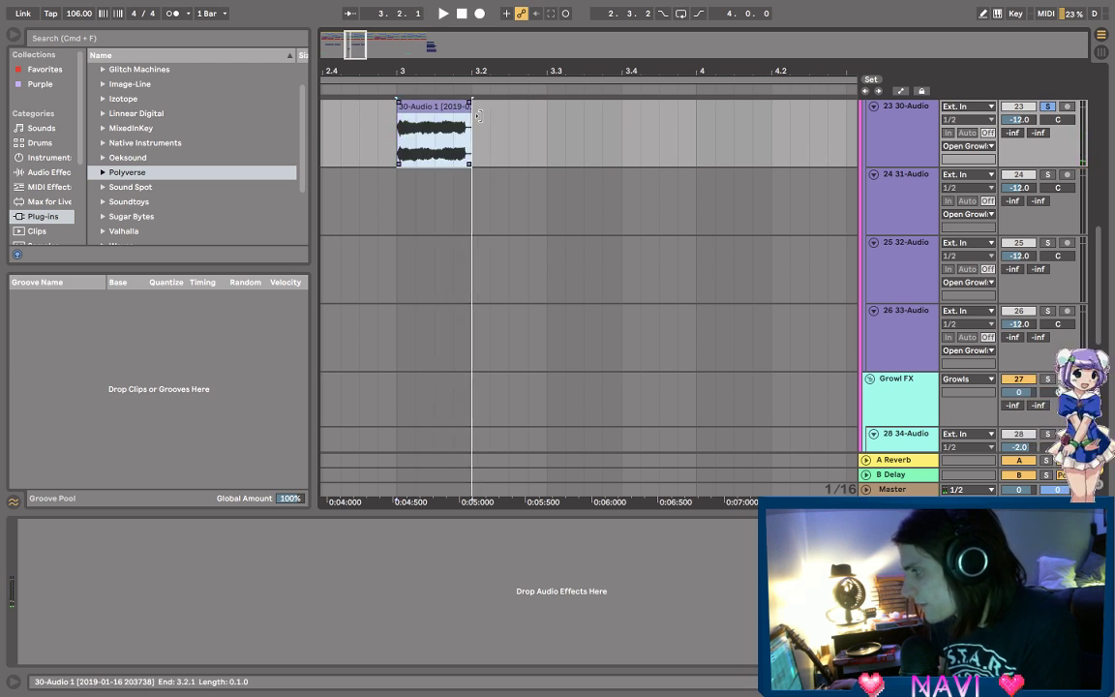
left_click_drag(468, 118, 488, 118)
left_click(399, 148)
key("space")
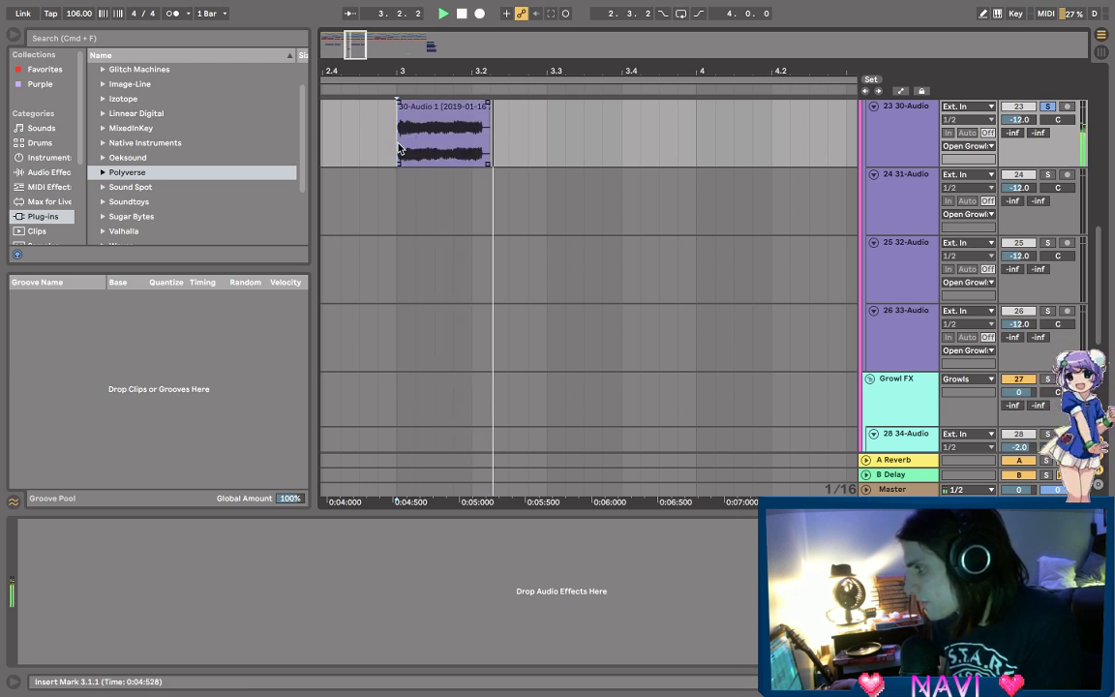
- Try Complex Pro warping with Formants at 26.56 and Complex warping on the 30-Audio clip, playing the results
double_click(458, 121)
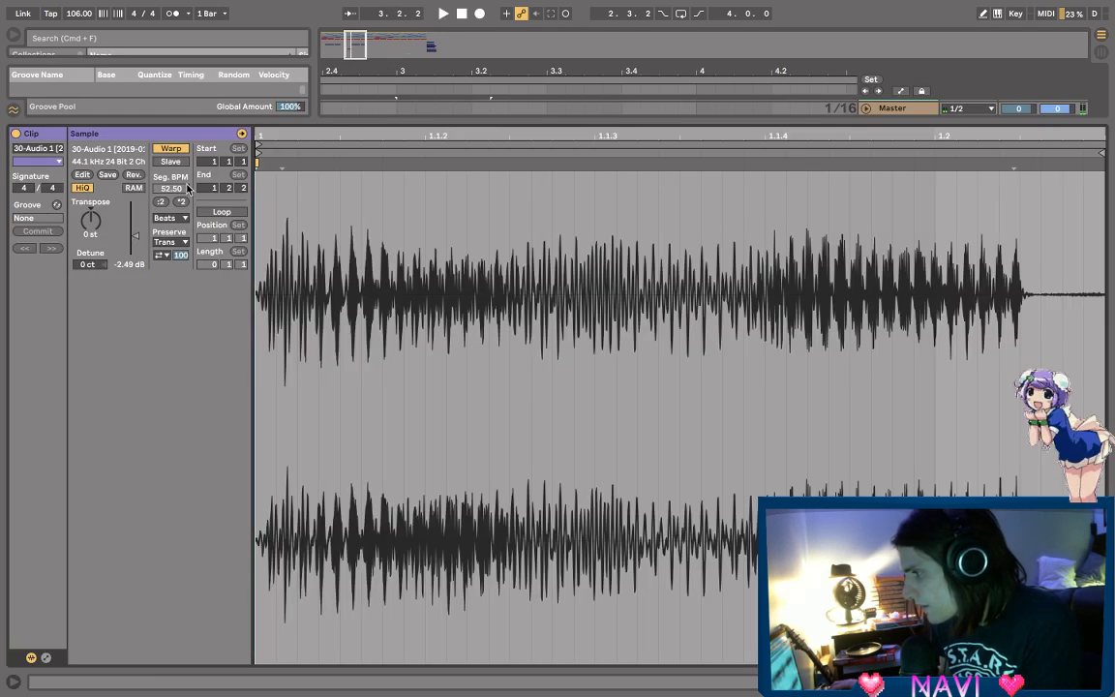
left_click(171, 218)
left_click(179, 287)
key("space")
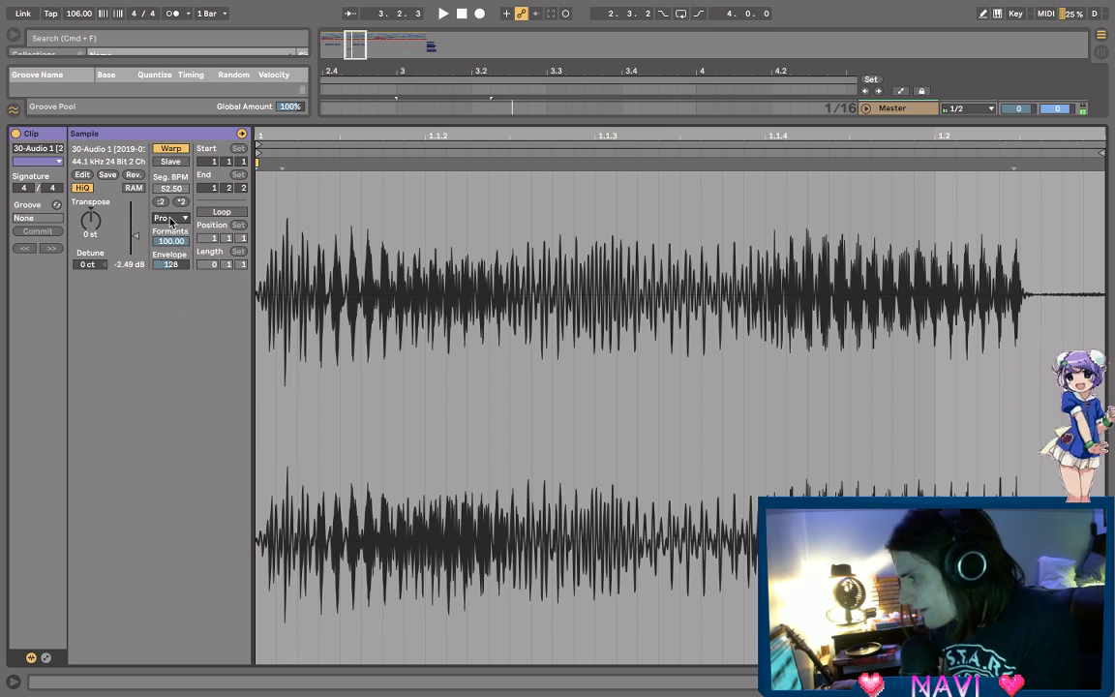
left_click_drag(179, 242, 179, 290)
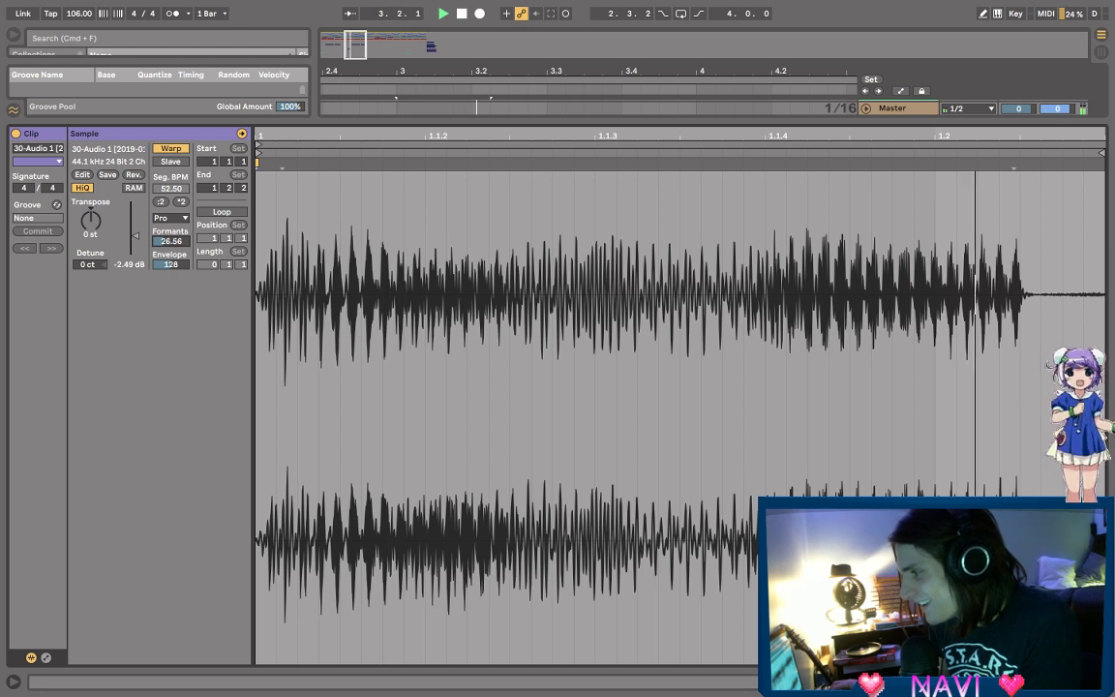
key("space")
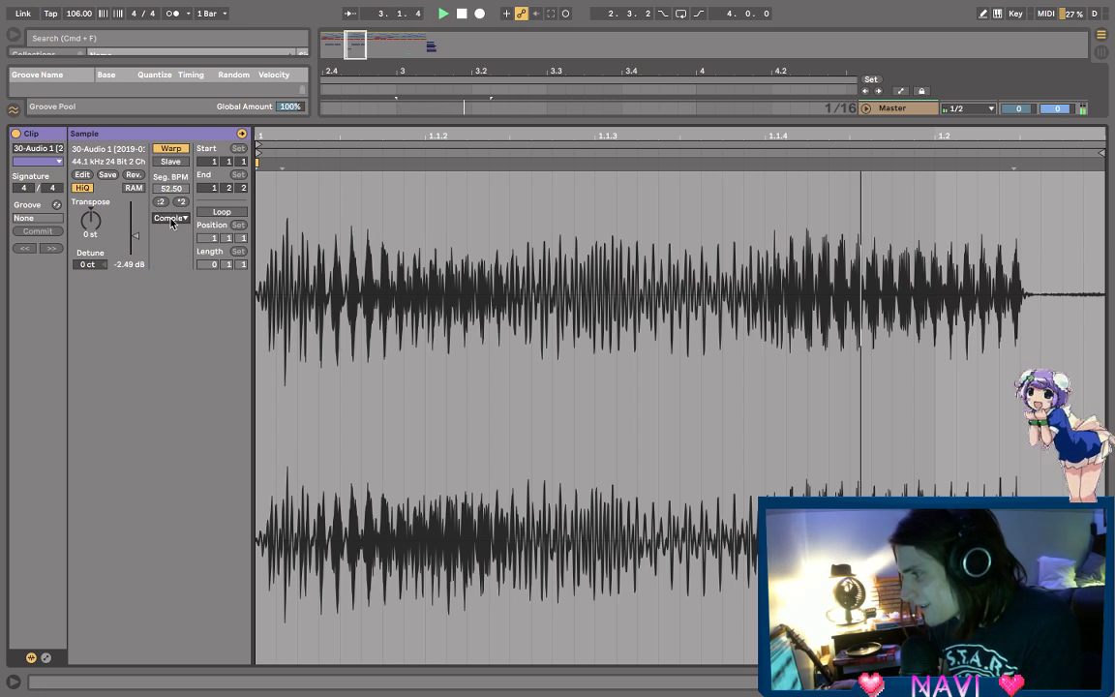
- Set the 30-Audio clip's warp mode to Texture with a Grain Size of 103.95 and play it
left_click(171, 219)
left_click(169, 253)
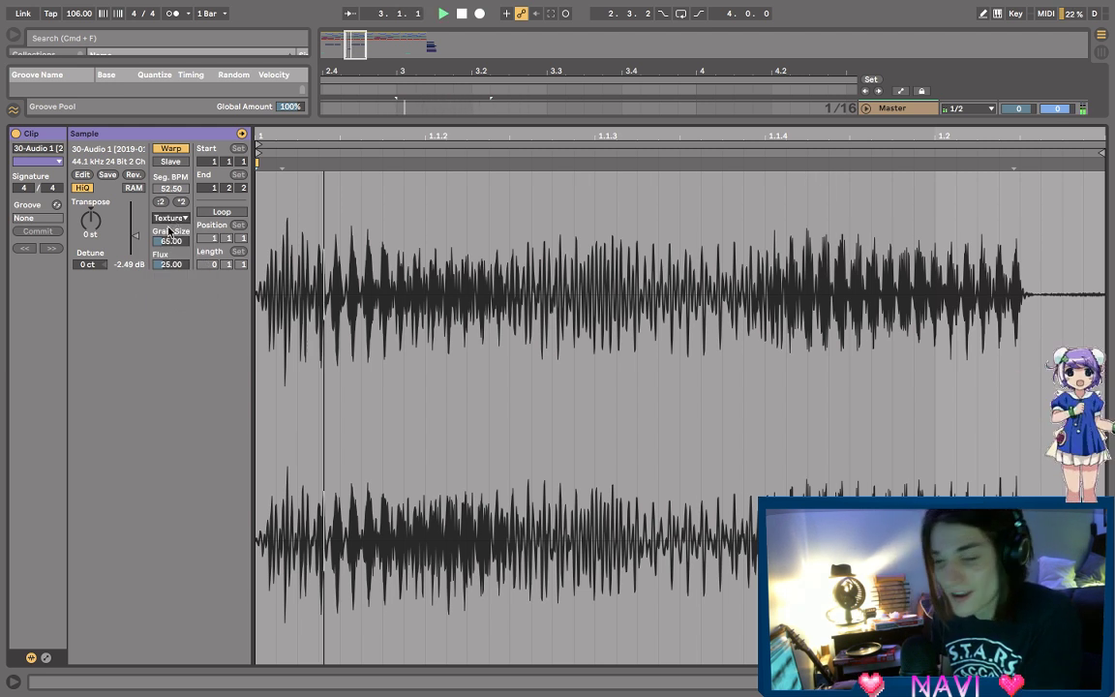
key("space")
key("space")
mouse_move(171, 241)
left_mouse_down()
mouse_move(171, 219)
mouse_move(171, 241)
left_mouse_up()
key("space")
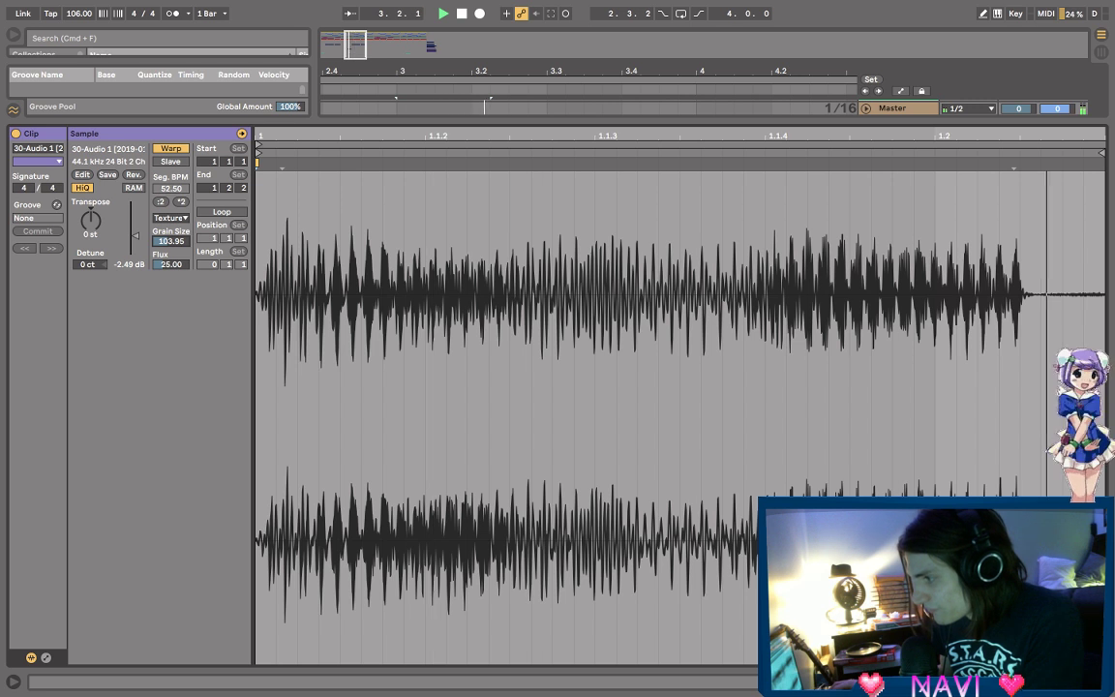
- Set the Texture Grain Size to 83.56, replay the growl and return to the clip in the arrangement
key("space")
left_click_drag(171, 241, 172, 250)
key("space")
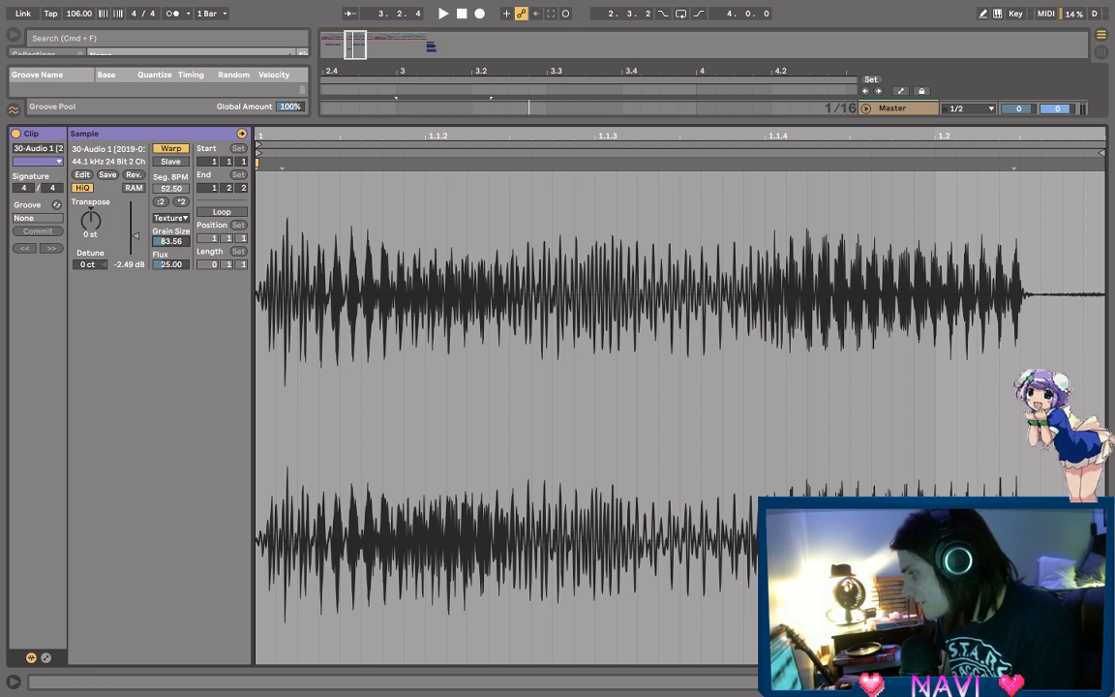
key("shift+Tab")
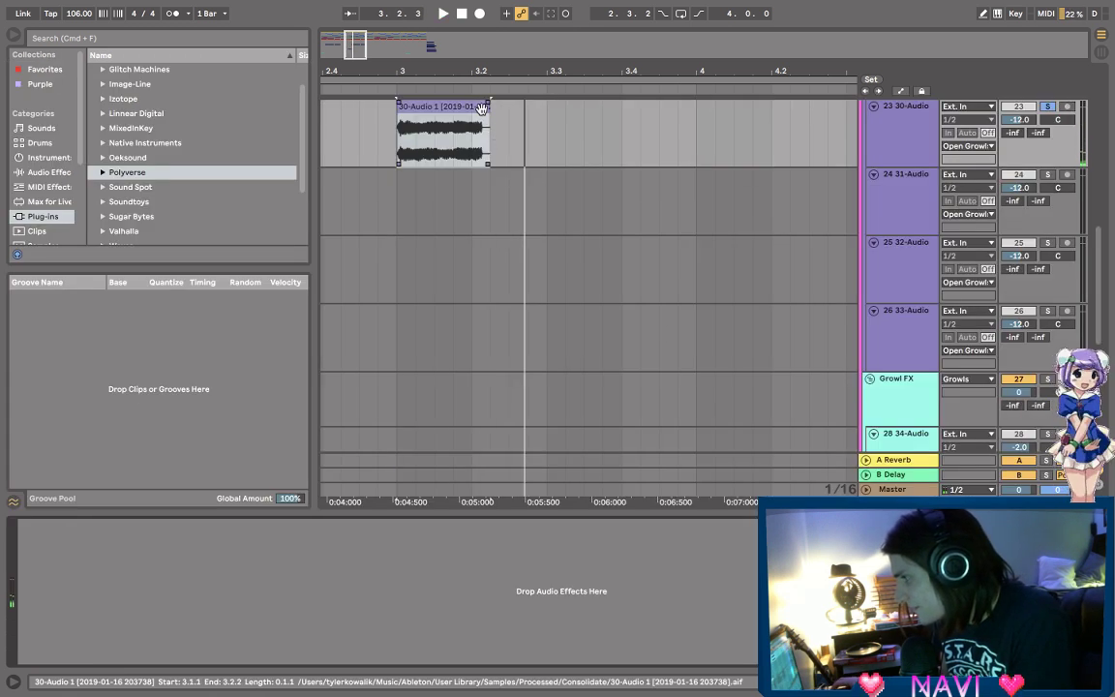
left_click_drag(467, 74, 469, 80)
scroll(510, 141, "up", 5)
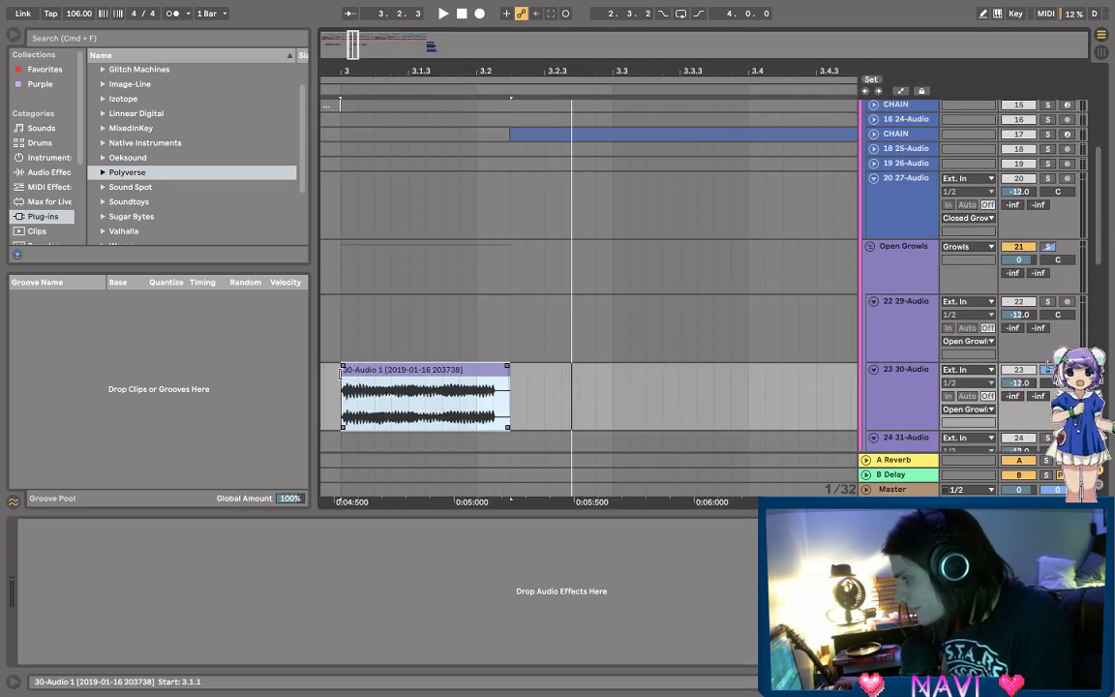
- Nudge the 30-Audio clip 1/32 later, turn off the growl tracks' solo and replay from bar 3
left_click(397, 388)
key("space")
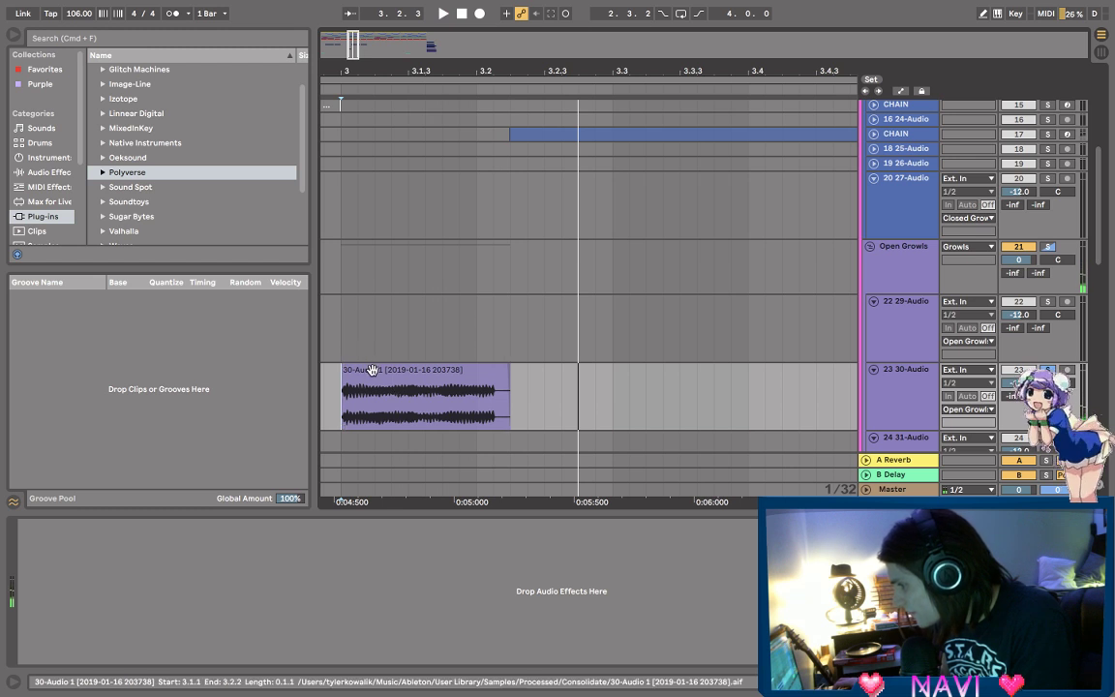
left_click_drag(365, 369, 382, 369)
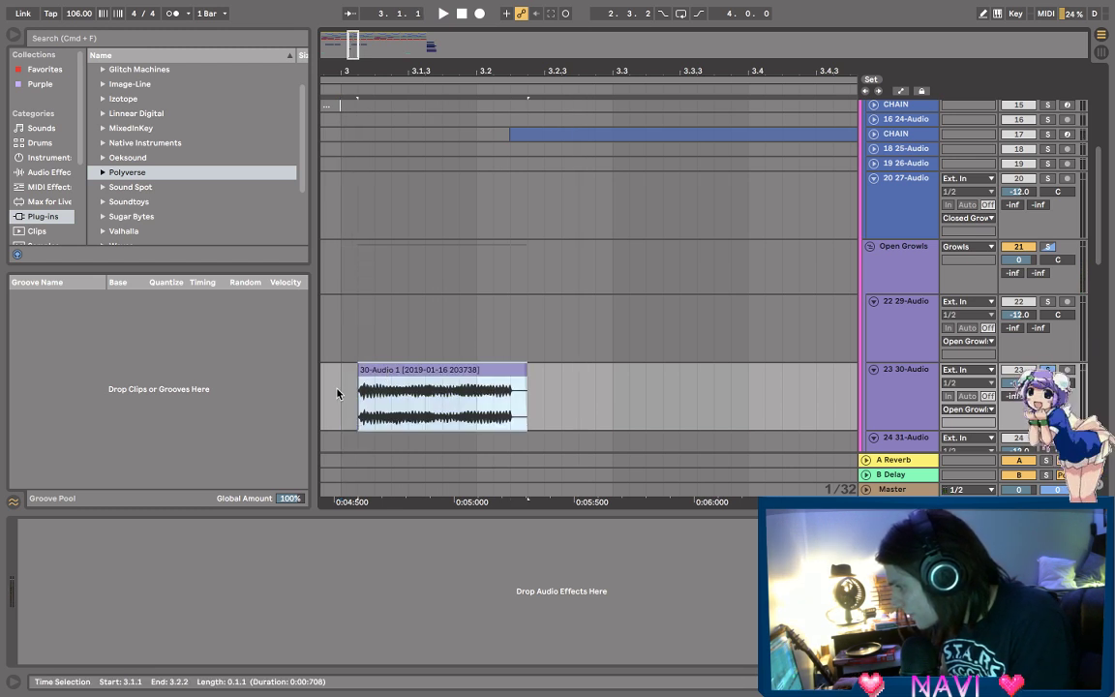
left_click(341, 392)
key("space")
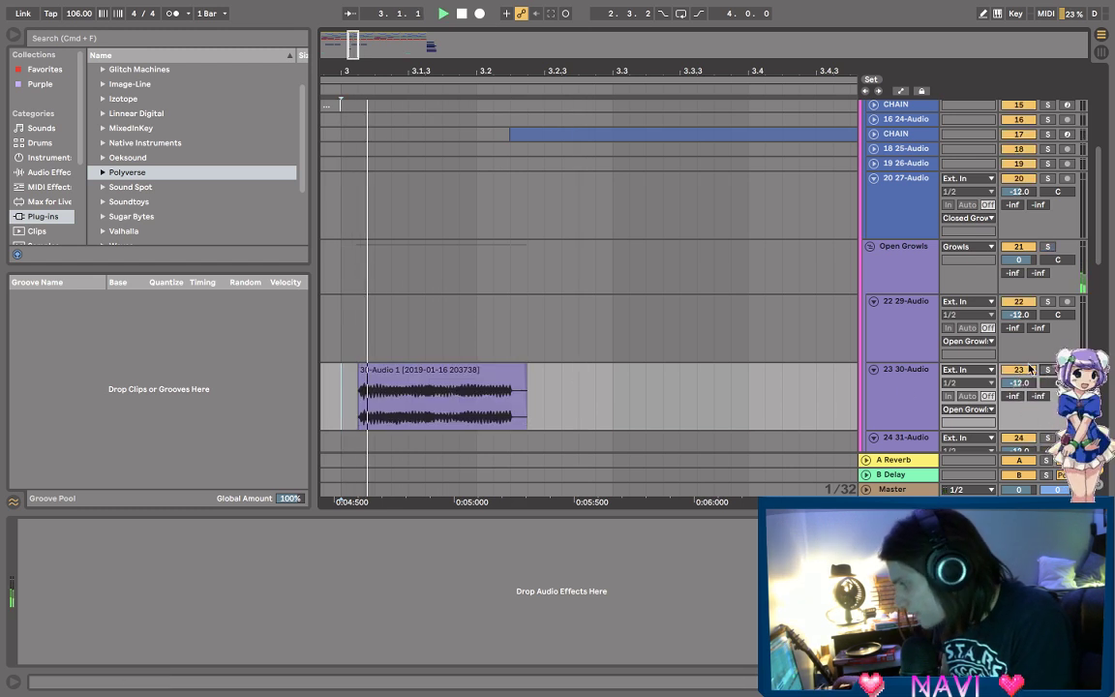
key("minus")
key("space")
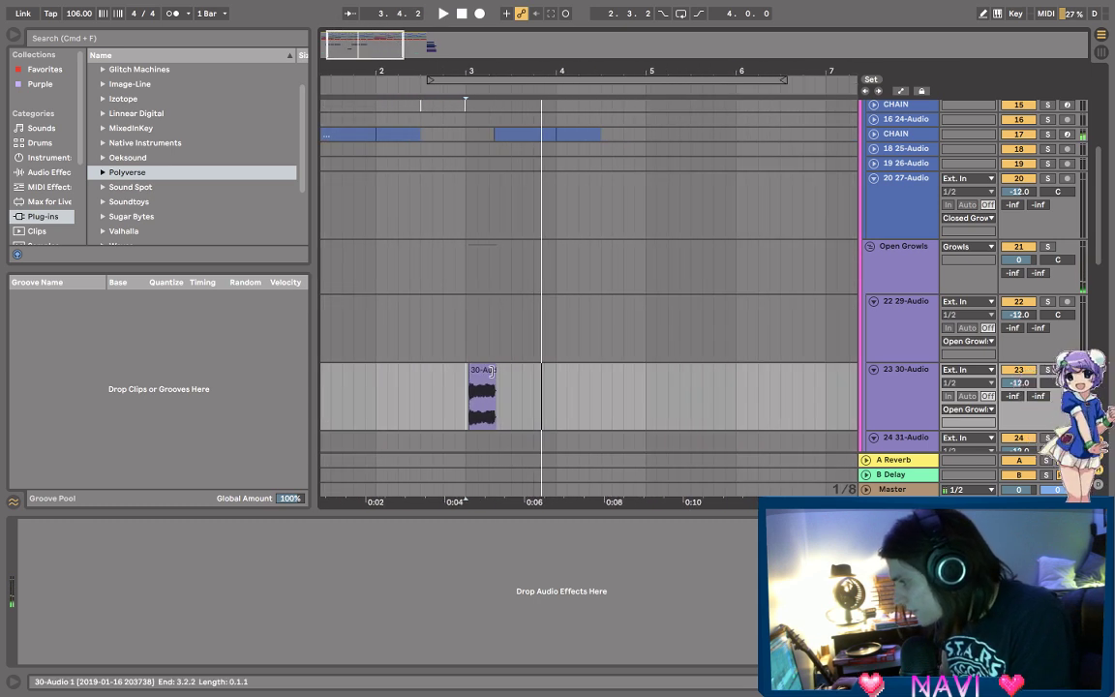
- Consolidate the texture-warped 30-Audio clip into a new audio clip
double_click(481, 397)
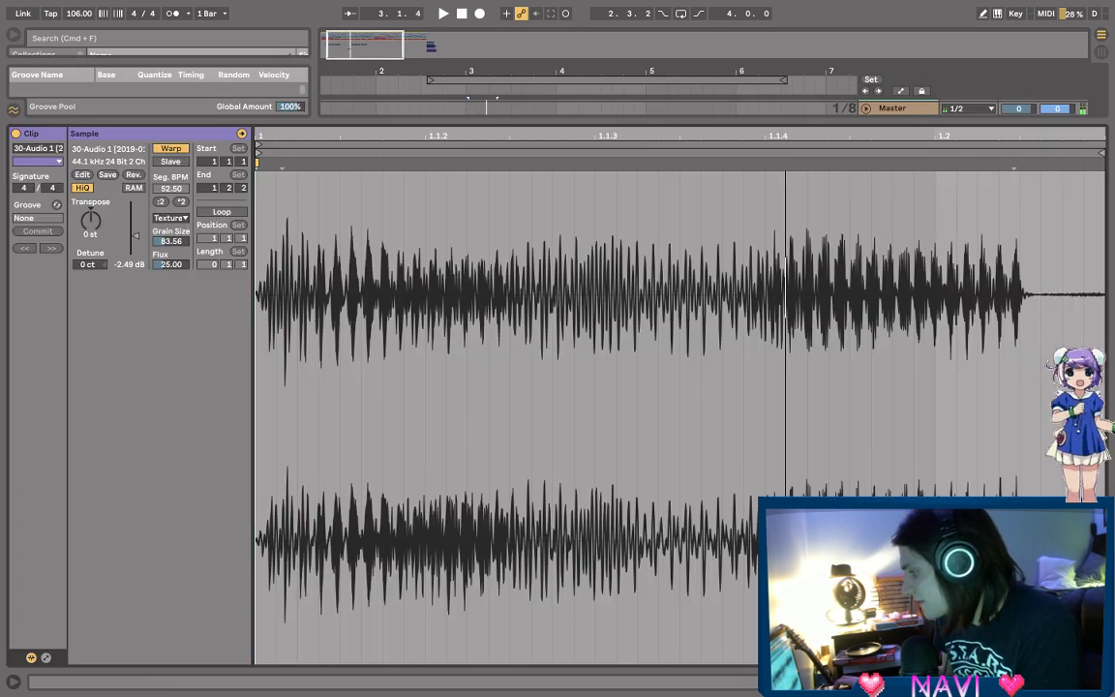
key("shift+Tab")
right_click(484, 115)
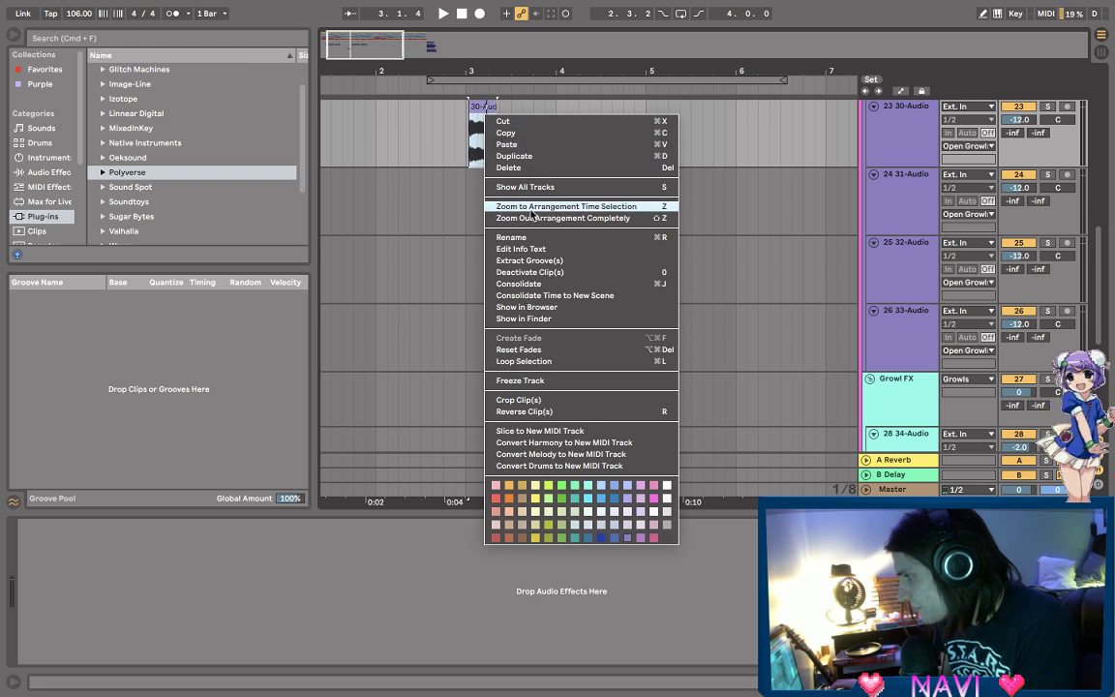
left_click(476, 107)
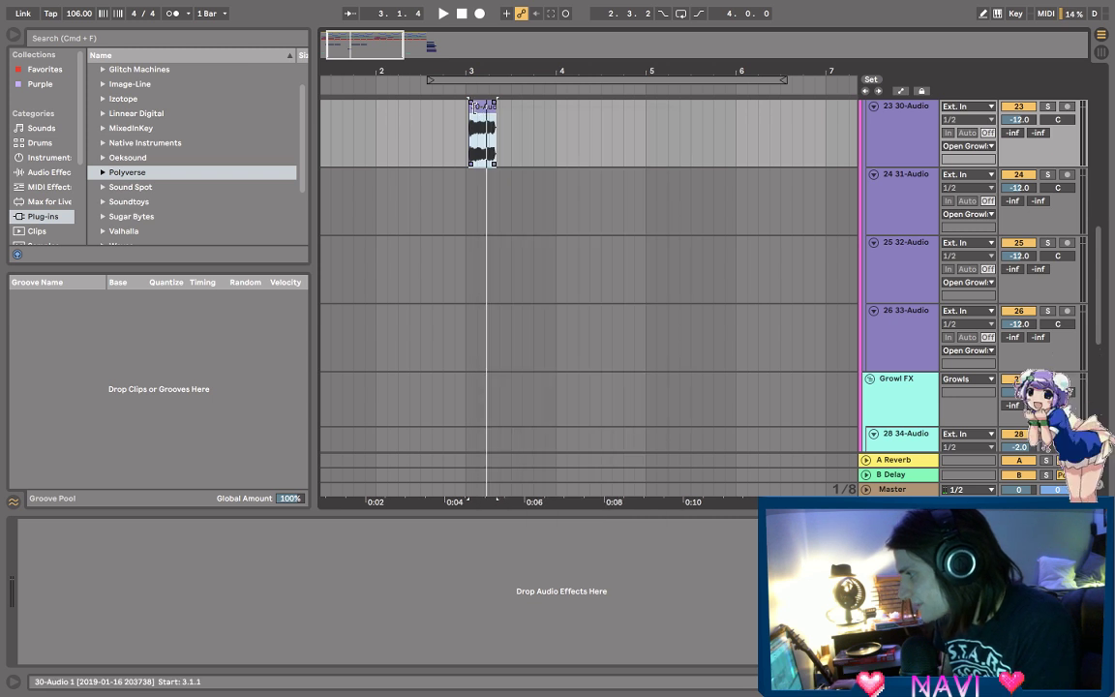
key("super+j")
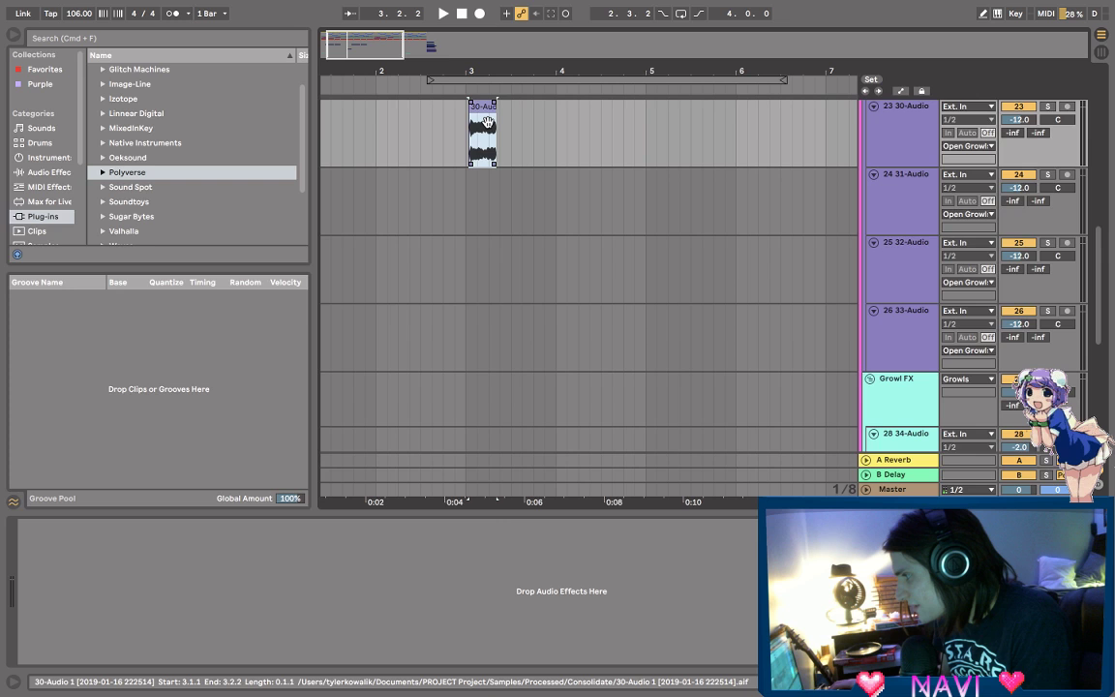
- Transpose the consolidated 30-Audio clip to -4 st and play it
double_click(487, 121)
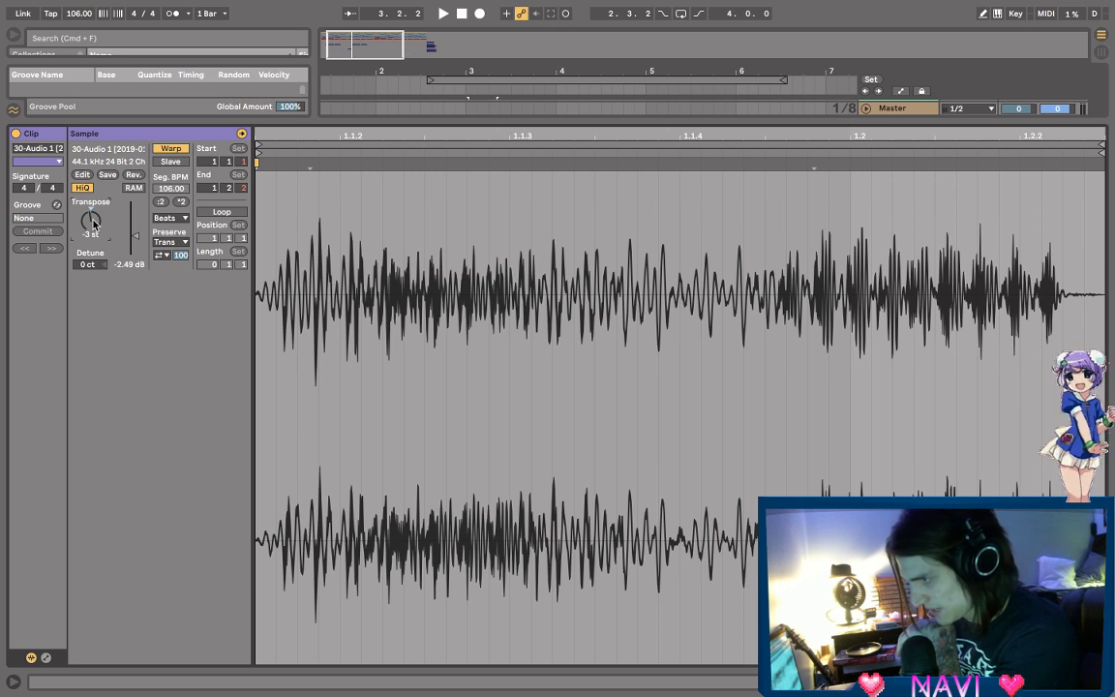
key("space")
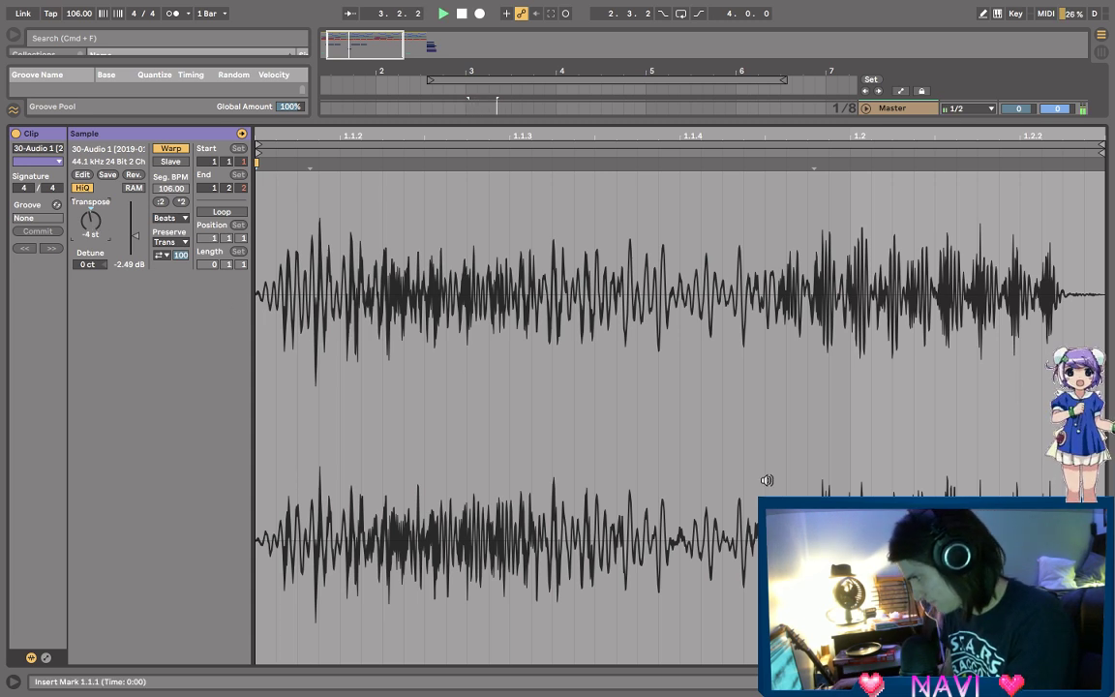
key("shift+Tab")
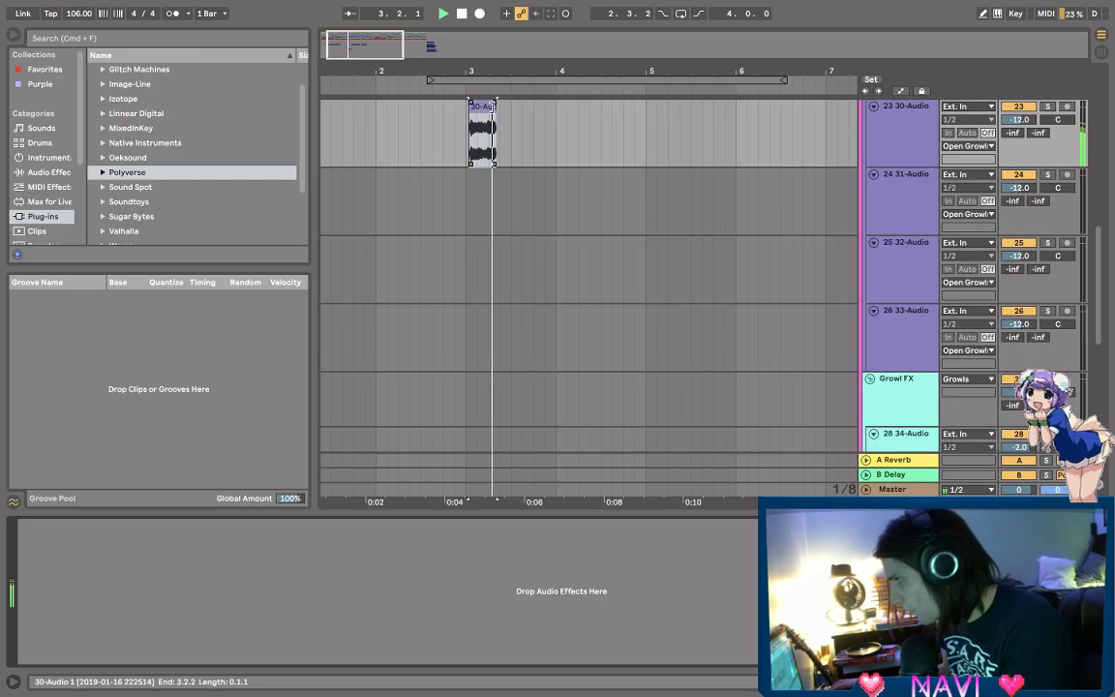
- Move the 30-Audio clip back to start at exactly bar 3 and replay it
left_click_drag(510, 118, 499, 118)
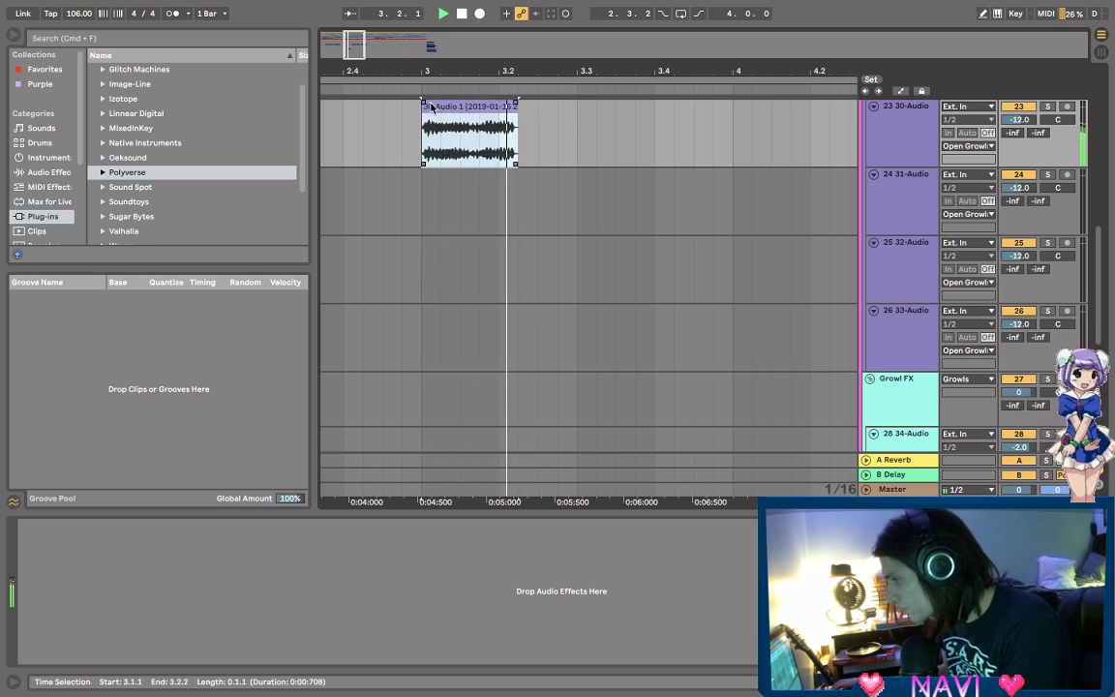
scroll(551, 179, "down", 3)
scroll(554, 198, "up", 15)
key("space")
scroll(630, 336, "down", 10)
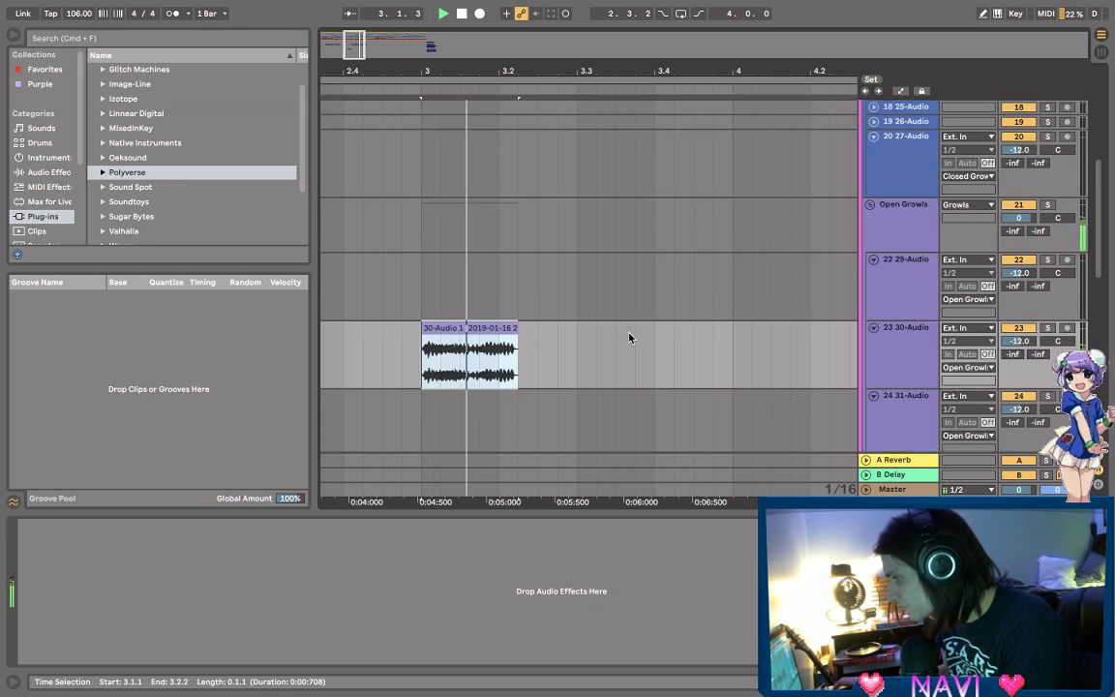
- Try Complex Pro and Texture warping on the consolidated 30-Audio clip during playback, and return it to Beats
left_click(475, 219)
double_click(474, 219)
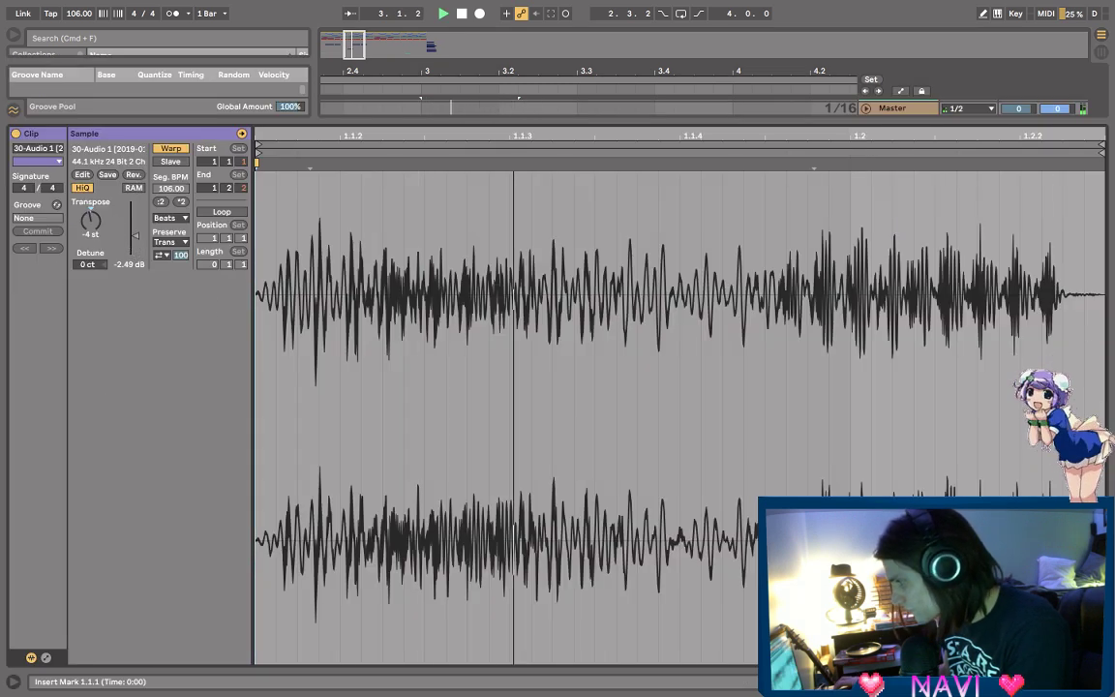
left_click(171, 217)
left_click(178, 287)
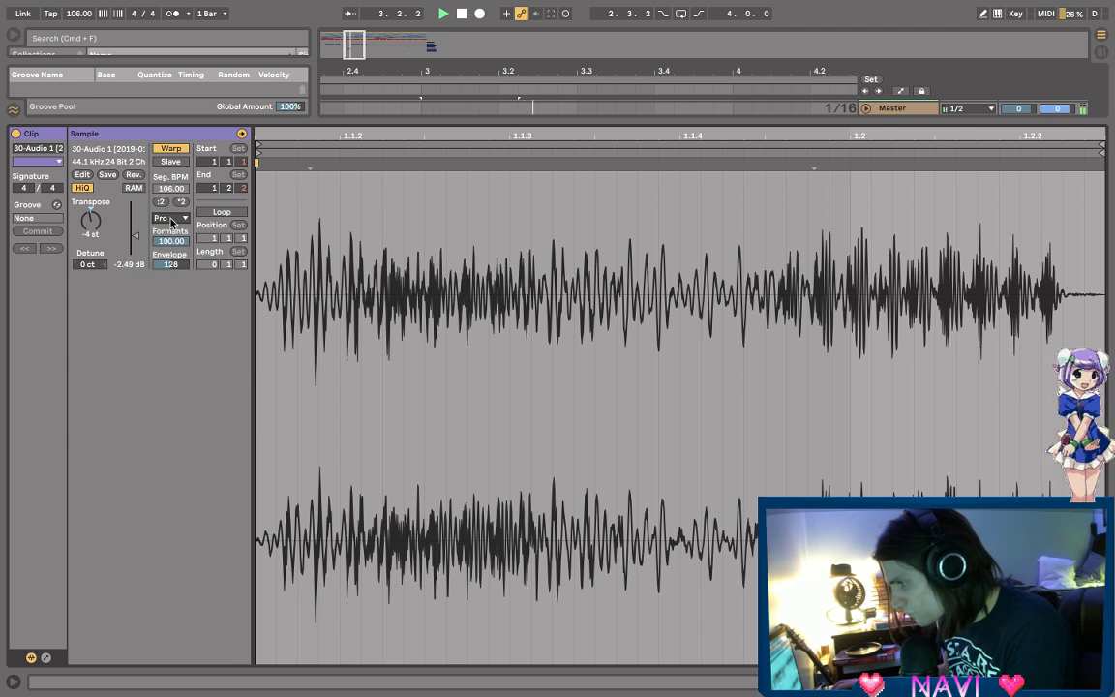
left_click(171, 221)
left_click(171, 248)
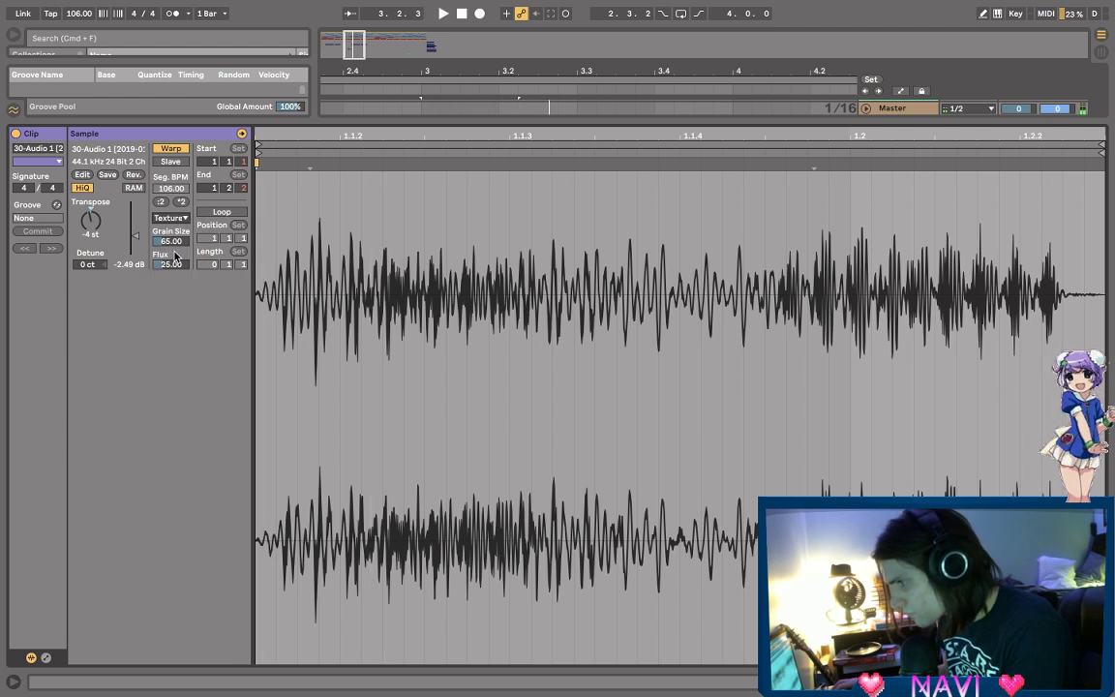
left_click(169, 220)
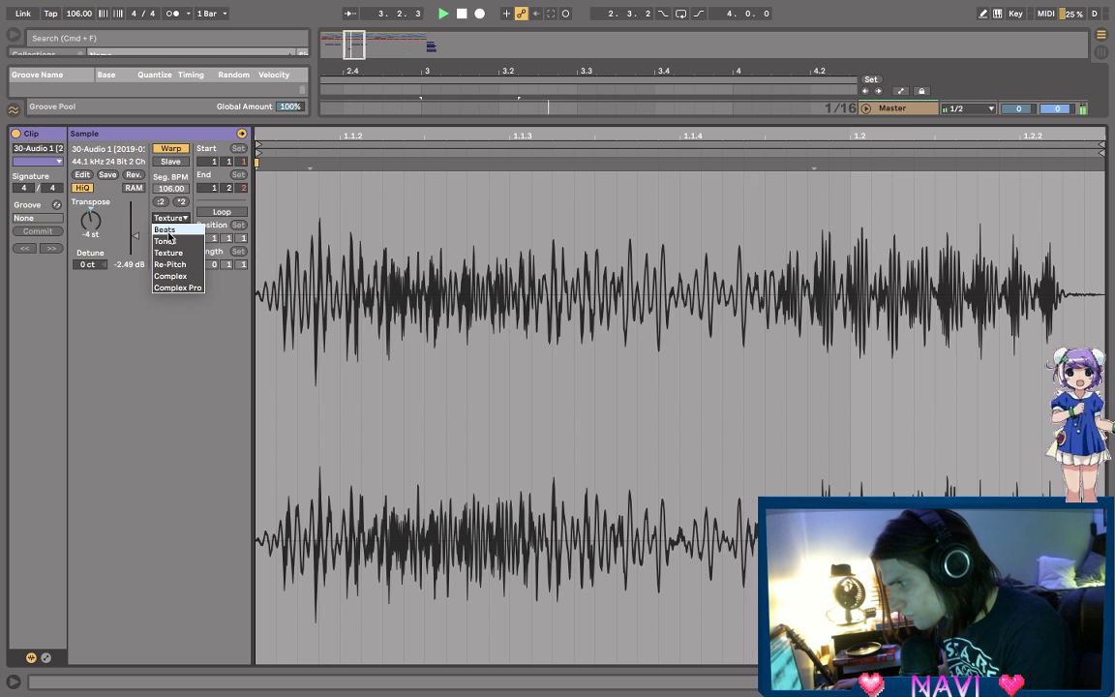
left_click(170, 226)
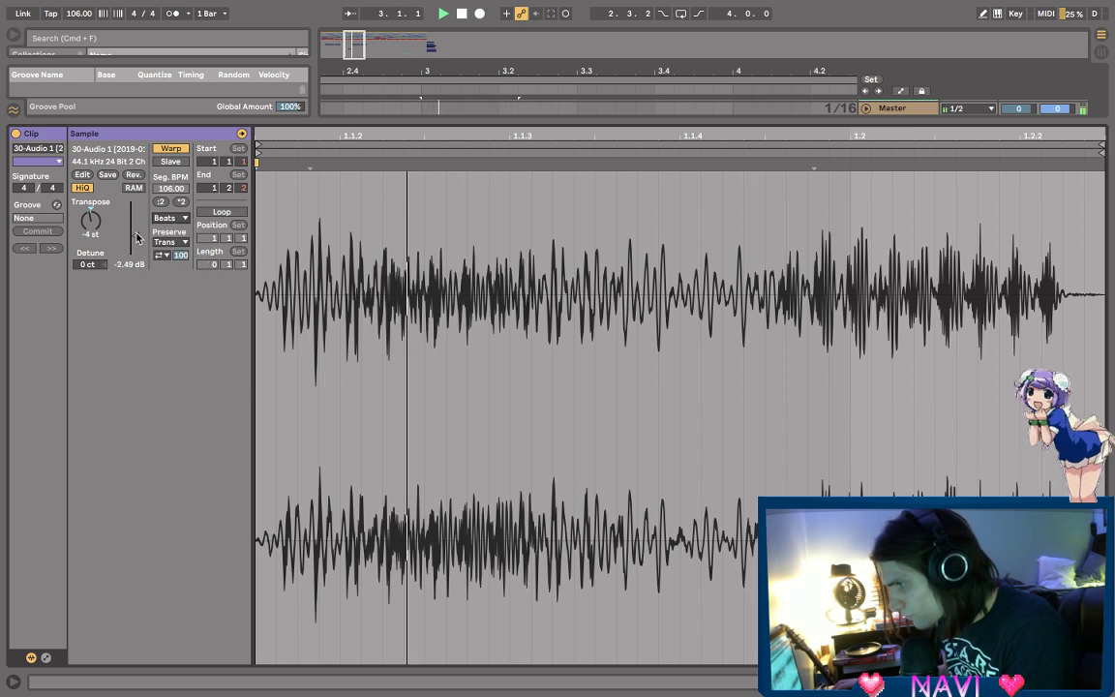
- Raise the 30-Audio clip's gain to 2.63 dB and play the arrangement from 2.3.1
left_click_drag(136, 238, 134, 228)
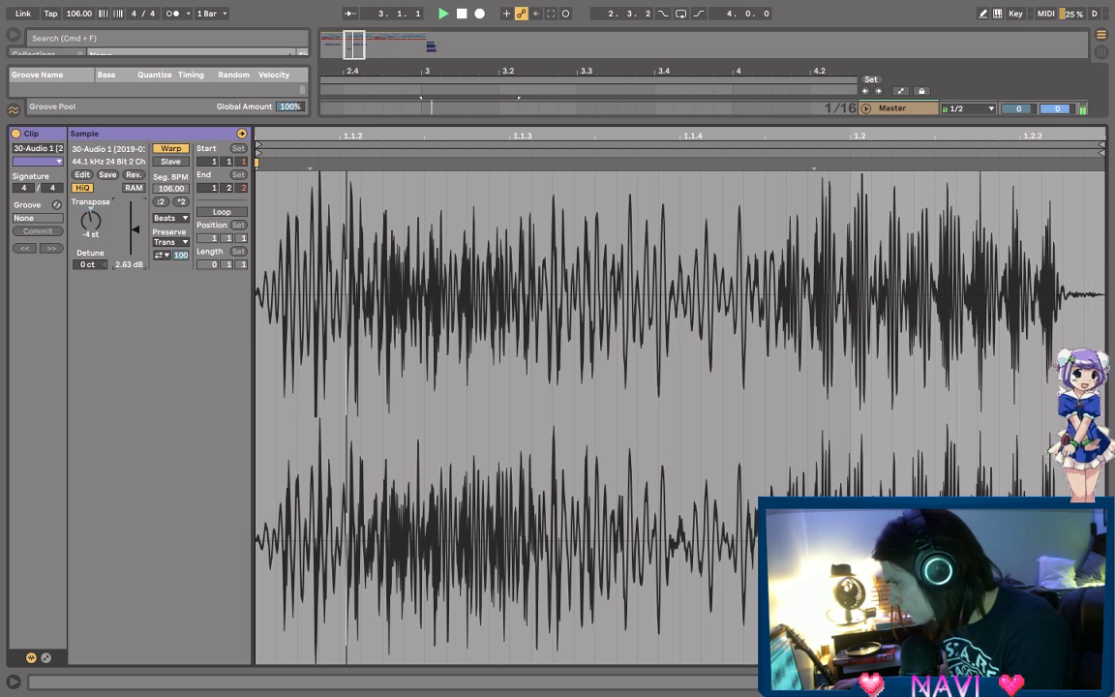
key("shift+Tab")
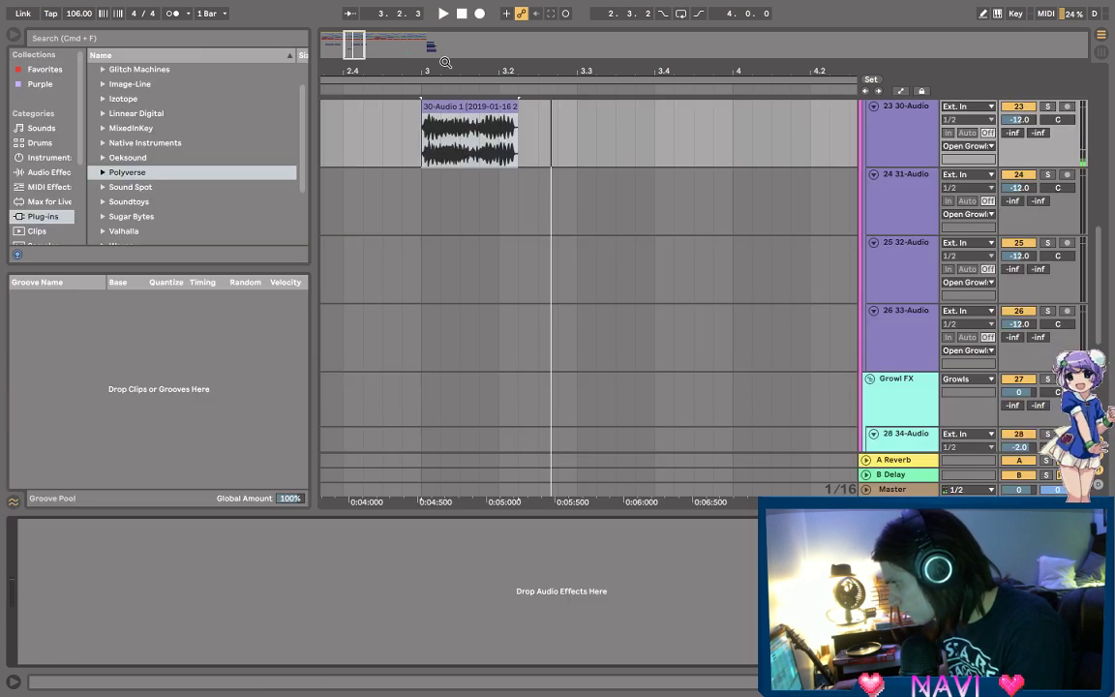
left_click(379, 130)
key("space")
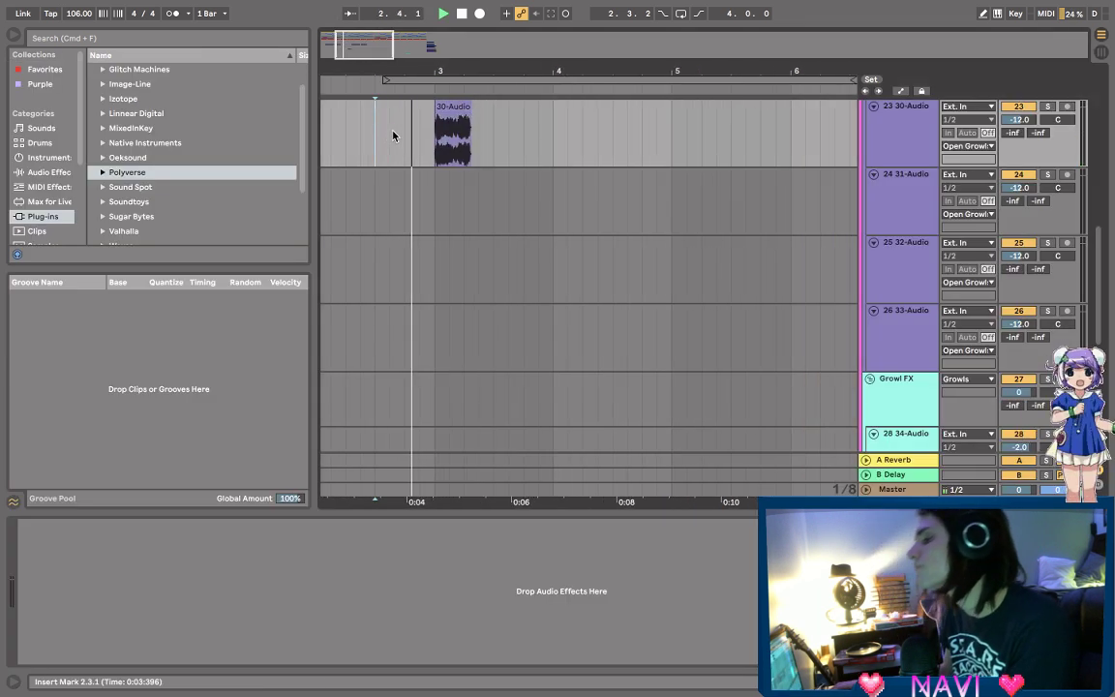
- Enable the SerumFX device on the sidechain track and replay the arrangement from 2.3.1
scroll(463, 138, "up", 10)
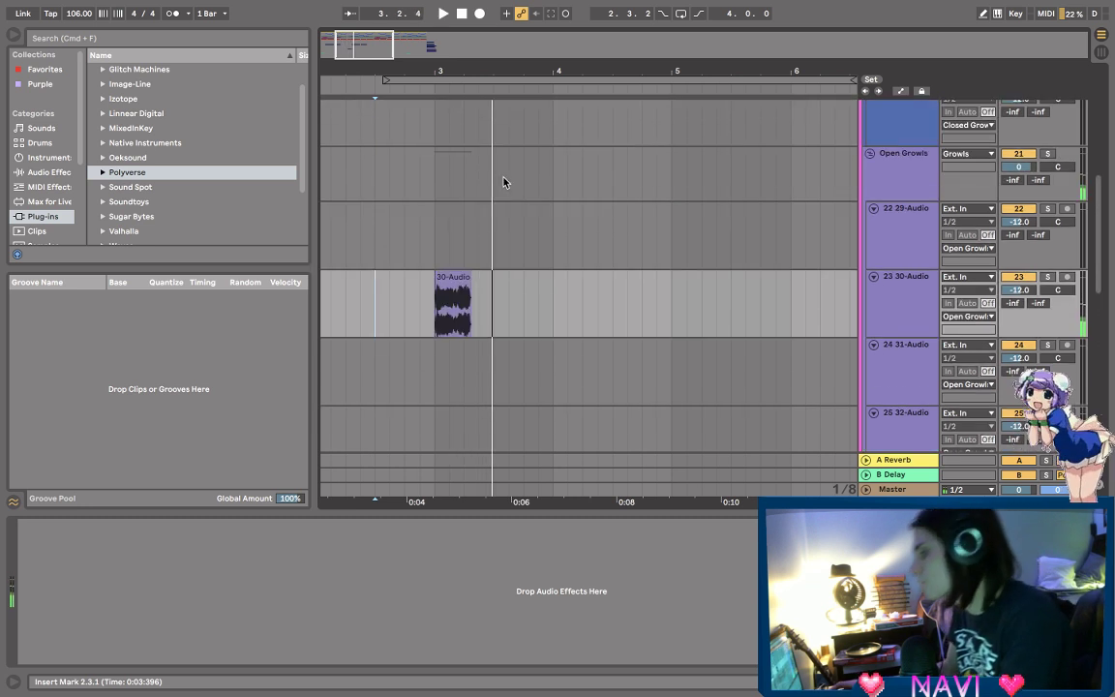
scroll(581, 223, "down", 1)
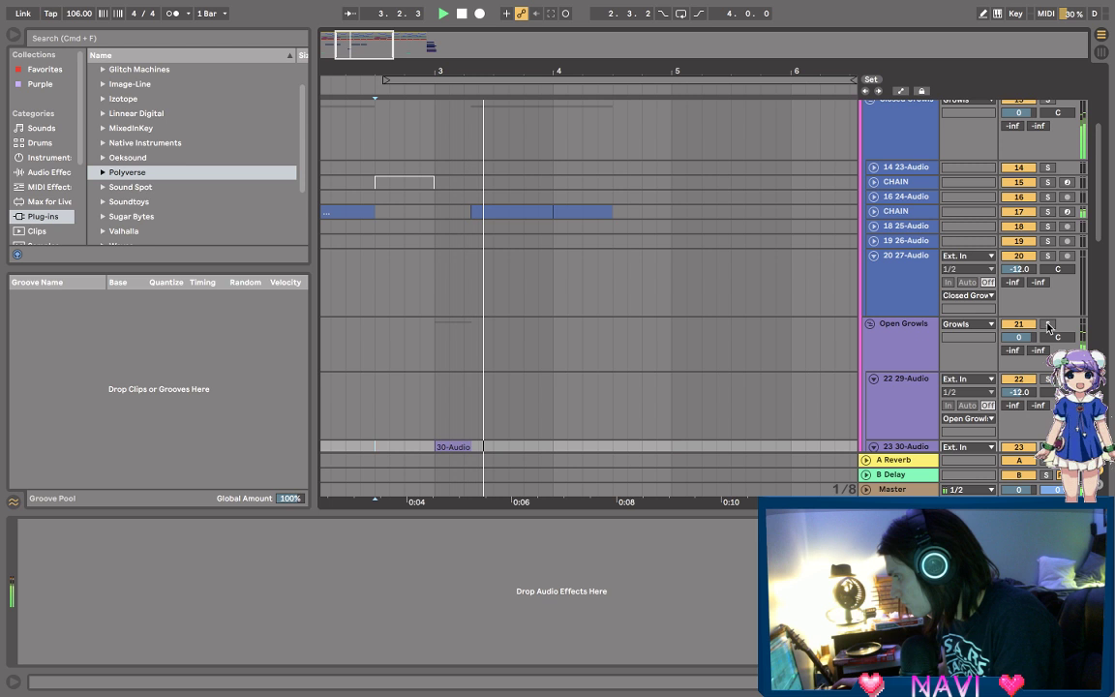
scroll(701, 354, "down", 3)
scroll(1030, 288, "up", 10)
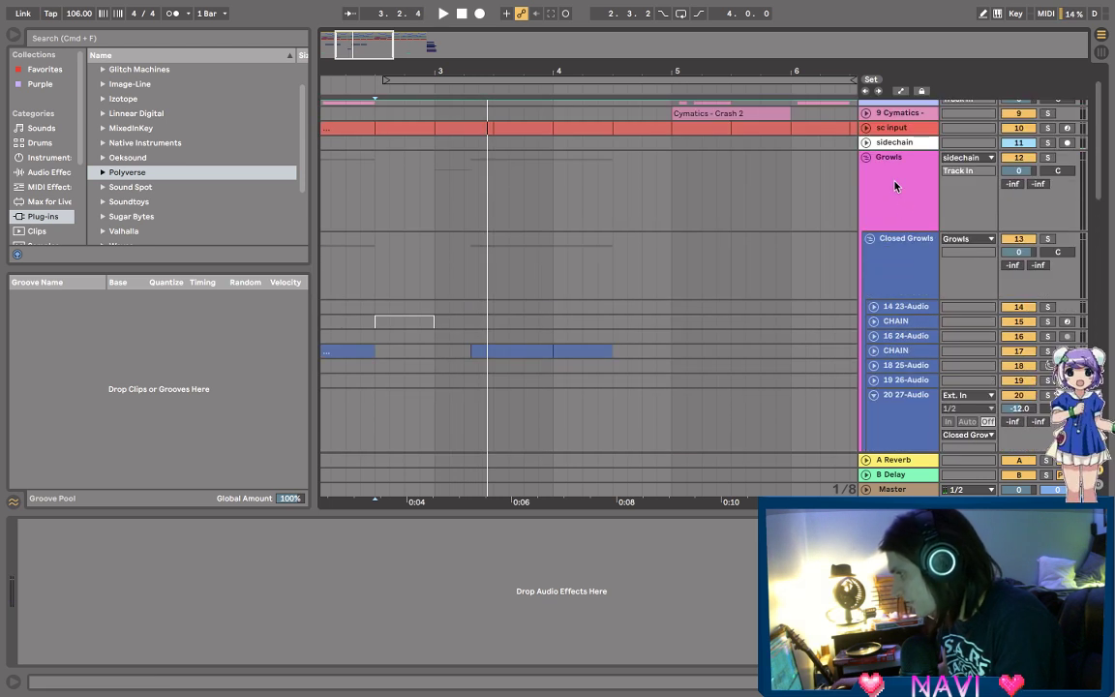
left_click(901, 182)
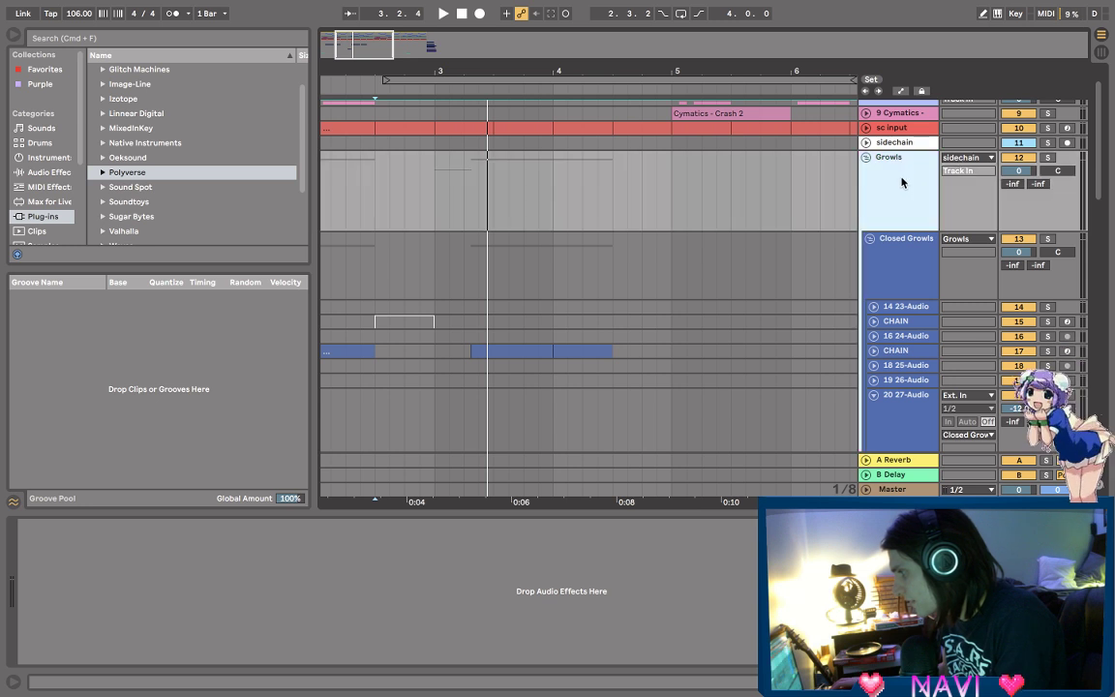
scroll(920, 150, "up", 1)
left_click(890, 180)
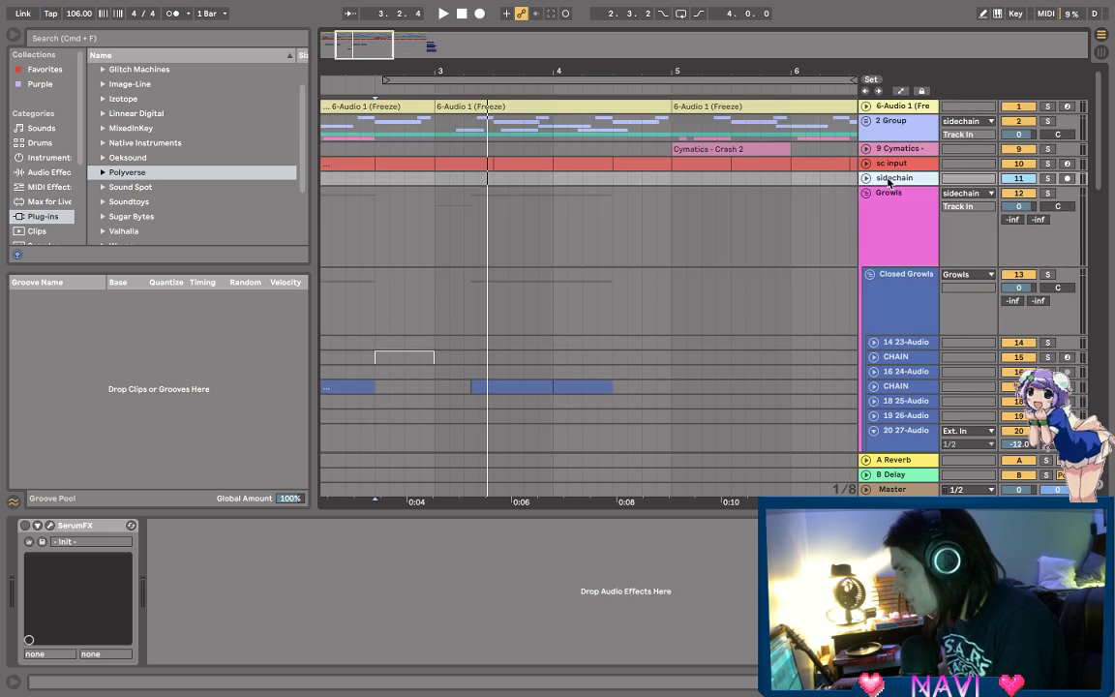
left_click(25, 526)
key("space")
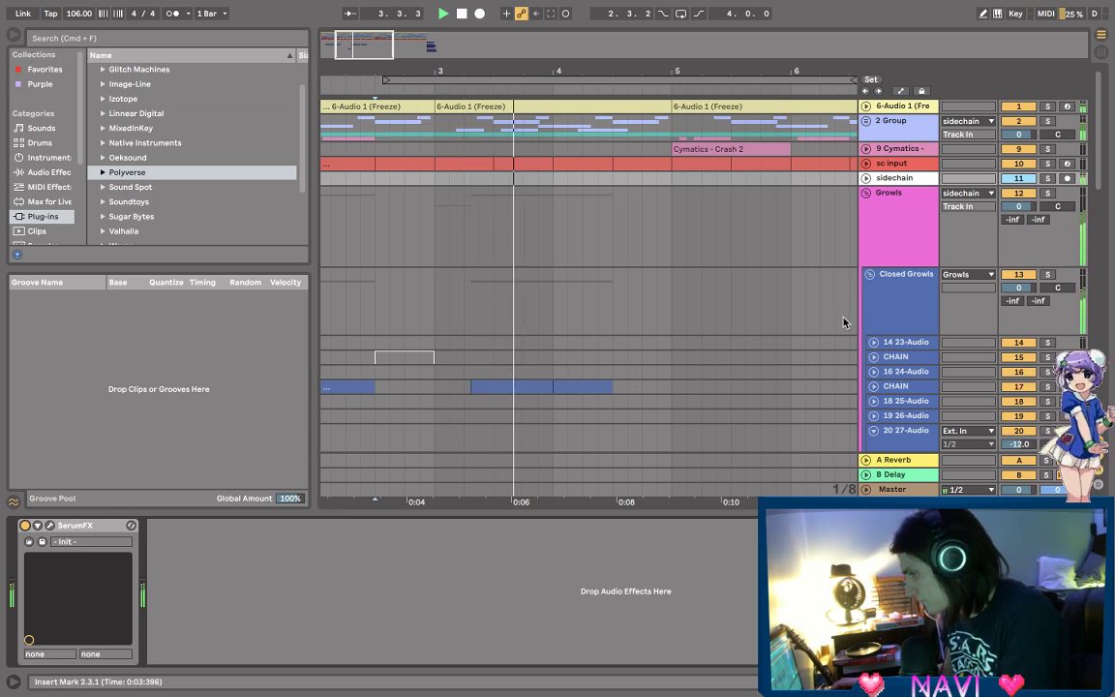
- Shorten the 30-Audio clip so that it ends at 3.2.1
scroll(642, 369, "down", 4)
scroll(642, 369, "down", 3)
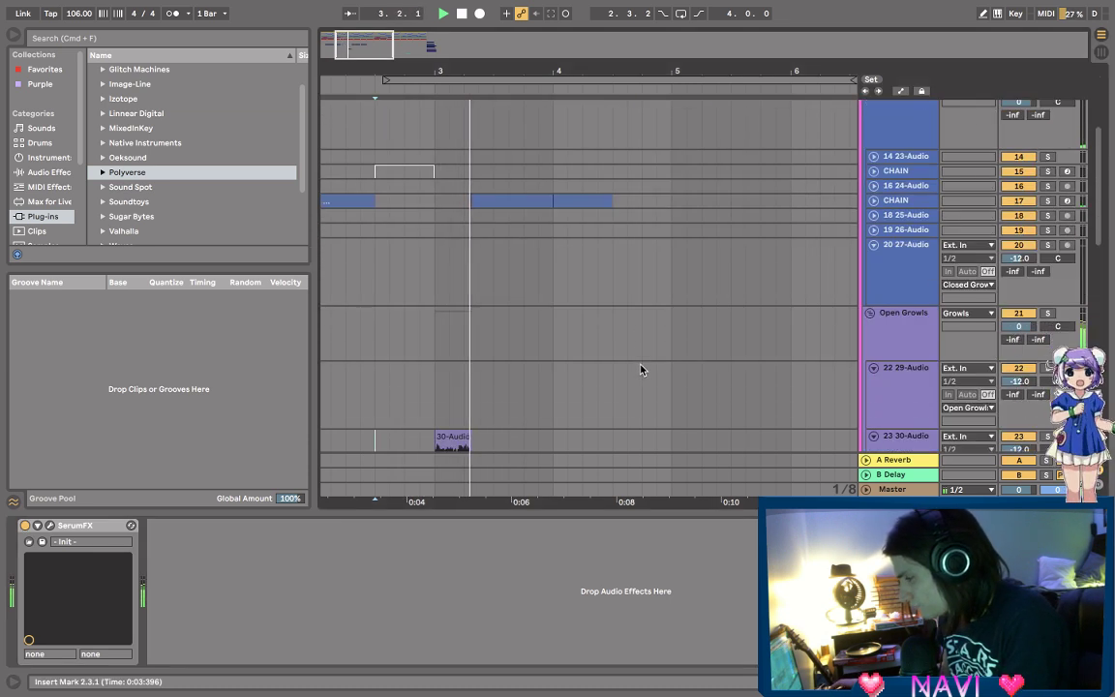
scroll(492, 130, "down", 4)
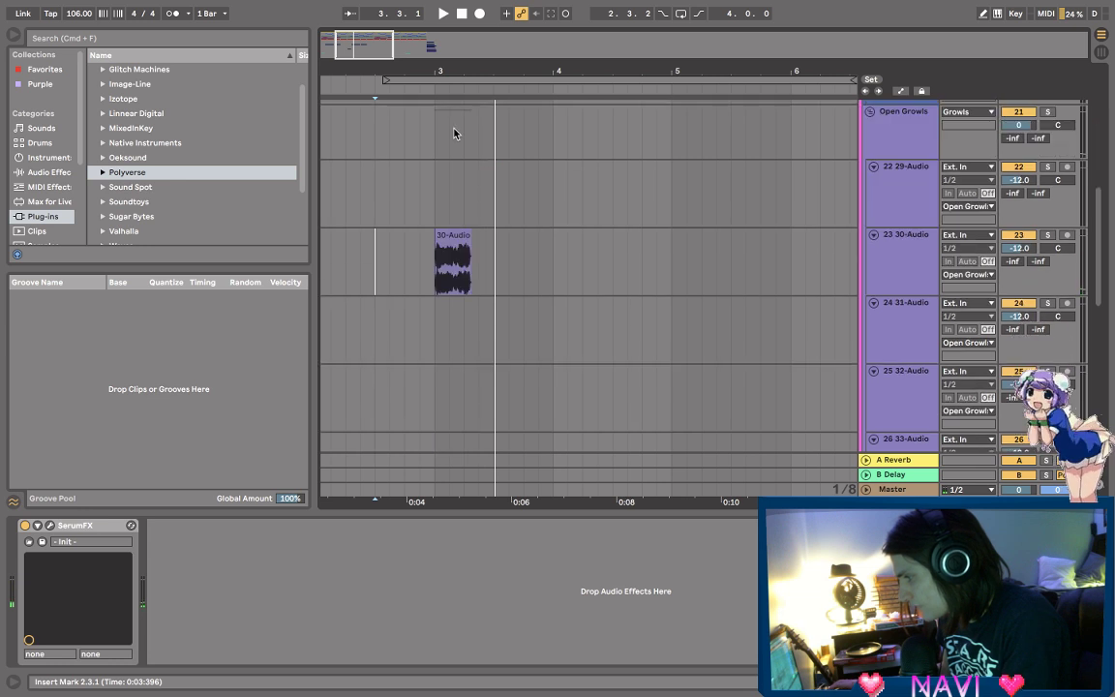
scroll(452, 109, "up", 5)
left_click_drag(613, 262, 600, 261)
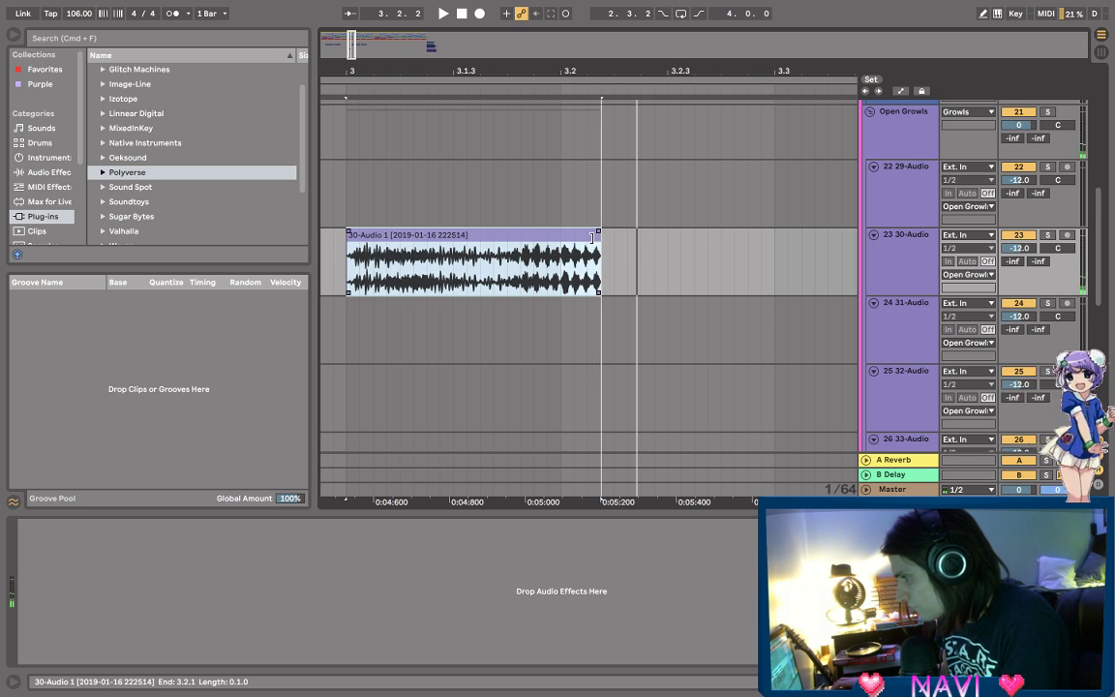
- Add a fade-out over roughly the last third of the 30-Audio clip and play it
mouse_move(599, 236)
left_mouse_down()
mouse_move(428, 223)
mouse_move(495, 235)
left_mouse_up()
left_click(463, 274)
key("space")
key("space")
key("space")
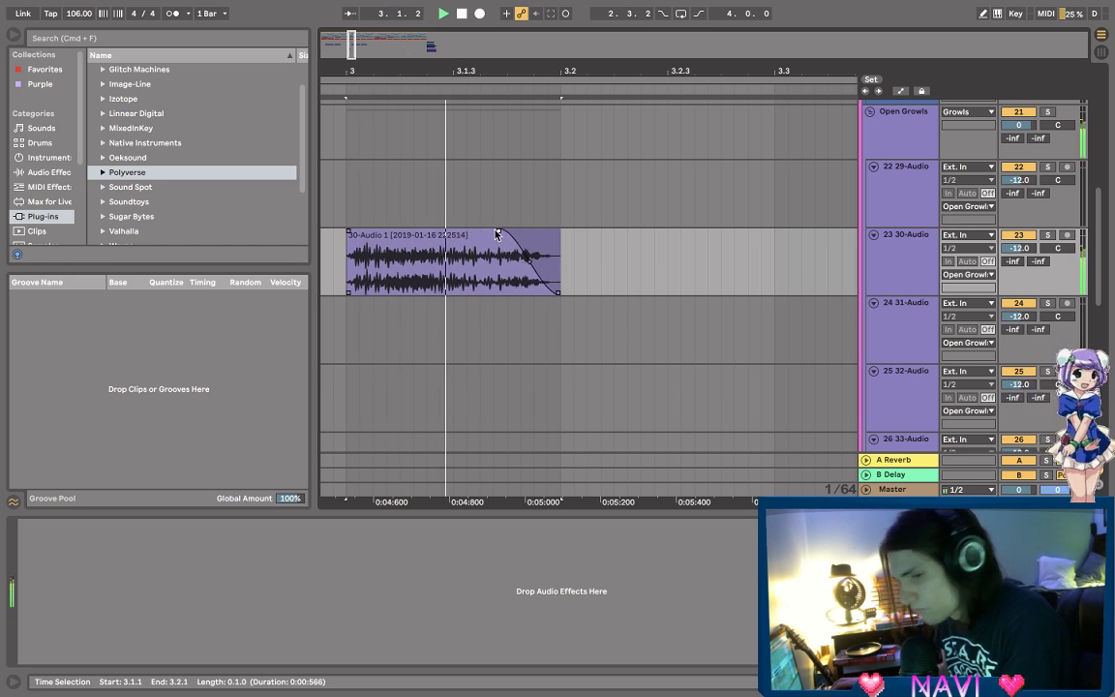
key("space")
- Play the arrangement from 2.3.3 to hear the shortened growl in context
key("minus")
key("minus")
key("minus")
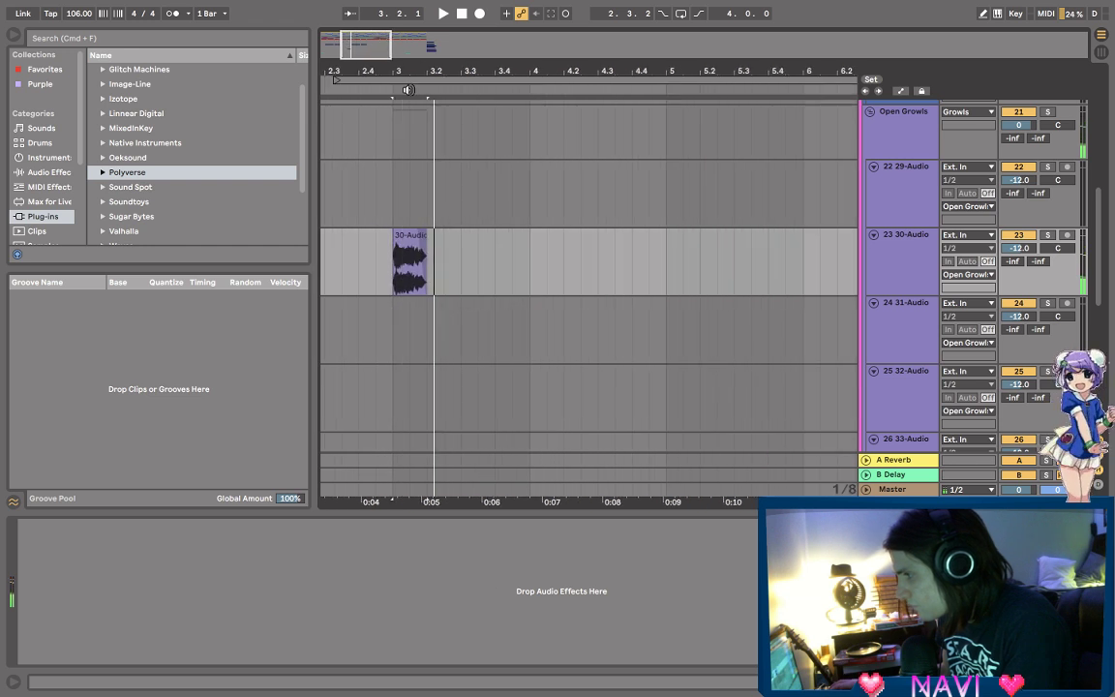
left_click(347, 183)
key("space")
key("minus")
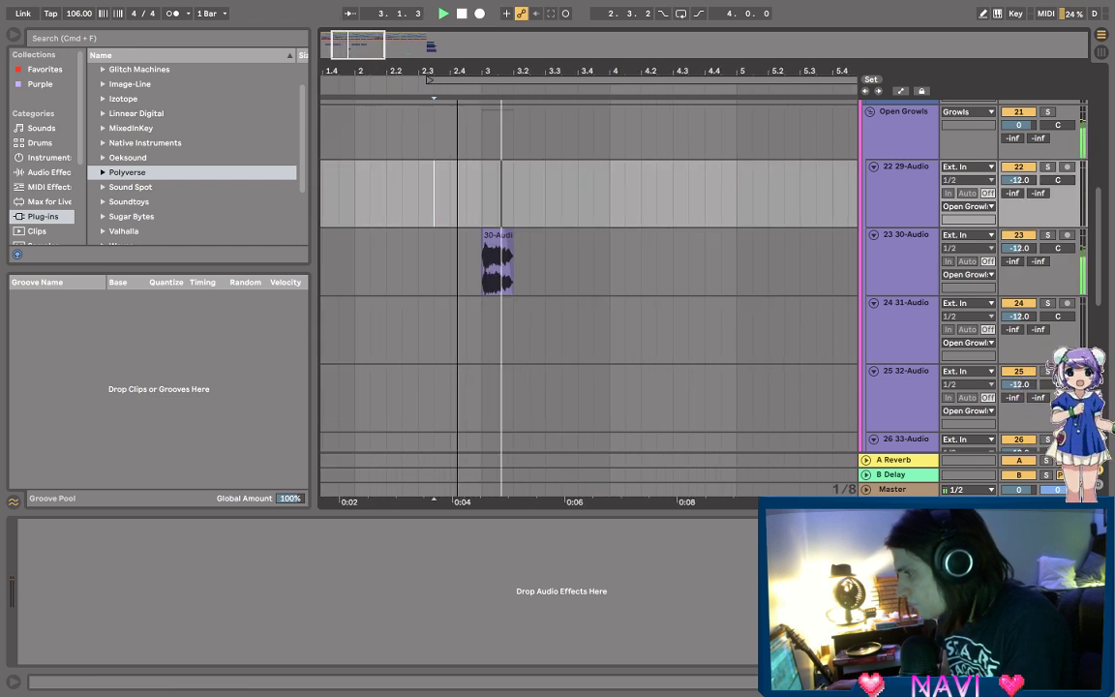
key("space")
- Remove the fade-out from the end of the 30-Audio clip
left_click_drag(528, 76, 537, 231)
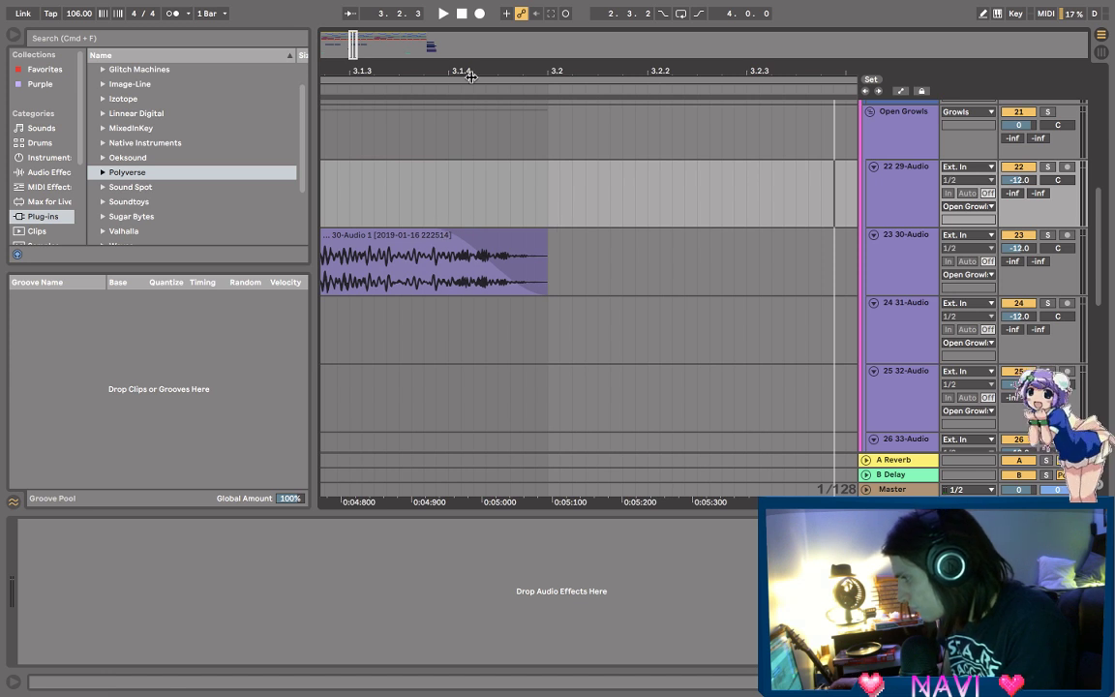
key("minus")
key("minus")
left_click(505, 235)
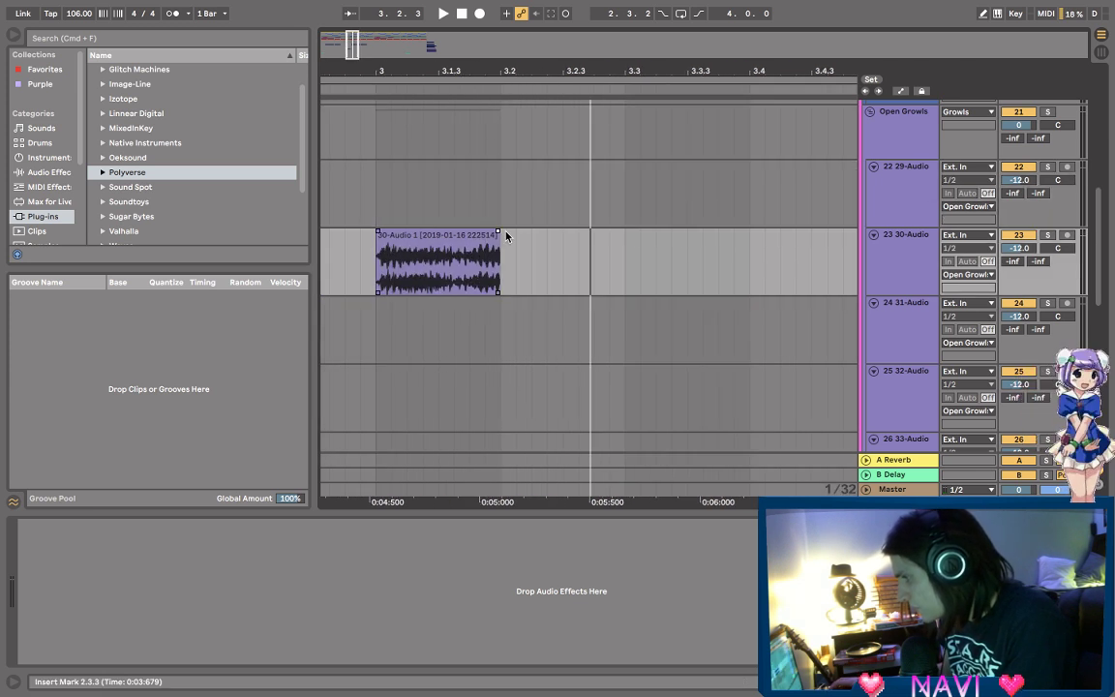
- Move the 30-Audio clip so that it starts at 2.4.1 and play the arrangement from 2.3.1
left_click_drag(495, 237, 419, 239)
key("minus")
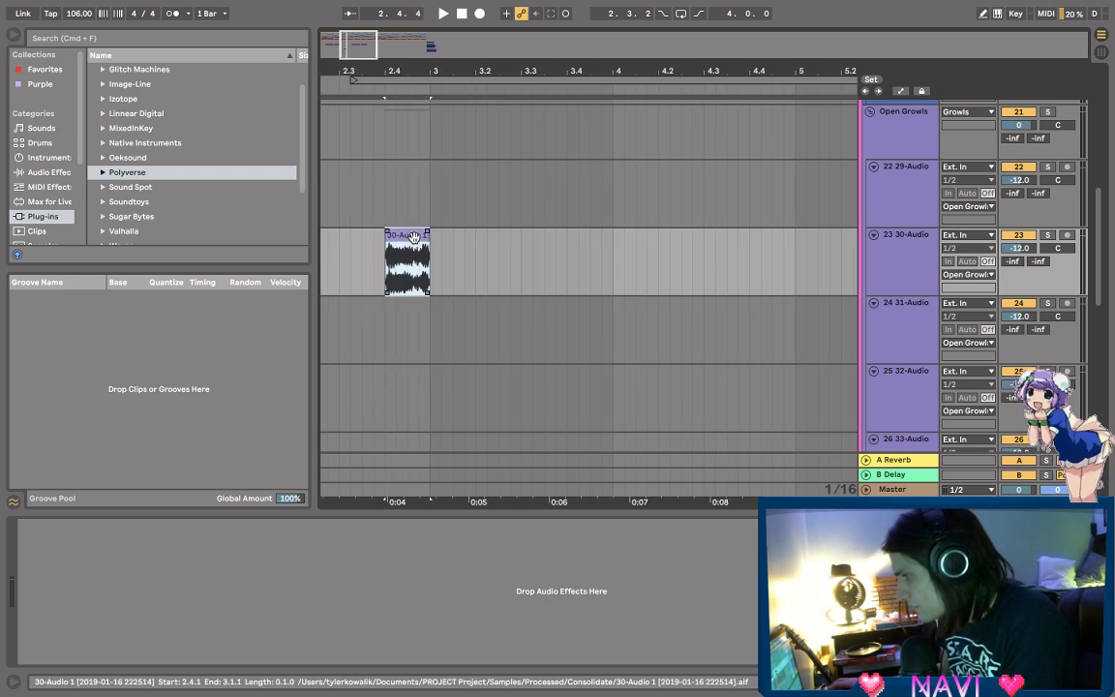
left_click(339, 239)
key("space")
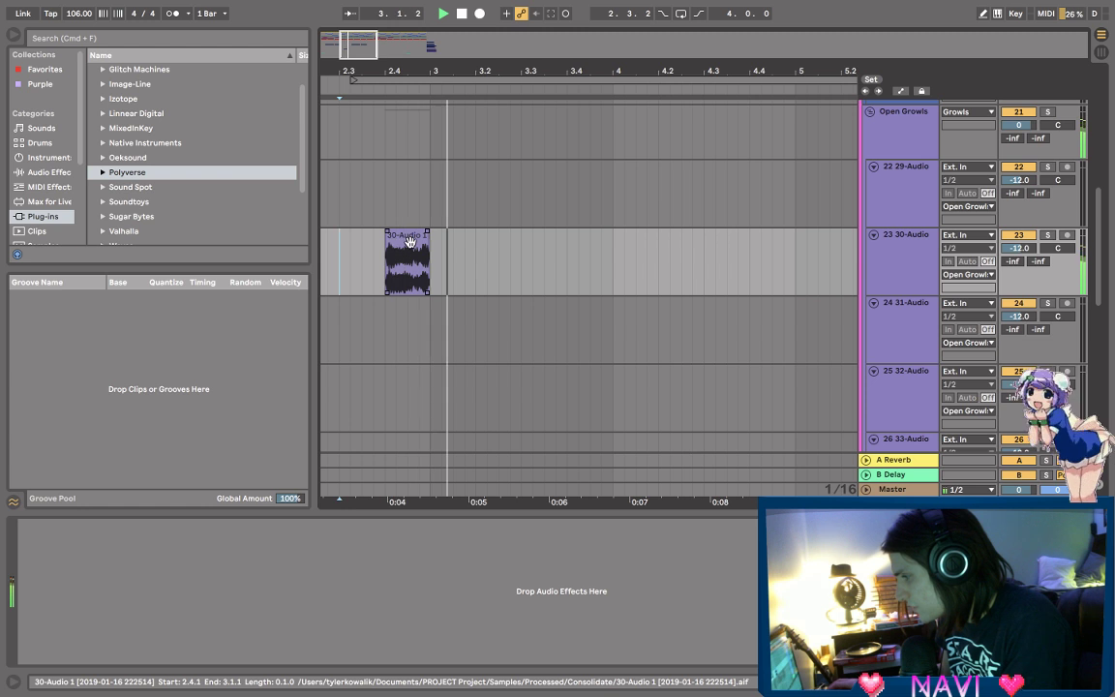
- Move the 30-Audio clip to start at 2.3.1, lengthen its end to just past 2.4.2 and play it
left_click_drag(410, 242, 363, 242)
key("space")
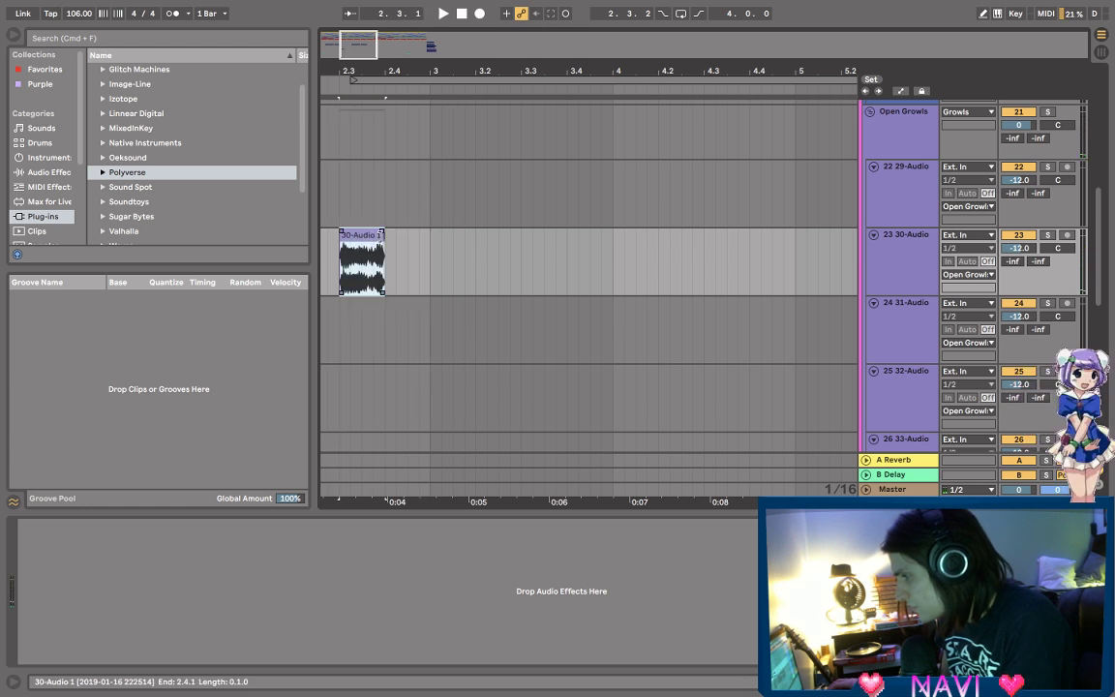
key("space")
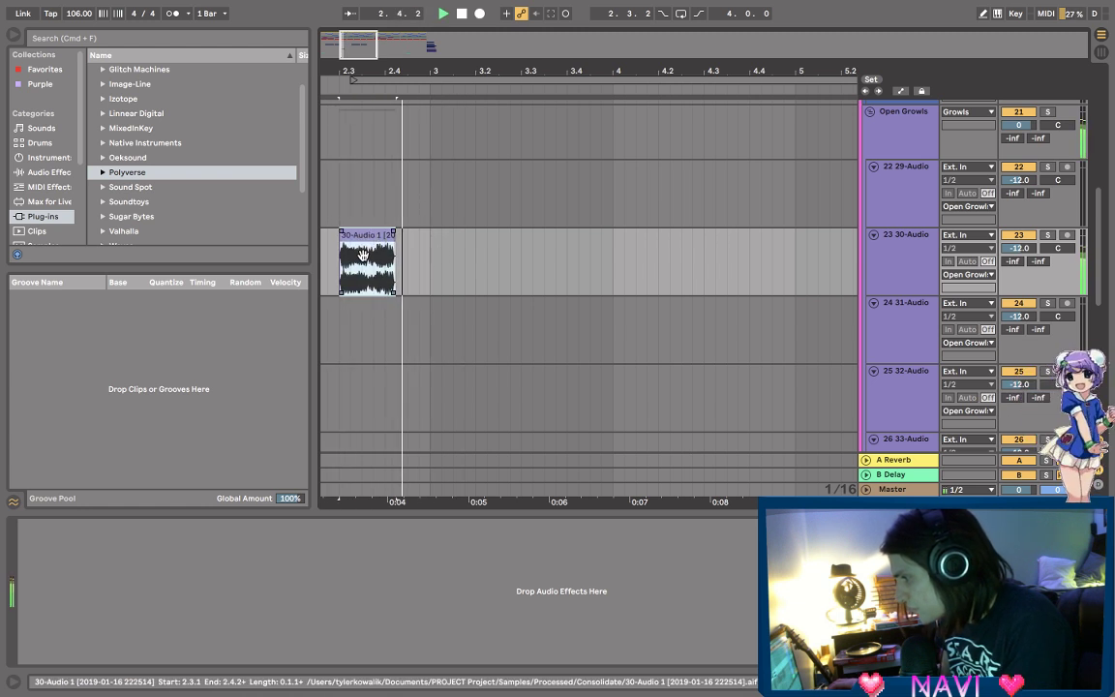
key("space")
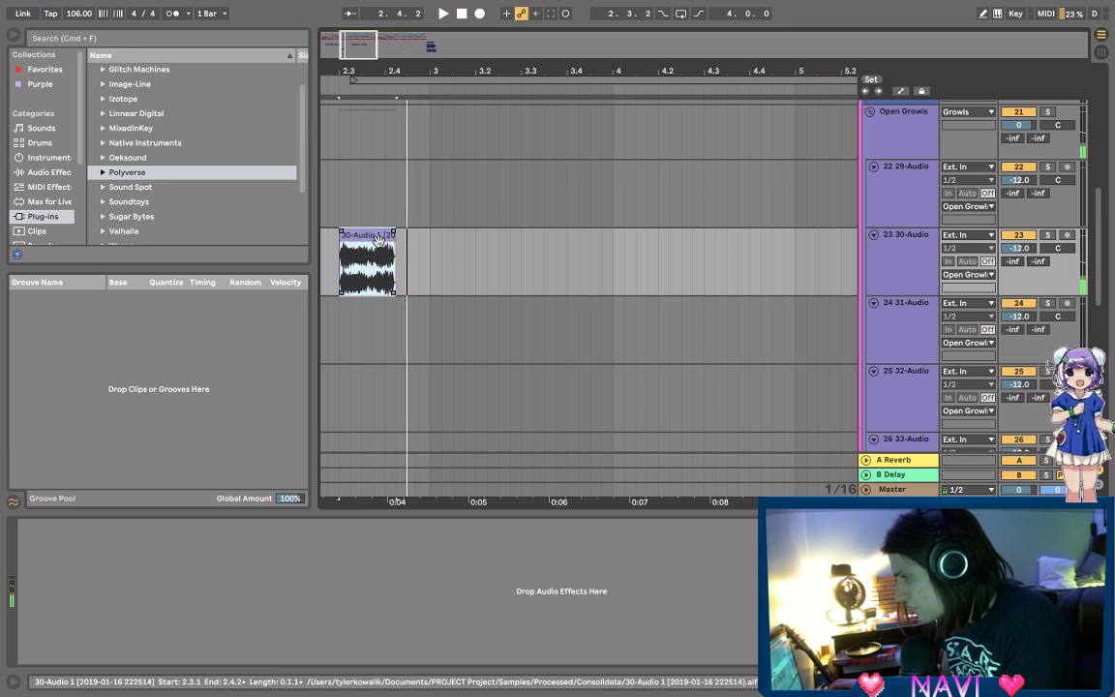
- Move the lengthened 30-Audio clip to start at 2.3.4, just before bar 3, and play from 2.3.1
left_click_drag(373, 256, 411, 255)
key("space")
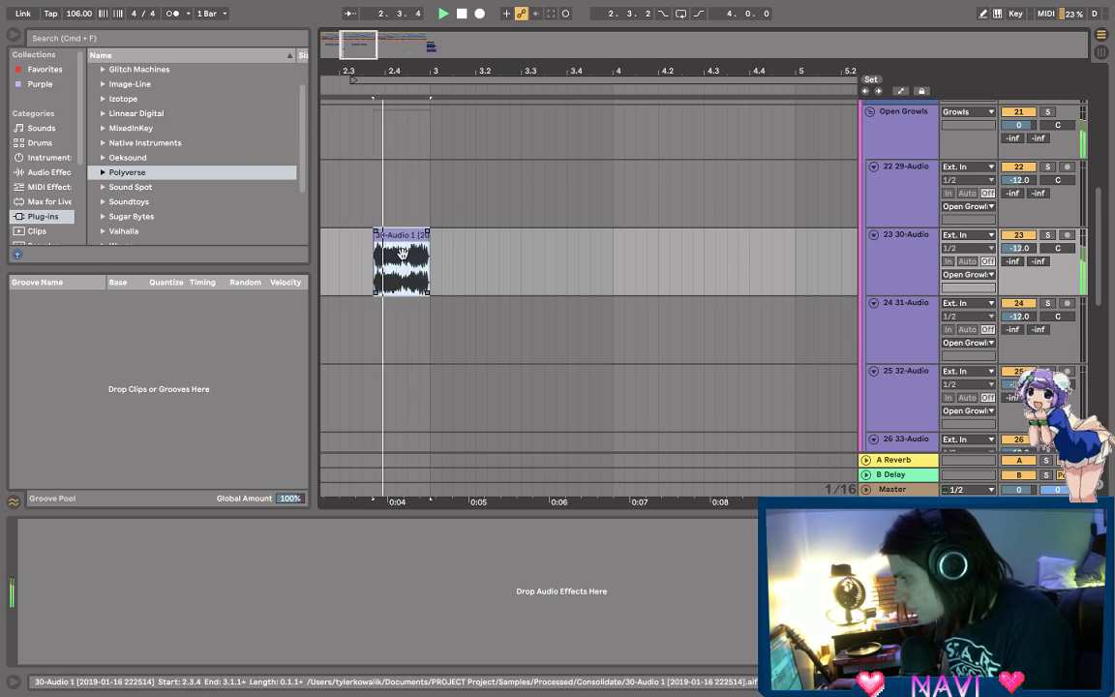
left_click(339, 269)
key("space")
key("space")
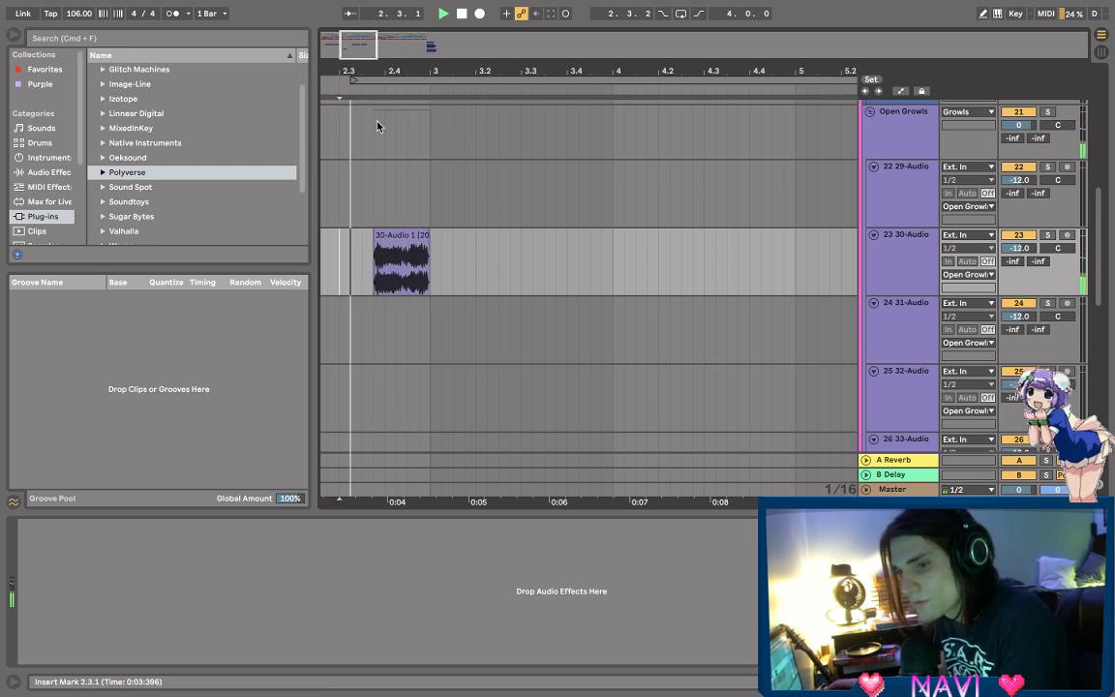
- Play the arrangement from 2.1.1 to hear the moved open growl in context
left_click_drag(383, 71, 398, 43)
left_click(344, 182)
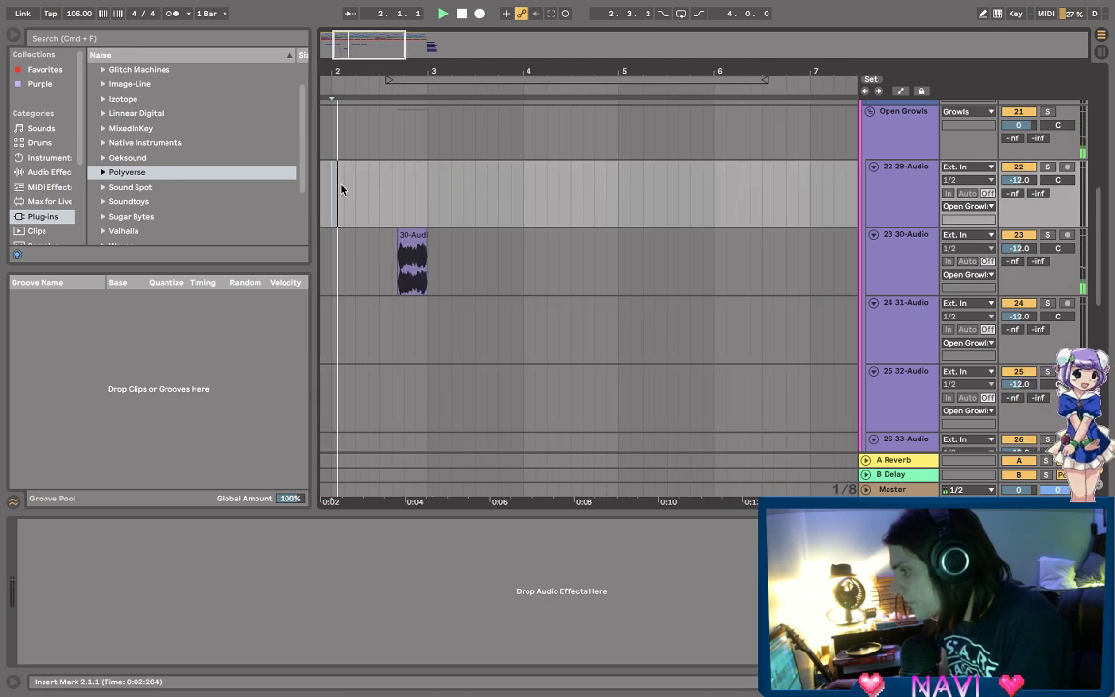
key("space")
key("space")
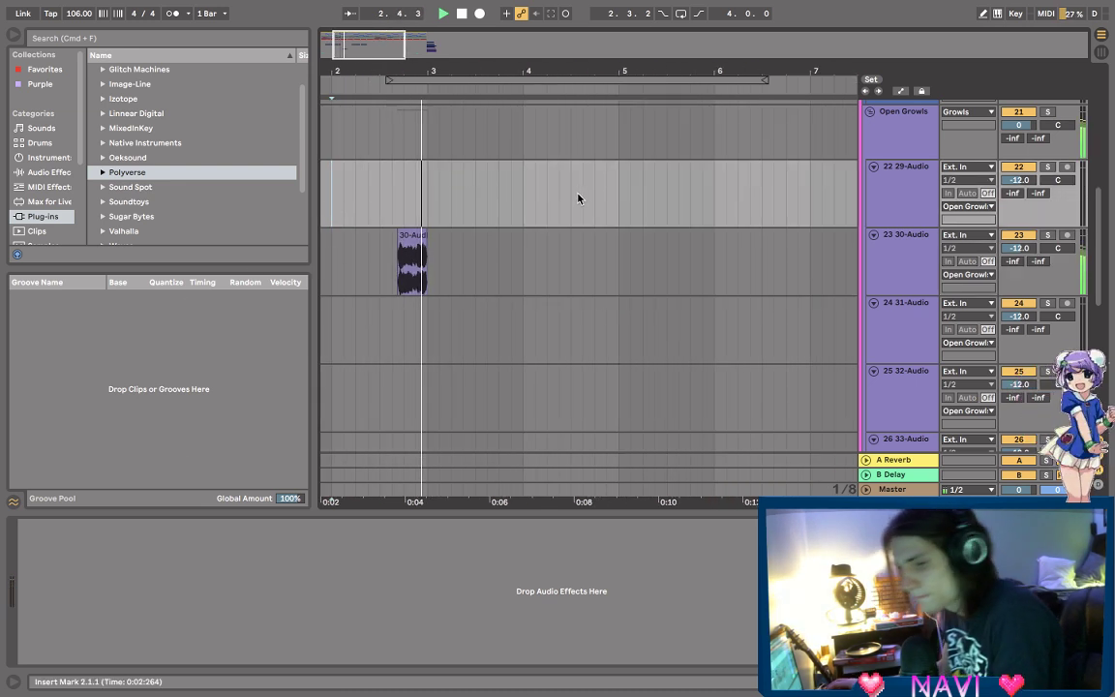
scroll(453, 226, "up", 2)
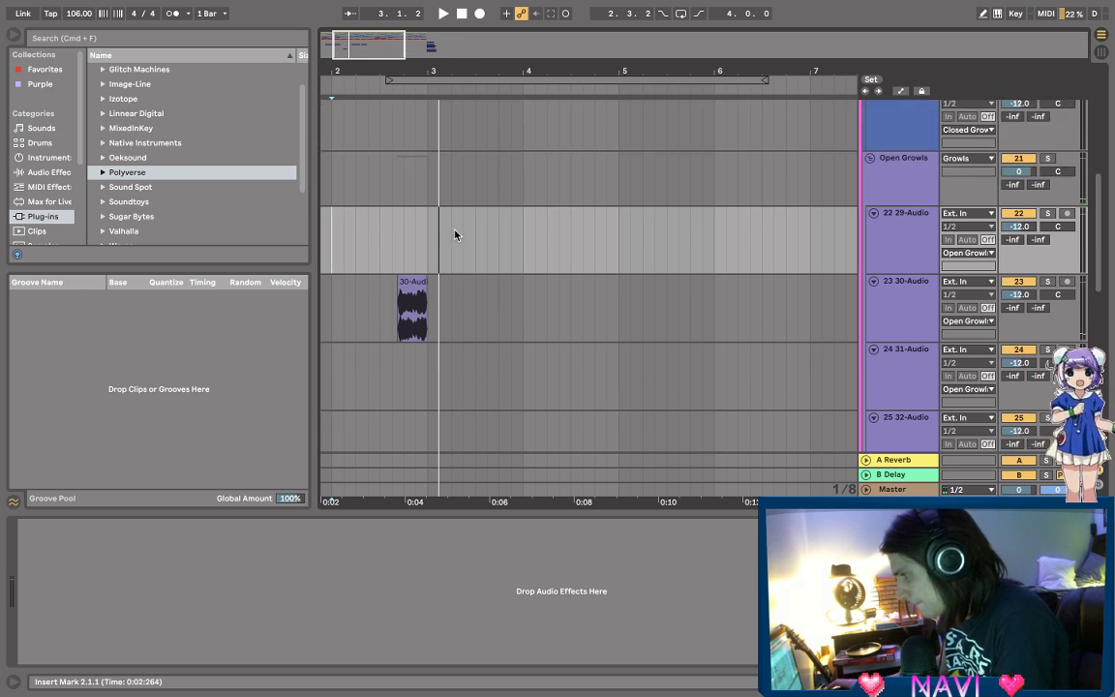
key("space")
- Solo the CHAIN track 17 in the Closed Growls group and play it from 2.1.1
left_click_drag(508, 71, 508, 56)
key("space")
scroll(921, 276, "up", 3)
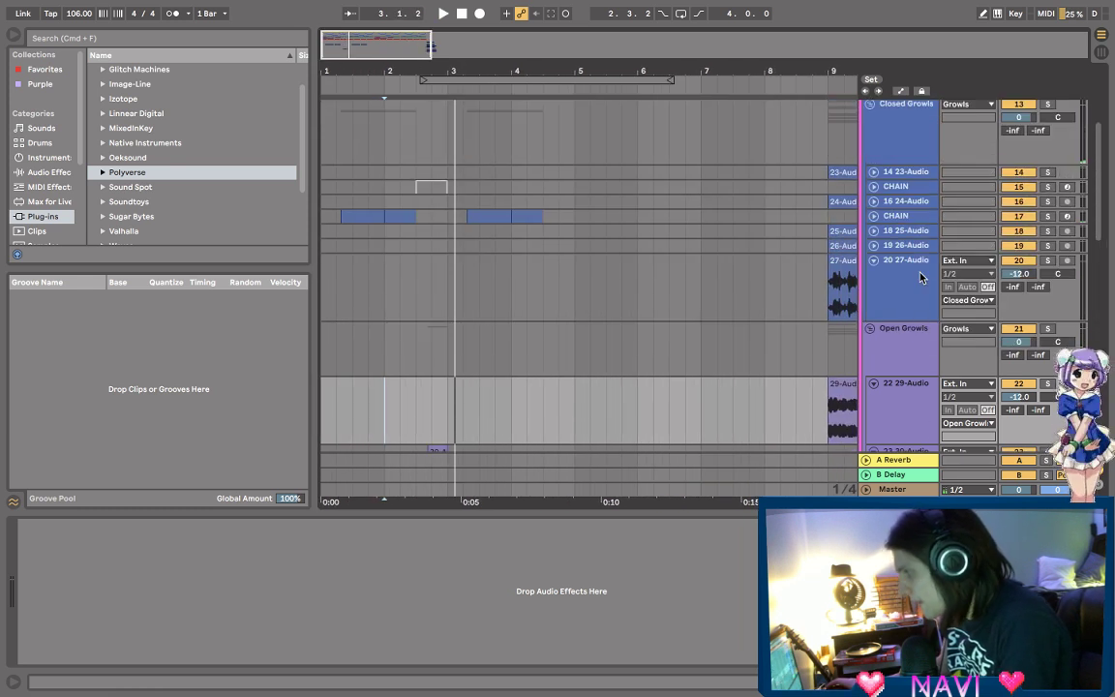
left_click(899, 217)
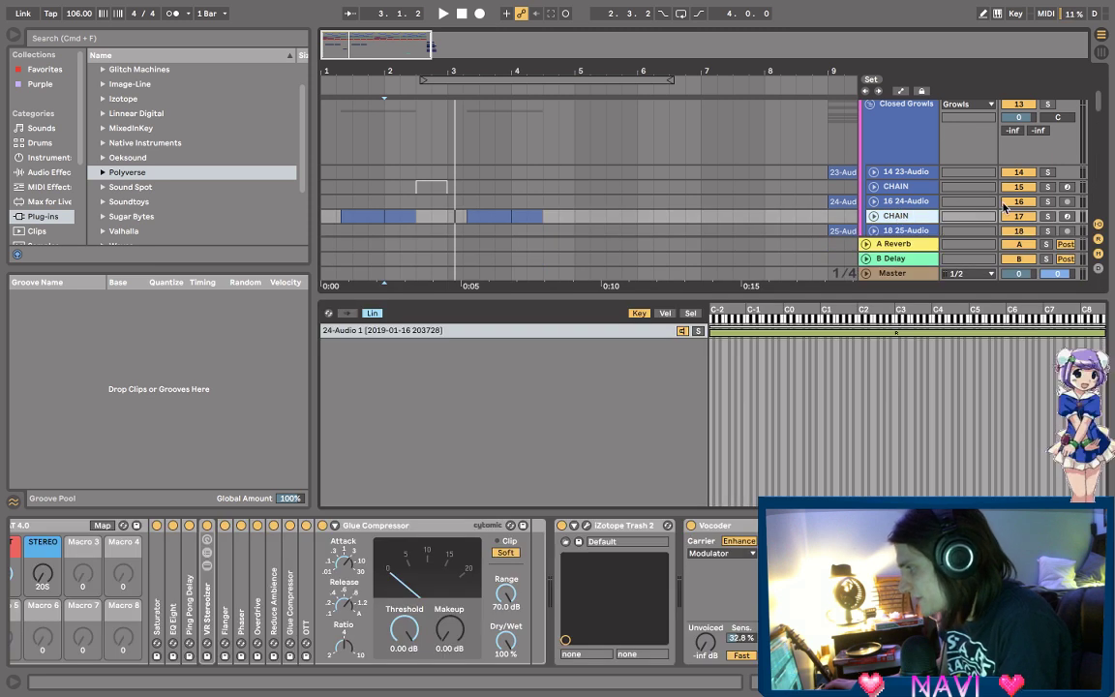
left_click(1048, 217)
key("space")
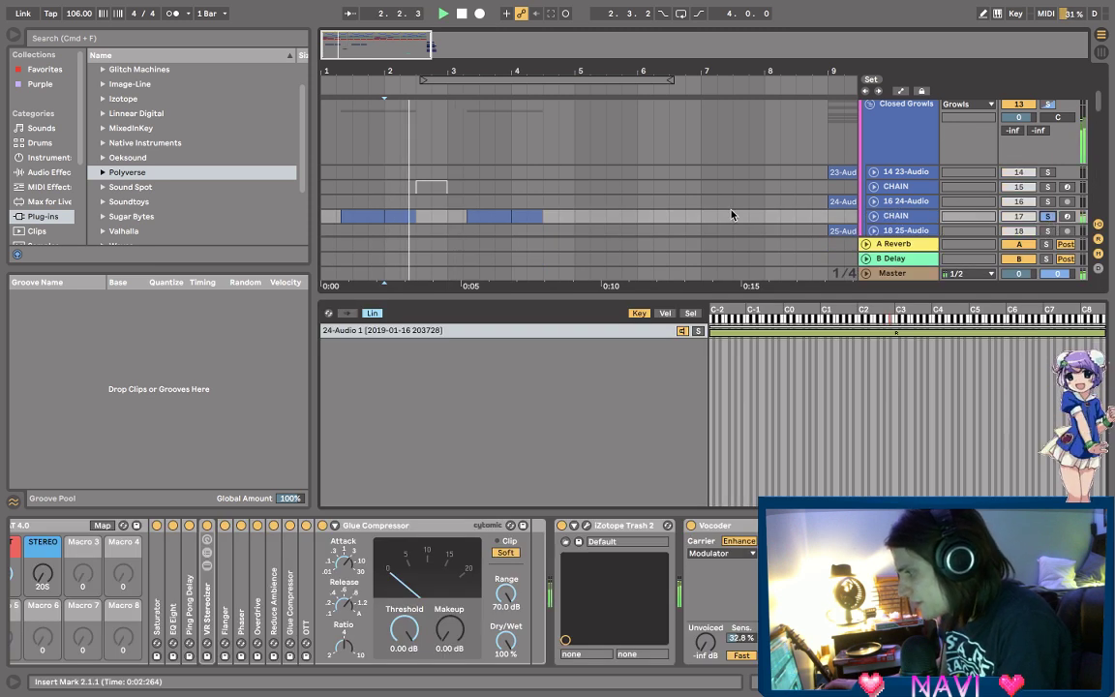
key("space")
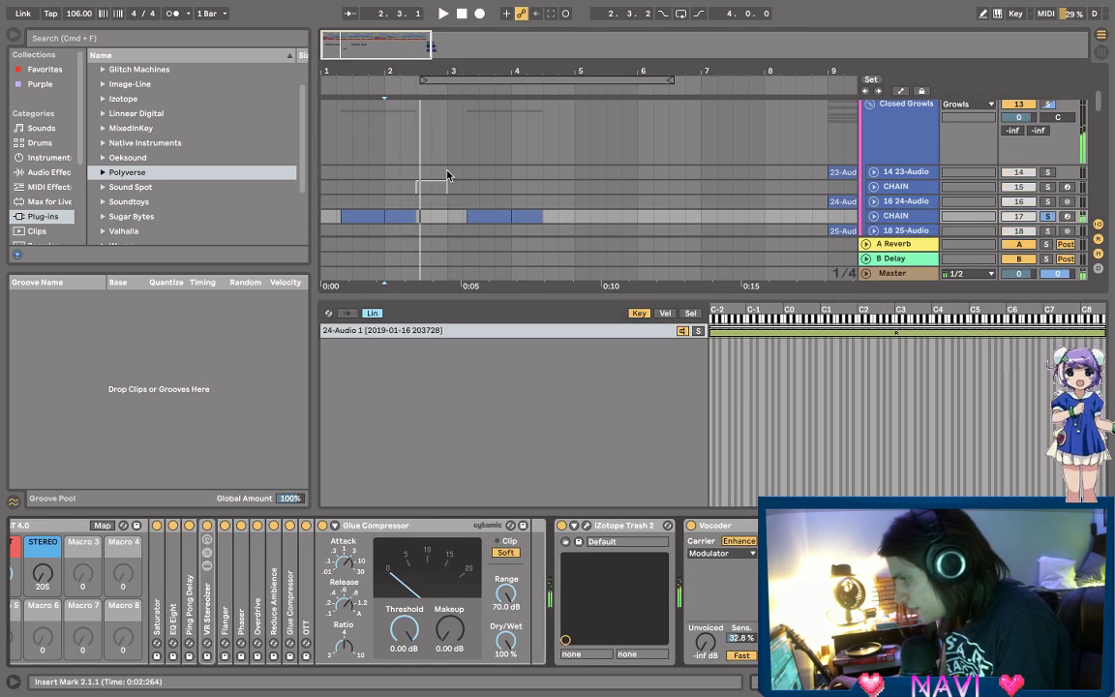
- Add a Phaser after the Vocoder on track 17, at 169 Hz, 0.57 feedback and 76.2% dry/wet, and play it
left_click(70, 39)
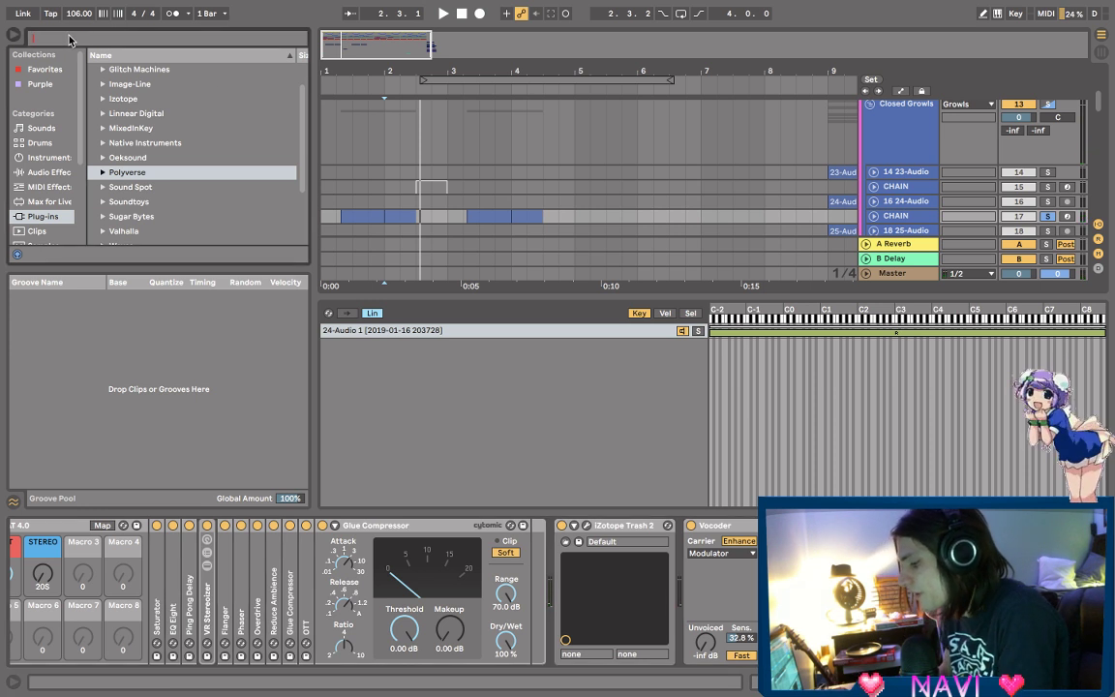
type("phaser")
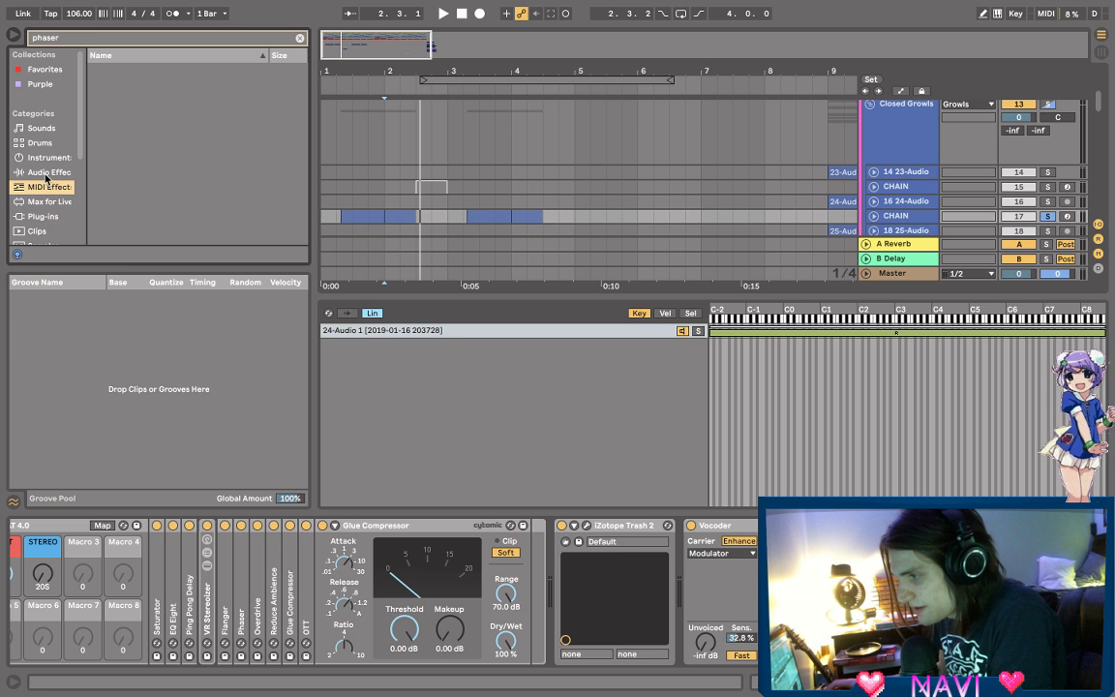
left_click(46, 173)
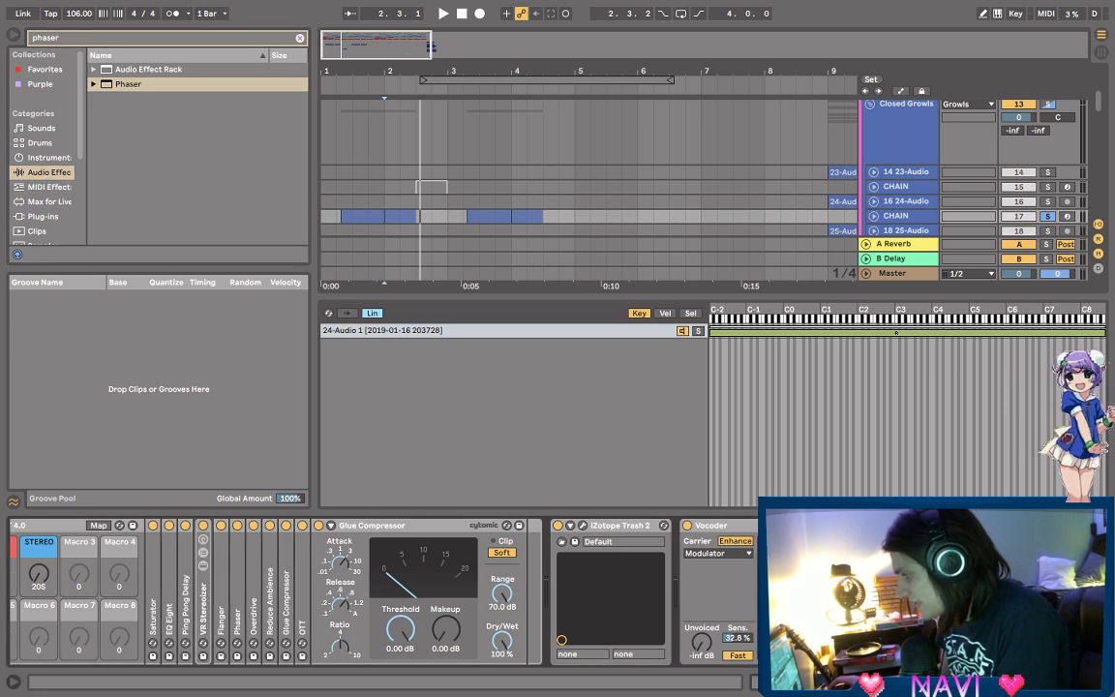
scroll(387, 591, "down", 3)
key("space")
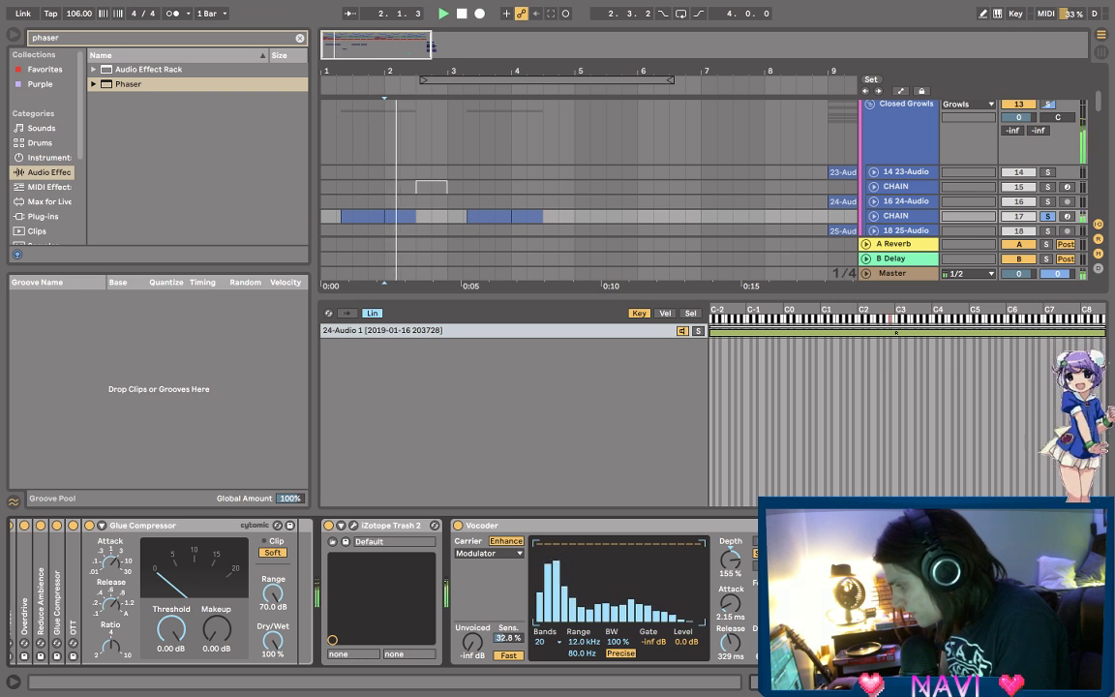
key("space")
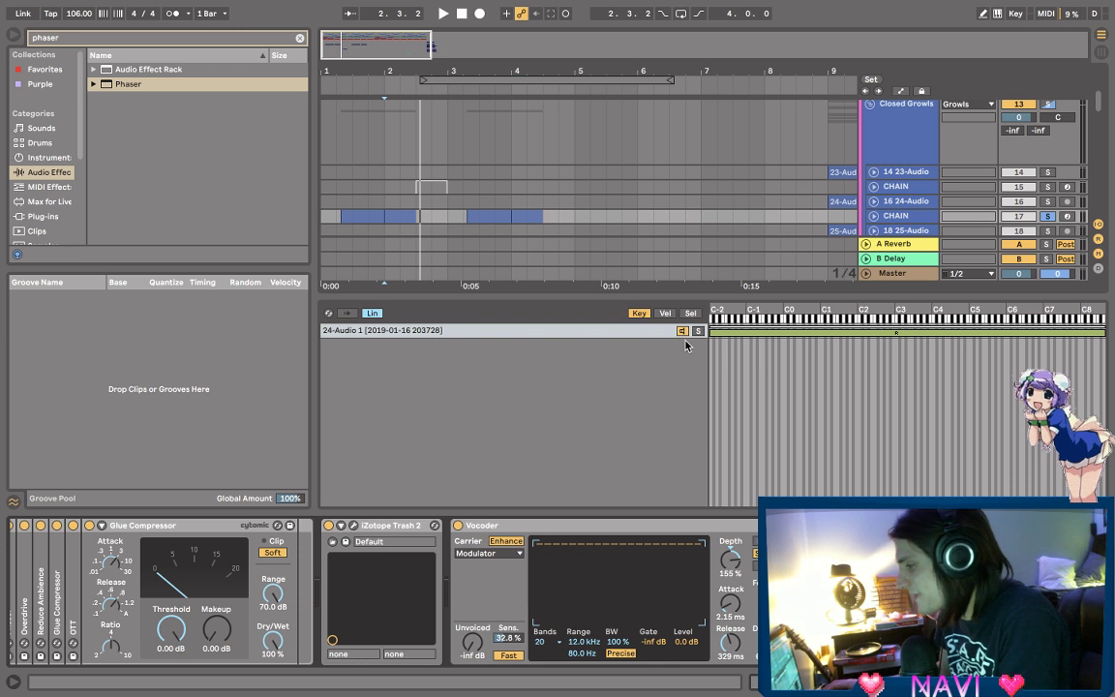
- Check the 24-Audio sampler's filter settings and play the soloed closed growl from 1.2.1
scroll(581, 593, "left", 10)
key("space")
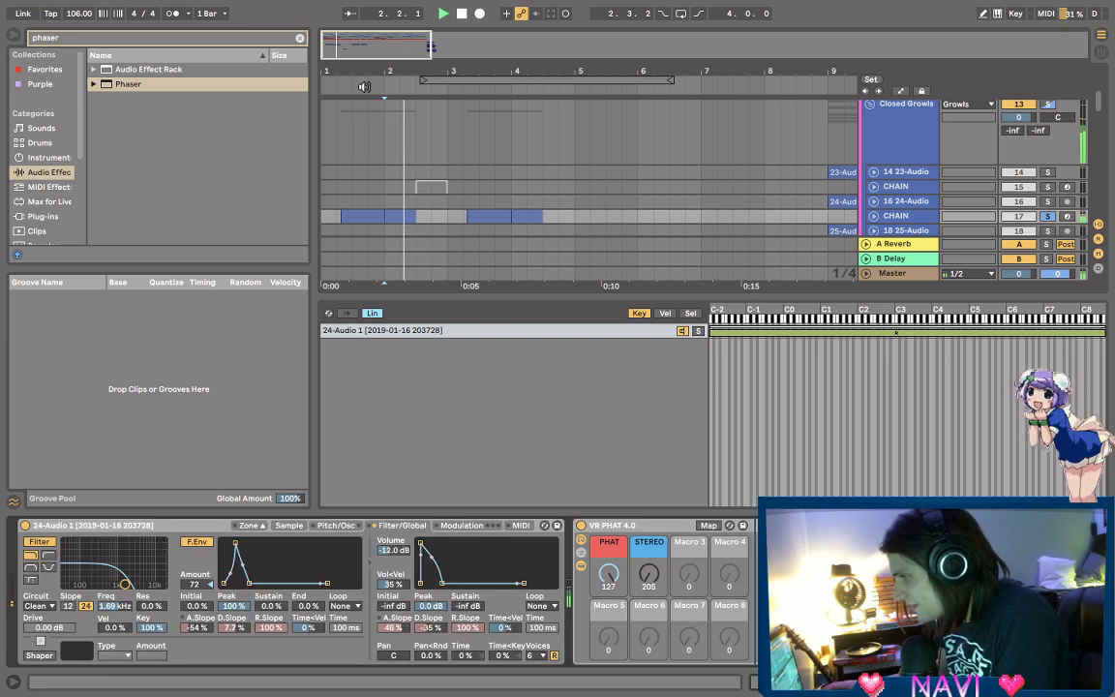
left_click_drag(362, 70, 348, 124)
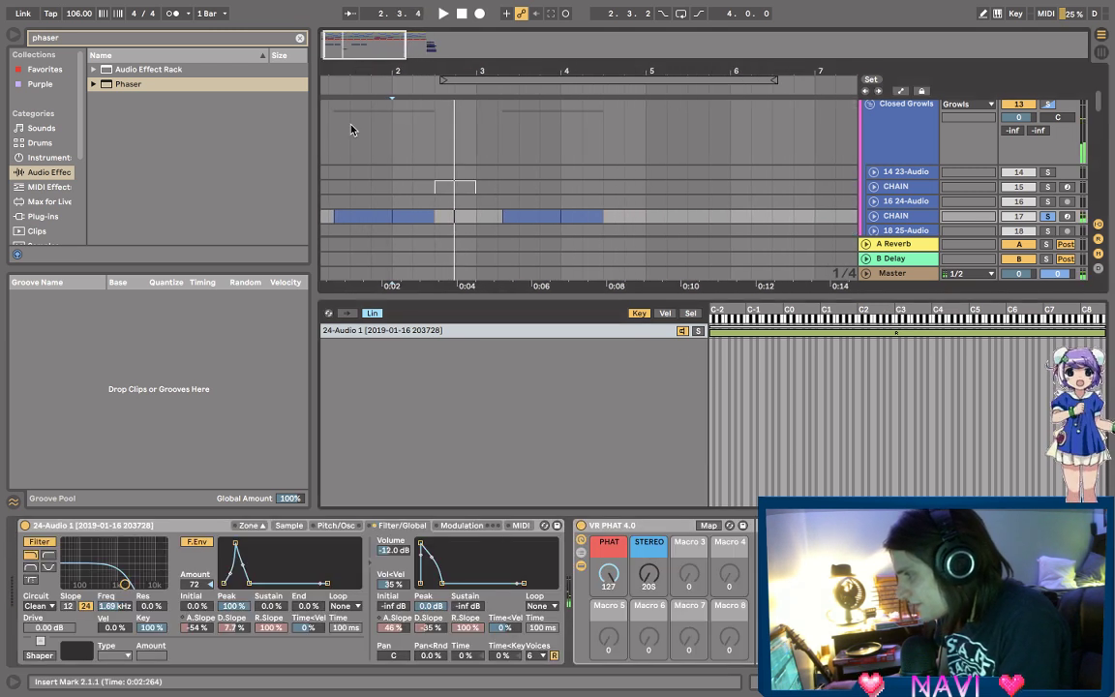
left_click(327, 217)
key("space")
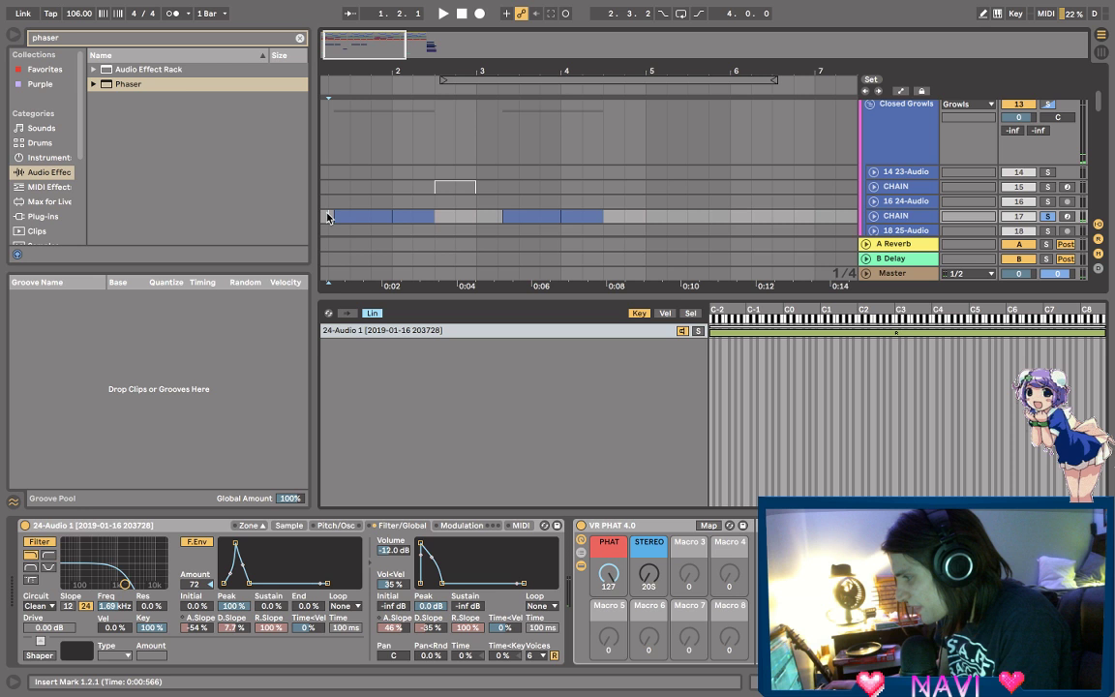
key("space")
- Search the audio effects for "filter" and add a Filter Delay after the Phaser on track 17
key("ctrl+f")
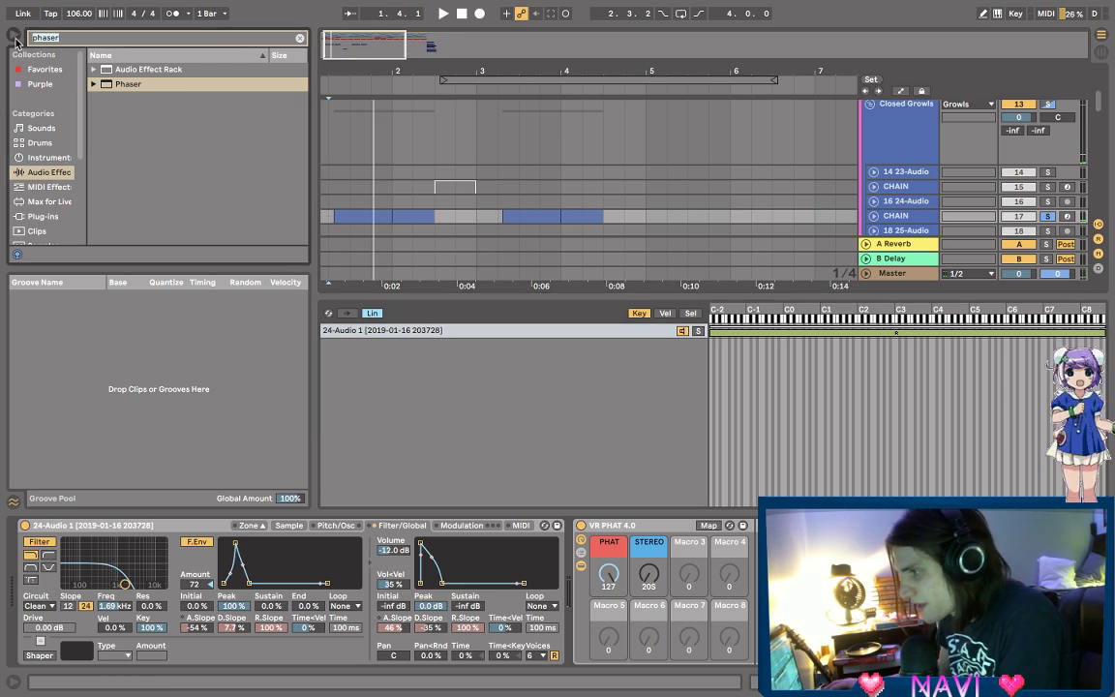
type("f")
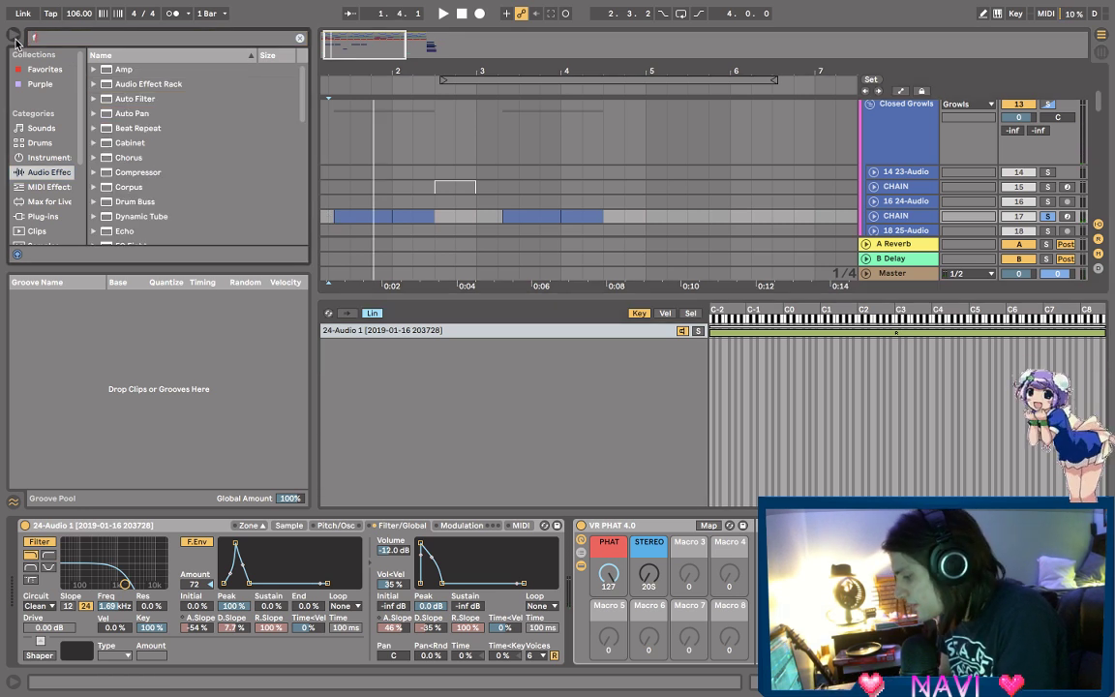
type("ilter")
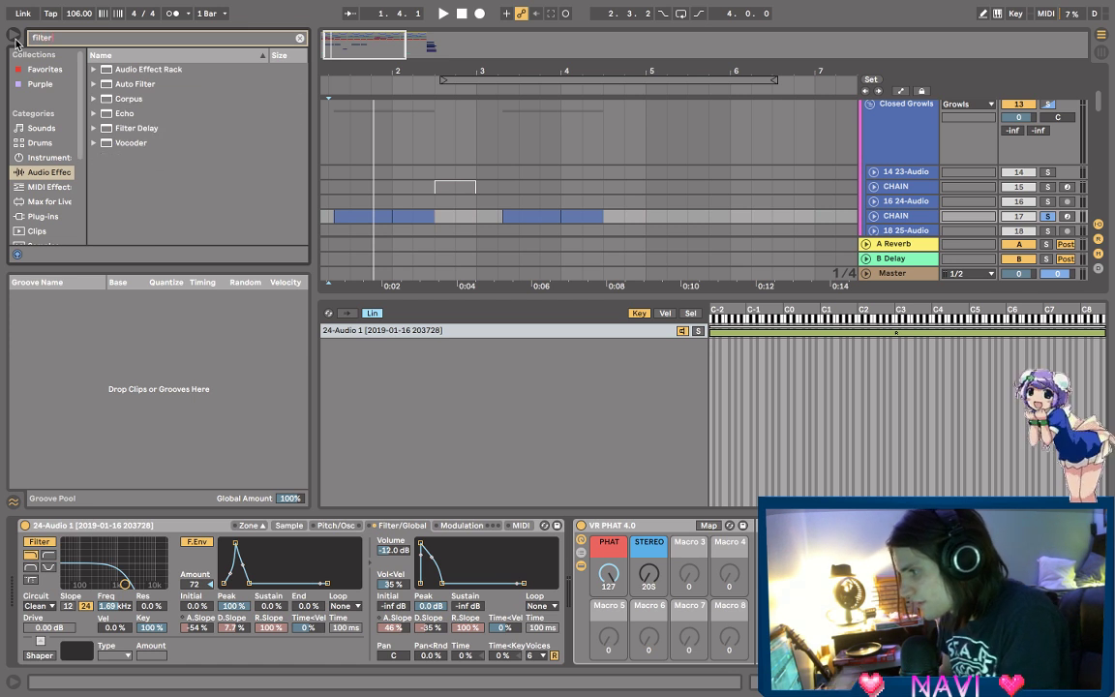
double_click(126, 128)
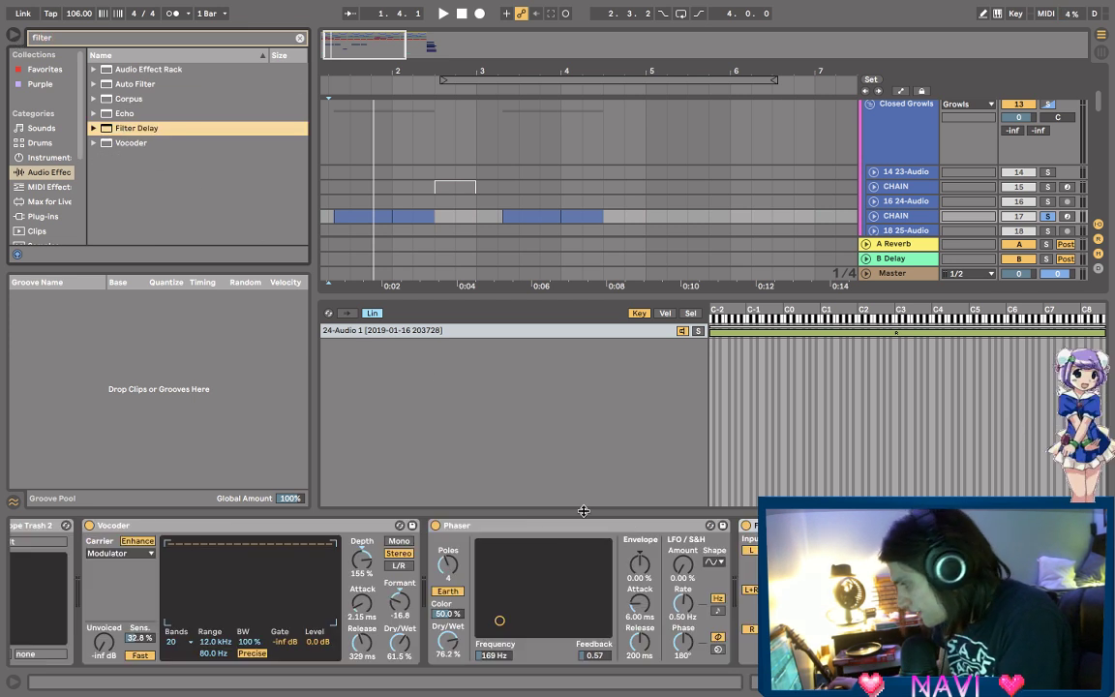
- Play the soloed closed growl repeatedly from 1.2.1 to hear the Phaser and Filter Delay
key("space")
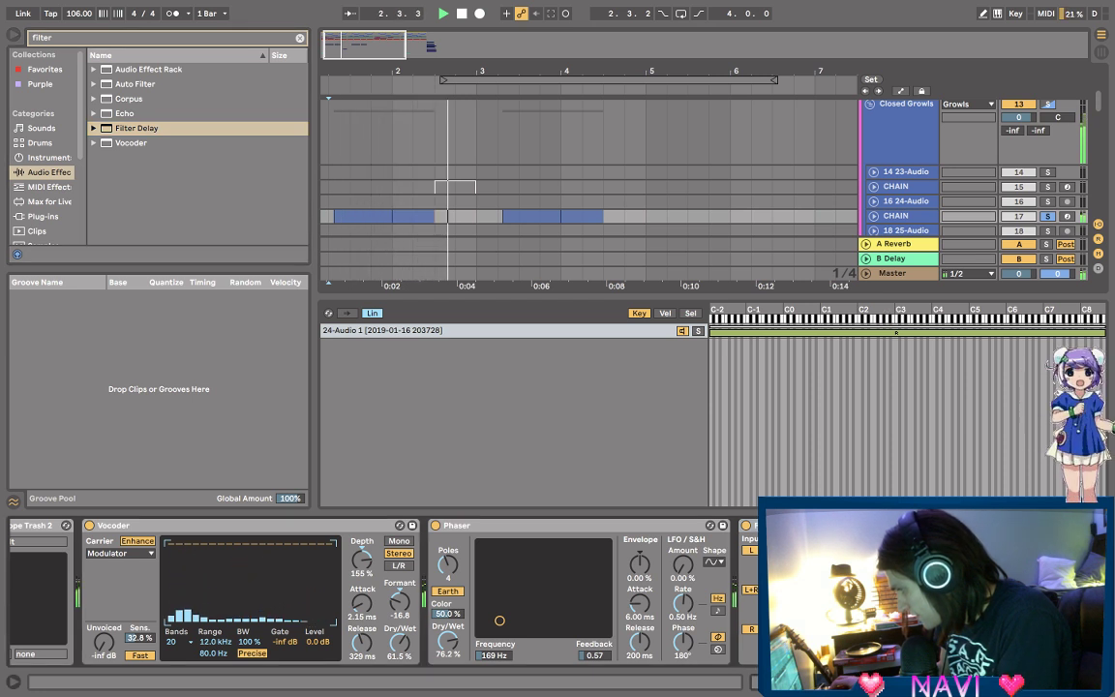
key("space")
key("space")
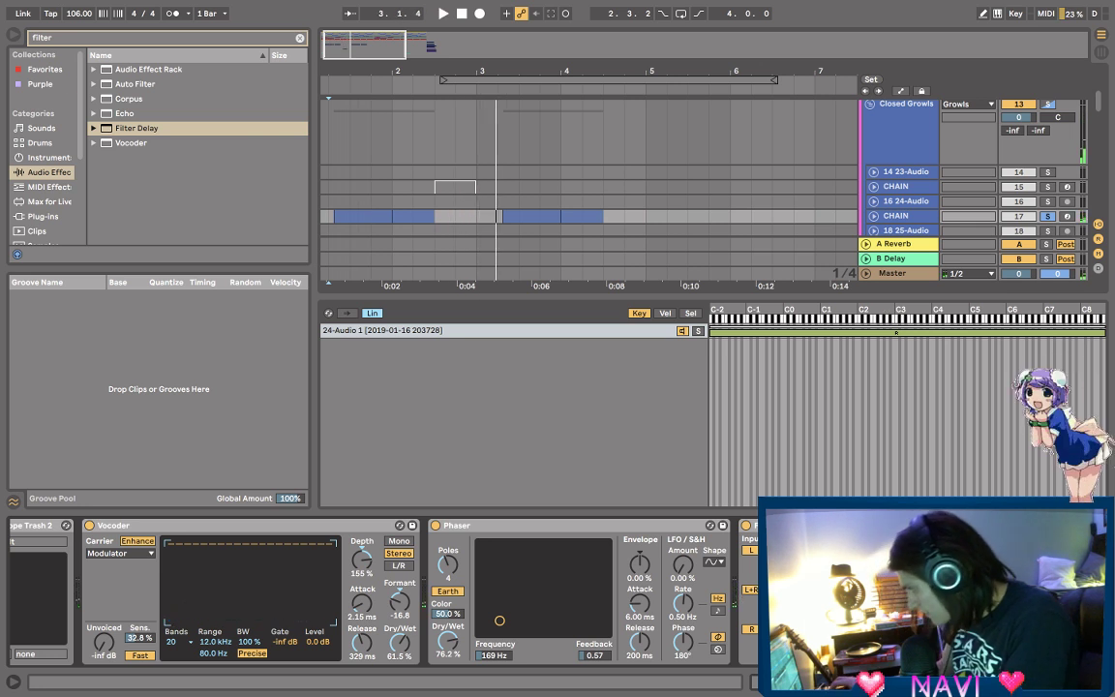
key("space")
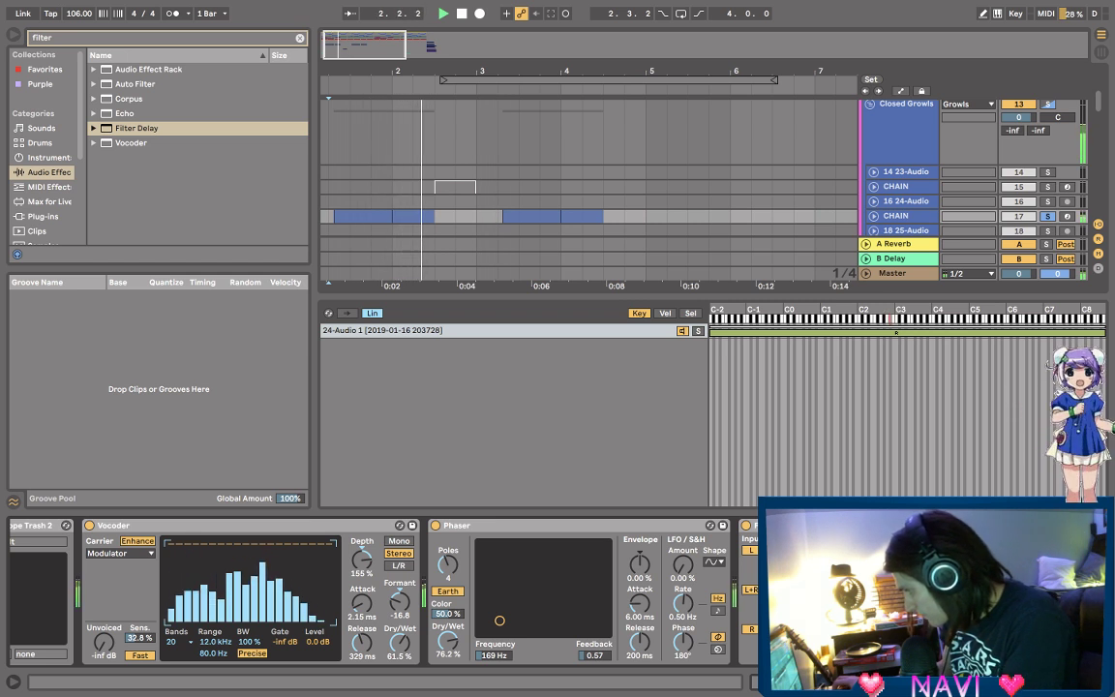
key("space")
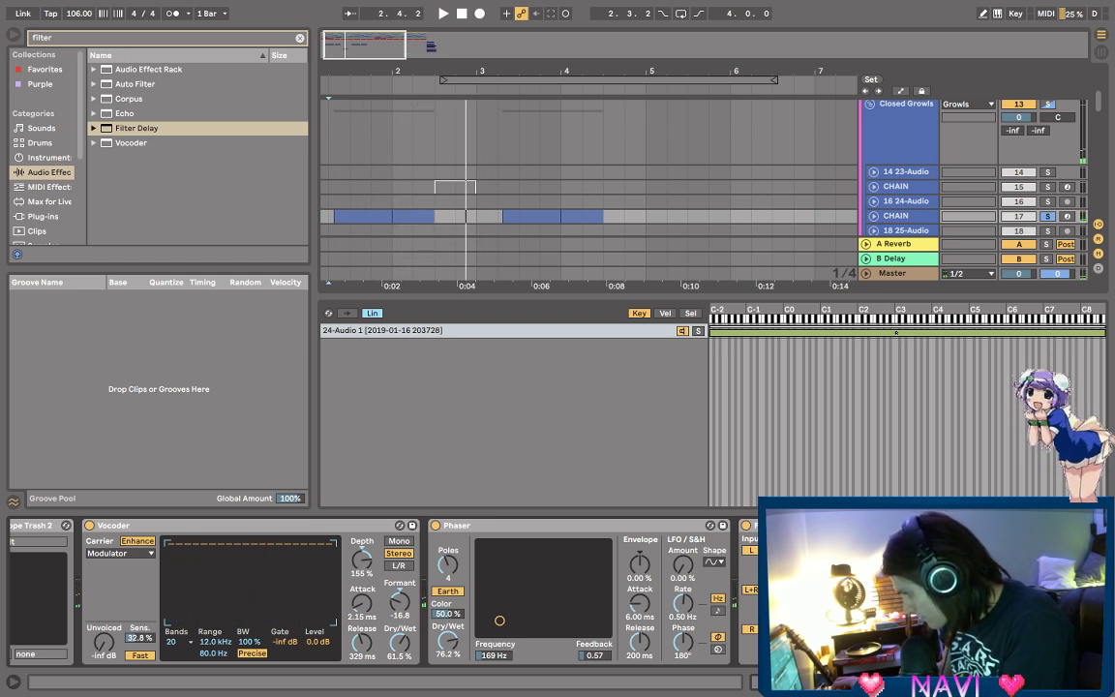
key("space")
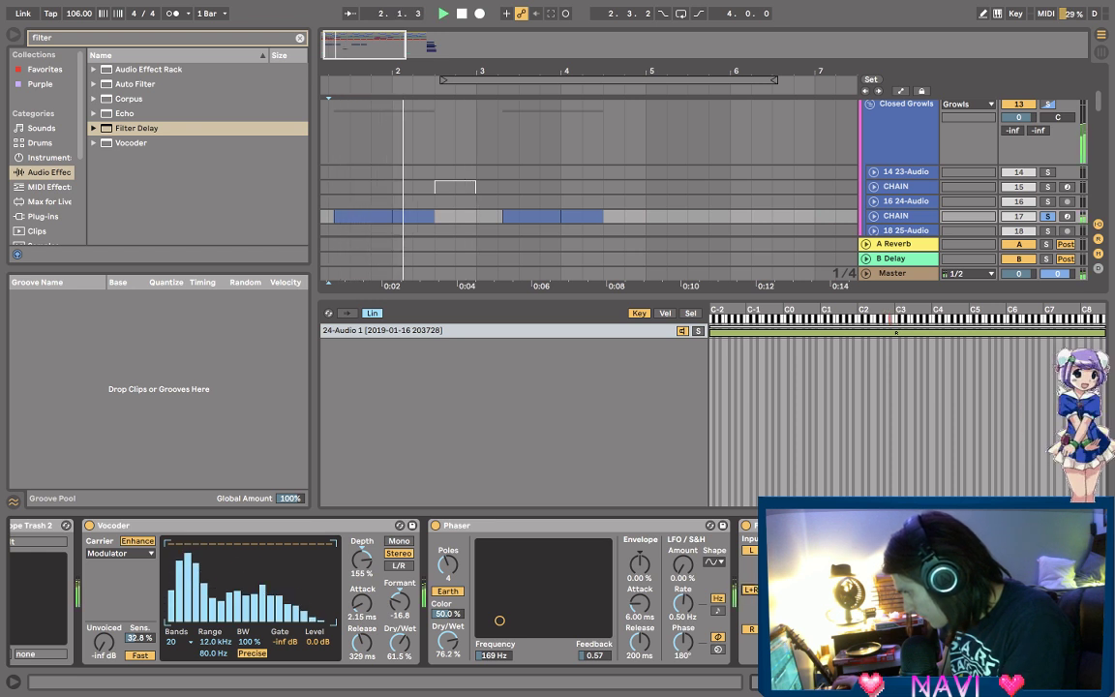
key("space")
key("space")
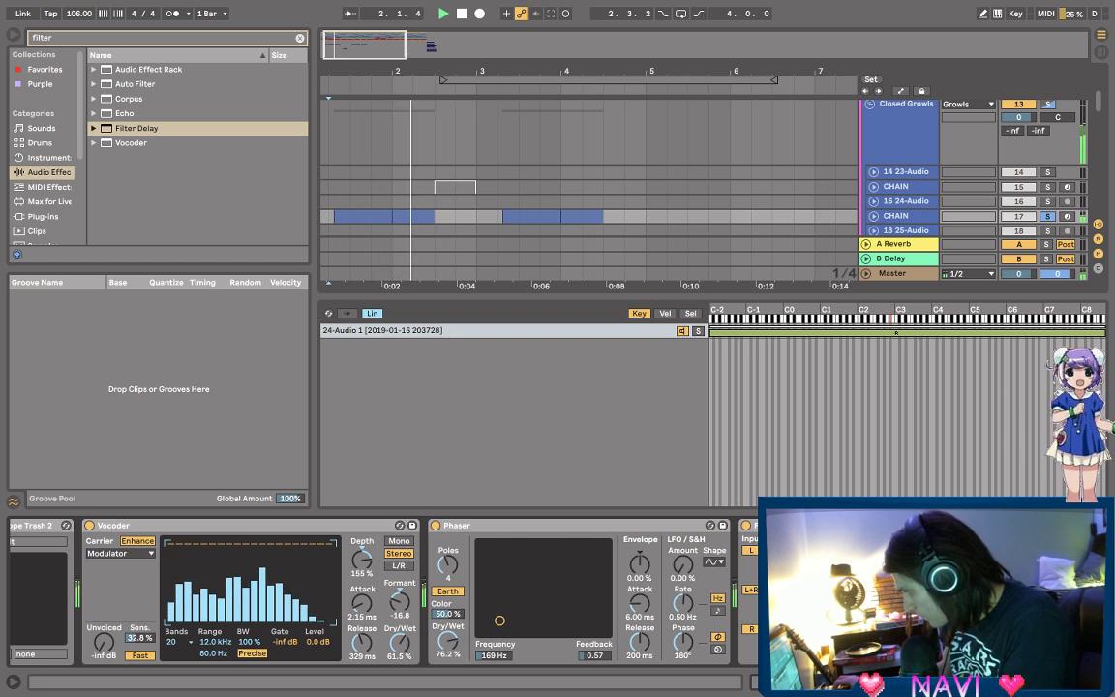
key("space")
key("space")
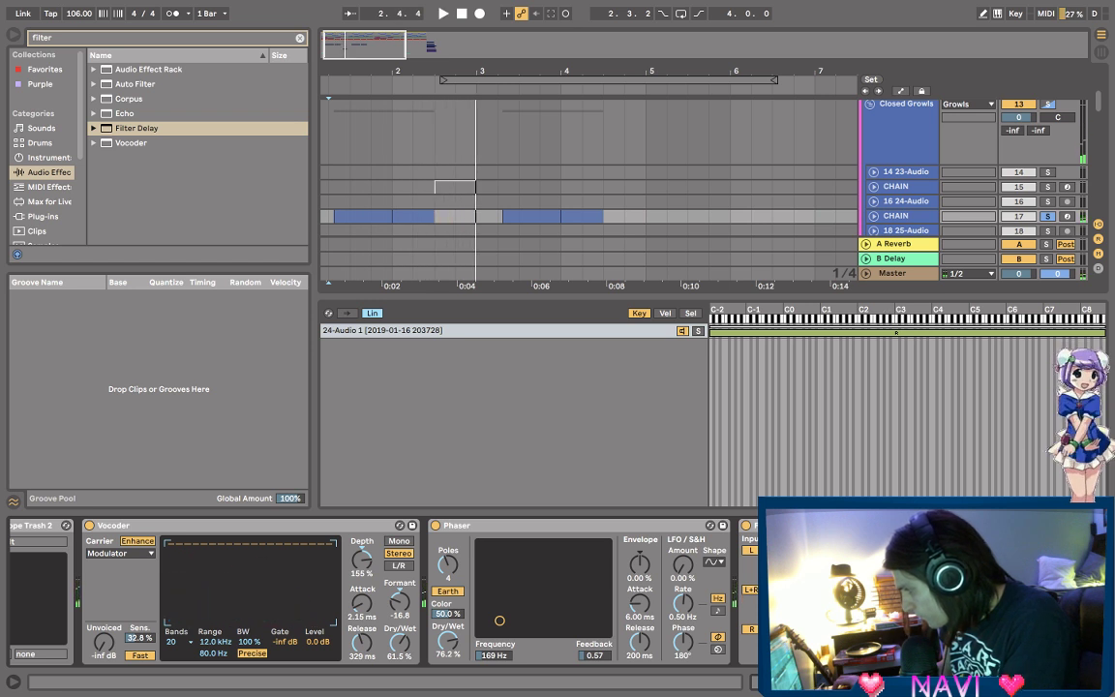
- Group track 17's Filter Delay into an Audio Effect Rack, then search the audio effects for "ping" and add a Ping Pong Delay
left_click(65, 37)
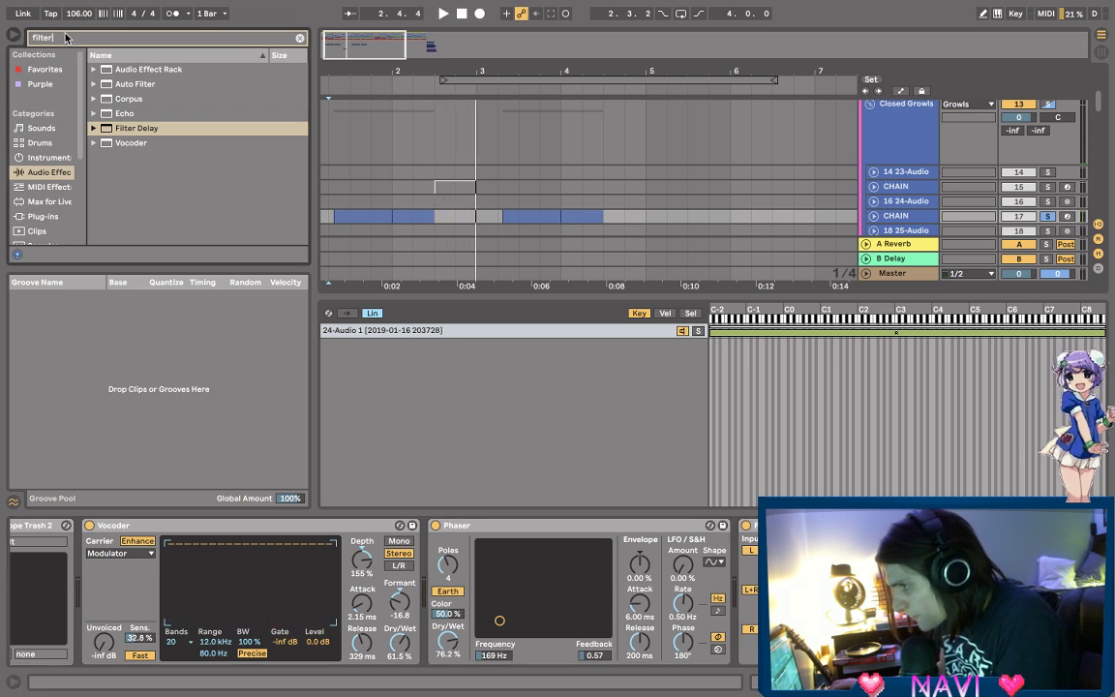
left_click_drag(65, 37, 6, 35)
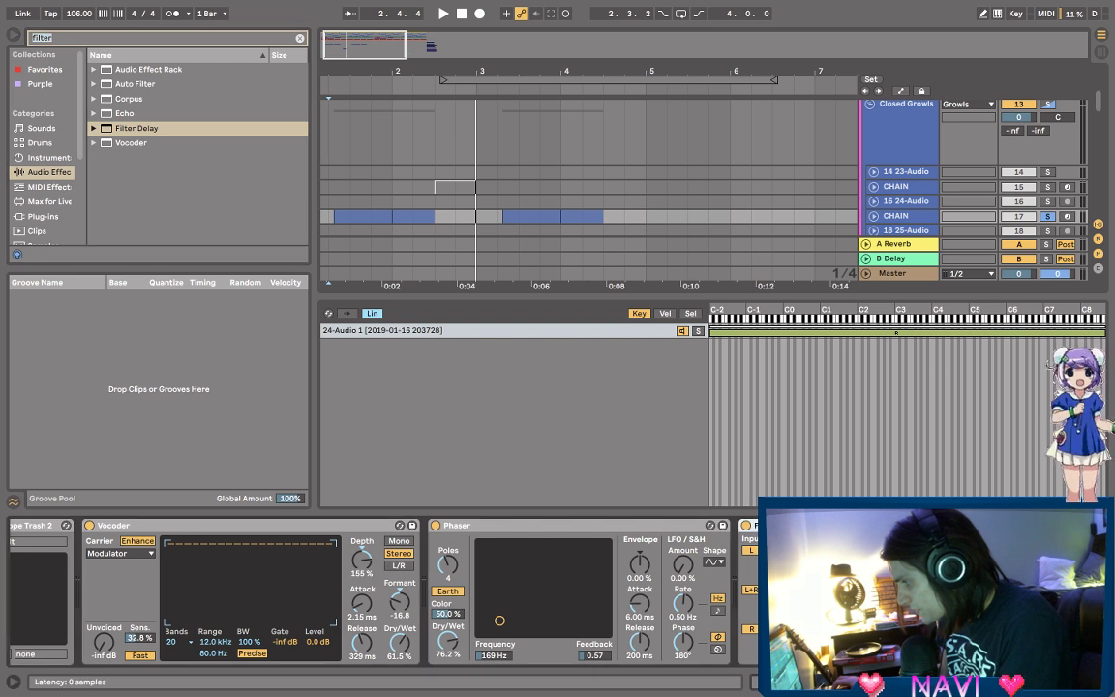
left_click(750, 581)
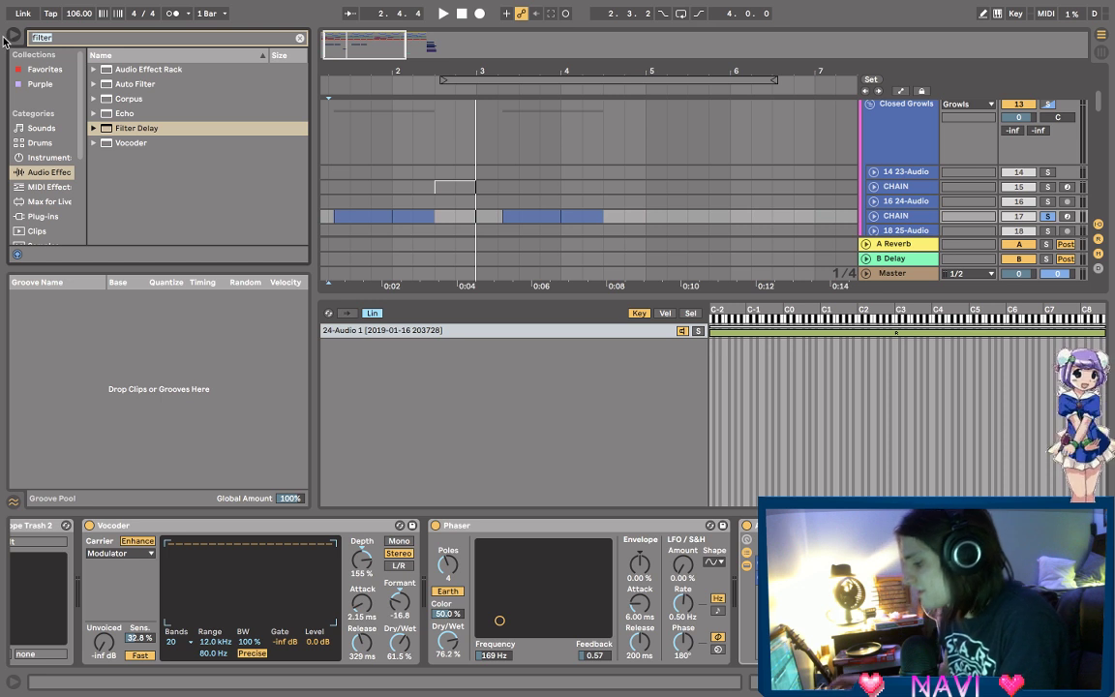
type("ping")
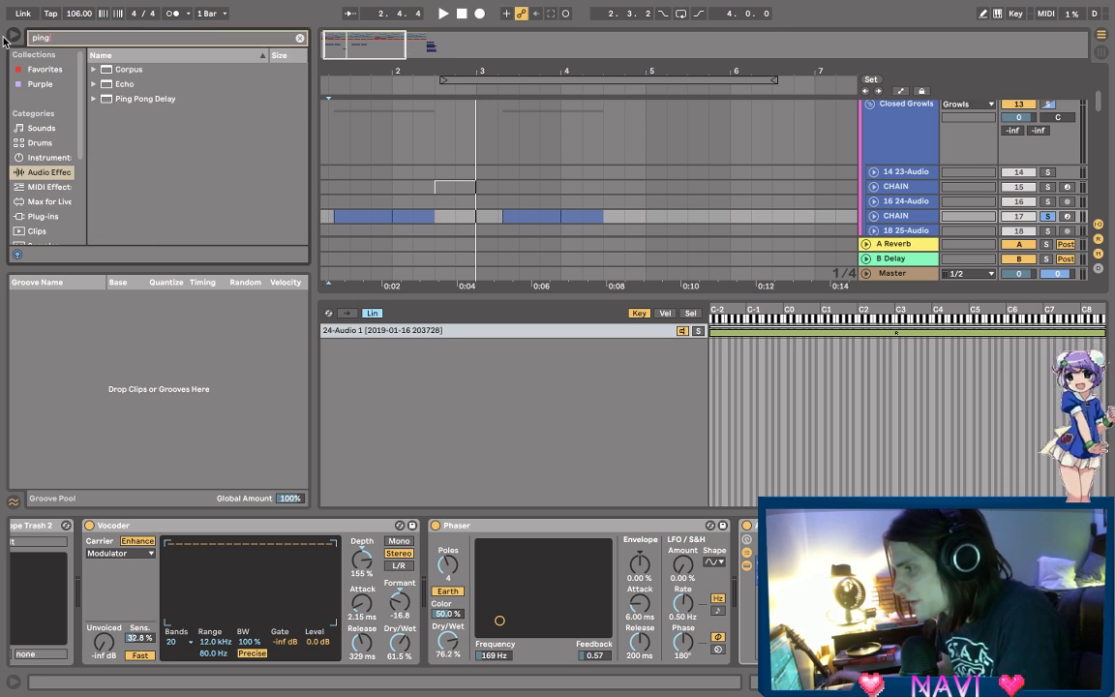
left_click(128, 99)
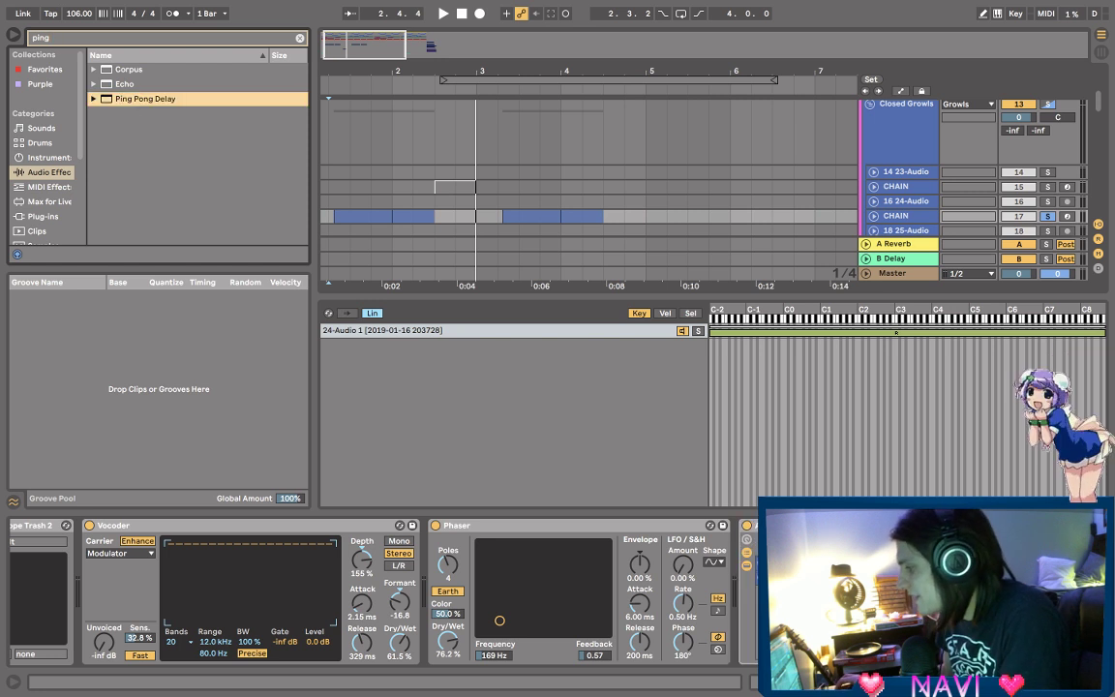
key("Return")
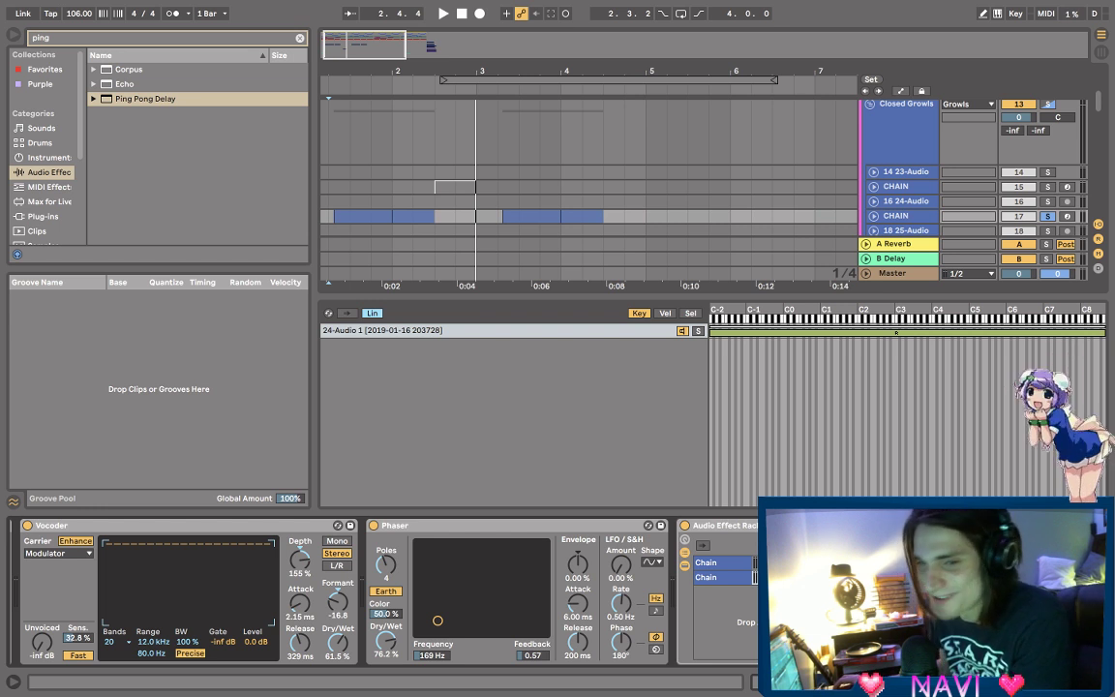
key("space")
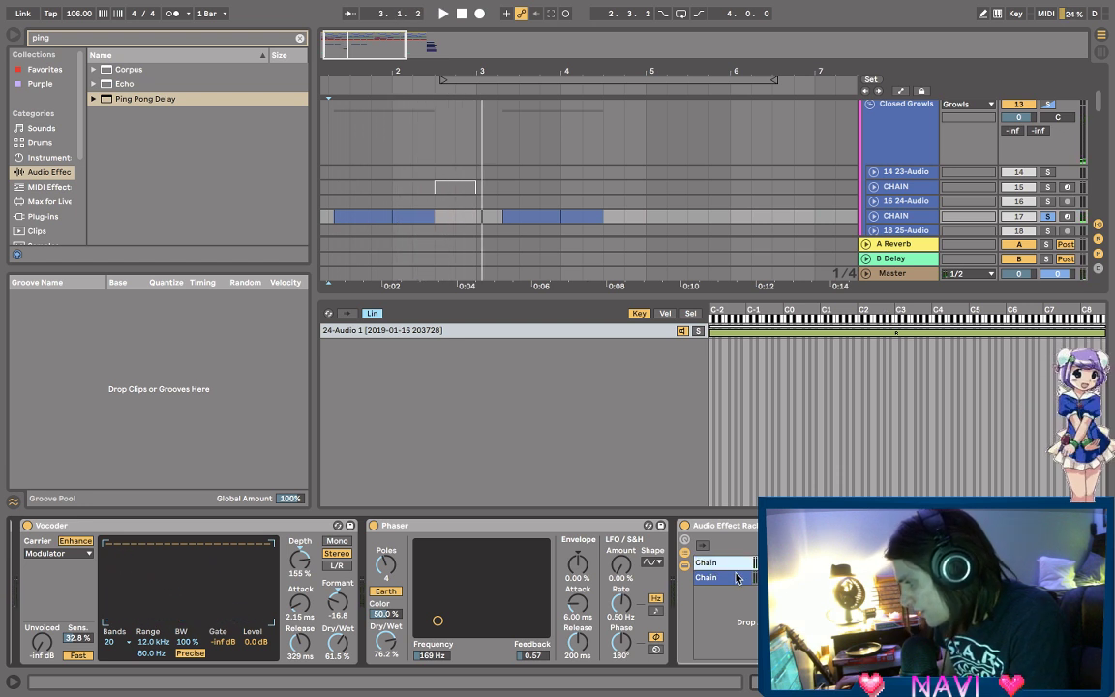
- Search the audio effects for "rev" and play the soloed closed growl from 1.1.1
key("ctrl+f")
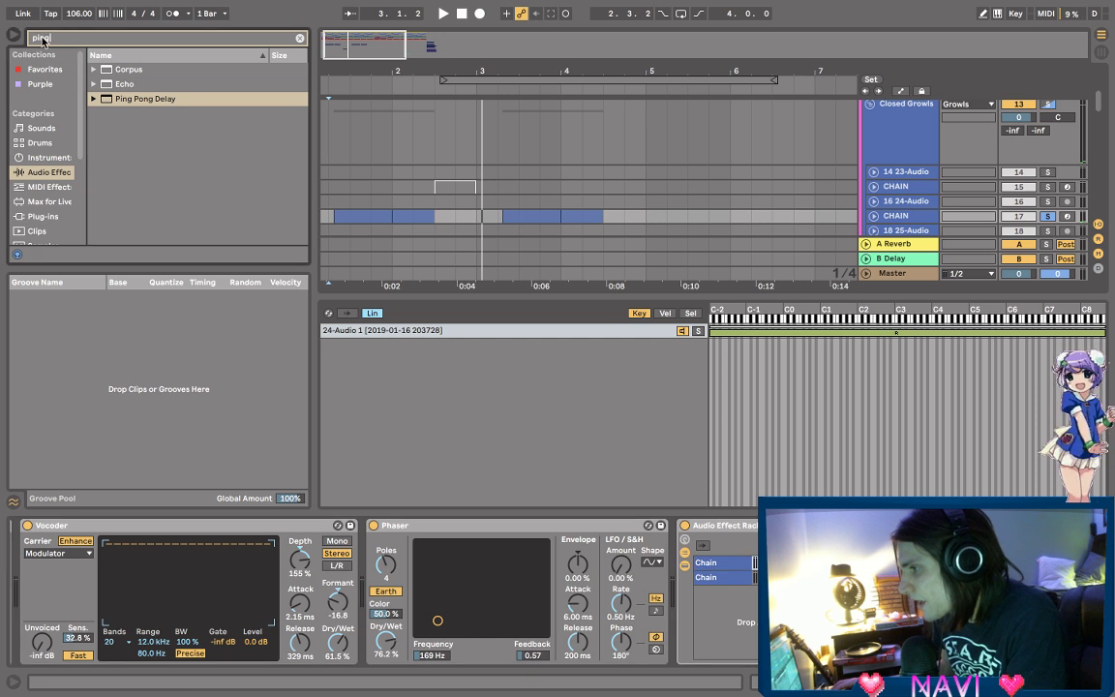
type("rev")
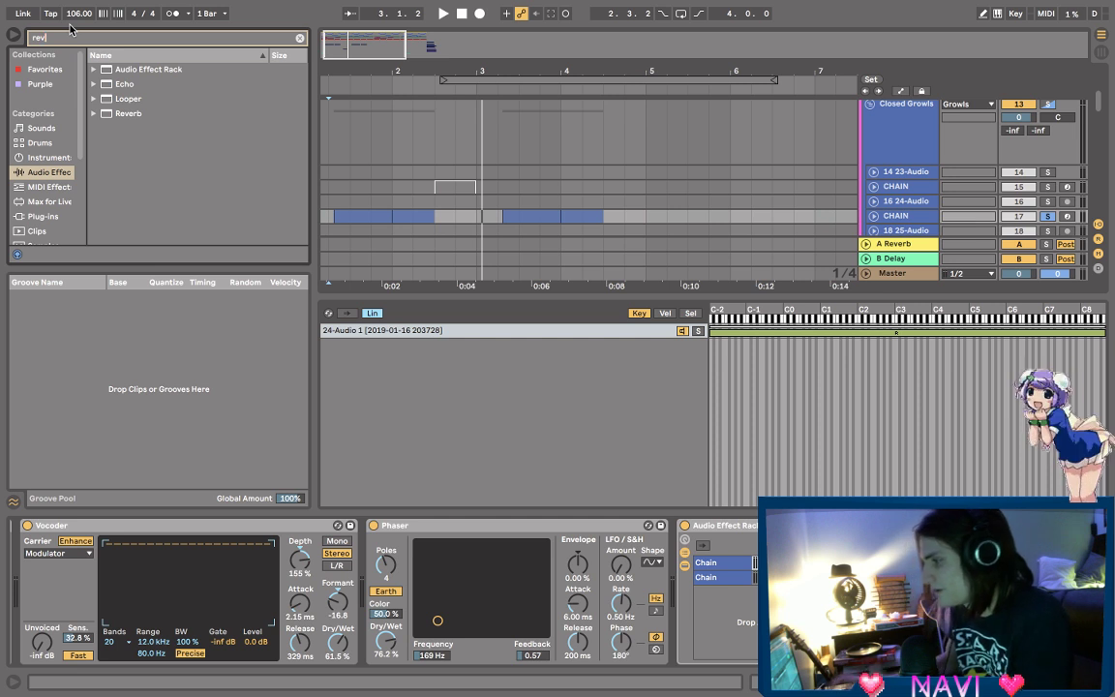
left_click_drag(493, 59, 483, 48)
left_click(328, 218)
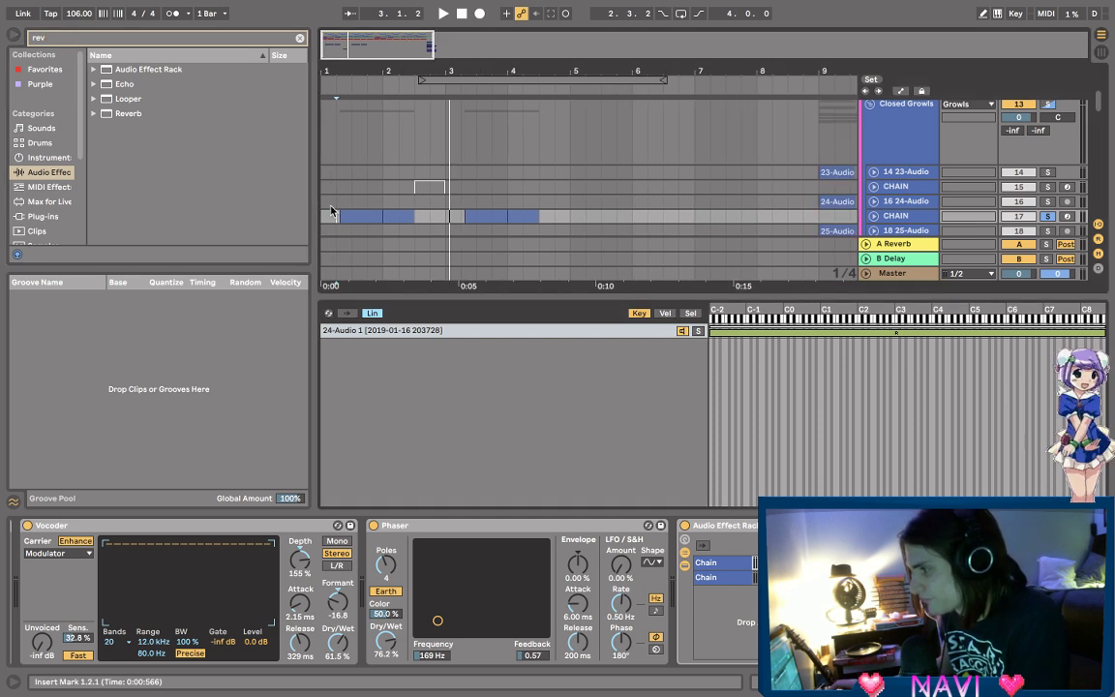
scroll(327, 219, "down", 1)
key("space")
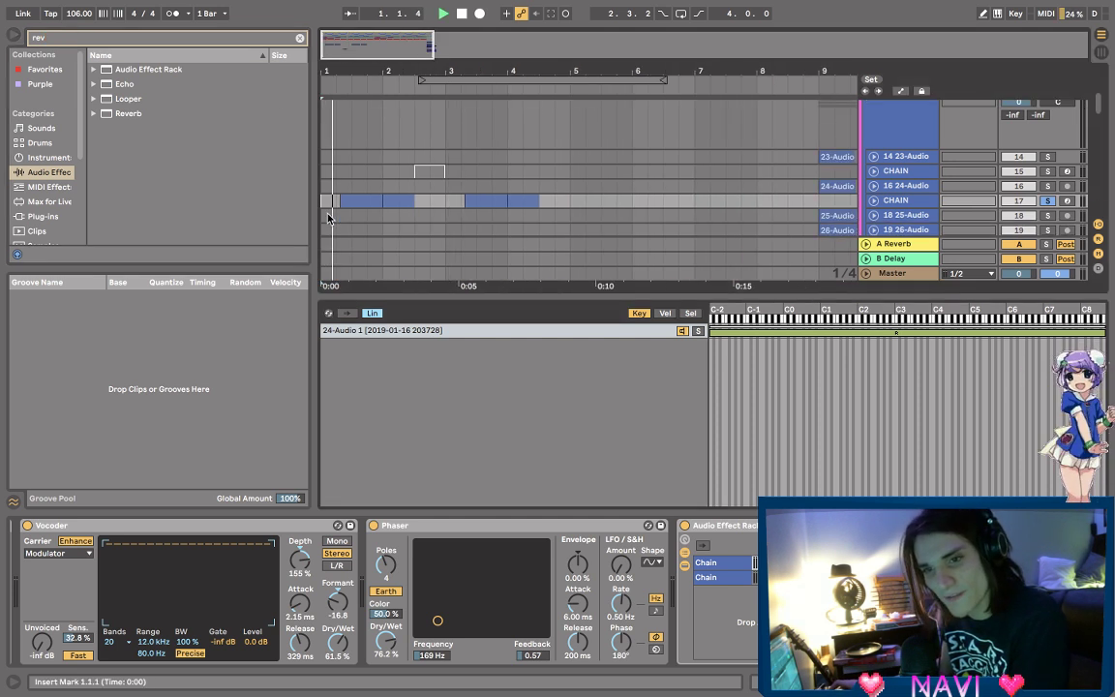
scroll(585, 181, "down", 2)
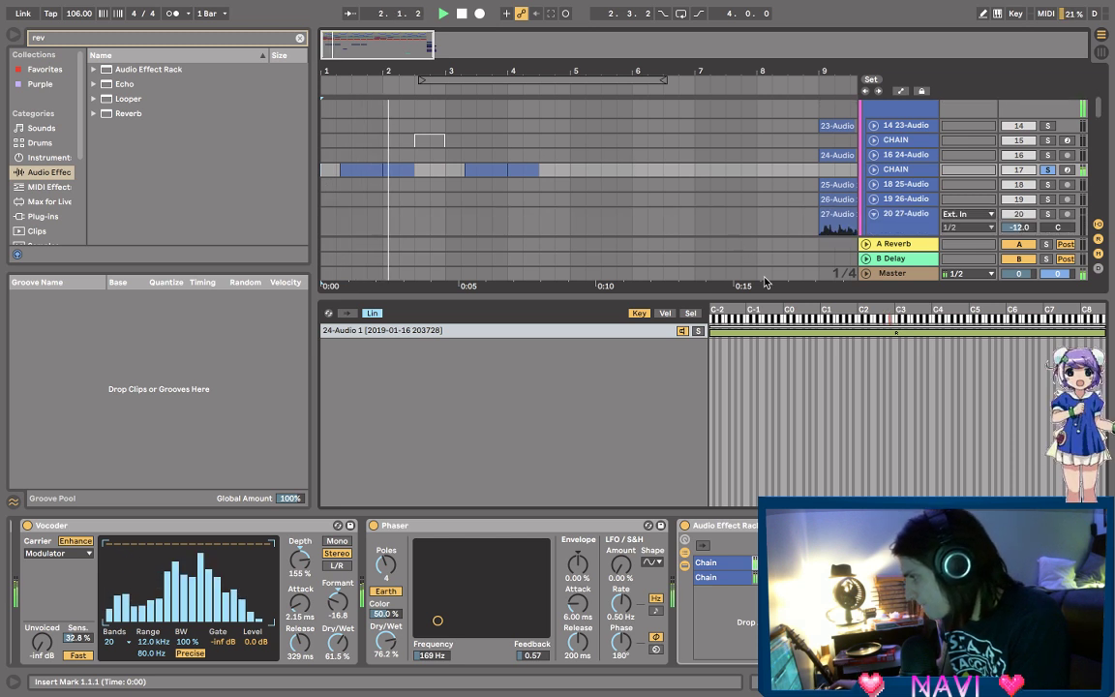
key("space")
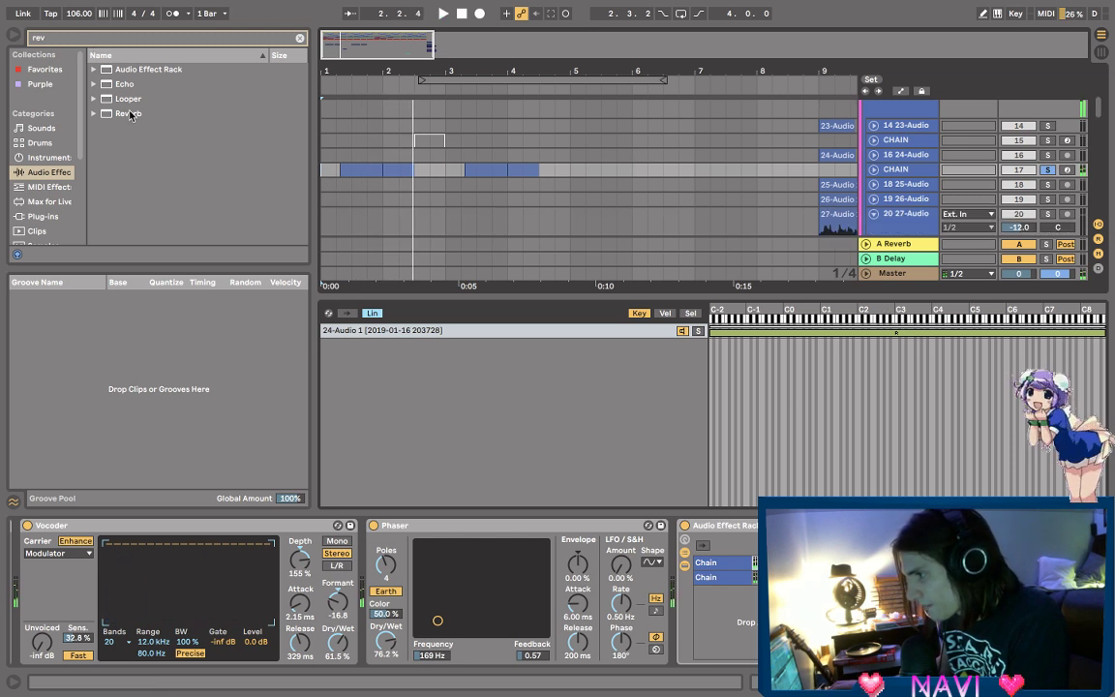
- Search the plug-ins for "val" and add ValhallaRoom to the effects of the closed growl chain on track 17
left_click(64, 42)
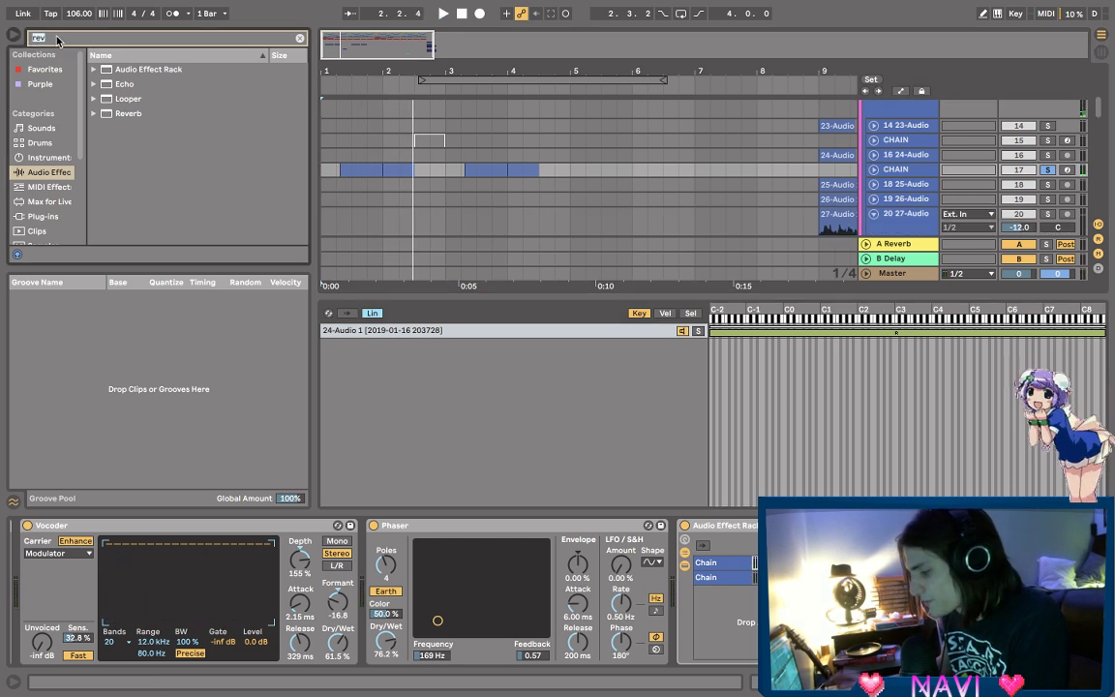
type("res")
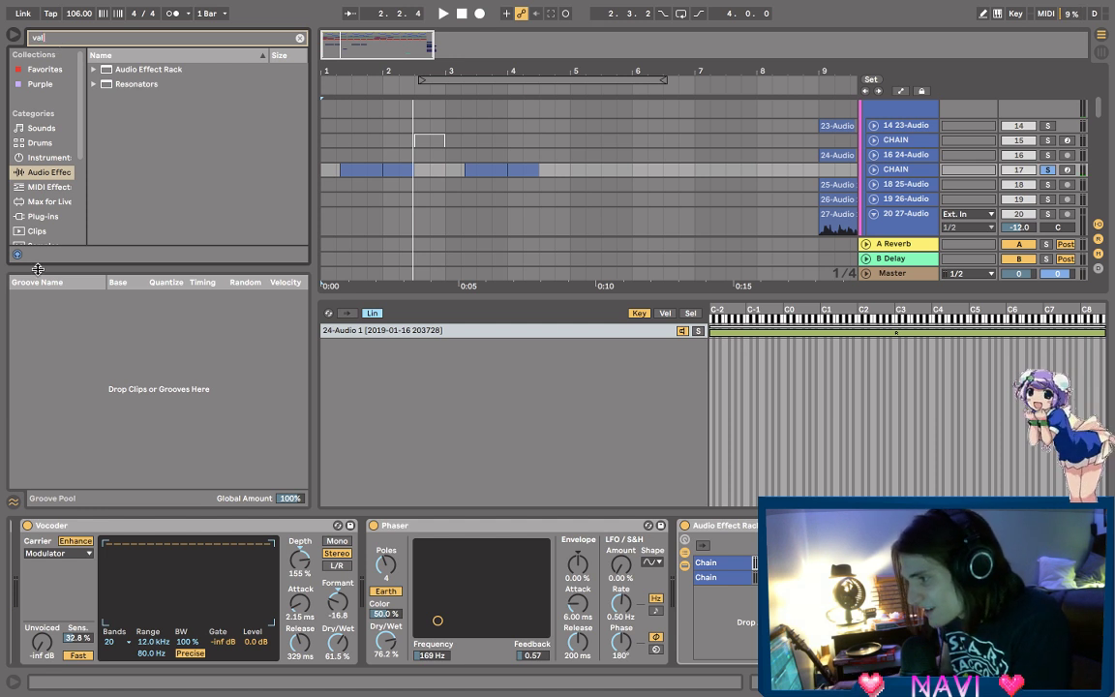
scroll(44, 241, "down", 1)
left_click(43, 187)
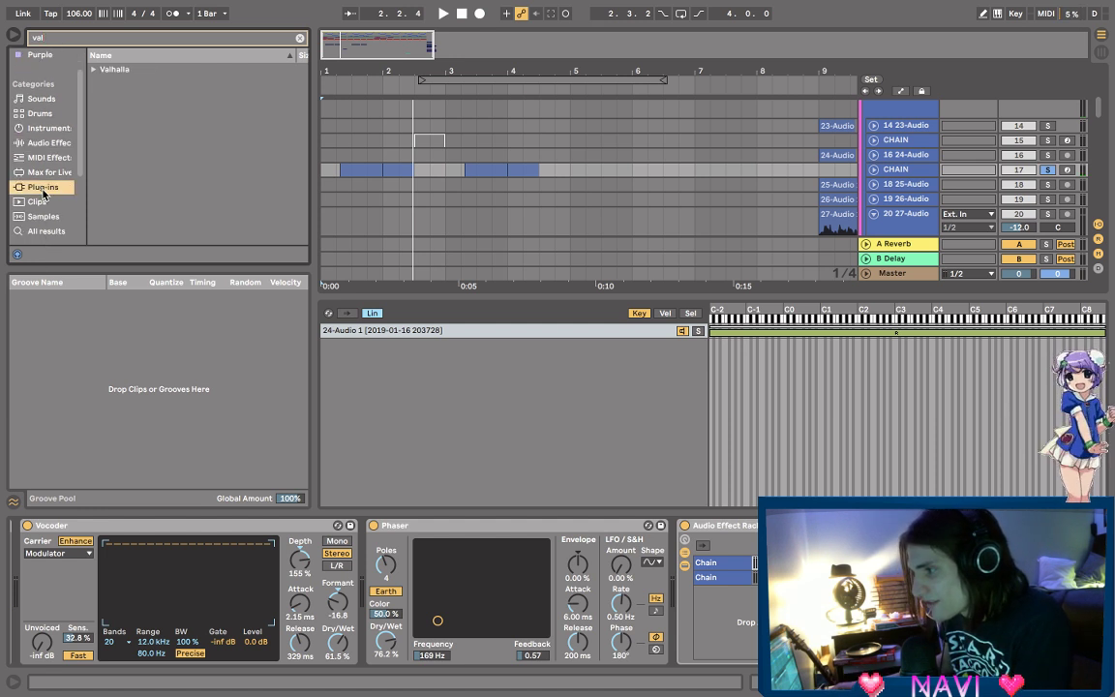
left_click(102, 72)
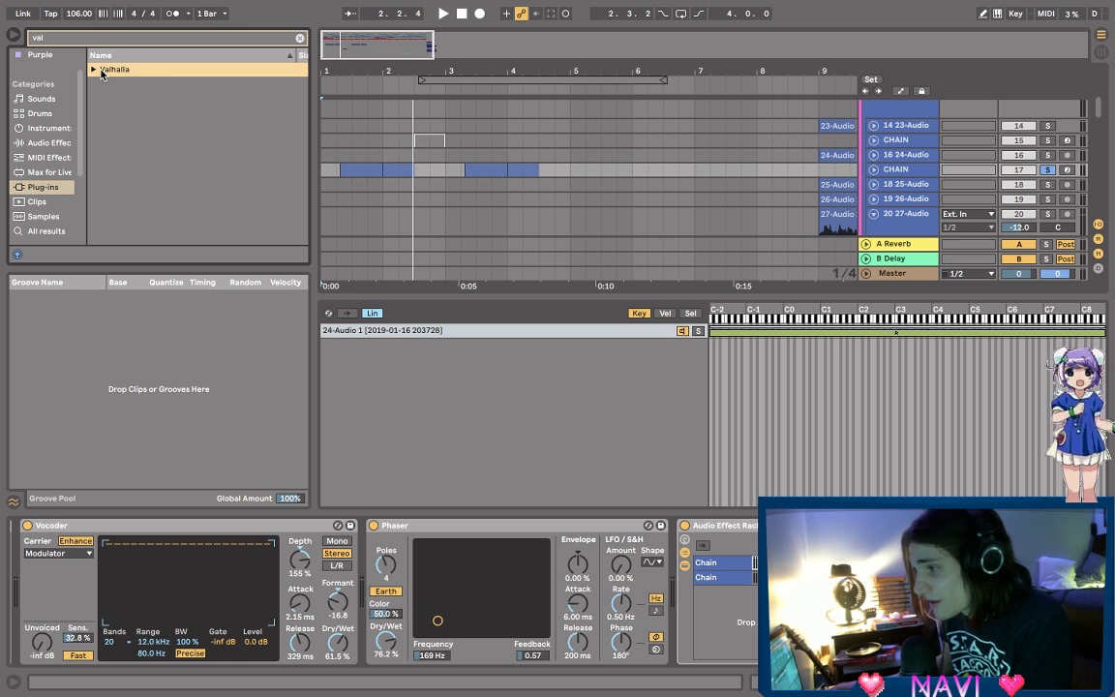
left_click(93, 69)
left_click(151, 99)
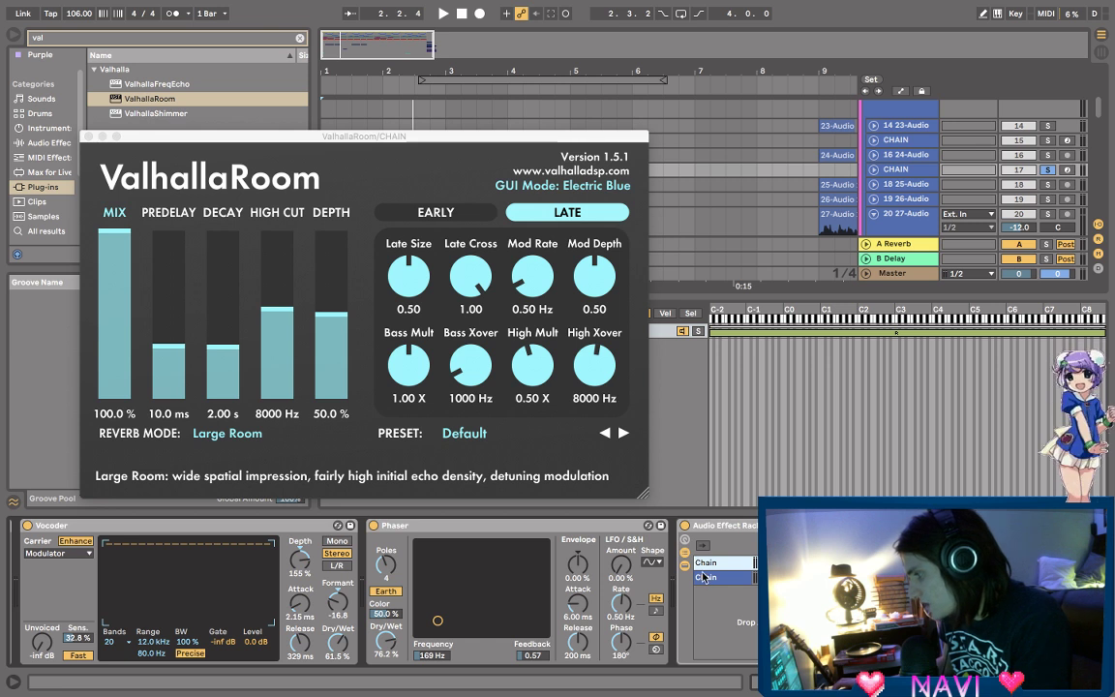
left_click(708, 578)
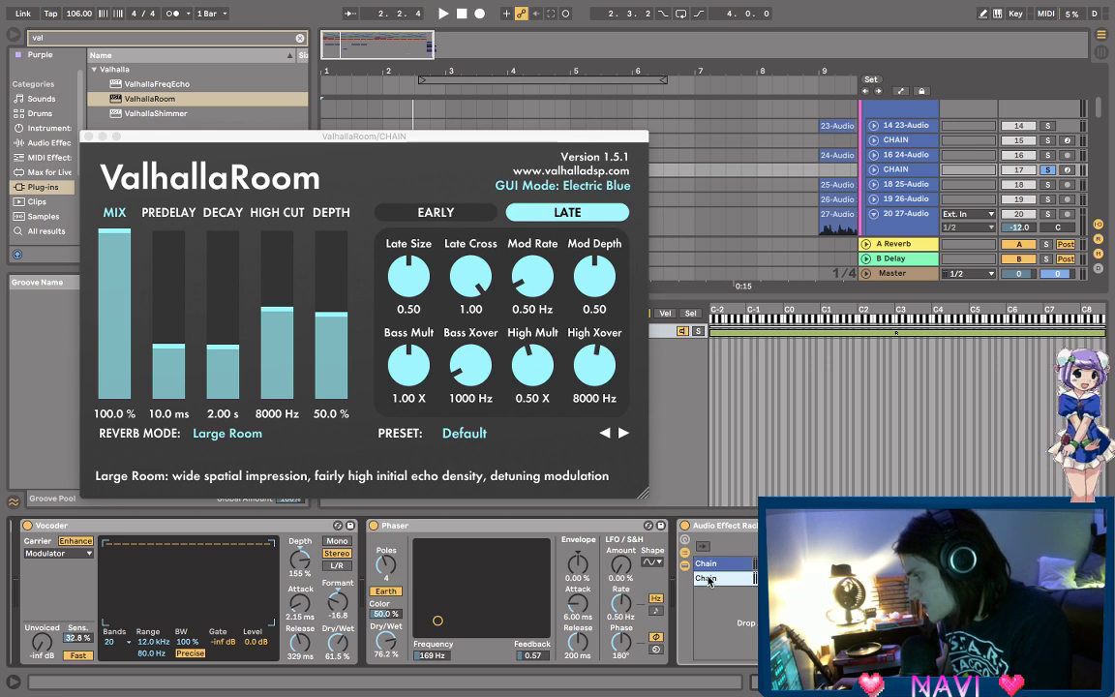
- During playback, set ValhallaRoom's mix to 7.8%, predelay to 1.6 ms, decay to 8.17 s, high cut to 6010 Hz and depth to 86.6%
scroll(737, 534, "left", 10)
scroll(737, 534, "right", 10)
key("space")
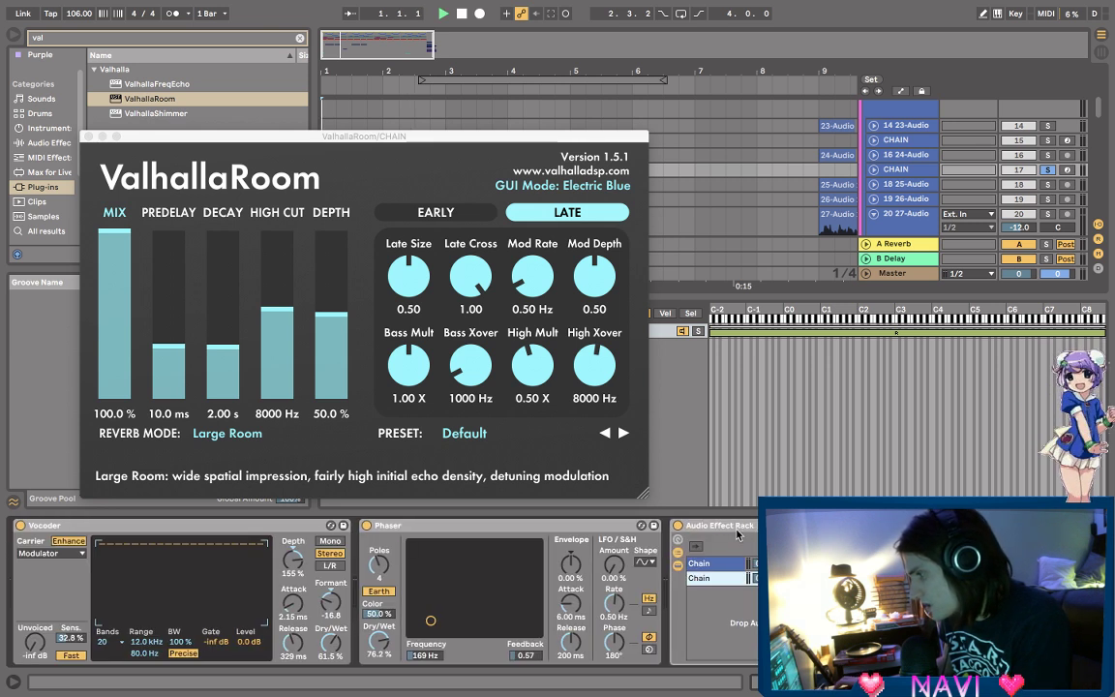
left_click_drag(111, 293, 108, 213)
left_click_drag(112, 276, 108, 387)
left_click_drag(231, 331, 224, 324)
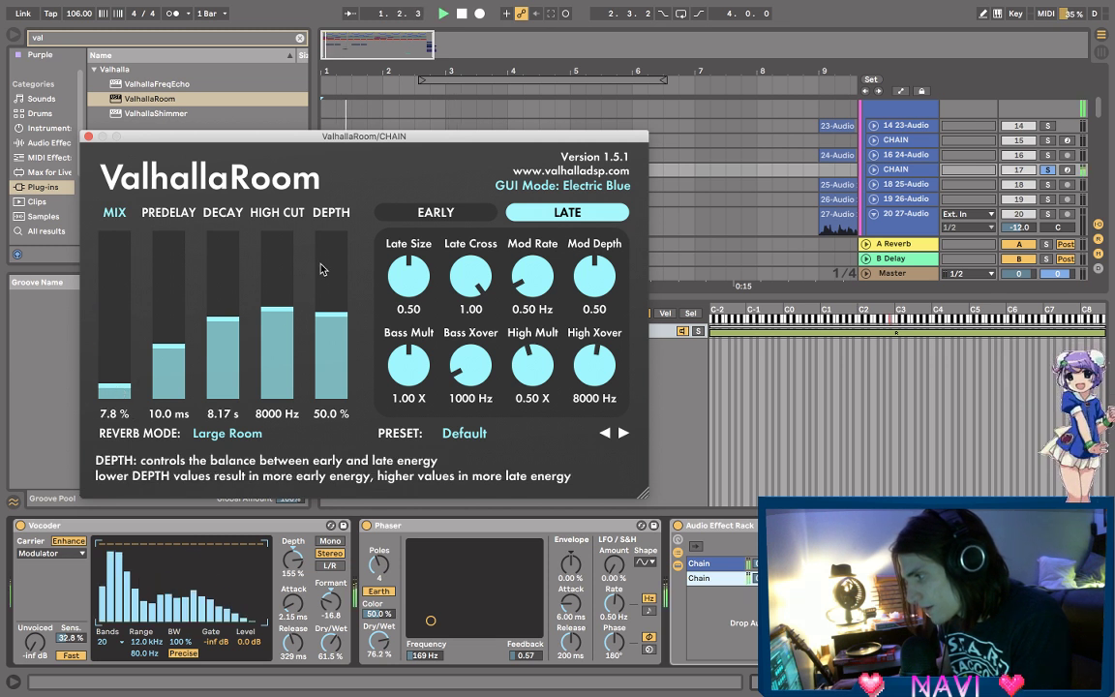
left_click_drag(318, 266, 326, 254)
left_click_drag(171, 373, 171, 385)
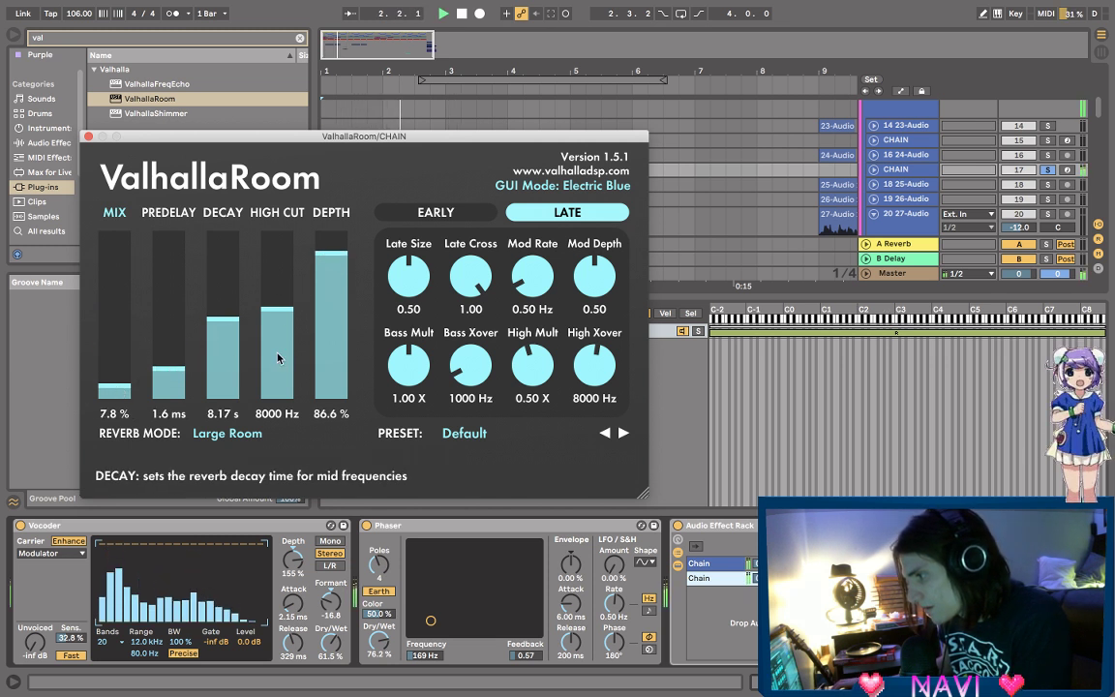
left_click_drag(280, 257, 273, 334)
key("space")
left_click(273, 337)
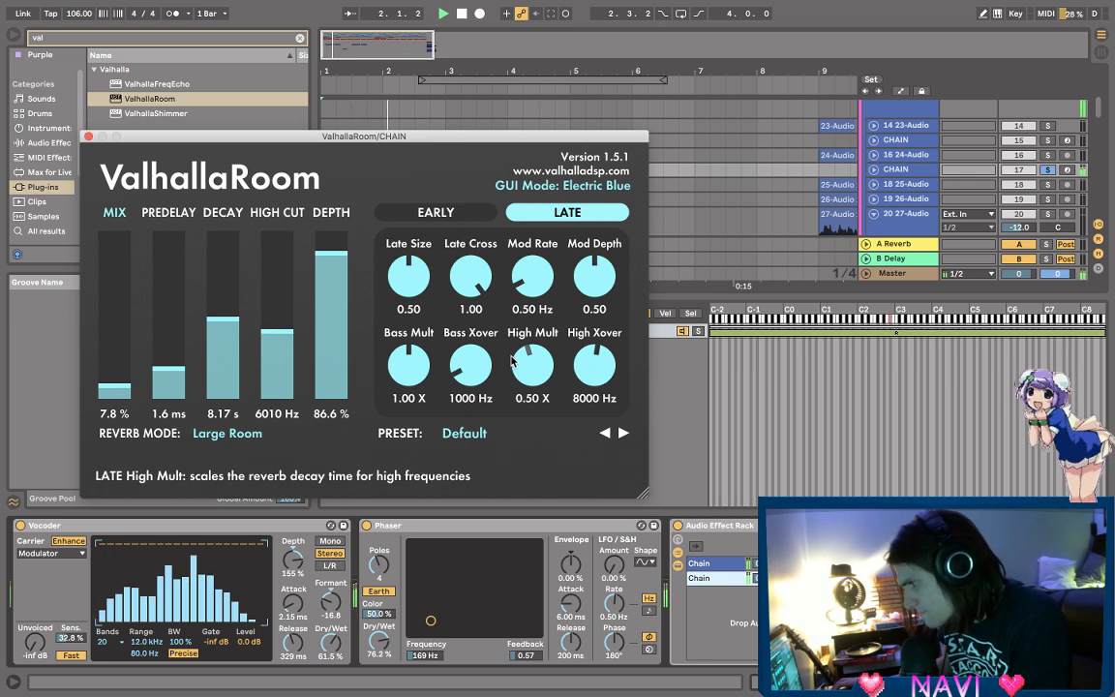
- Set ValhallaRoom's late High Mult to 0.20 X, High Xover to 2100 Hz, Mod Depth to 0.17 and Late Size to 0.18, auditioning the growl
key("space")
left_click_drag(535, 371, 541, 384)
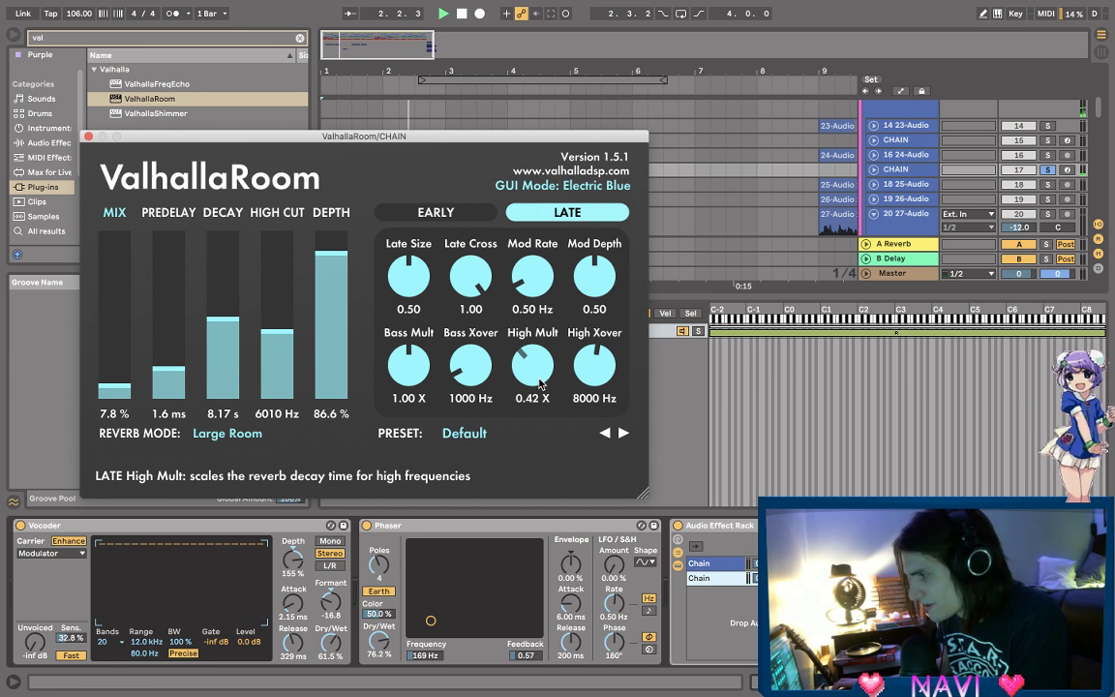
key("space")
left_click_drag(594, 366, 582, 454)
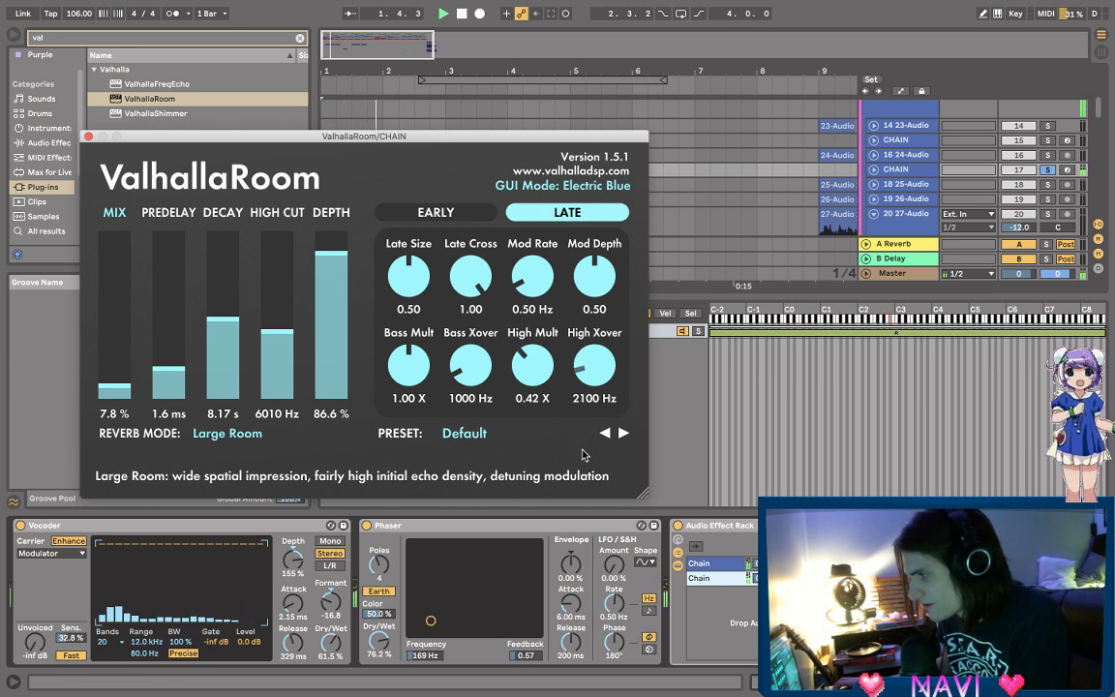
left_click_drag(532, 366, 526, 410)
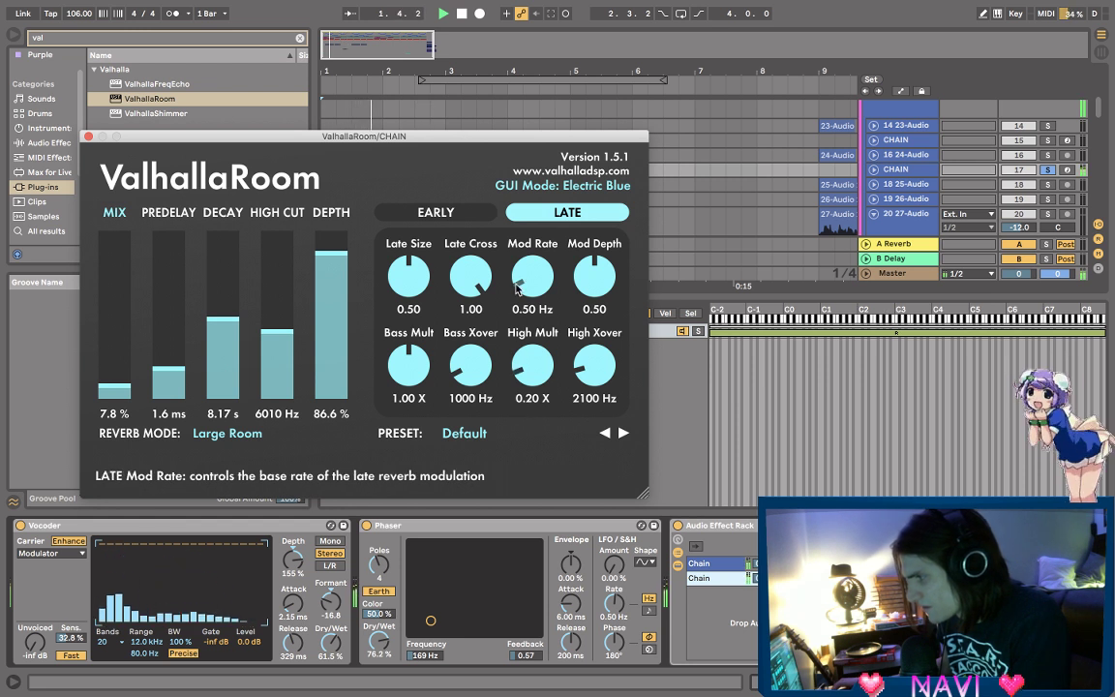
left_click_drag(594, 277, 591, 319)
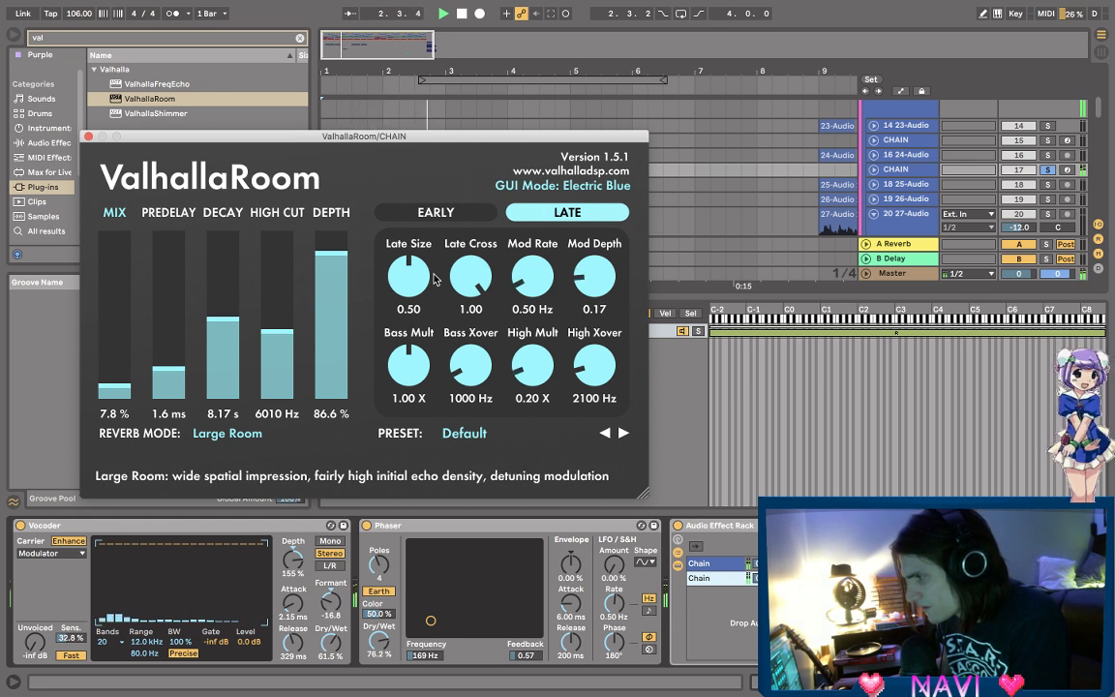
left_click_drag(431, 279, 408, 284)
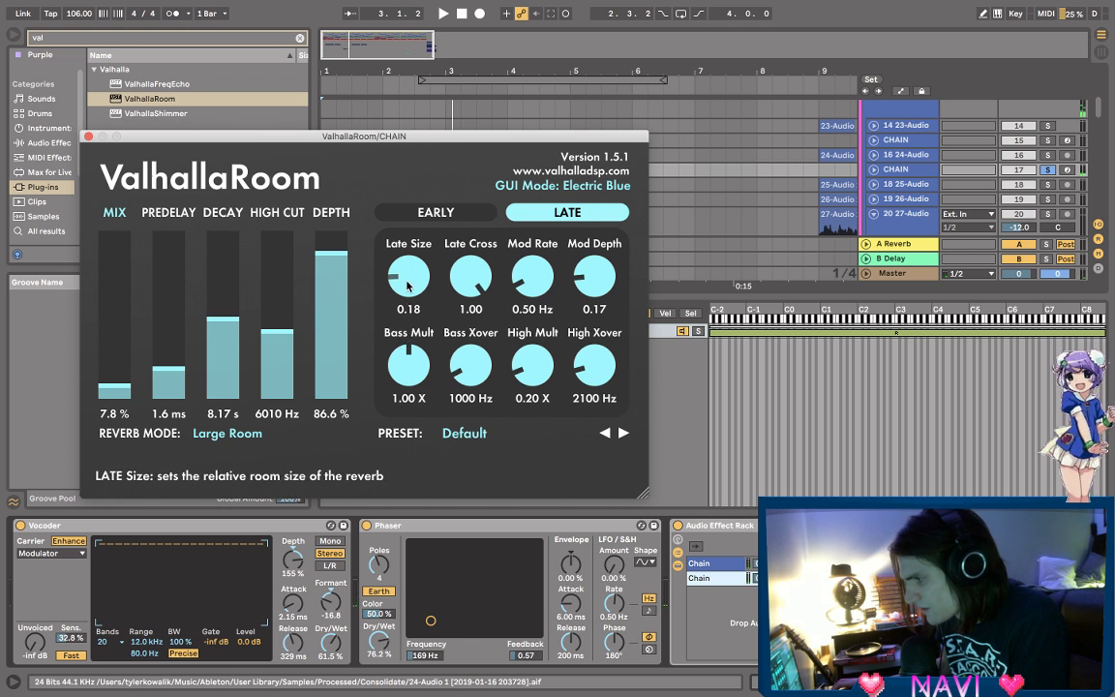
key("space")
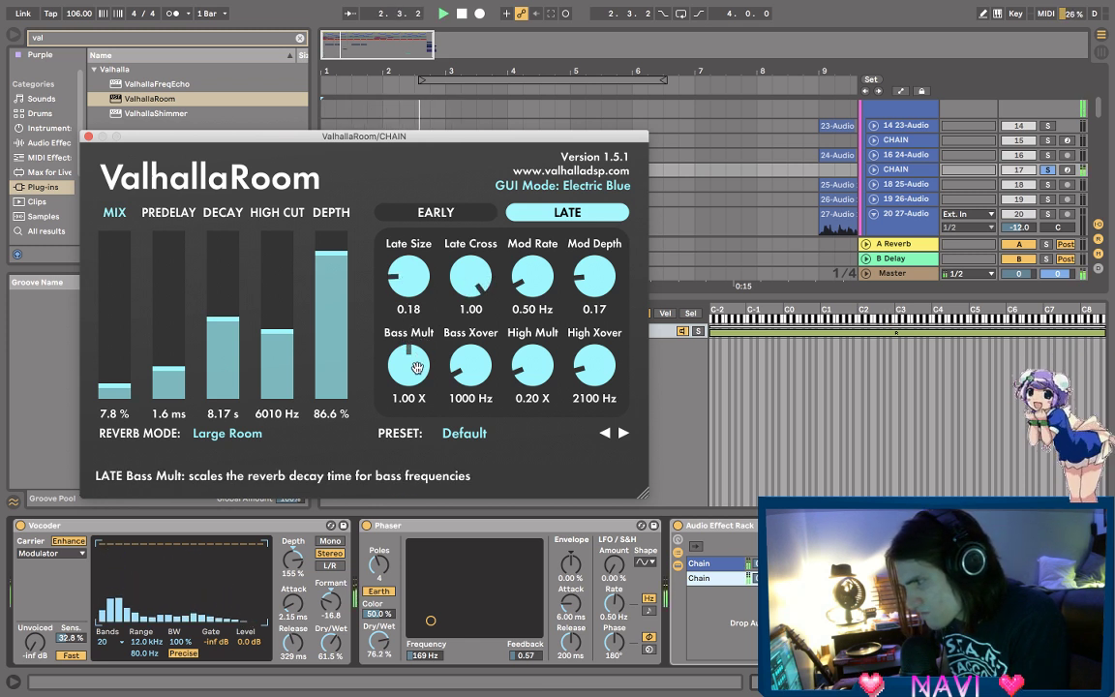
- Close the ValhallaRoom window, then unsolo and unfold the closed growl chain on track 17 while playing the mix from 1.1.1
scroll(377, 591, "right", 6)
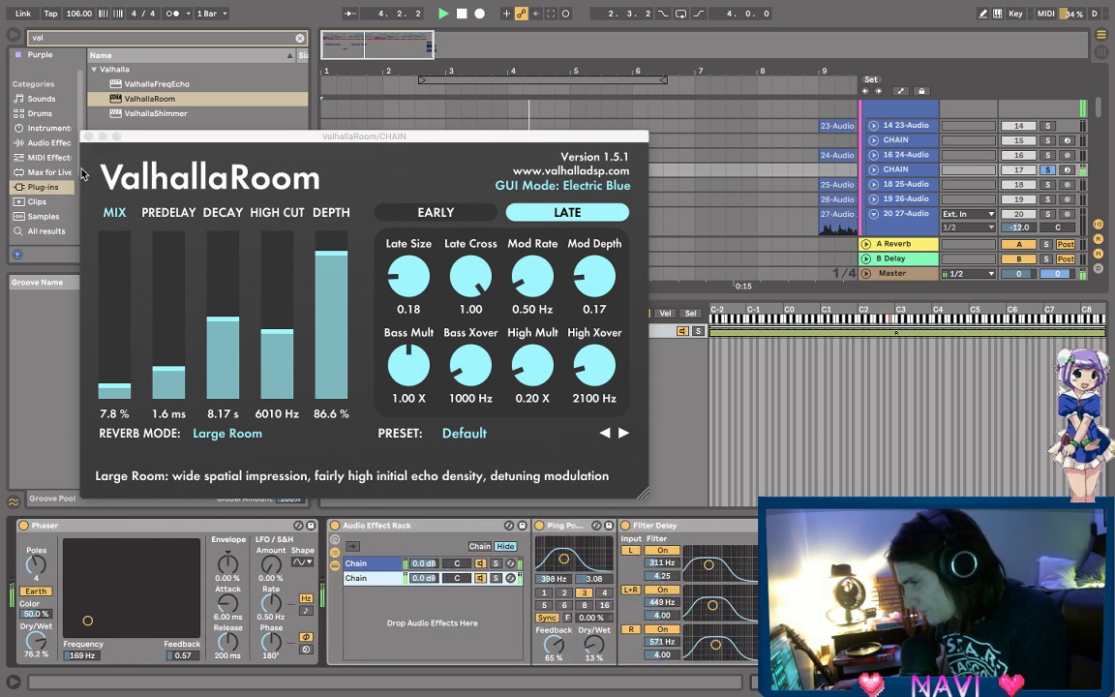
left_click(85, 136)
key("minus")
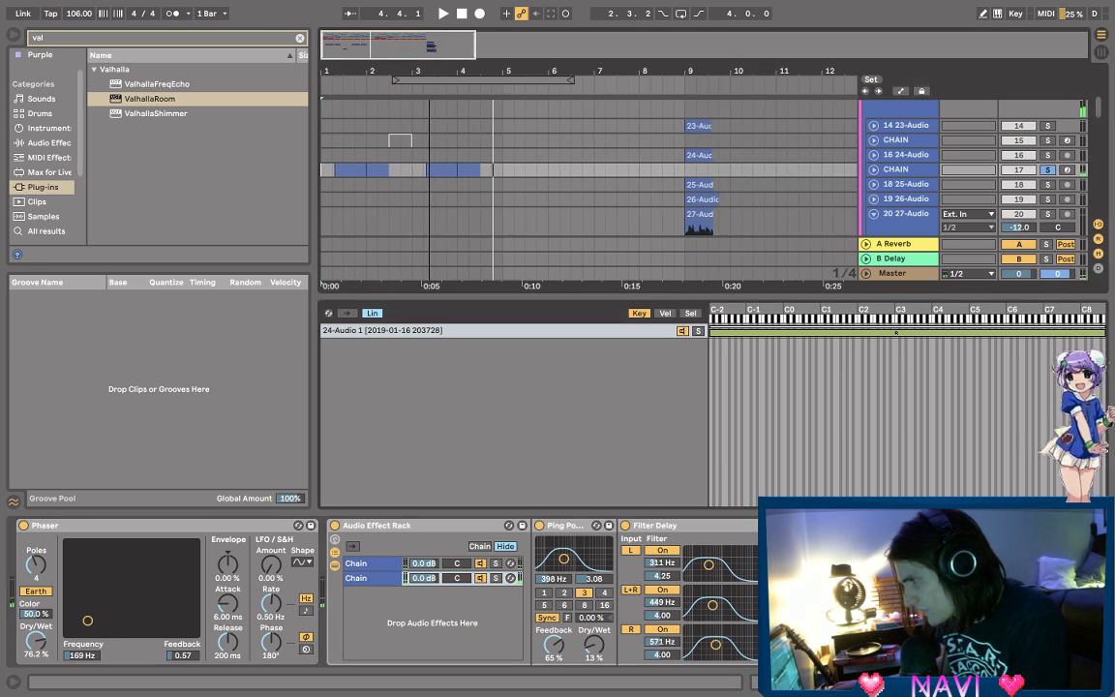
scroll(667, 199, "up", 1)
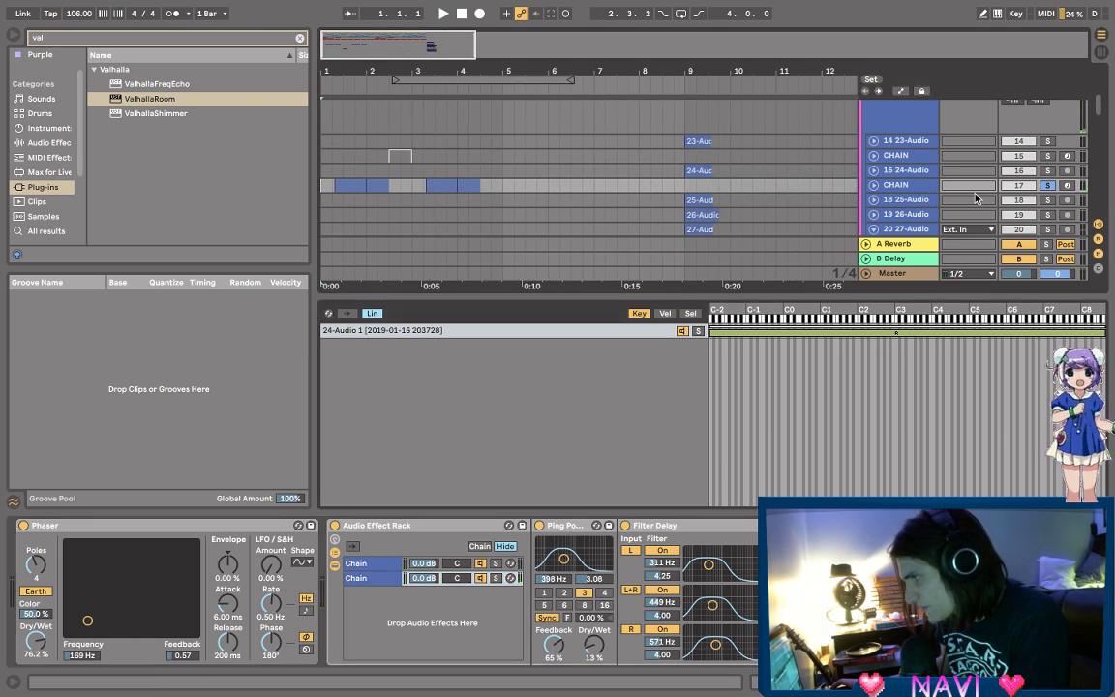
left_click(1046, 185)
key("space")
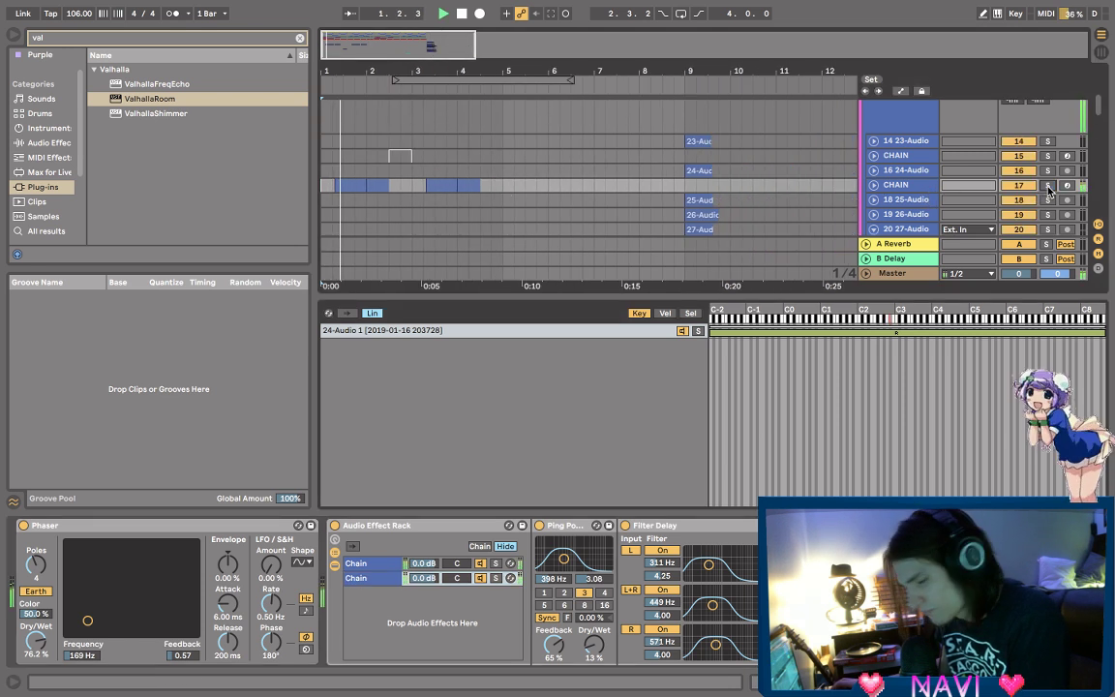
left_click(874, 185)
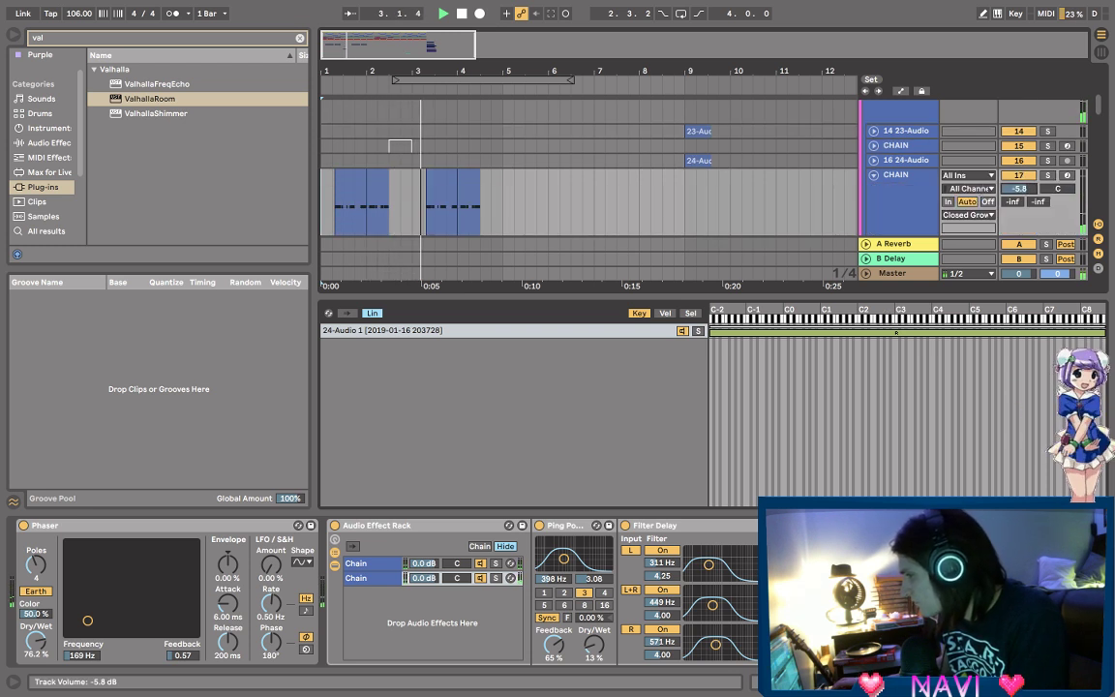
scroll(450, 169, "down", 10)
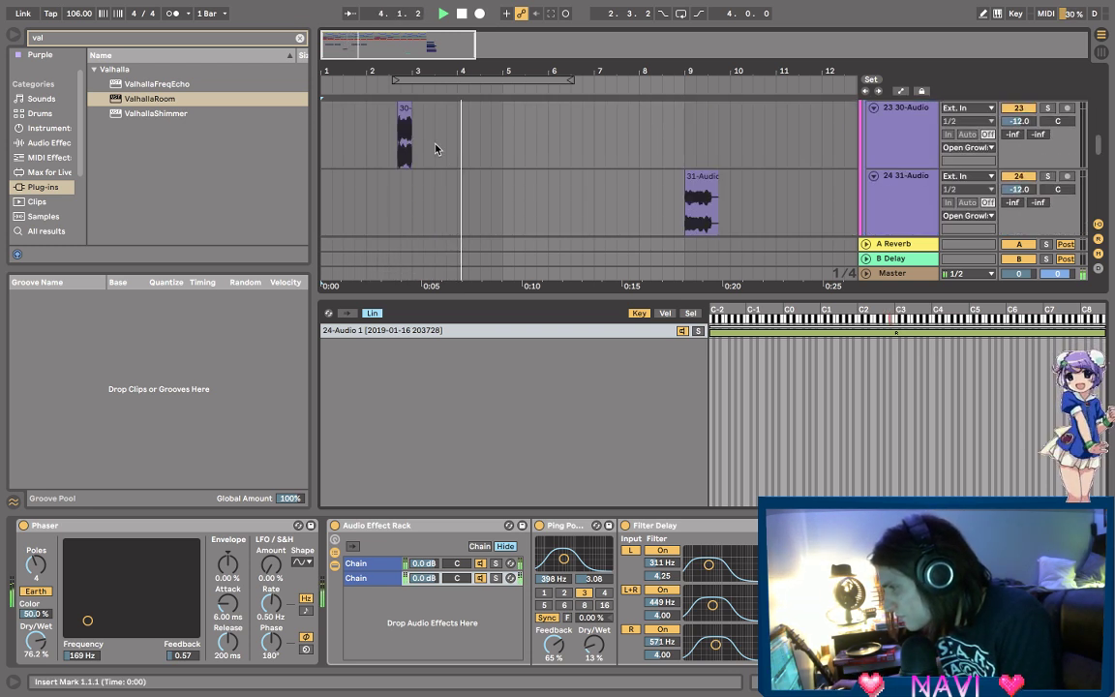
- Solo track 23, search the audio effects for "ott" and add the Multiband Dynamics preset OTT to that track
left_click_drag(414, 69, 585, 128)
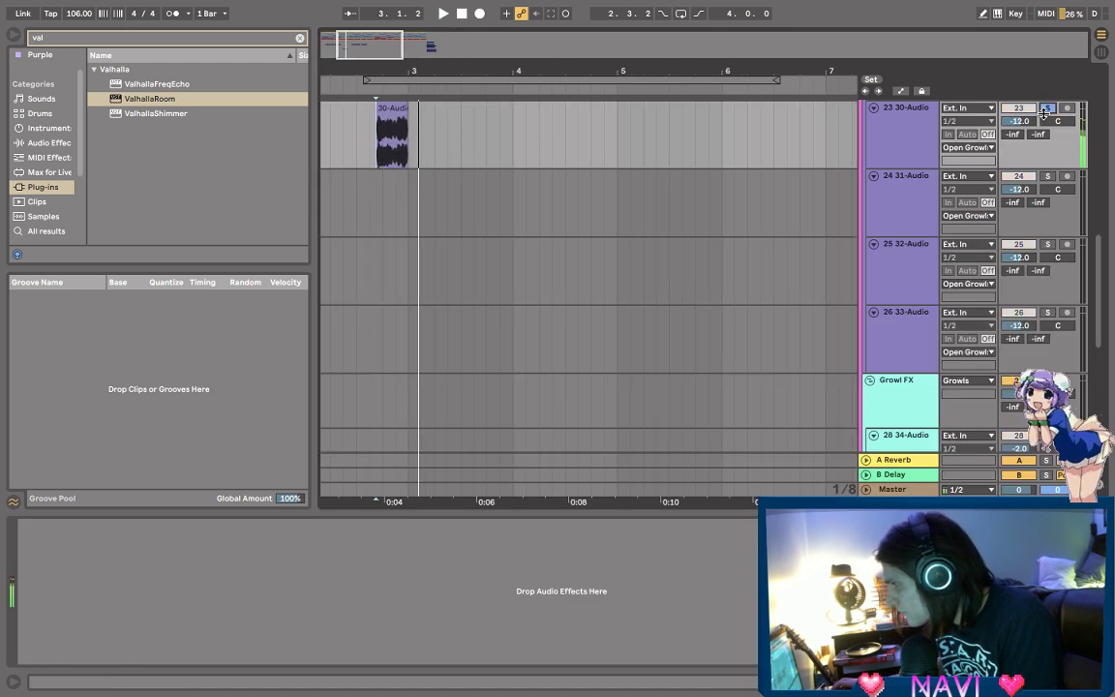
key("ctrl+f")
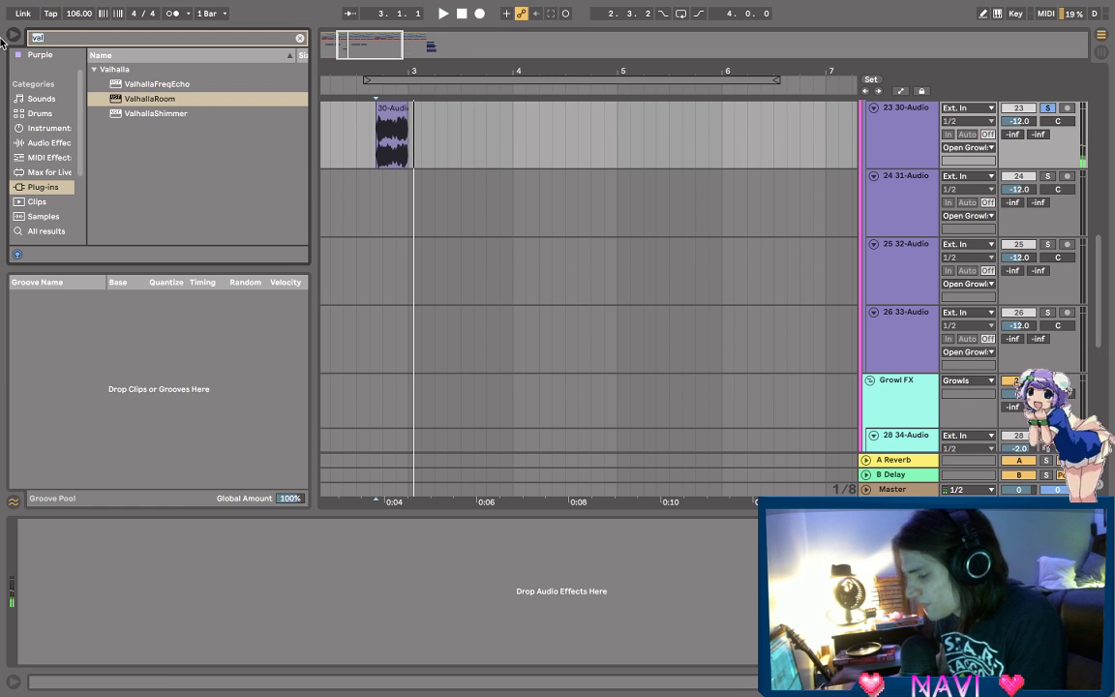
type("ott")
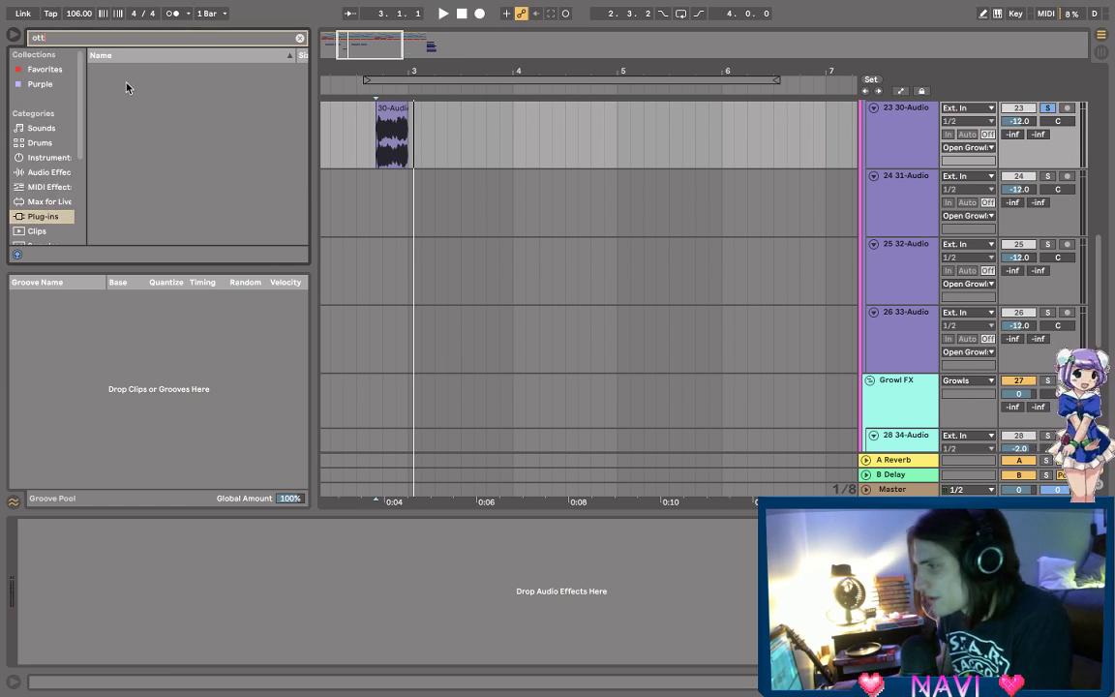
left_click(30, 171)
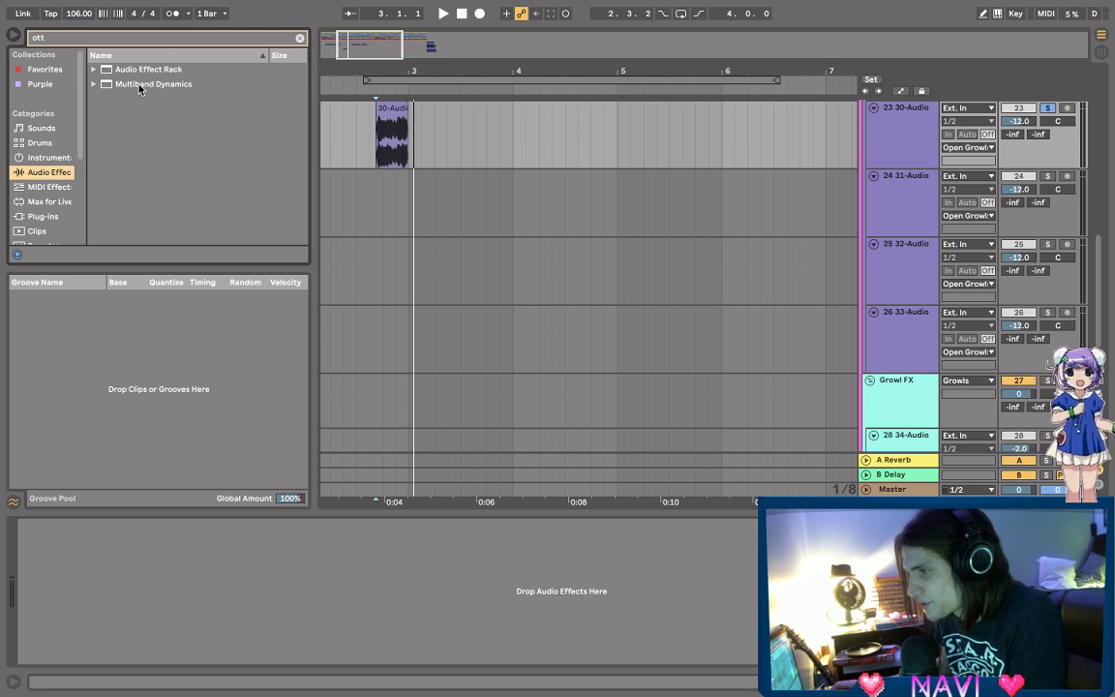
left_click(95, 84)
left_click(170, 101)
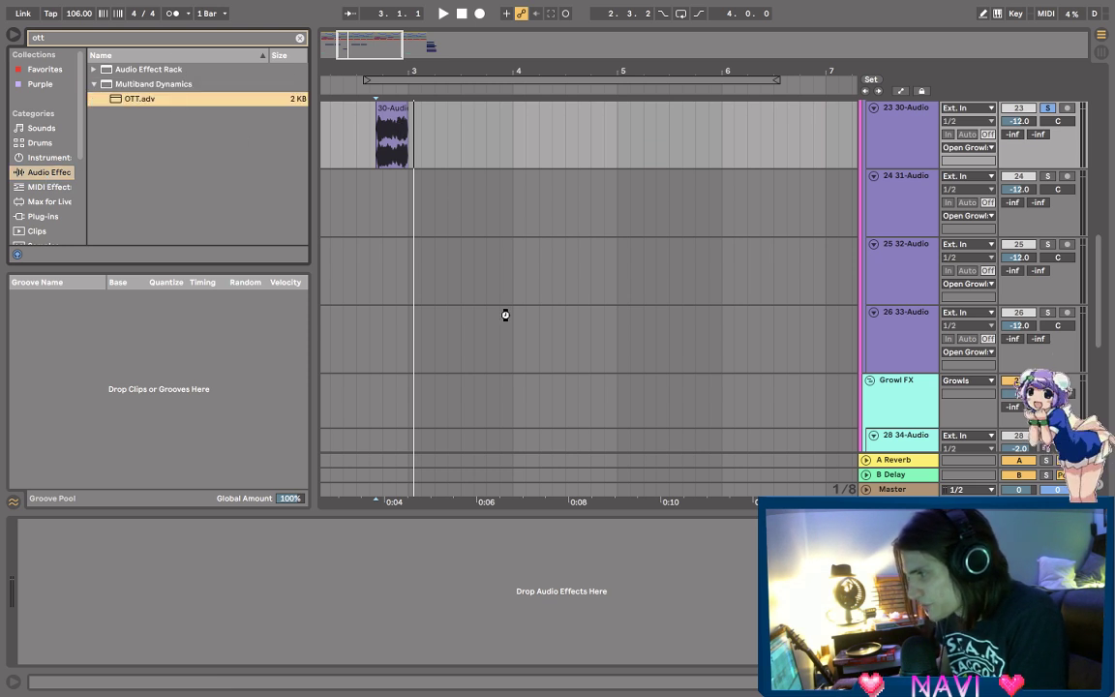
left_click_drag(504, 314, 175, 554)
- Audition the soloed growl clip on track 23 and set OTT's overall output to 7.88 dB
key("space")
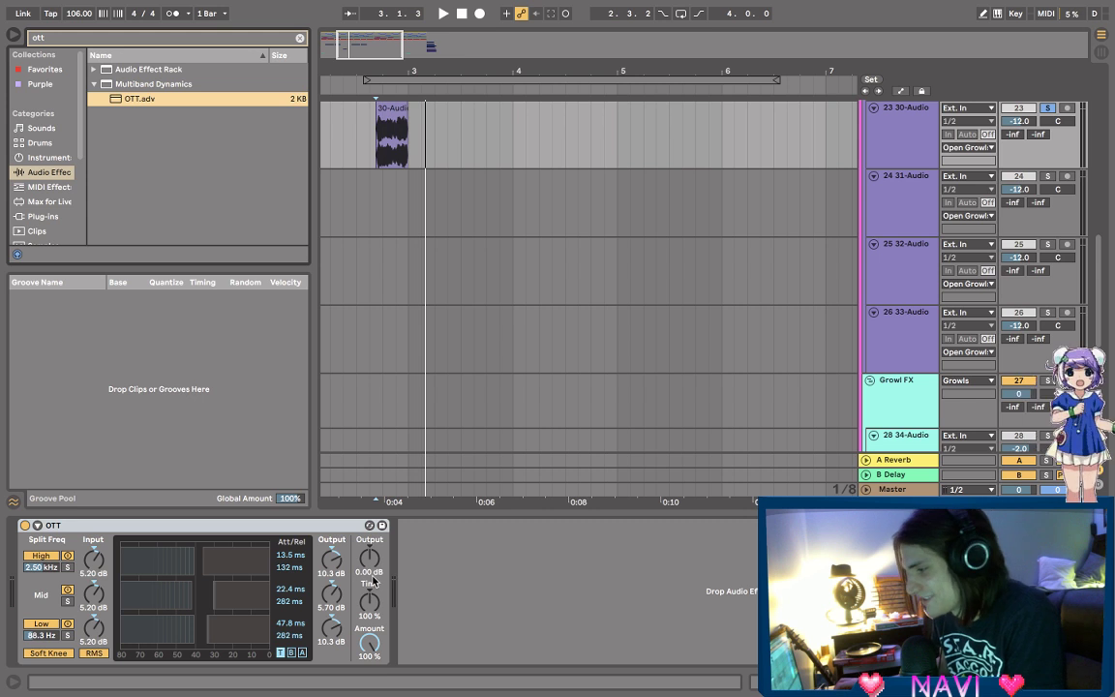
key("space")
left_click_drag(373, 580, 372, 545)
key("space")
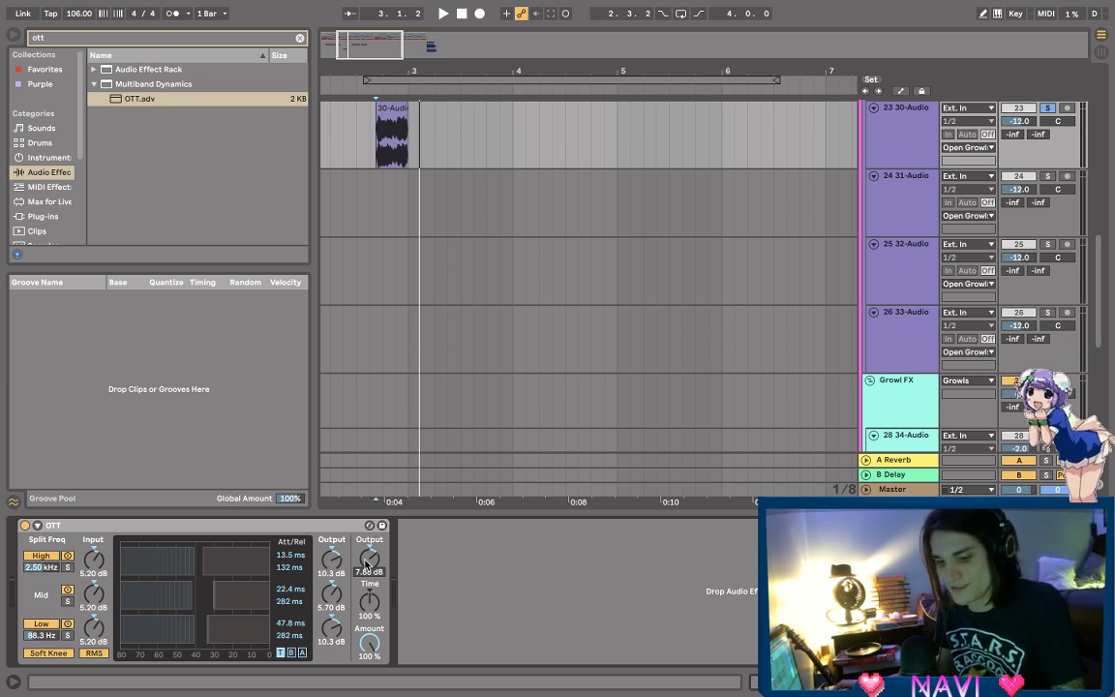
- Try an OTT Time of 468% during playback and reset it to the default 100%
key("space")
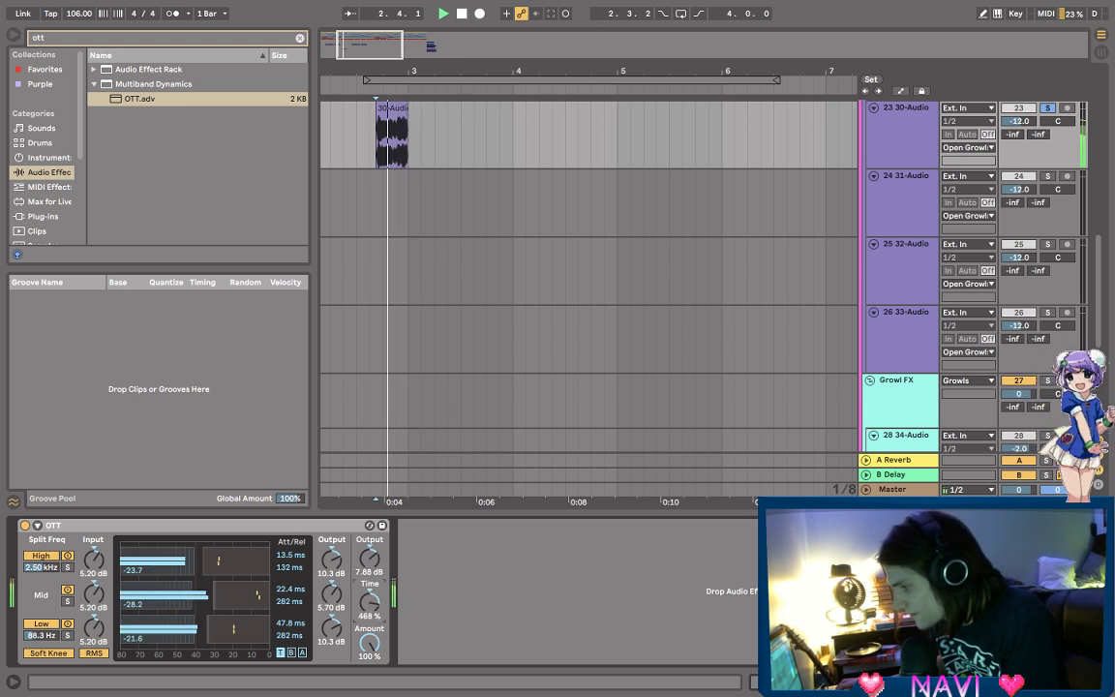
key("space")
left_click_drag(369, 602, 370, 586)
key("Delete")
key("space")
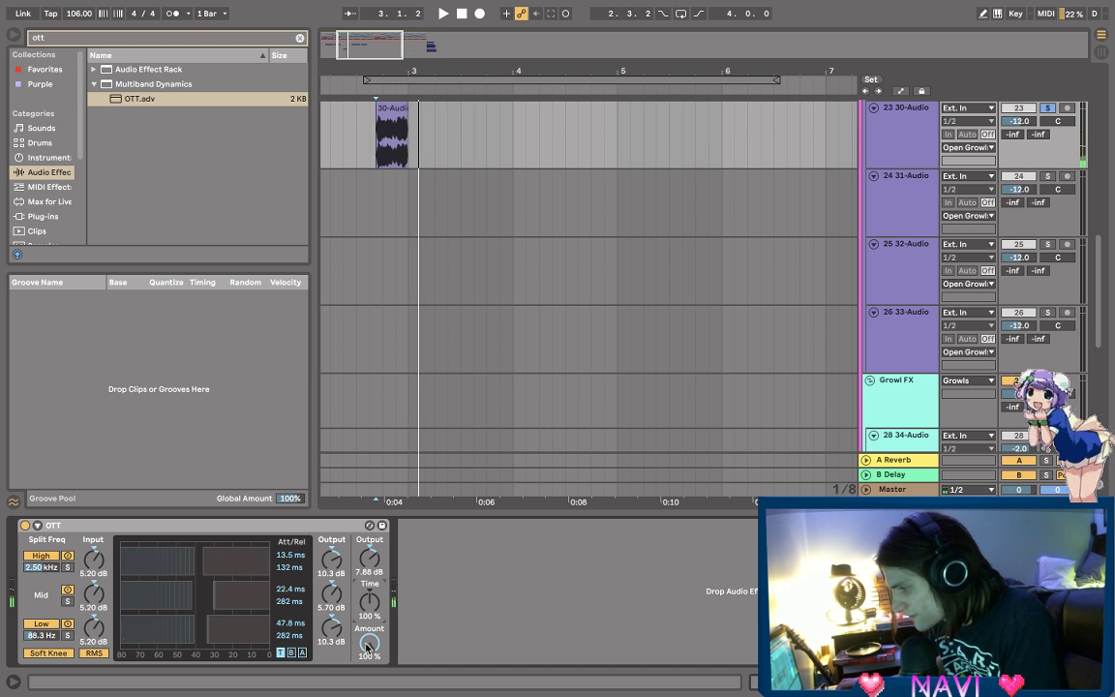
- Set OTT's Amount to 91% and play the growl clip to hear the change
mouse_move(369, 642)
left_mouse_down()
mouse_move(370, 654)
mouse_move(370, 639)
left_mouse_up()
key("space")
key("space")
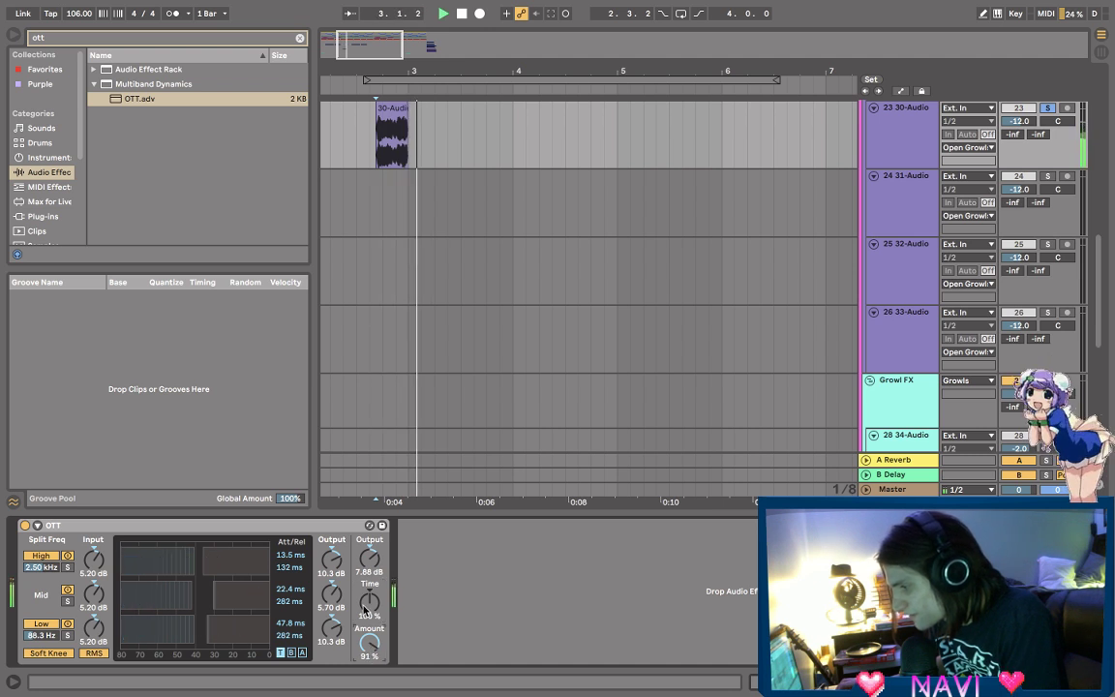
key("space")
- Search the audio effects for "satu" and expand the list of Saturator presets
key("ctrl+f")
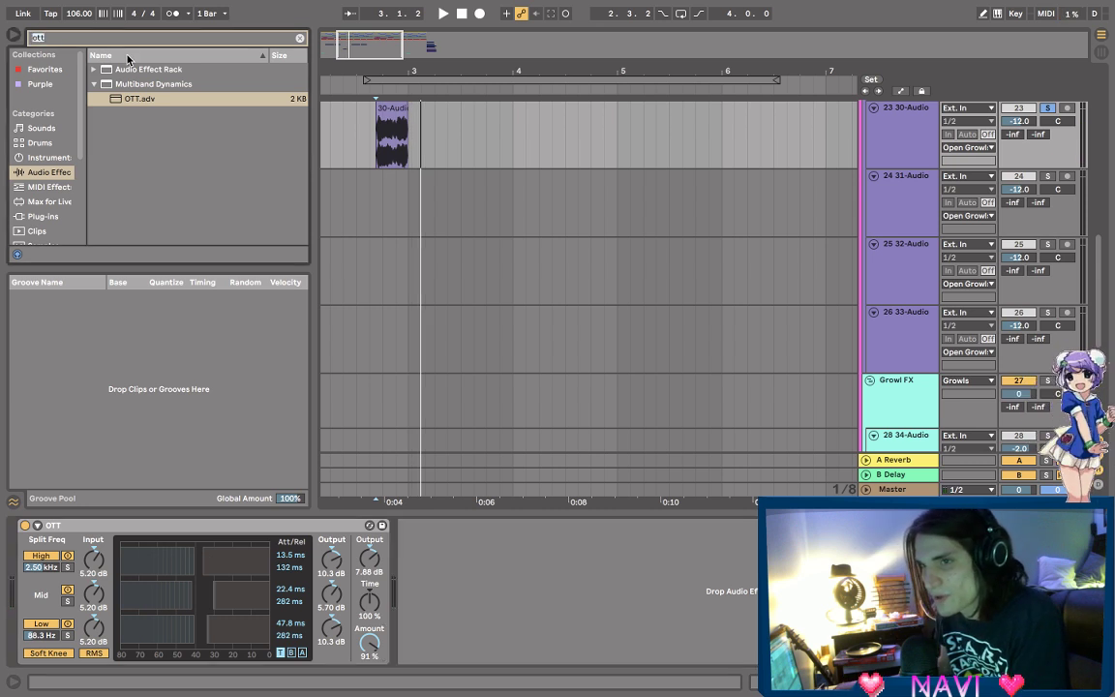
type("satu")
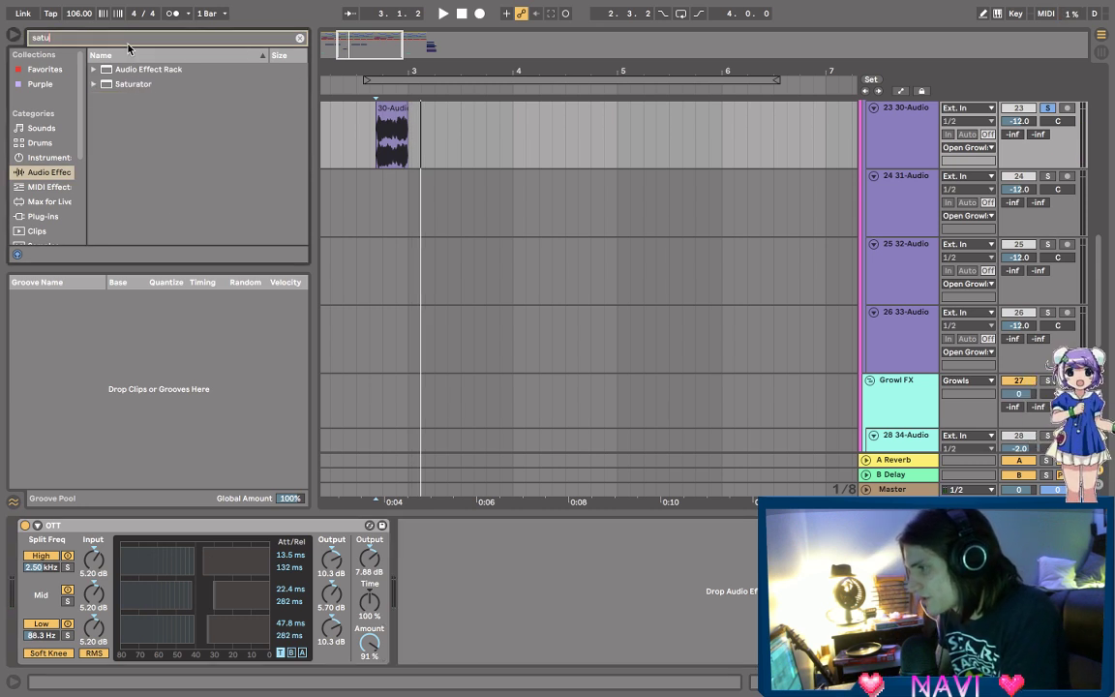
left_click(94, 85)
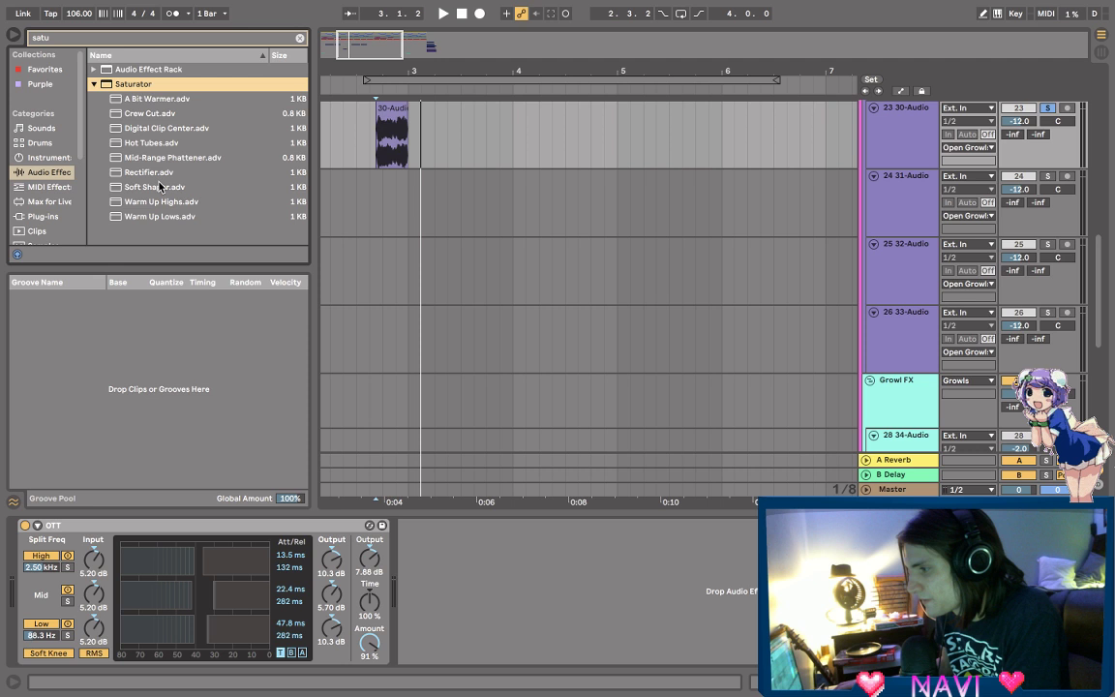
- Try the Soft Shaper preset after OTT, bypass it during playback for comparison, and remove it
left_click_drag(160, 187, 619, 663)
key("space")
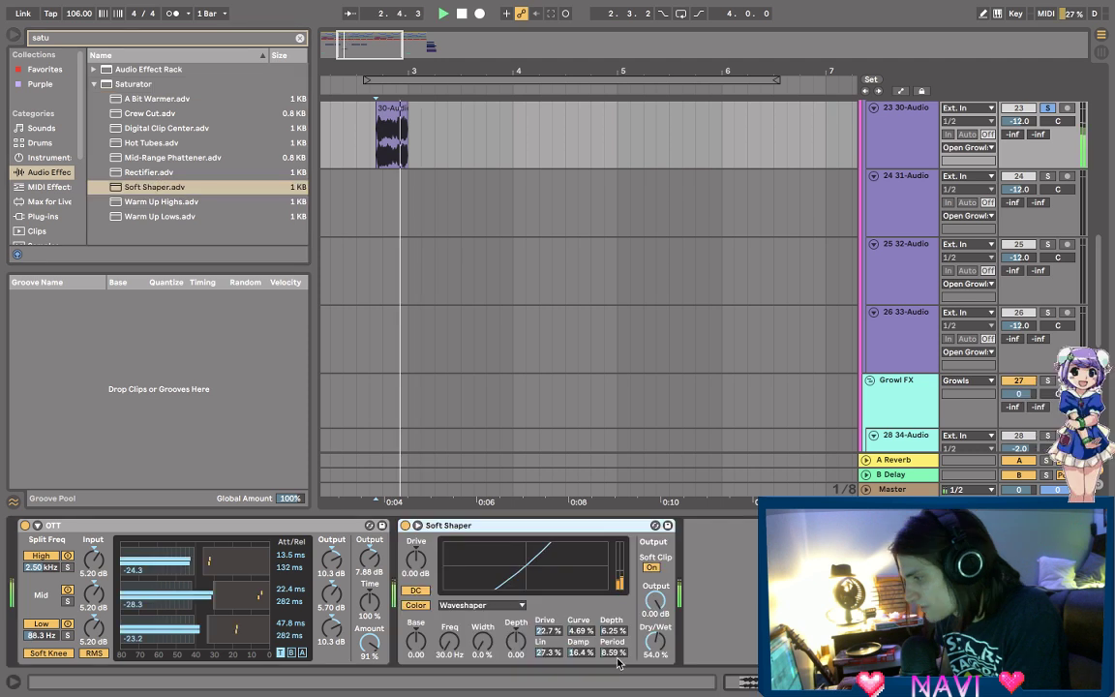
left_click(405, 525)
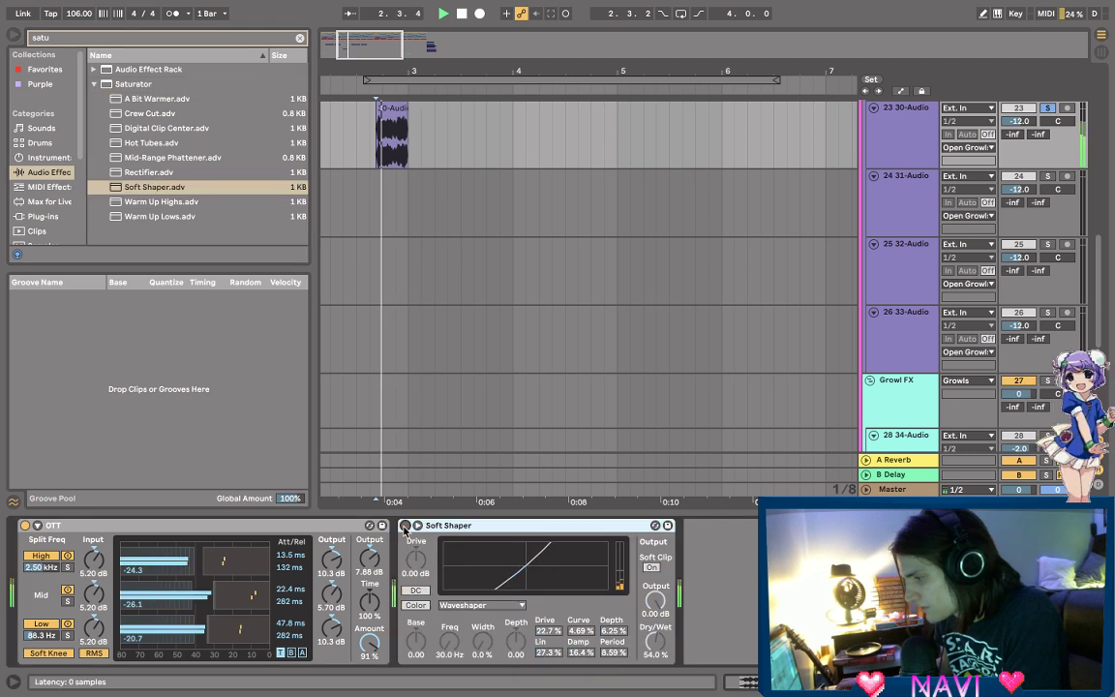
left_click(405, 526)
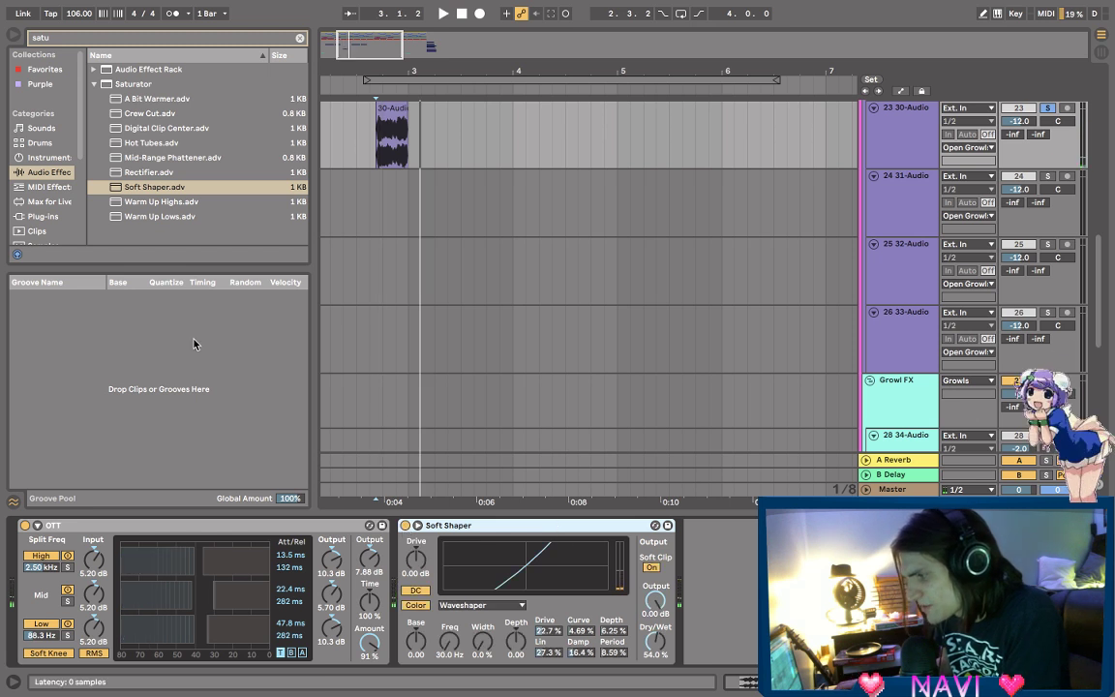
key("Delete")
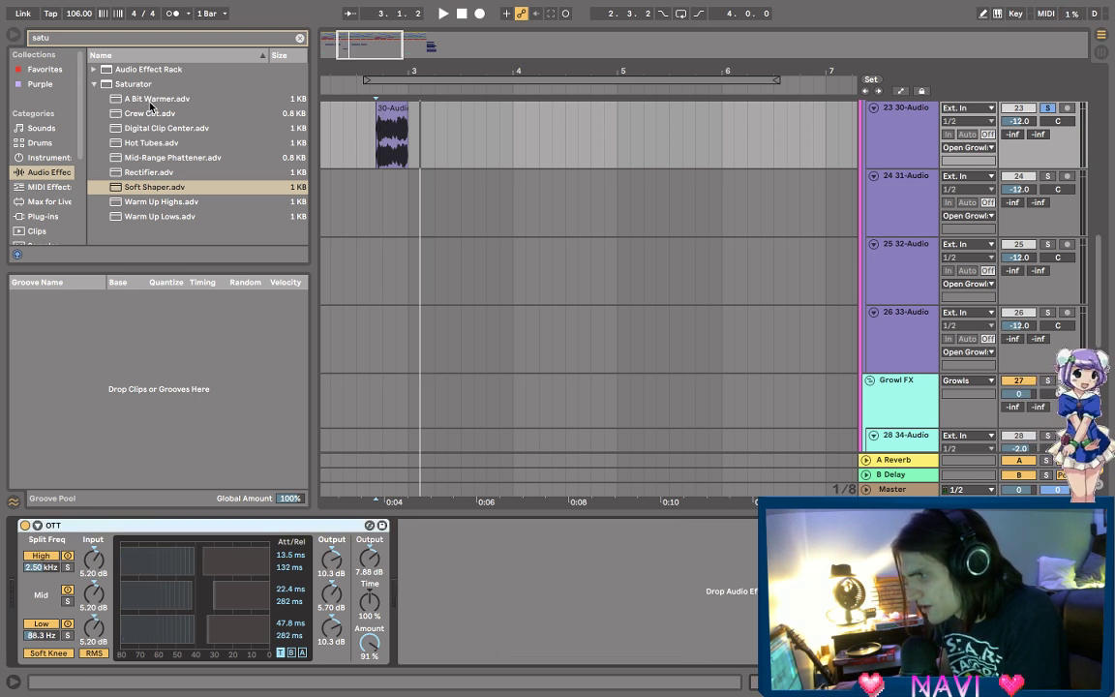
- Add the A Bit Warmer Saturator preset after OTT, with Dry/Wet at 39.7% and output at -6.29 dB
left_click_drag(150, 102, 455, 617)
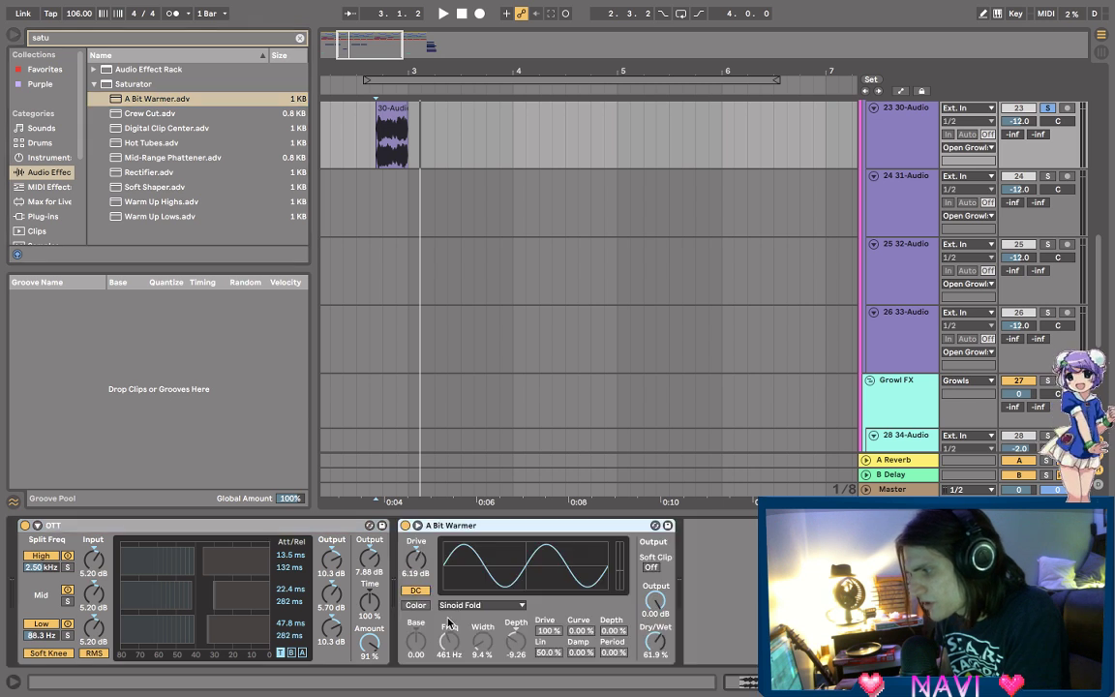
left_click_drag(655, 641, 655, 662)
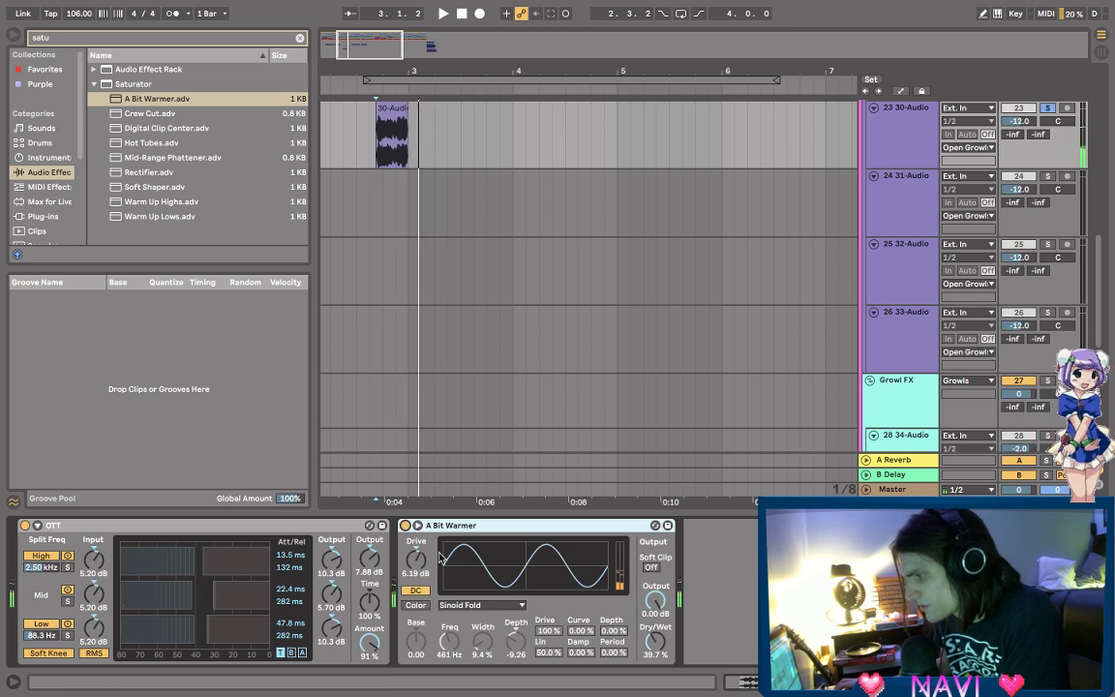
left_click_drag(656, 601, 655, 630)
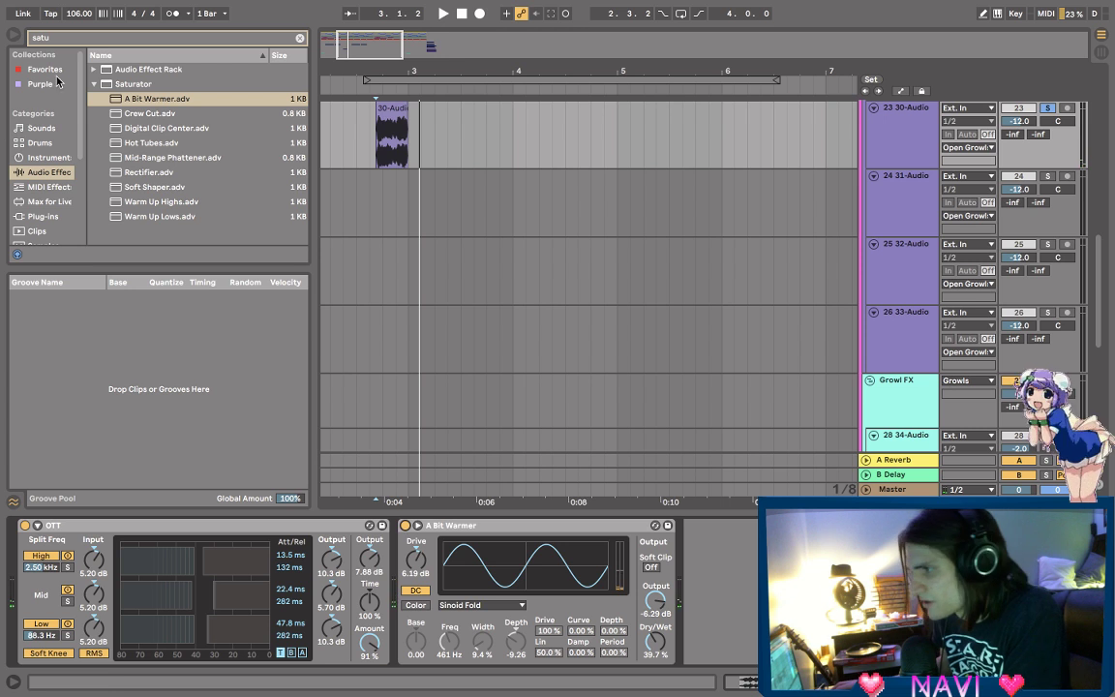
- Duplicate the processed growl track 23 together with its clip and effects
key("ctrl+f")
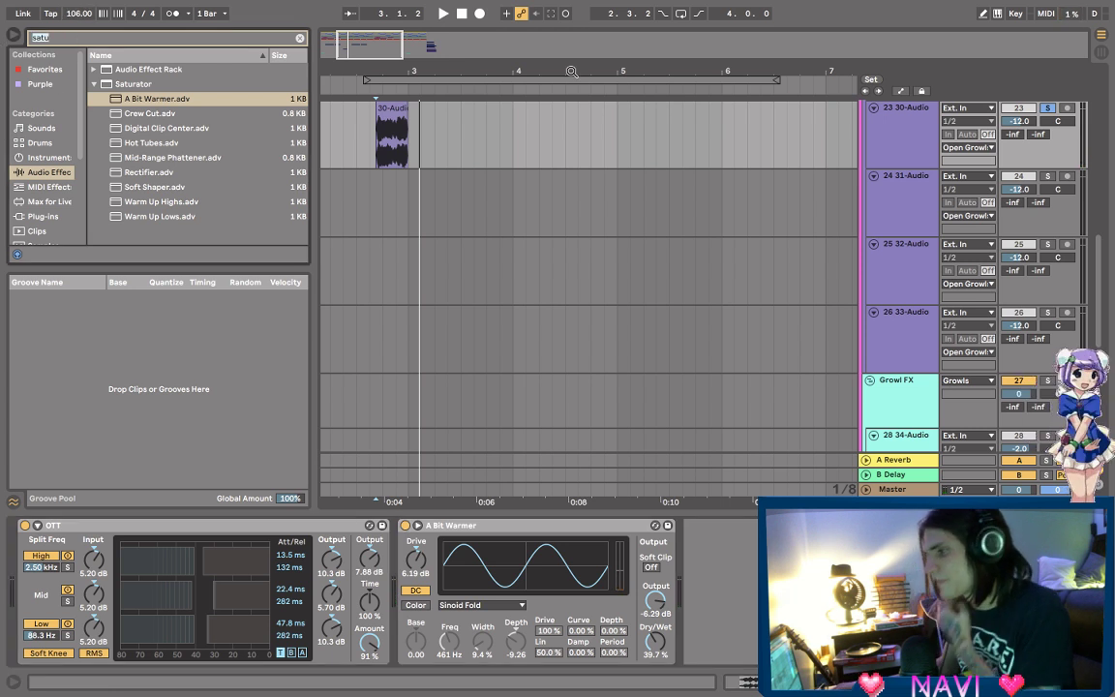
left_click(904, 125)
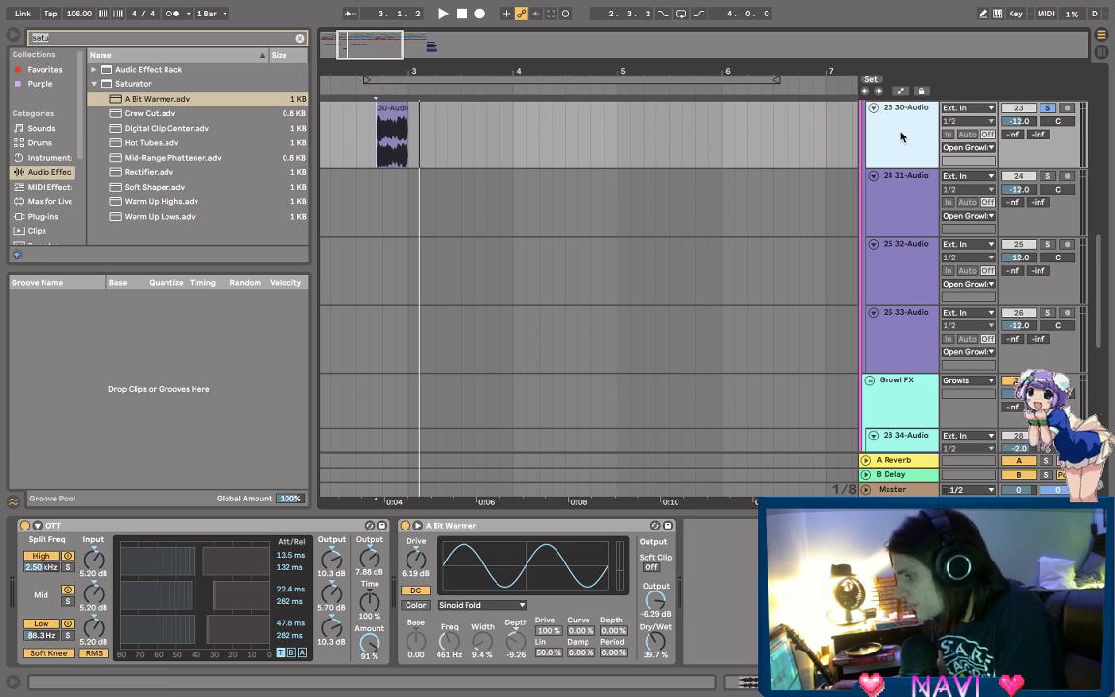
scroll(47, 204, "down", 2)
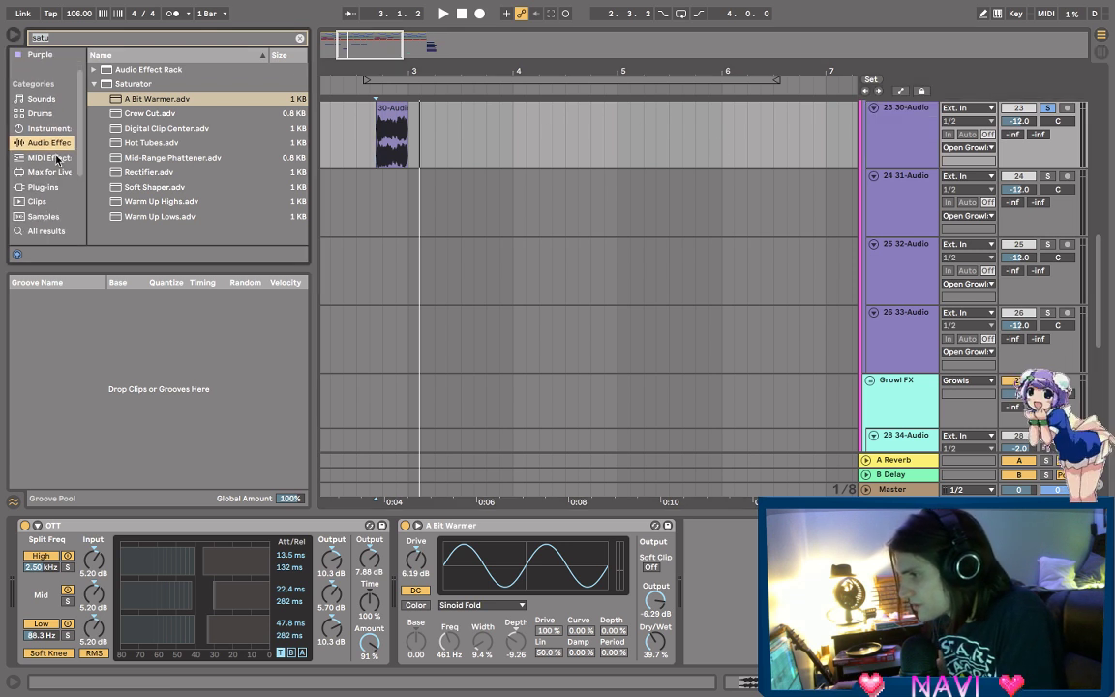
left_click(896, 141)
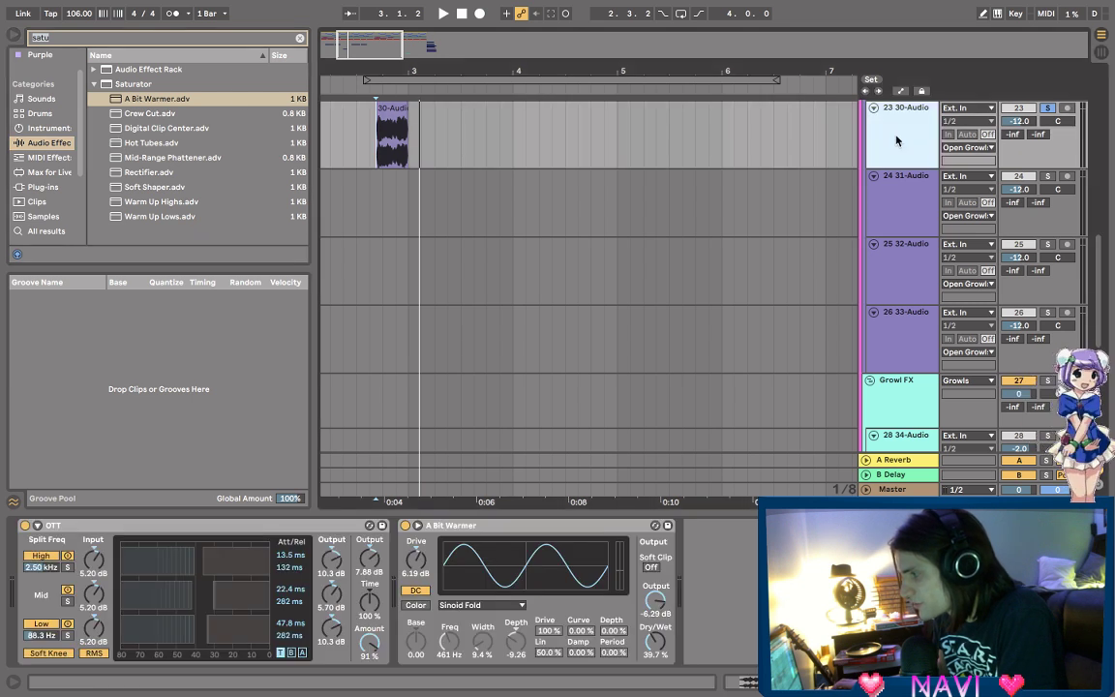
key("ctrl+d")
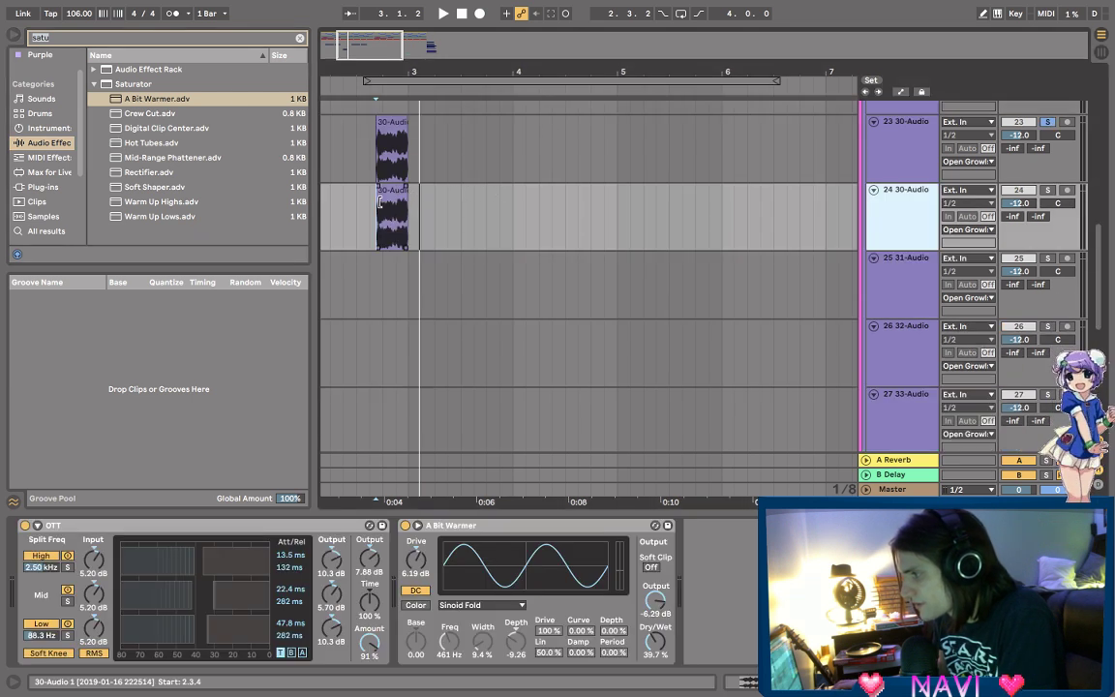
- Search the audio effects for "rev" and add Reverb after A Bit Warmer on the duplicated track 24
left_click(885, 219)
left_click(91, 39)
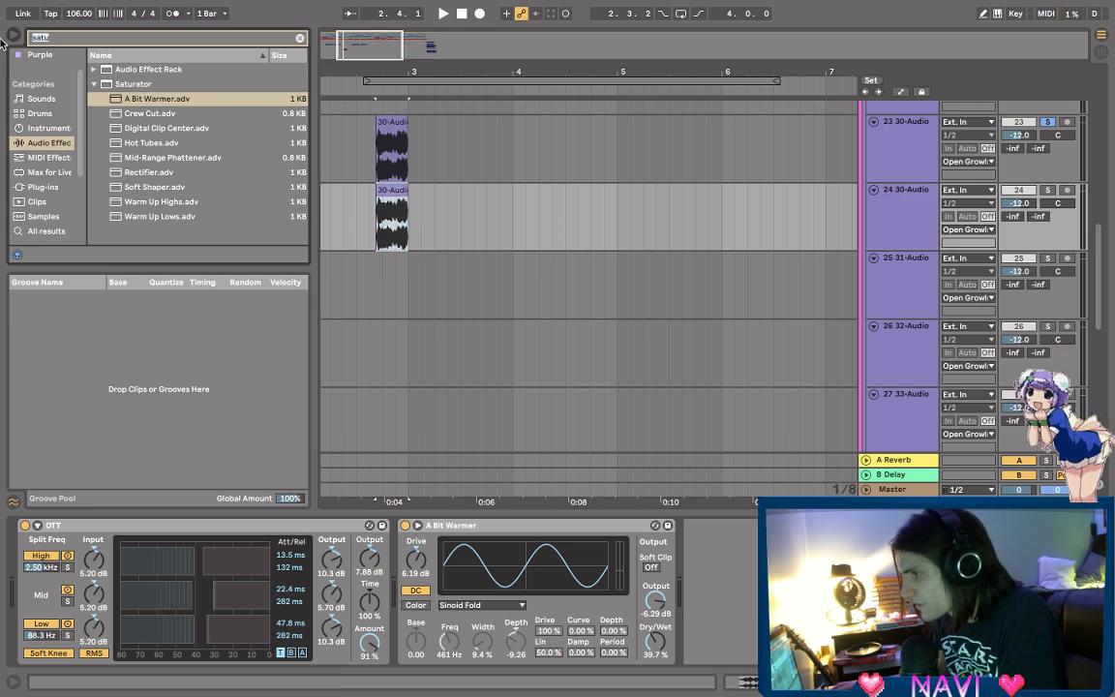
type("res")
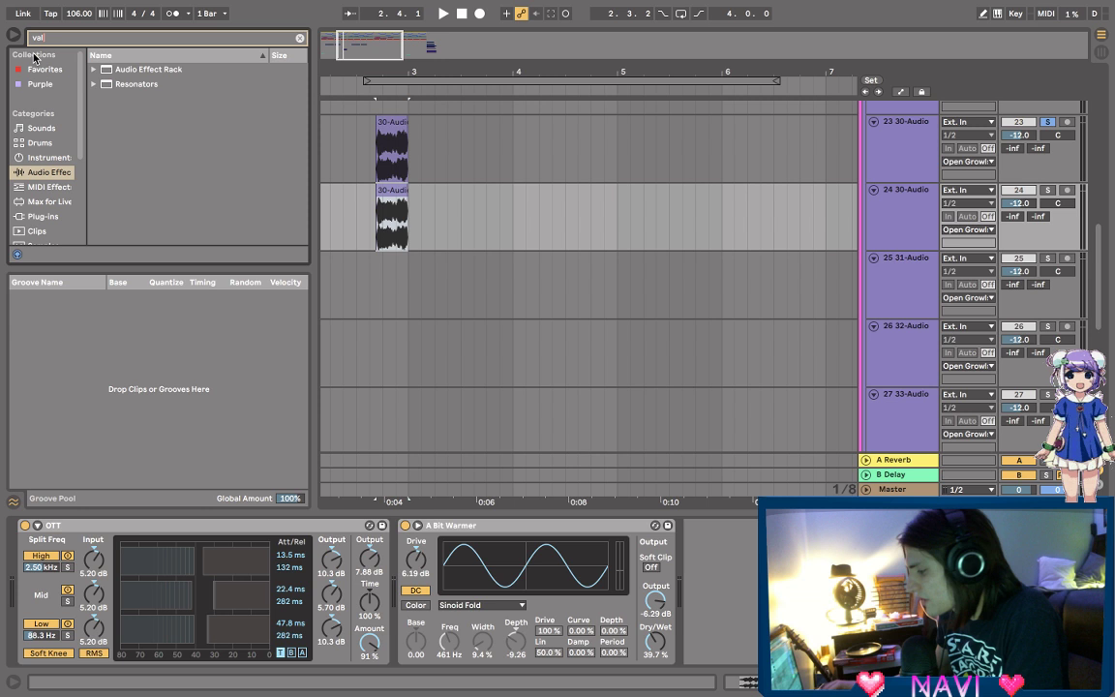
key("BackSpace")
type("v")
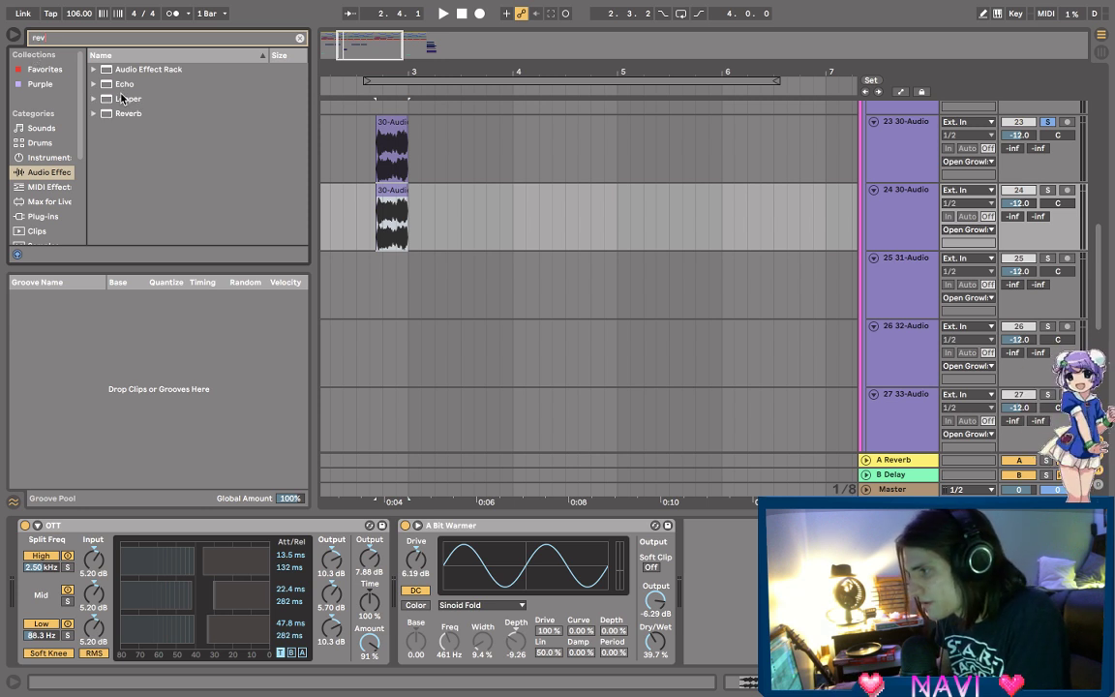
left_click(95, 115)
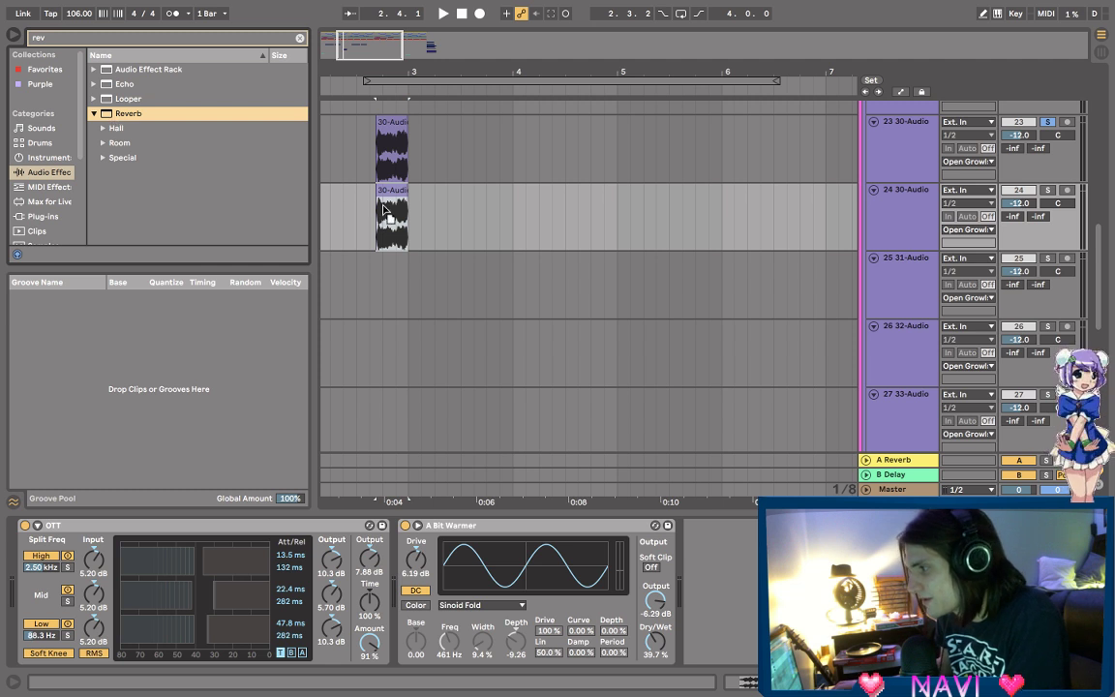
left_click_drag(384, 210, 384, 210)
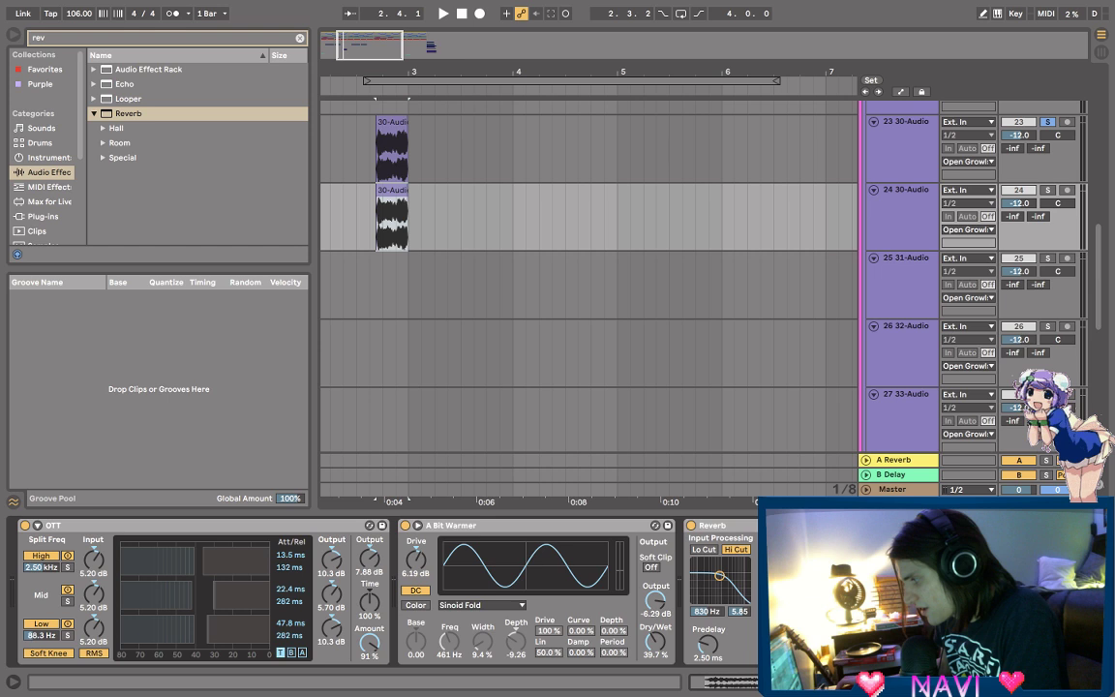
- Trim the start of the duplicated clip on track 24 to 2.4 and place the insert marker at 2.3.4 on track 23
key("z")
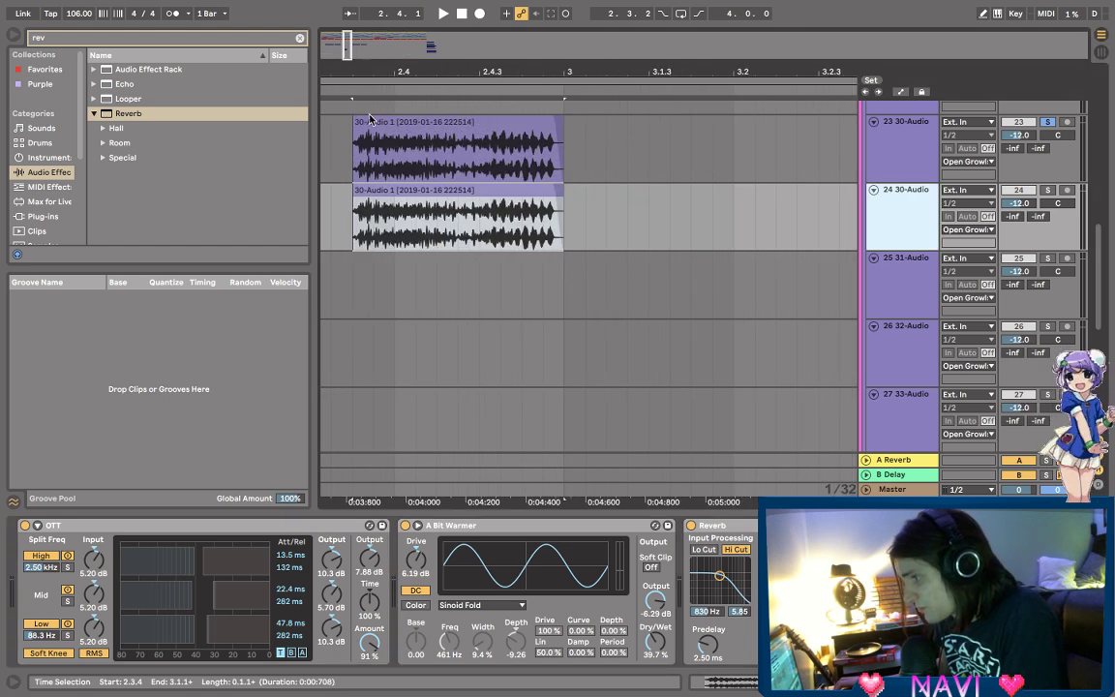
left_click(354, 193)
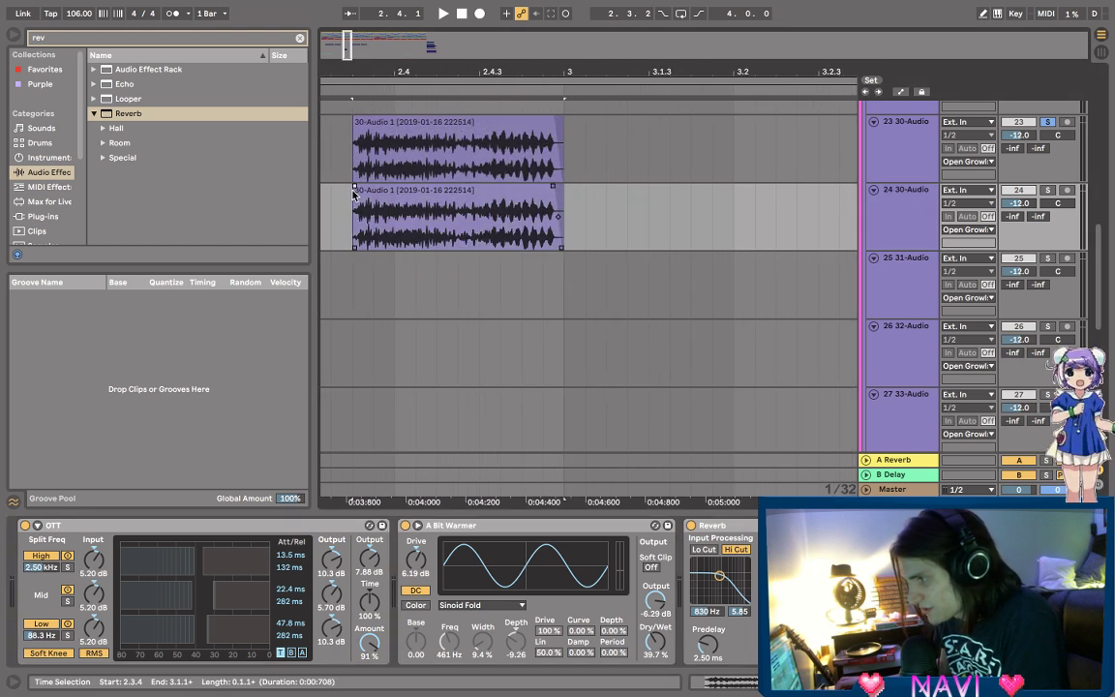
left_click_drag(354, 192, 395, 206)
left_click(354, 189)
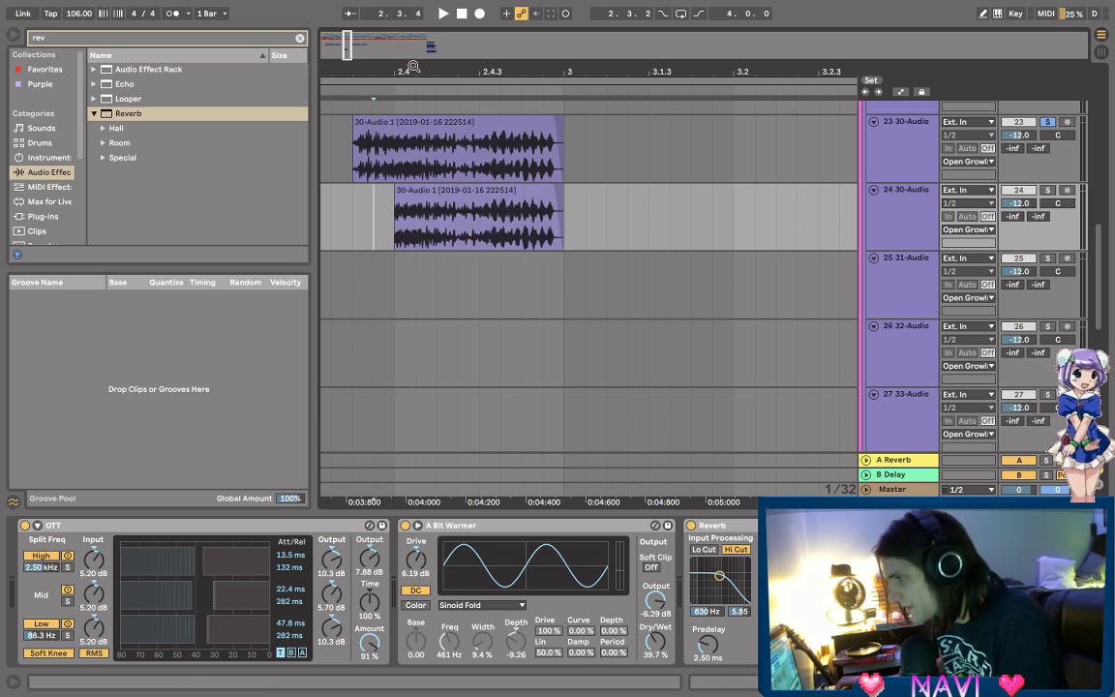
scroll(412, 66, "down", 3)
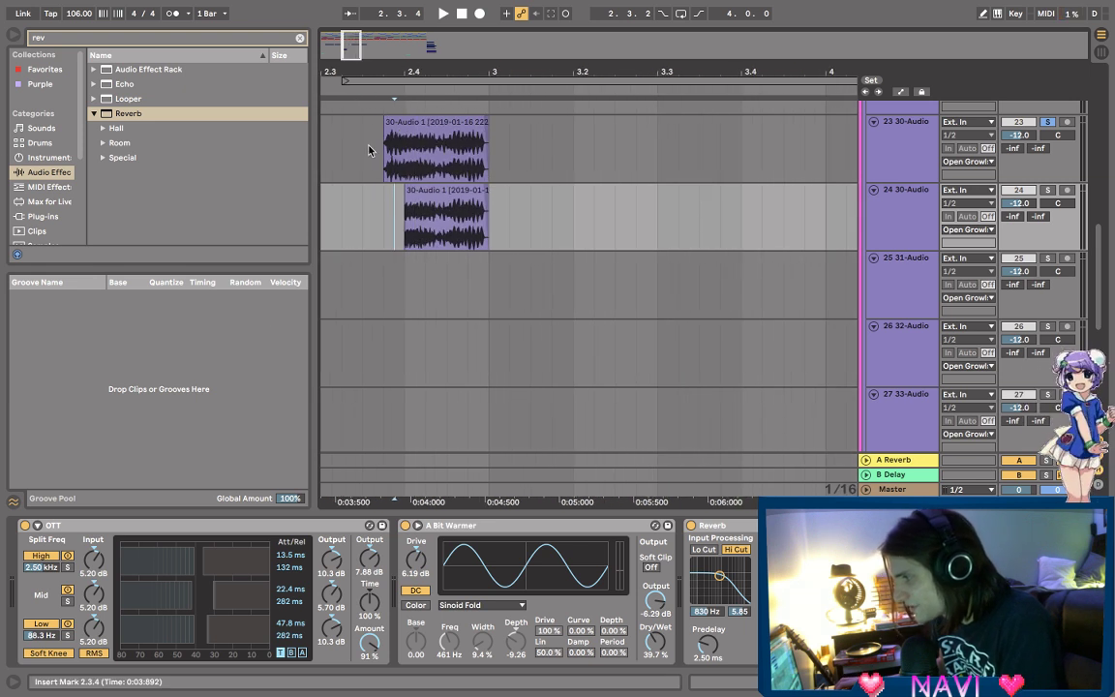
left_click(383, 147)
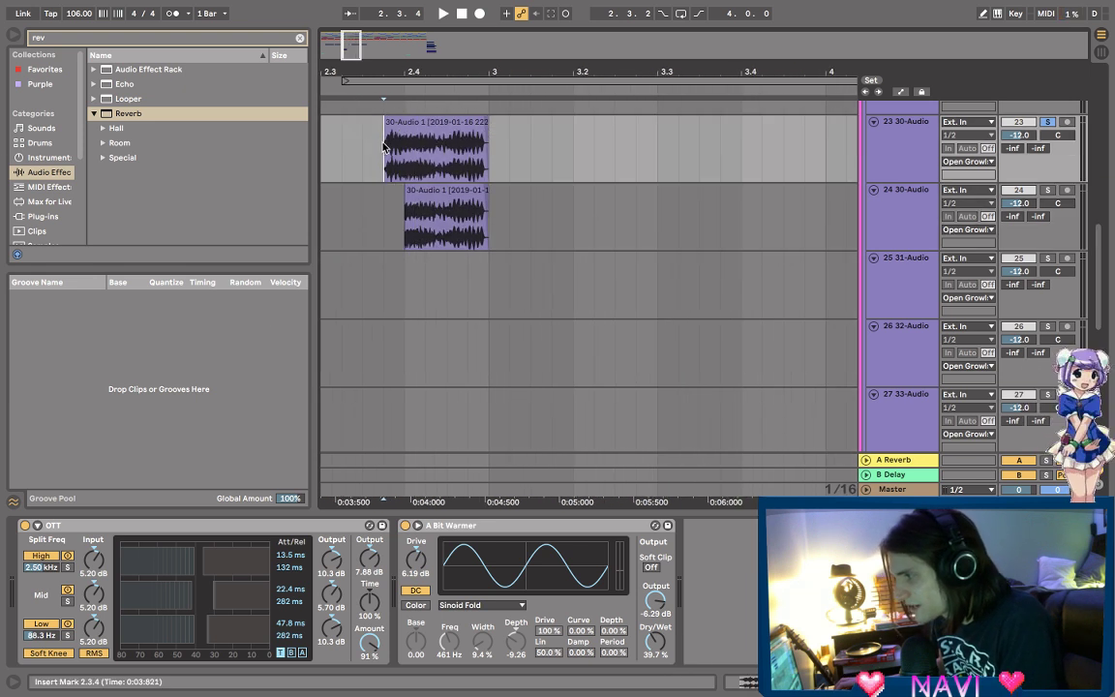
- Place the insert marker at 2.4.1 on track 24 and audition the growl from there with track 23 soloed
left_click(403, 207)
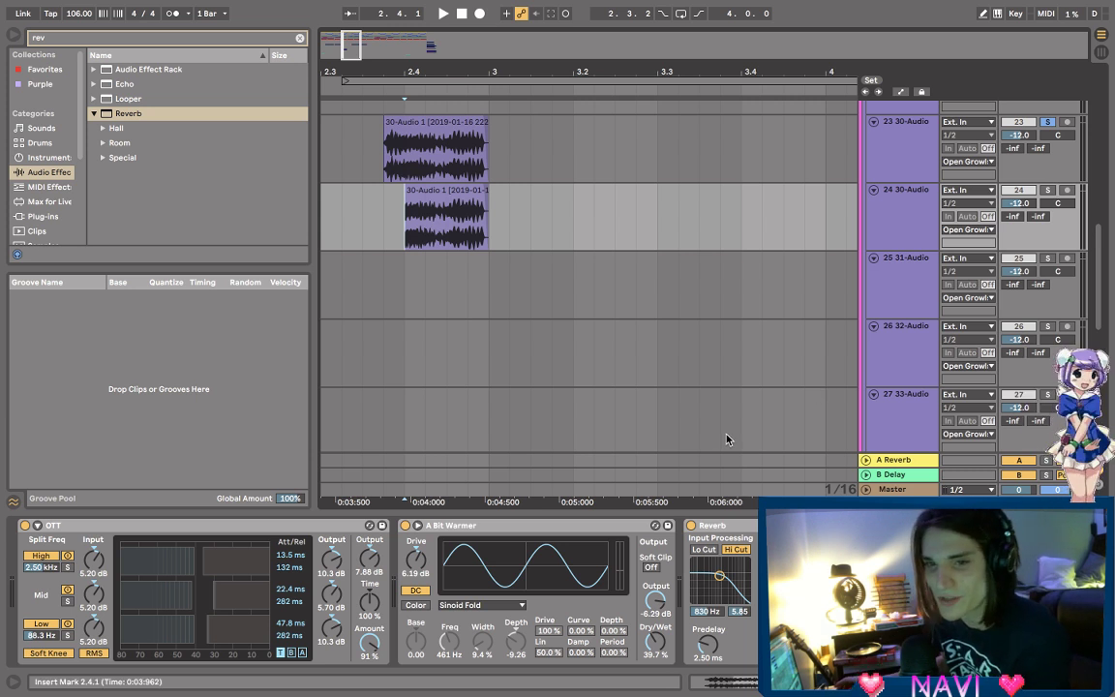
left_click_drag(391, 71, 391, 53)
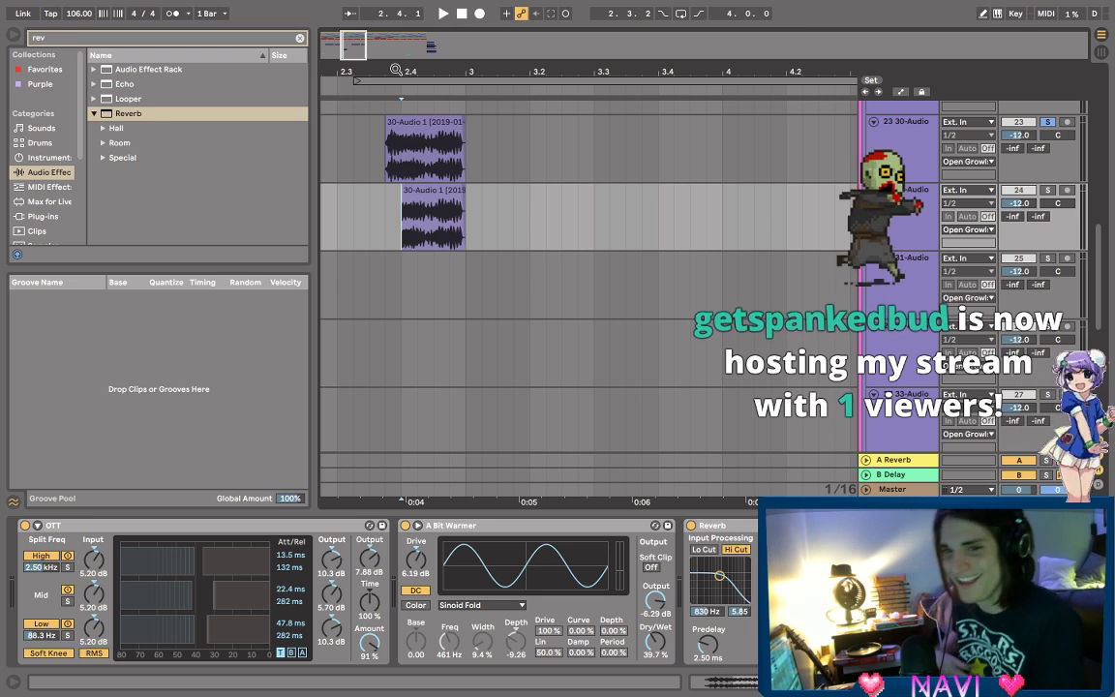
key("space")
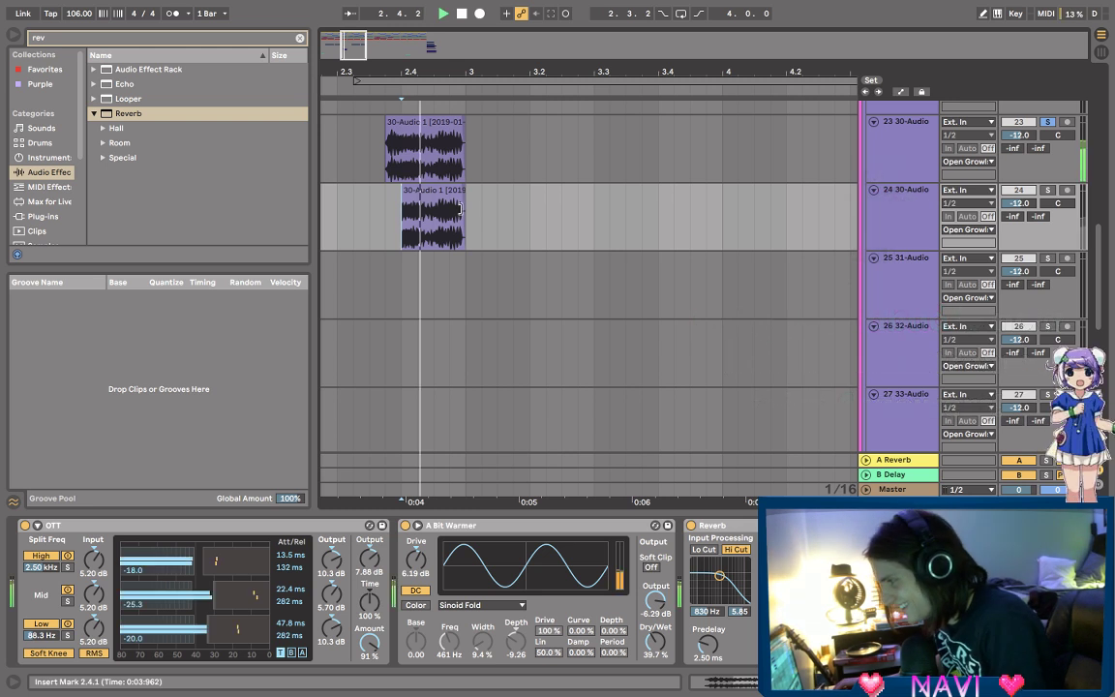
key("space")
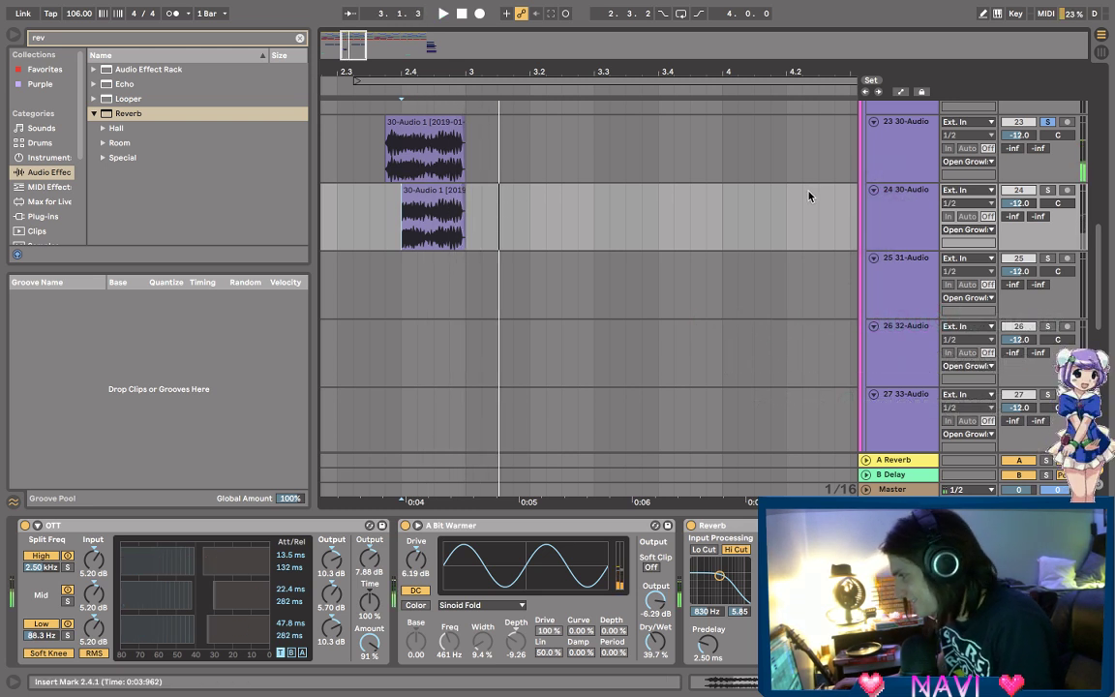
- Solo track 24 instead of track 23 and audition the reverbed growl repeatedly from 2.4.1
key("space")
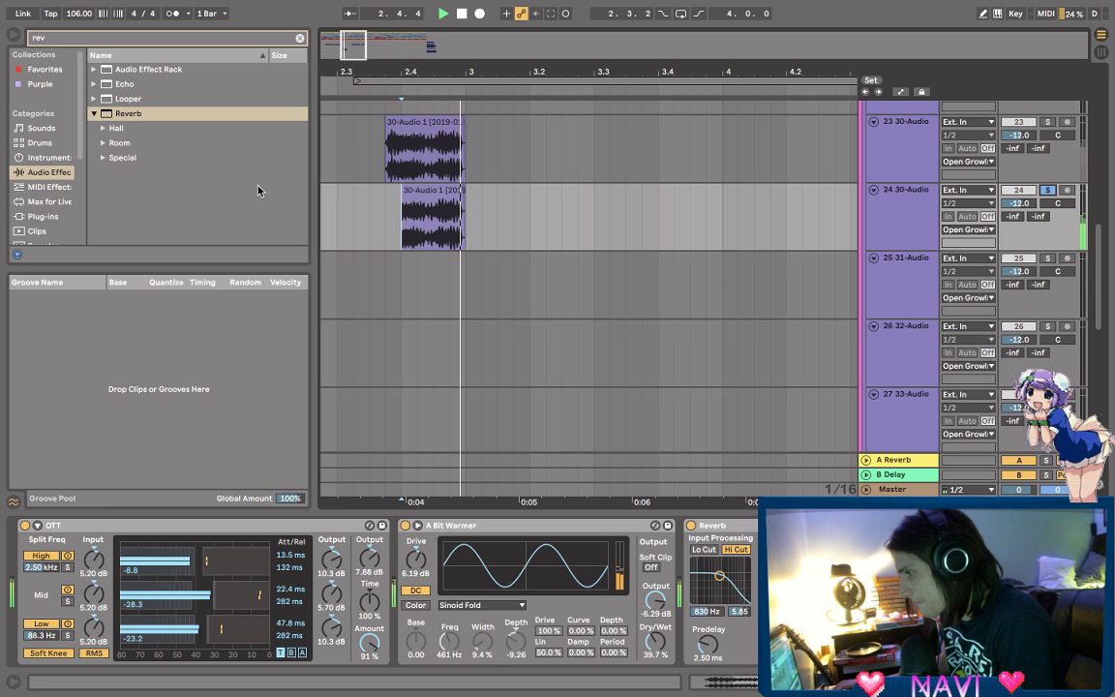
key("space")
key("space")
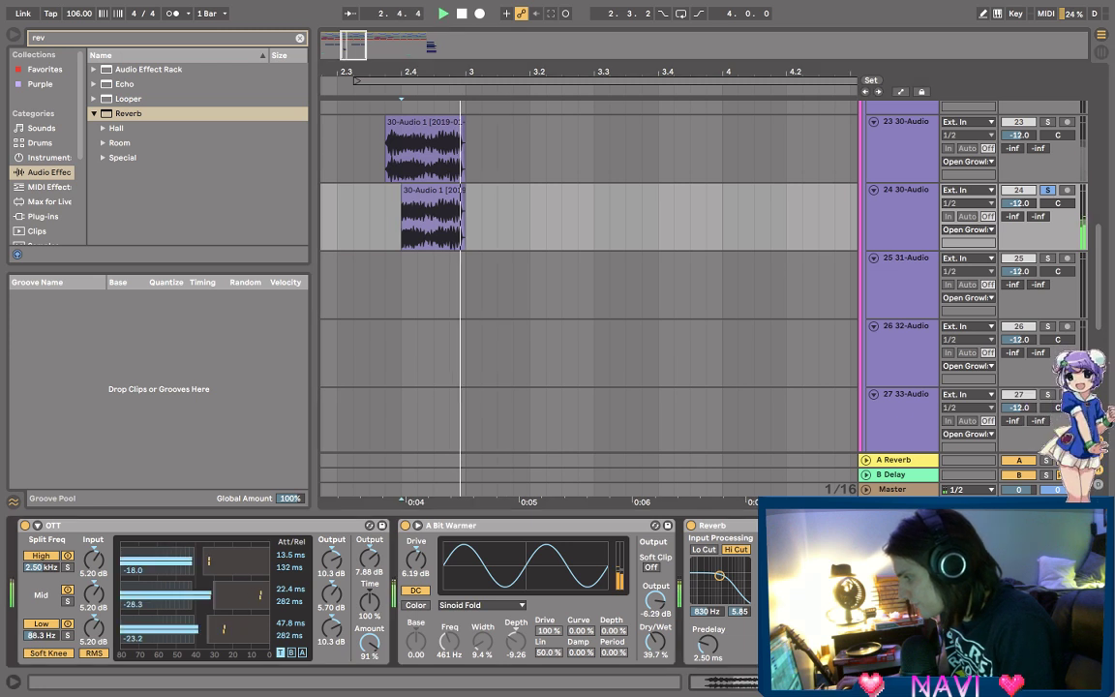
key("space")
key("space")
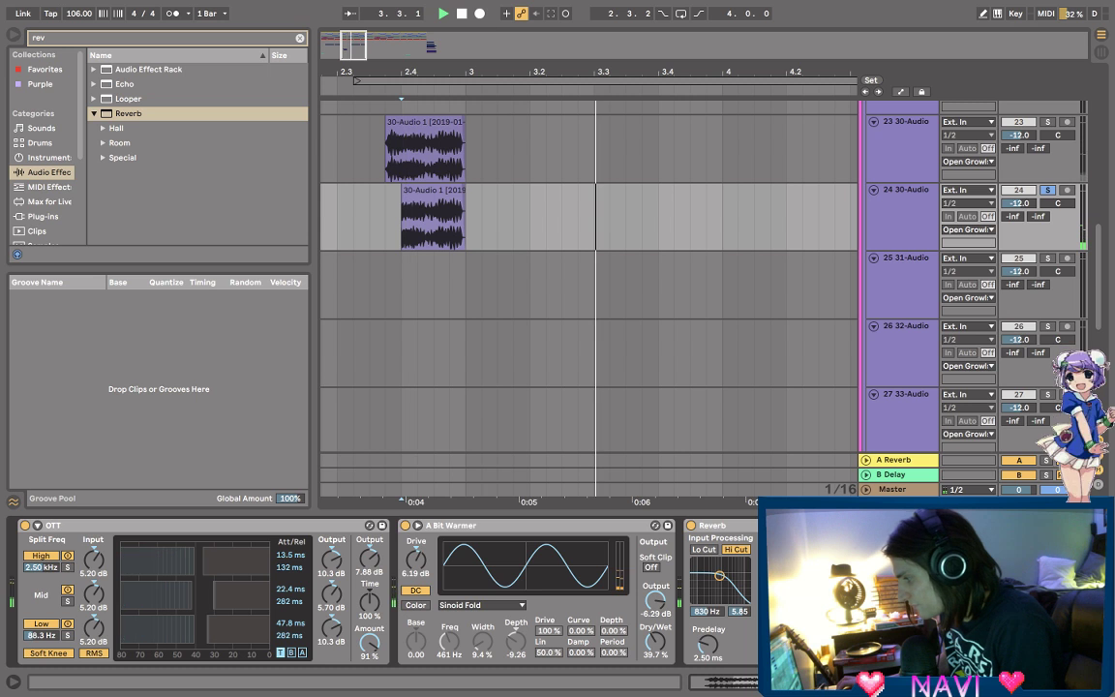
key("space")
key("space")
key("space")
key("space")
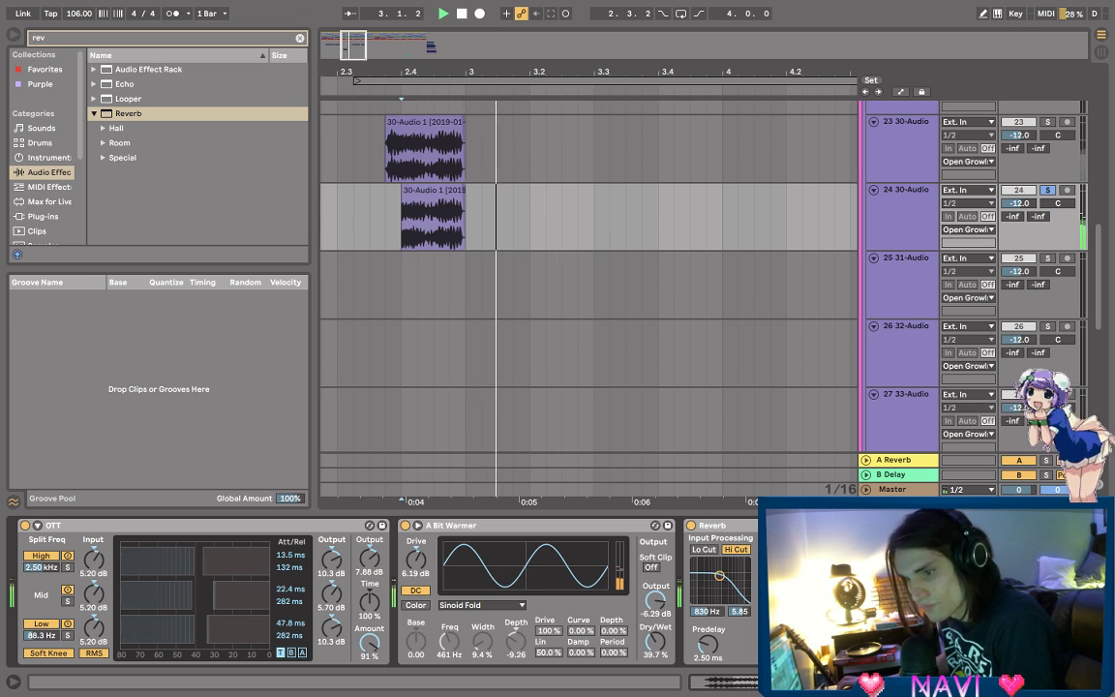
key("space")
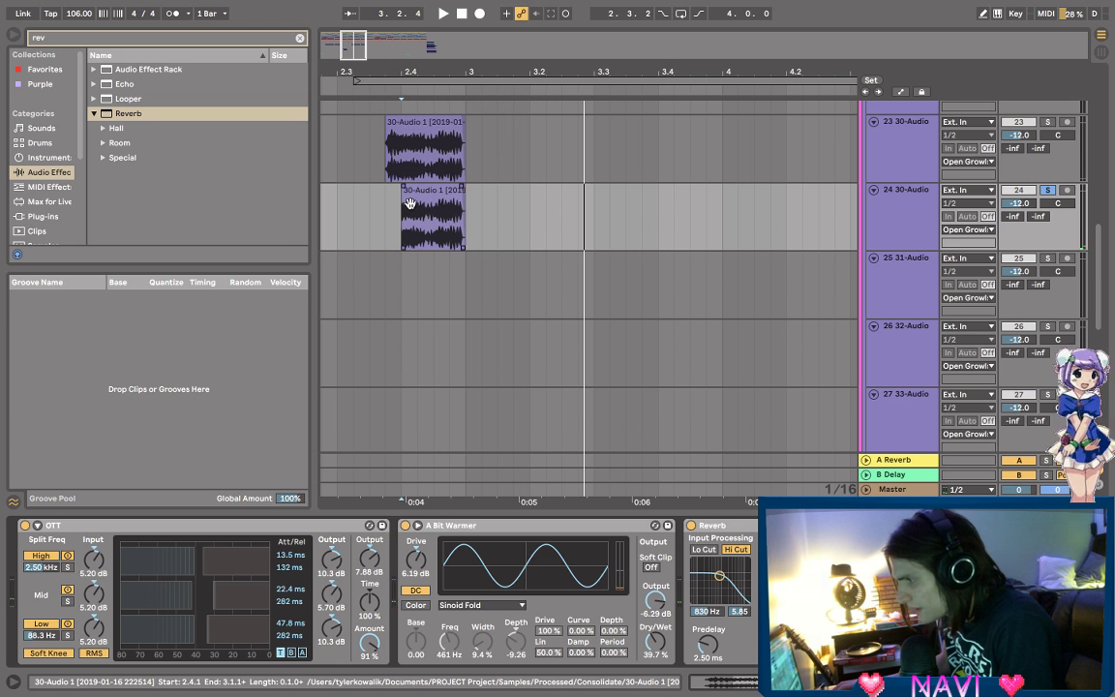
- Try extending the start of the clip on track 24 to 2.3.4 and compare it by ear with a 2.4.1 start
left_click_drag(403, 198, 386, 197)
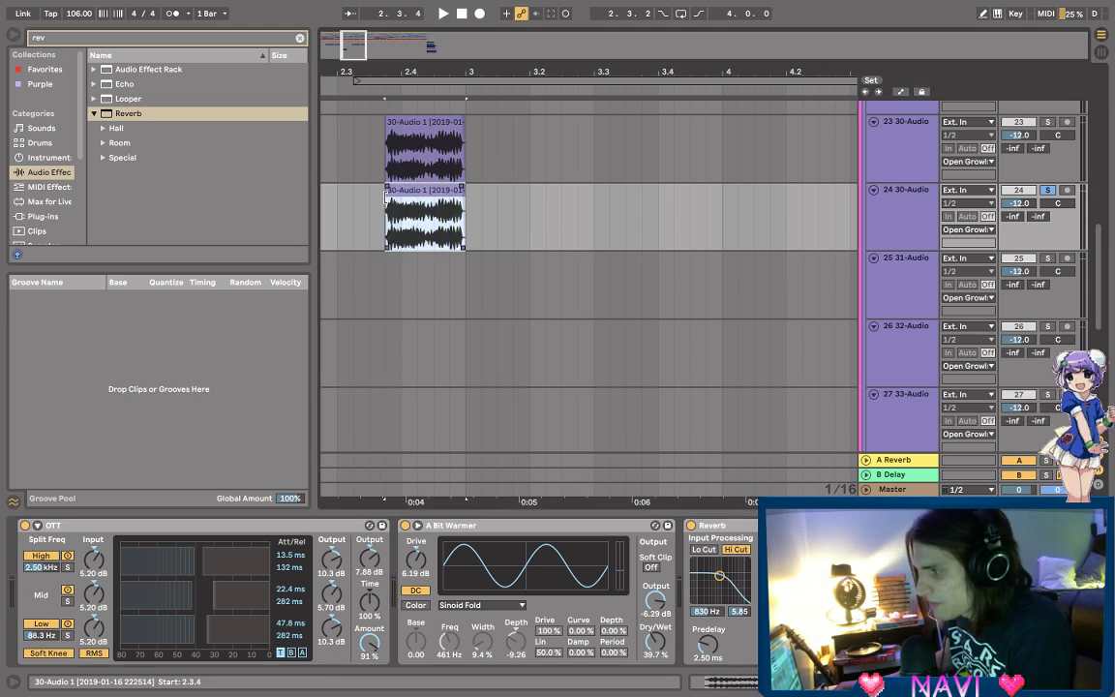
key("space")
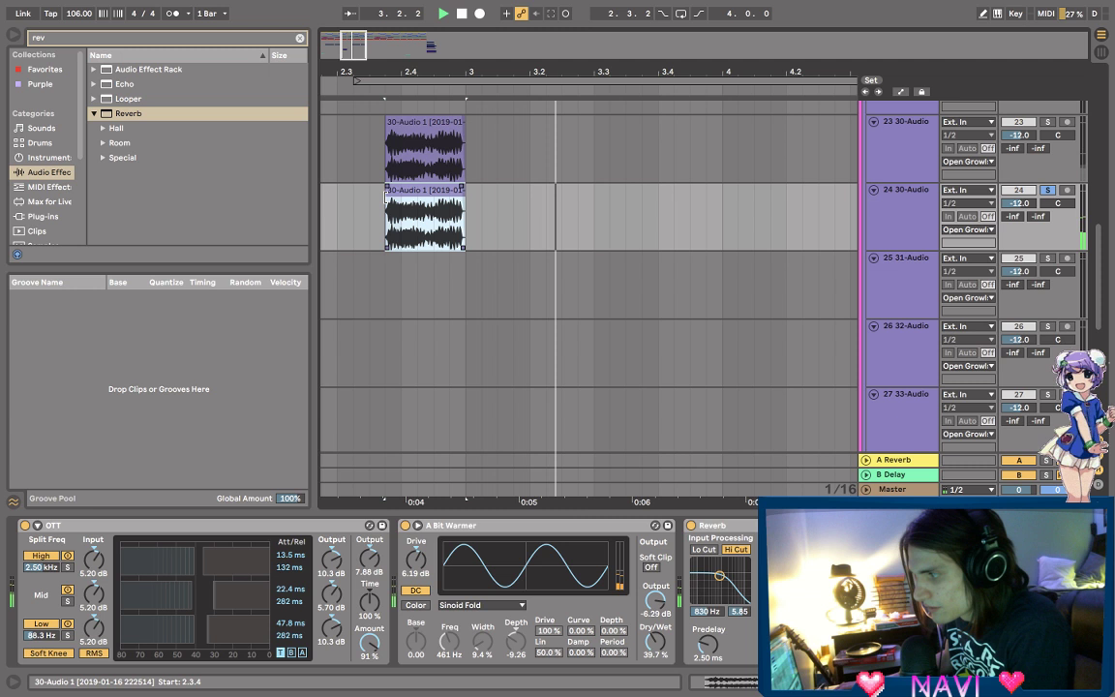
key("space")
left_click_drag(386, 197, 403, 198)
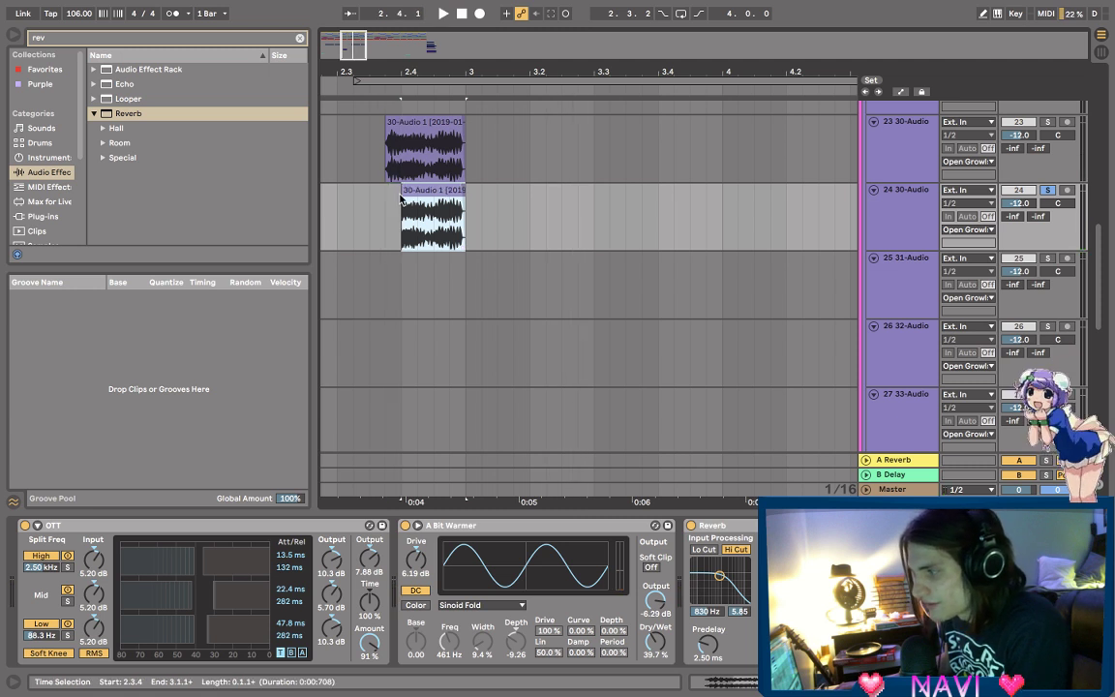
key("space")
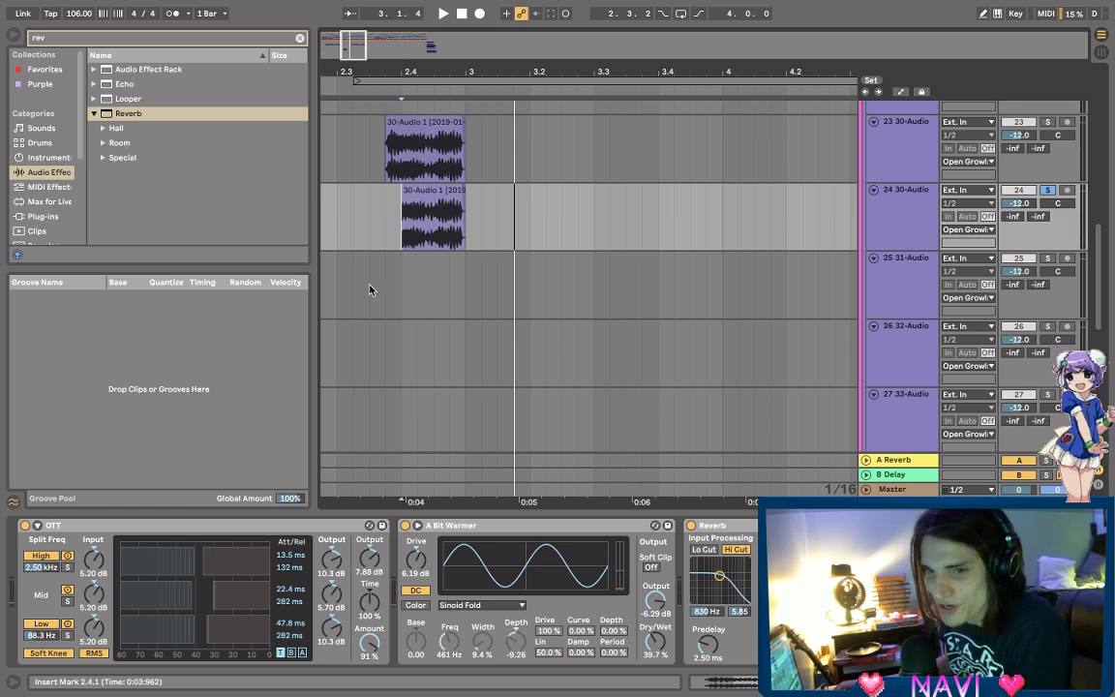
key("space")
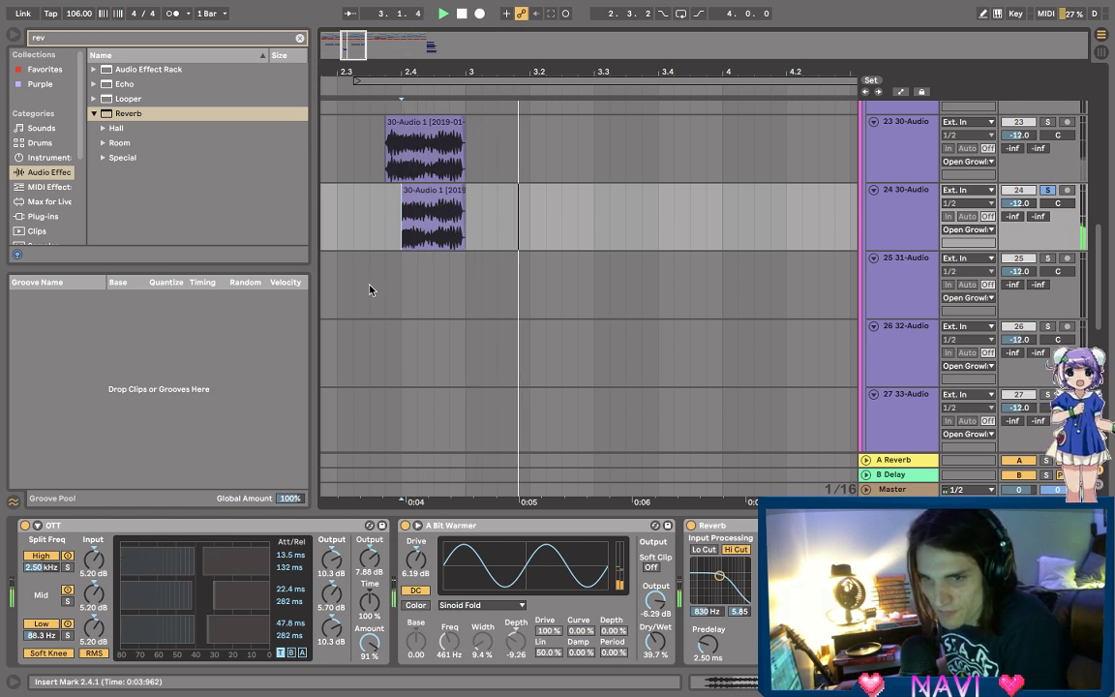
left_click(410, 206)
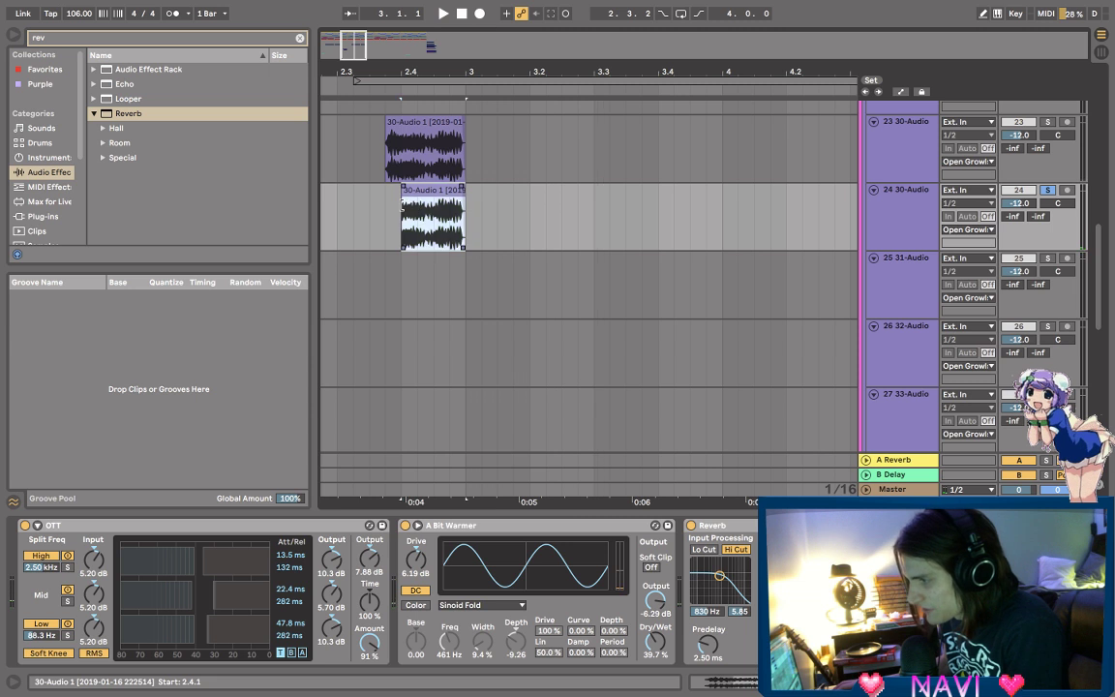
left_click_drag(403, 205, 383, 203)
key("space")
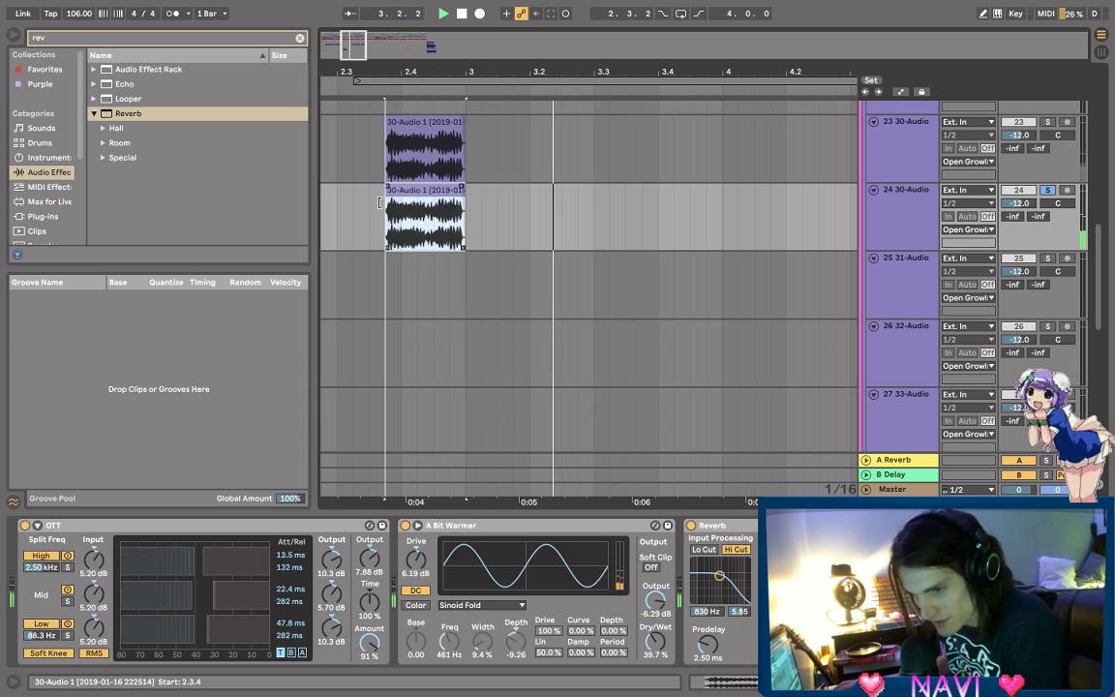
key("space")
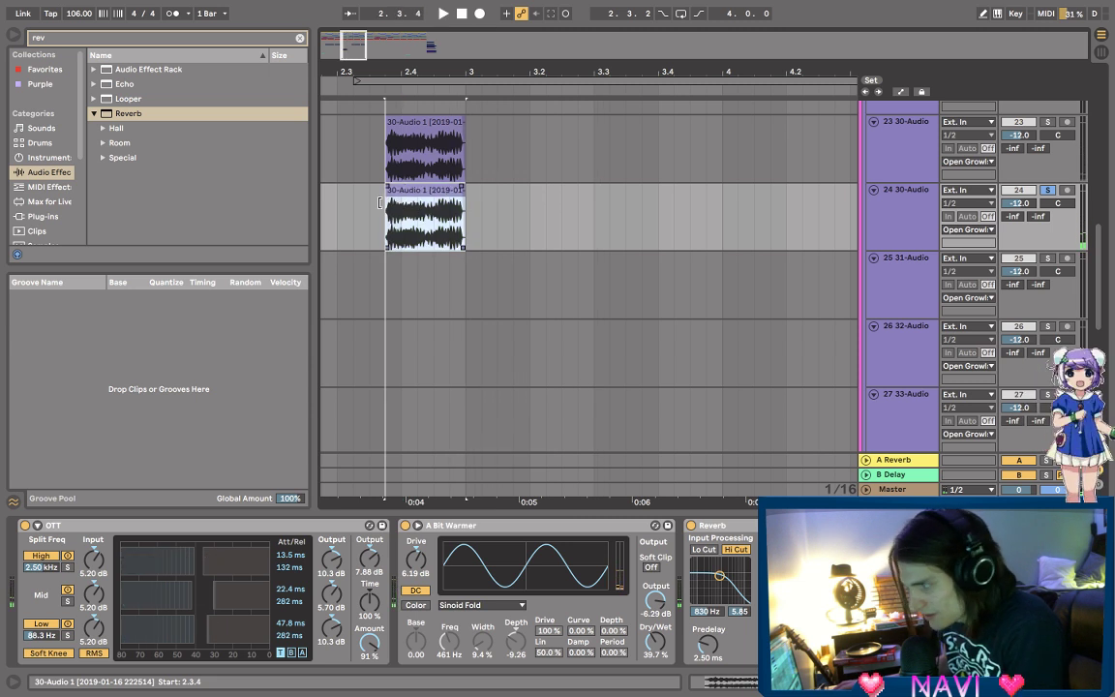
left_click_drag(379, 202, 401, 202)
- Enable the Reverb's Lo Cut and set its input filter to 1.24 kHz and 7.23 while auditioning track 24 from 2.4.1
key("space")
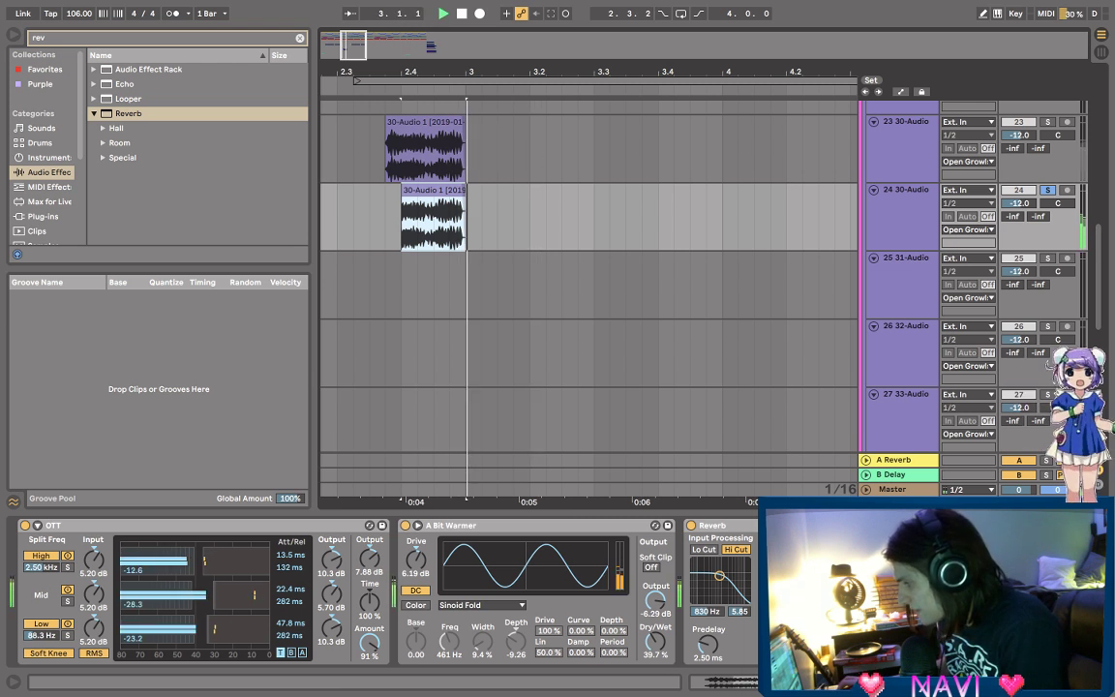
key("space")
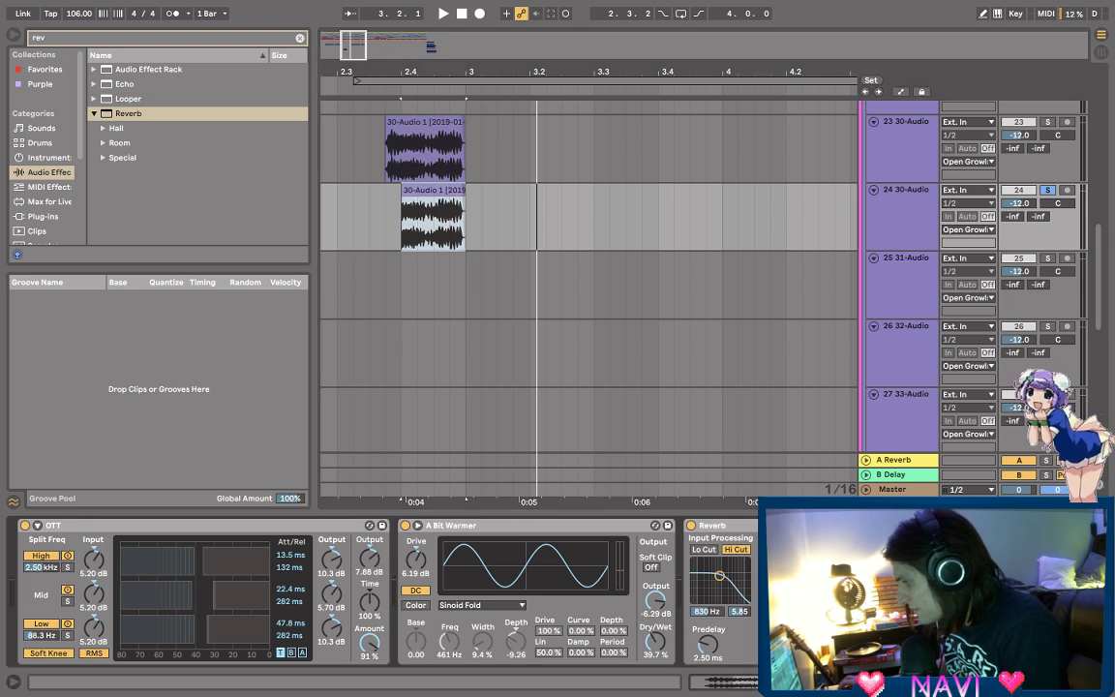
key("space")
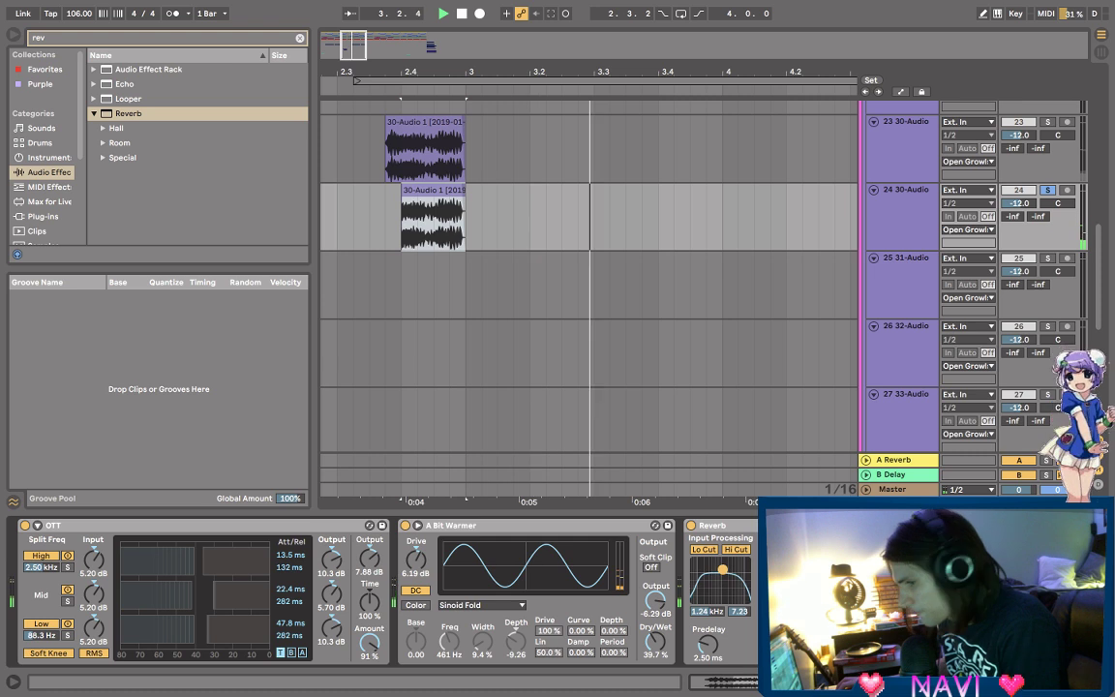
key("space")
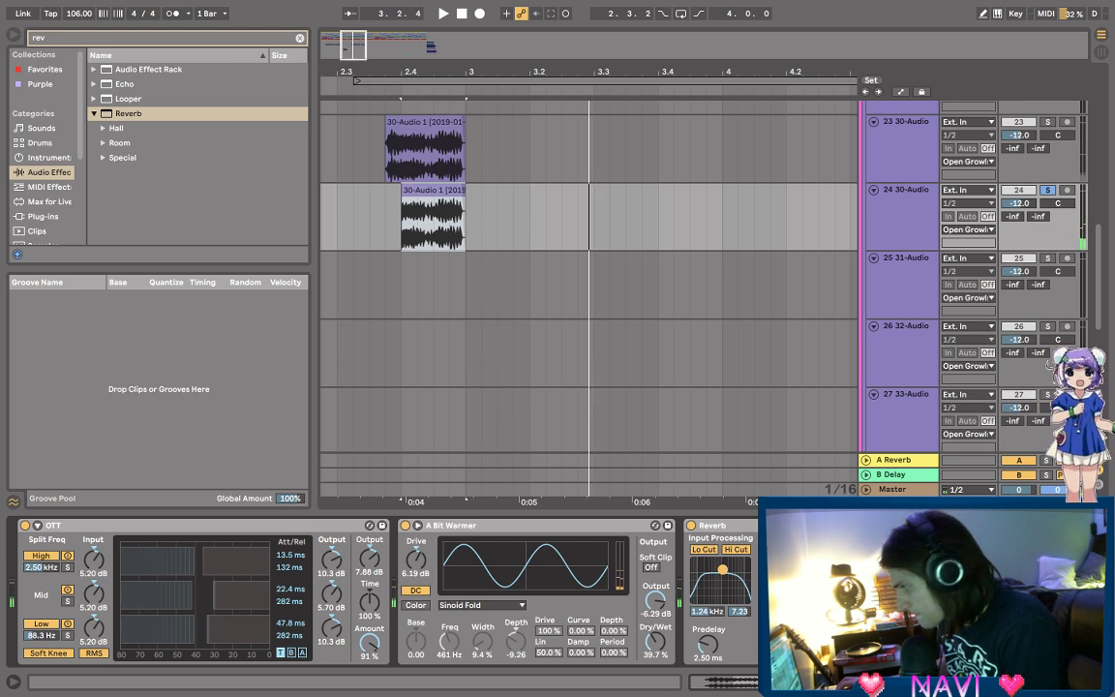
key("space")
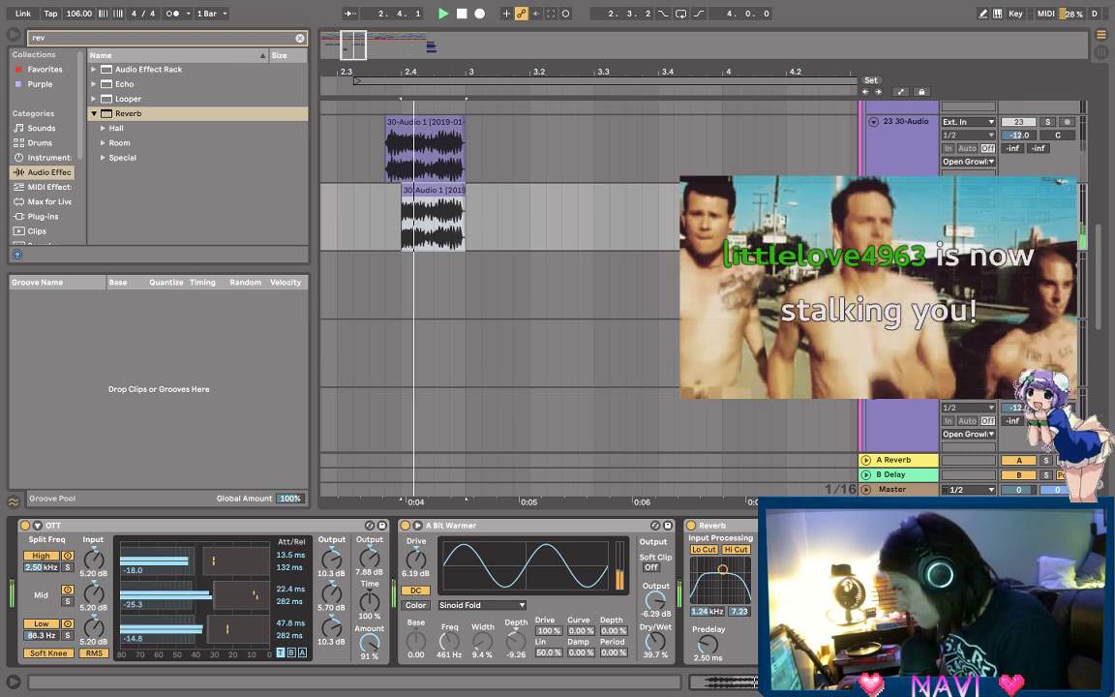
key("space")
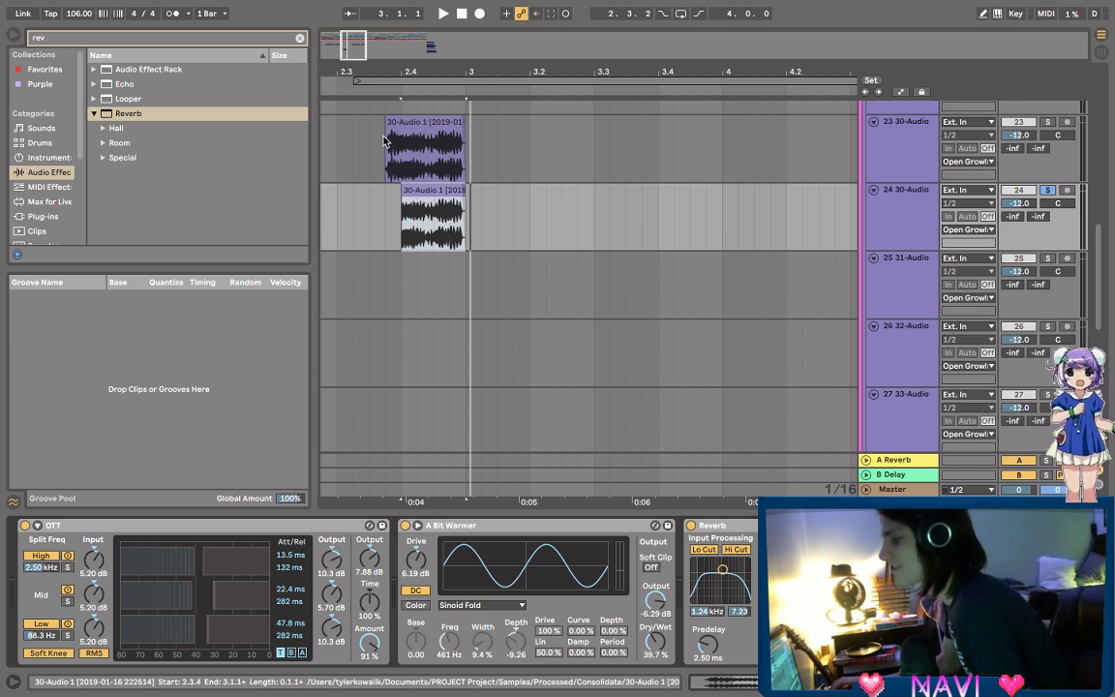
- Replay track 24 from 2.4.1, then set the Reverb's input filter to 868 Hz and 7.41 and its predelay to 1.16 ms
scroll(418, 179, "up", 1)
left_click(393, 209)
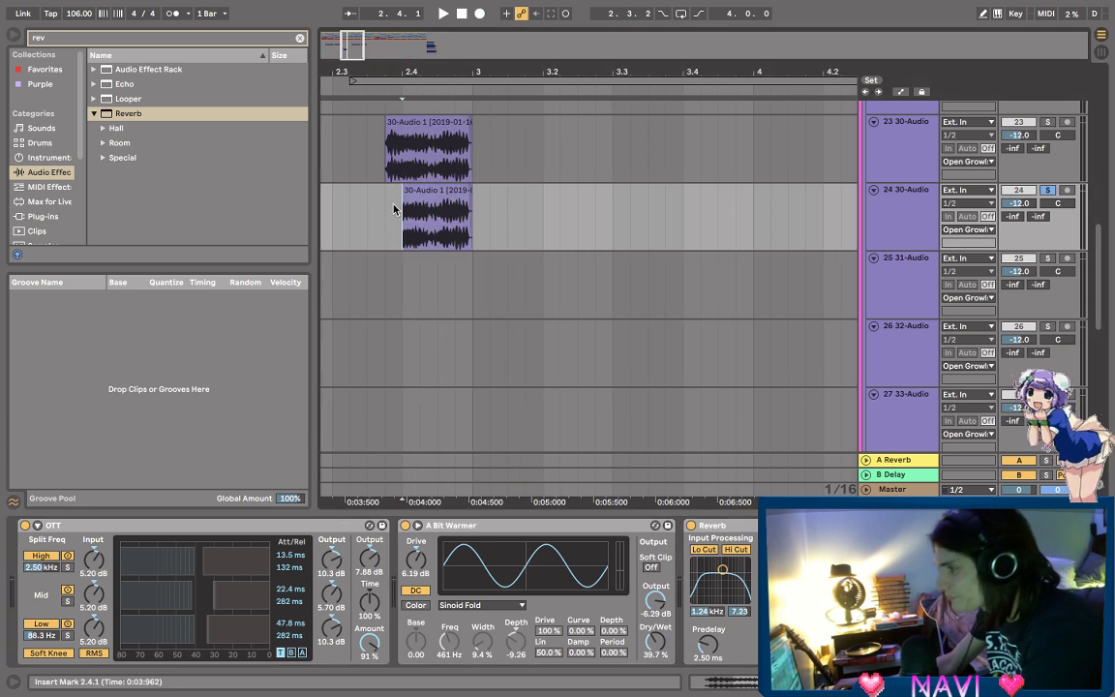
key("space")
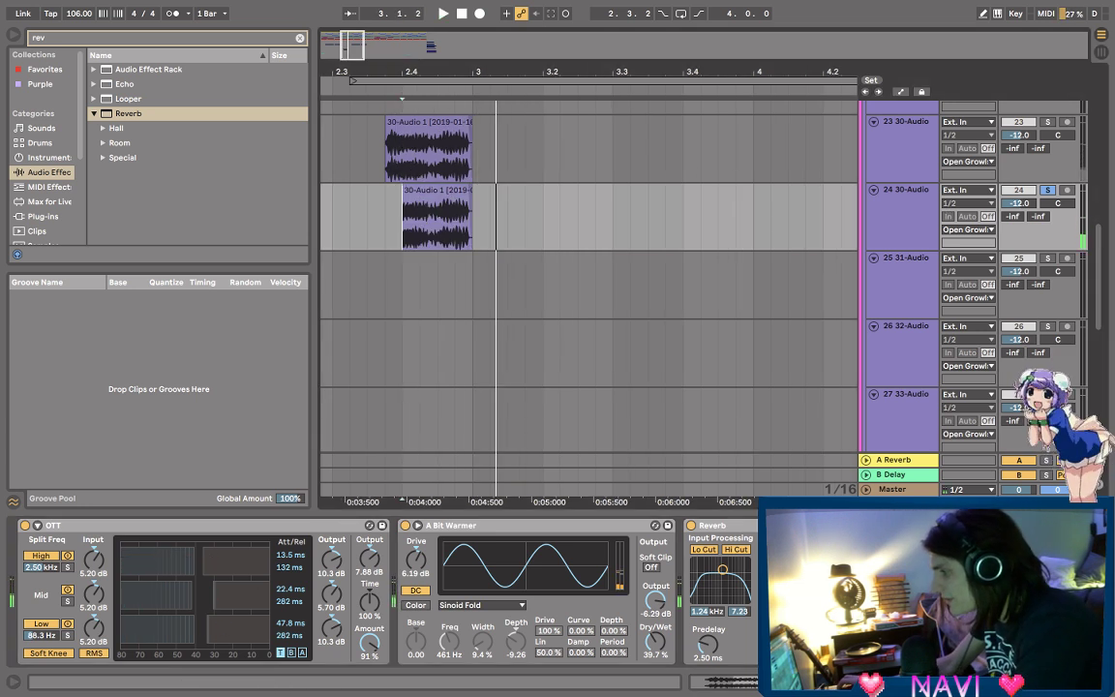
scroll(387, 590, "right", 2)
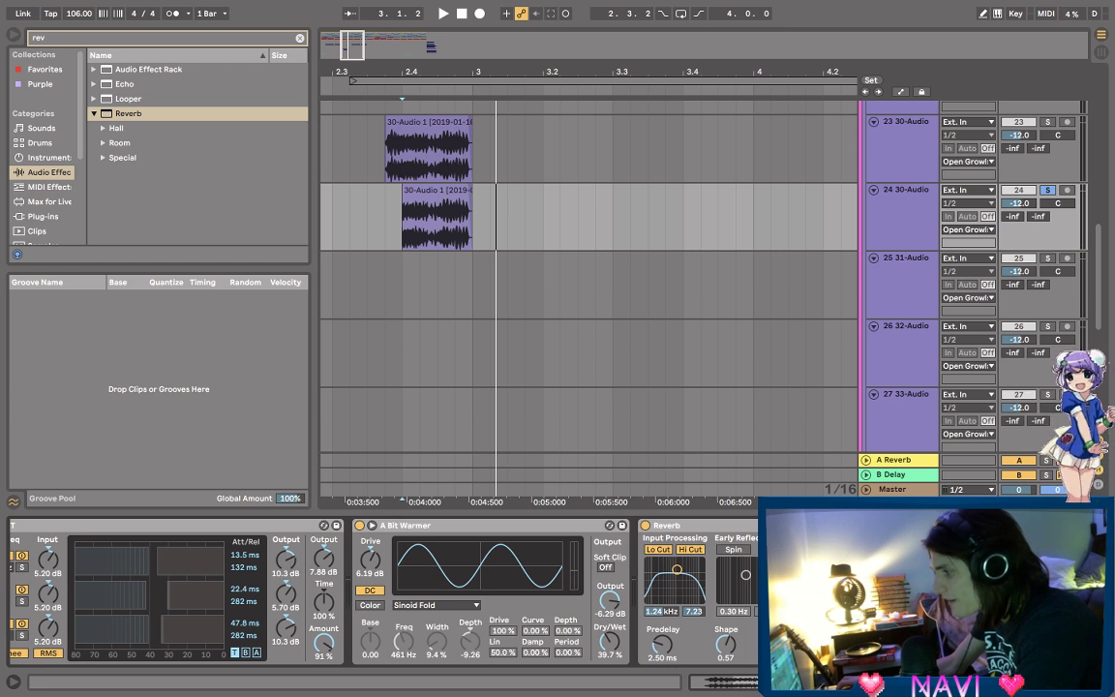
left_click_drag(686, 577, 681, 575)
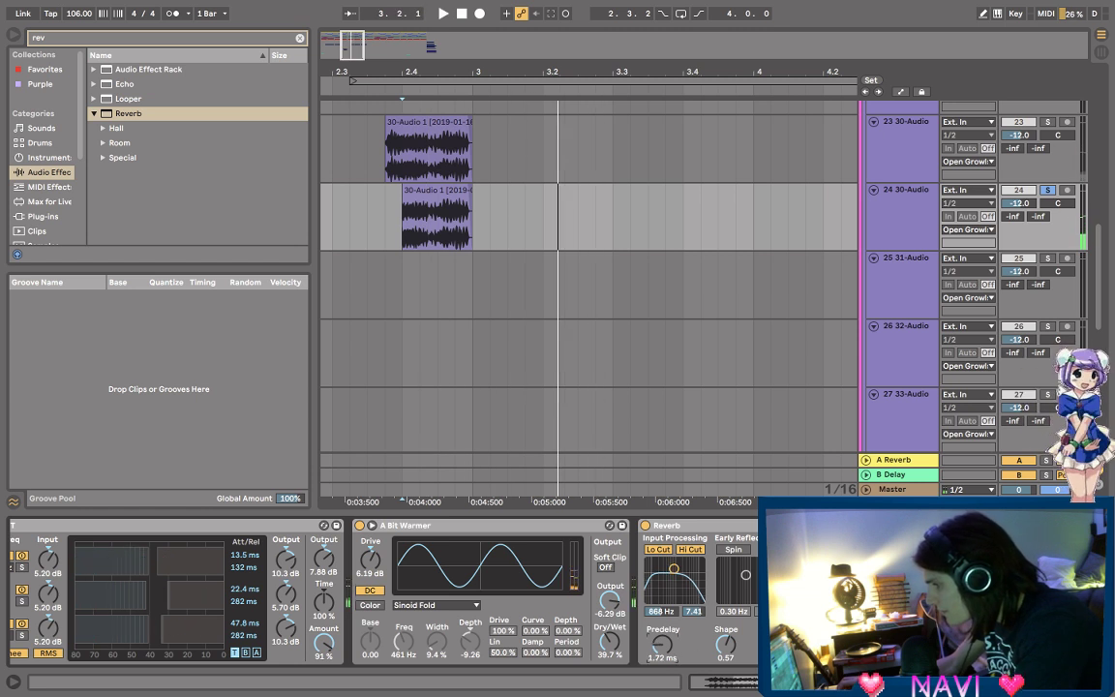
left_click_drag(675, 657, 675, 668)
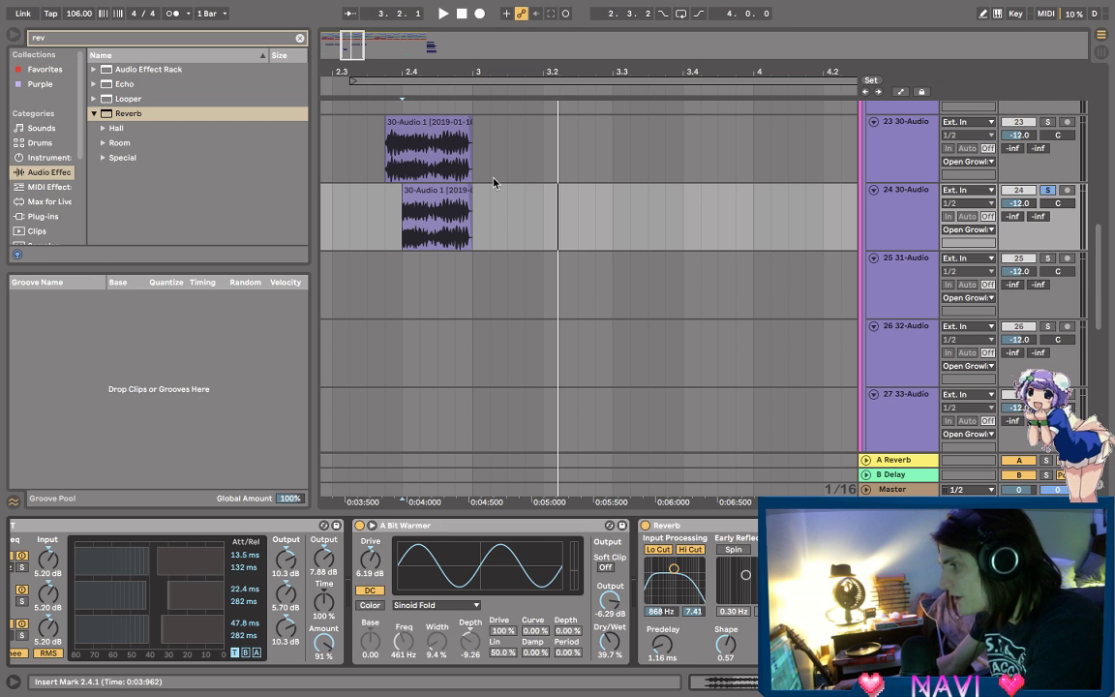
- Search the audio effects for "com", add Compressor after Reverb on track 24, and choose 23-30-Audio 1 as its sidechain source
left_click(49, 39)
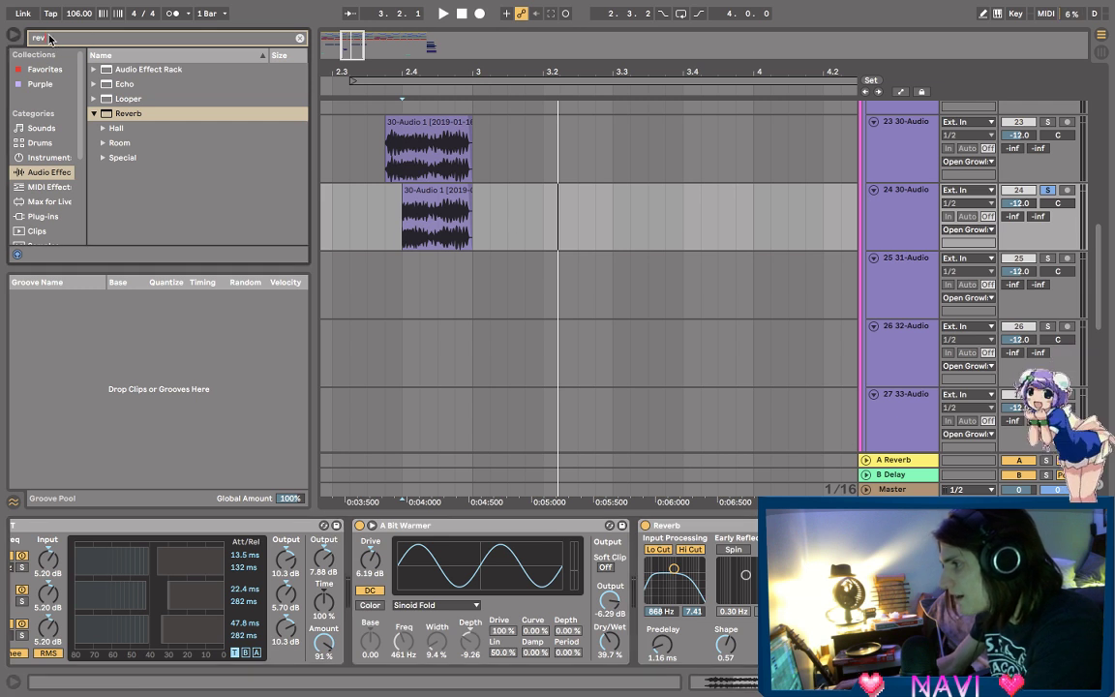
key("BackSpace")
key("BackSpace")
key("BackSpace")
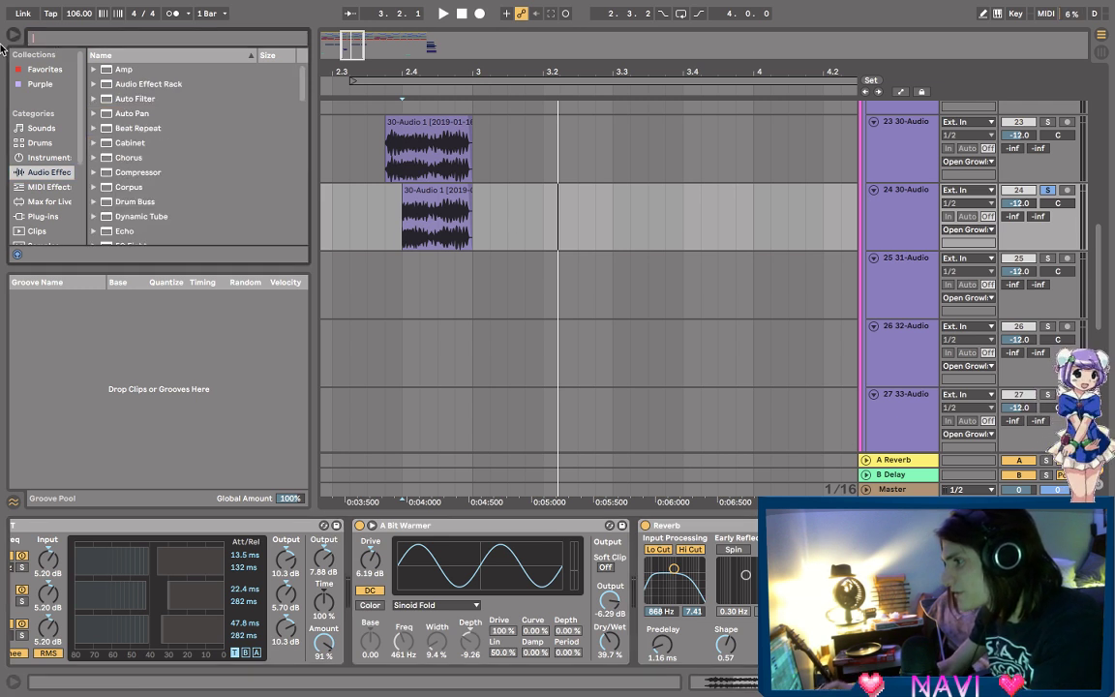
type("com")
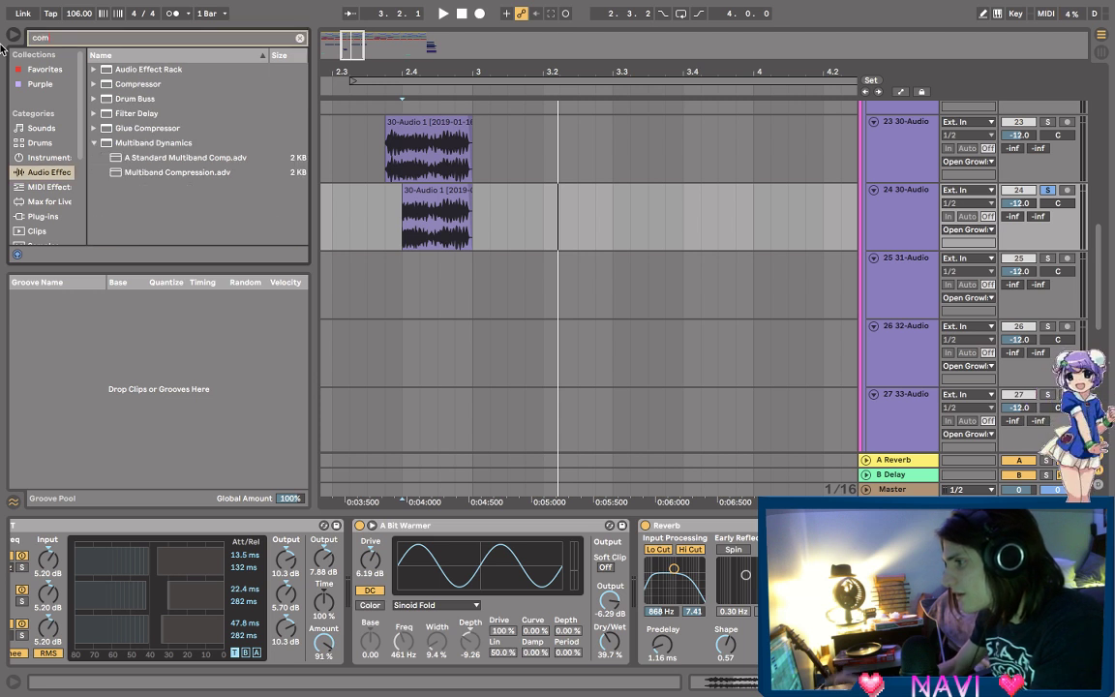
left_click(128, 84)
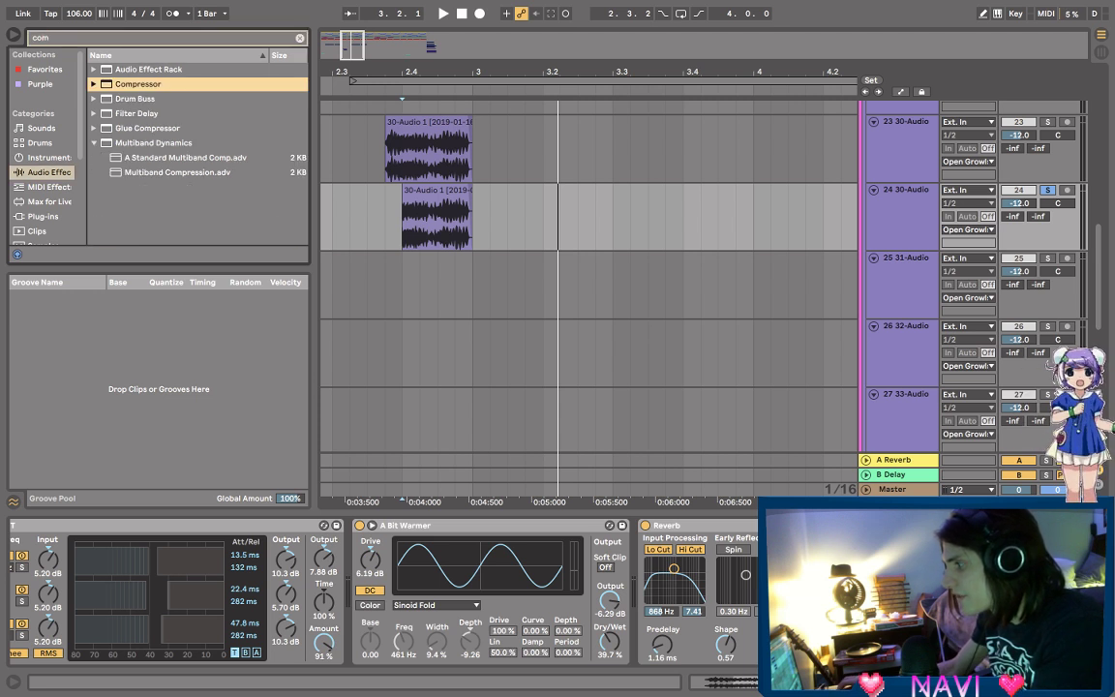
key("Return")
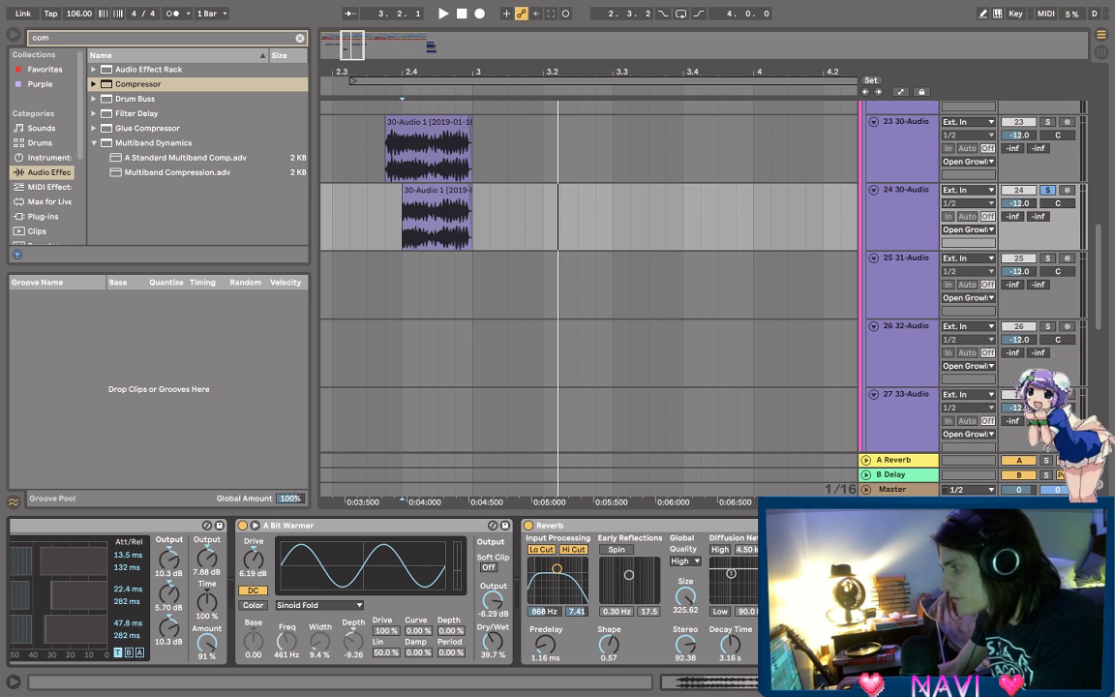
left_click(944, 565)
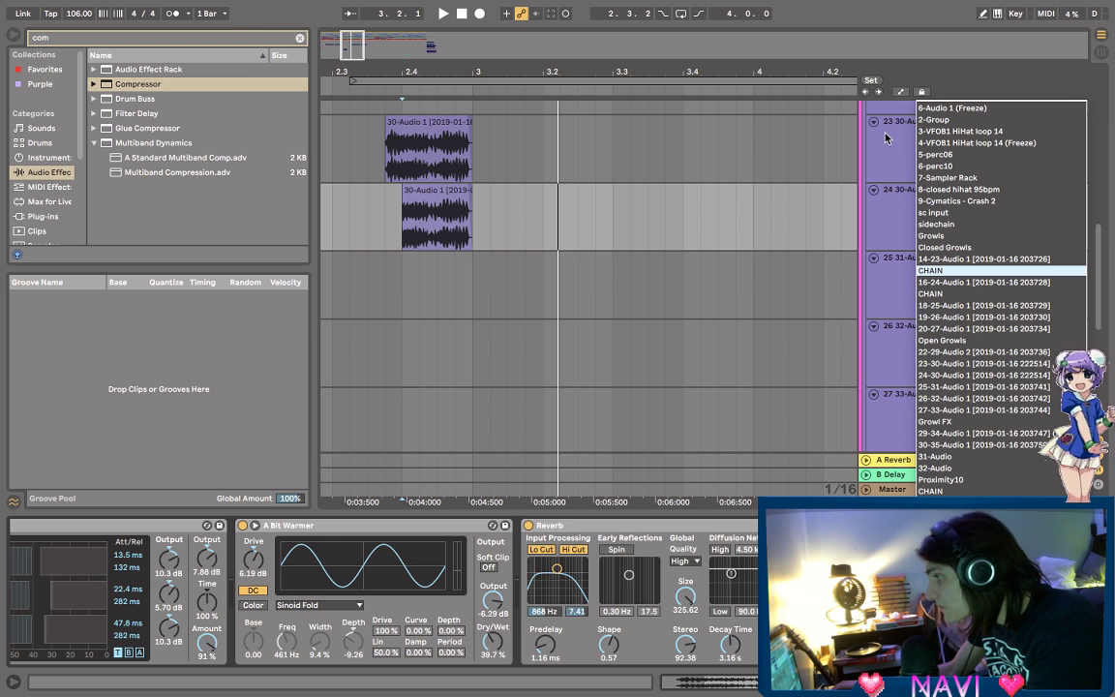
left_click(950, 365)
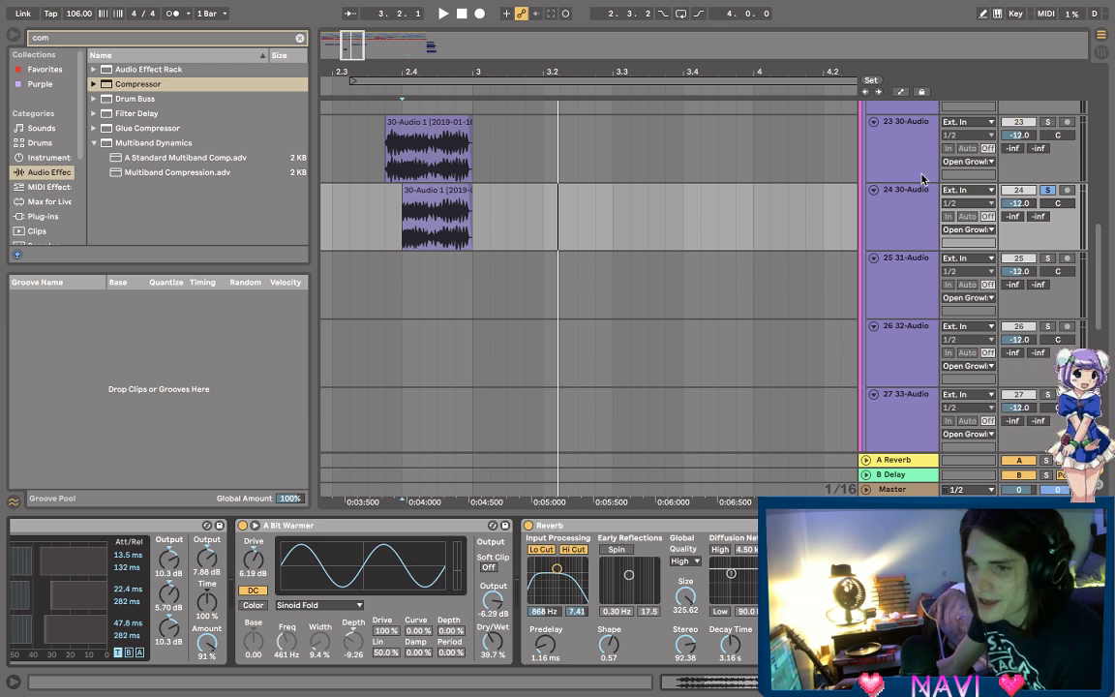
- Audition soloed track 24 repeatedly from 2.3.4 to judge how the sidechained Compressor ducks the reverb
left_click(385, 224)
key("space")
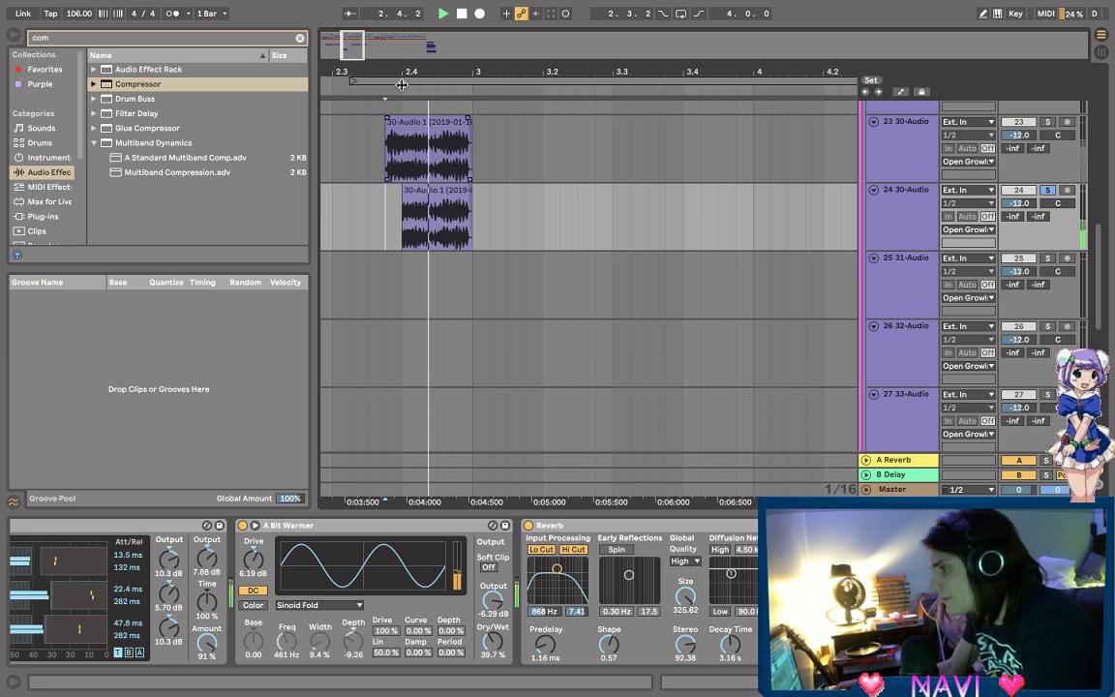
left_click_drag(402, 86, 401, 121)
key("space")
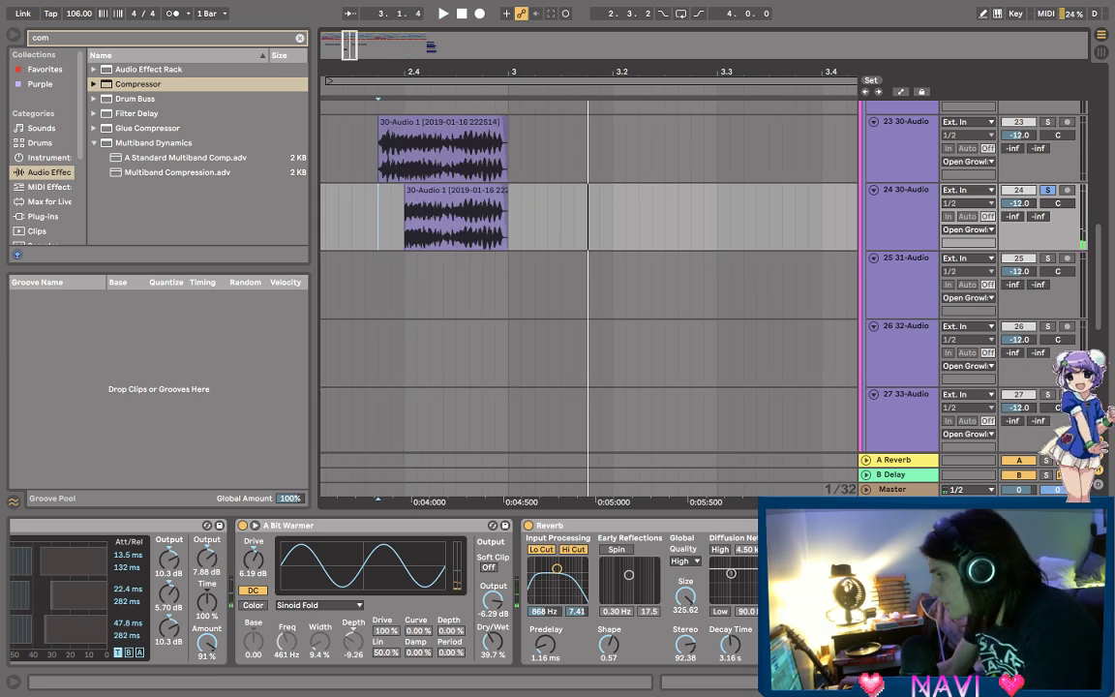
key("Return")
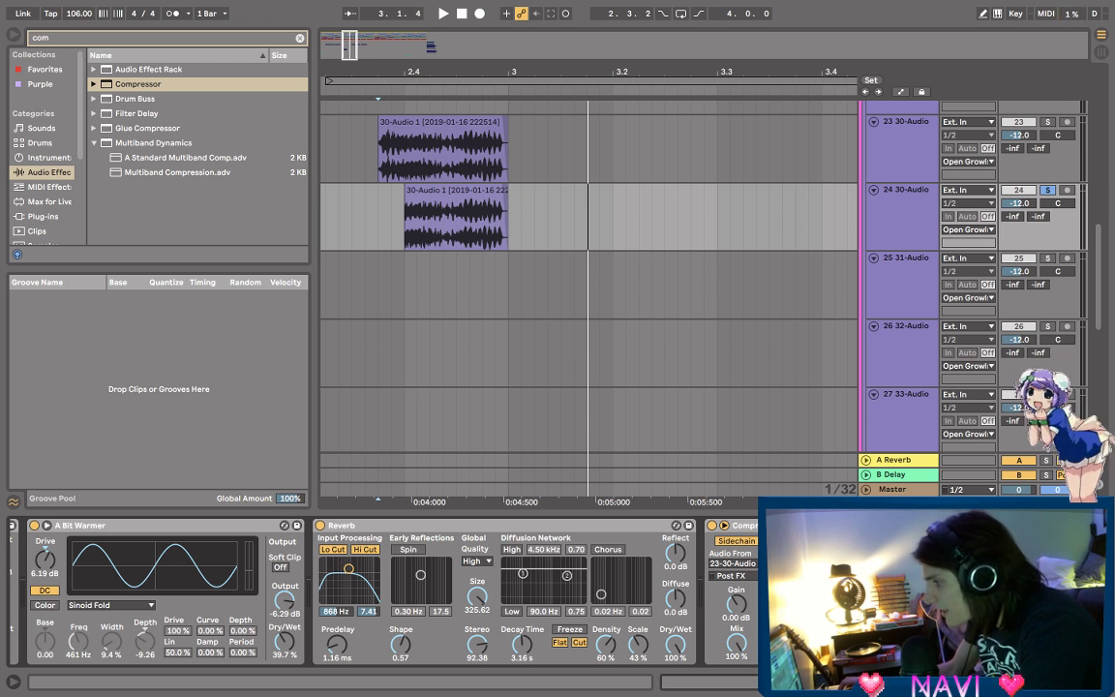
key("space")
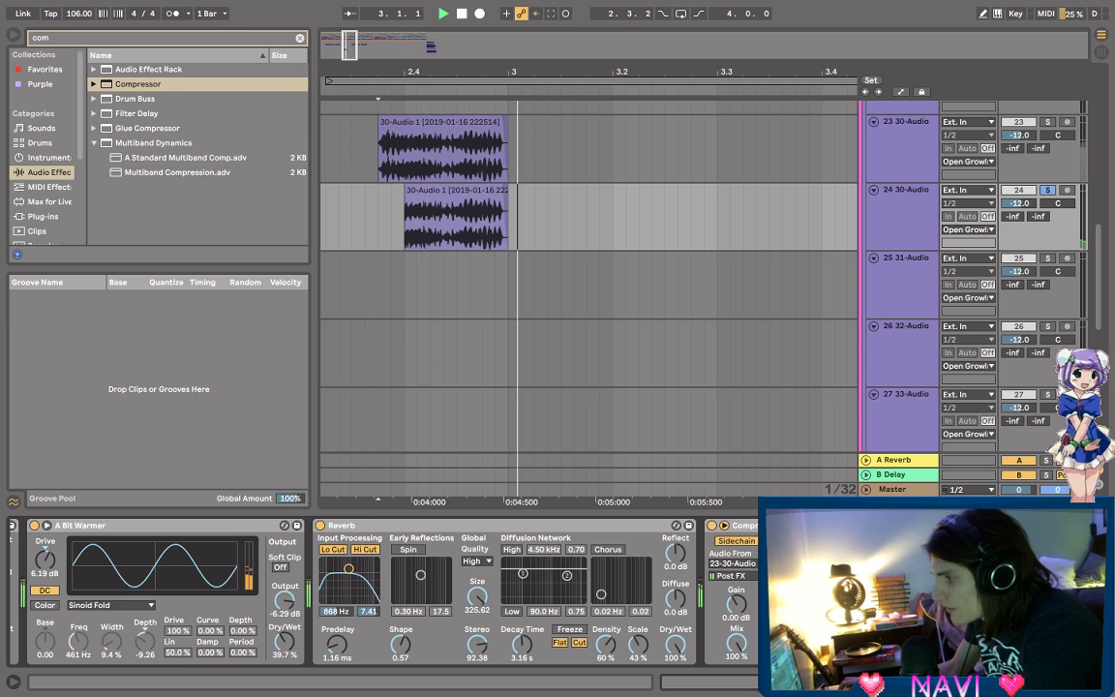
key("space")
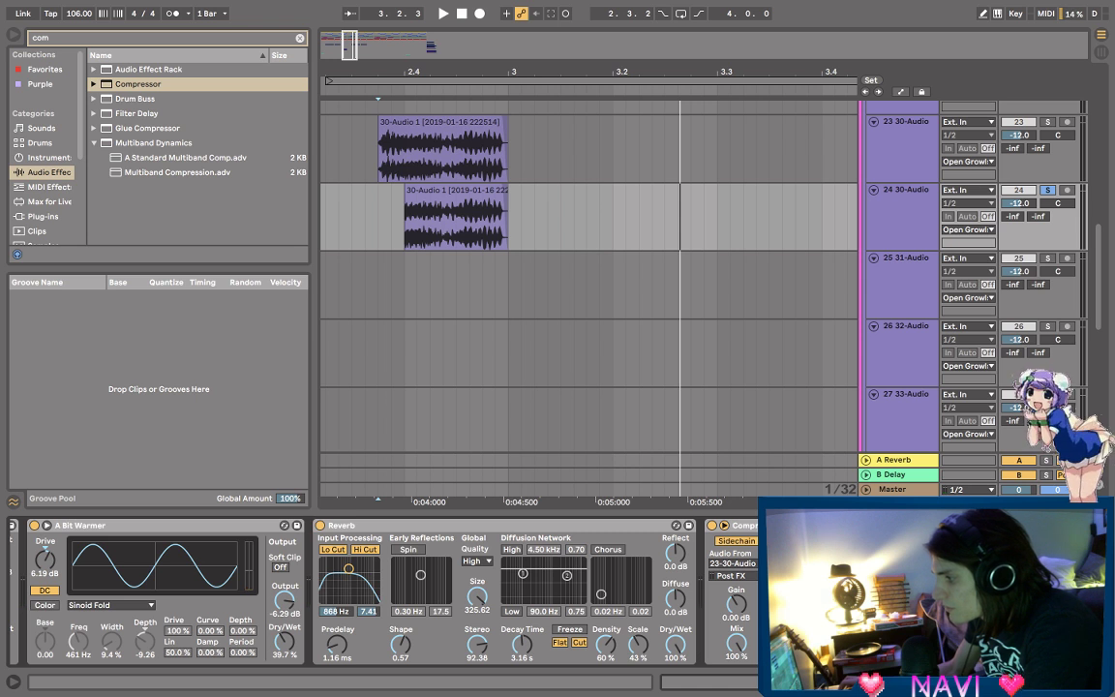
key("space")
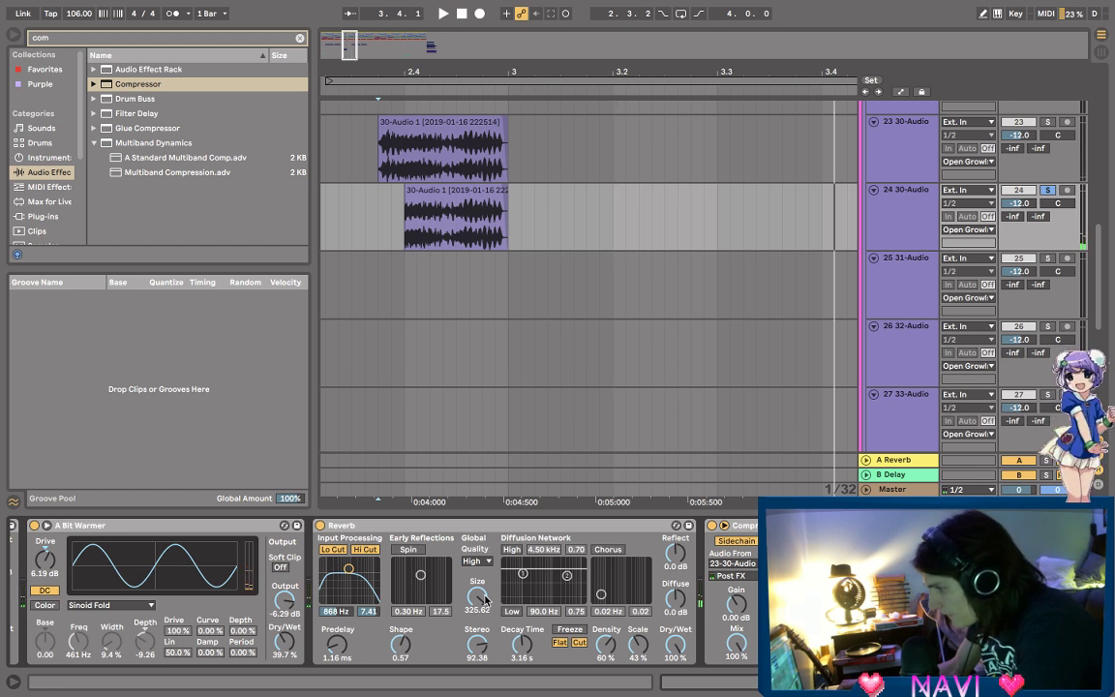
key("space")
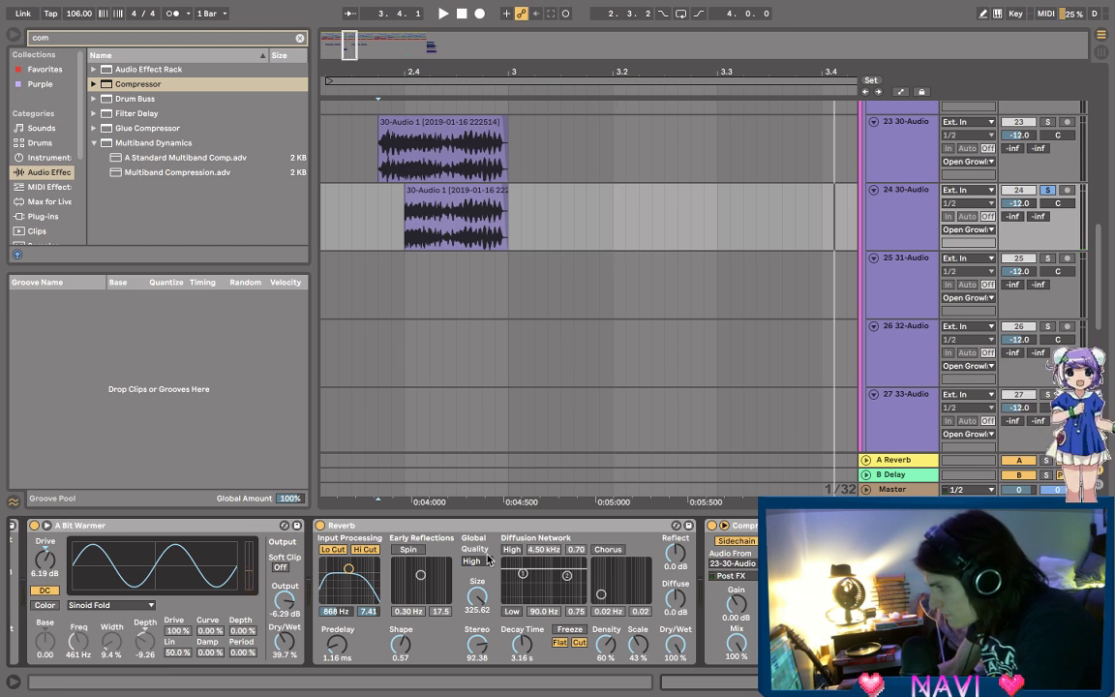
- Enable the Reverb's Chorus on track 24 and set it to 0.08 Hz and 0.54 during playback
left_click(608, 549)
key("space")
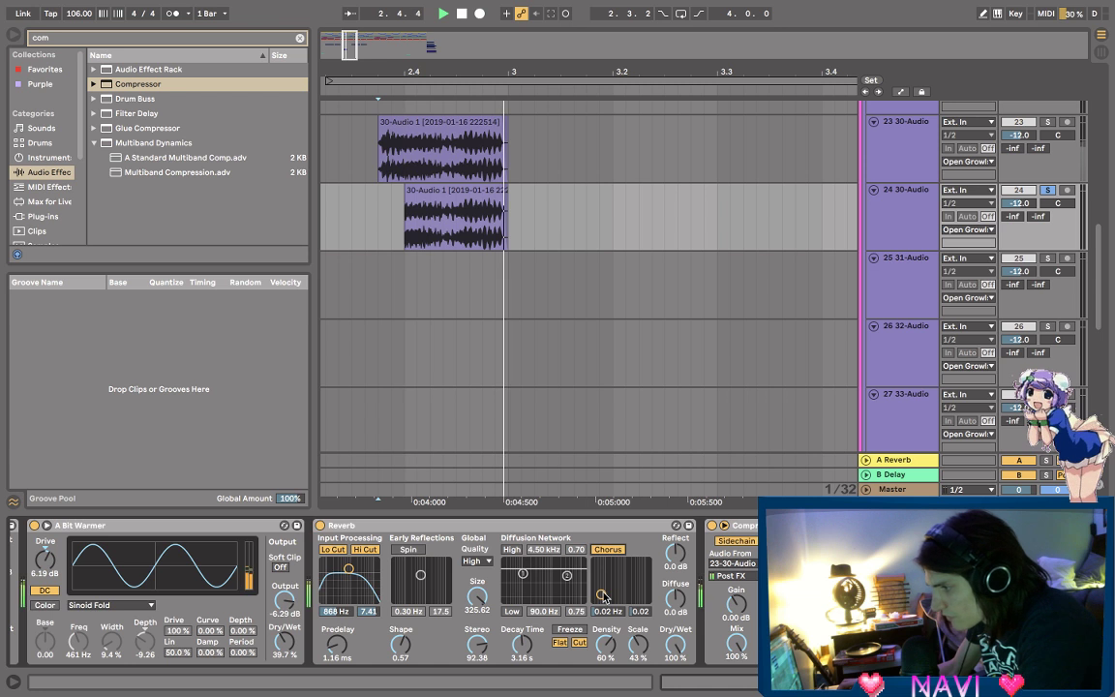
mouse_move(603, 596)
left_mouse_down()
mouse_move(624, 584)
mouse_move(609, 573)
left_mouse_up()
- Unsolo track 24 and set its volume to -13.3 dB while auditioning the full mix, including from the start of the song
left_click(1048, 191)
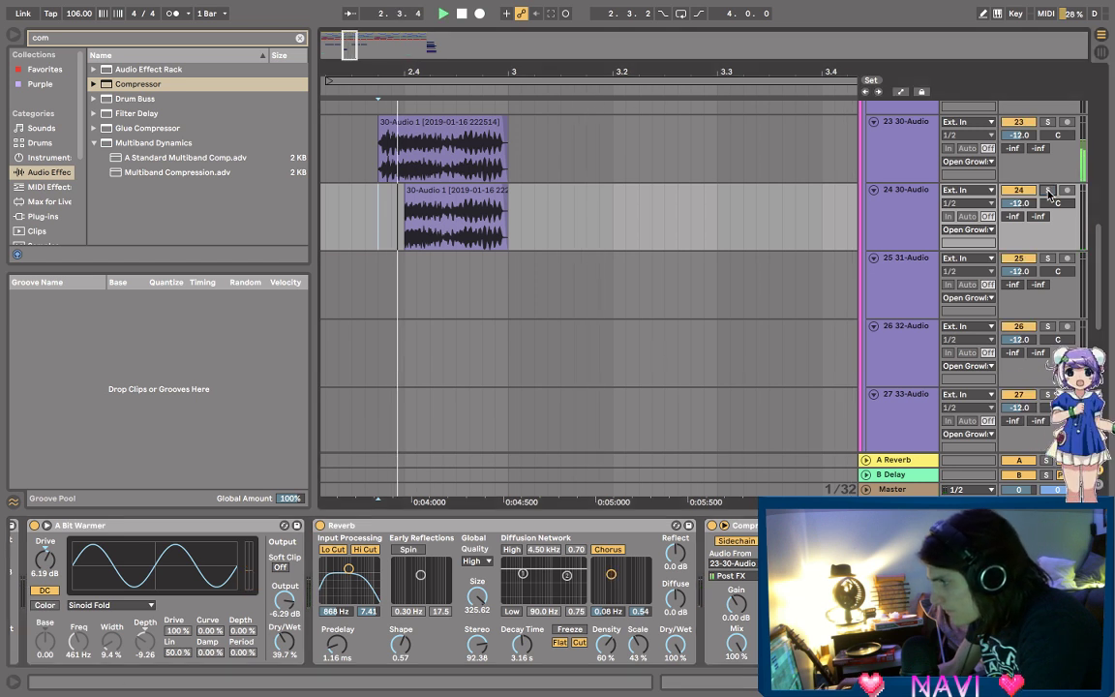
left_click_drag(598, 83, 598, 71)
left_click_drag(1019, 203, 1018, 209)
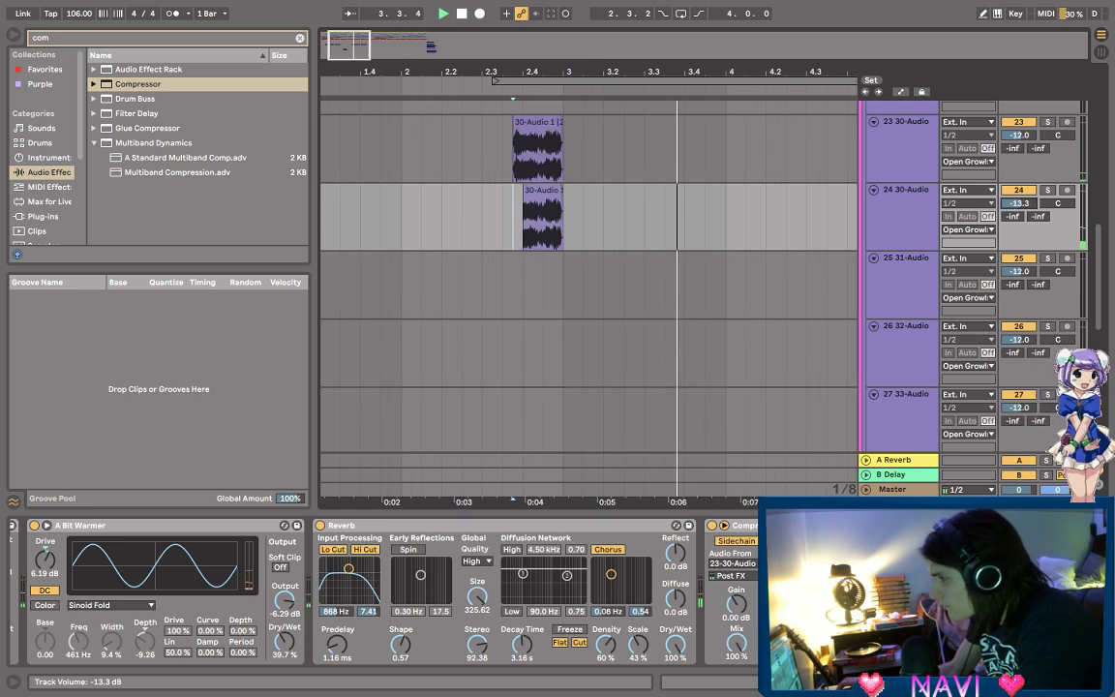
key("minus")
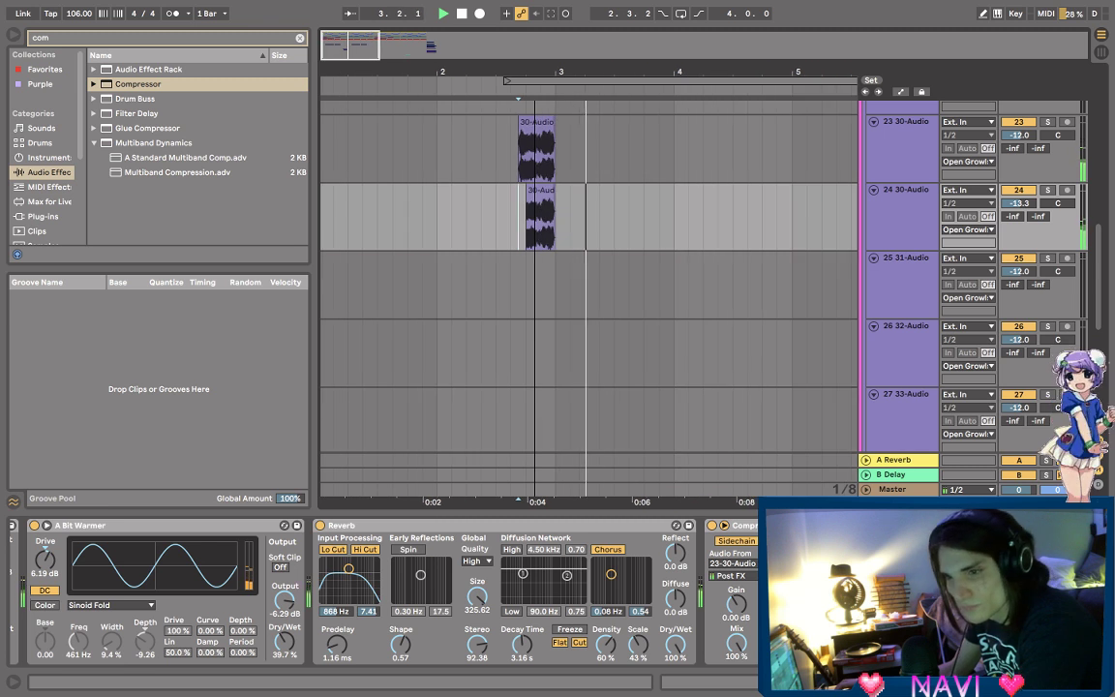
key("minus")
key("space")
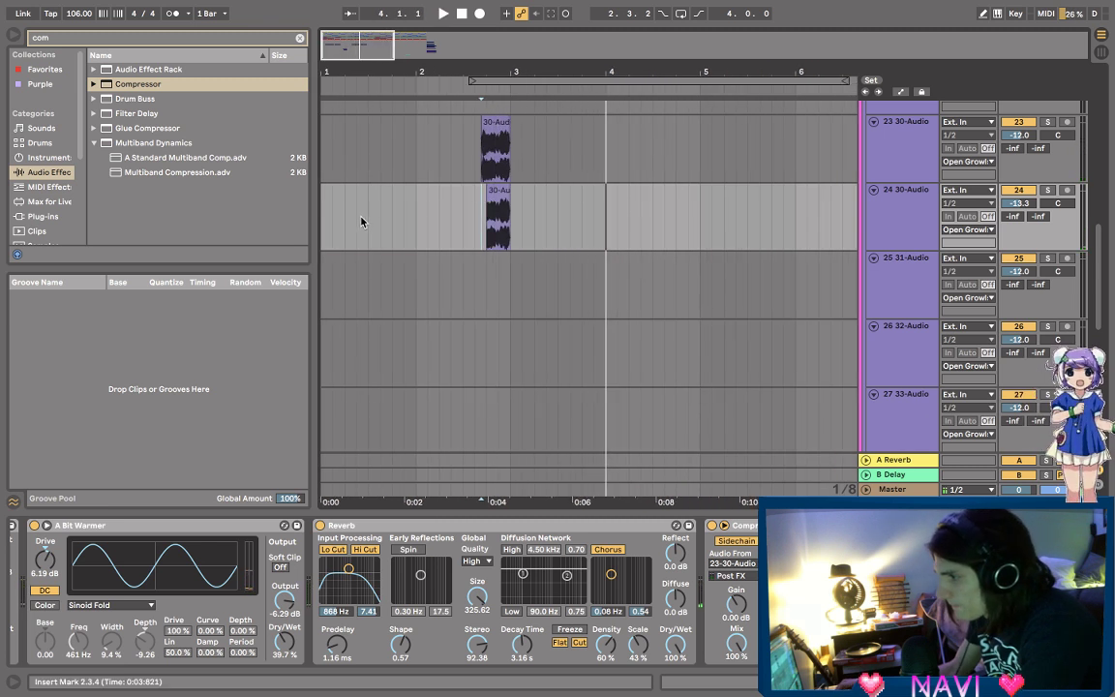
left_click(331, 213)
key("space")
key("minus")
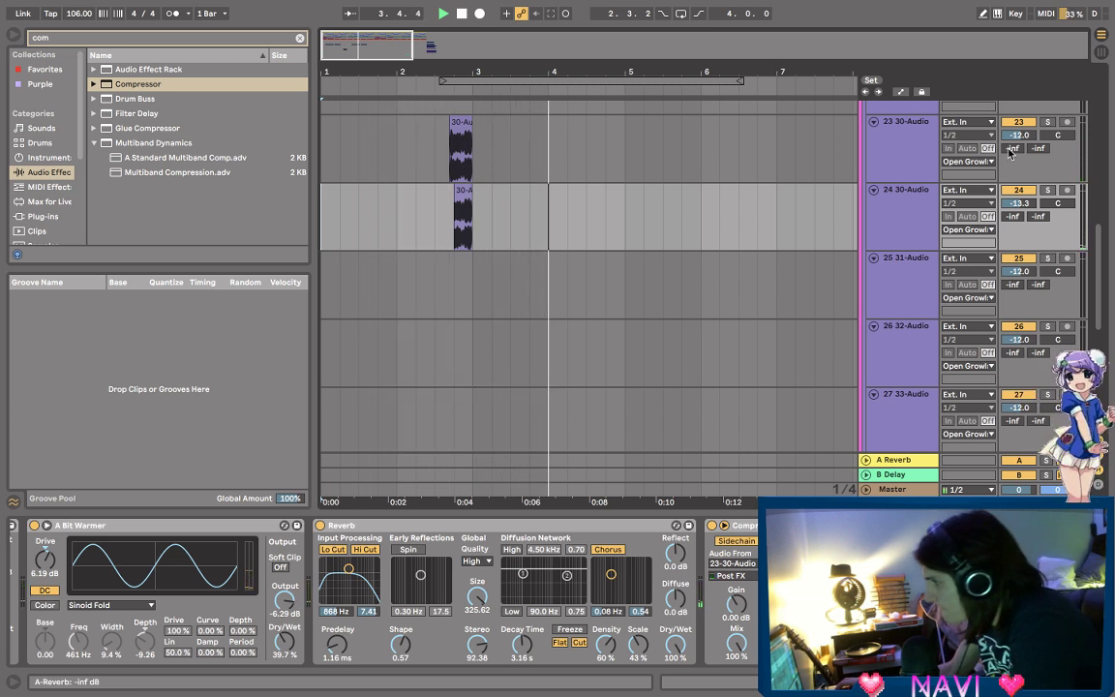
- On track 23, set OTT's Amount to 98 % and Output to 9.10 dB, and A Bit Warmer's Dry/Wet to 50.0 %
left_click(964, 138)
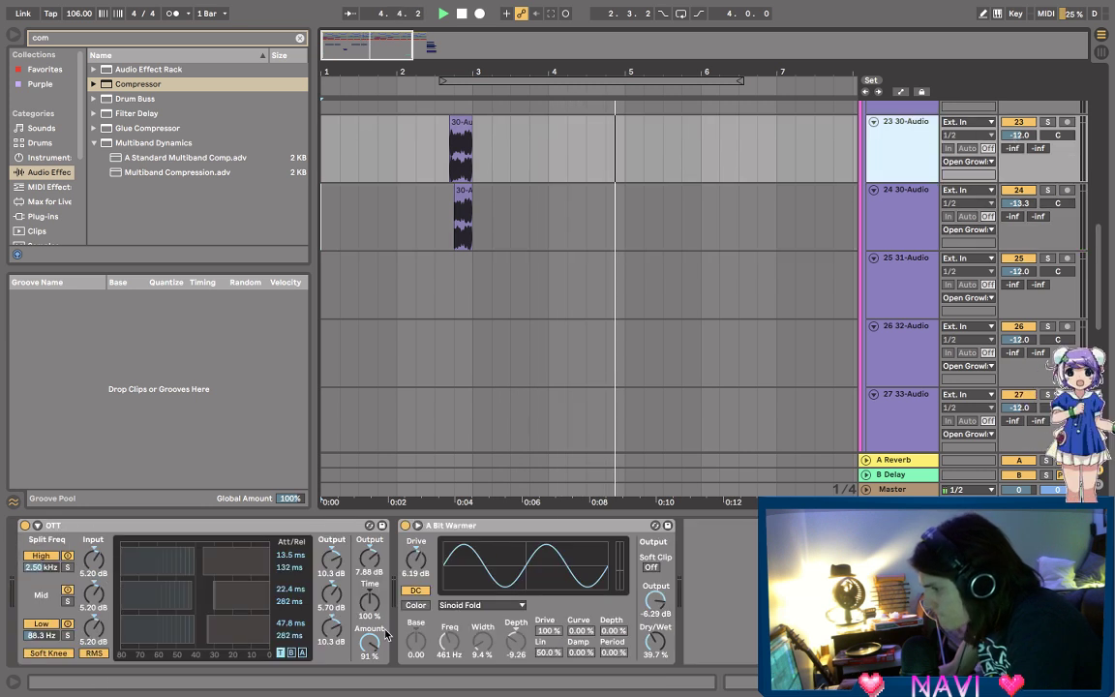
left_click_drag(369, 642, 369, 635)
key("space")
key("space")
left_click_drag(369, 558, 369, 553)
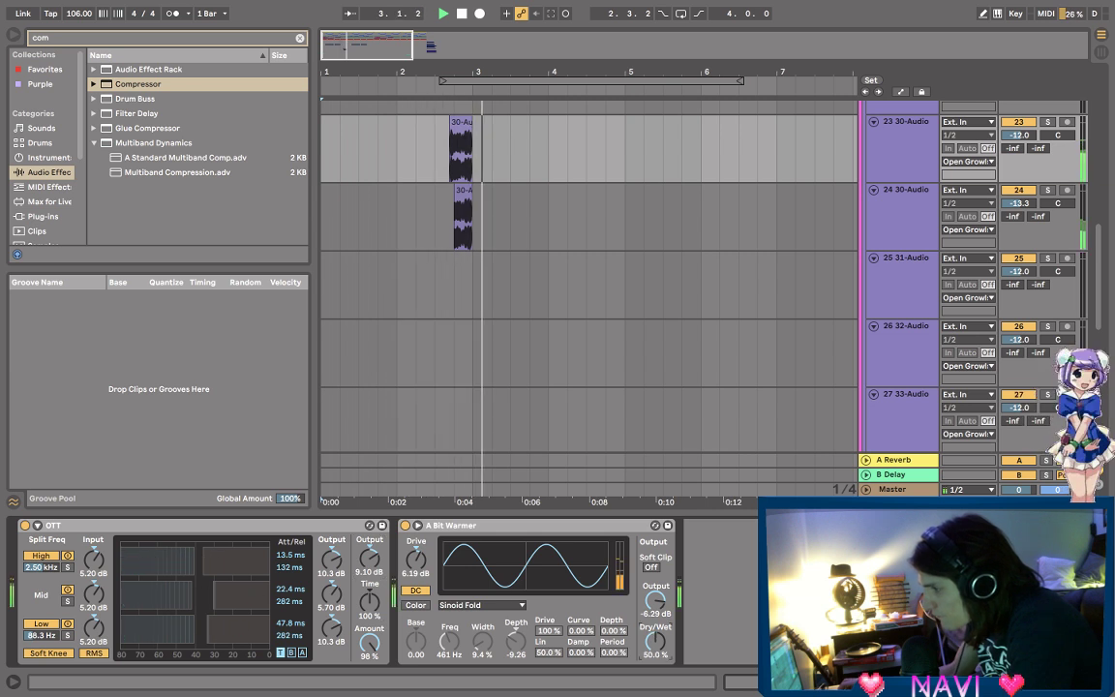
- Set track 23's volume to -9.6 dB while auditioning the mix from 2.3.1
left_click_drag(1016, 137, 1016, 128)
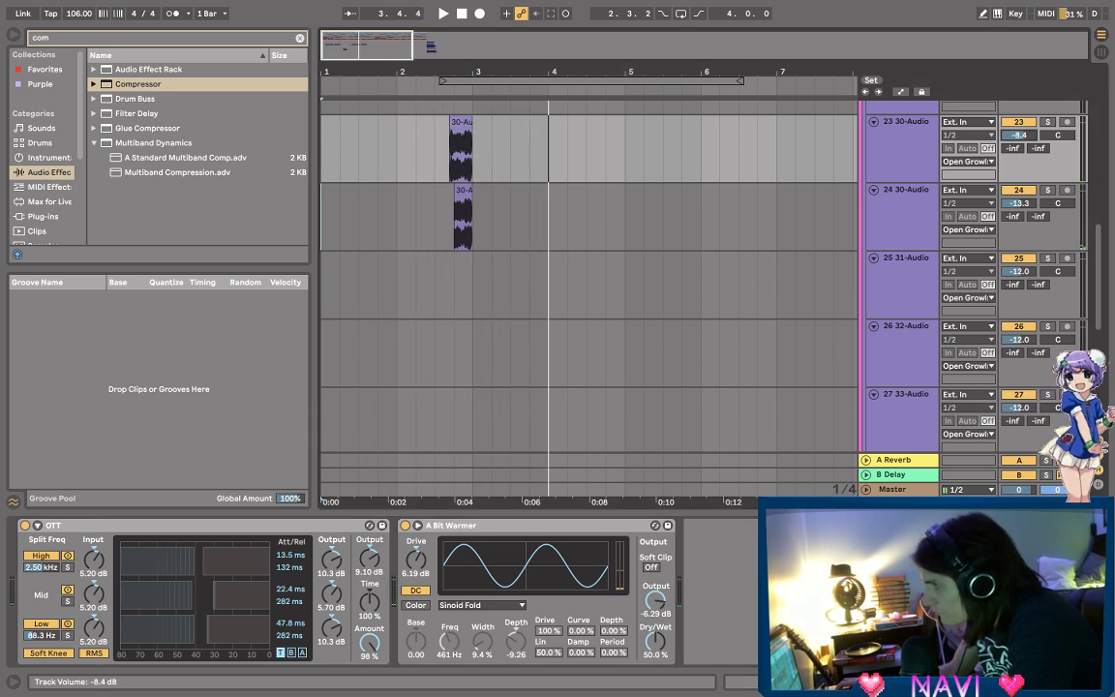
key("space")
key("space")
left_click(435, 101)
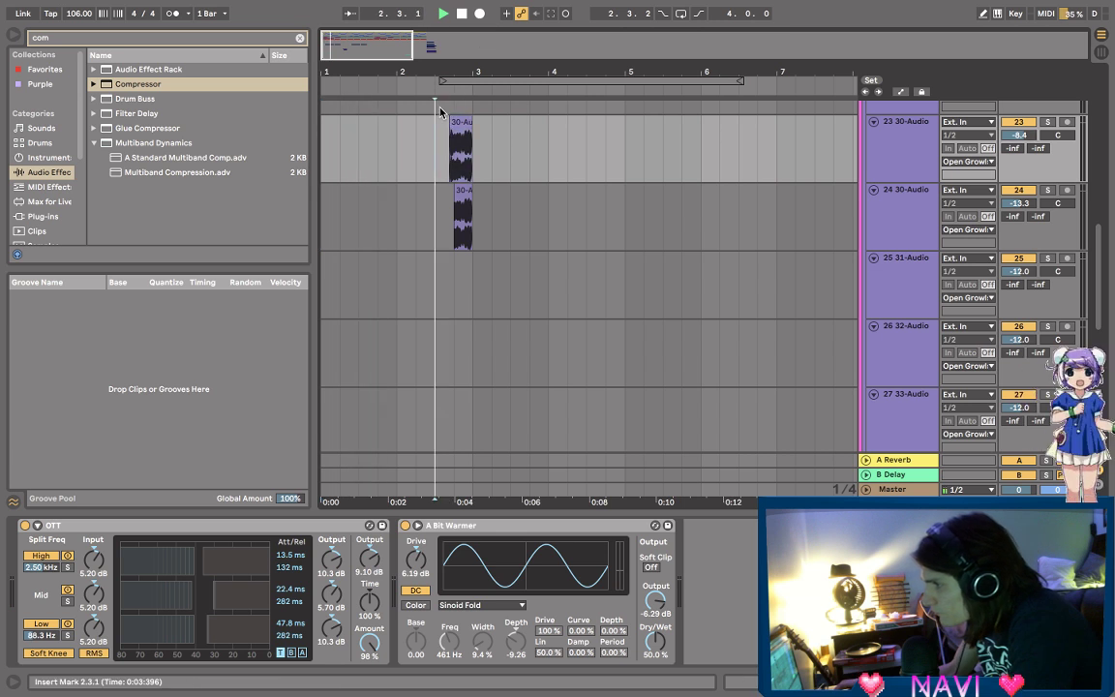
key("space")
key("space")
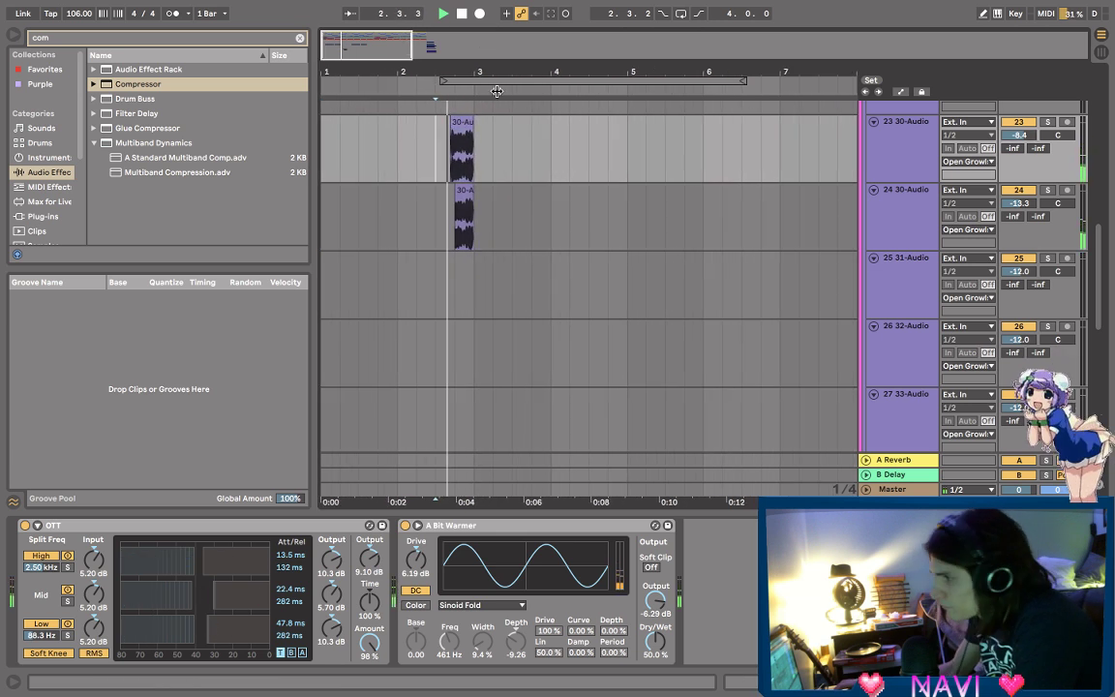
left_click_drag(1022, 135, 1022, 140)
key("space")
key("space")
key("space")
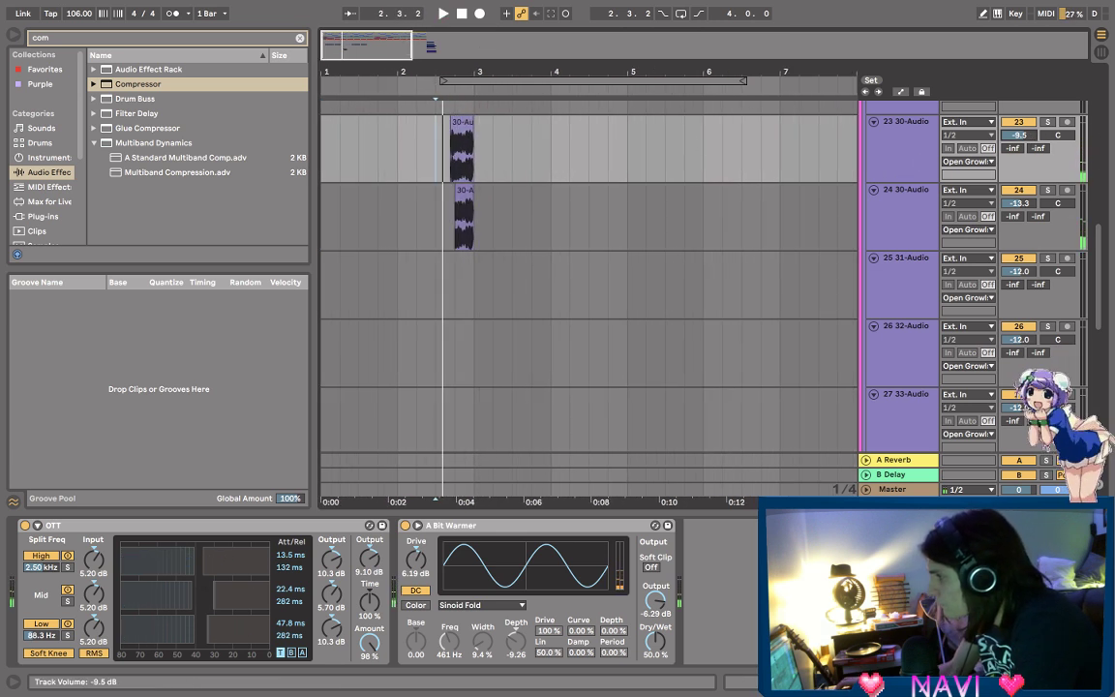
key("space")
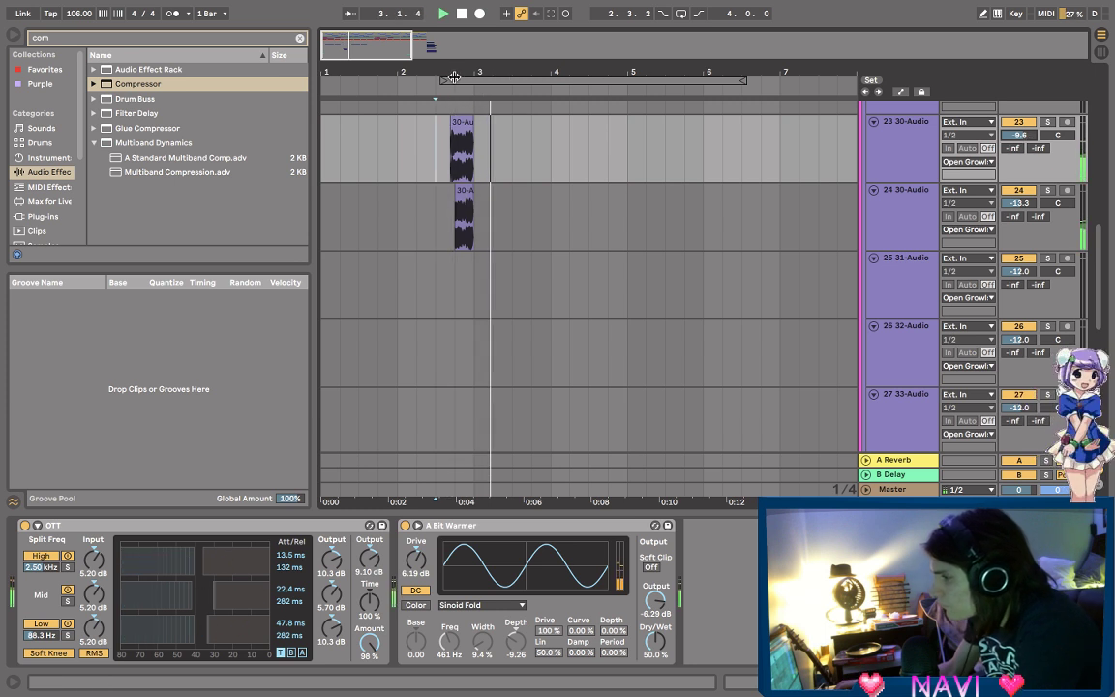
left_click_drag(474, 74, 473, 106)
key("space")
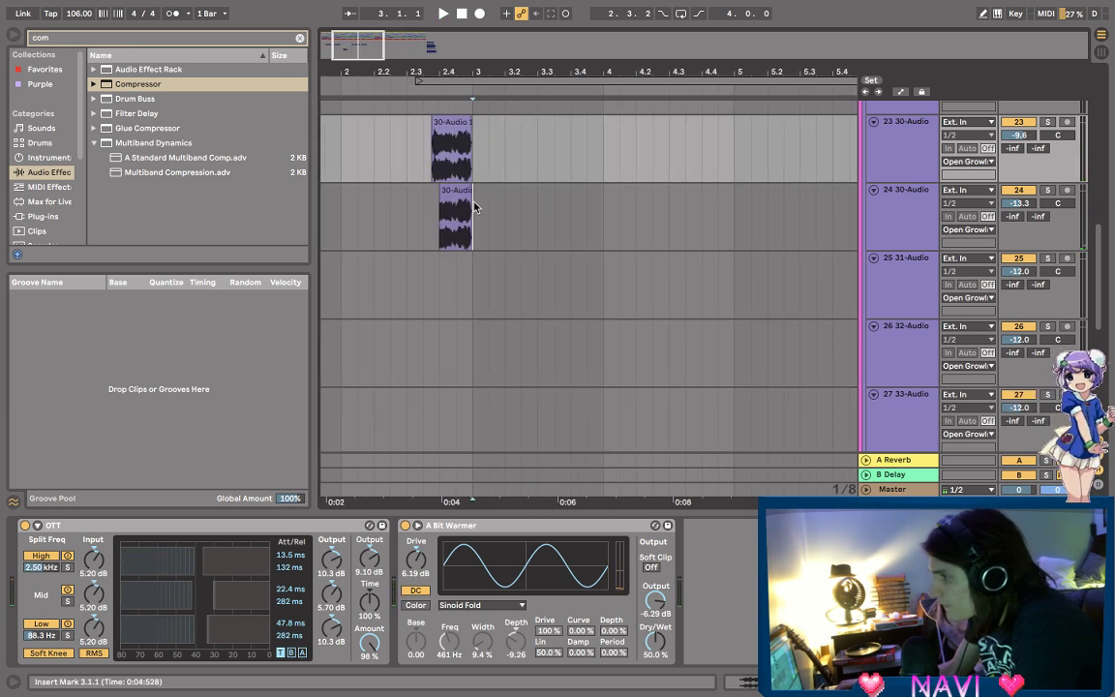
left_click(688, 219)
right_click(872, 199)
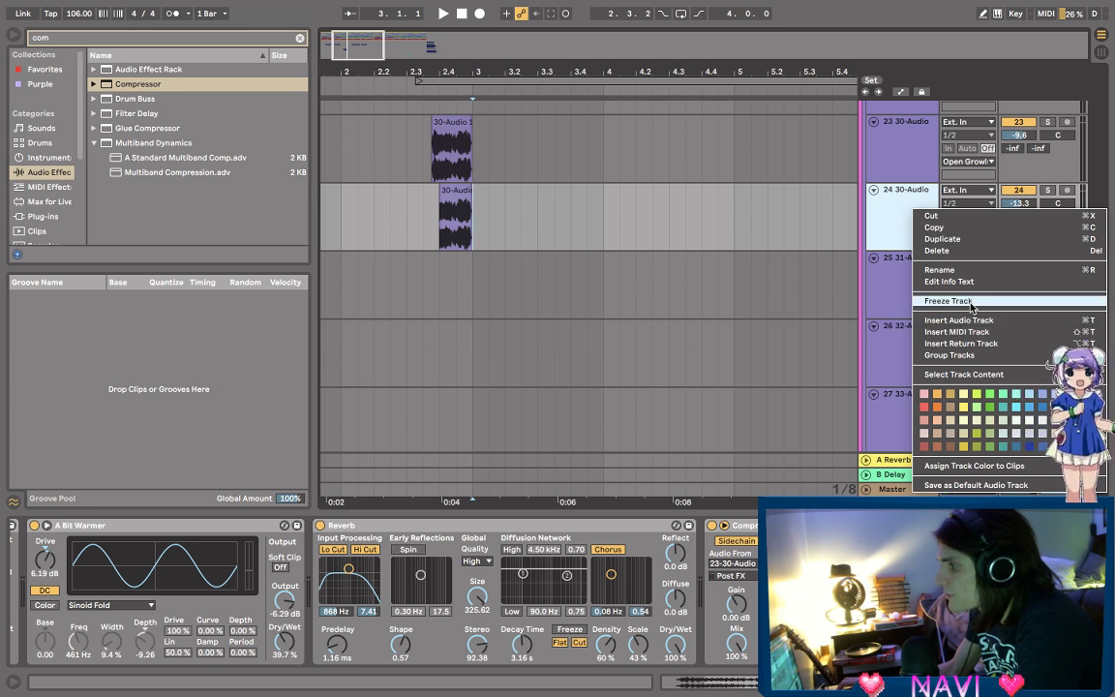
left_click(874, 278)
left_click(680, 374)
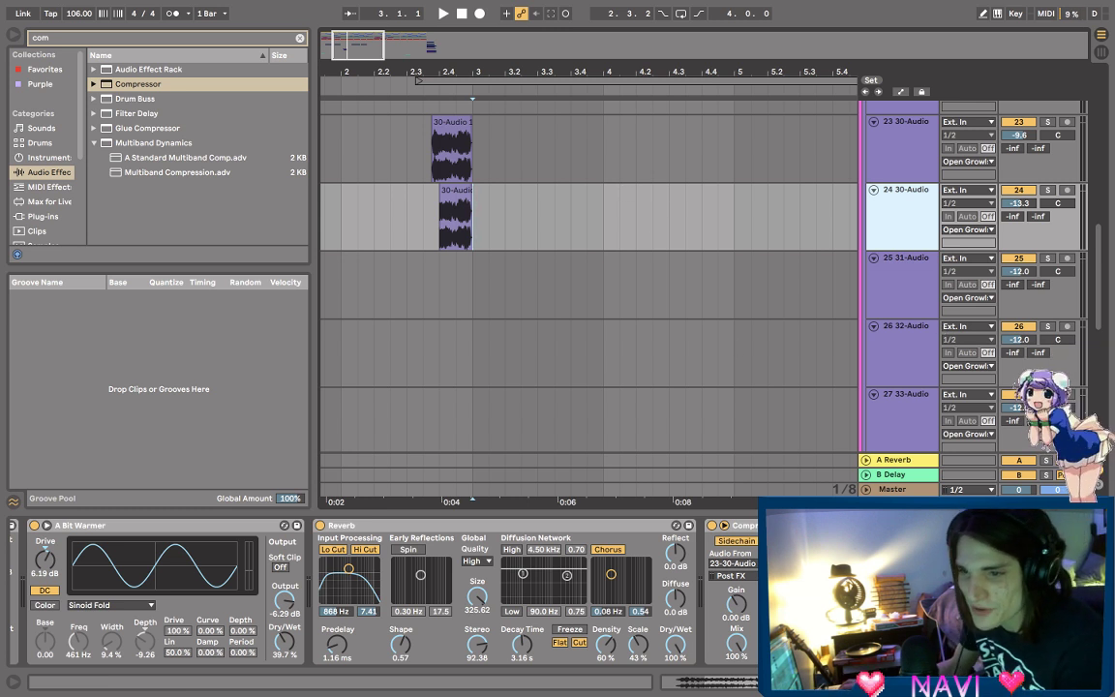
left_click(24, 9)
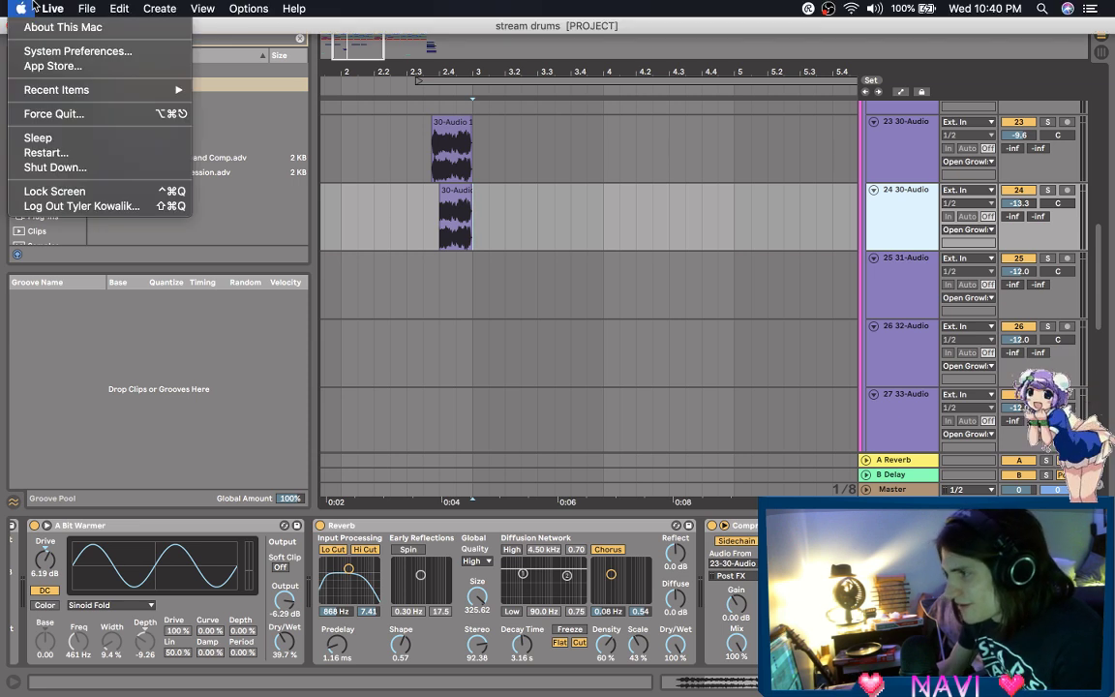
left_click(4, 4)
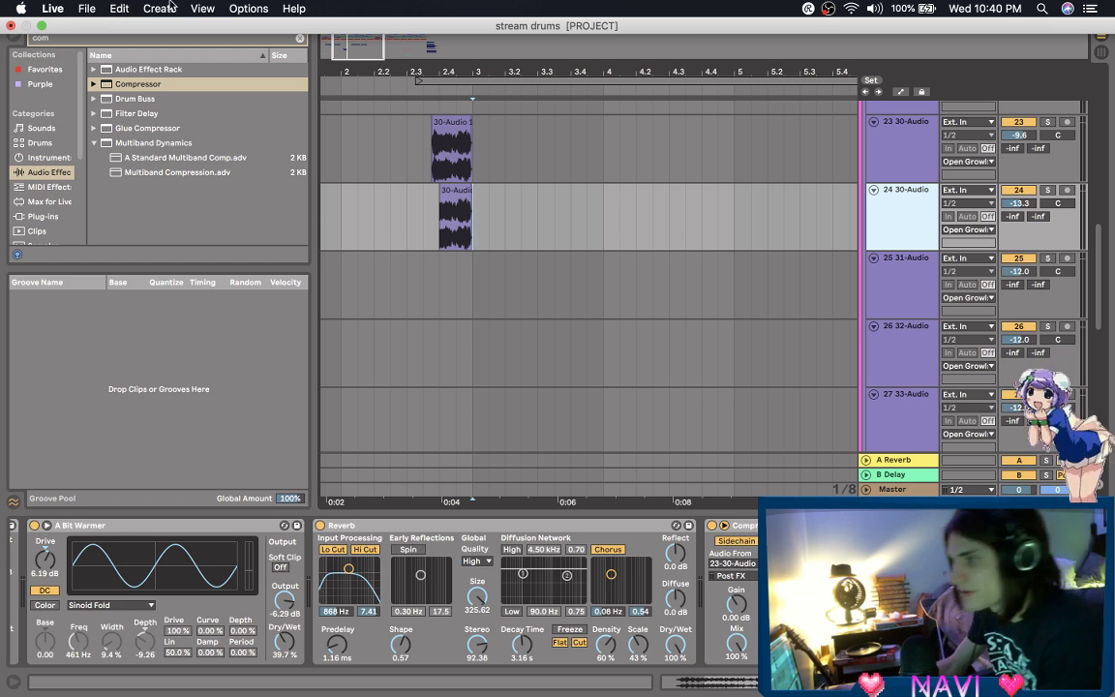
- Solo tracks 23 and 24 together and audition them from 2.3.3
left_click(423, 213)
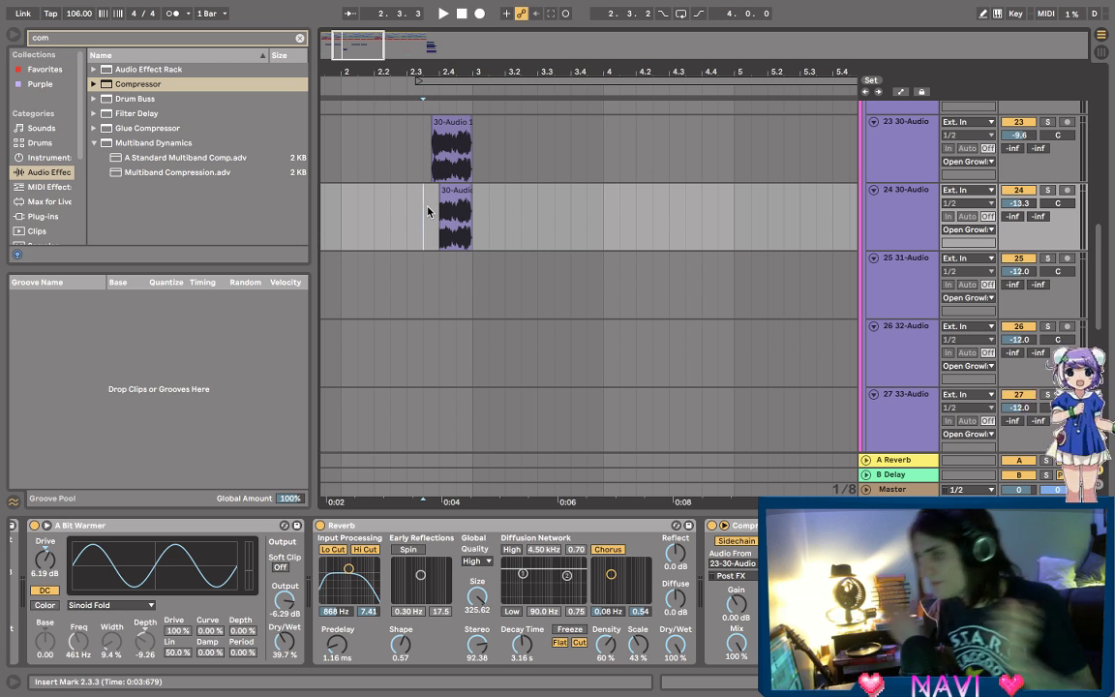
left_click(432, 155)
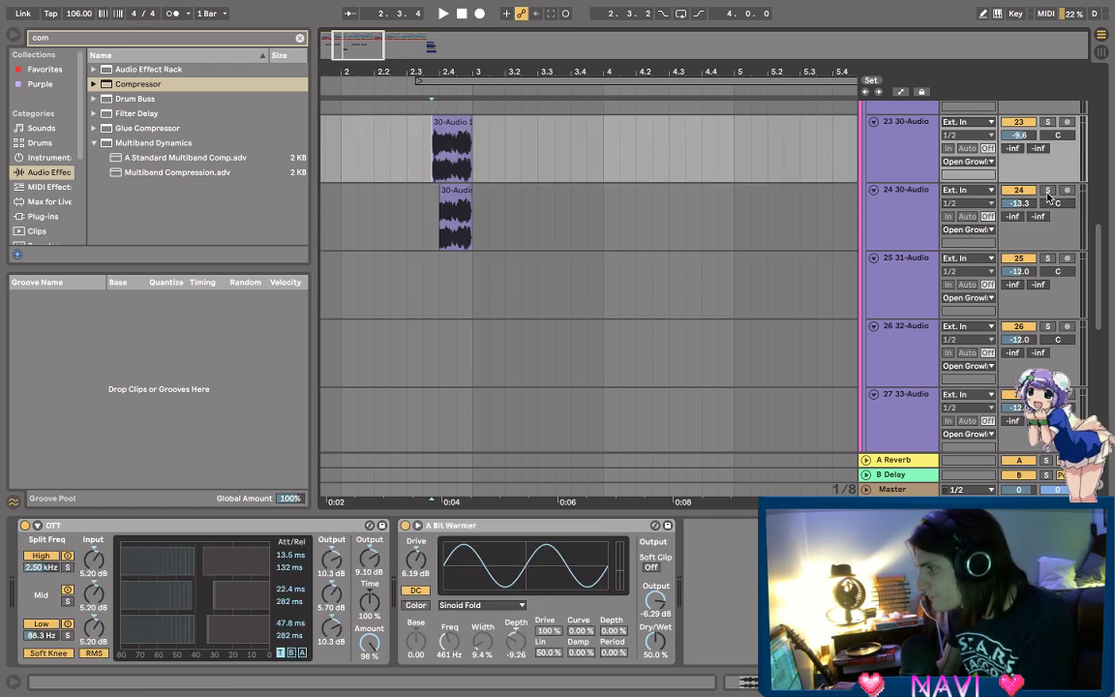
key("s")
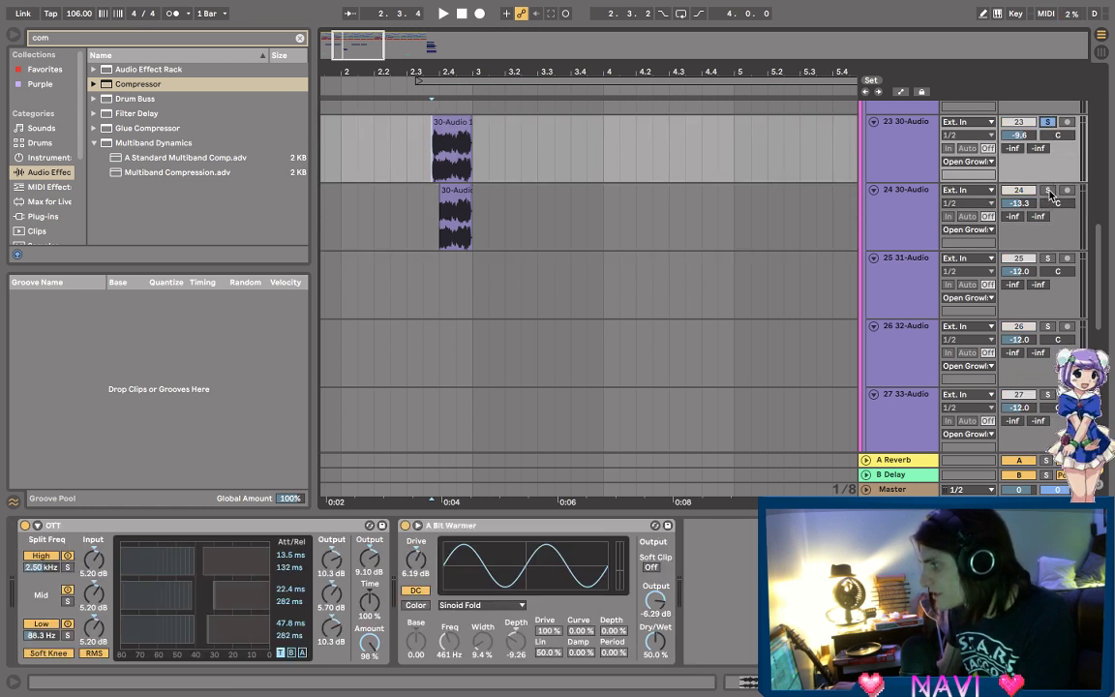
left_click(1047, 191)
left_click(426, 170)
key("space")
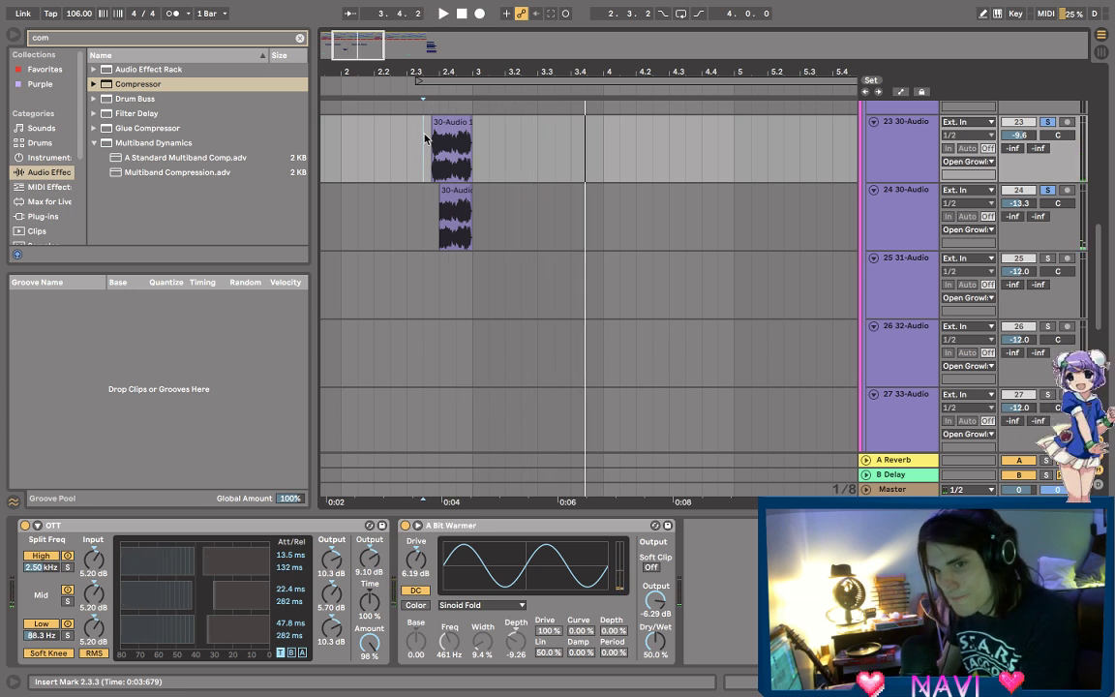
- Compare tracks 23 and 24 by ear, each soloed alone from 2.3.3, and restore both solos
key("space")
left_click(1047, 122)
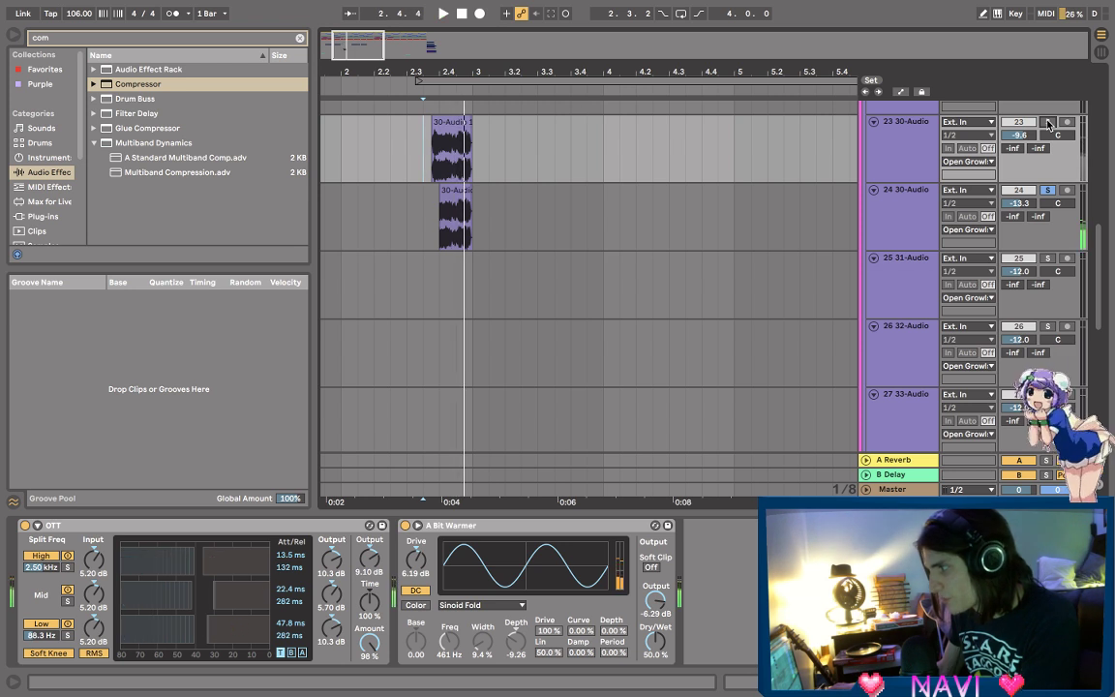
left_click(1047, 122)
key("space")
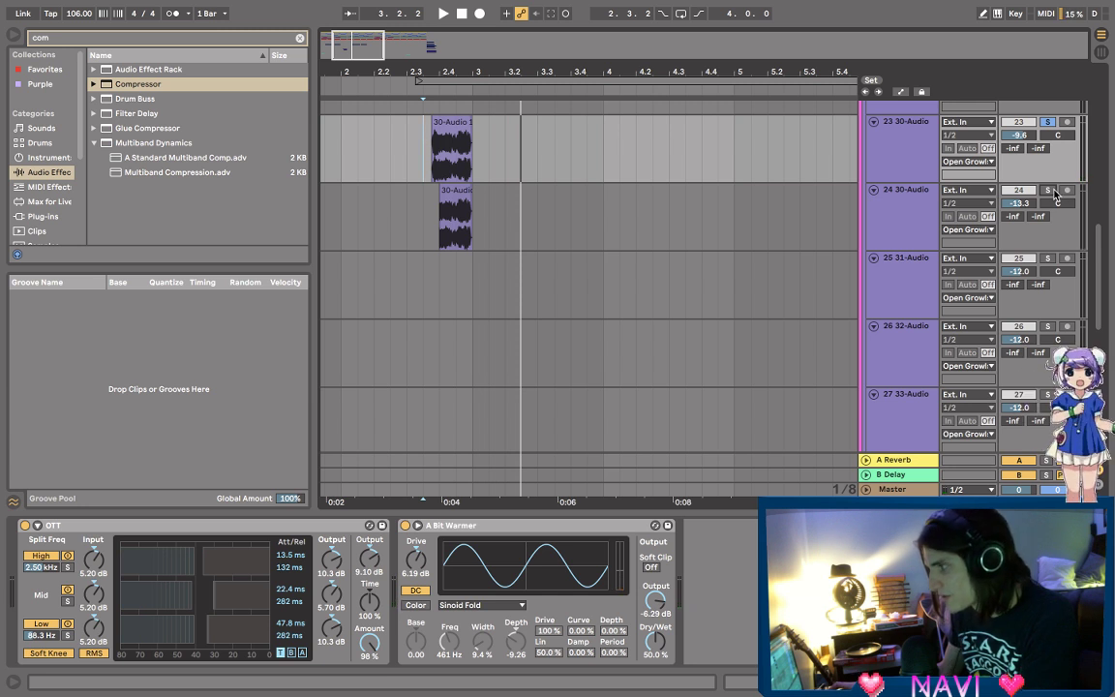
left_click(1047, 190)
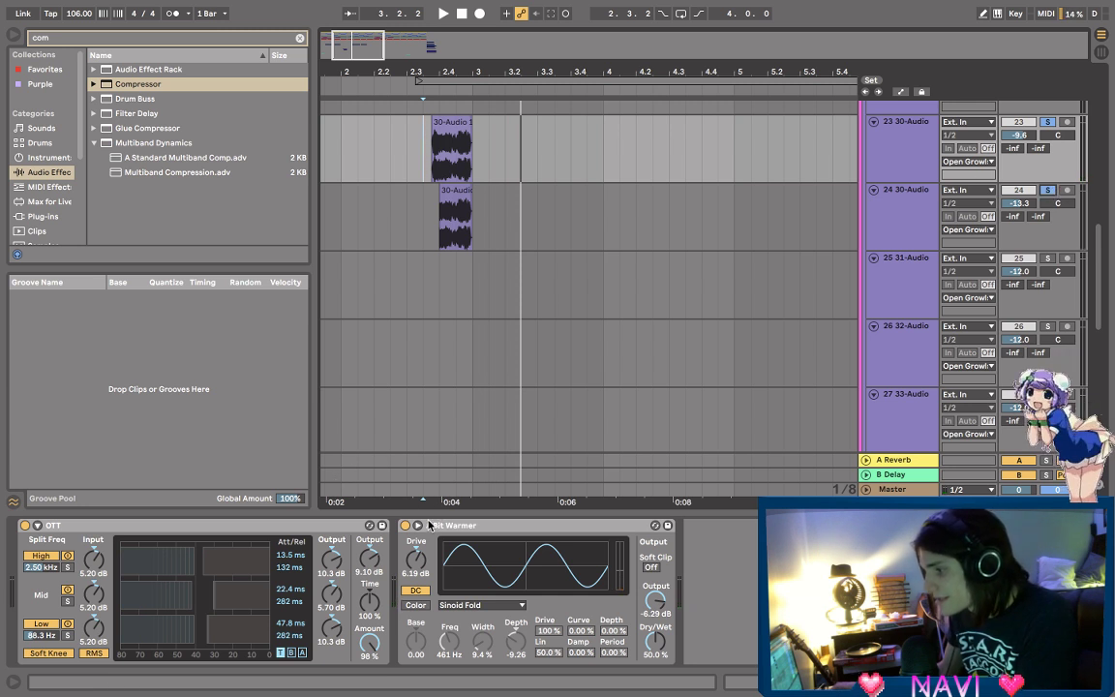
- Bypass the Compressor on track 24 and audition the two soloed growl tracks from 2.3.3
left_click(910, 237)
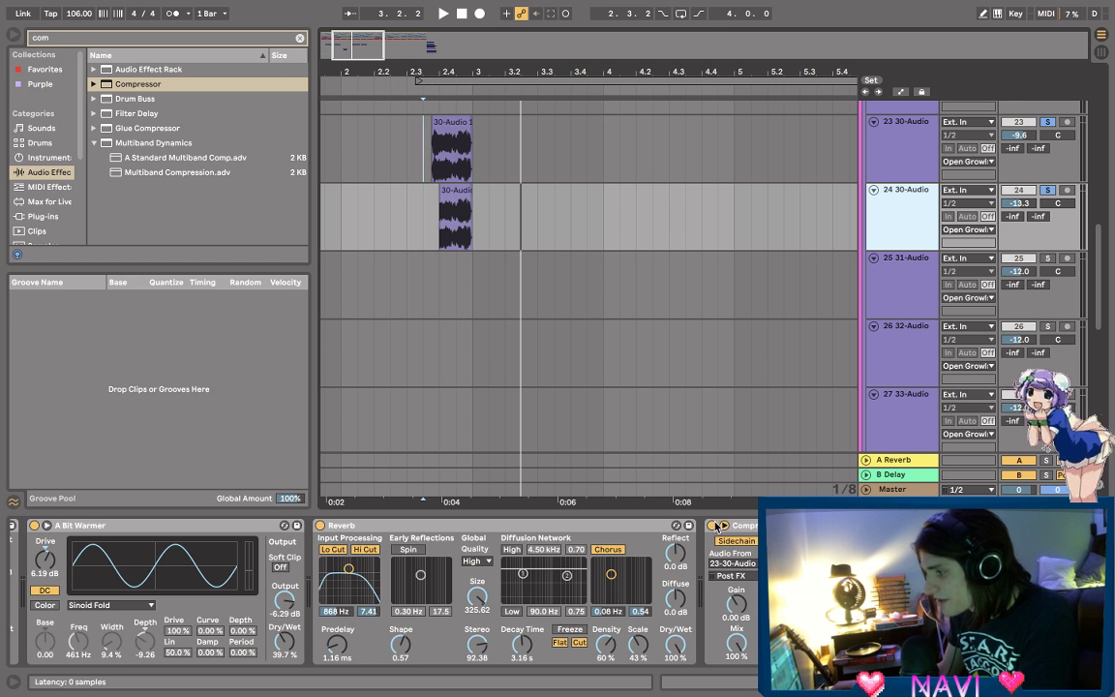
left_click(405, 204)
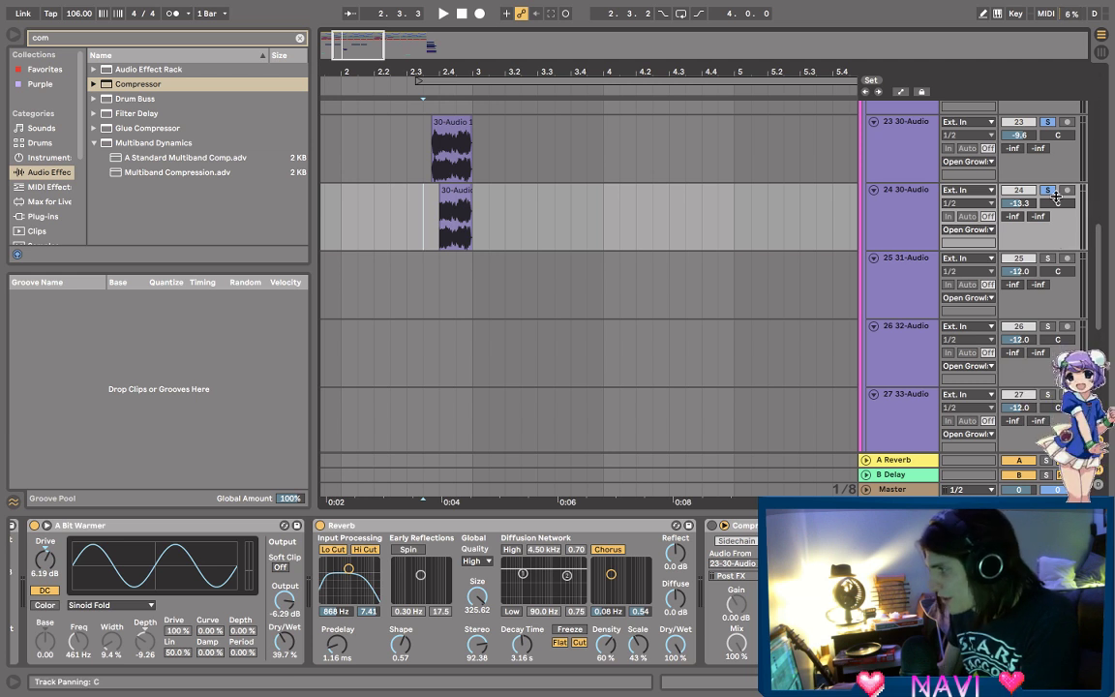
key("space")
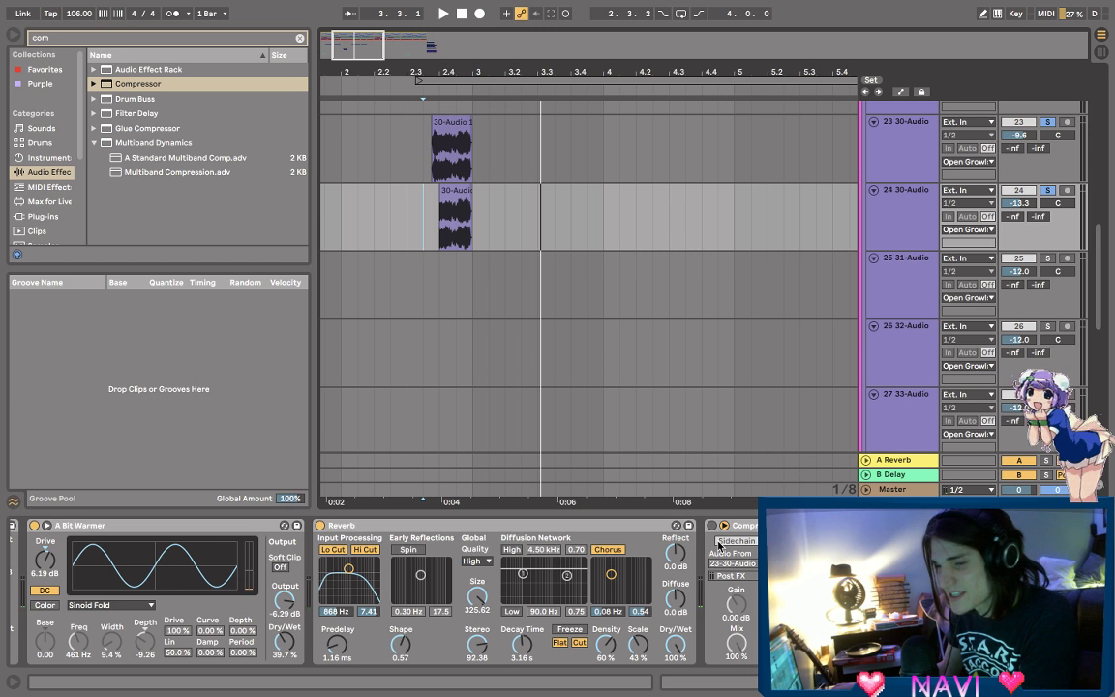
- Turn the Compressor on track 24 back on and audition the two soloed growl tracks from shortly before their clips
left_click(720, 541)
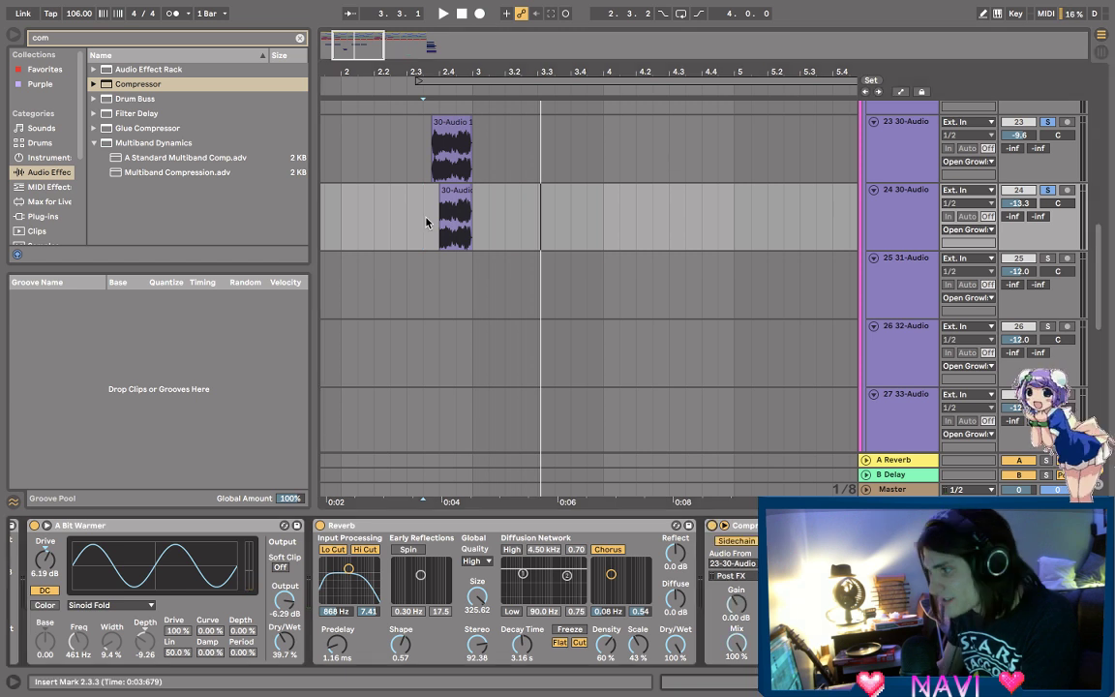
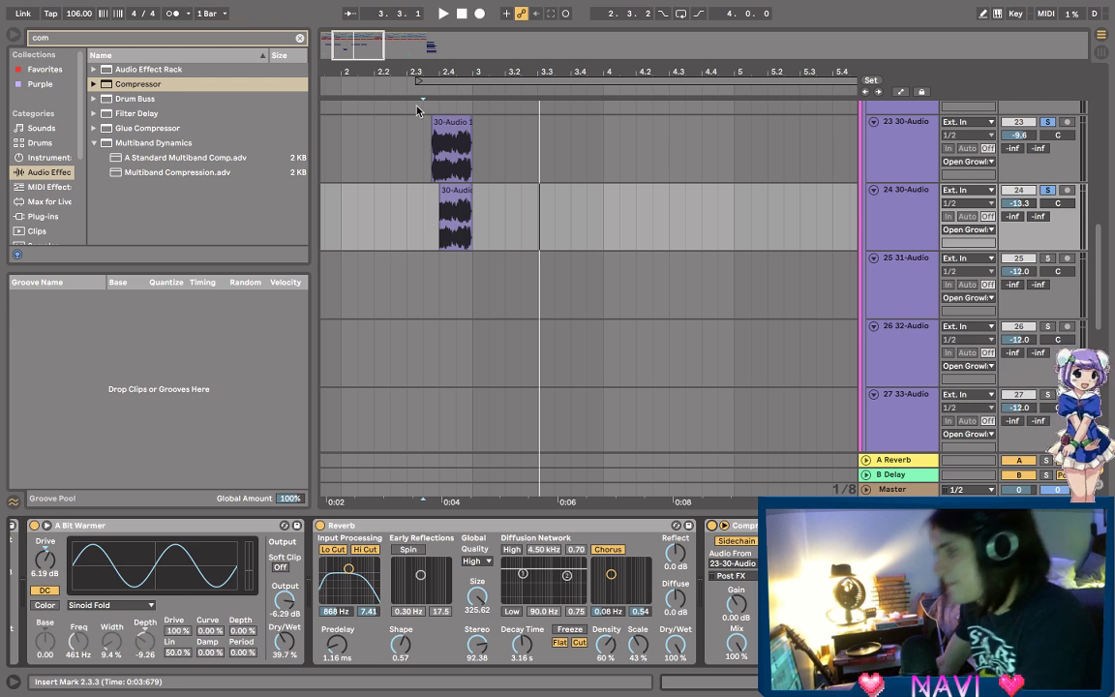
left_click_drag(426, 59, 377, 66)
left_click(473, 198)
right_click(489, 199)
key("Escape")
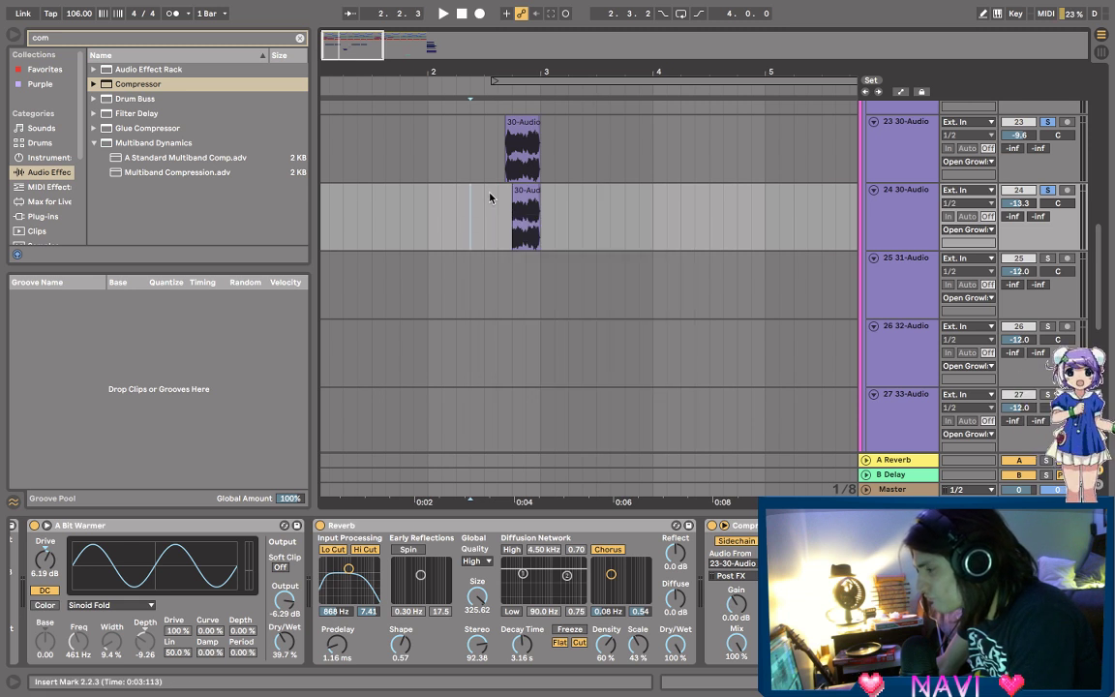
left_click(486, 196)
key("space")
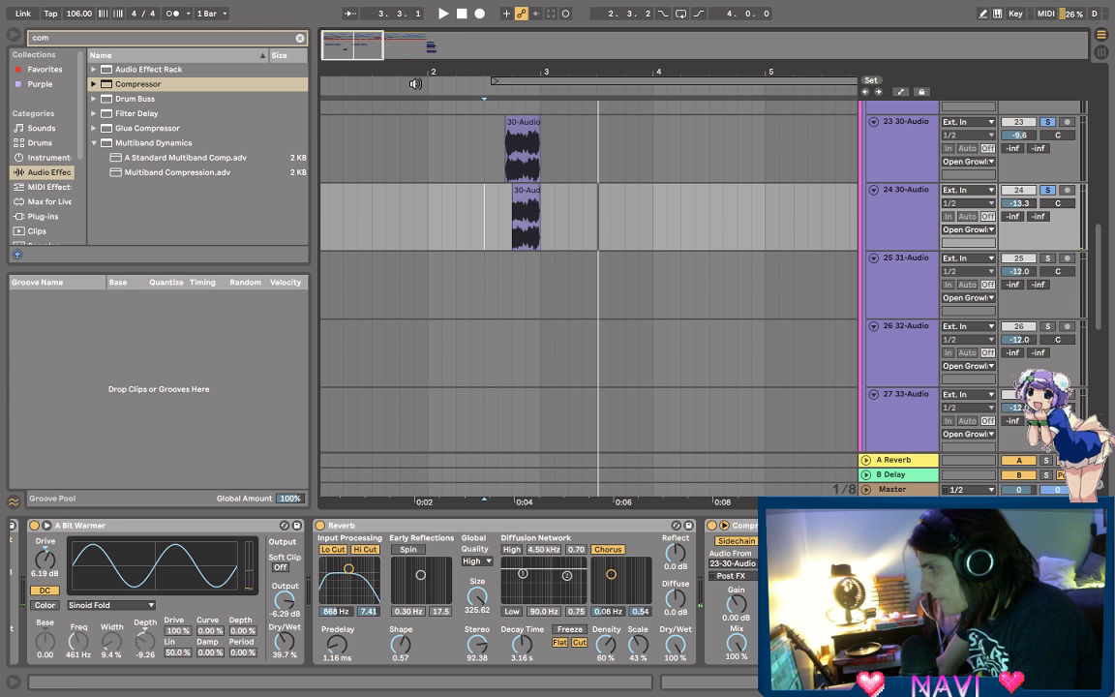
- Set track 23's volume to -9.1 dB and track 24's to -14.1 dB during playback, and unsolo both tracks
key("Up")
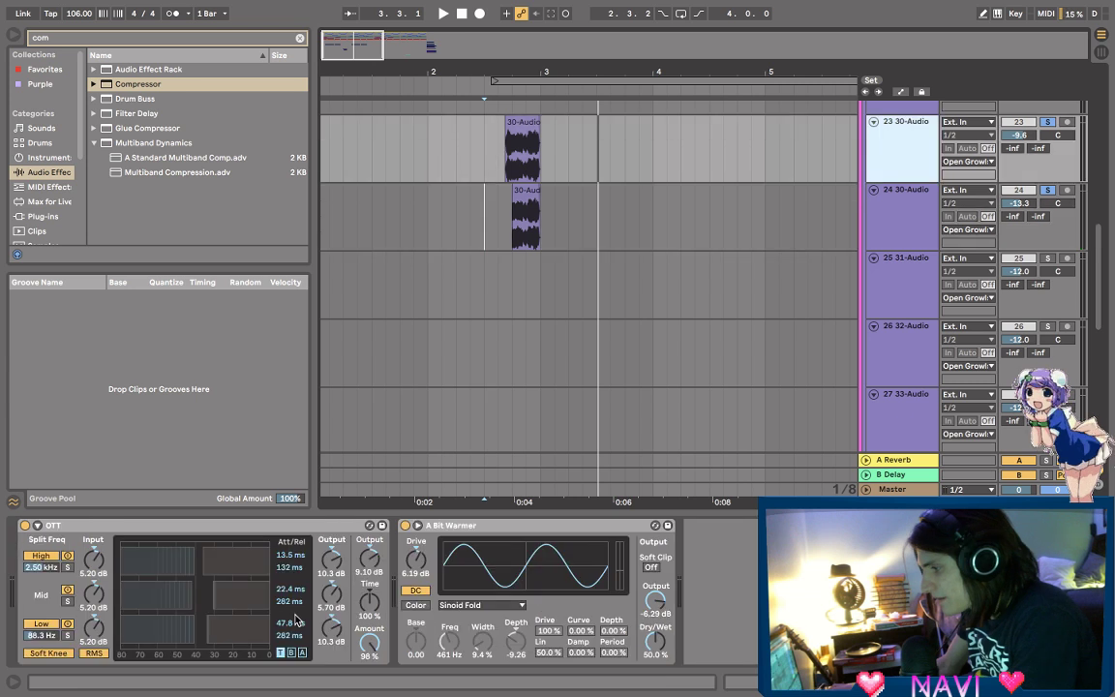
key("space")
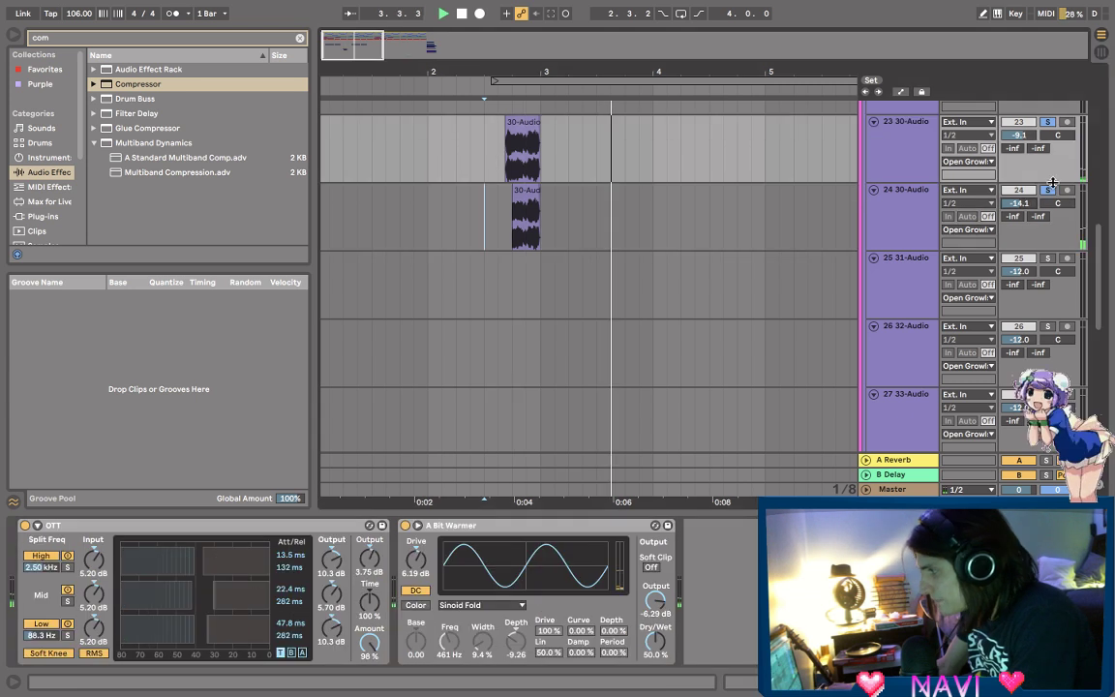
left_click(1048, 121)
left_click(1048, 190)
key("space")
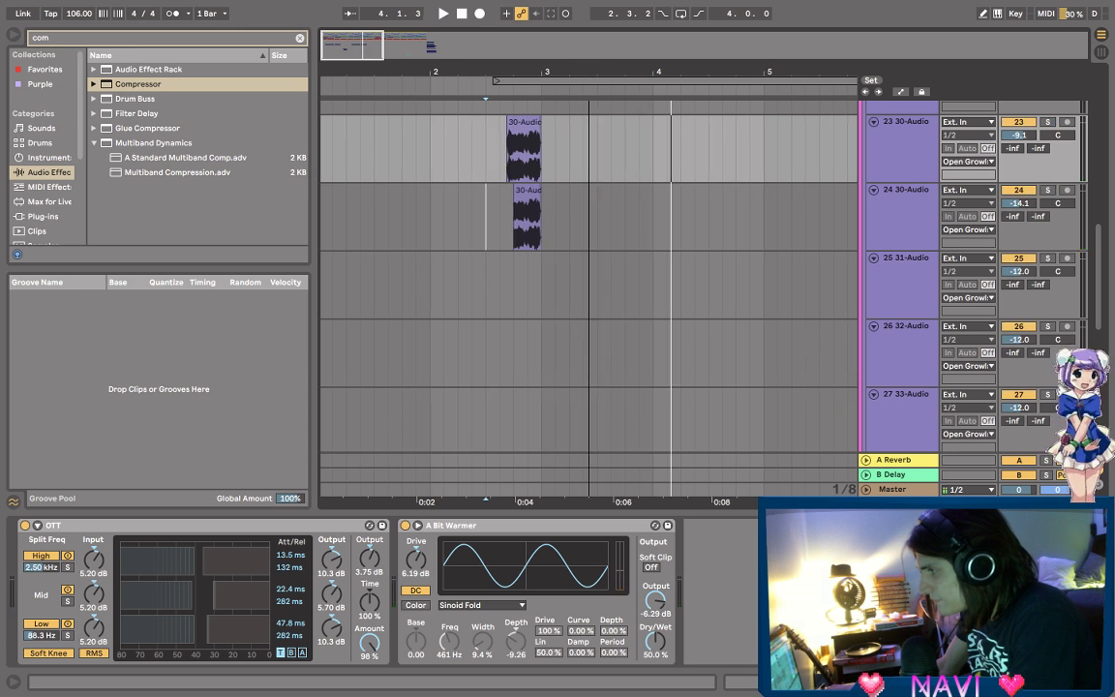
- Audition the full mix from 1.1.1 through the growl clips on tracks 23 and 24
key("minus")
left_click(325, 147)
key("space")
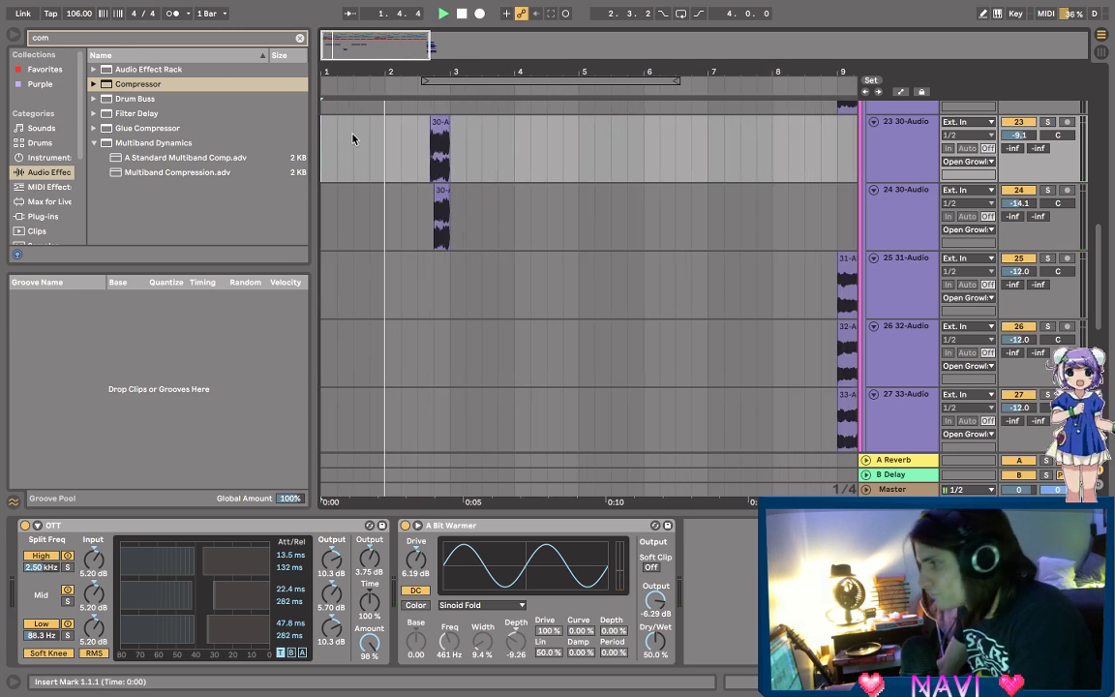
scroll(372, 143, "up", 1)
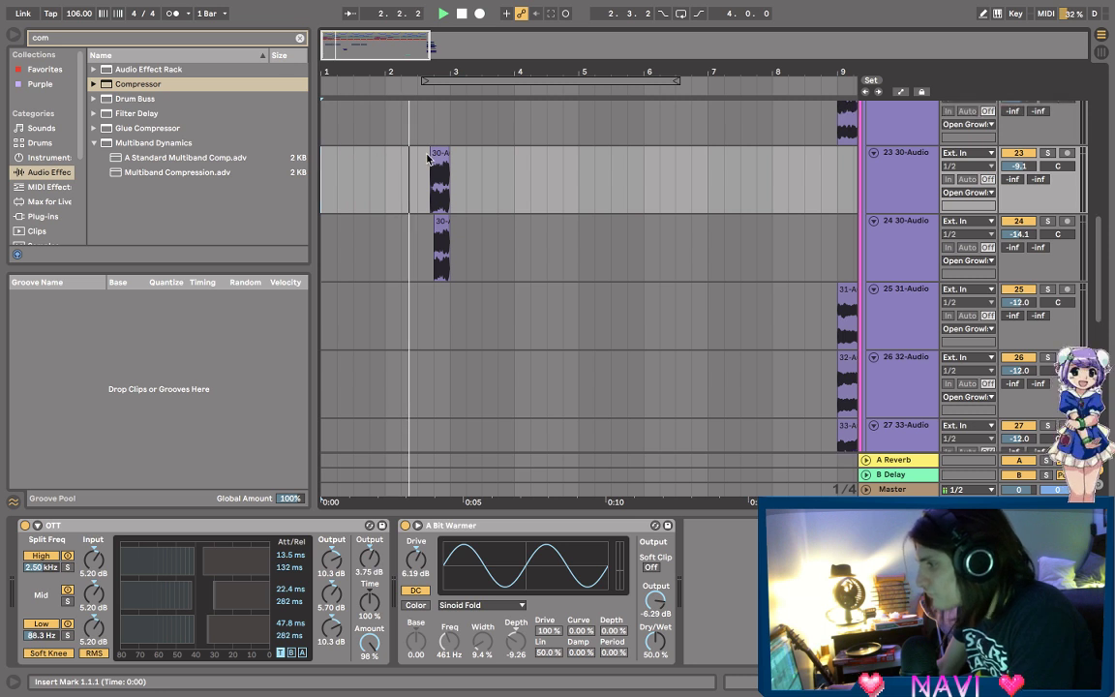
key("plus")
- Insert a new audio track below track 24 and set its input to Resampling
left_click(898, 248)
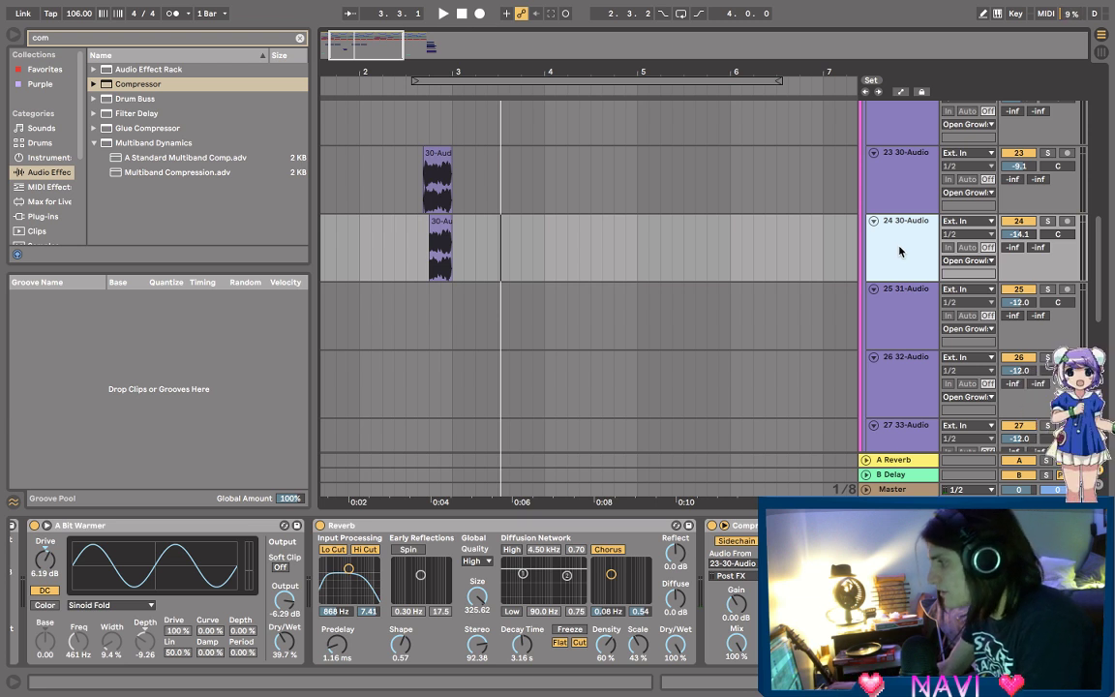
right_click(899, 252)
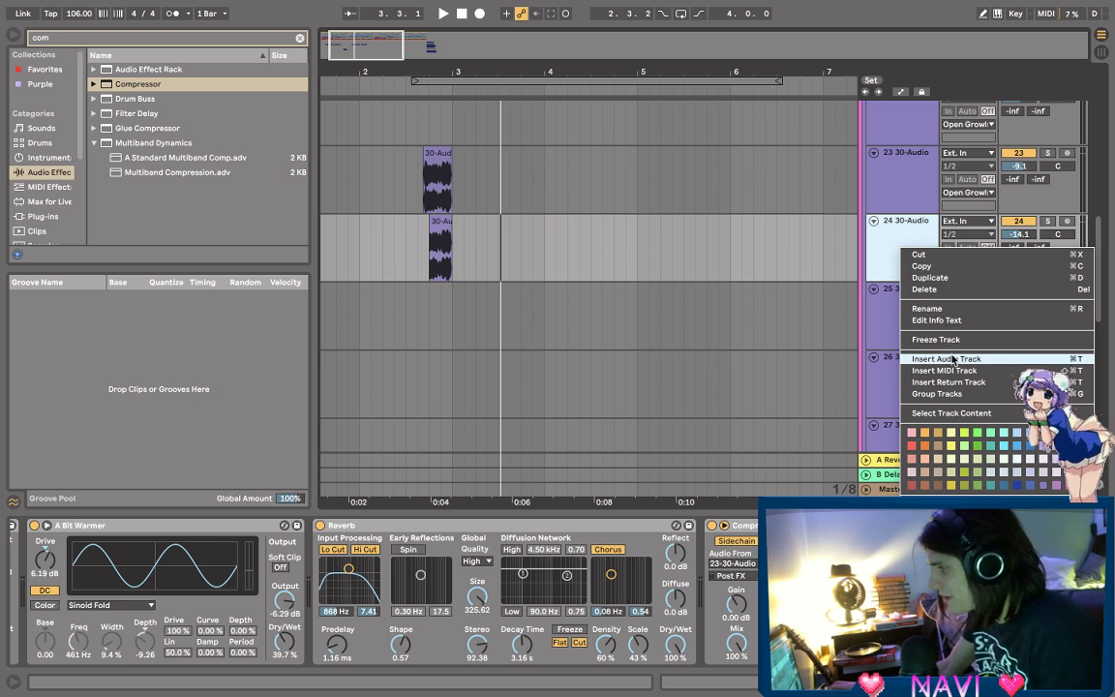
left_click(953, 359)
left_click(419, 315)
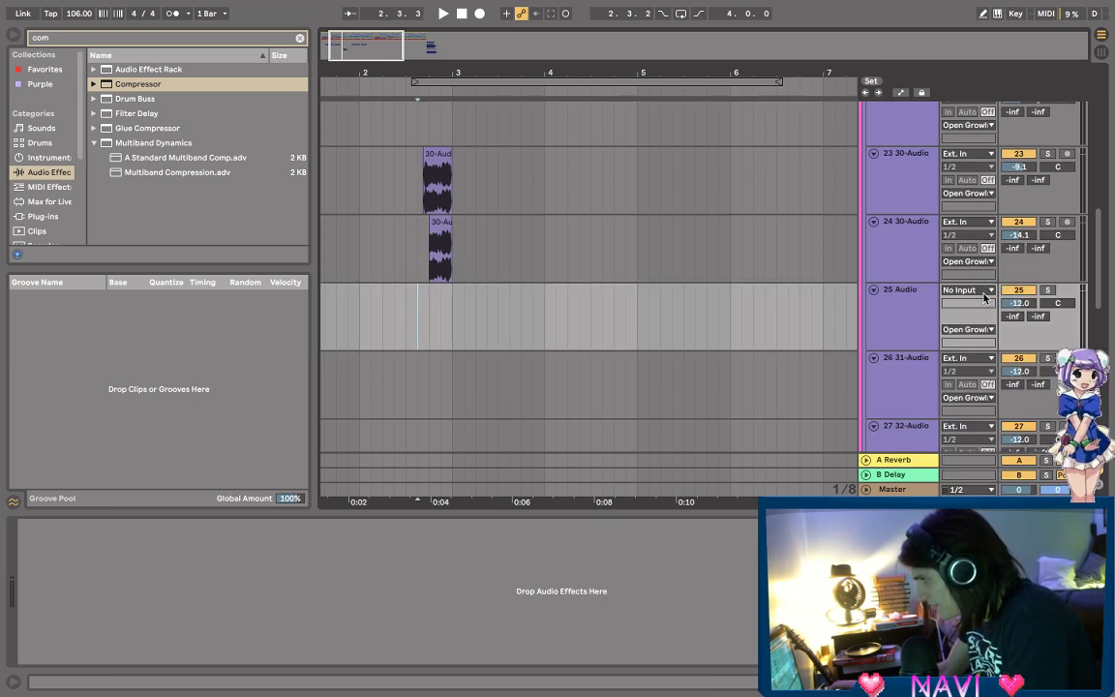
left_click(980, 331)
left_click(980, 332)
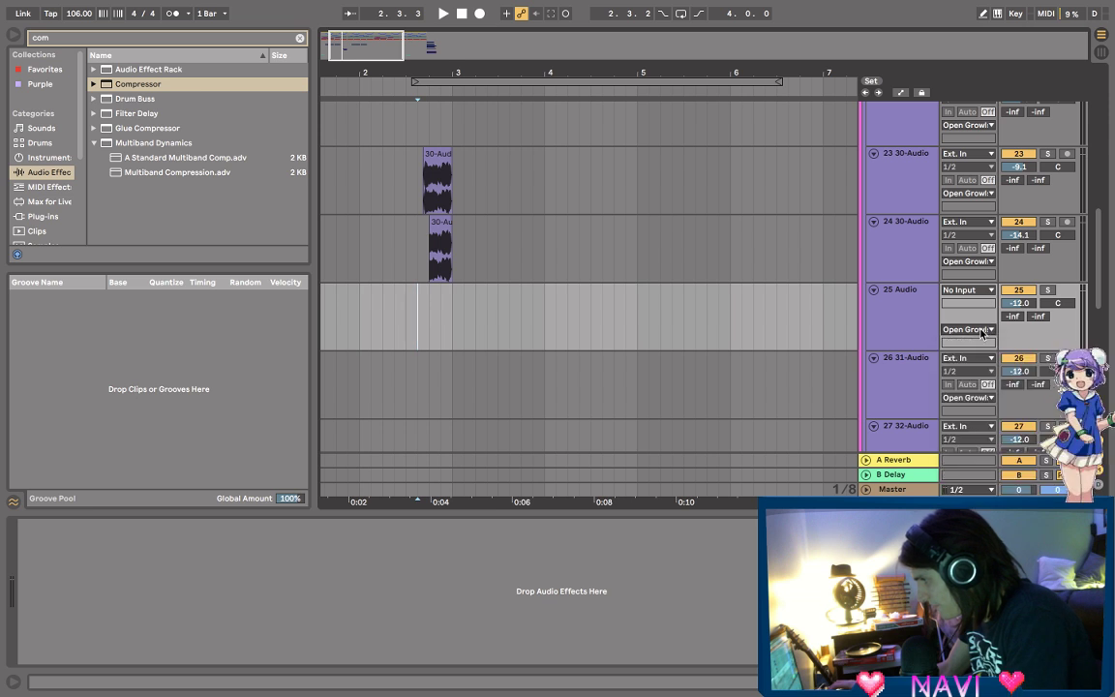
left_click(967, 289)
left_click(968, 315)
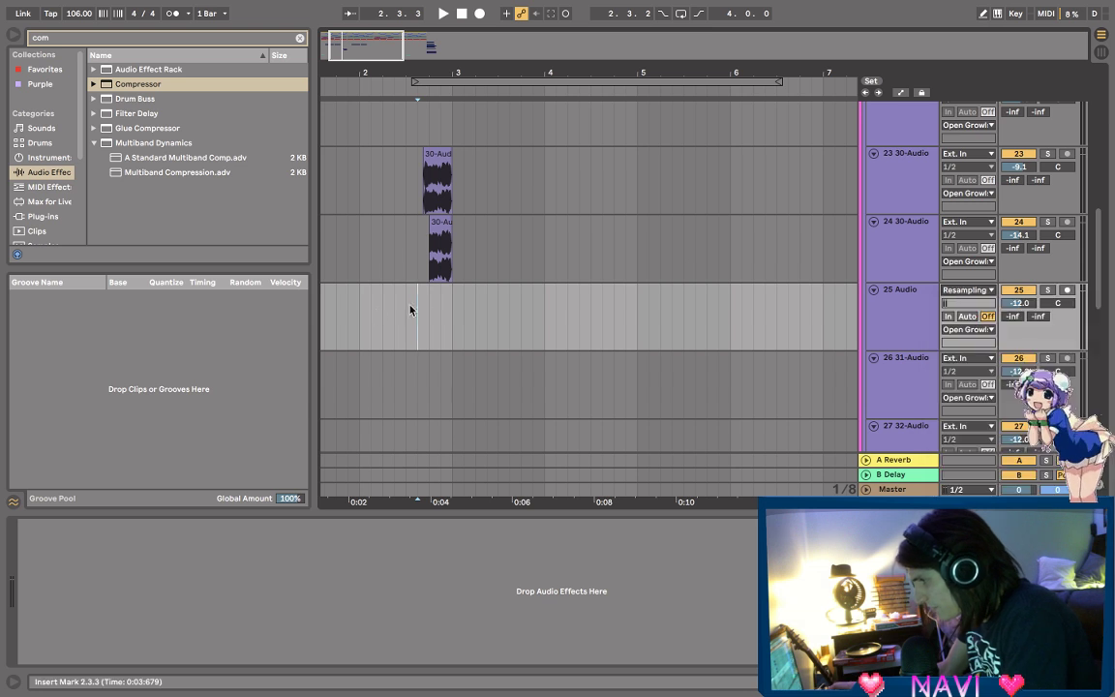
- Solo tracks 24 and 25, record the resampled growl onto track 25 from 2.3.1, and return its input to No Input
left_click(407, 310)
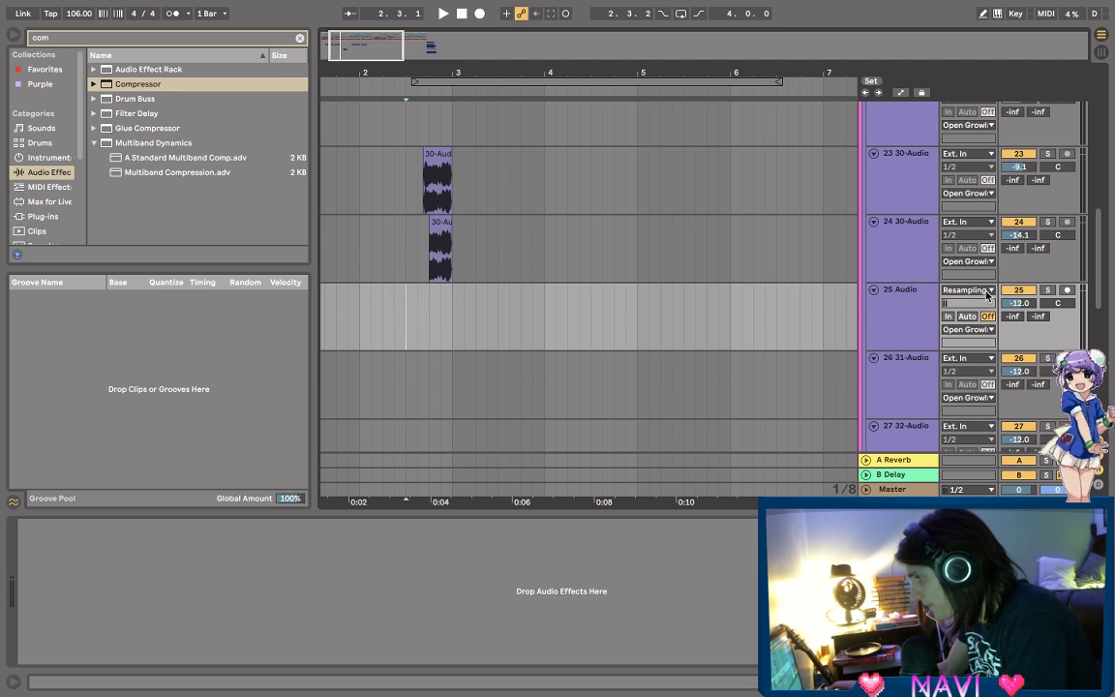
left_click(1048, 222)
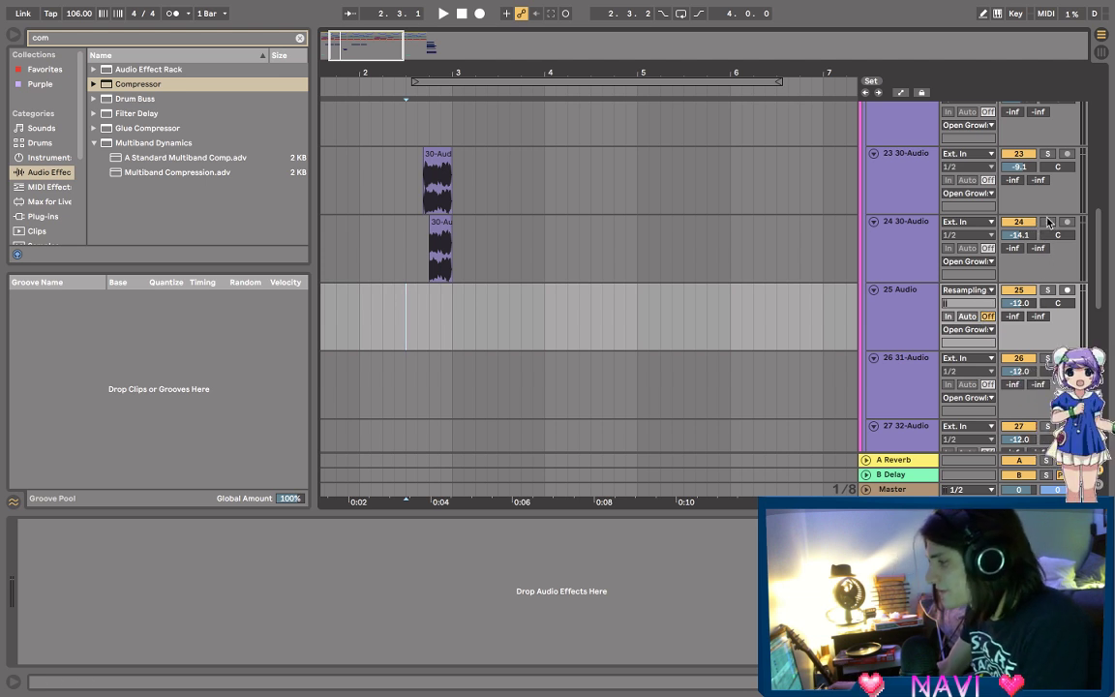
left_click(1047, 289)
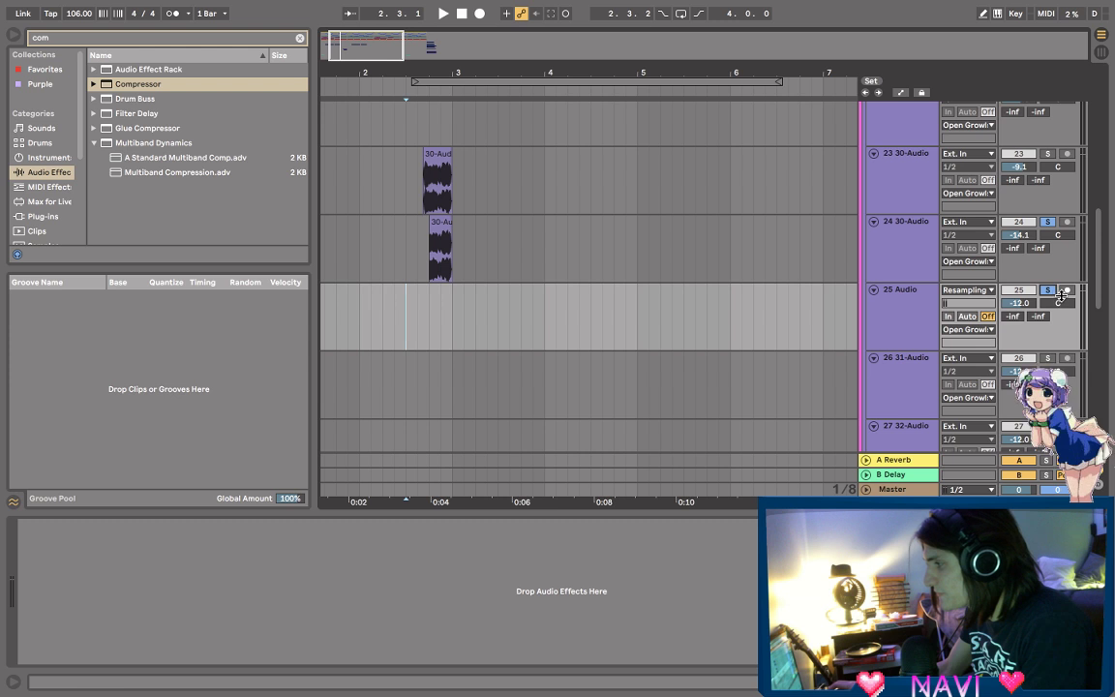
left_click(1067, 289)
left_click(479, 13)
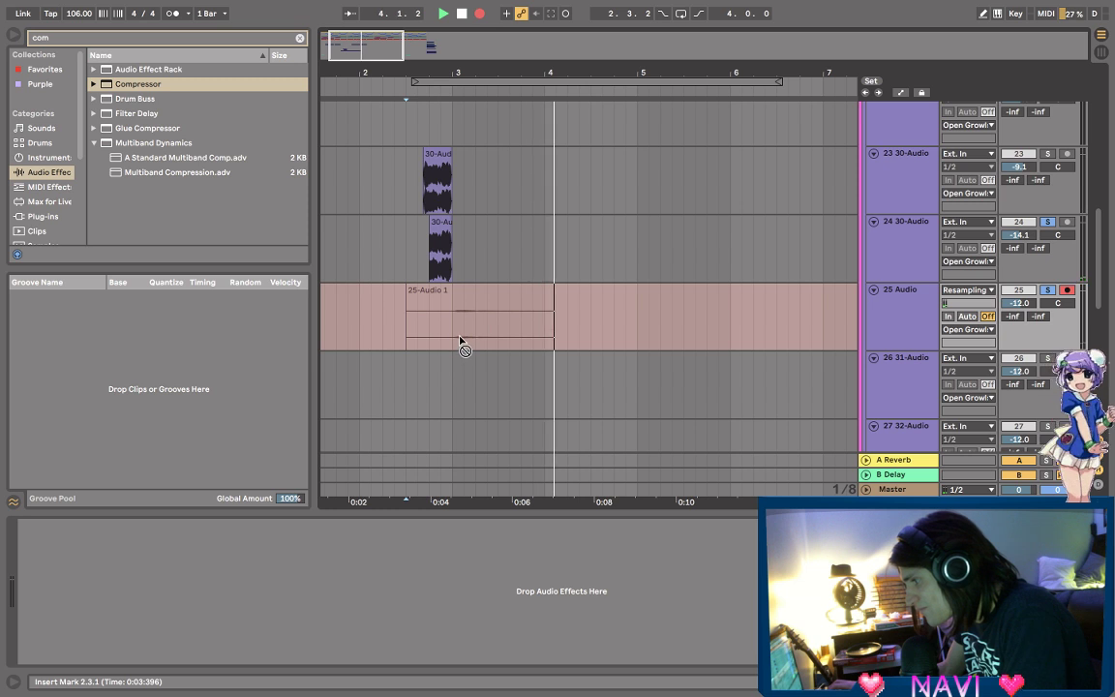
key("space")
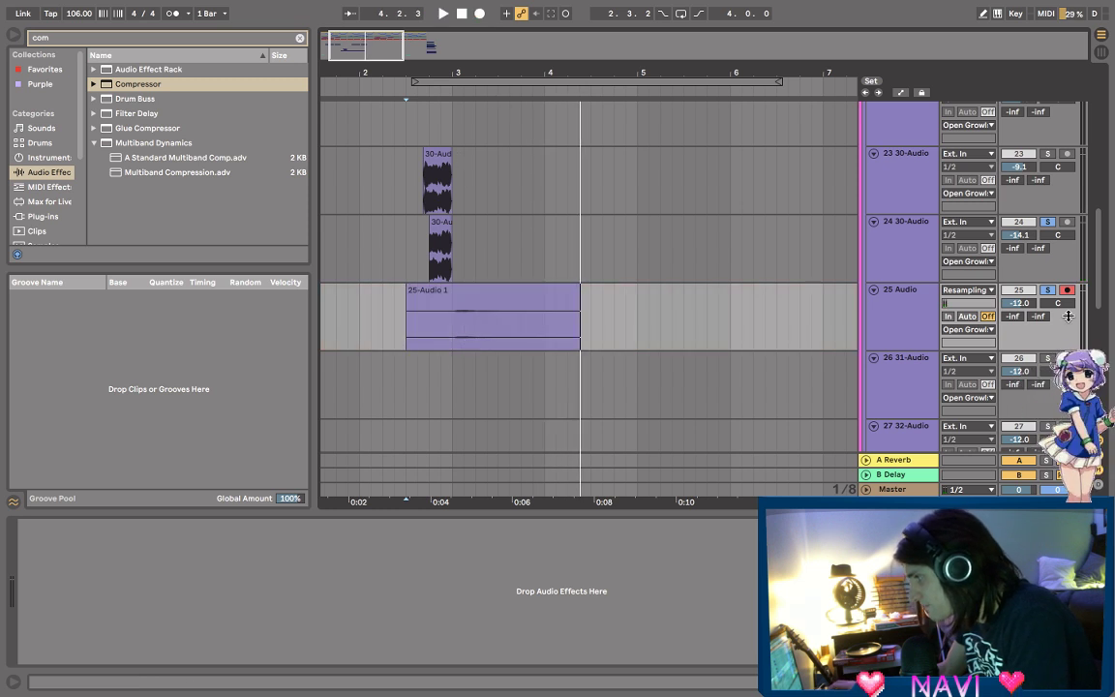
left_click(968, 290)
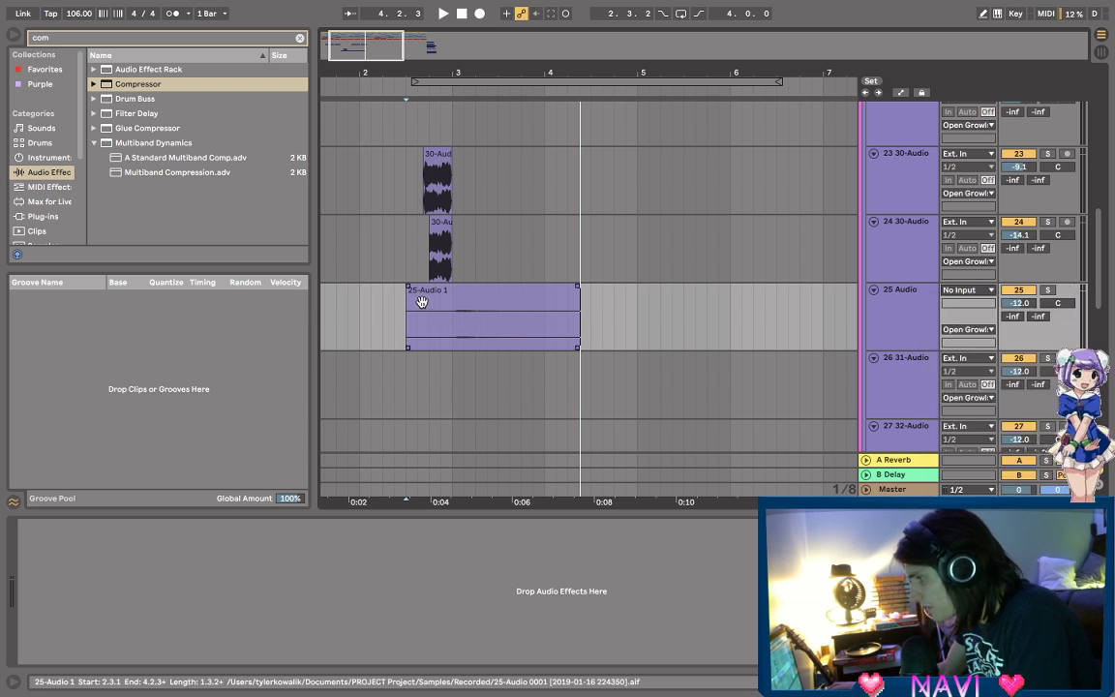
- Trim the recorded clip on track 25 to start at 3.1.1 and reverse it with Warp off
left_click_drag(406, 319, 453, 320)
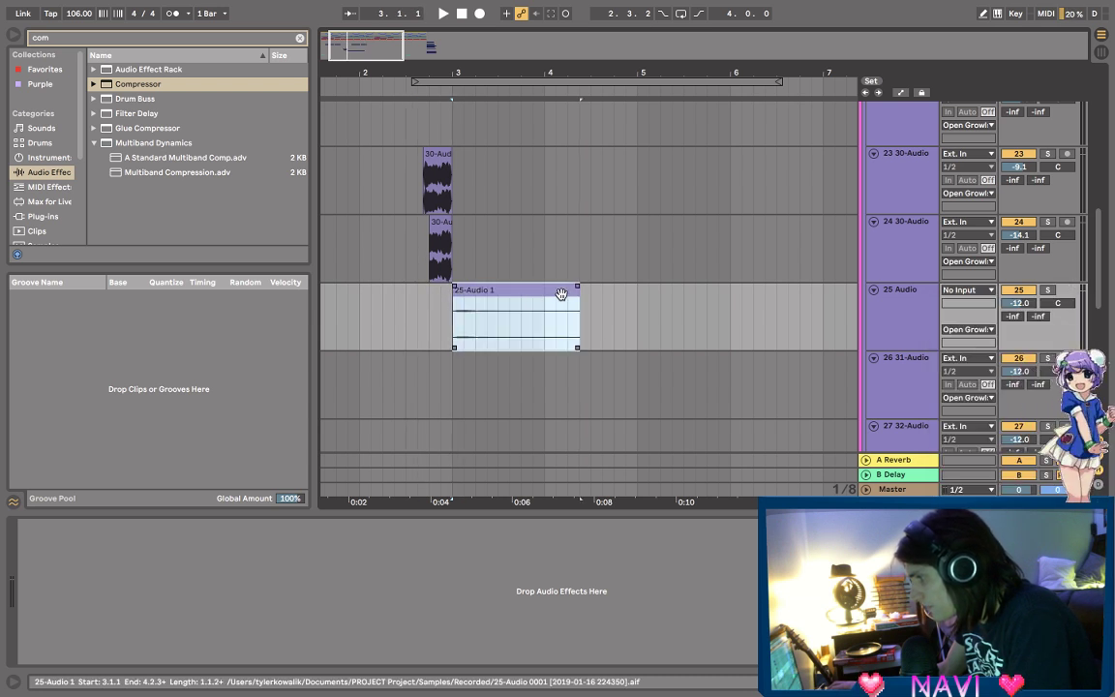
double_click(559, 294)
left_click(169, 149)
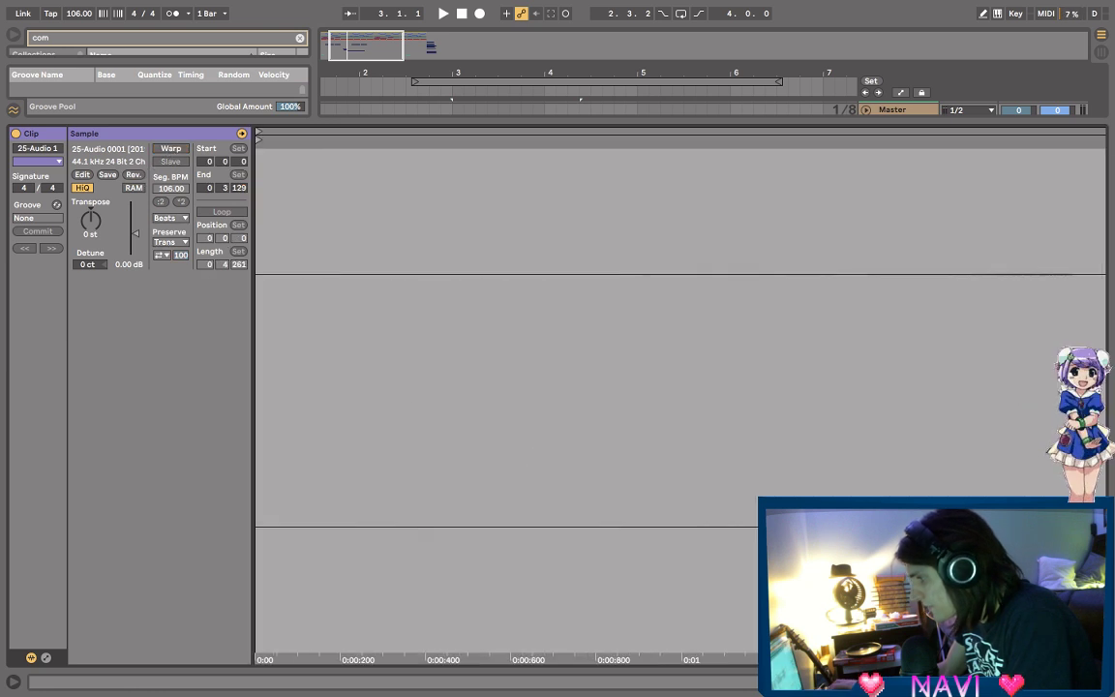
key("shift+Tab")
- Move the reversed clip on track 25 to start at 1.3.1 and shift its split-off end portion to 2.3.2
left_click_drag(515, 112, 426, 184)
scroll(472, 185, "up", 3)
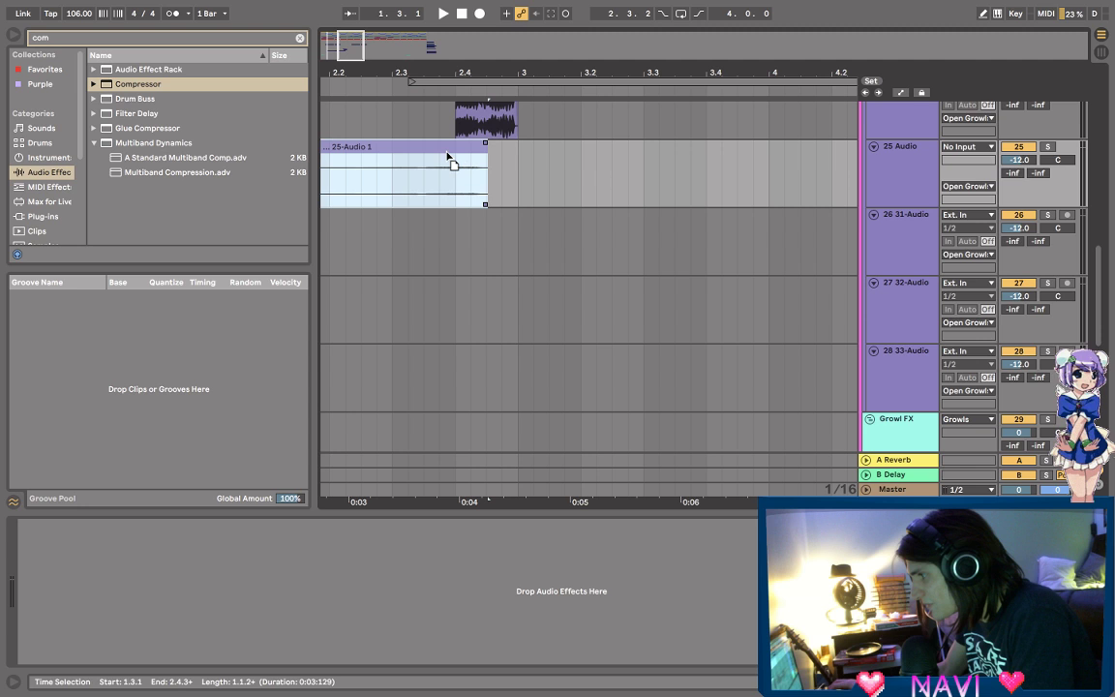
left_click_drag(447, 154, 528, 152)
scroll(484, 158, "up", 5)
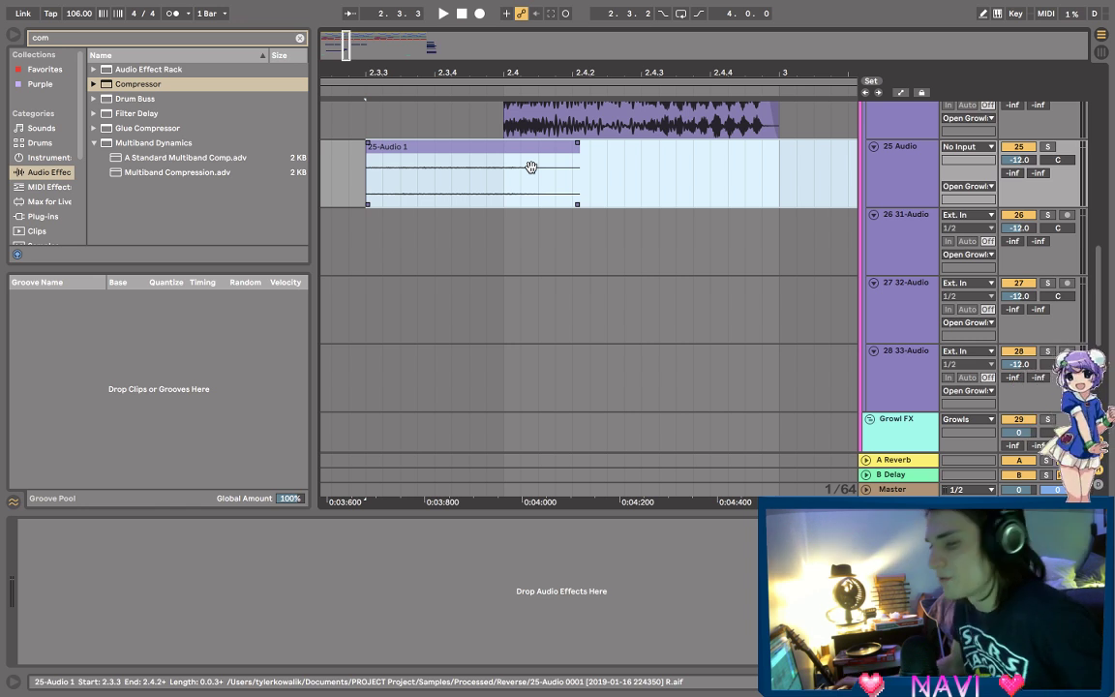
scroll(532, 174, "up", 1)
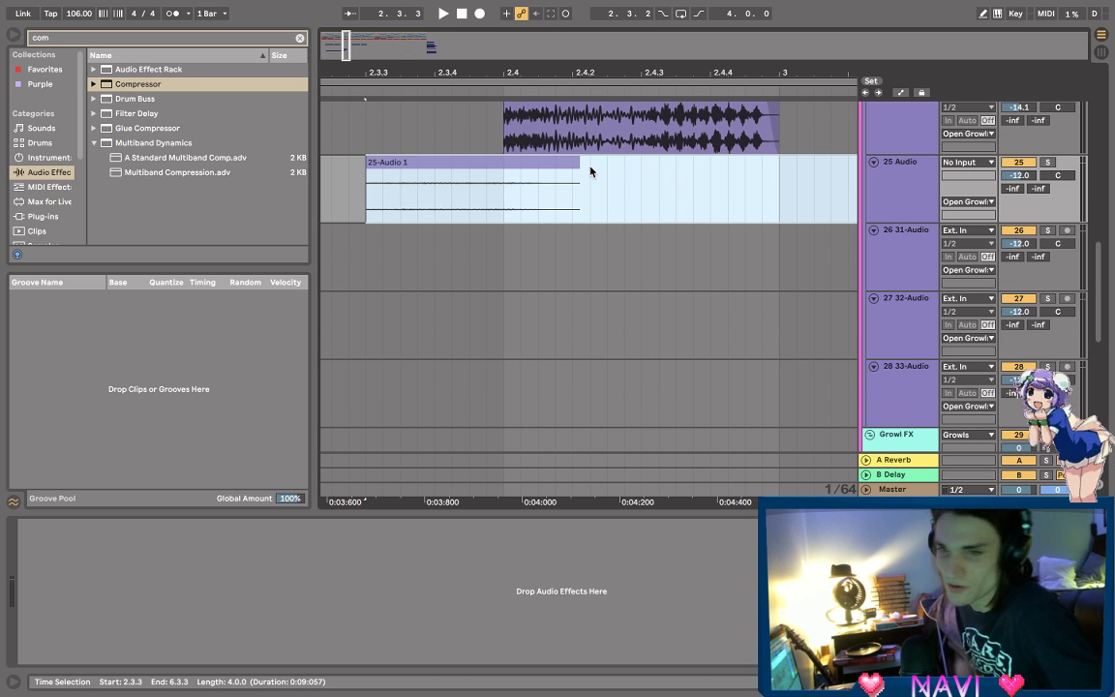
left_click_drag(571, 172, 518, 176)
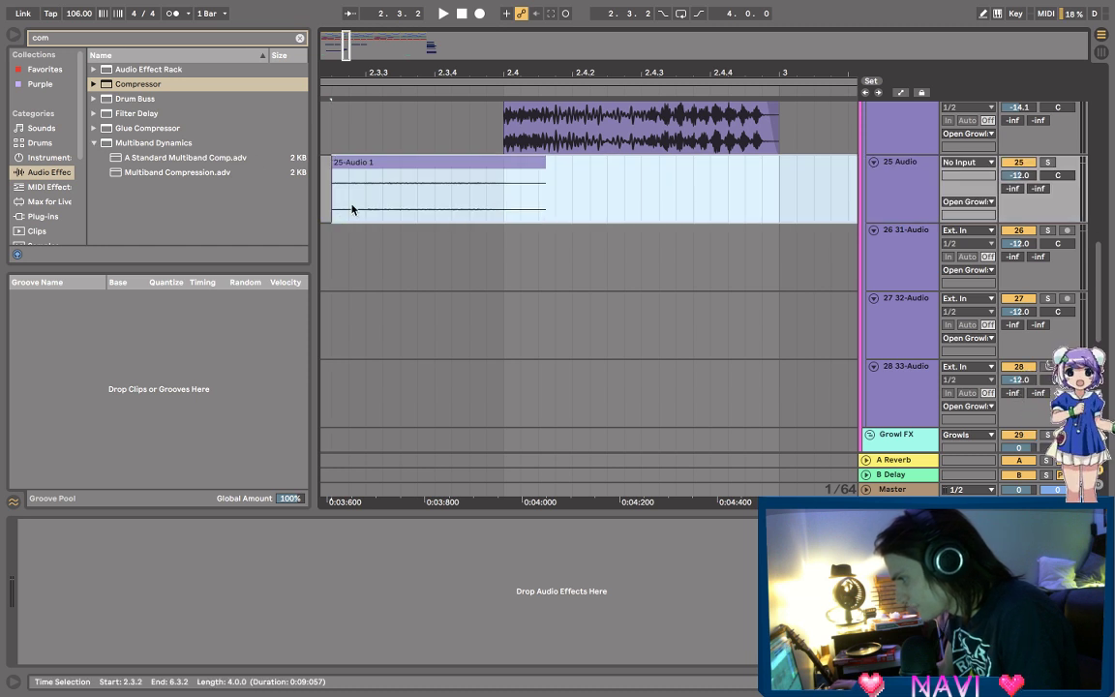
left_click(327, 182)
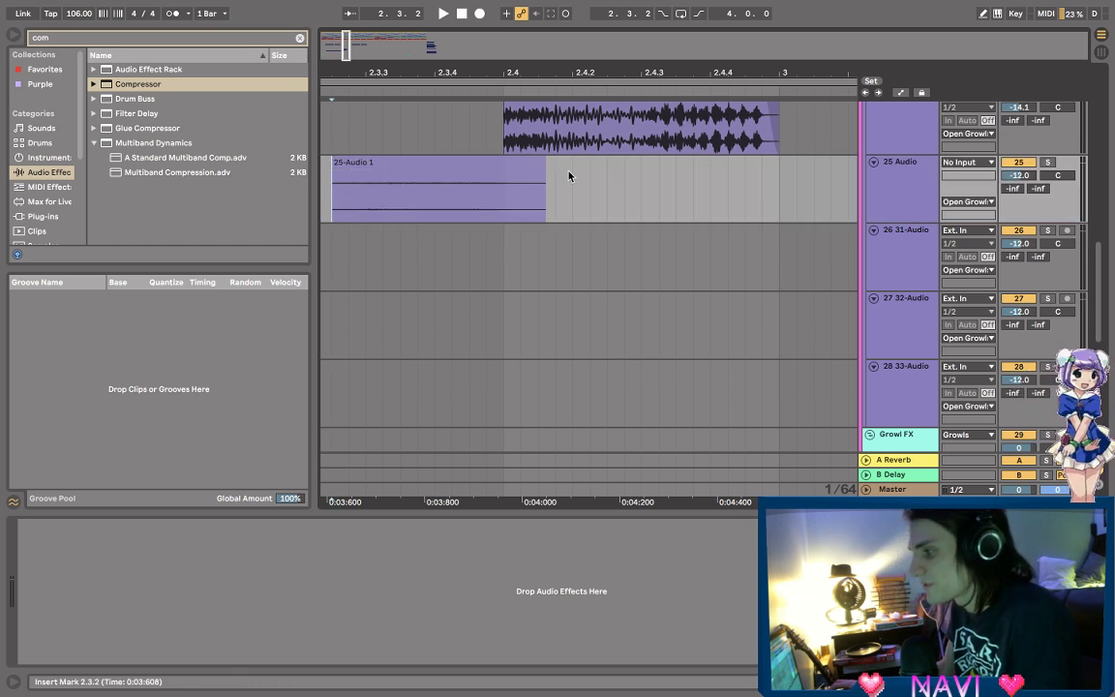
- Solo track 25 and replace the split-off piece with a single reversed clip ending at 2.4.1
left_click(1046, 163)
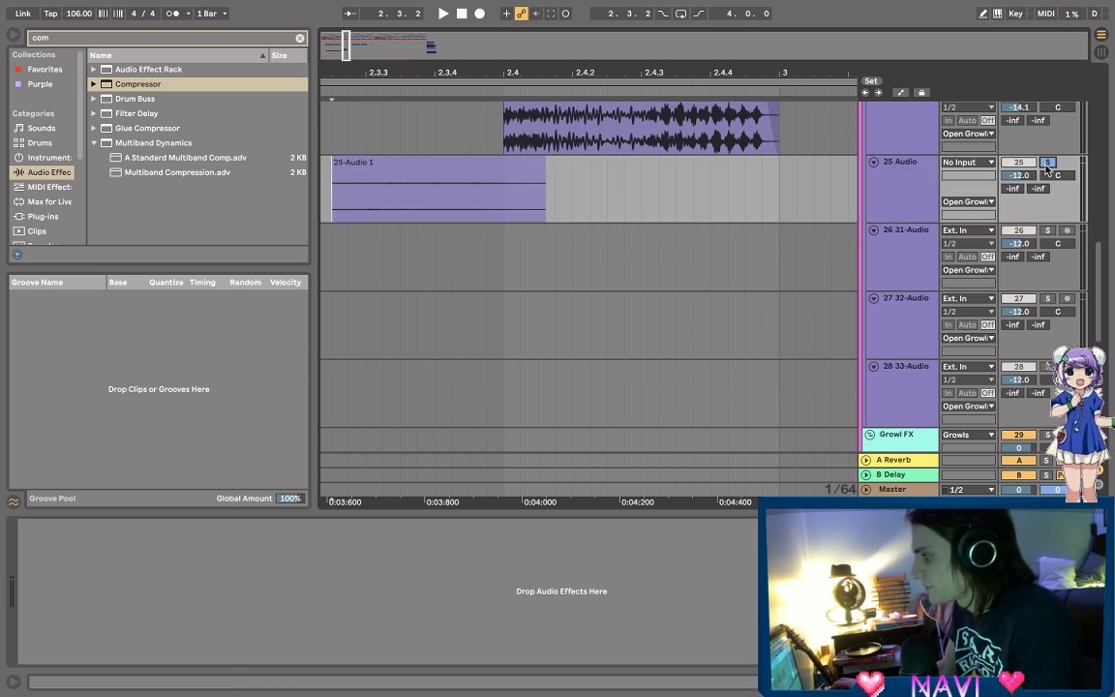
key("minus")
left_click(405, 195)
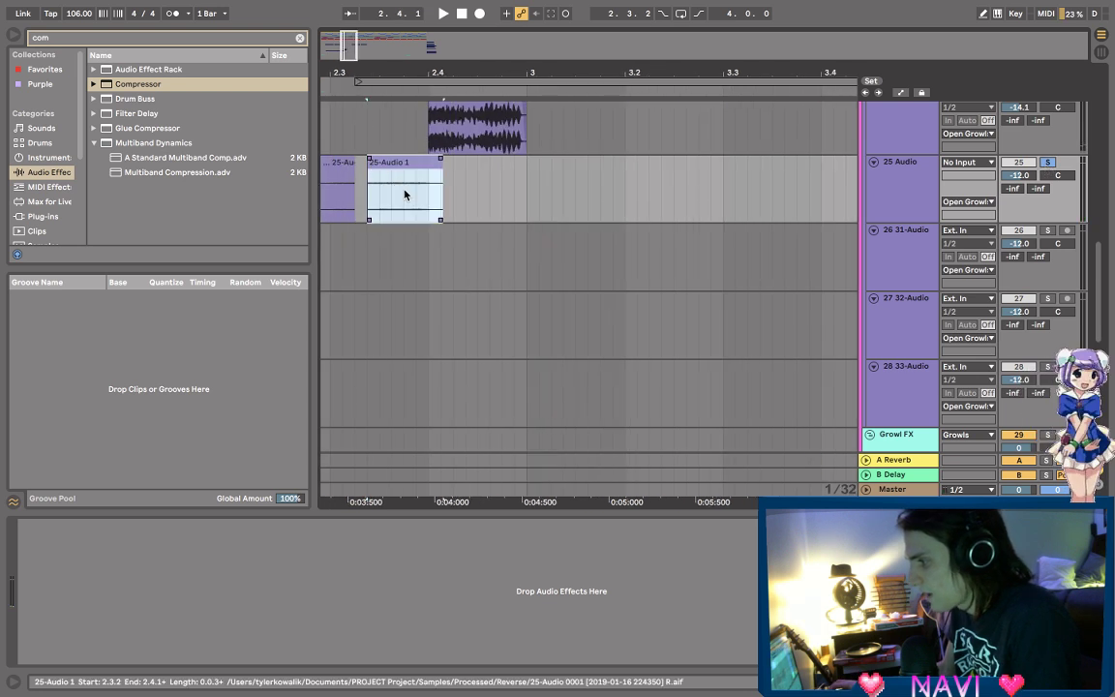
left_click_drag(355, 206, 429, 206)
left_click_drag(366, 68, 560, 75)
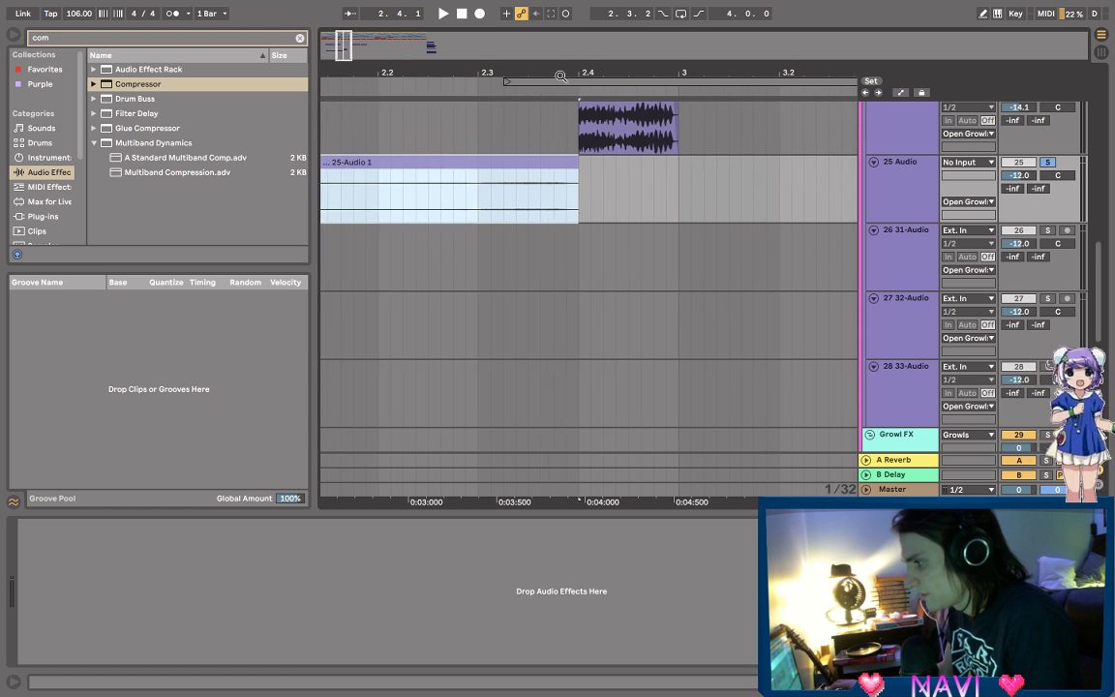
- Nudge the reversed clip on track 25 slightly later, just past 2.4.1, and audition its end
left_click(440, 198)
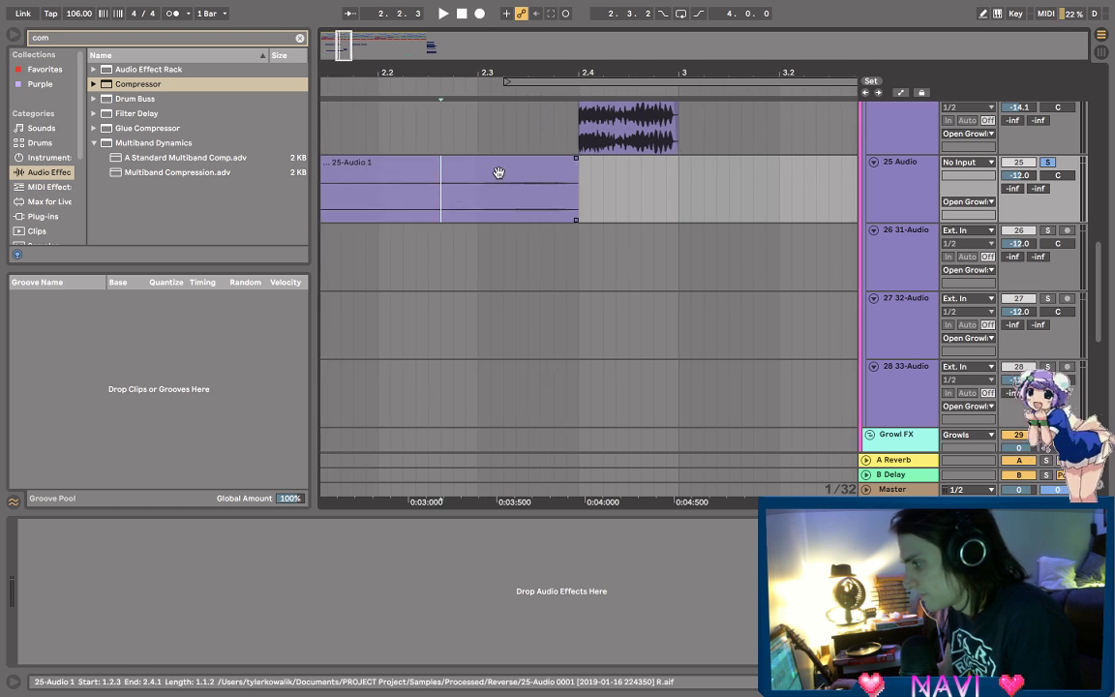
left_click_drag(499, 172, 515, 180)
left_click(563, 201)
key("space")
key("space")
left_click(425, 188)
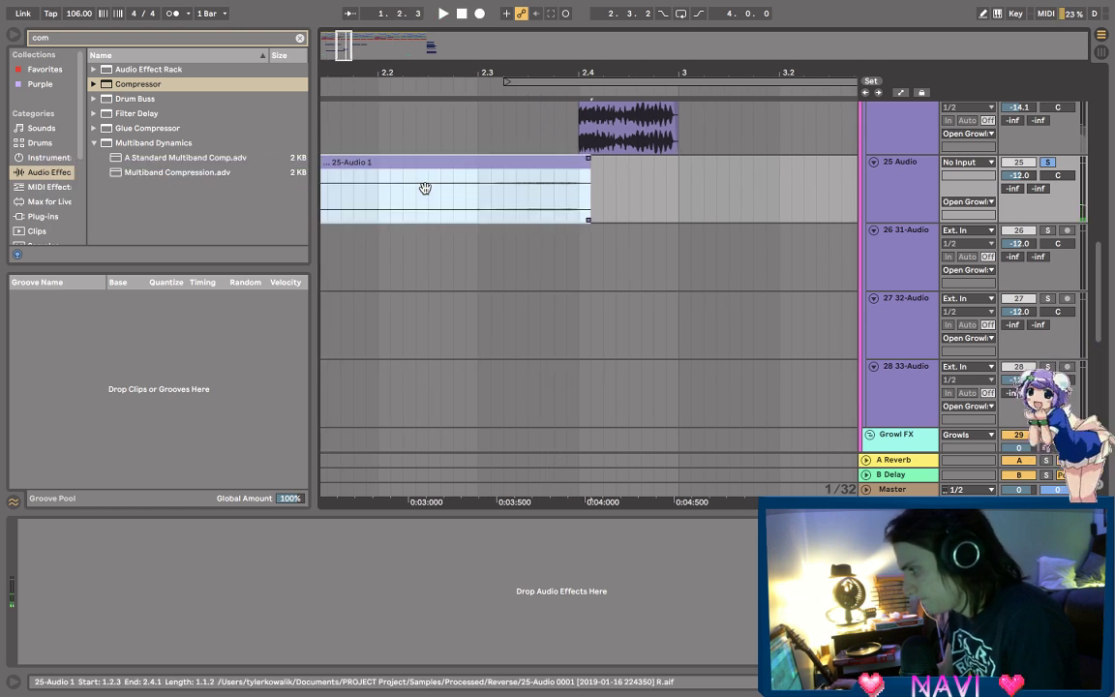
- Audition the soloed reversed clip on track 25 from 1.2.3 and place the insert marker at 2.2.1
key("space")
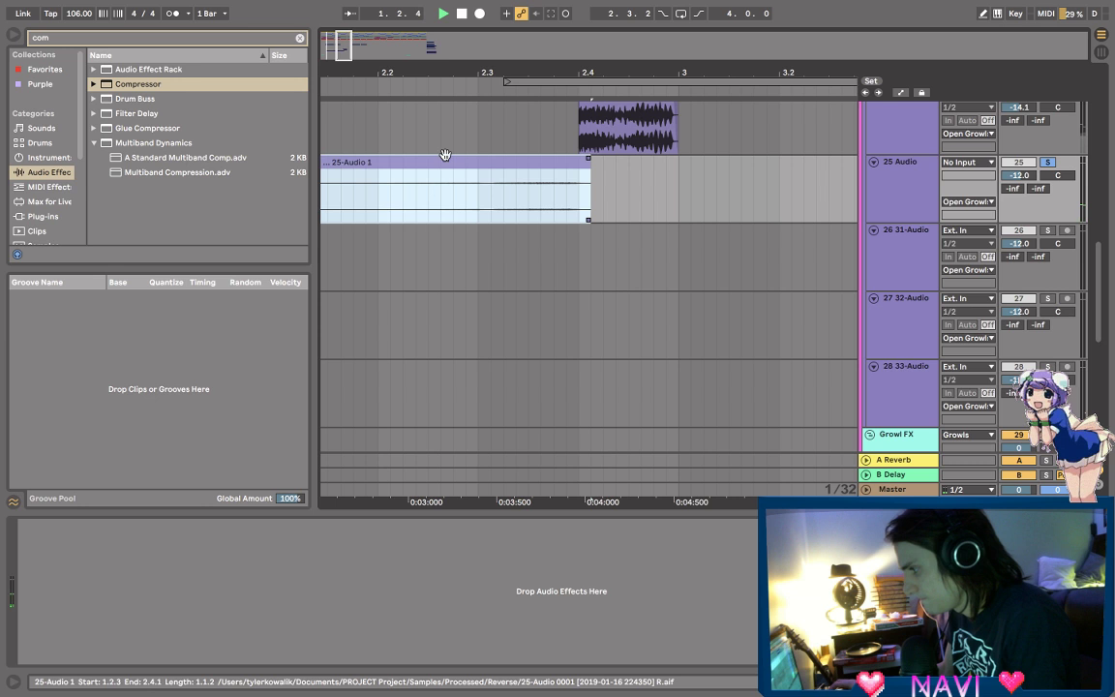
key("minus")
left_click(438, 162)
key("space")
left_click(432, 196)
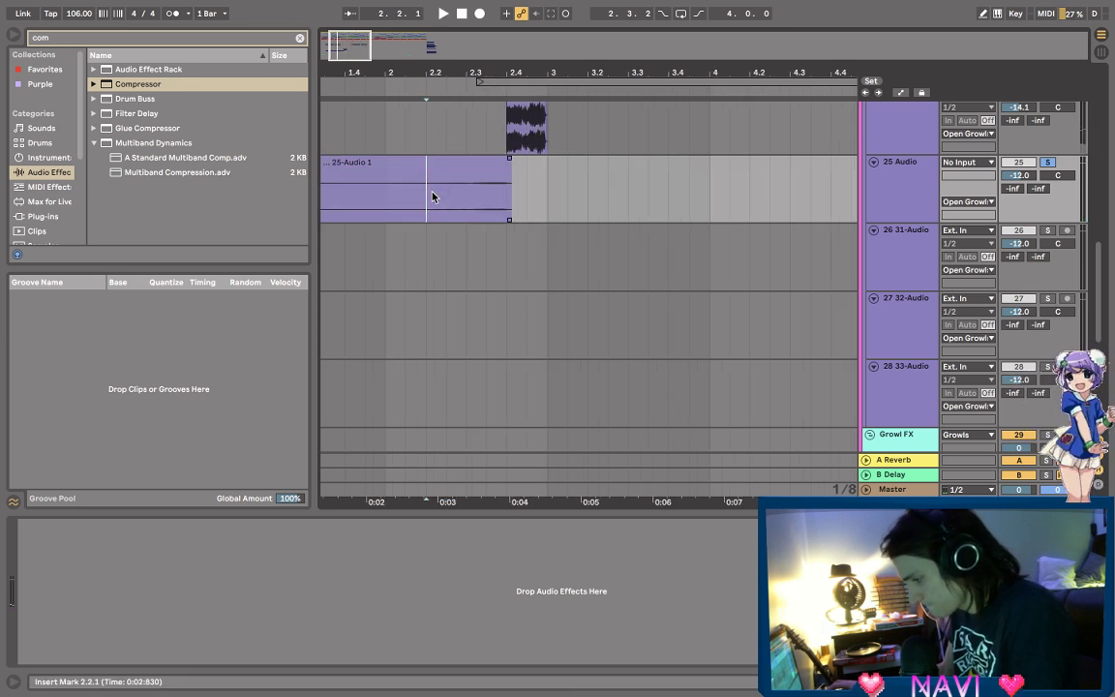
key("minus")
key("minus")
key("minus")
key("minus")
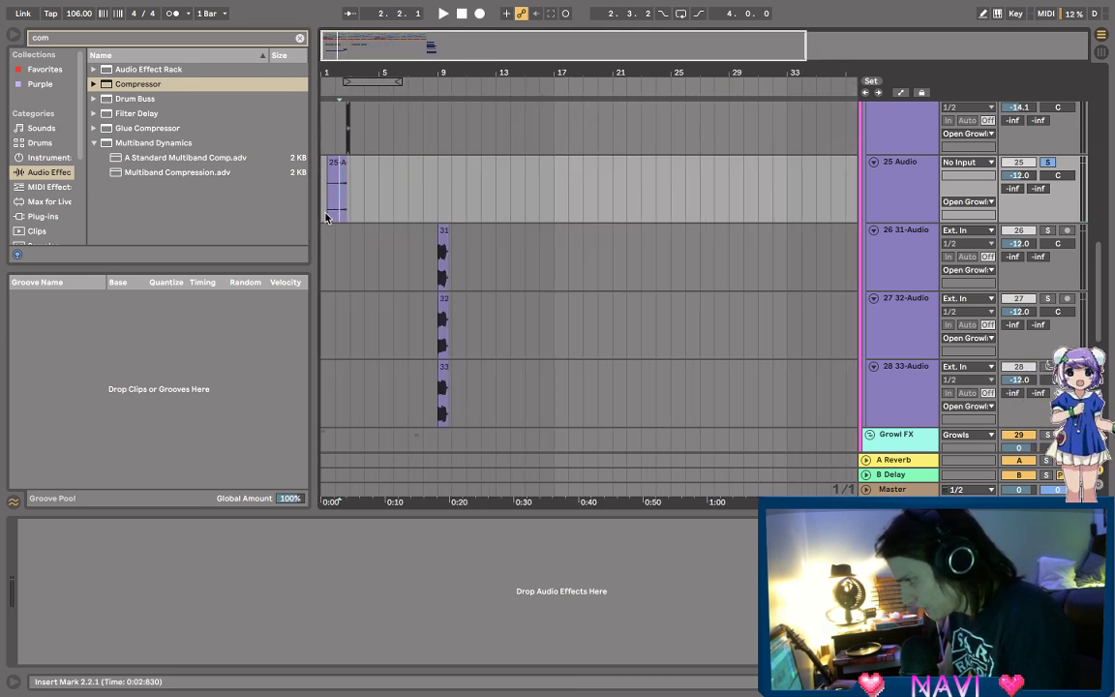
- Trim the beginning of the reversed clip on track 25 so that it starts at 2.2.1
key("plus")
key("plus")
key("plus")
key("plus")
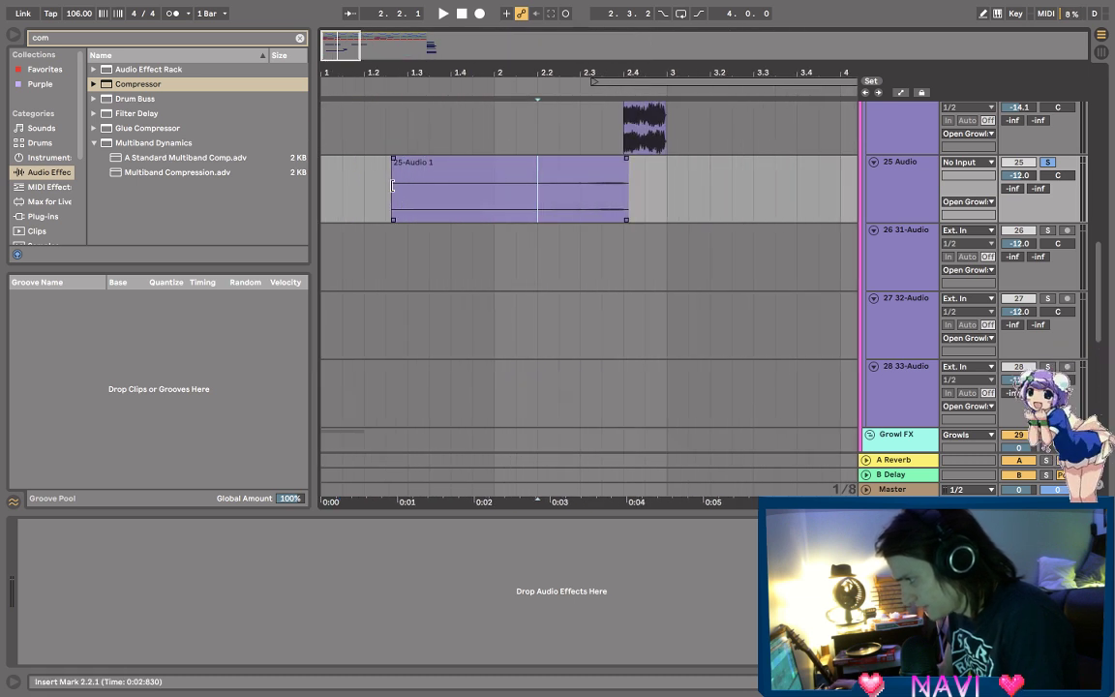
double_click(413, 177)
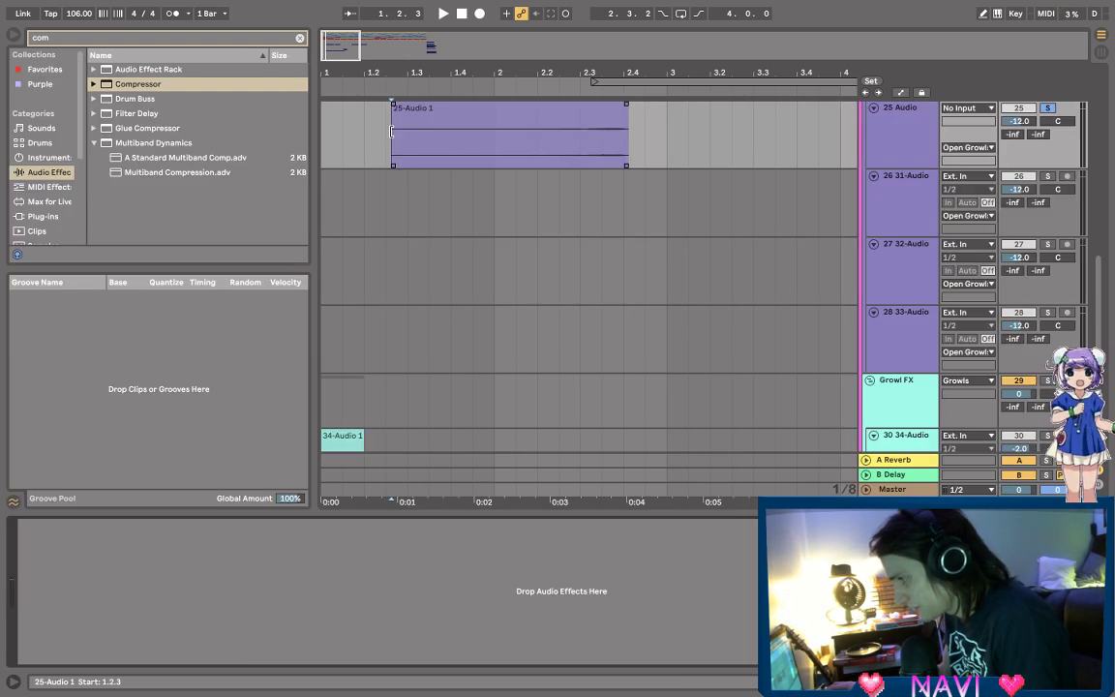
left_click(455, 137)
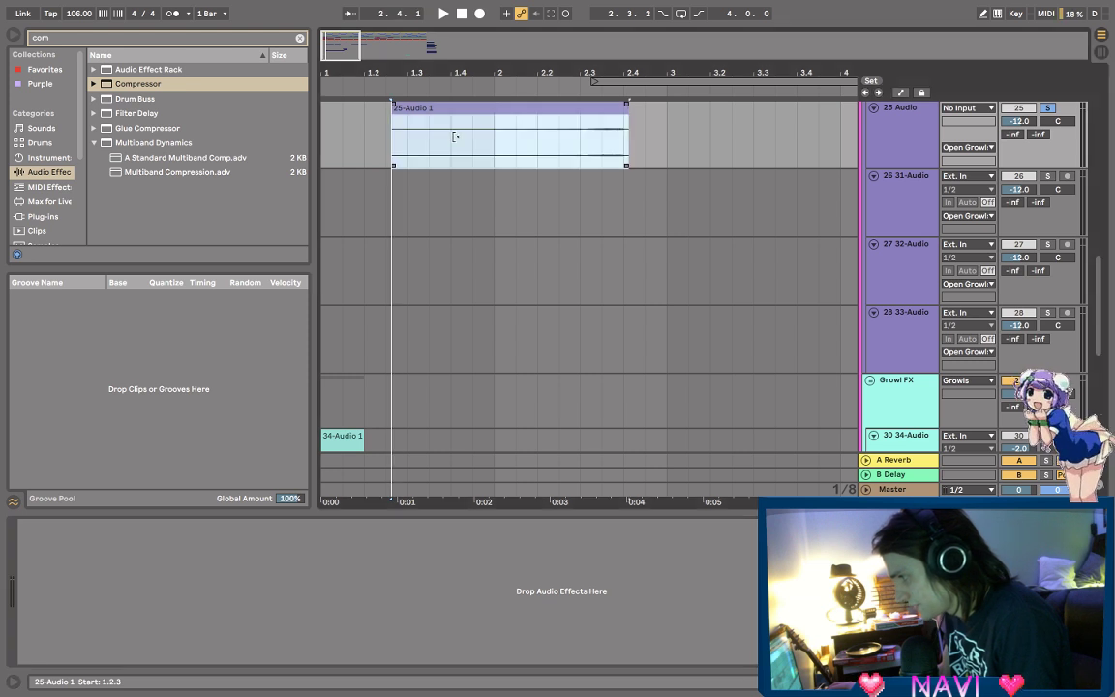
left_click_drag(455, 137, 549, 135)
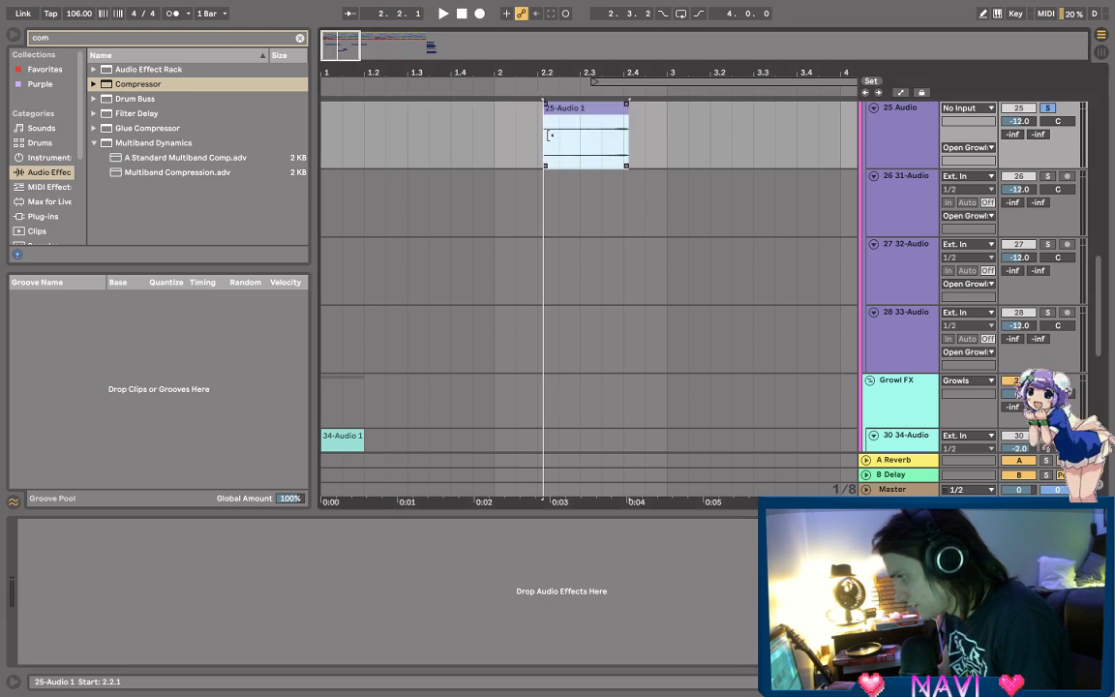
- Audition the shortened reversed clip on track 25 from 2.2.3, stop playback and select the clip
left_click(558, 145)
key("space")
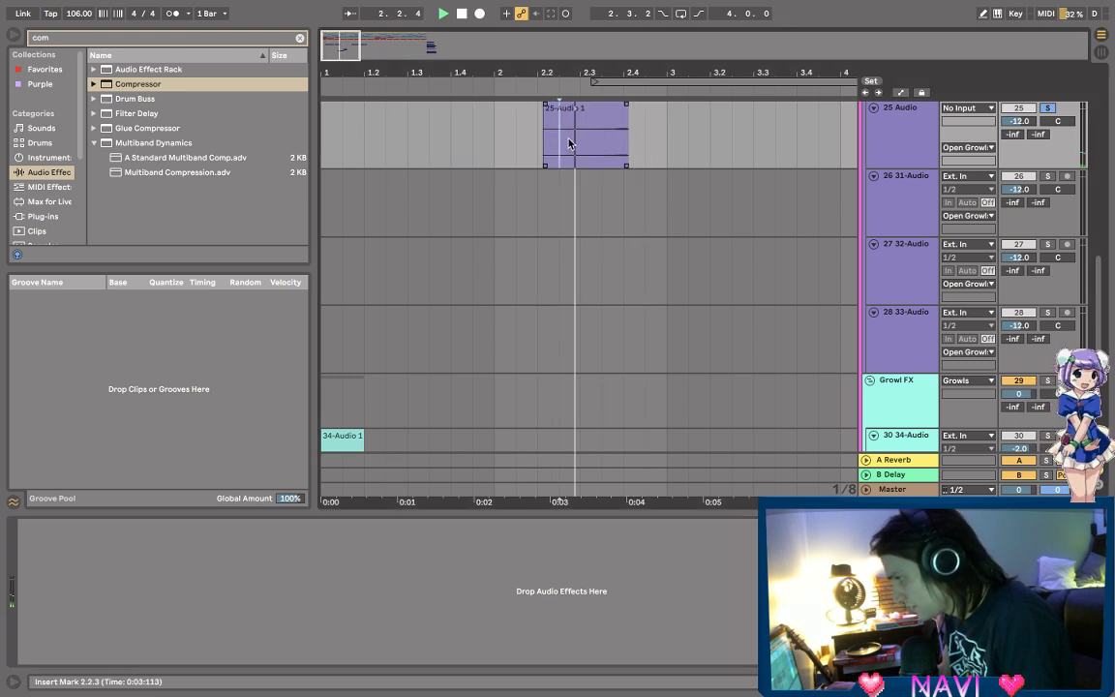
key("space")
left_click(598, 120)
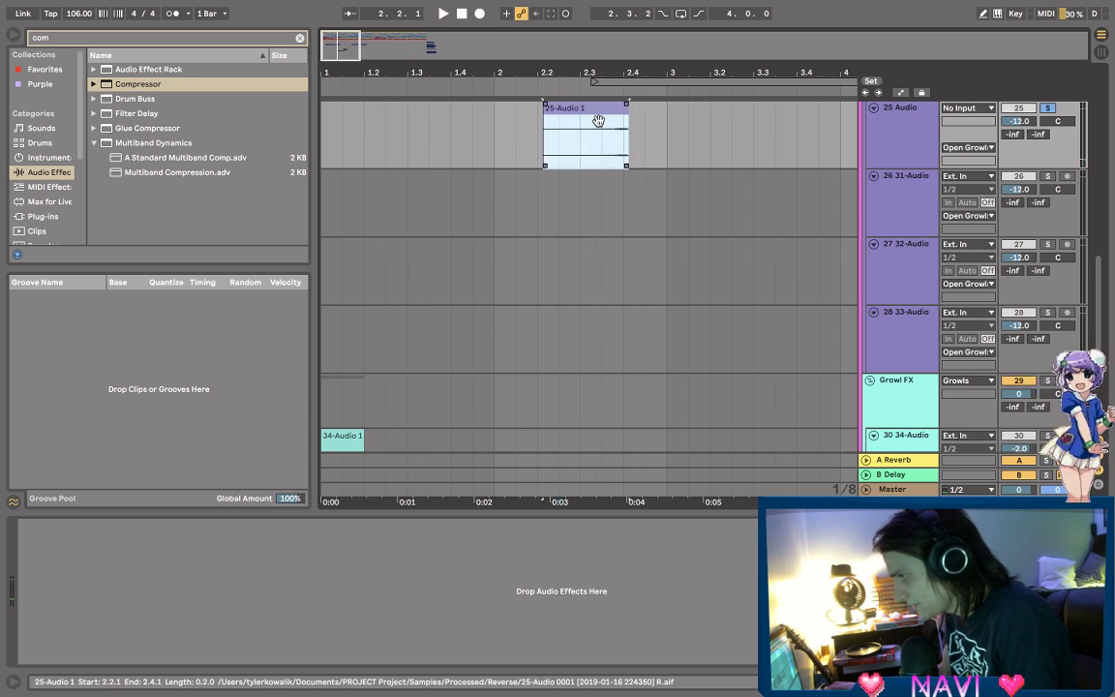
- Set the warp mode of the 25-Audio clip to Complex Pro and play the clip
double_click(598, 120)
left_click(170, 218)
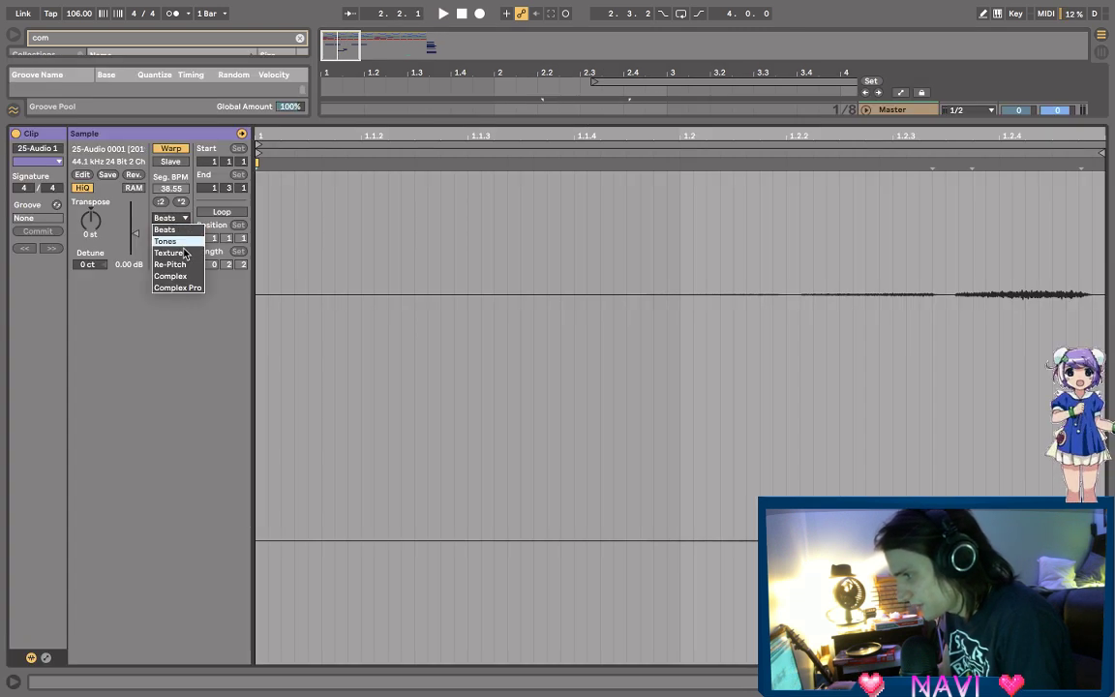
left_click(193, 288)
key("space")
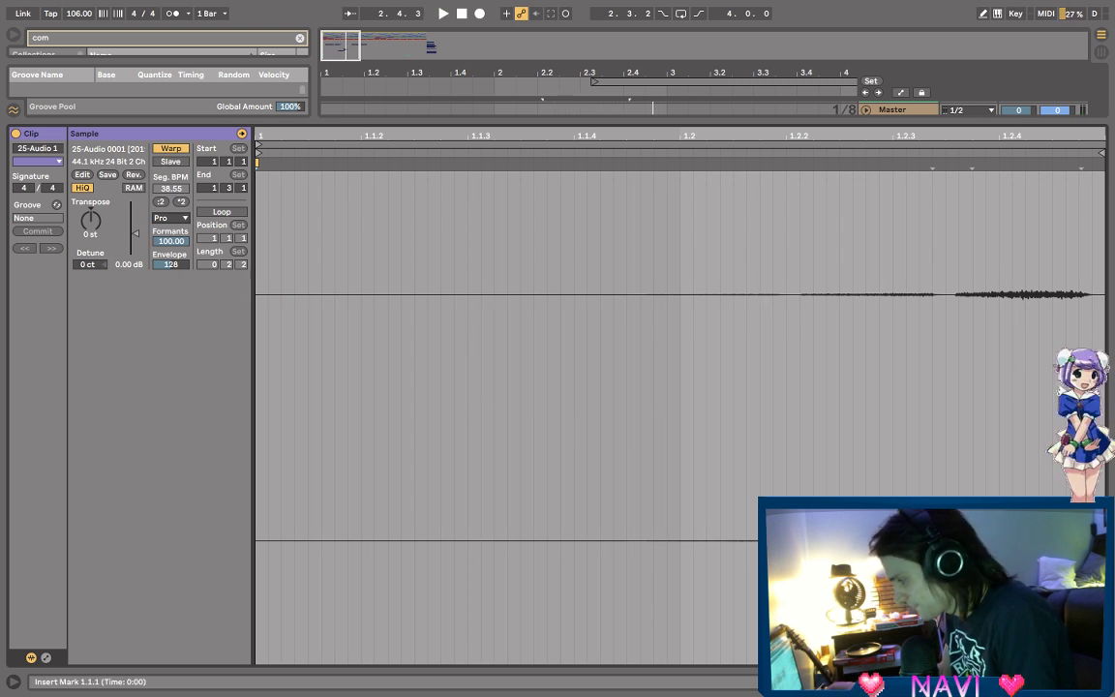
key("shift+Tab")
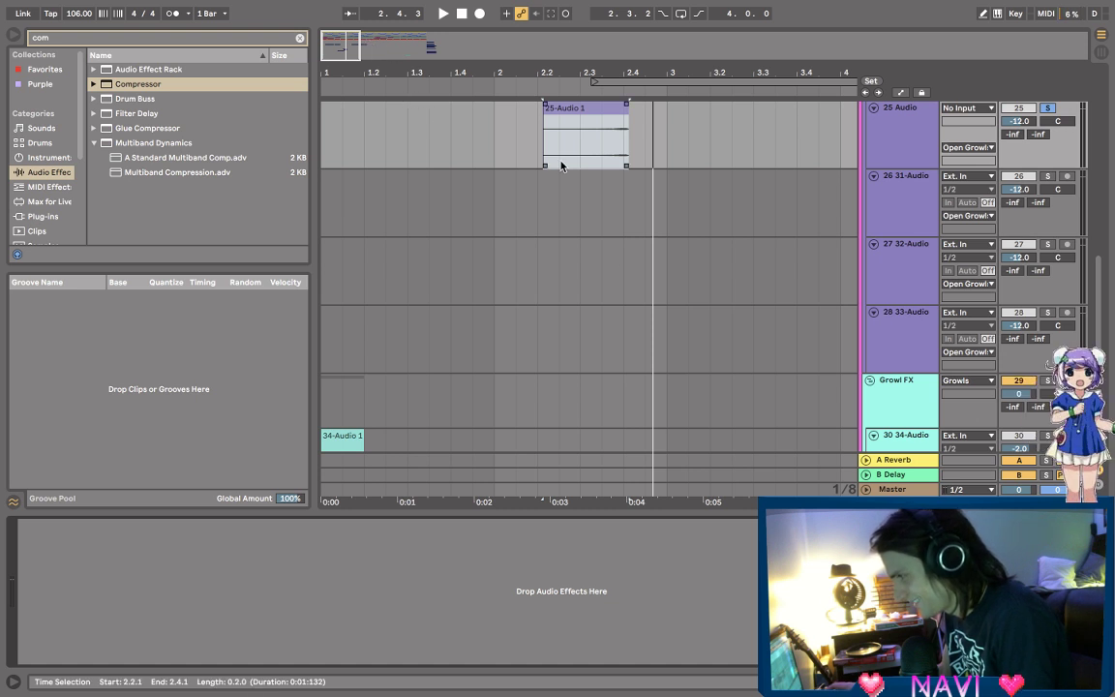
- Undo the warp mode change and the earlier trimming of the 25-Audio clip, and play the full-length clip
key("super+z")
key("space")
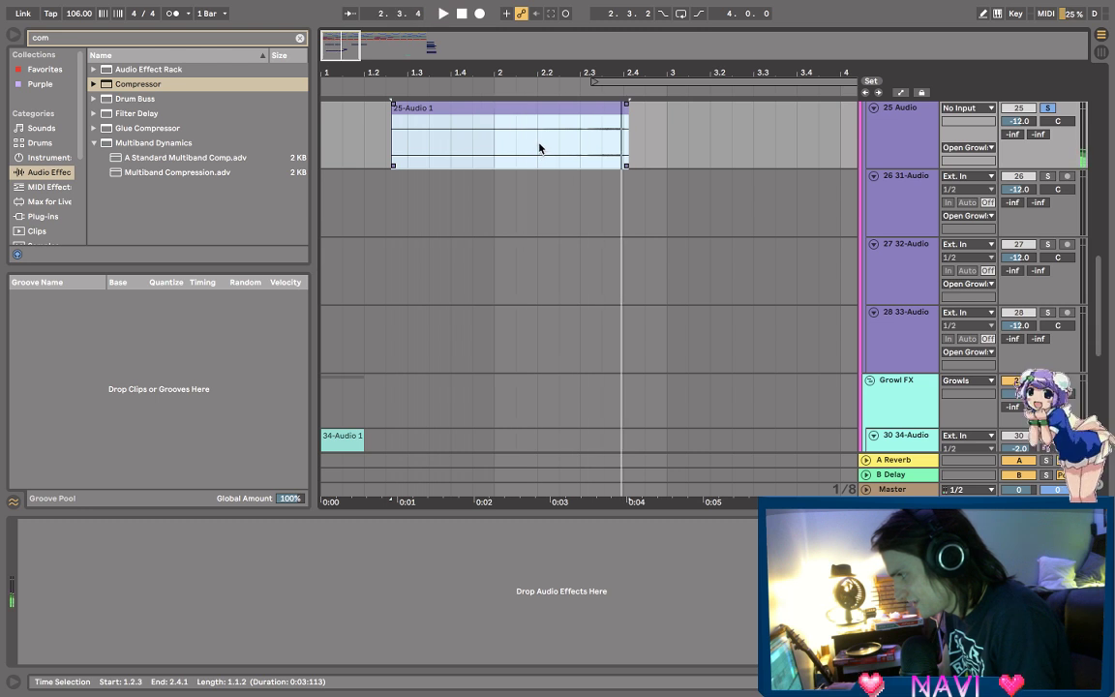
key("space")
- Audition the rear part of the 25-Audio clip from position 2.1.3
left_click(539, 148)
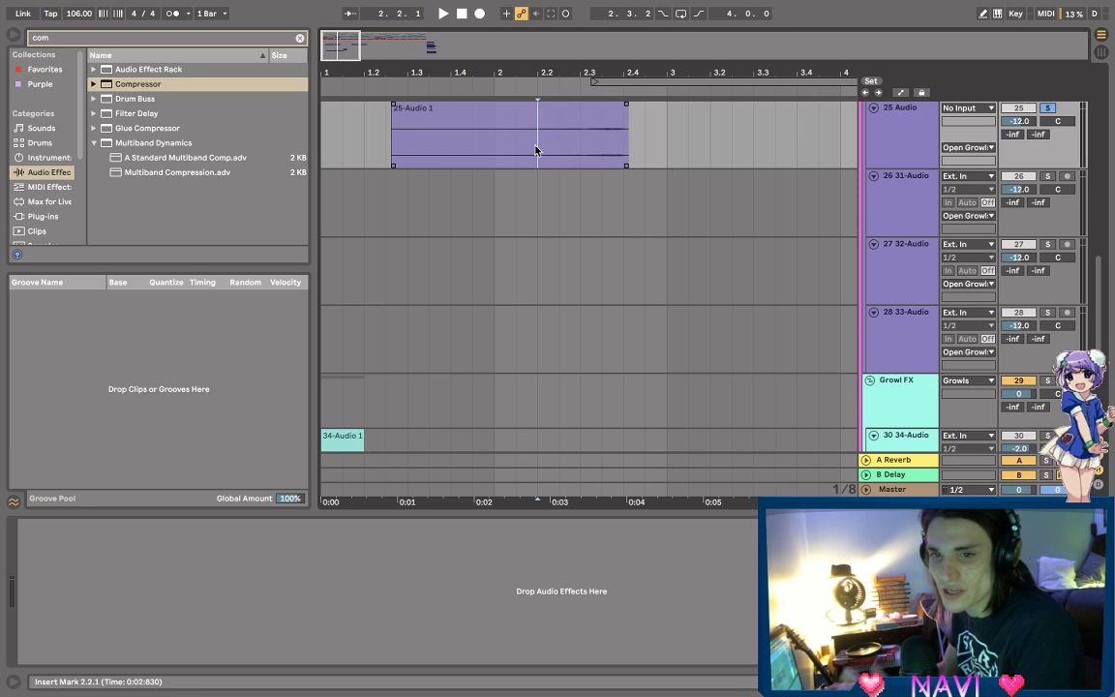
left_click(508, 142)
key("space")
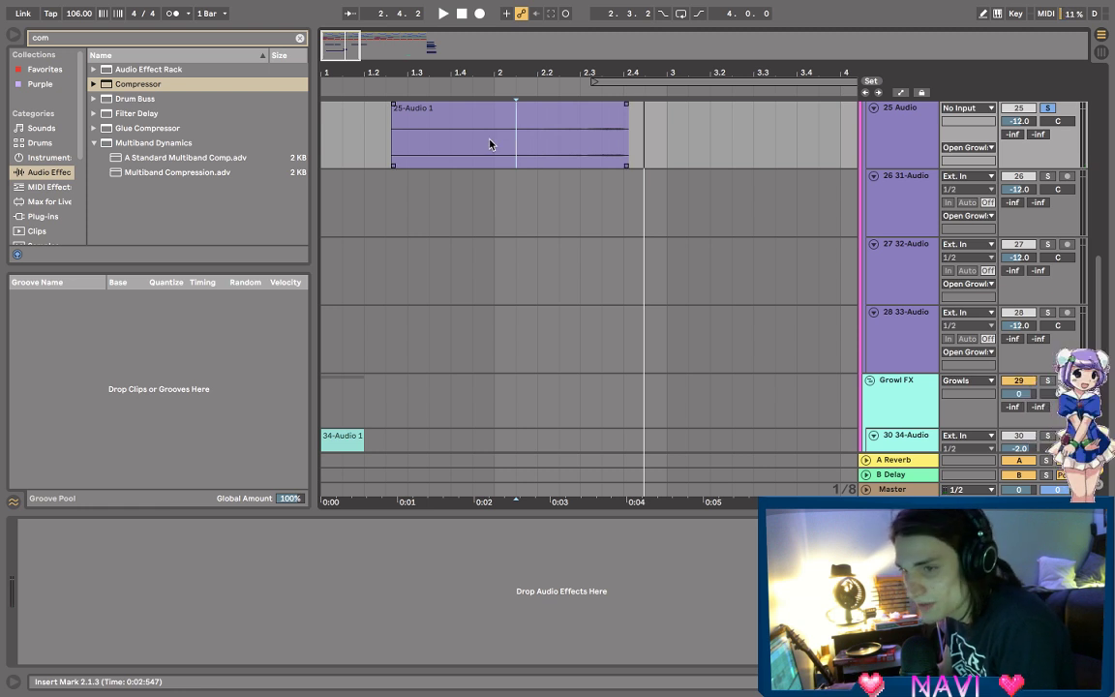
left_click(493, 147)
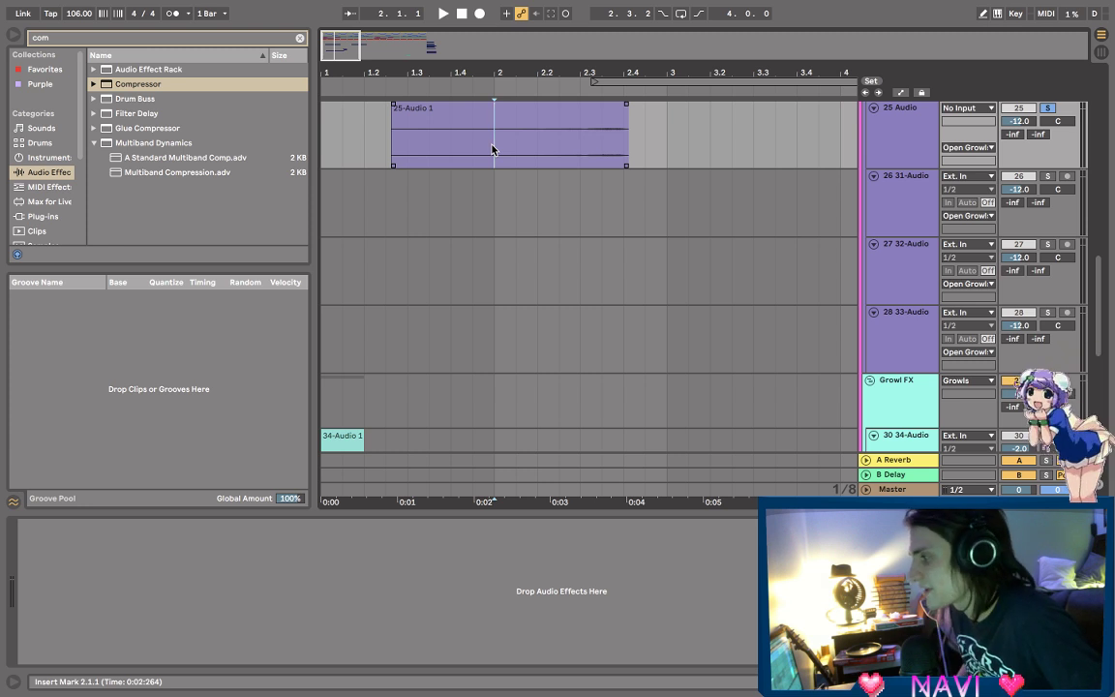
left_click(380, 145)
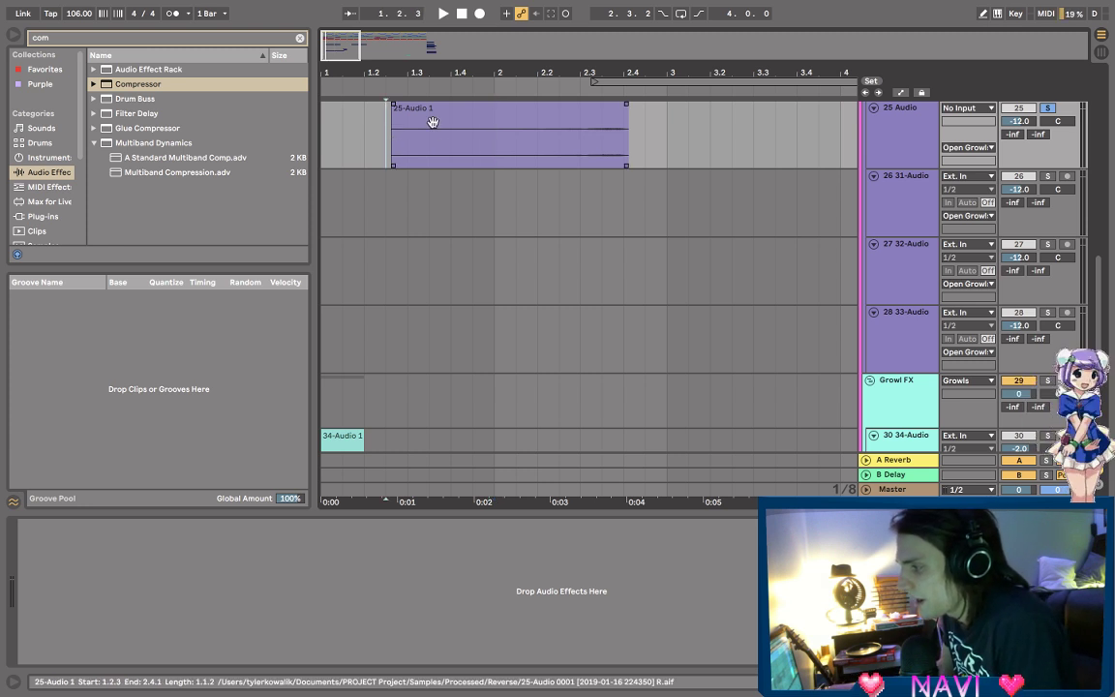
- Play the 25-Audio clip from just before its start and from position 2.2.1
scroll(709, 204, "down", 2)
scroll(704, 205, "up", 5)
left_click(605, 242)
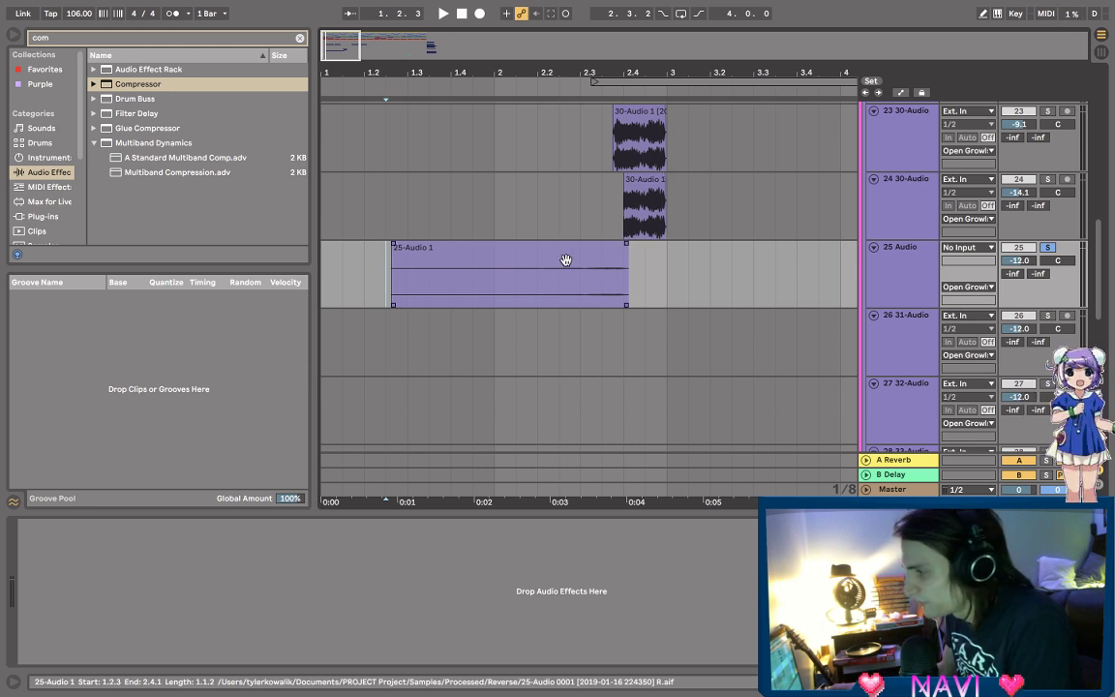
key("space")
key("space")
left_click(537, 287)
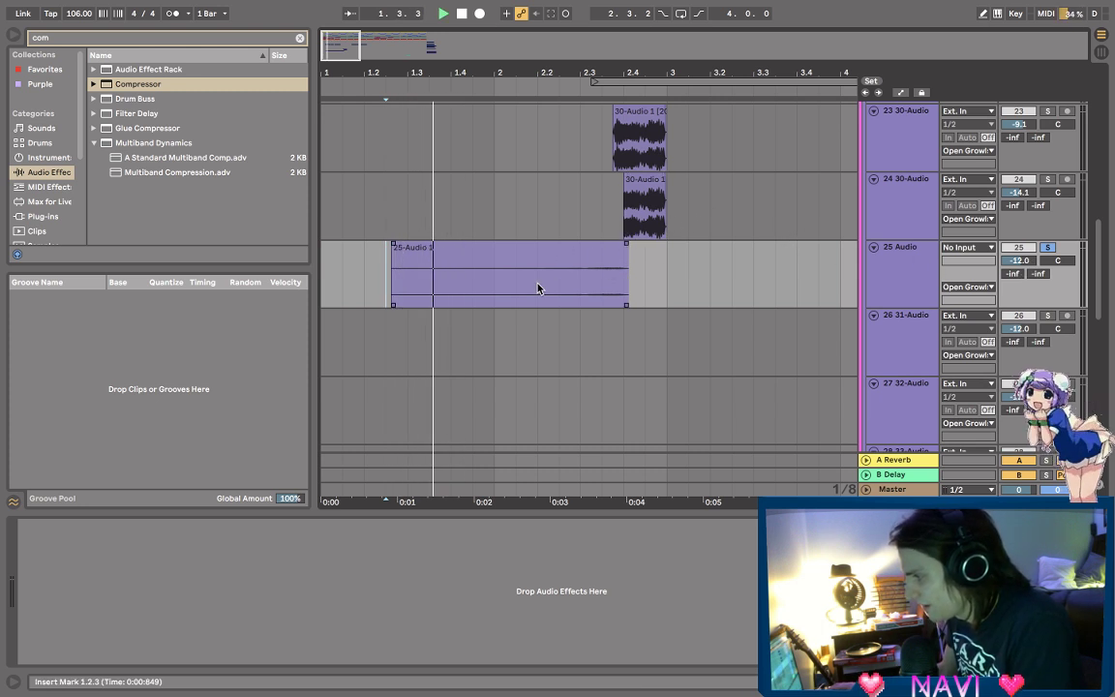
key("space")
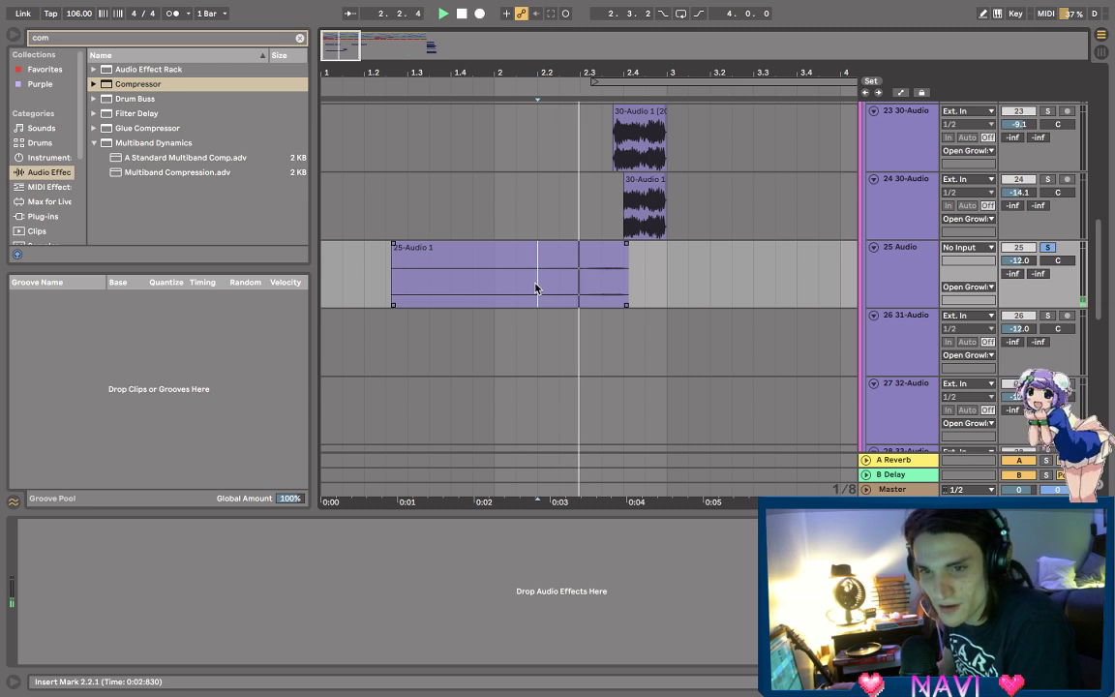
key("space")
- Raise the volume of the 25 Audio track to 1.9 dB while its clip plays
left_click(497, 248)
key("space")
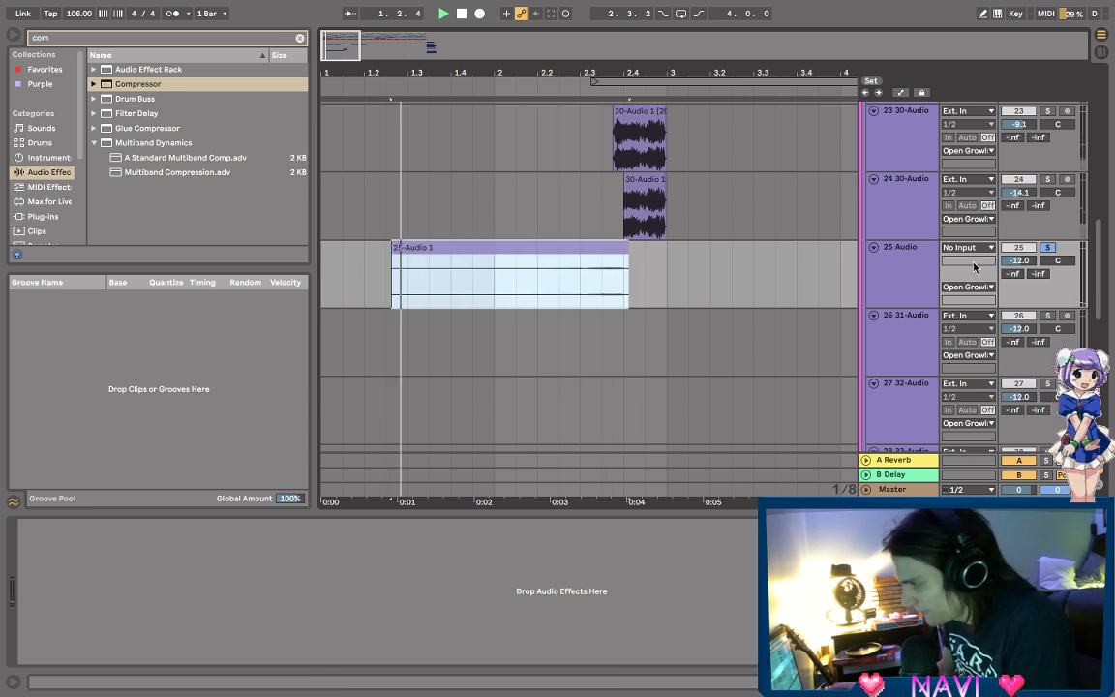
left_click_drag(1019, 260, 1018, 211)
key("space")
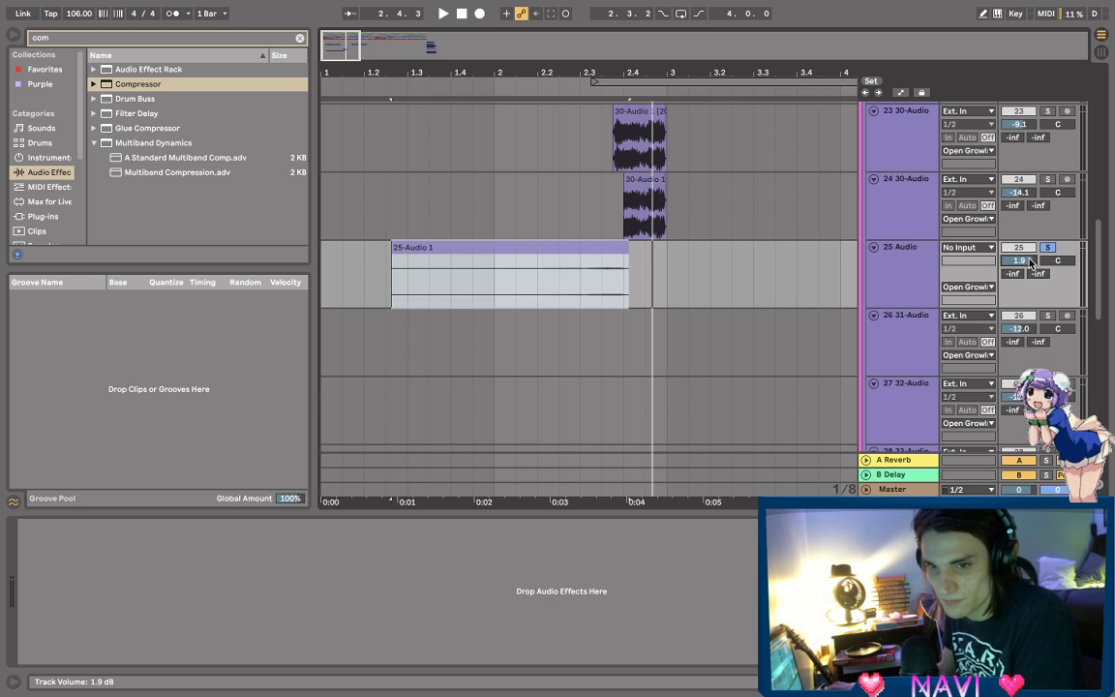
- Solo track 23 (30-Audio) and play its clip from position 2.3.4
left_click(639, 155)
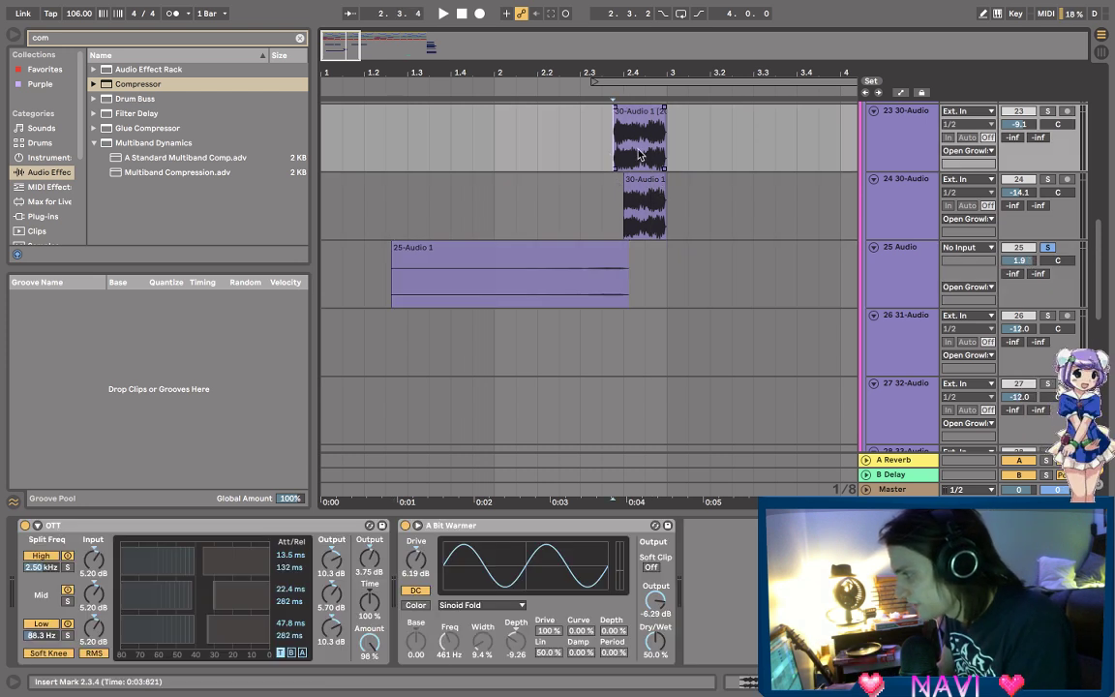
key("space")
left_click(1047, 111)
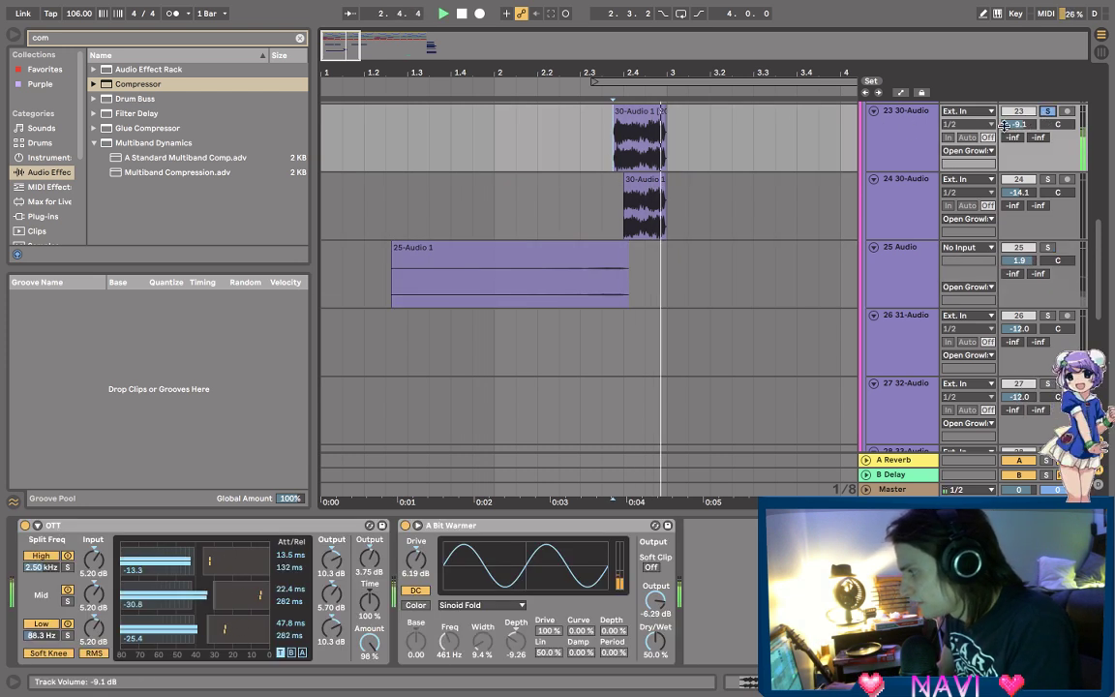
key("space")
- Solo the 25 Audio track and play its clip from position 2.2.3
left_click(906, 248)
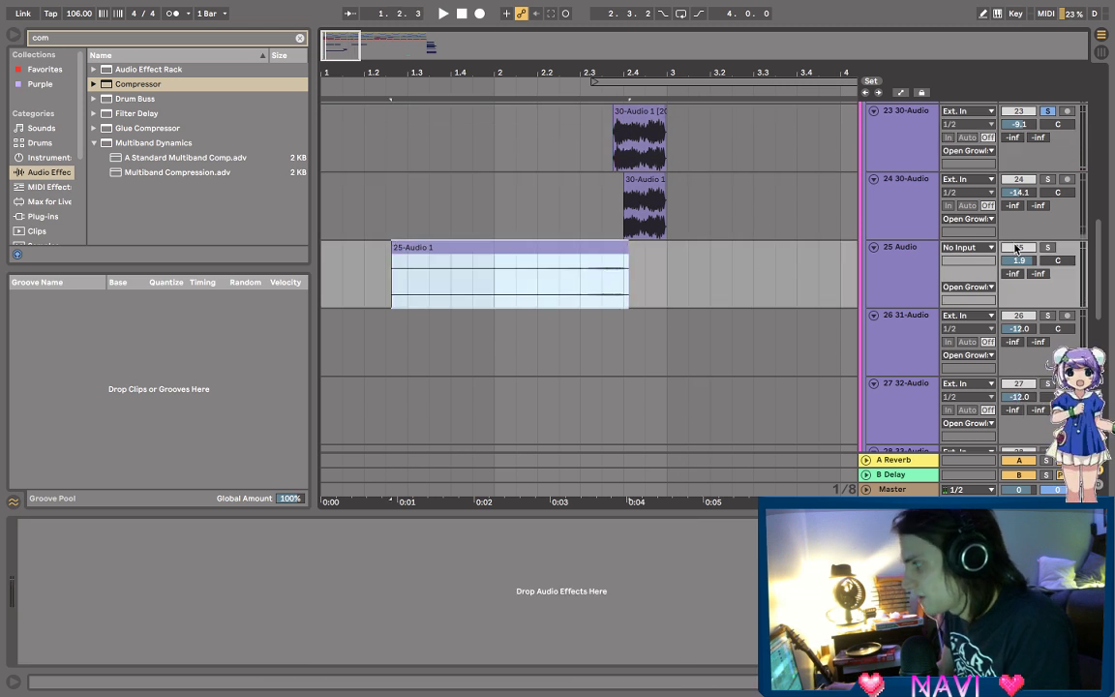
left_click(1047, 249)
left_click(556, 281)
key("space")
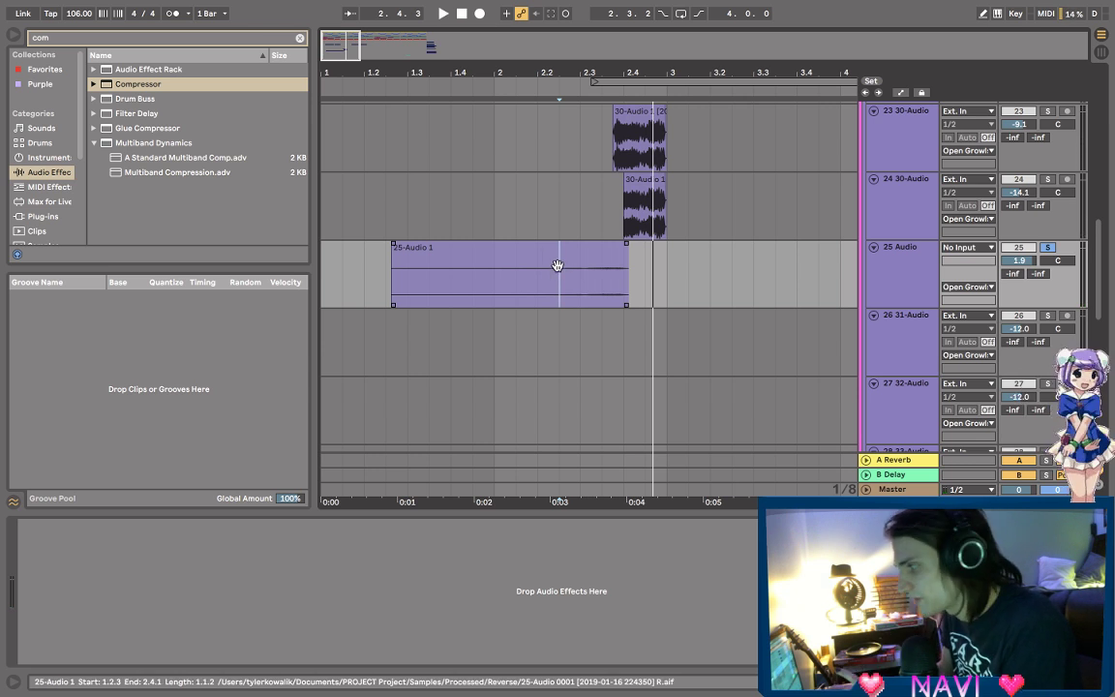
- Lower the volume of the 25 Audio track to -4.9 dB and turn off its solo
left_click(555, 266)
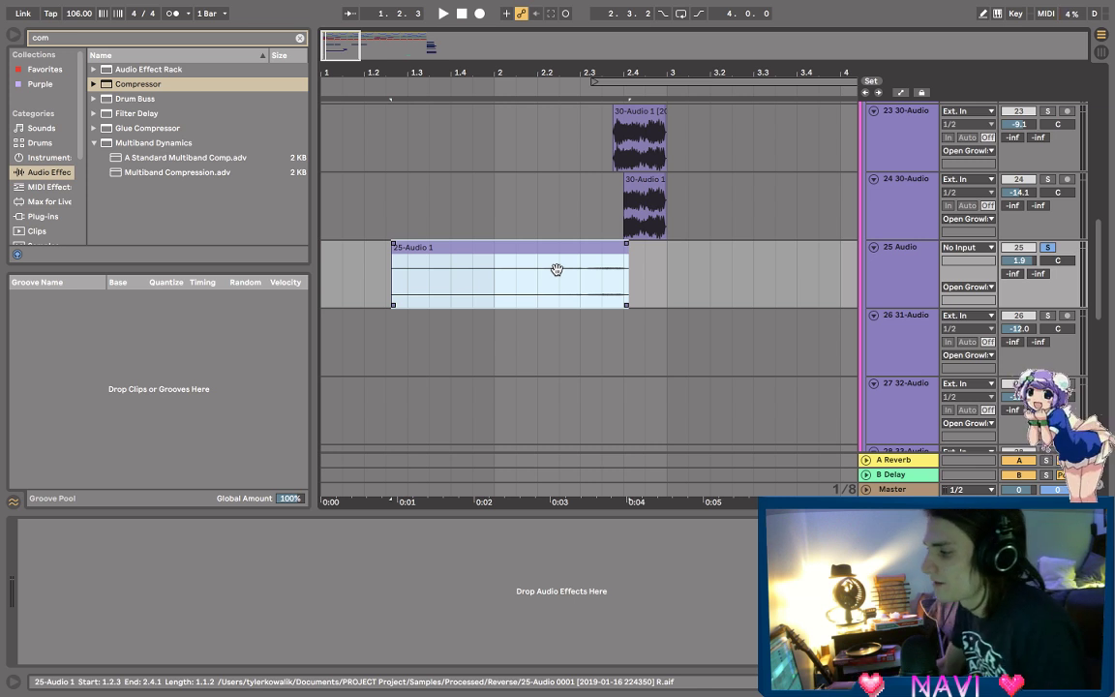
scroll(603, 145, "up", 3)
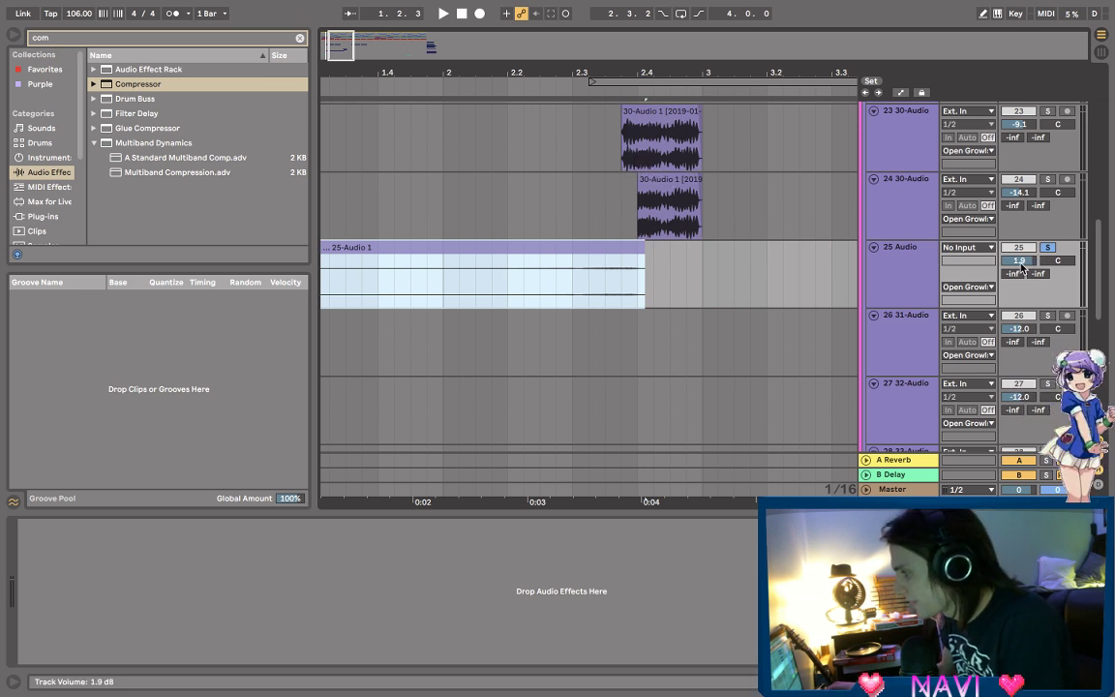
left_click_drag(1021, 267, 994, 270)
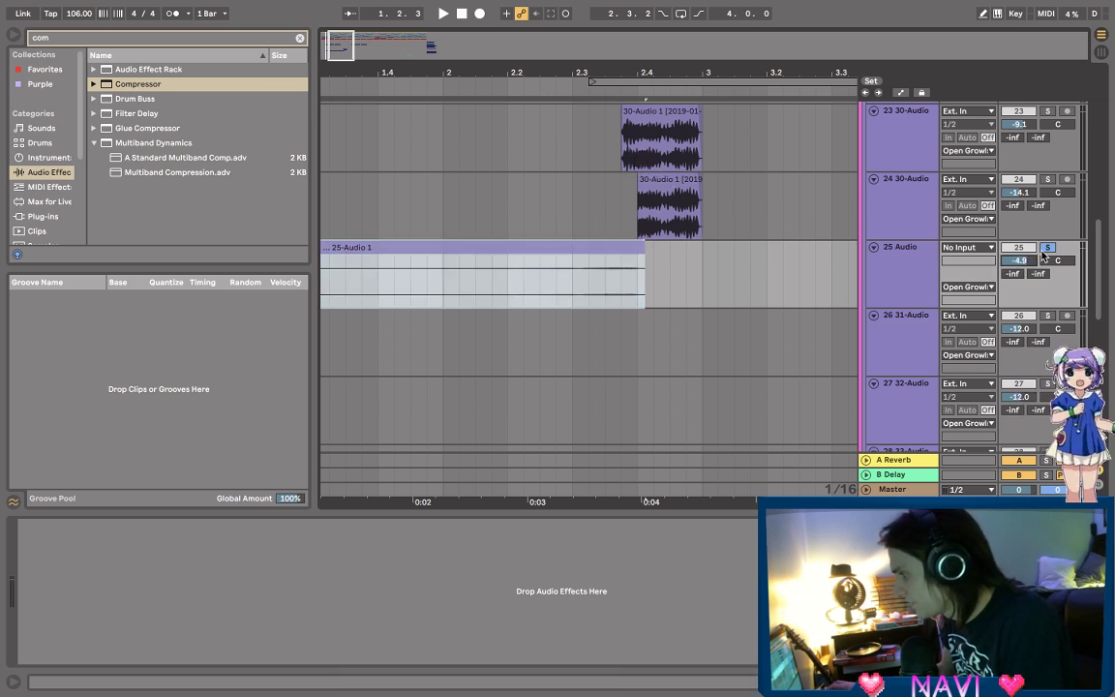
- Move the four-bar loop region so that it starts at 1.1.1
left_click(590, 253)
left_click(588, 253)
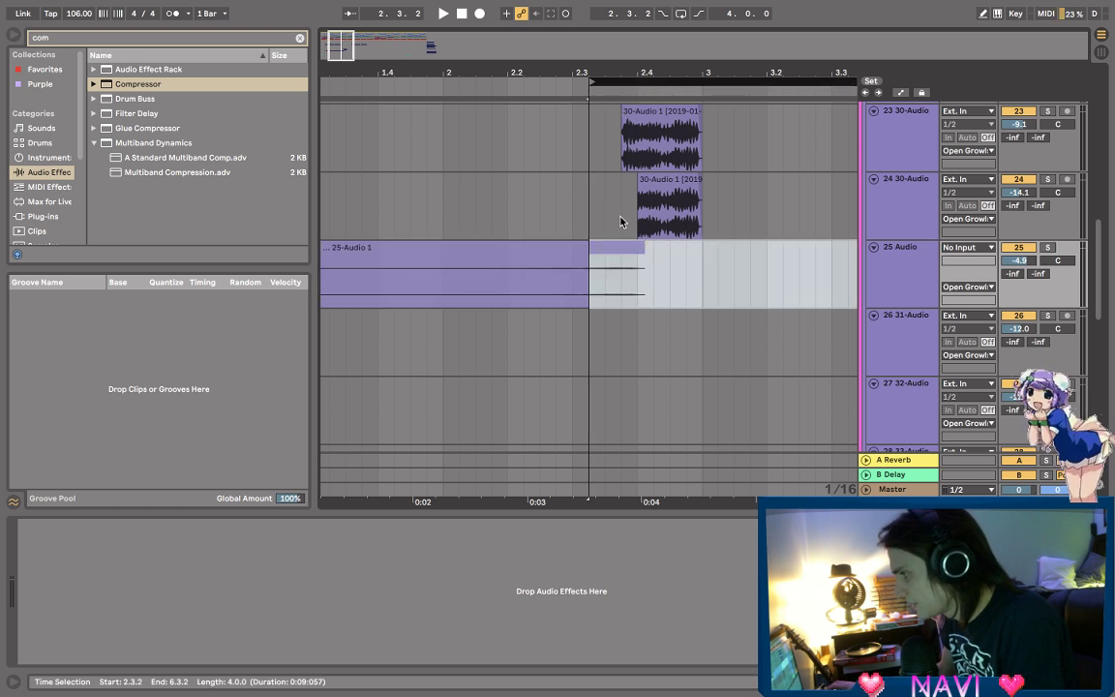
left_click_drag(579, 73, 579, 39)
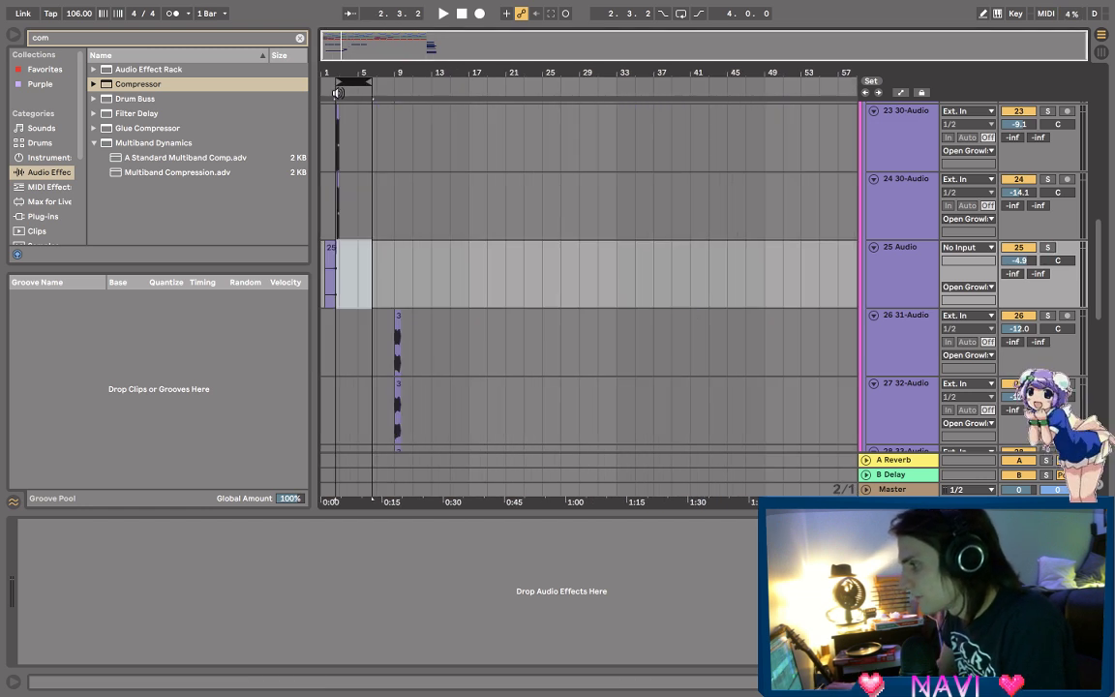
left_click_drag(347, 89, 387, 266)
- Delete the part of the 25-Audio clip before position 2.2.1
left_click(383, 271)
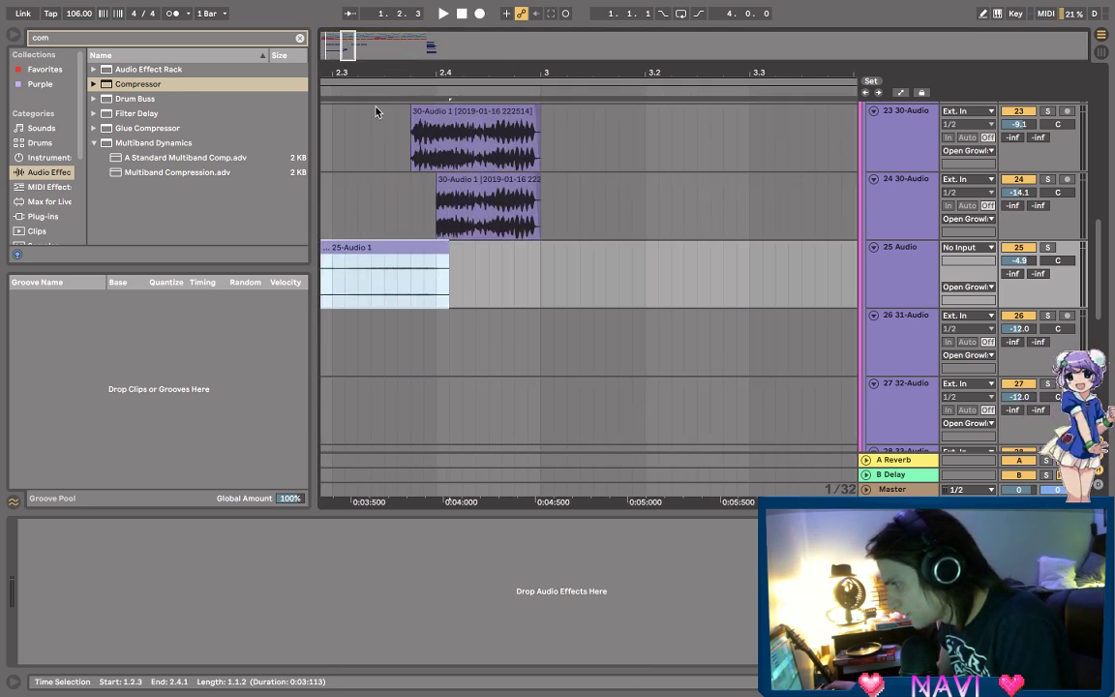
key("minus")
key("minus")
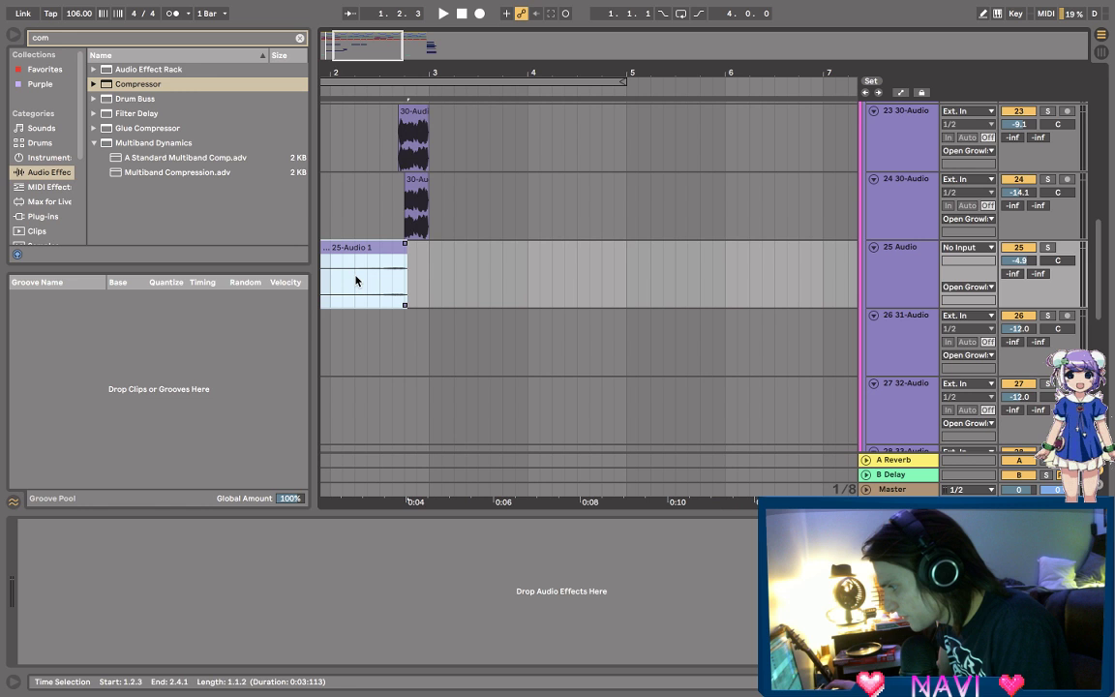
left_click_drag(355, 281, 322, 280)
key("Delete")
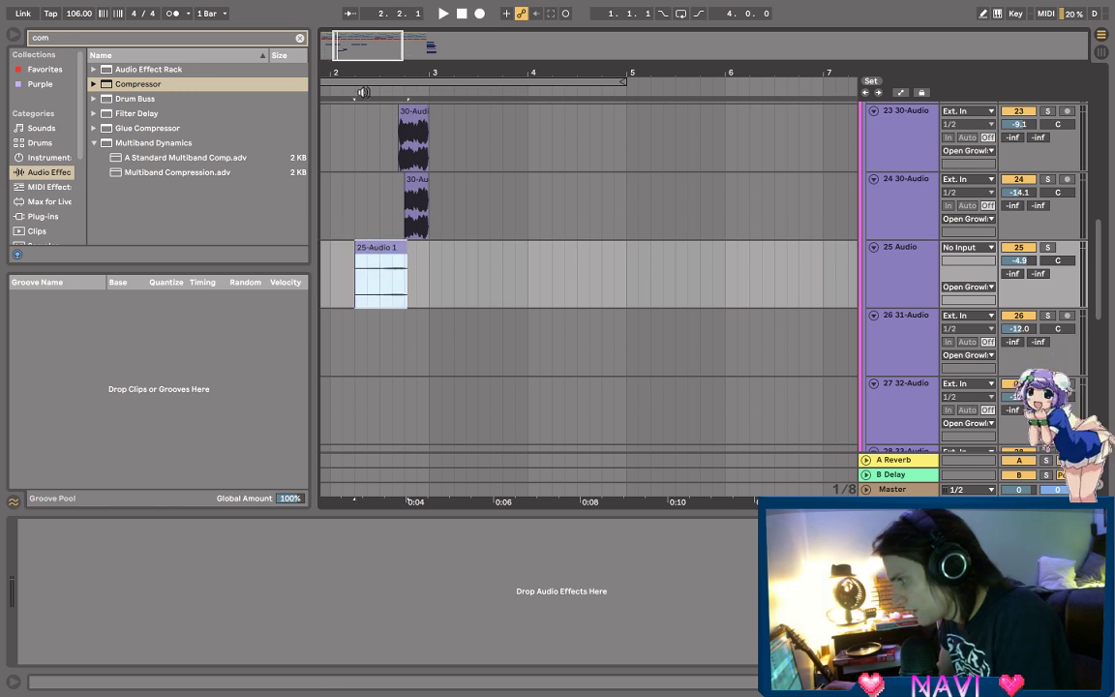
- Shift the trimmed 25-Audio clip earlier to span 2.1.4 to 2.3.4 and give it a short fade-out
key("plus")
key("plus")
key("plus")
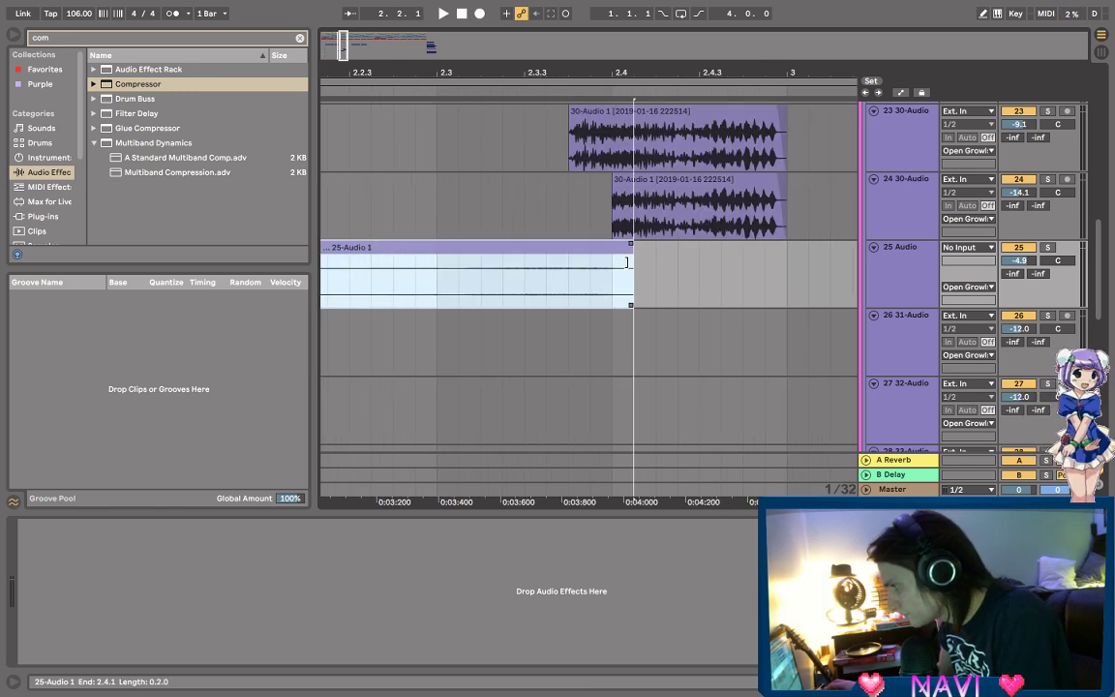
left_click_drag(627, 262, 564, 259)
left_click_drag(448, 58, 465, 53)
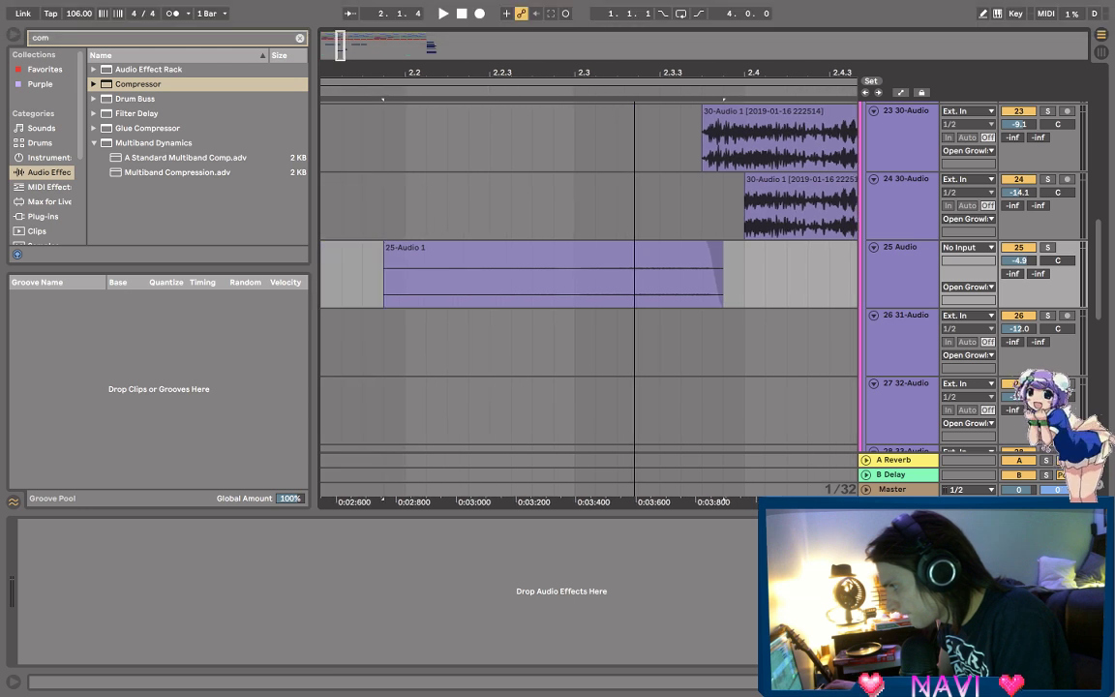
- Add a long fade-in to the 25-Audio clip, reaching from its start almost to the fade-out
left_click_drag(634, 73, 759, 71)
left_click_drag(520, 243, 808, 242)
left_click(546, 244)
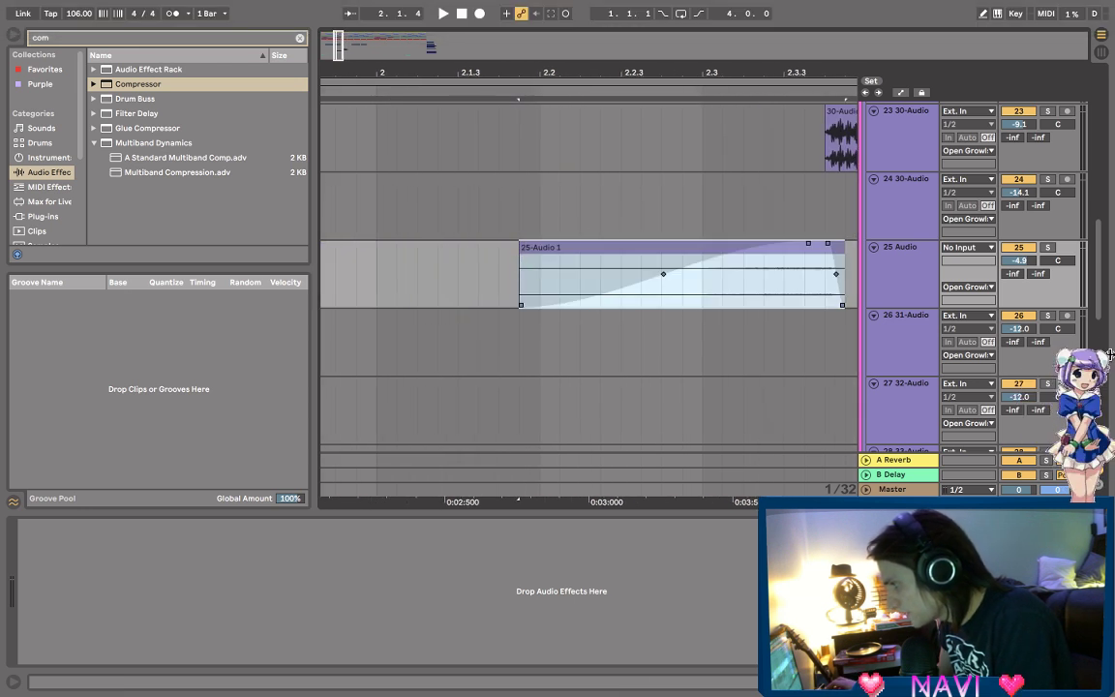
- Raise the 25 Audio track's volume to -0.7 dB and bend the clip's fade-in curve so it swells late and steeply
key("space")
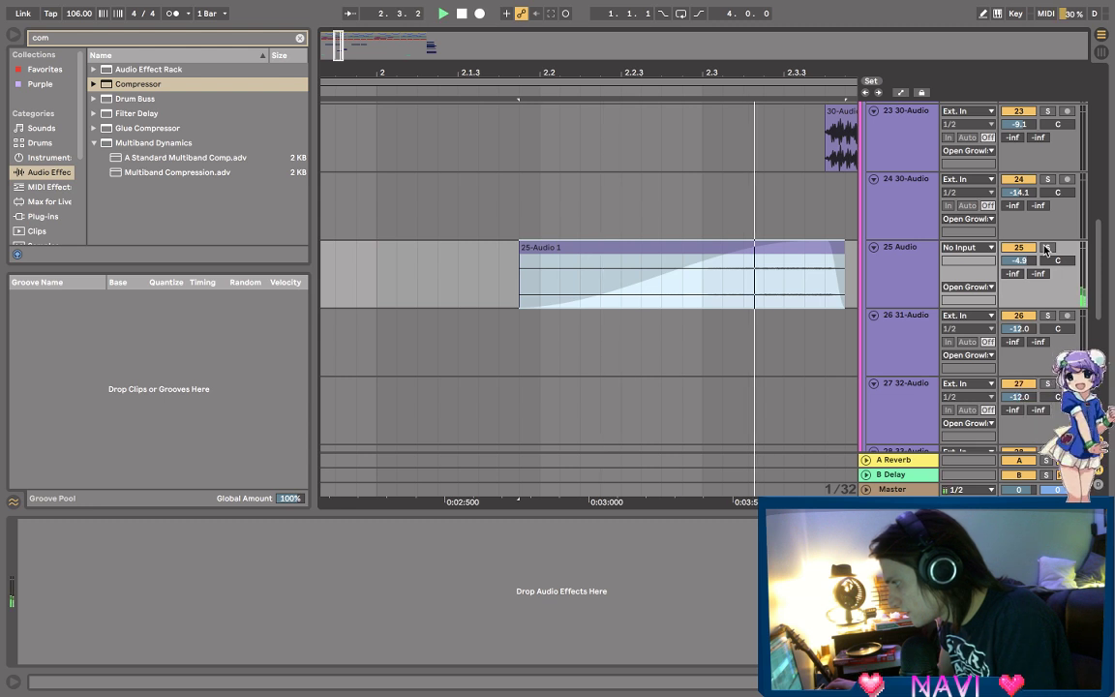
left_click_drag(1019, 260, 1019, 250)
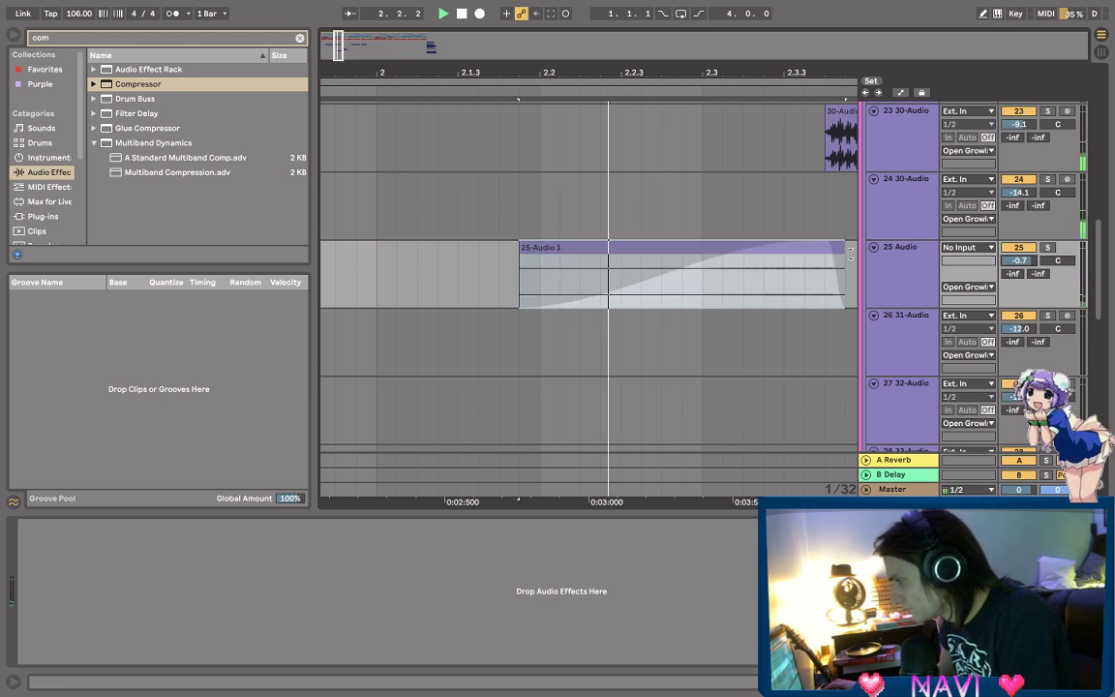
left_click(689, 279)
left_click_drag(663, 278, 742, 331)
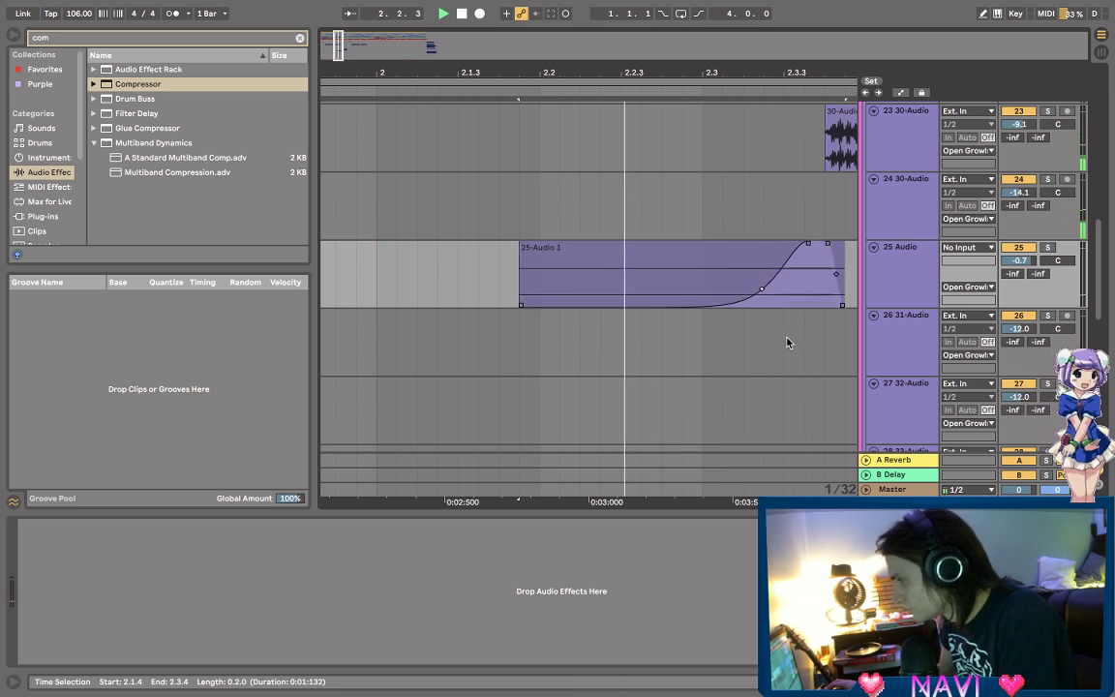
- Collapse the 25 Audio track and play the arrangement from position 1.4.1 to check the transition into the growls
left_click_drag(736, 68, 784, 39)
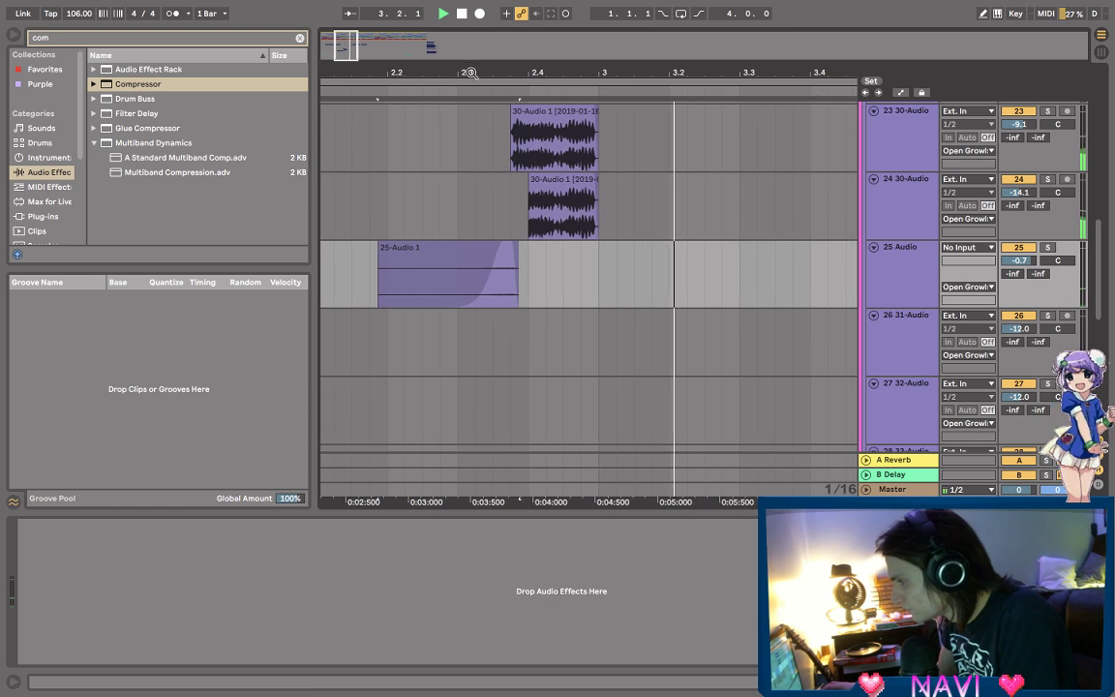
left_click(873, 248)
key("space")
key("minus")
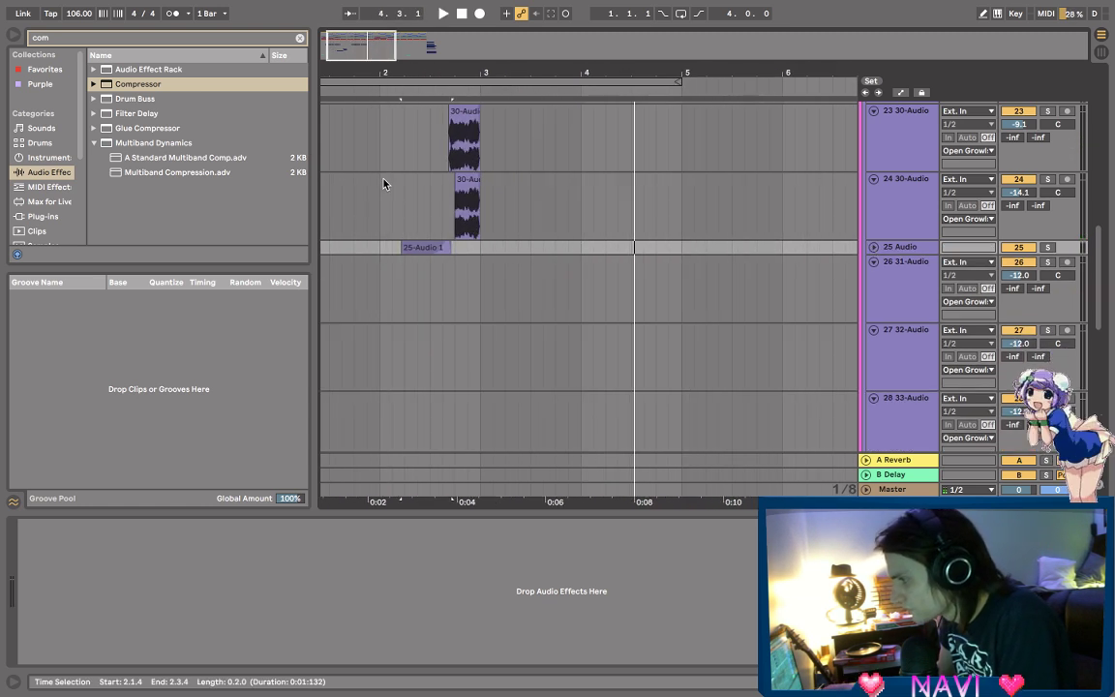
left_click(358, 249)
left_click(355, 257)
key("space")
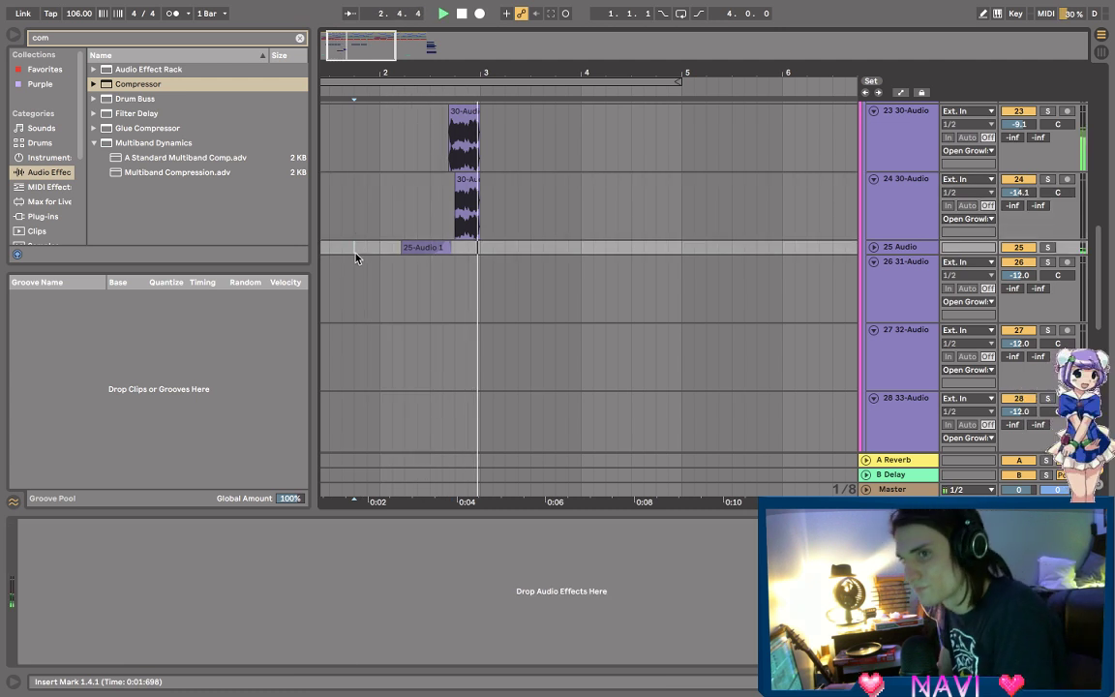
left_click(451, 118)
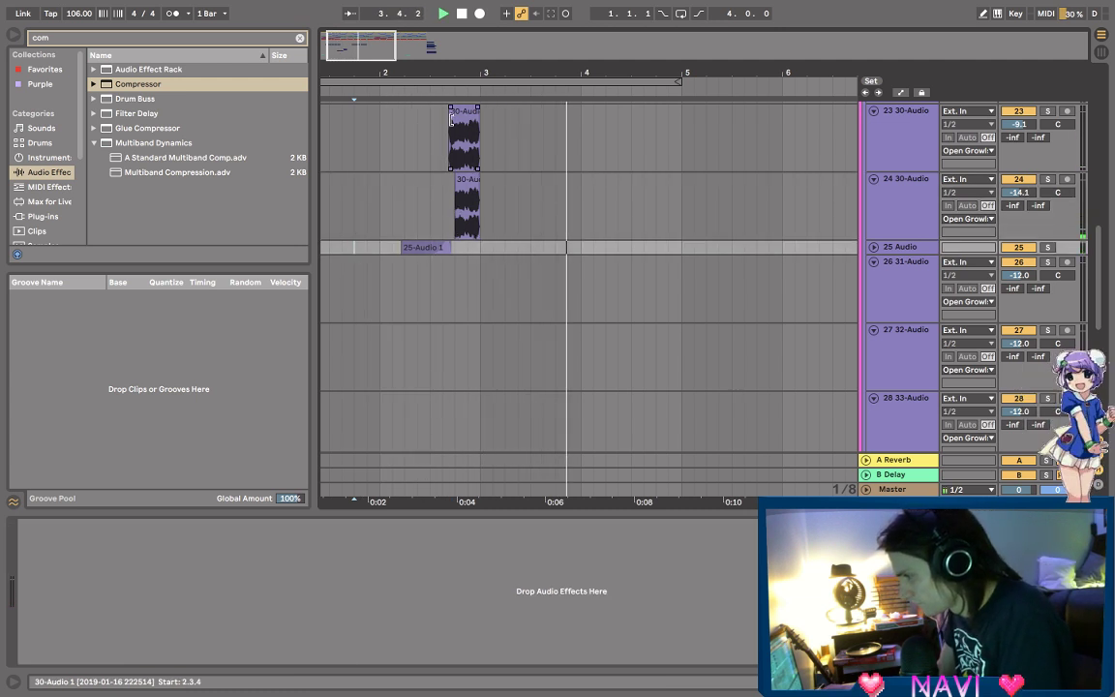
- Stop playback, change the 25-Audio 1 clip's warp mode to Complex Pro and play it back
key("space")
scroll(443, 155, "up", 5)
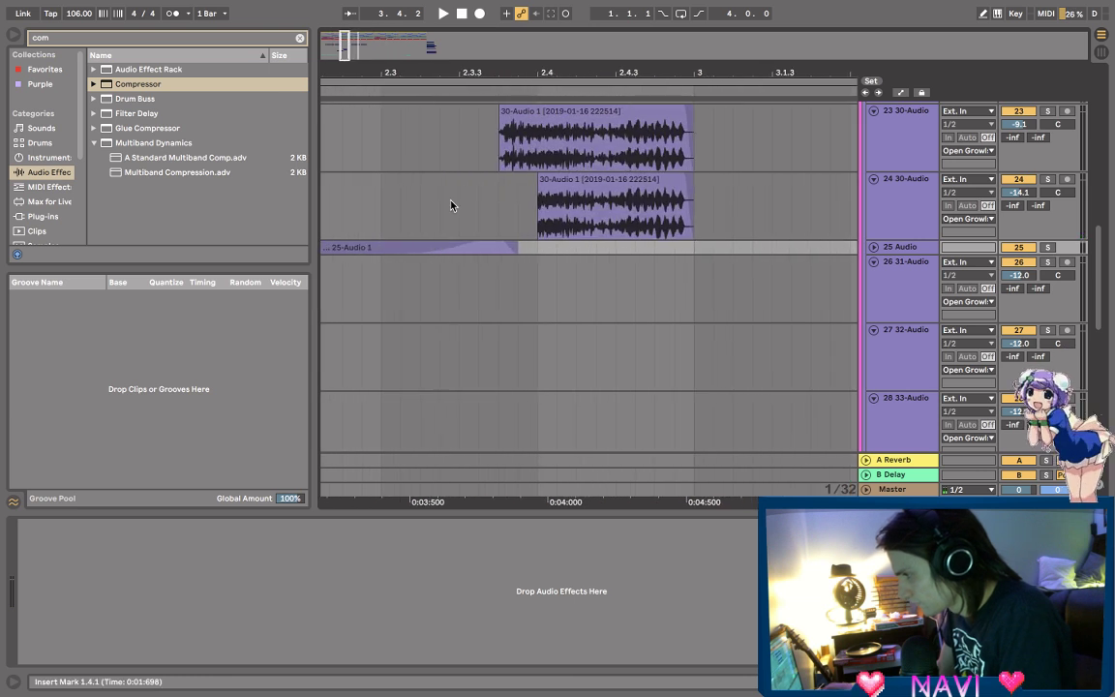
double_click(463, 252)
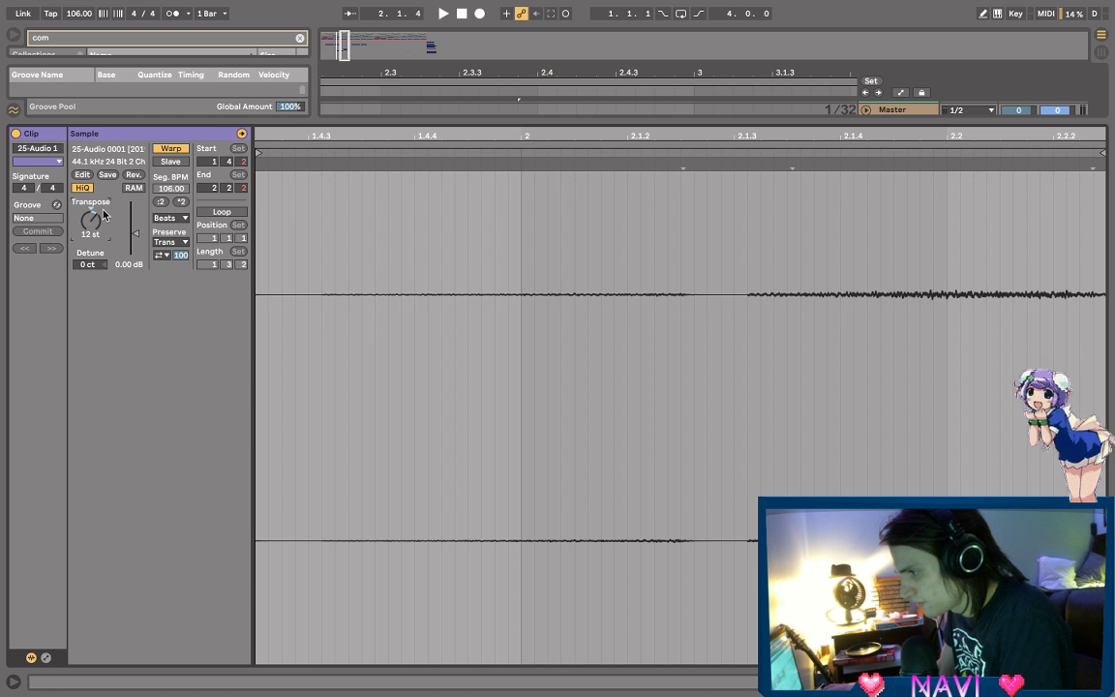
left_click(179, 218)
left_click(176, 283)
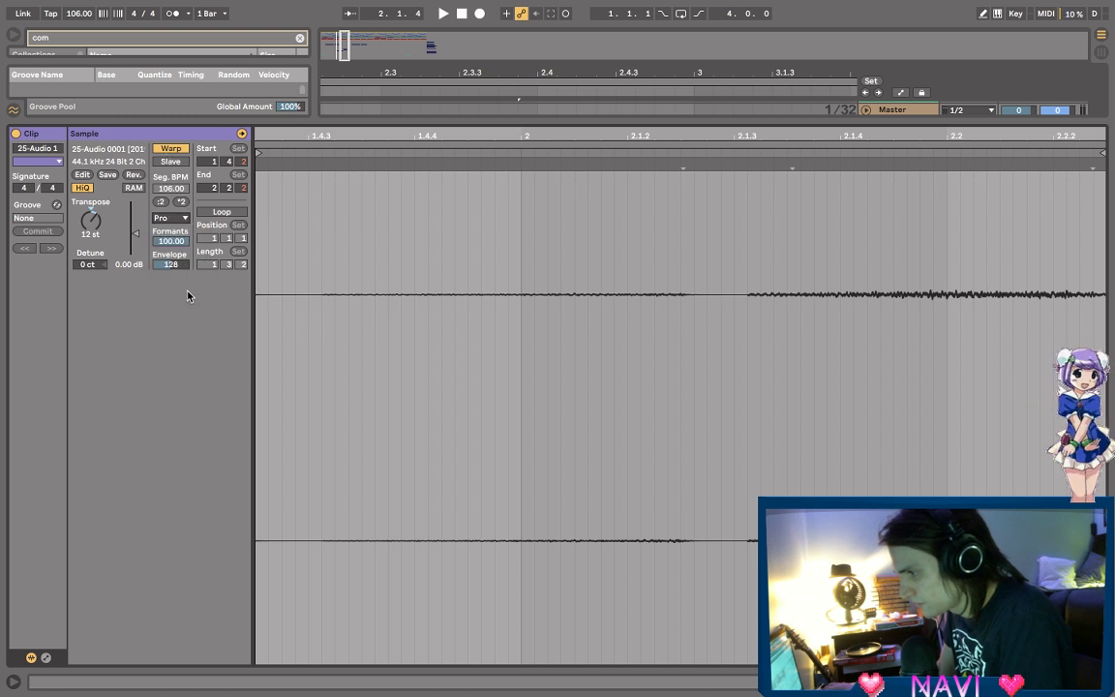
key("space")
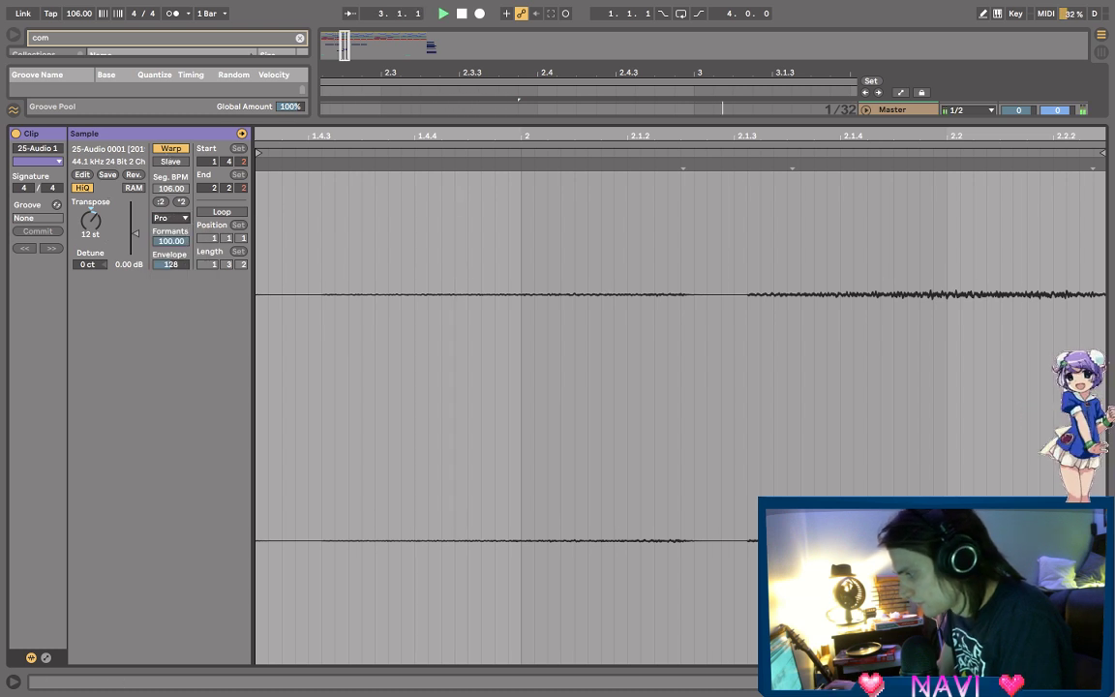
- Expand and solo the 25 Audio track, then play the end of its clip from 2.3.1
key("shift+Tab")
key("space")
key("space")
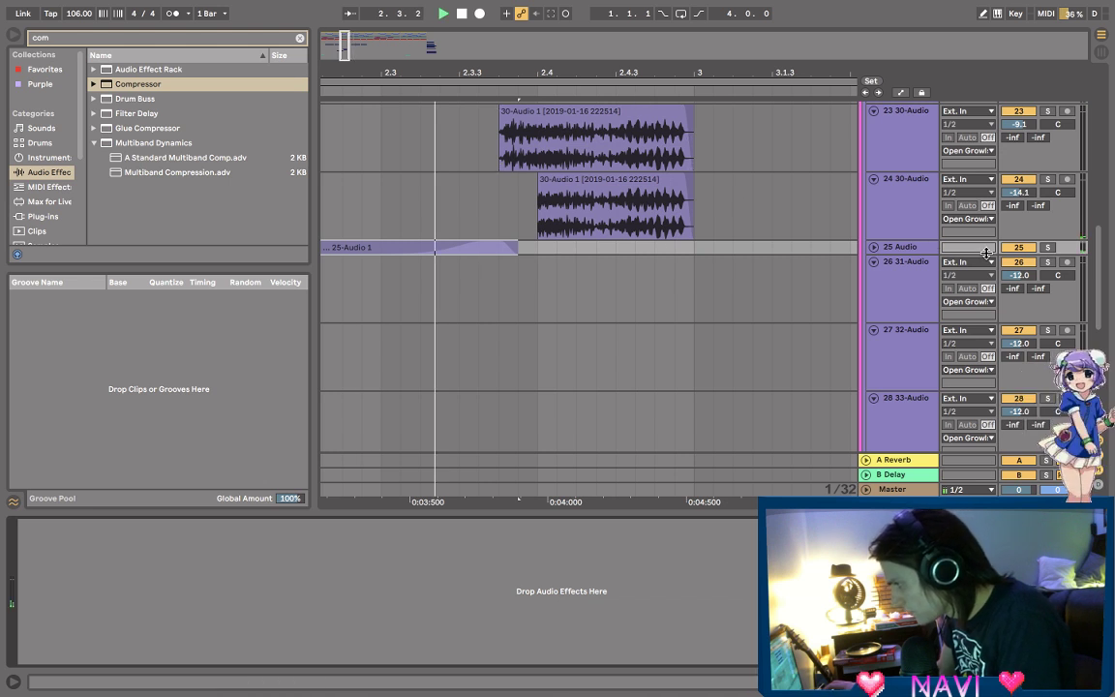
left_click_drag(985, 253, 985, 308)
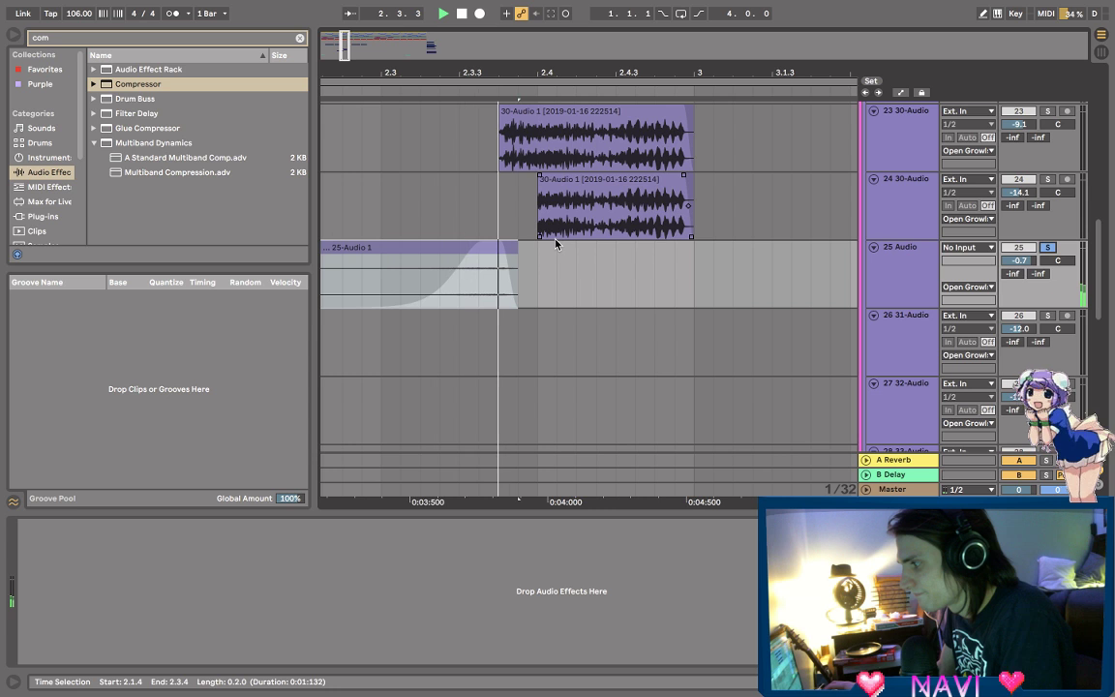
left_click(472, 260)
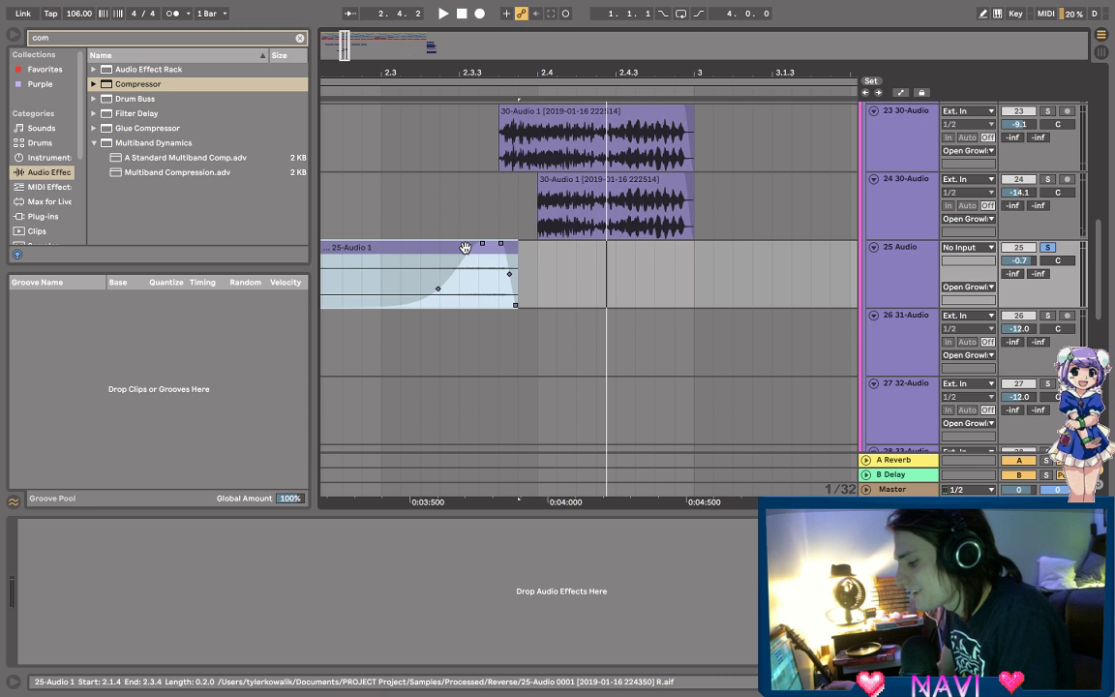
left_click(813, 271)
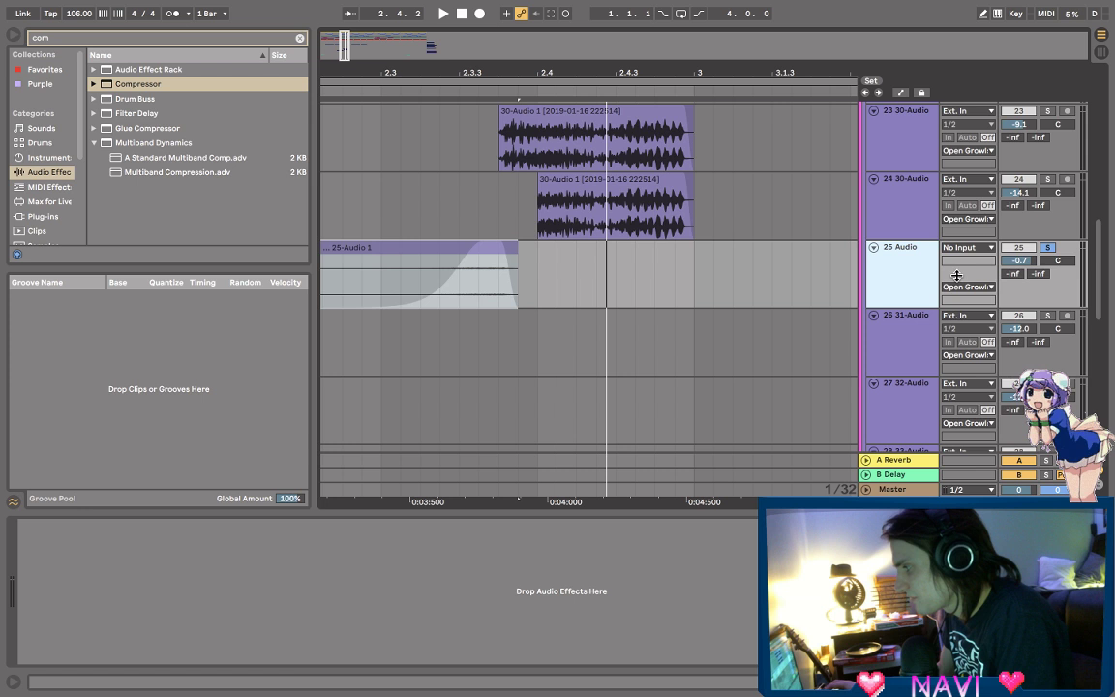
left_click(381, 274)
key("space")
key("space")
key("space")
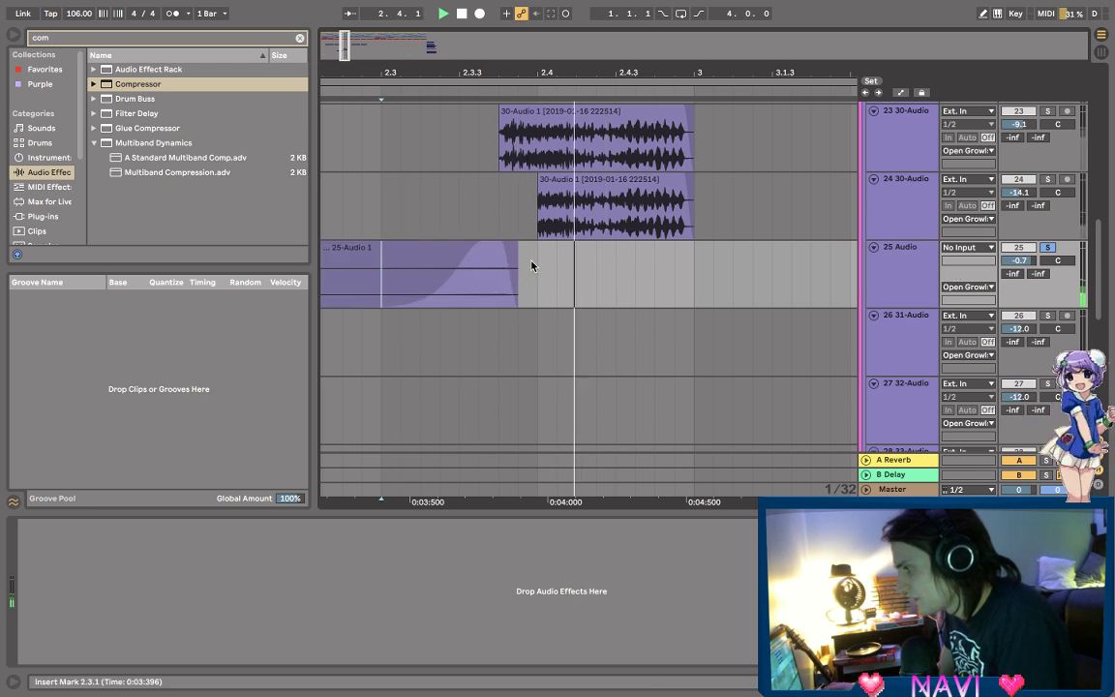
key("space")
key("space")
- Bend the 25-Audio clip's fade-out curve inward so the level drops steeply at the start of the fade
scroll(532, 266, "up", 3)
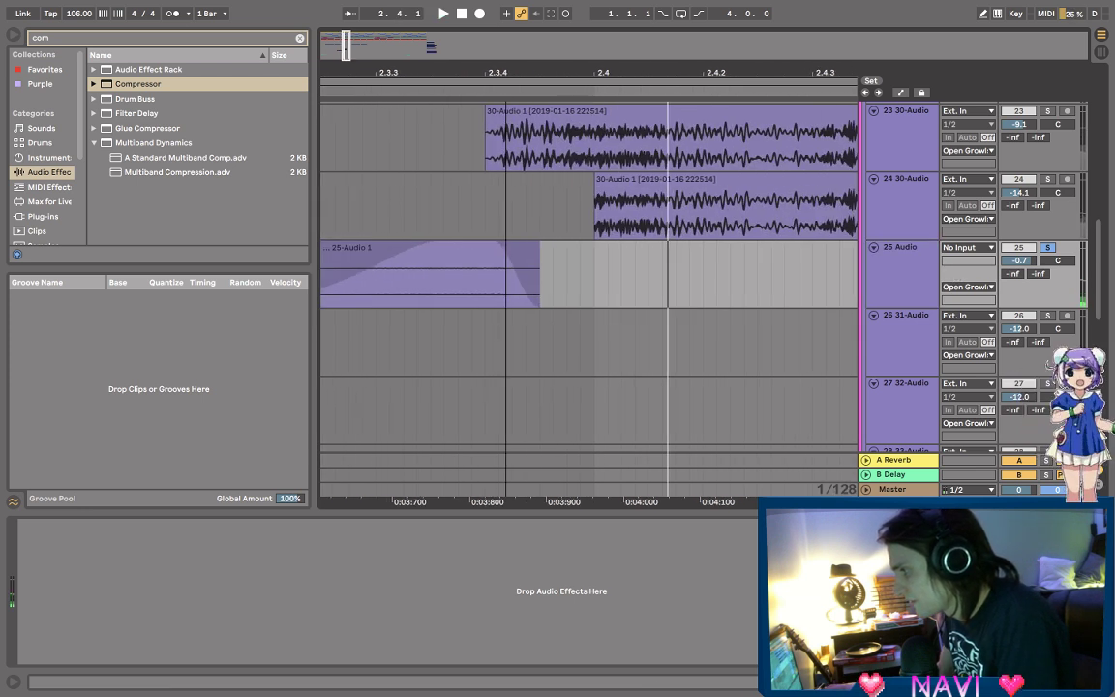
scroll(507, 74, "up", 2)
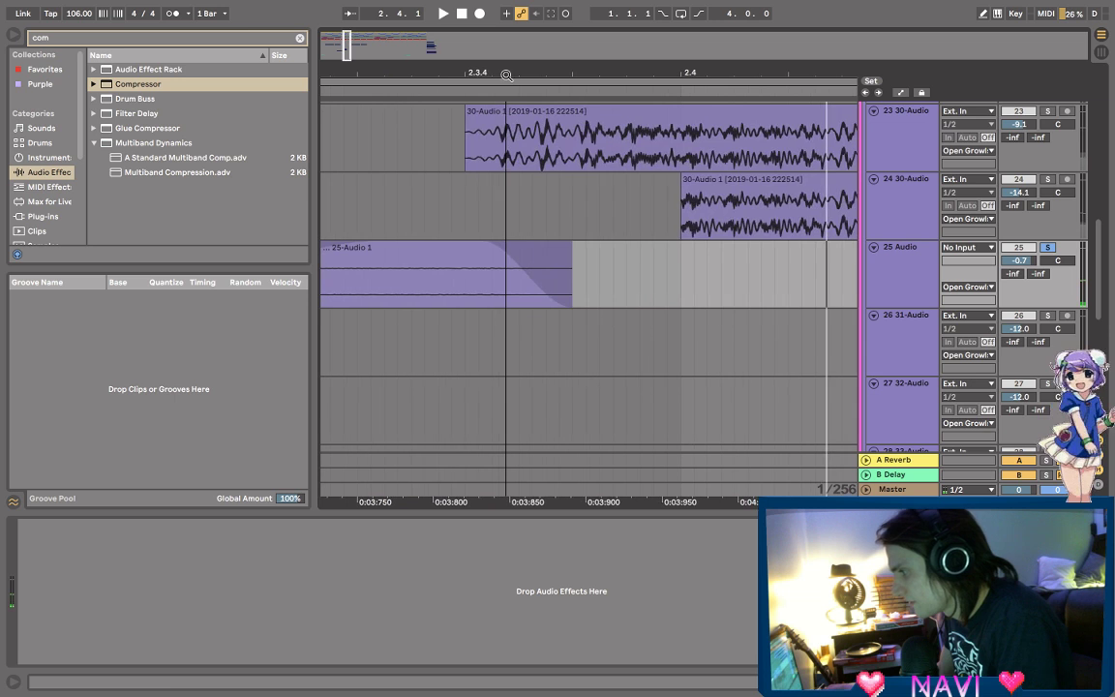
left_click_drag(526, 275, 503, 324)
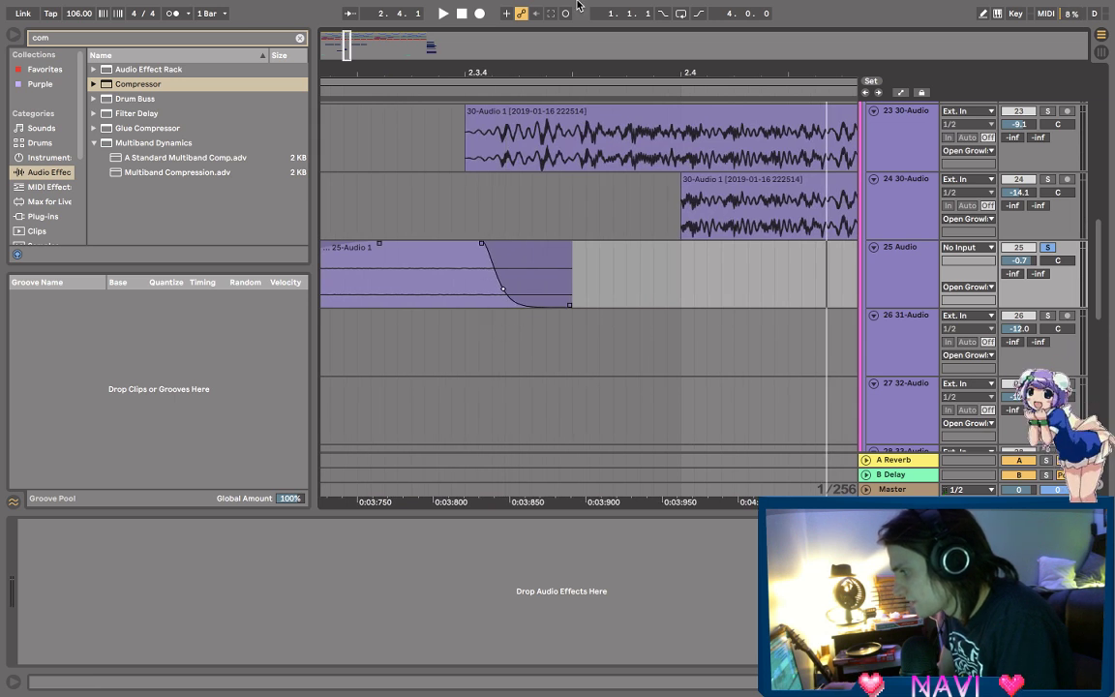
- Trim the start of the 25-Audio clip to 2.2.3, lower its track volume to -4.2 dB and play from there
left_click_drag(539, 73, 539, 23)
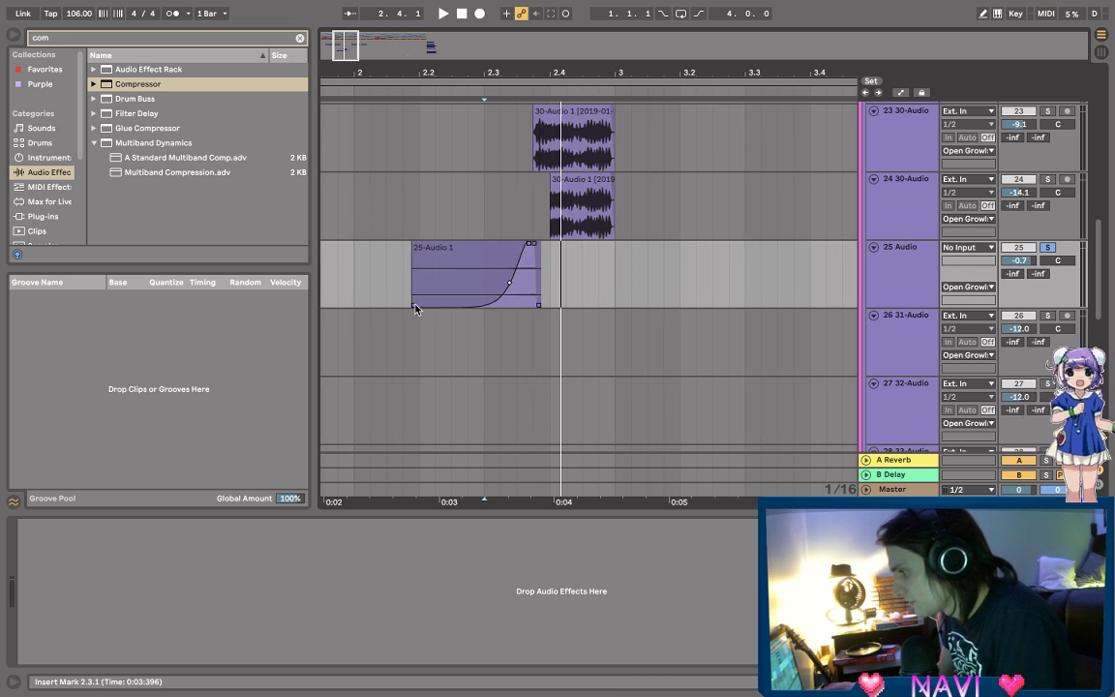
left_click_drag(414, 308, 451, 308)
left_click_drag(1019, 260, 1019, 276)
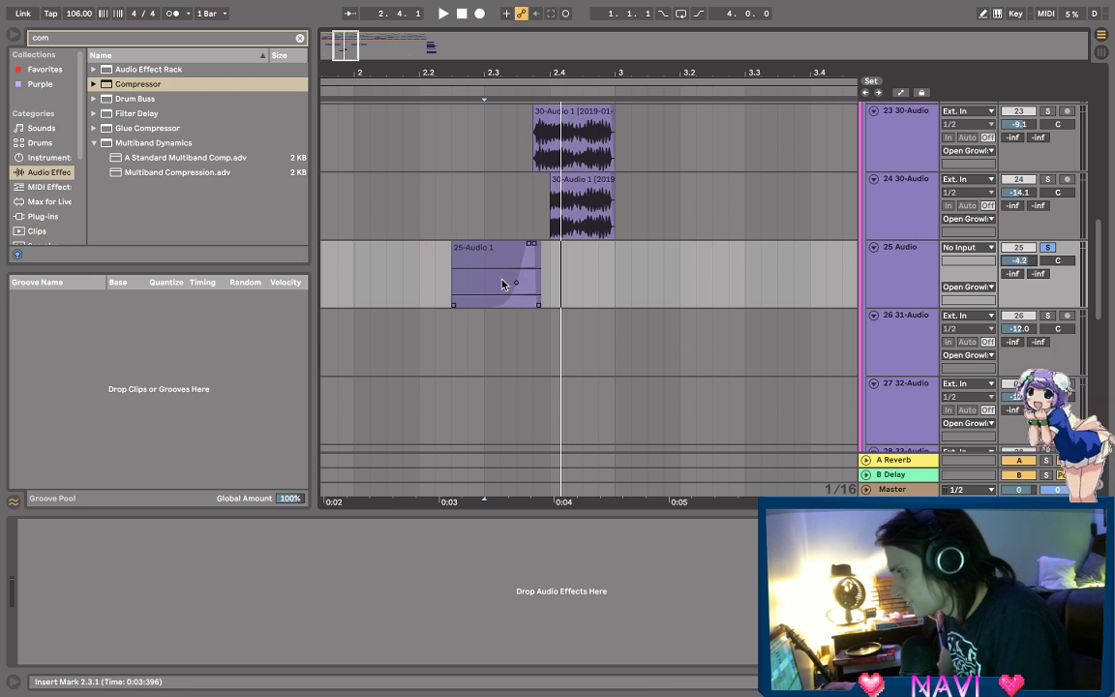
left_click(450, 289)
key("space")
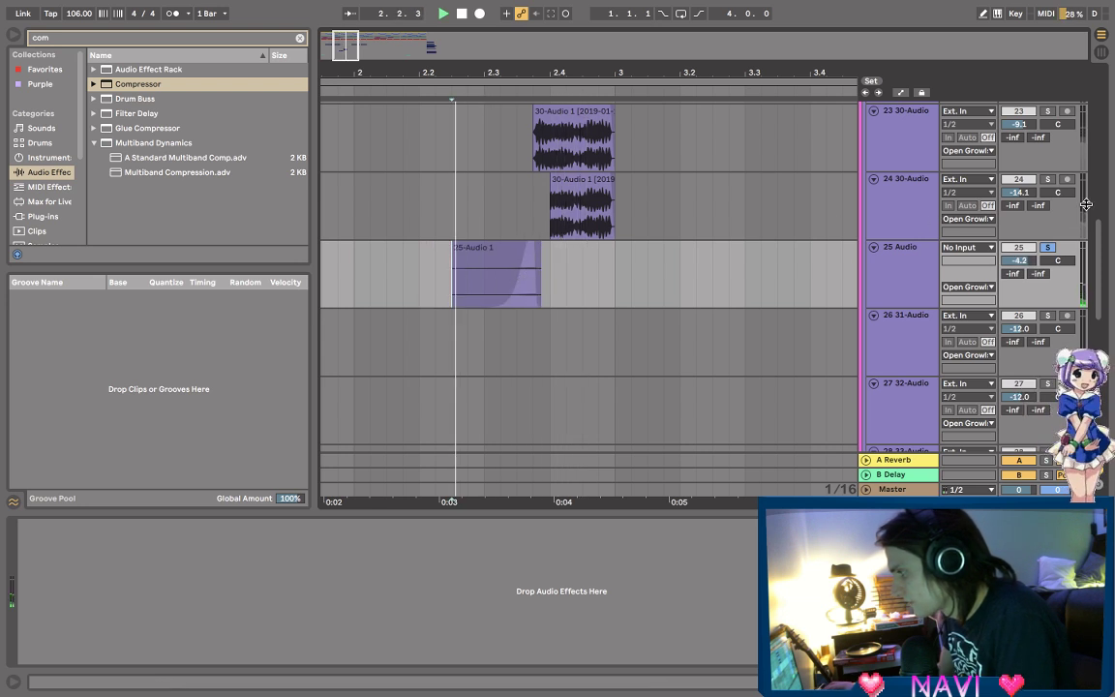
- Unsolo the 25 Audio track, then set its volume to -5.0 dB and the 24 30-Audio track's volume to -16.0 dB
left_click(1047, 248)
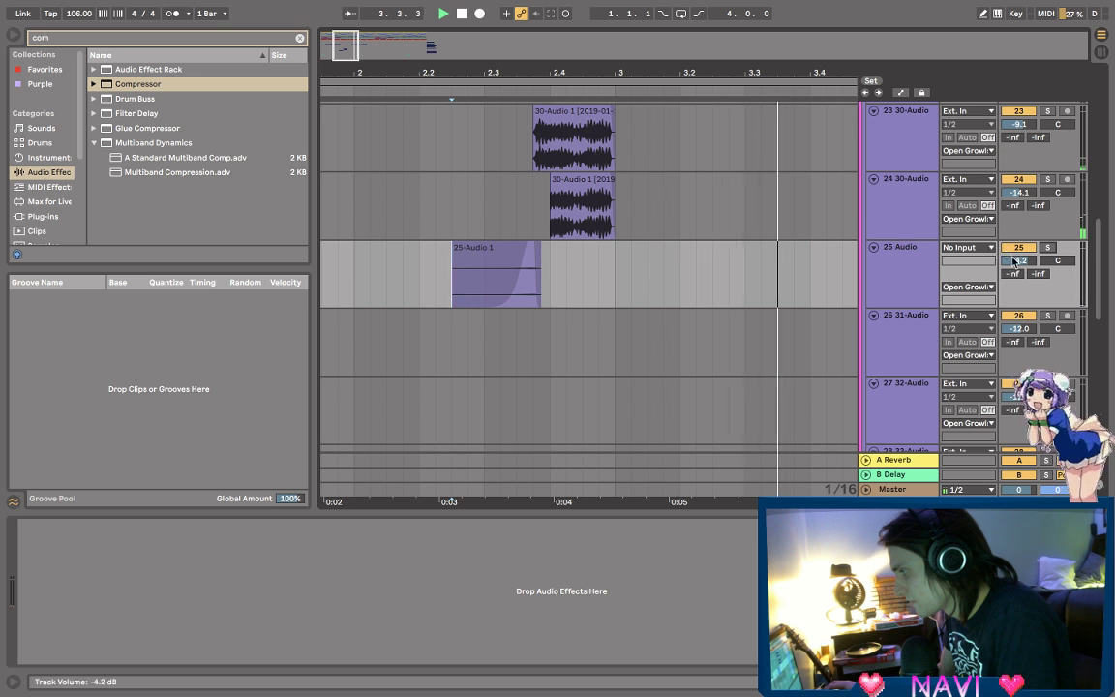
left_click_drag(1014, 260, 1014, 264)
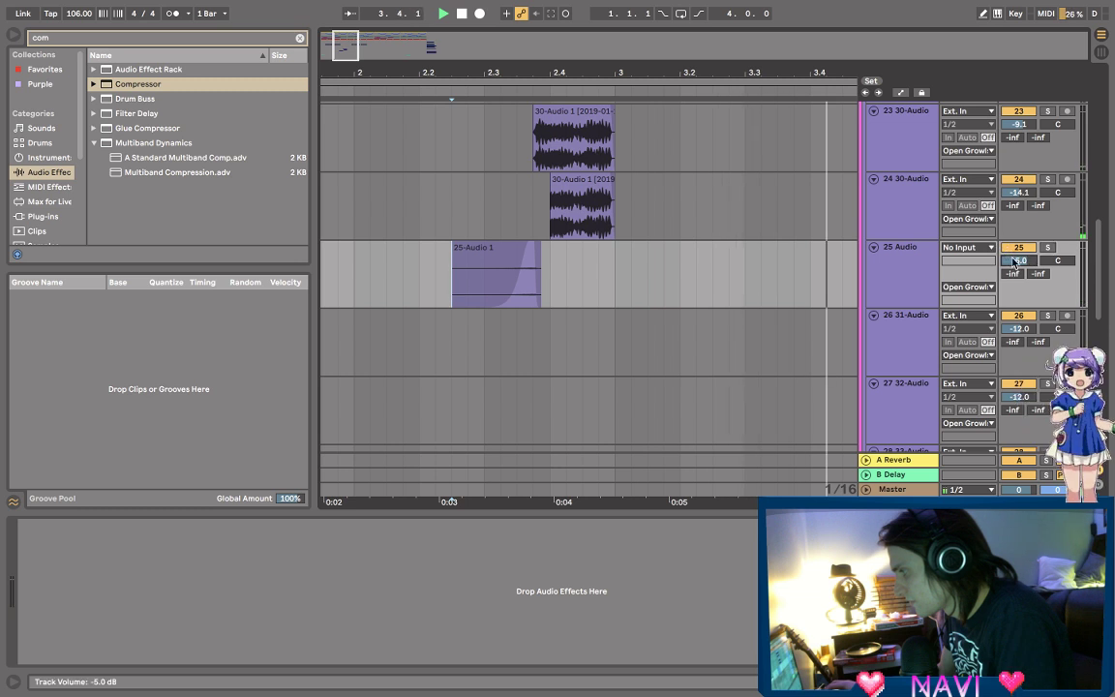
left_click(1016, 193)
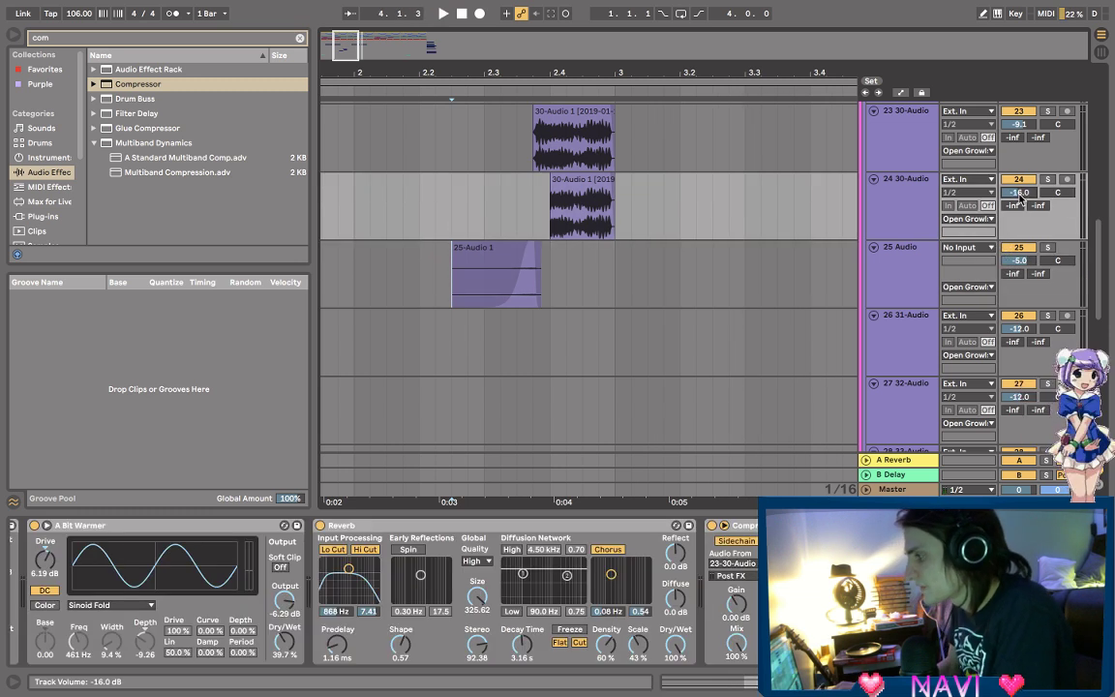
key("space")
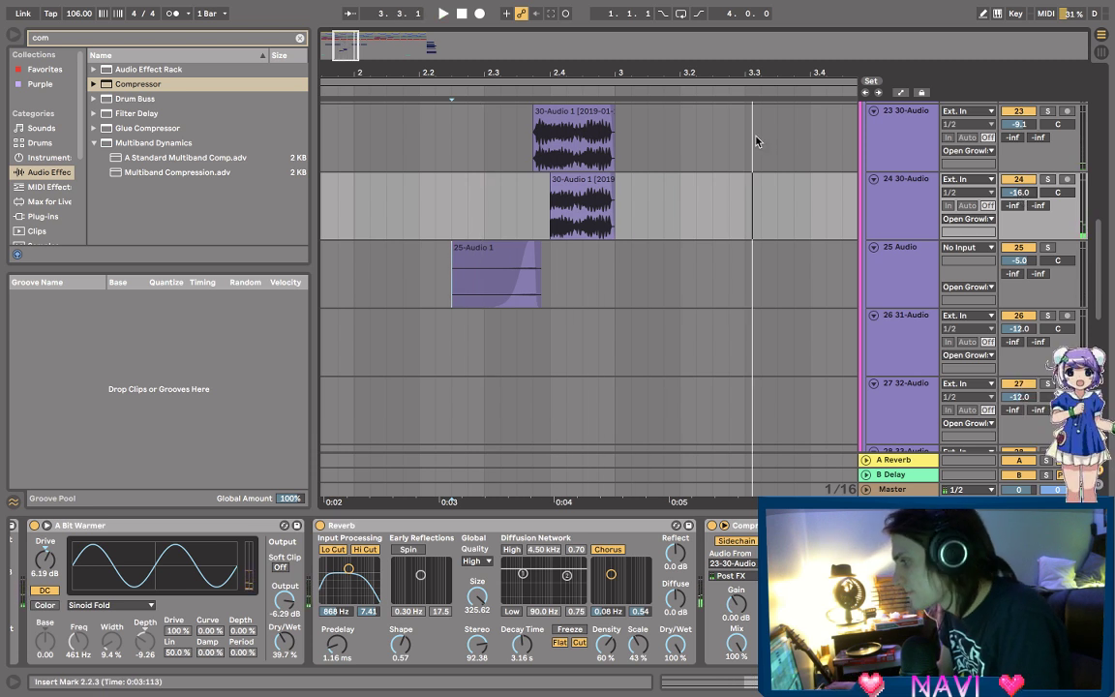
- Collapse the 23 30-Audio, 24 30-Audio and 25 Audio tracks
left_click(873, 110)
left_click(873, 125)
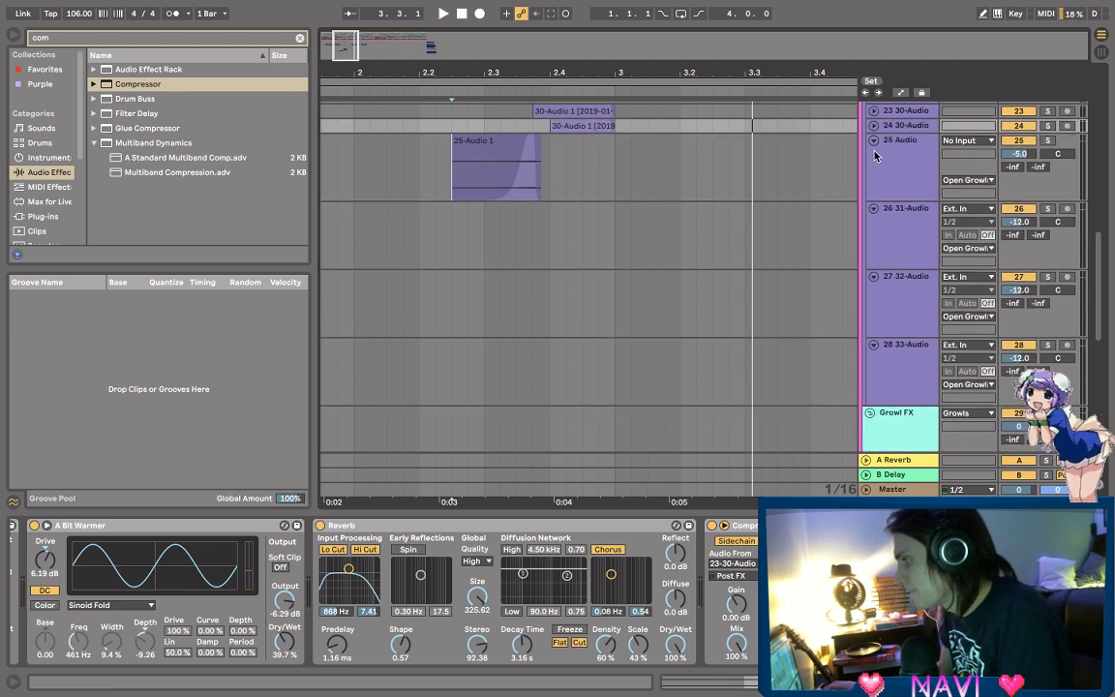
left_click(873, 141)
key("space")
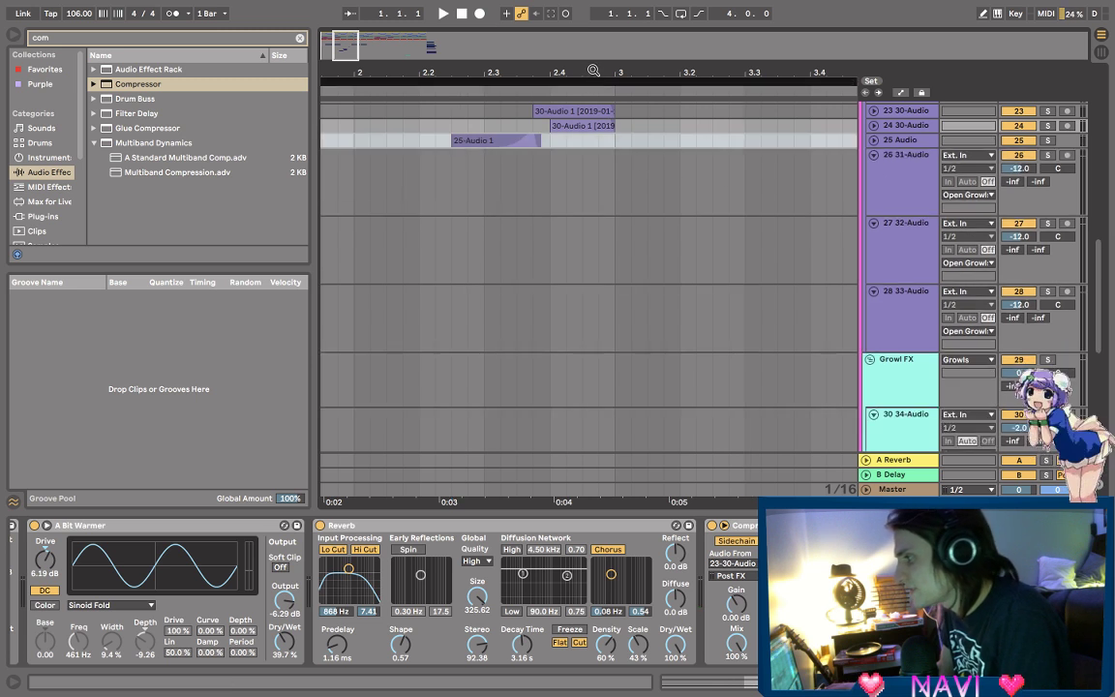
- Solo the 22 29-Audio track and audition its growl clip from 9.1.1
left_click_drag(593, 70, 507, 72)
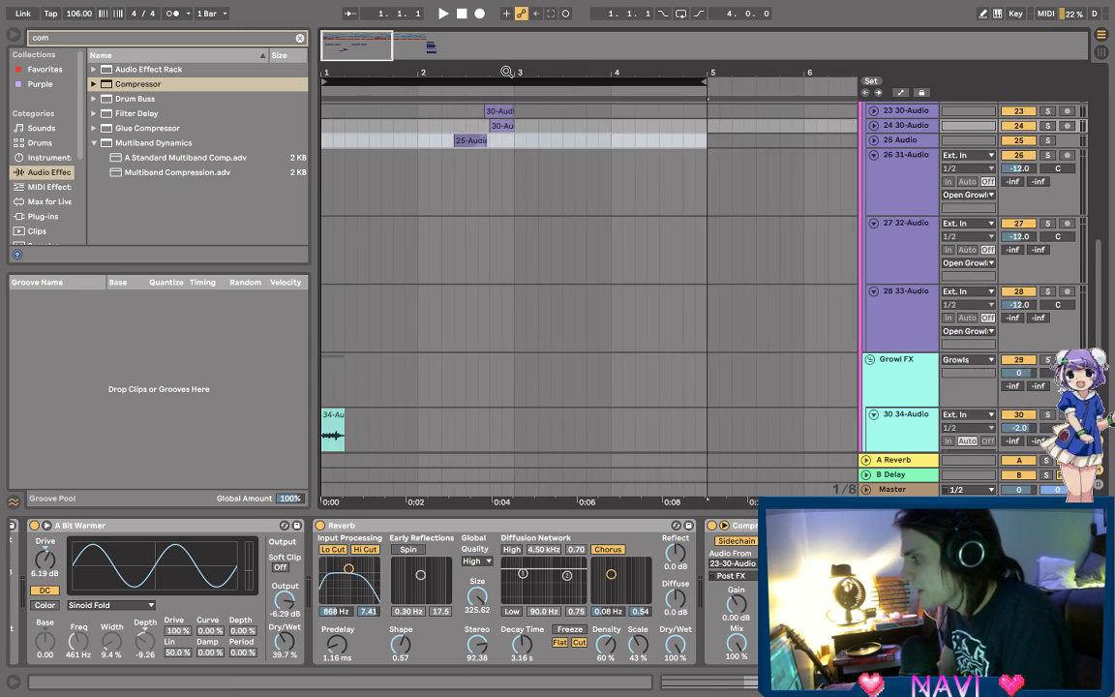
scroll(620, 252, "down", 5)
left_click_drag(792, 71, 405, 58)
scroll(415, 167, "up", 3)
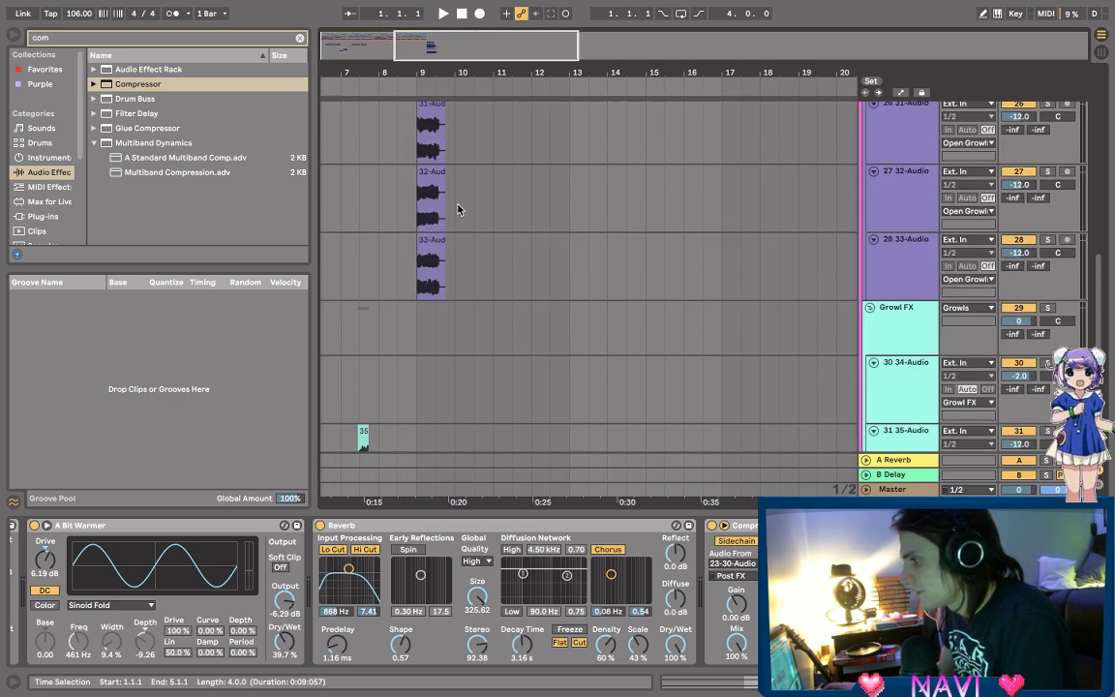
scroll(459, 209, "up", 4)
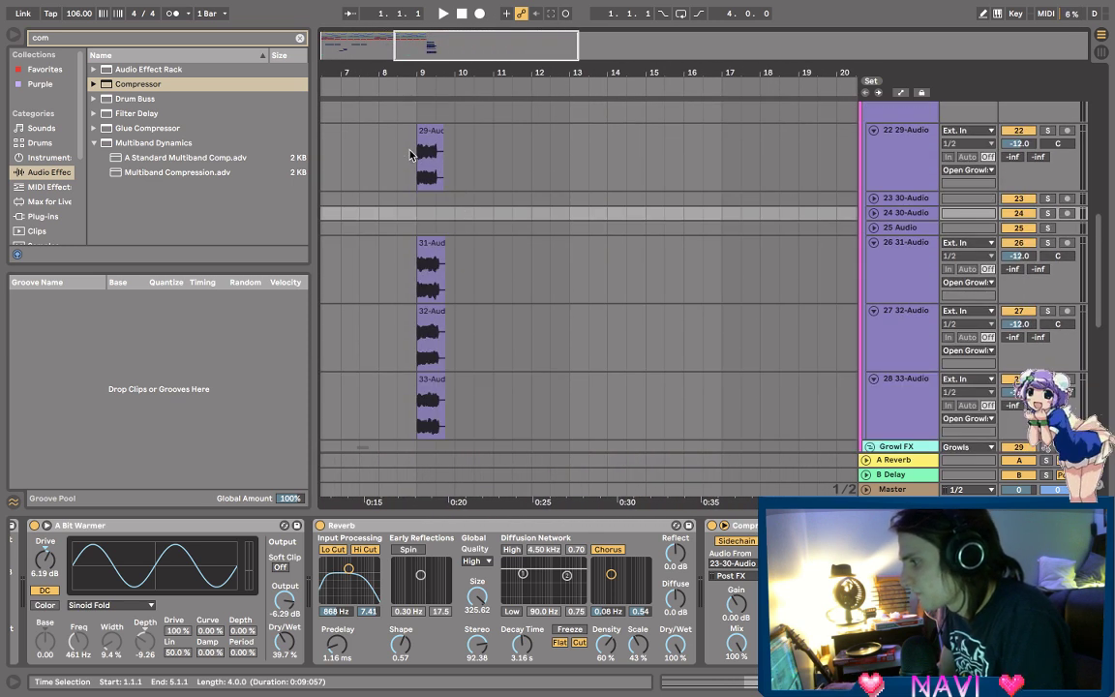
left_click(410, 153)
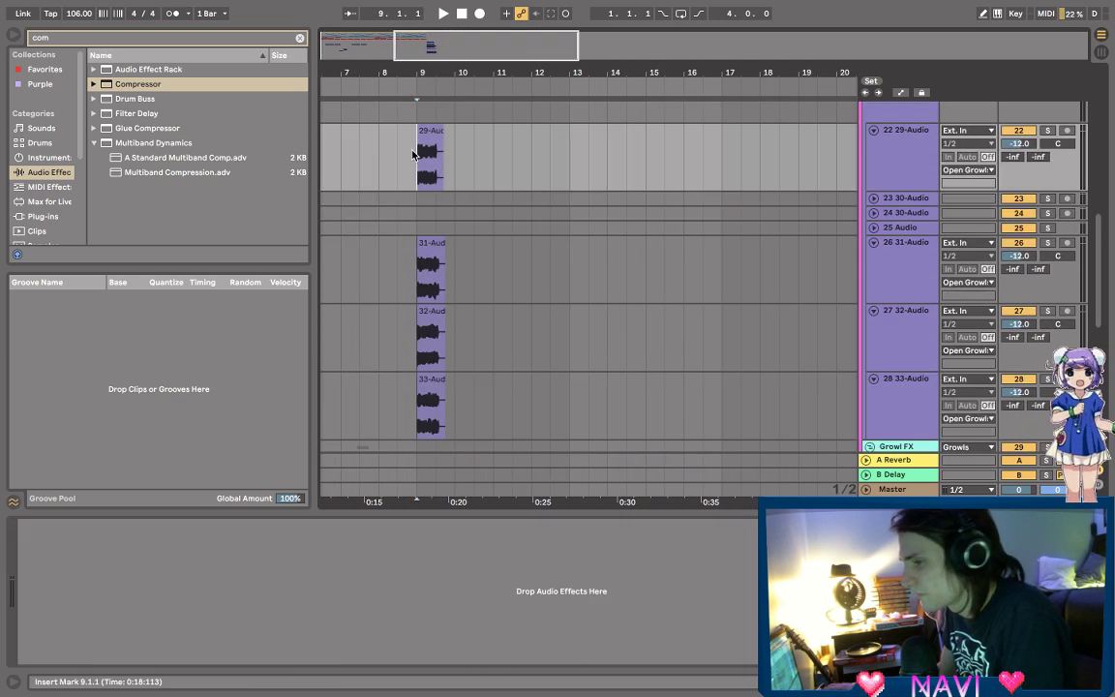
left_click(1045, 131)
key("space")
key("space")
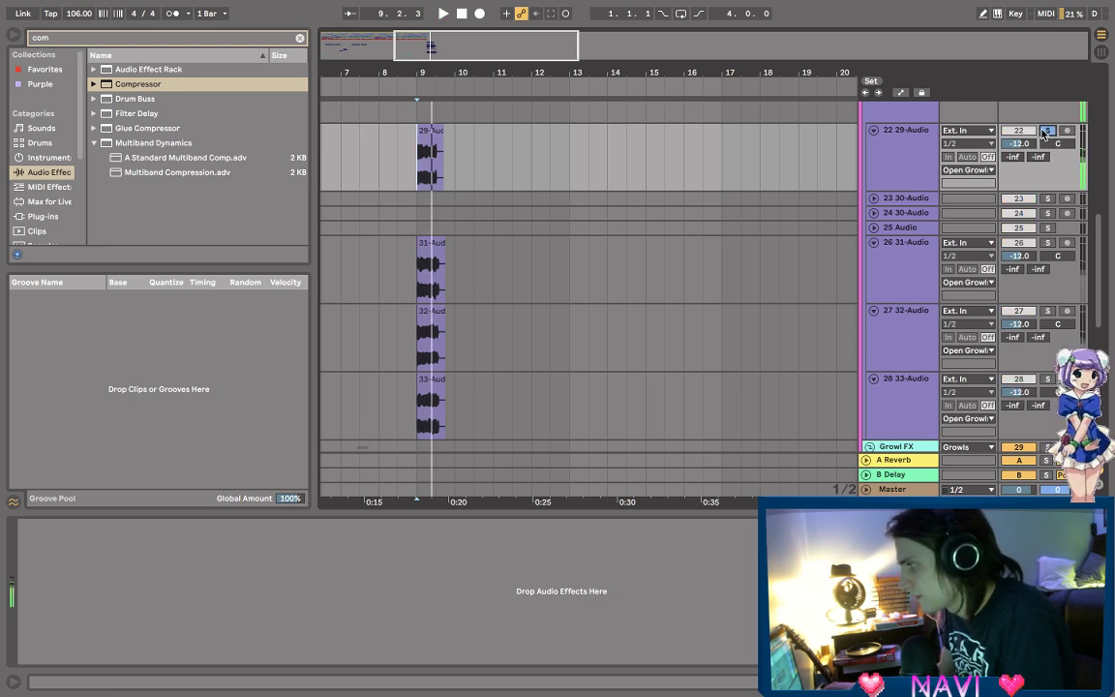
- Duplicate the sc input clip at 8.3.1–9.1.1 past bar 9 and play the soloed growl from 9.1.1
scroll(911, 168, "up", 10)
scroll(580, 194, "up", 2)
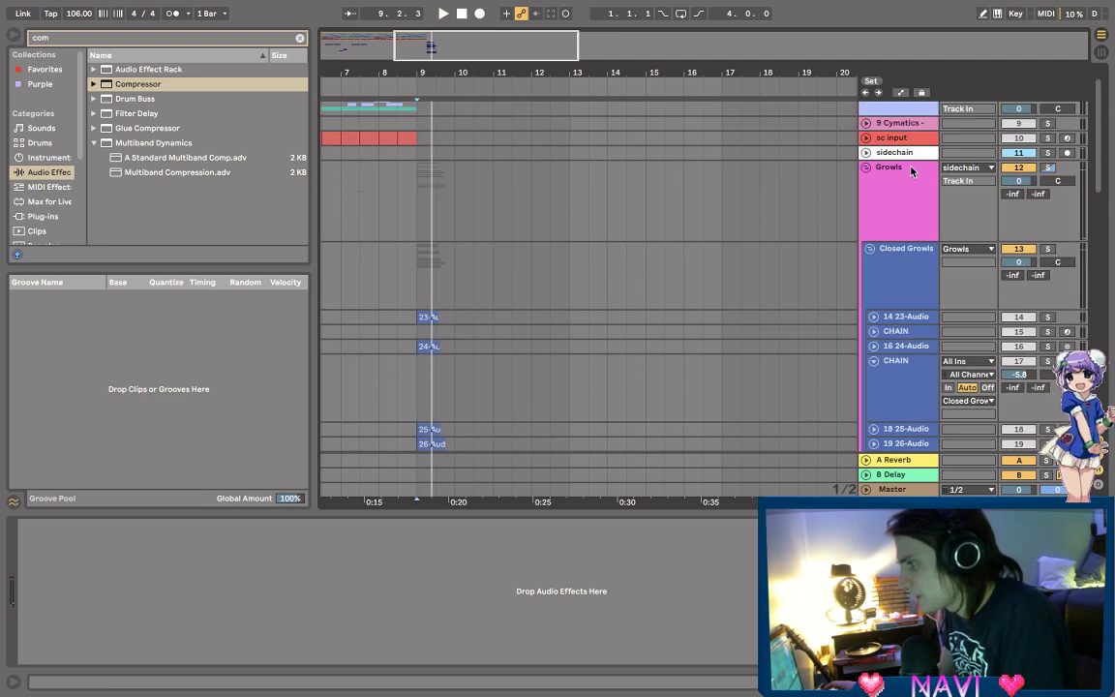
left_click(405, 161)
left_click(405, 161)
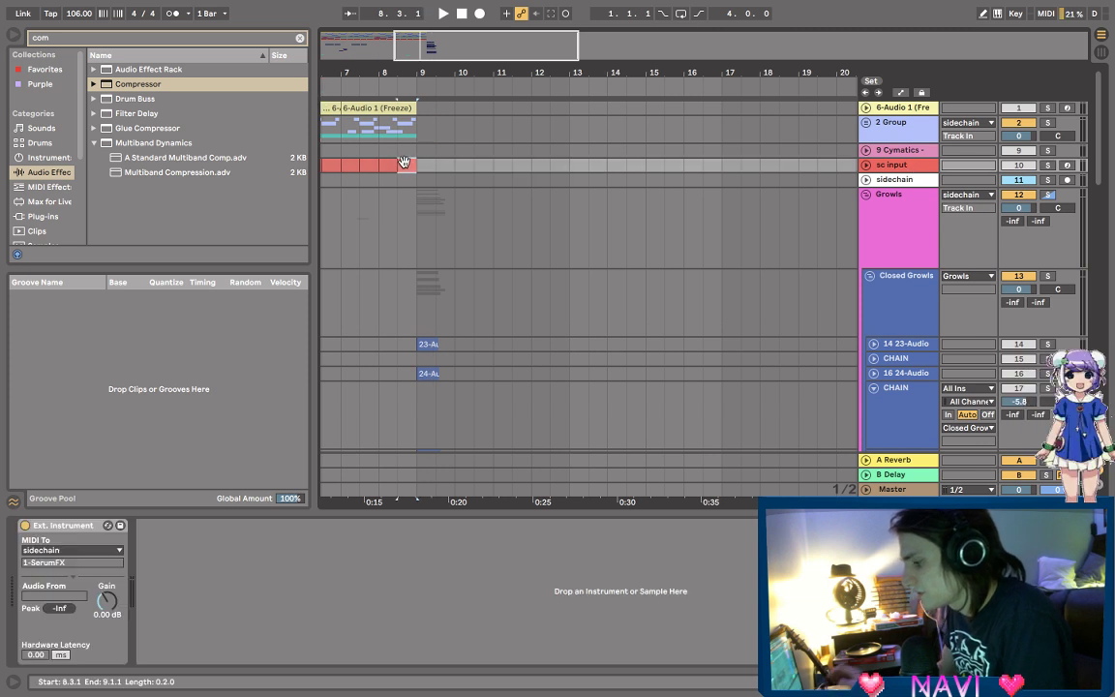
left_click(418, 224)
key("space")
scroll(406, 230, "down", 10)
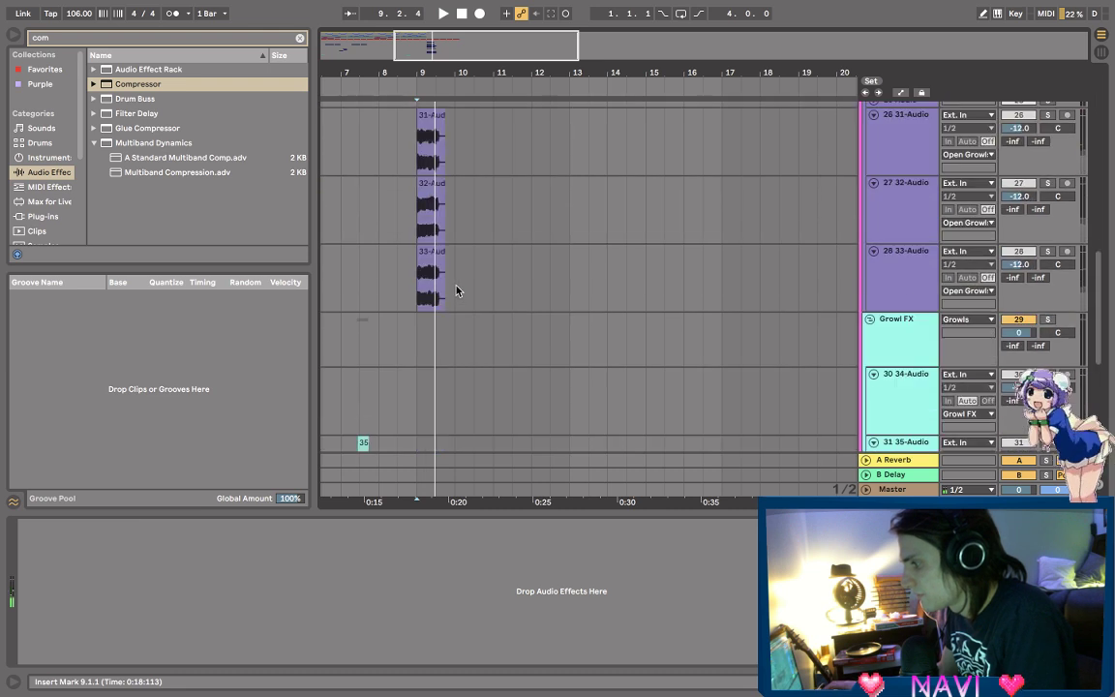
scroll(456, 291, "down", 1)
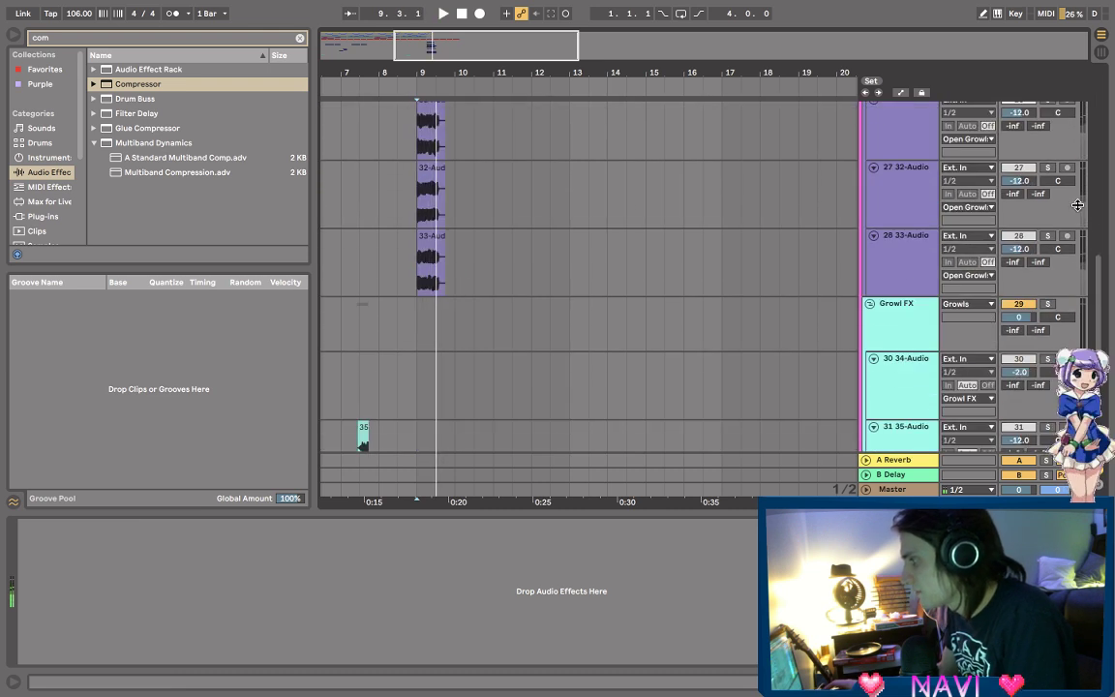
- Compare the growl clips at 9.1.1 by playing 29-Audio again and soloing 31-Audio and 33-Audio in turn
scroll(1064, 194, "up", 5)
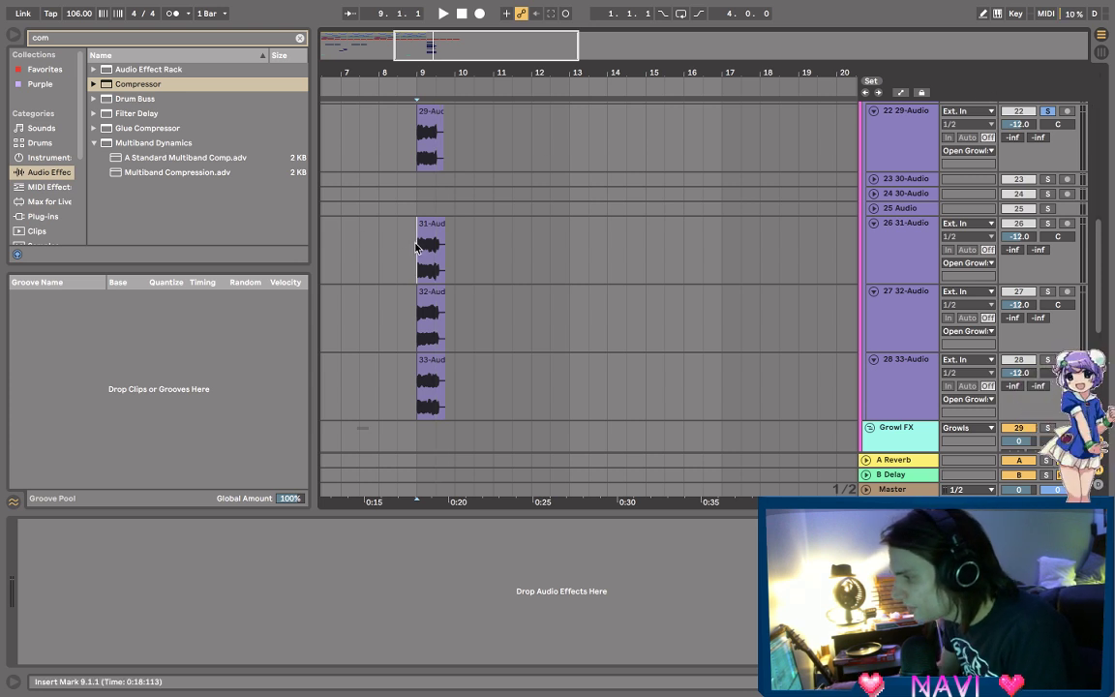
left_click(375, 251)
key("space")
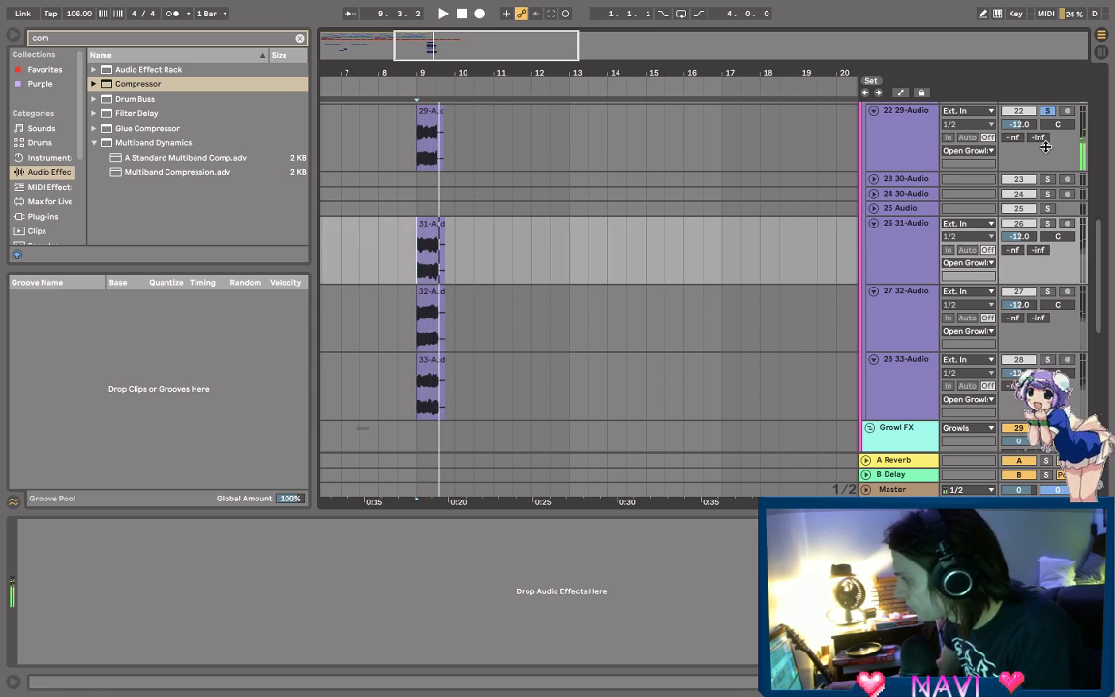
left_click(1047, 223)
key("space")
key("space")
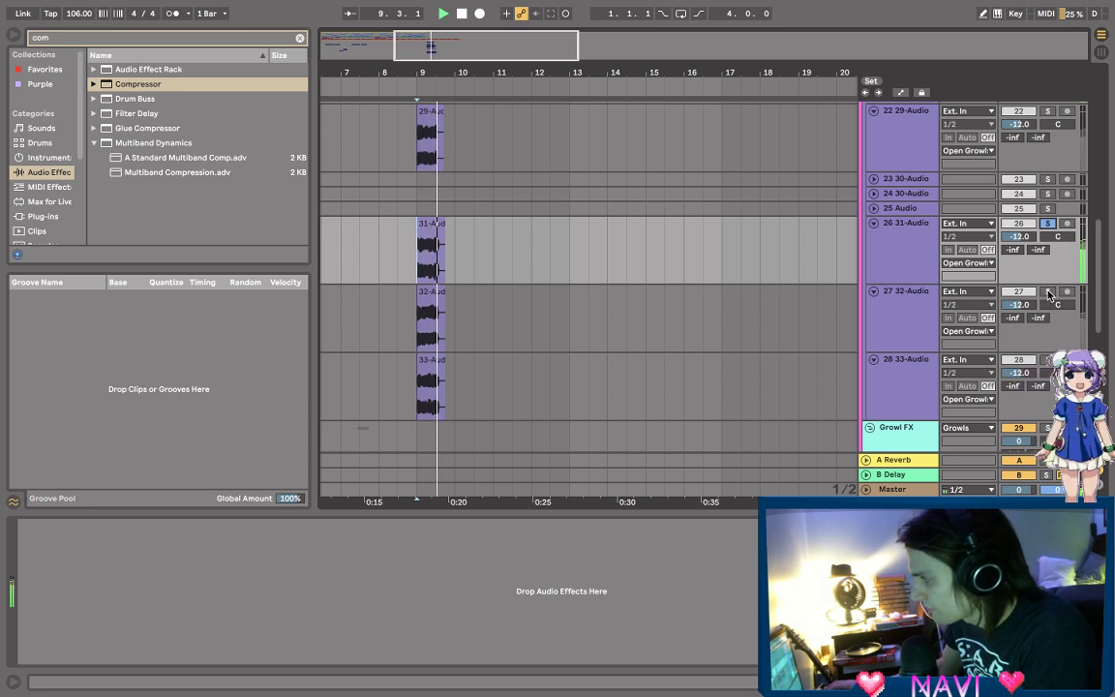
left_click(1048, 359)
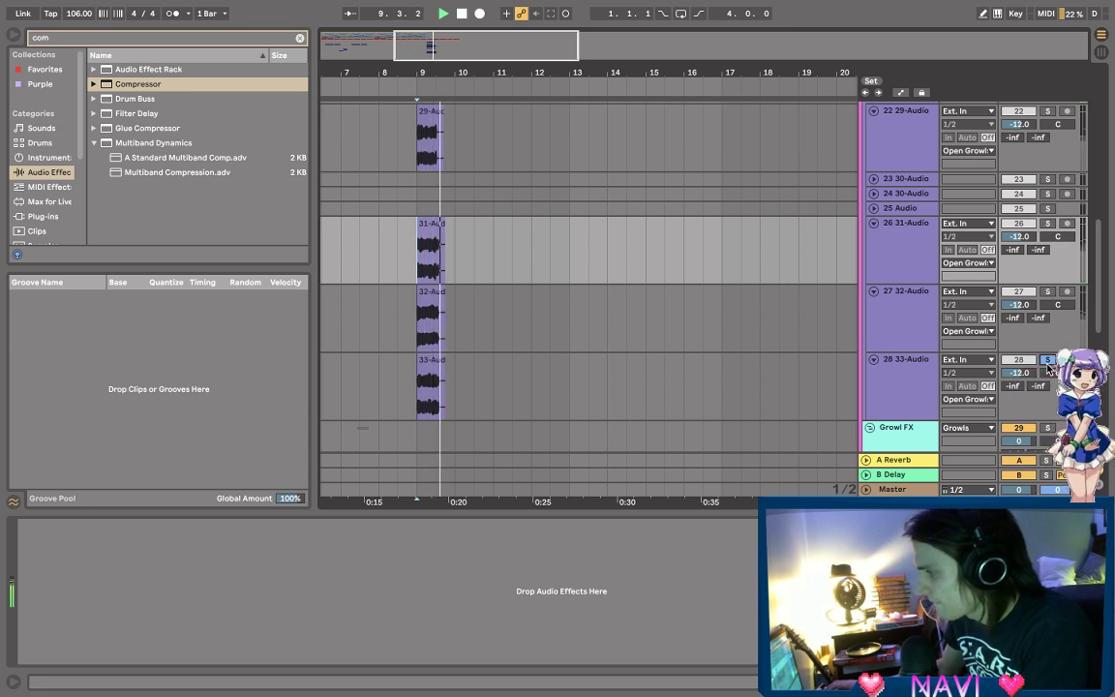
key("space")
key("space")
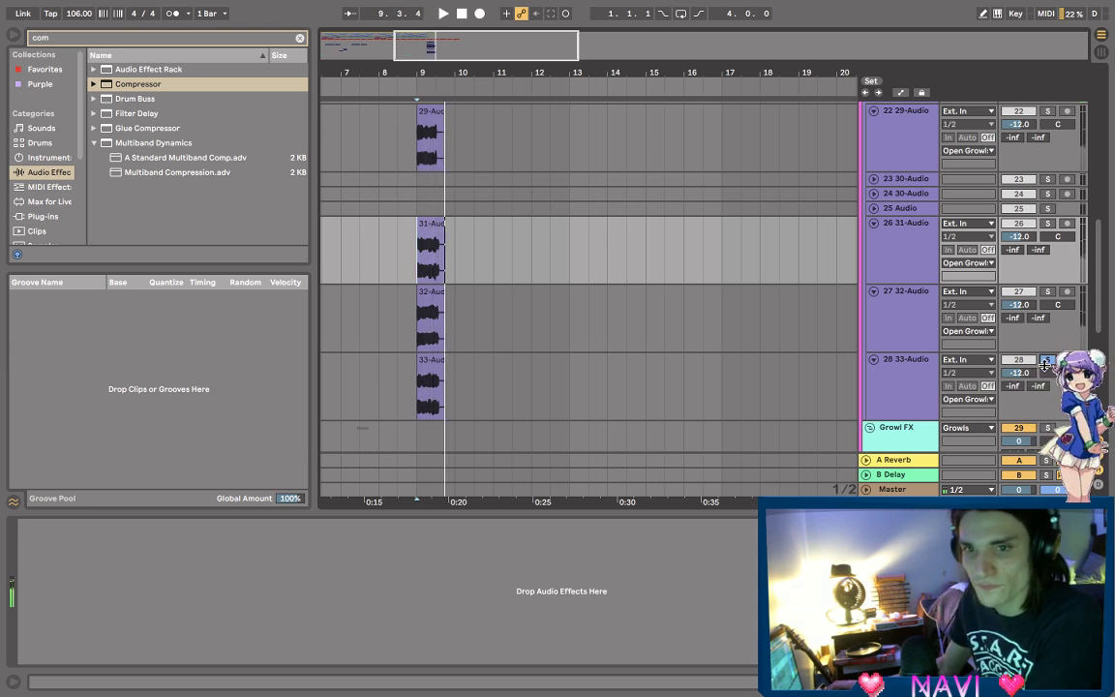
- Solo the Growls group and play all of its growl clips together from 9.1.1
scroll(1047, 359, "down", 5)
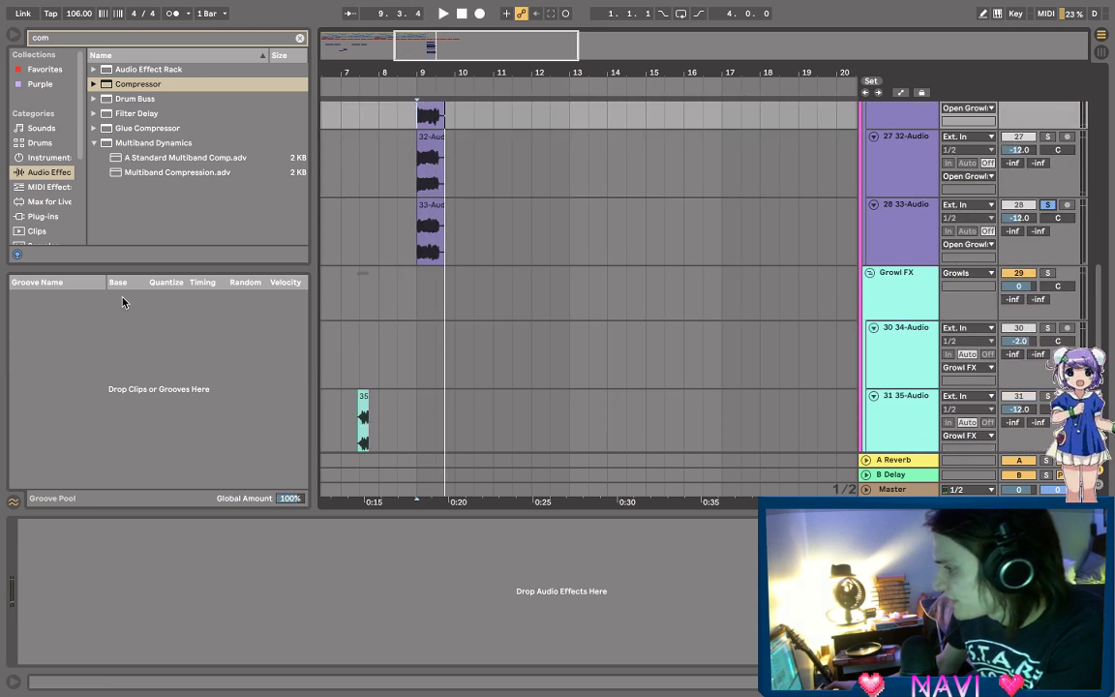
scroll(672, 182, "up", 8)
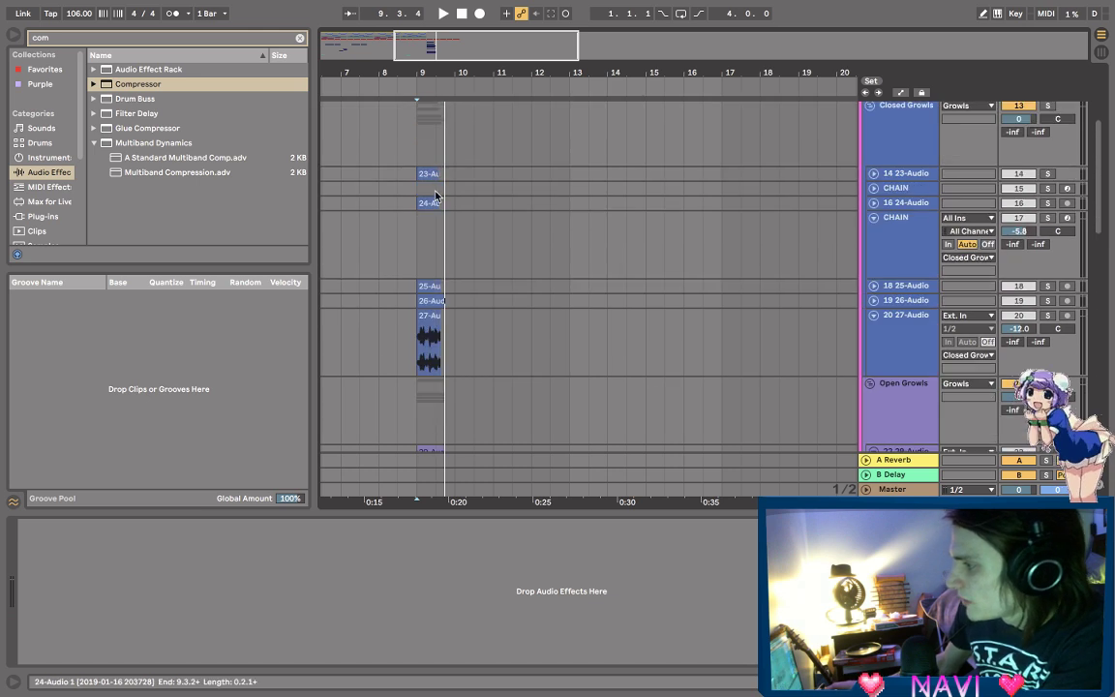
scroll(654, 216, "up", 6)
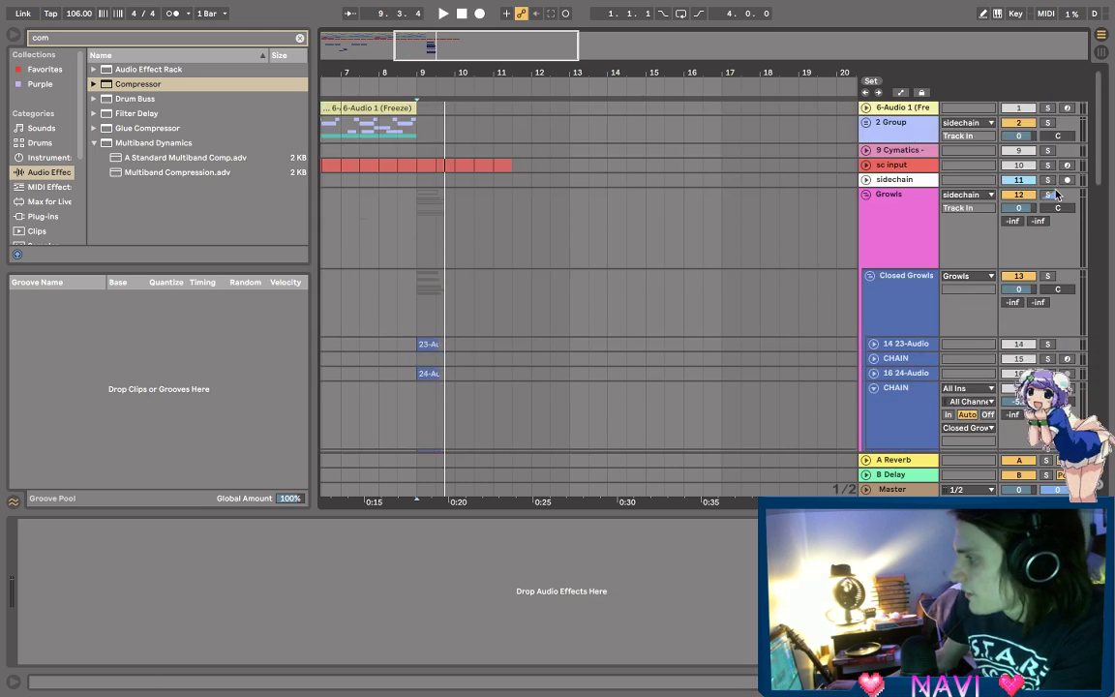
left_click(1051, 194)
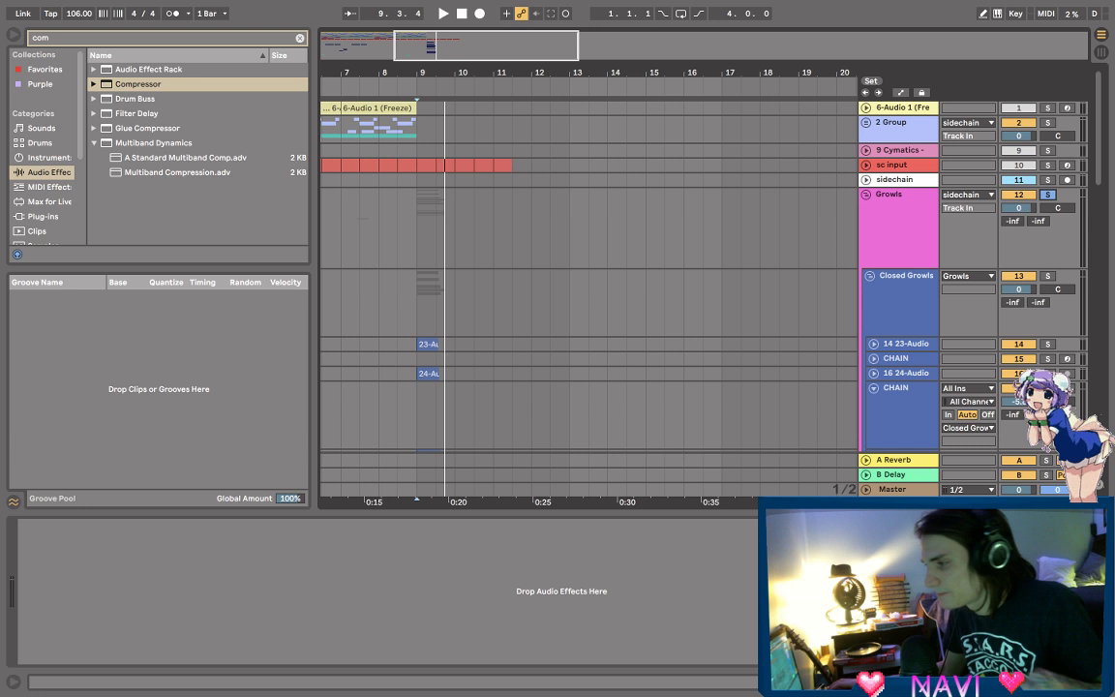
left_click_drag(416, 77, 324, 353)
left_click(413, 304)
key("space")
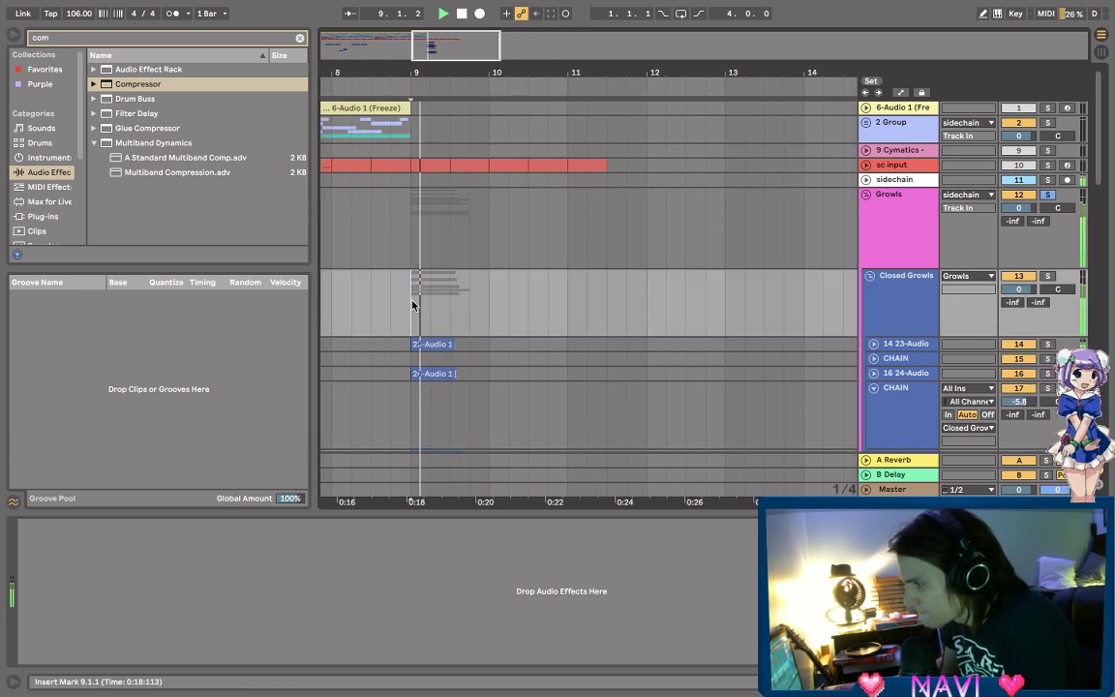
scroll(430, 307, "down", 5)
key("space")
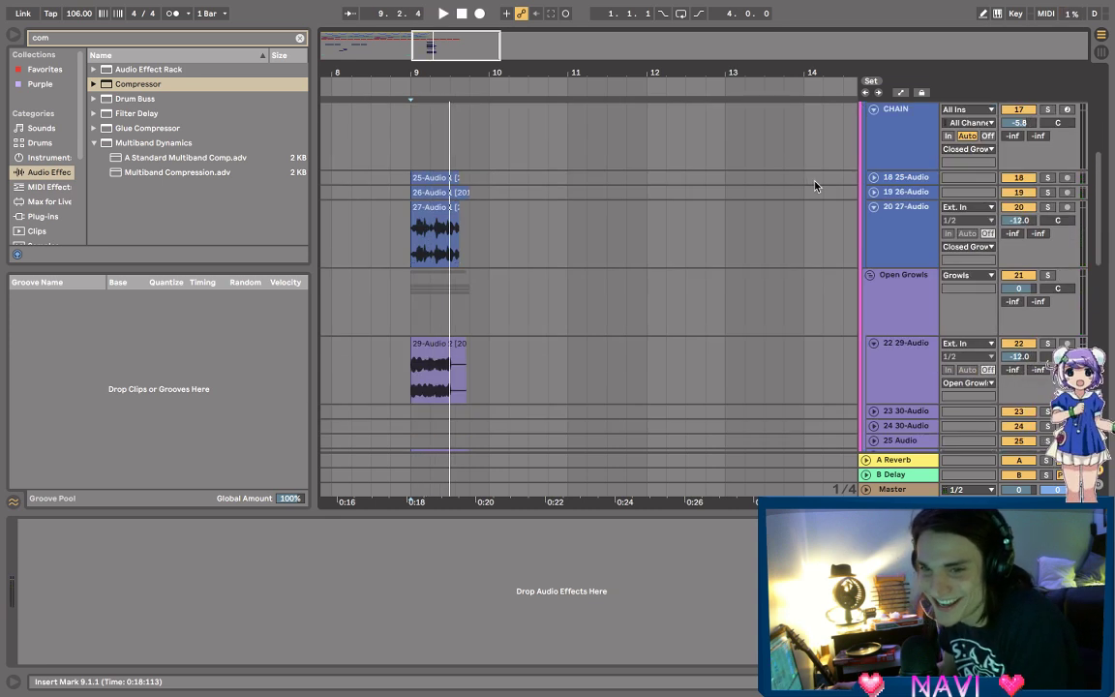
- Audition the 33-Audio growl from 9.1.1 by soloing its track, then unsolo it and stop playback
scroll(989, 168, "down", 3)
scroll(989, 168, "down", 10)
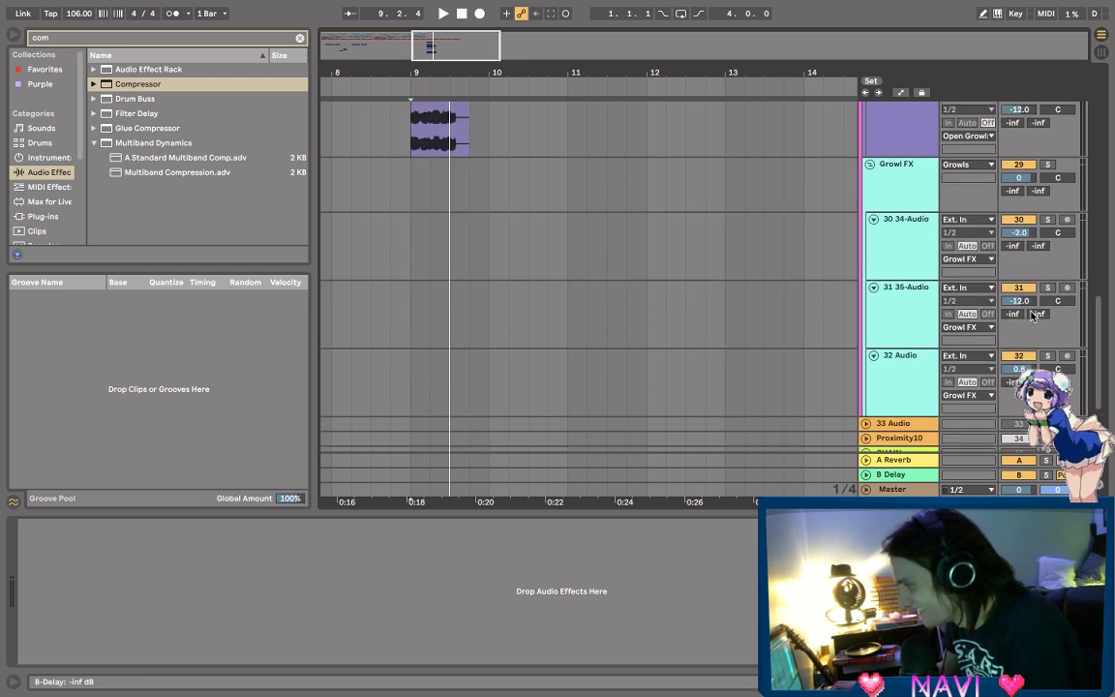
scroll(983, 307, "up", 4)
left_click(1047, 221)
key("space")
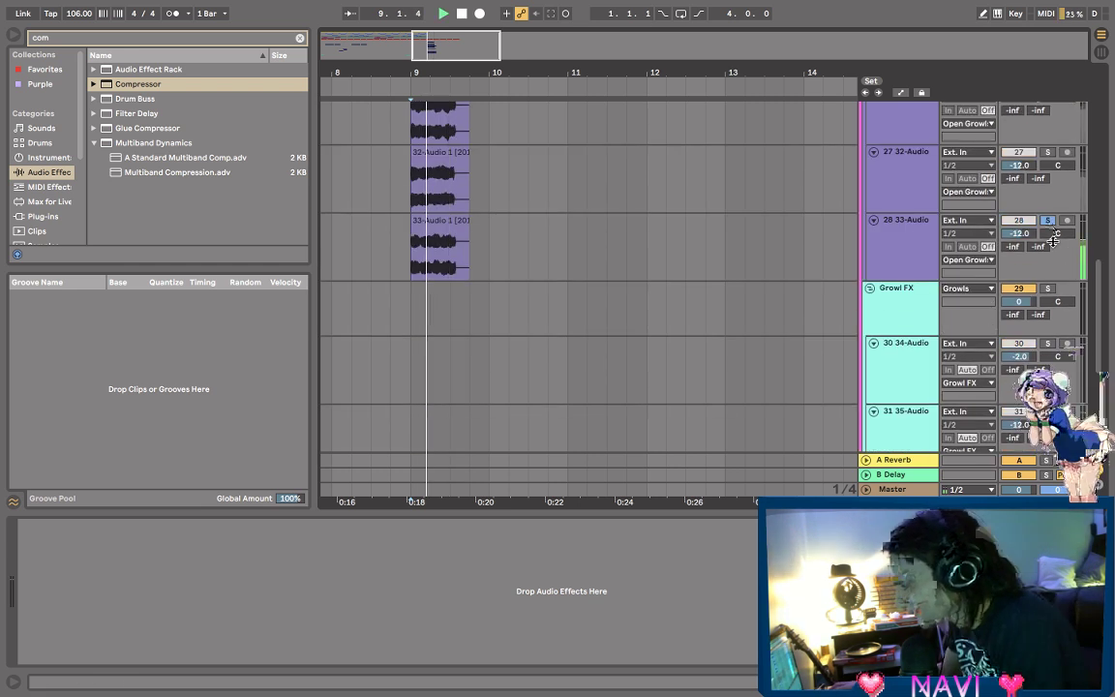
key("space")
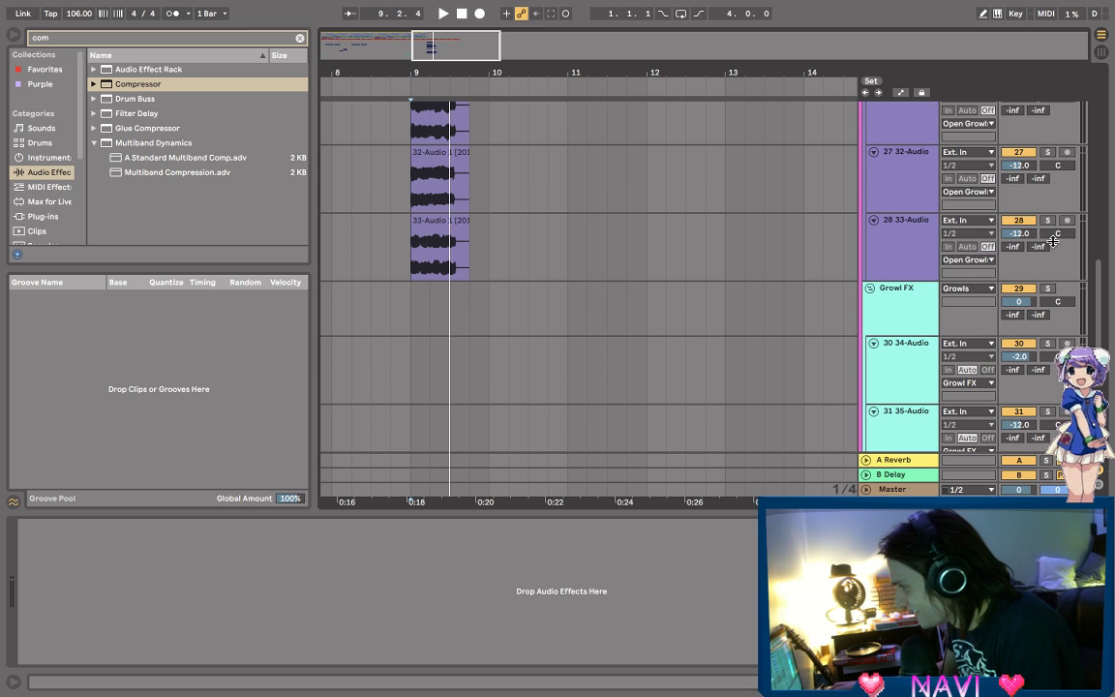
left_click(1048, 222)
key("space")
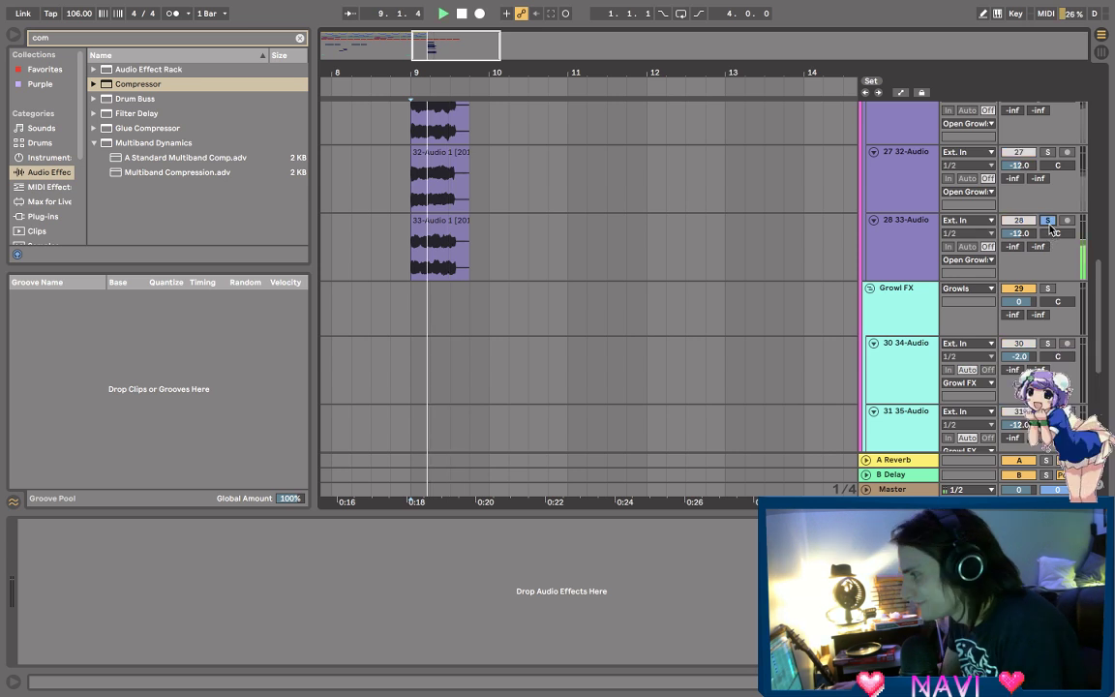
left_click(1048, 222)
key("space")
- Collapse the Closed Growls, Open Growls and Growl FX groups, and fold the parent Growls group
scroll(758, 273, "up", 2)
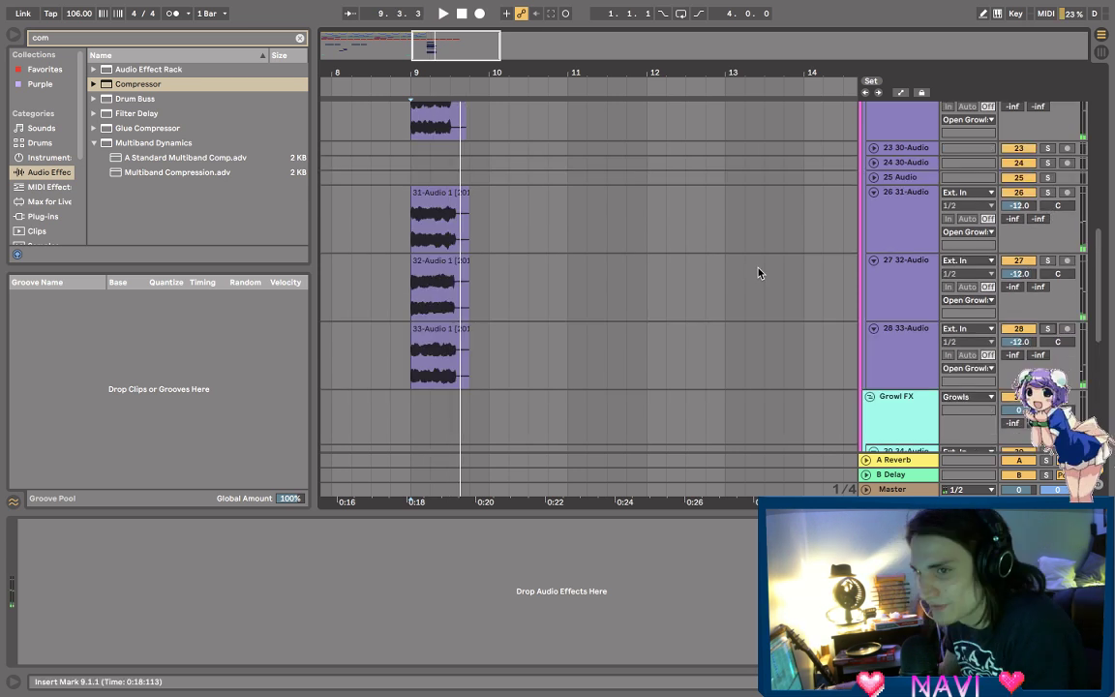
scroll(758, 273, "up", 5)
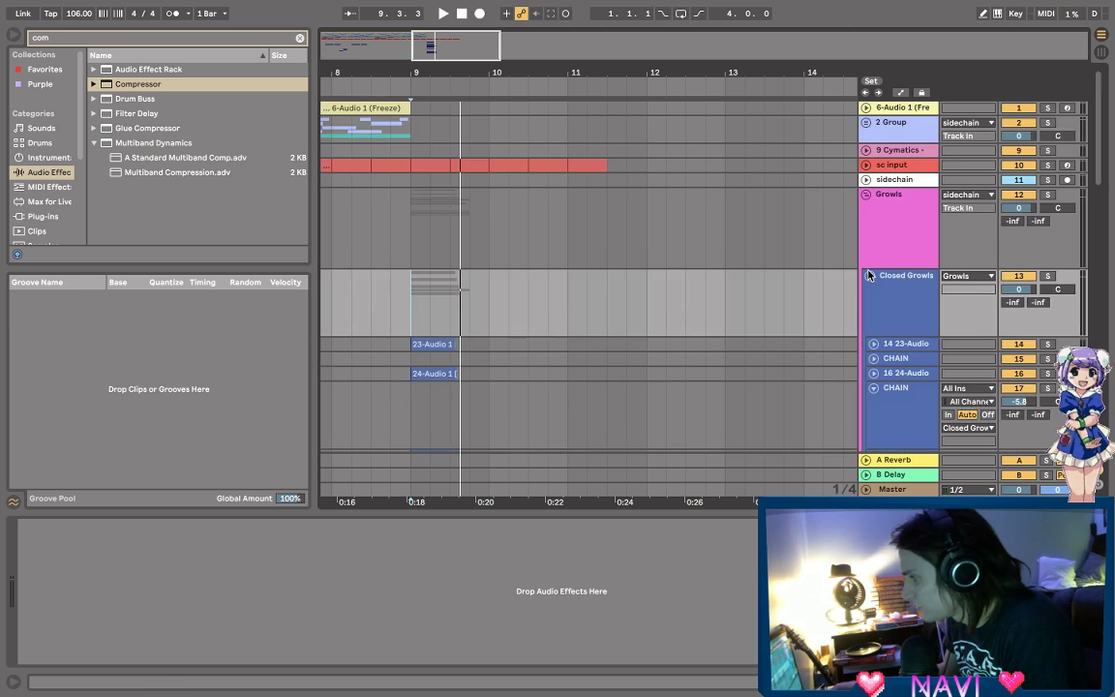
left_click(868, 276)
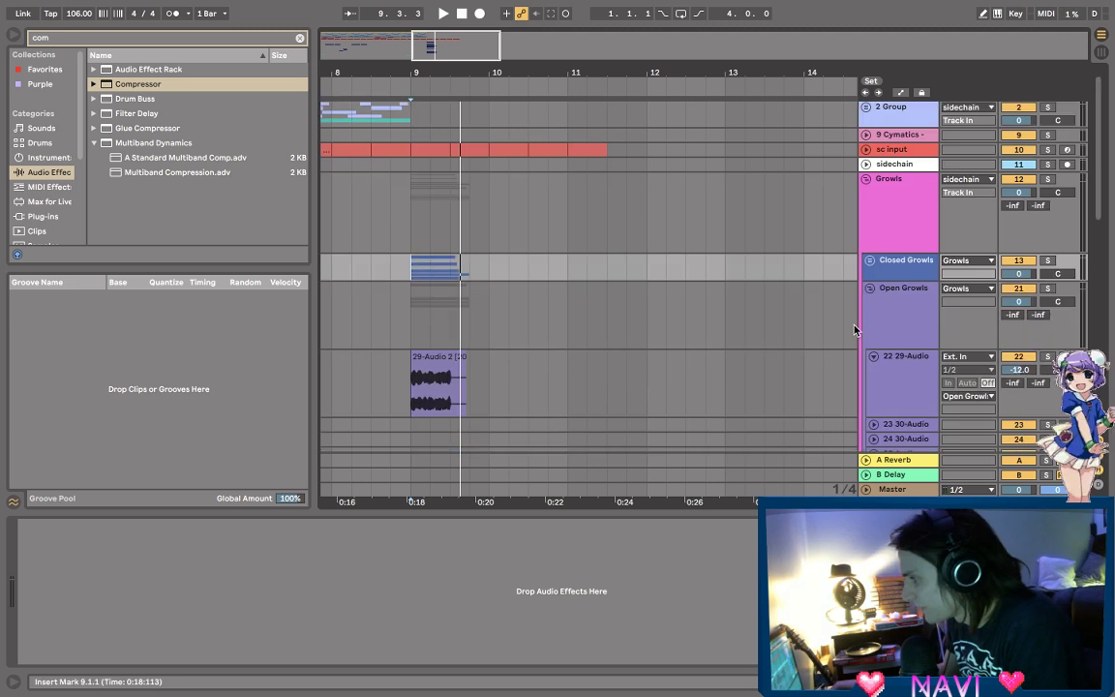
left_click(864, 331)
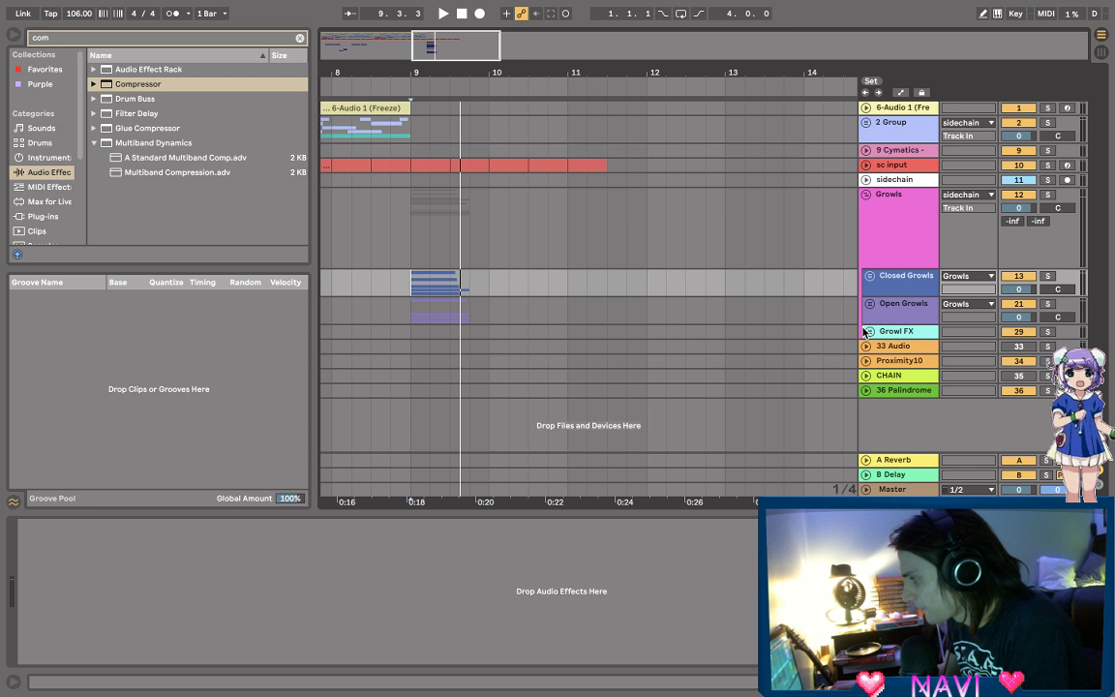
left_click(867, 194)
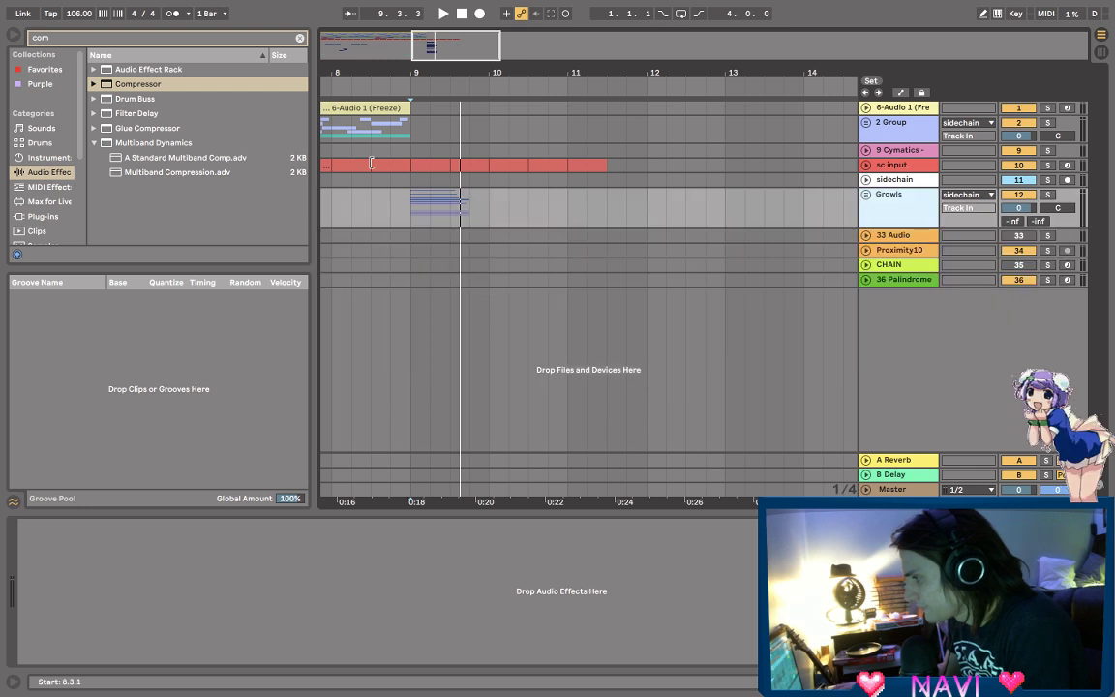
- Go to bar 1 of the arrangement and expand the Growls and Closed Growls groups
left_click_drag(369, 46, 362, 54)
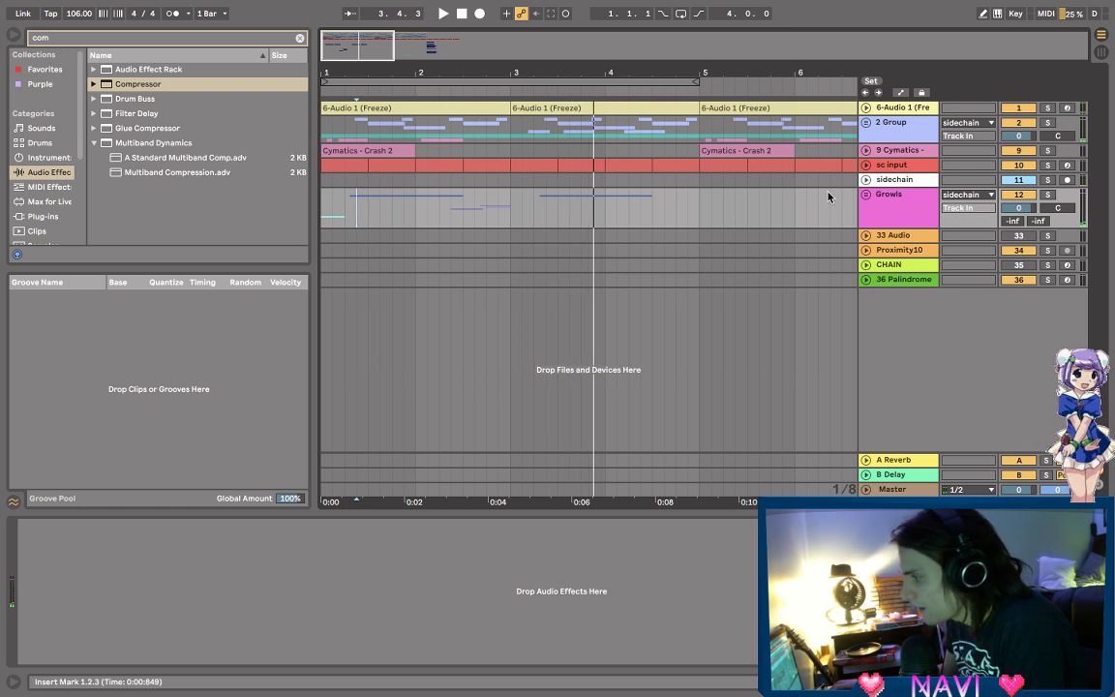
left_click(872, 197)
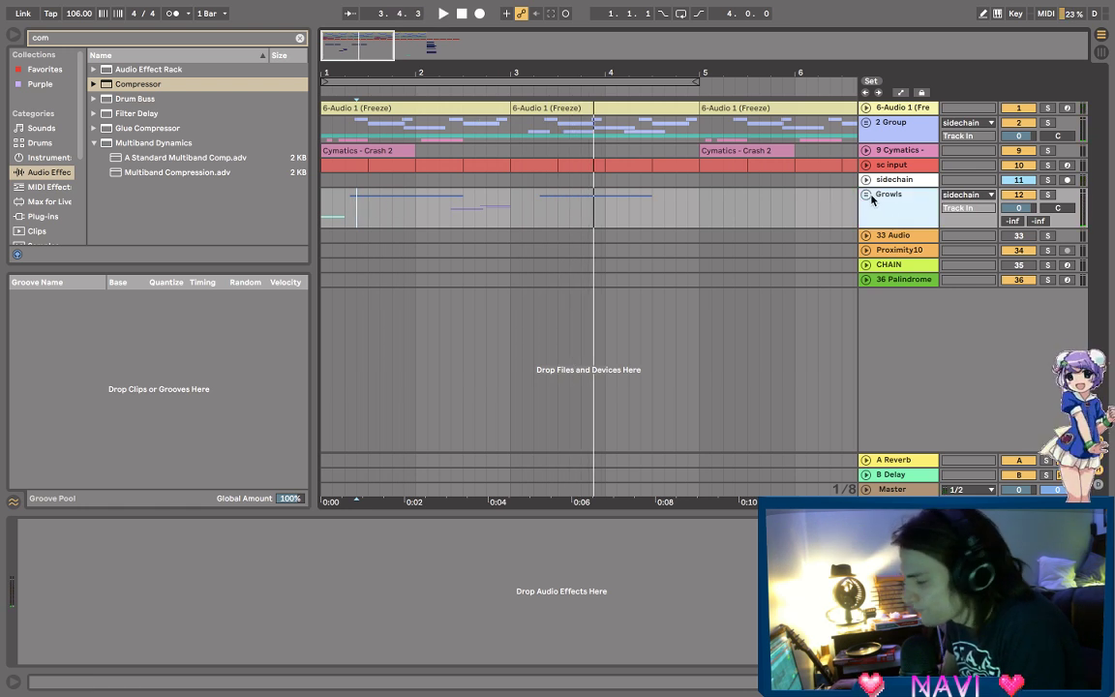
left_click(867, 194)
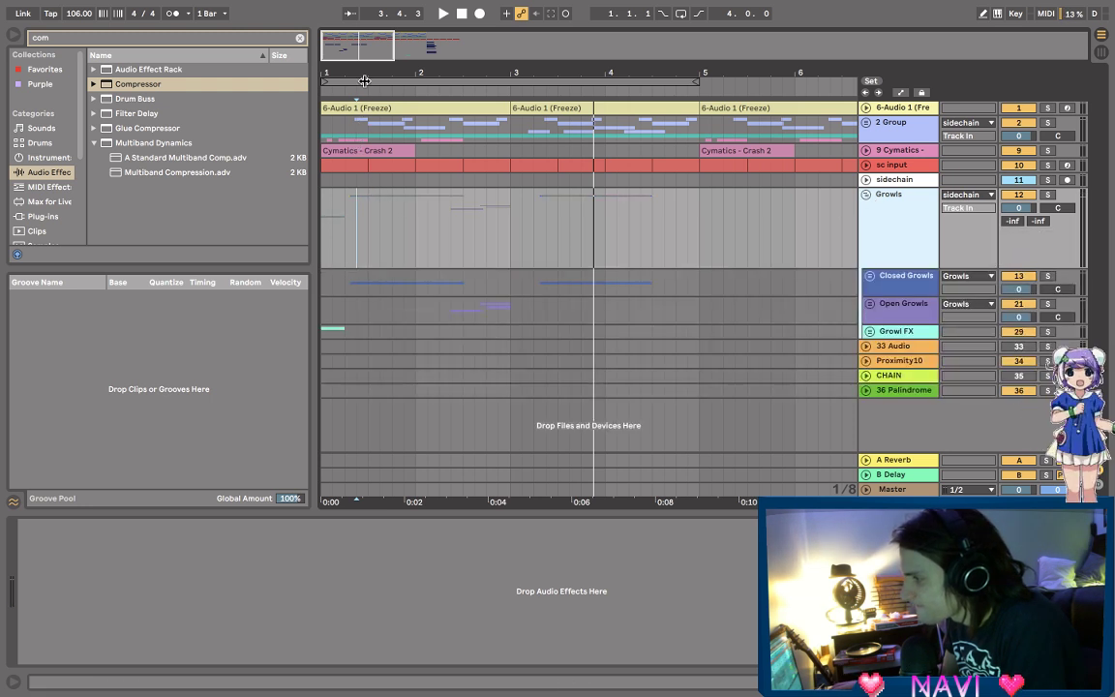
left_click(871, 280)
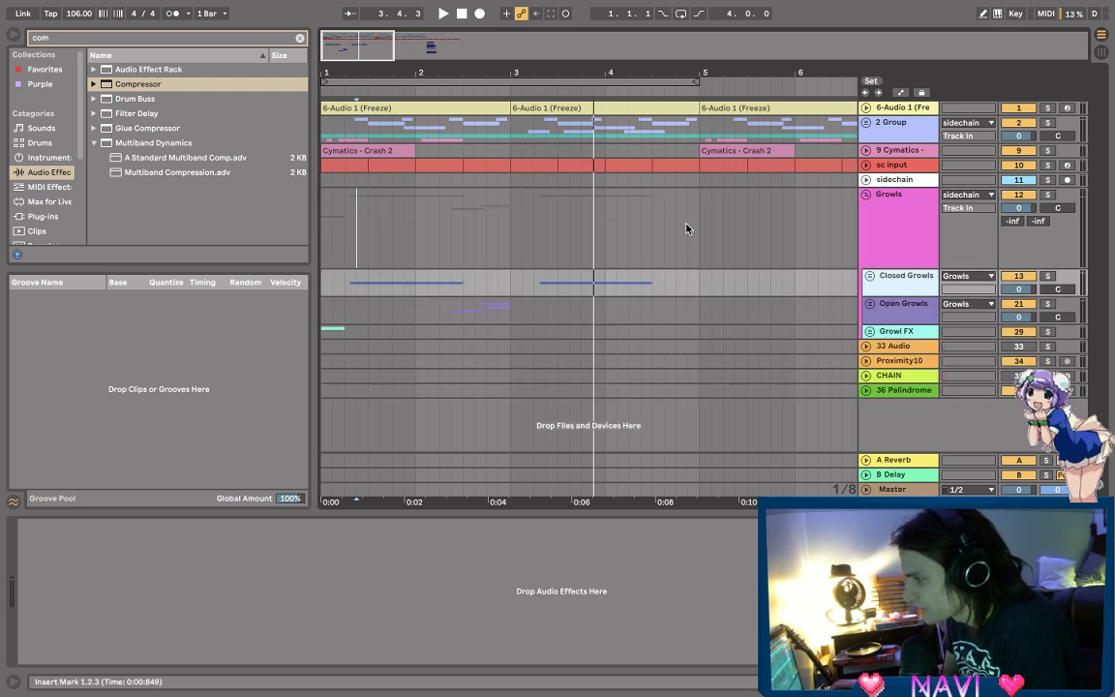
left_click(869, 275)
scroll(831, 294, "down", 1)
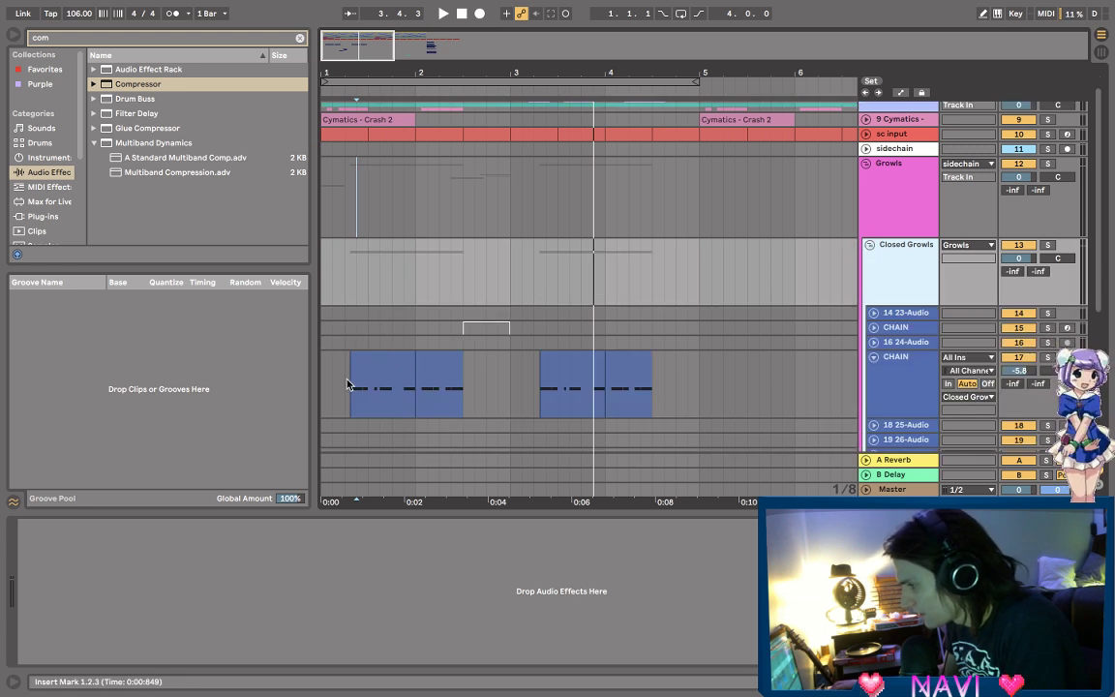
- Play the 17 CHAIN track's growl pattern from 1.2.1 and hide the large chain zone editor
double_click(350, 385)
key("space")
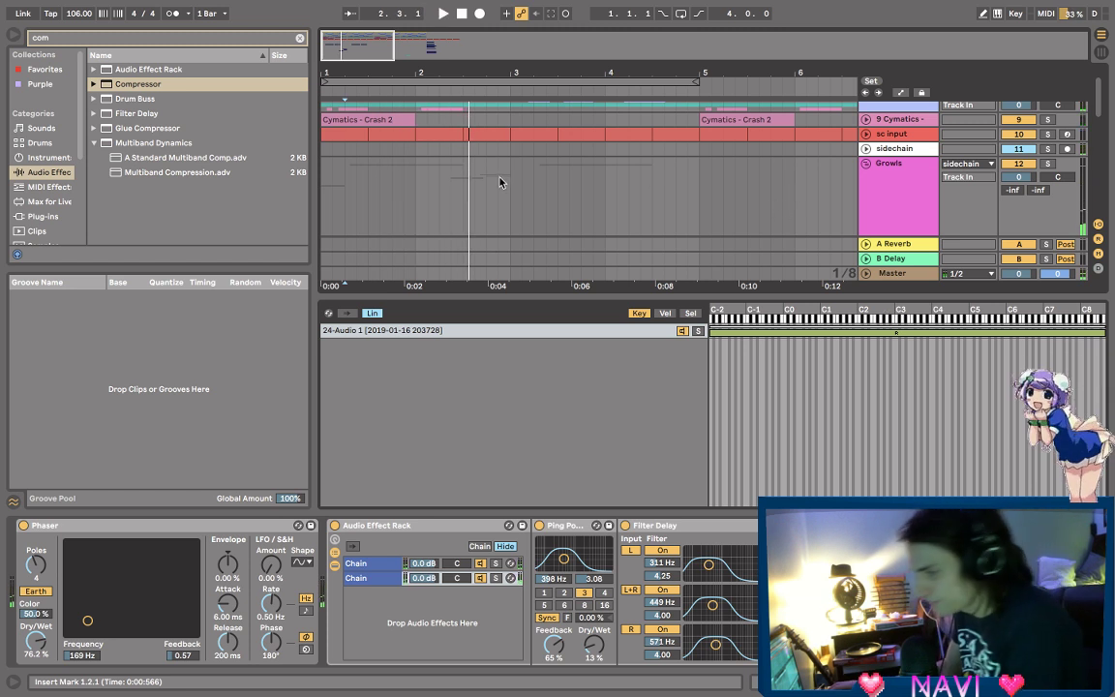
scroll(421, 166, "down", 10)
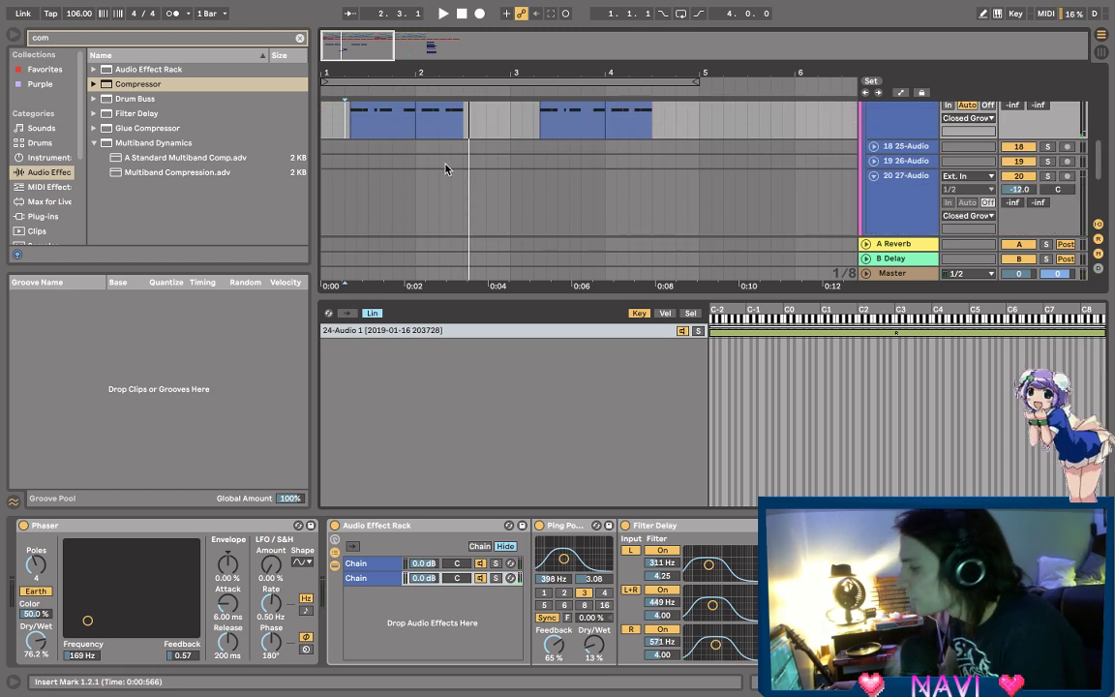
scroll(445, 168, "up", 1)
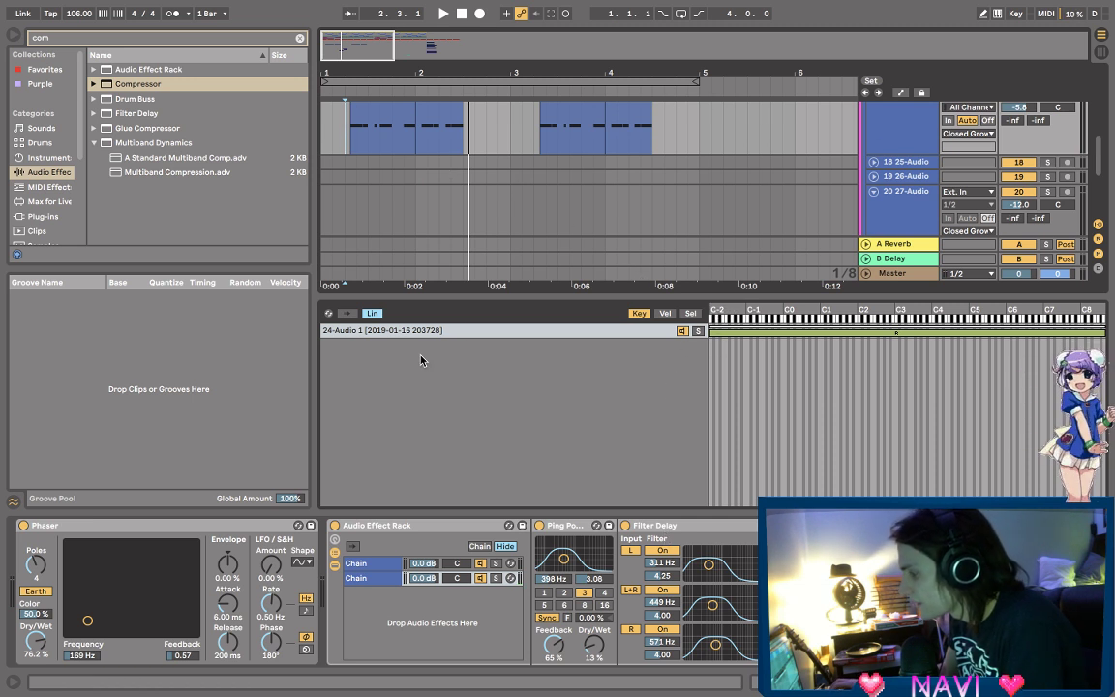
key("ctrl+alt+l")
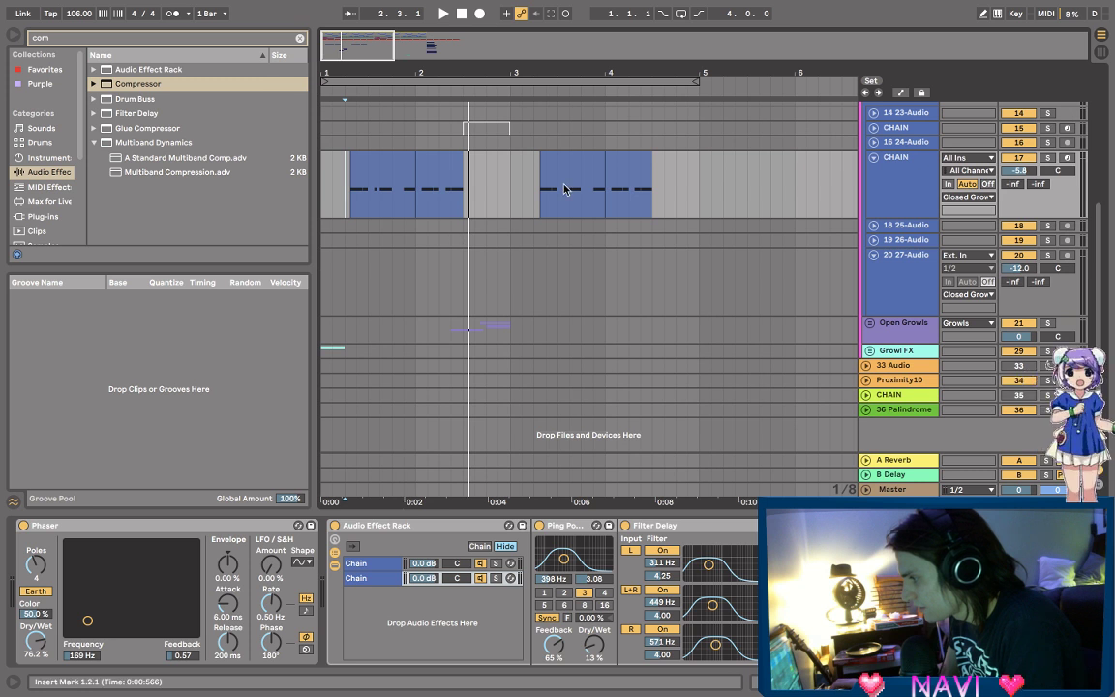
- Insert a MIDI track below 20 27-Audio and load the 27-Audio clip from 9.1.1 into its sampler
key("minus")
key("minus")
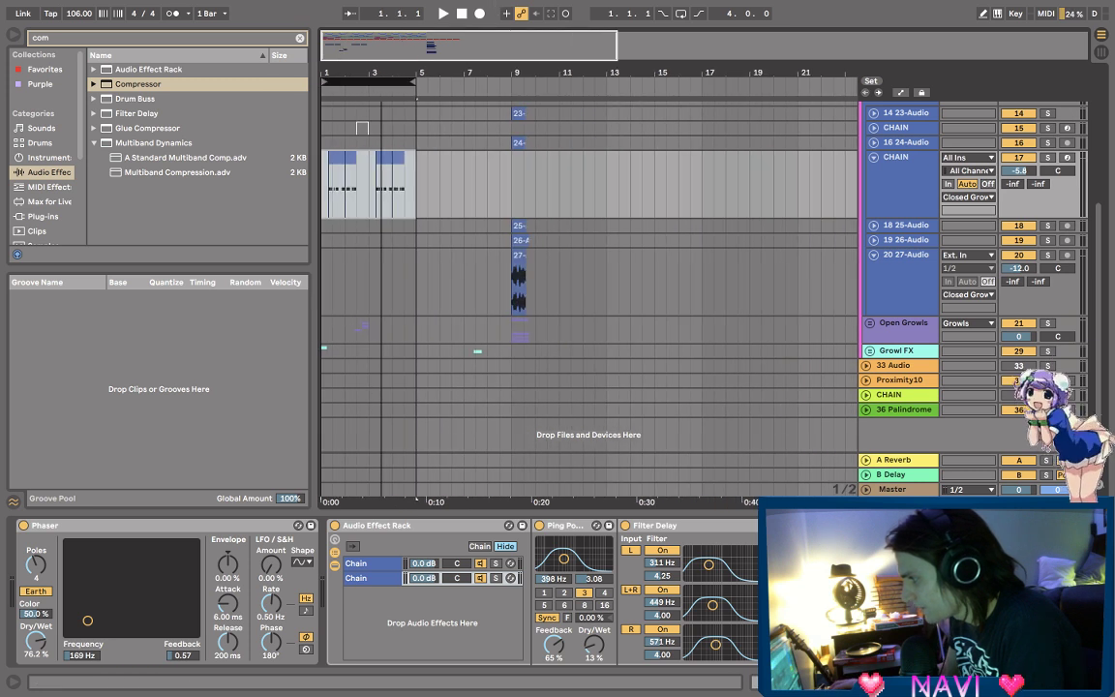
key("plus")
left_click(657, 259)
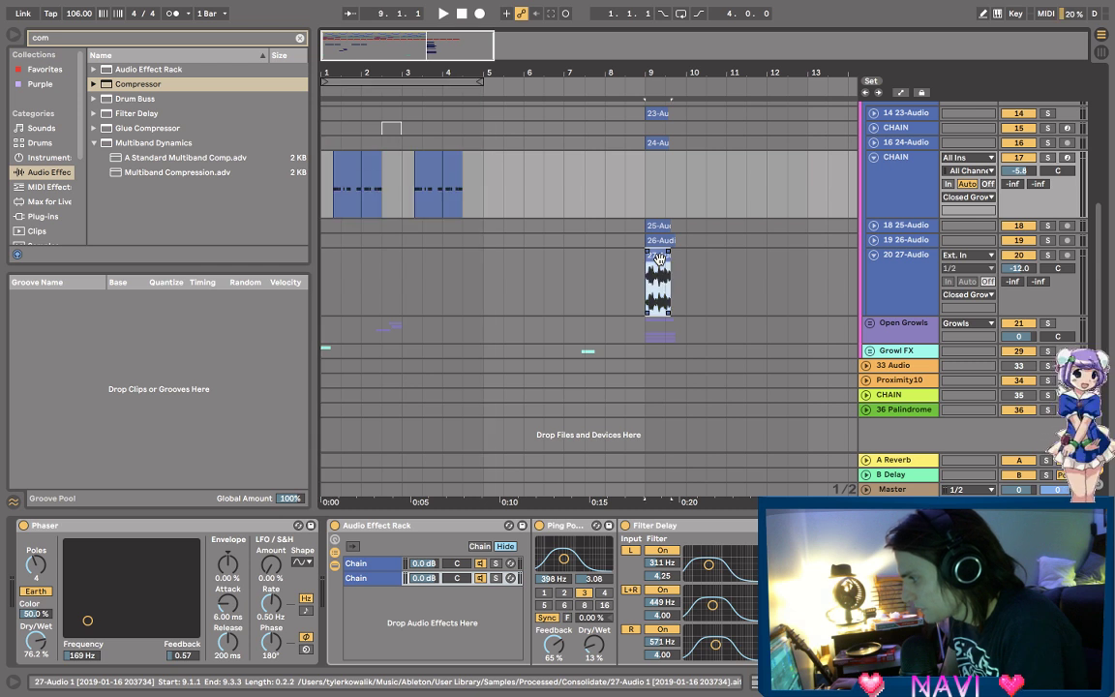
left_click(660, 275)
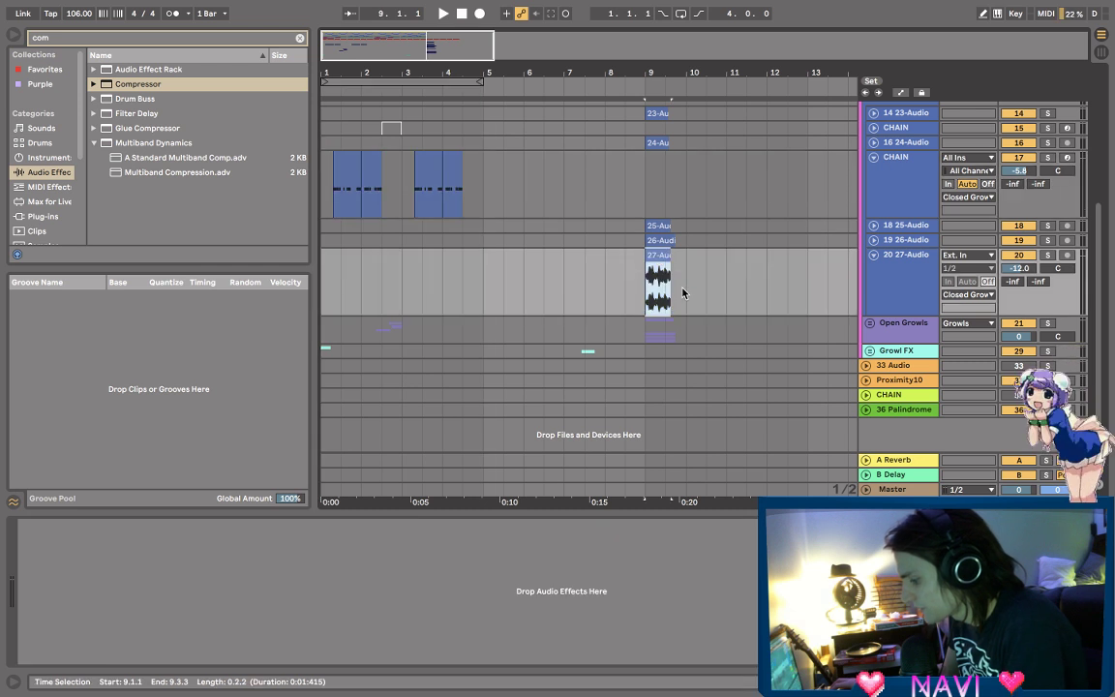
right_click(890, 290)
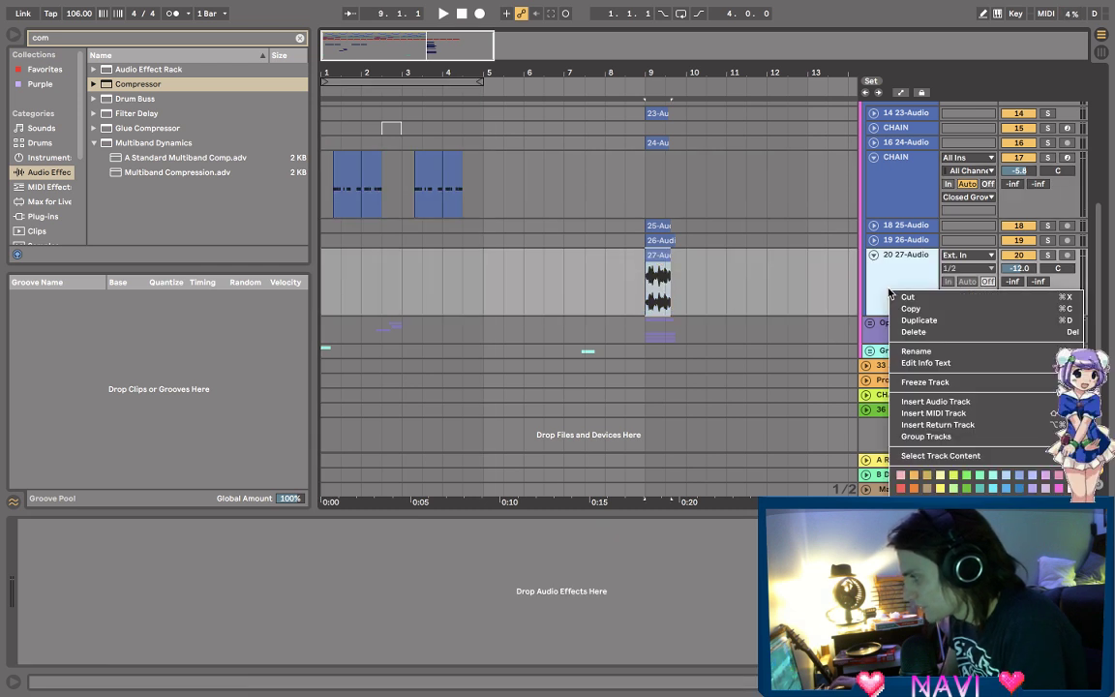
left_click(934, 414)
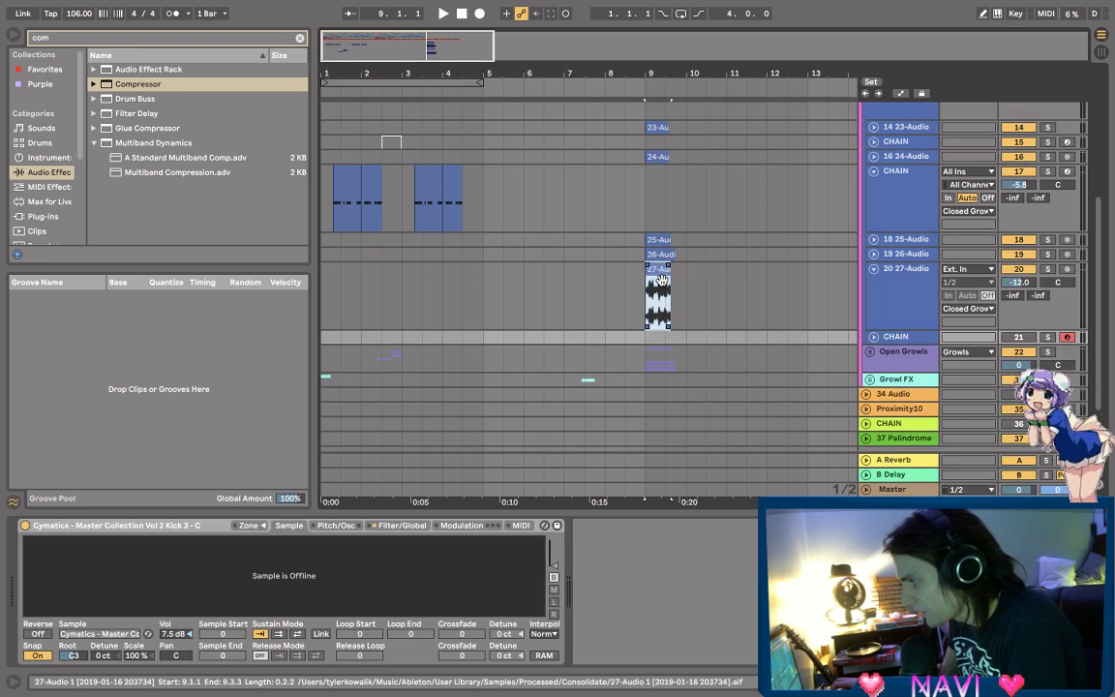
left_click_drag(661, 278, 389, 573)
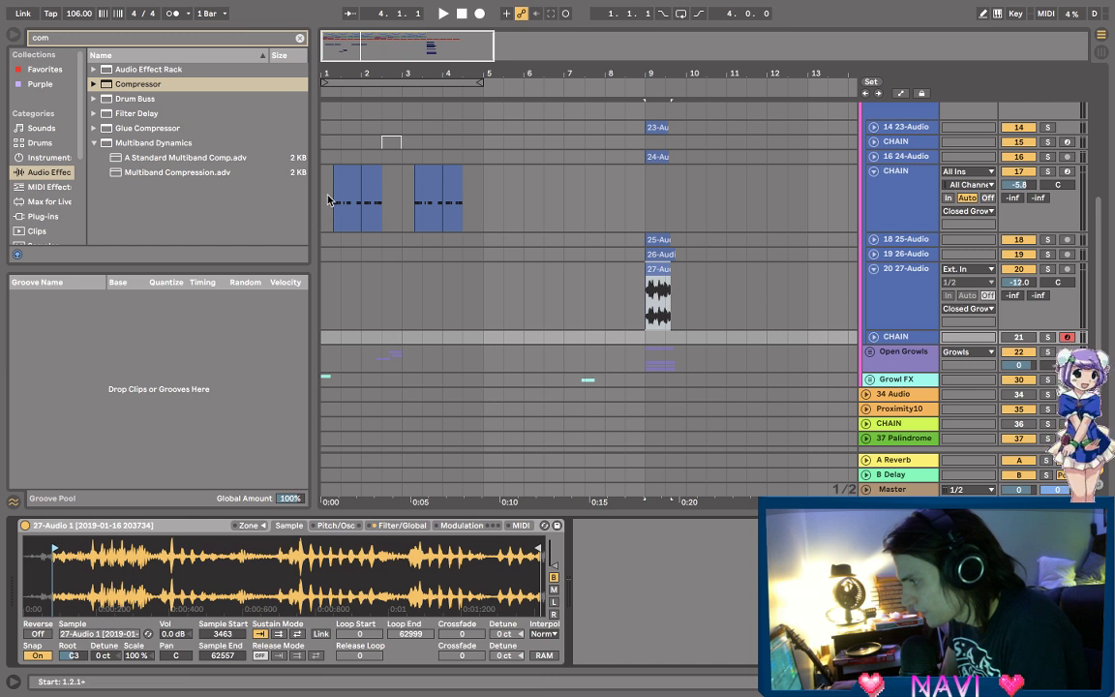
- Copy the growl pattern between 1.2.1 and 5.1.1 on the 17 CHAIN track and paste it at 1.2.1 on 21 CHAIN
left_click_drag(334, 204, 377, 198)
left_click(375, 194)
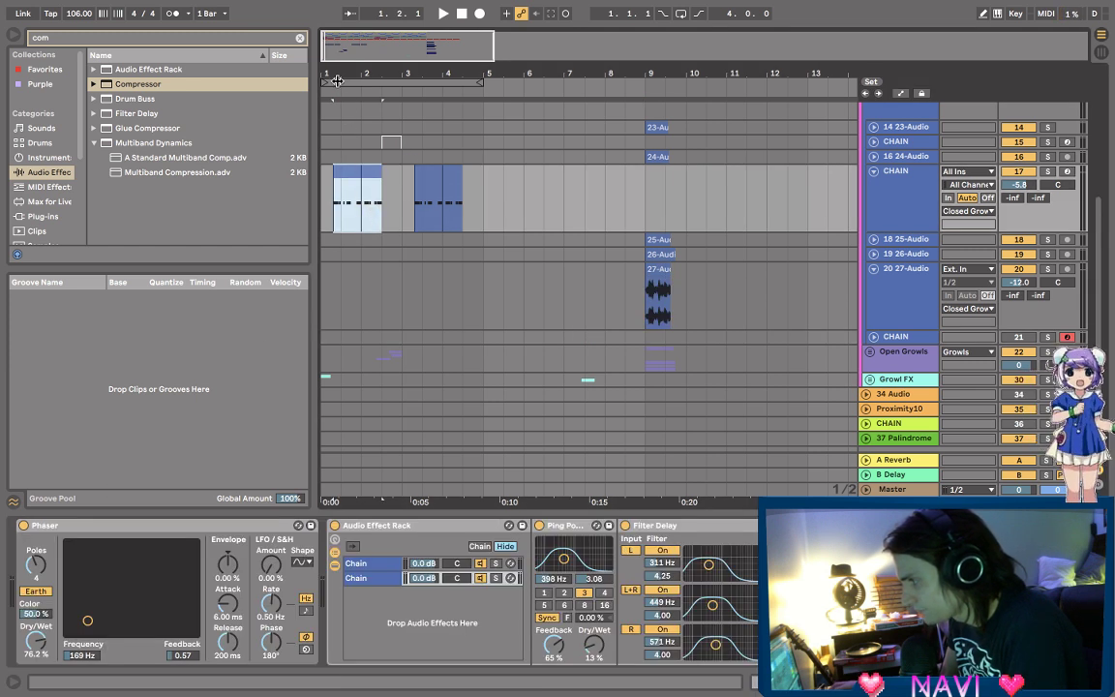
left_click_drag(337, 80, 361, 110)
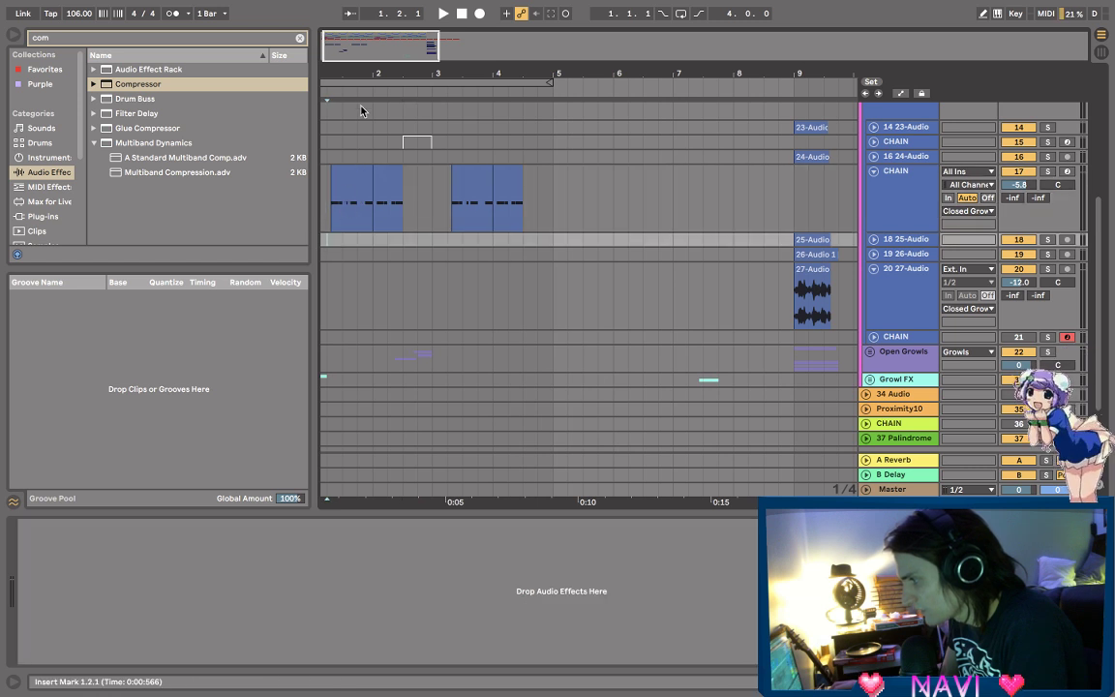
left_click_drag(327, 210, 553, 192)
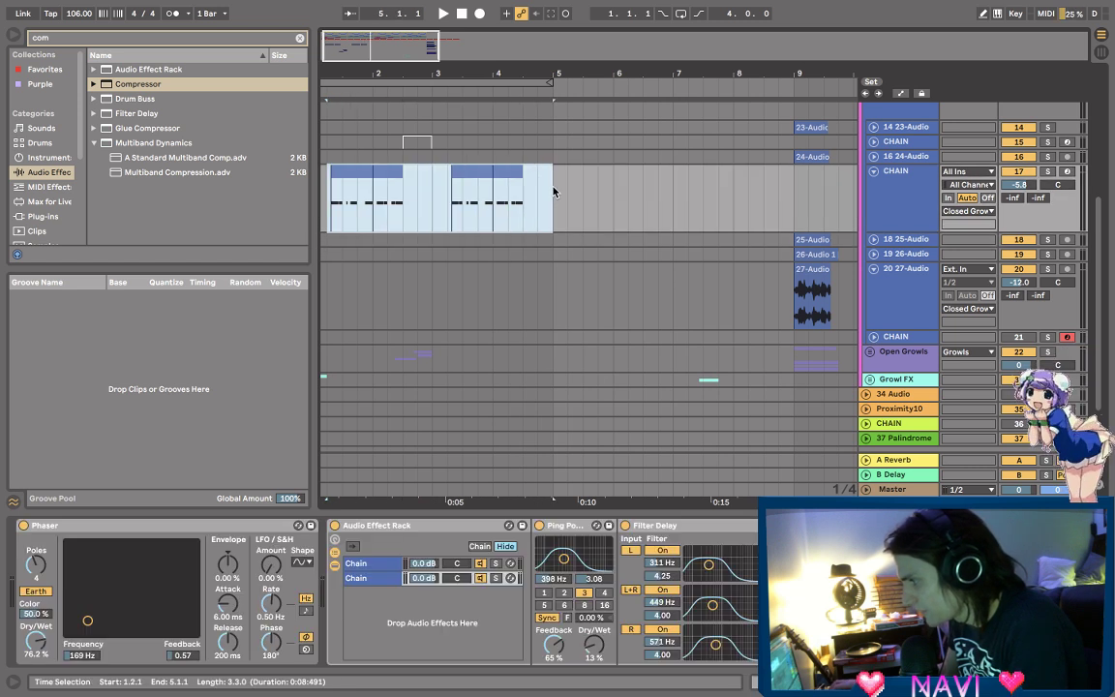
left_click(895, 281)
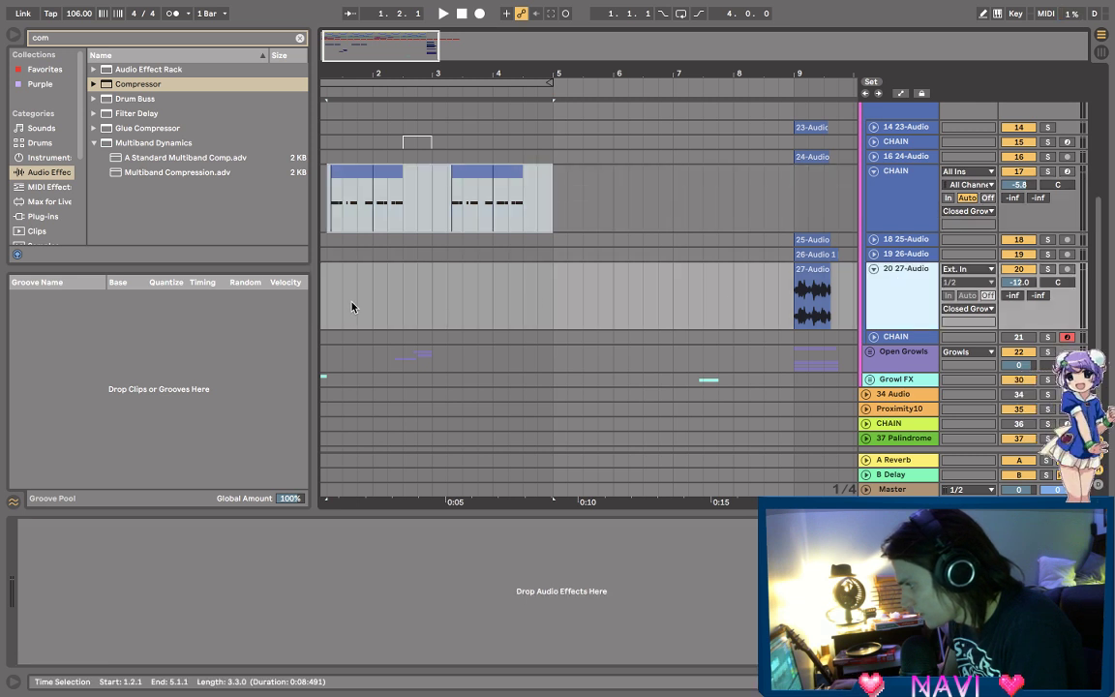
left_click(329, 341)
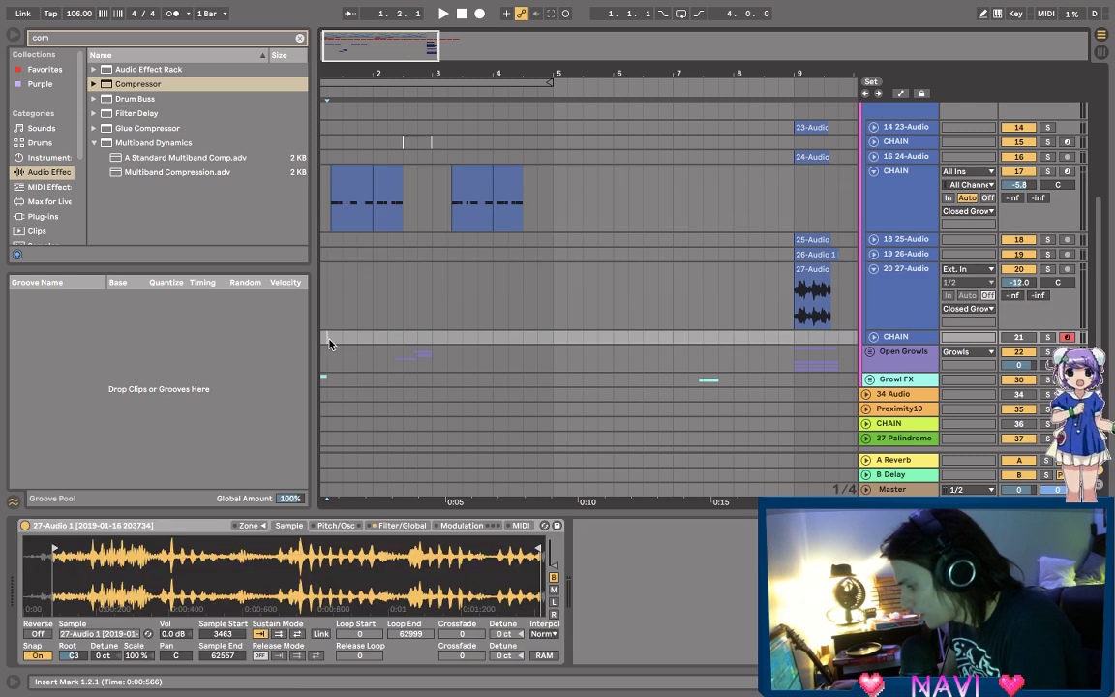
key("ctrl+v")
left_click_drag(327, 337, 393, 333)
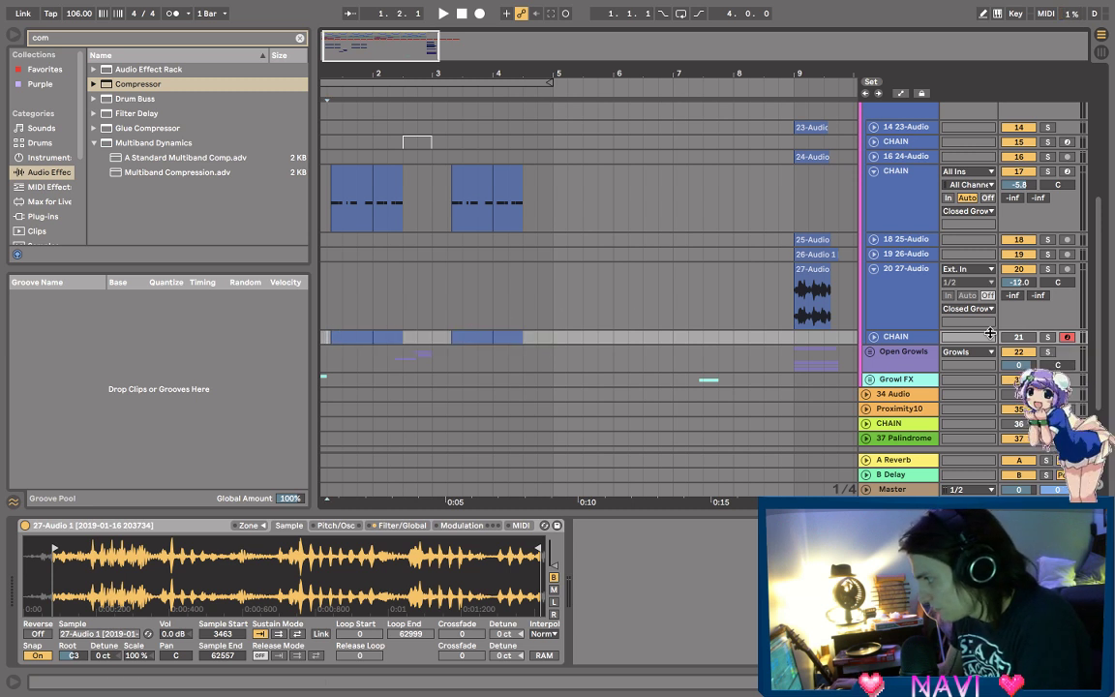
- Solo the 21 CHAIN track, audition its pattern and move the sampler's sample start to 7607
left_click(1046, 337)
key("space")
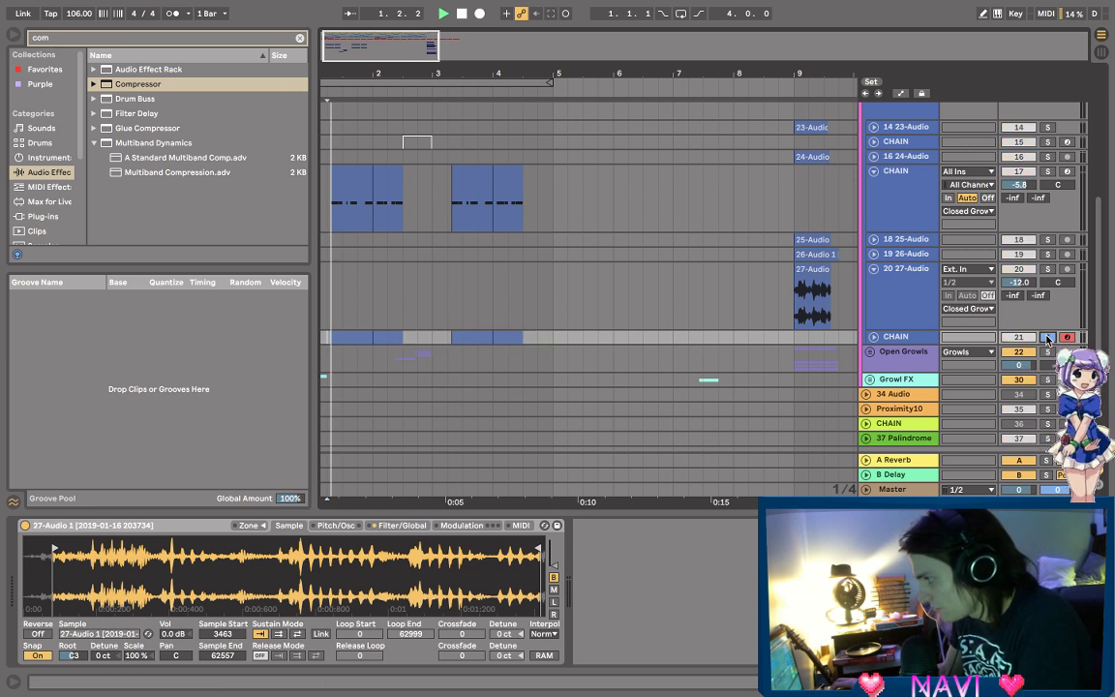
left_click_drag(59, 555, 92, 540)
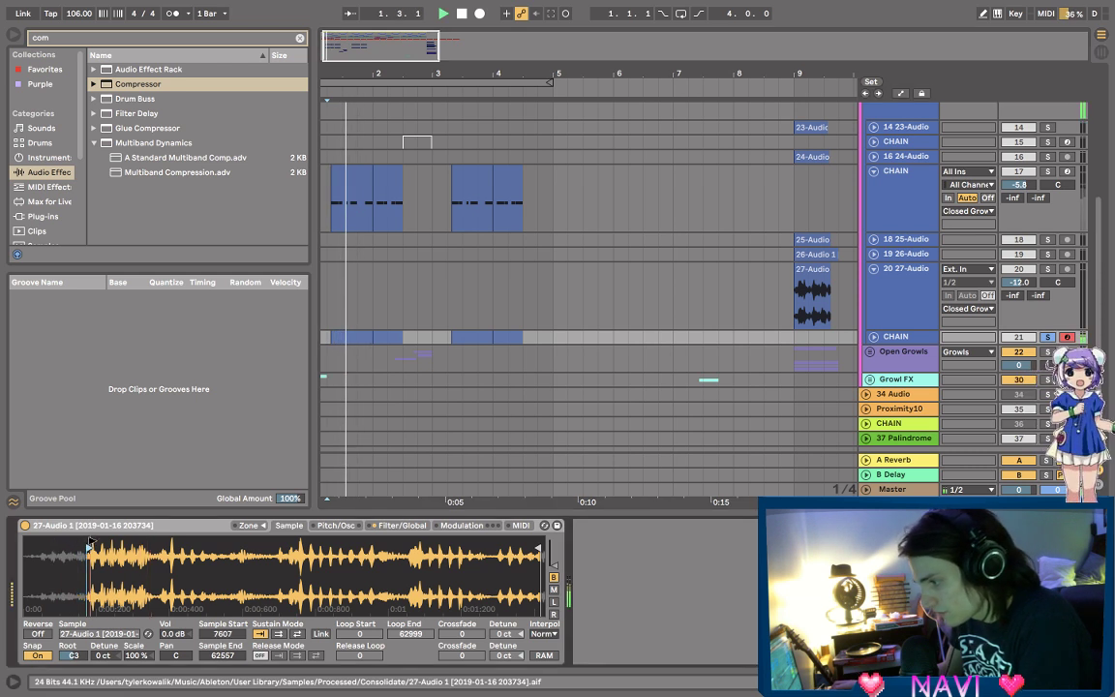
double_click(342, 338)
key("space")
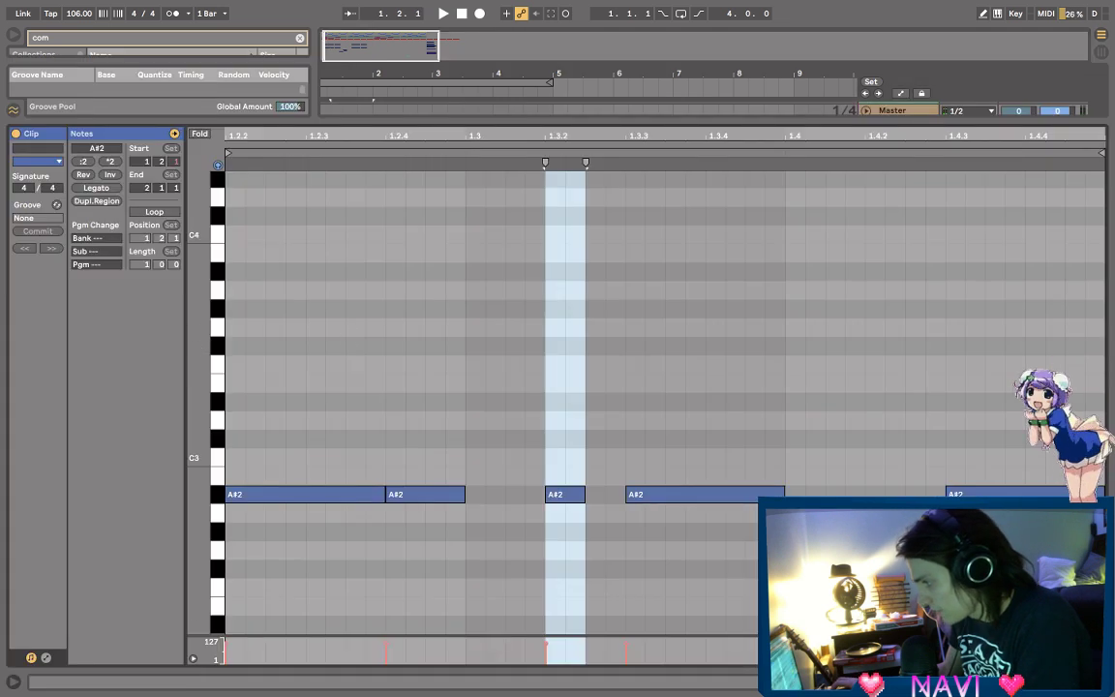
- Shape the sampler's volume envelope on 21 CHAIN with a 0.31 ms attack and a 222 ms decay while auditioning the pattern
key("ctrl+alt+e")
left_click(405, 525)
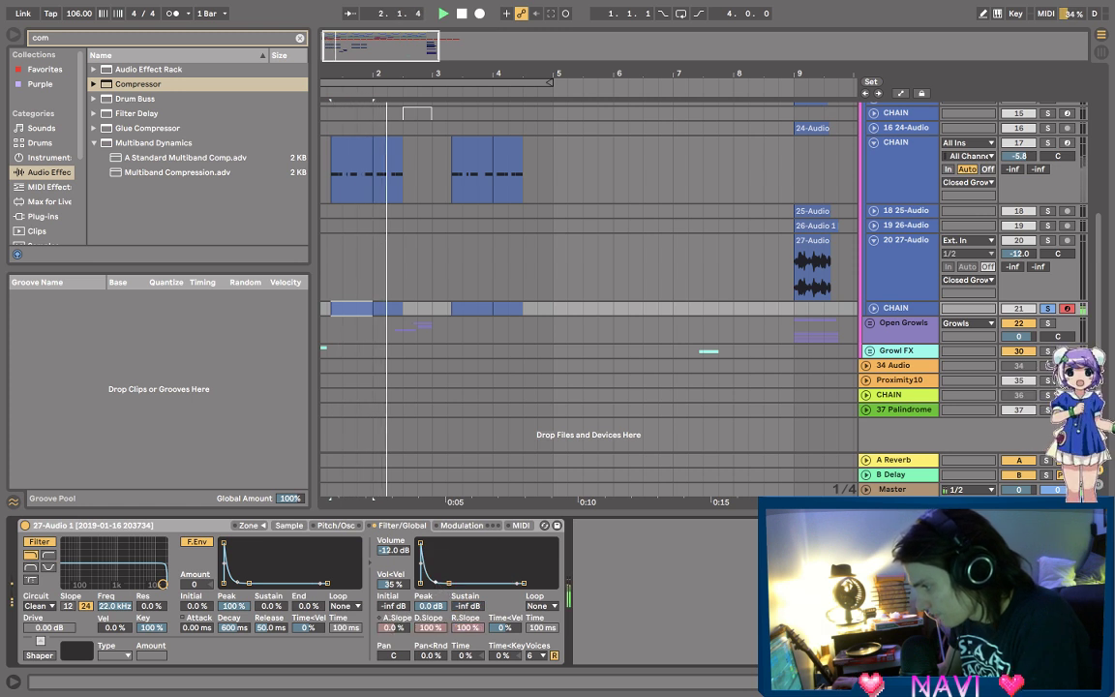
left_click_drag(429, 627, 429, 667)
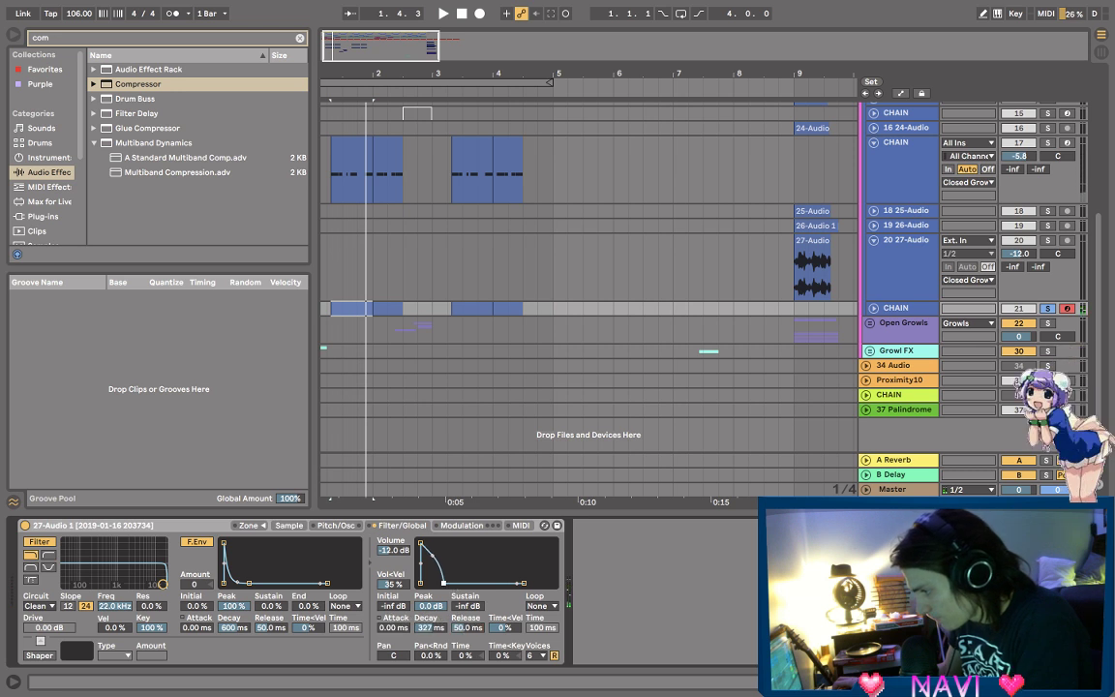
key("space")
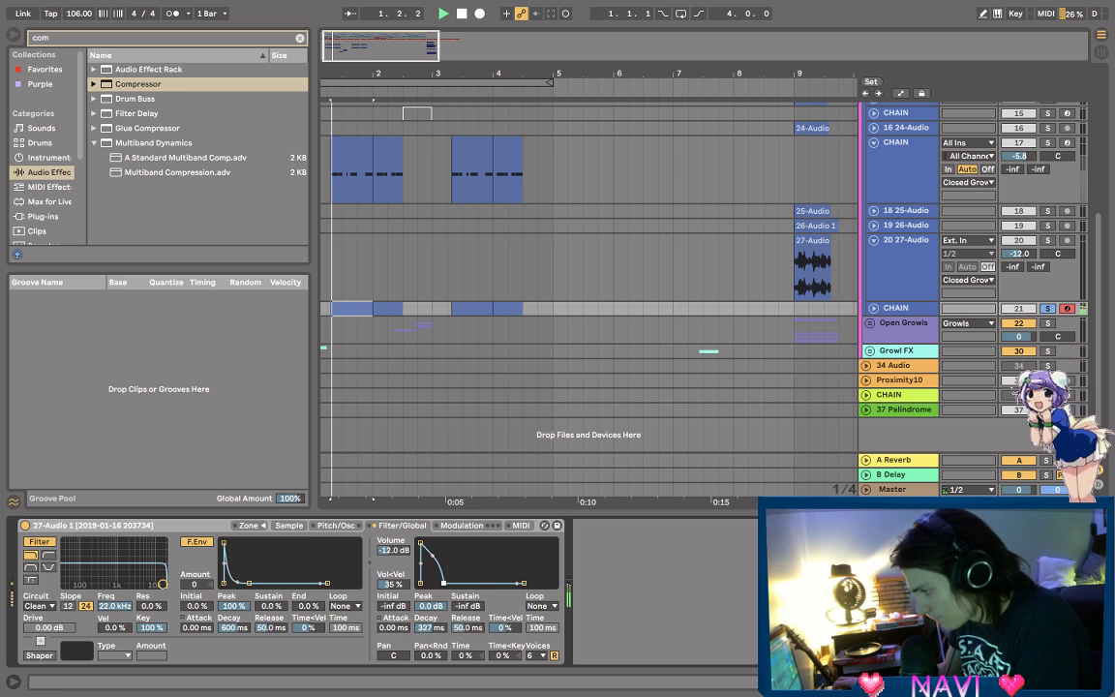
left_click_drag(443, 582, 420, 568)
key("space")
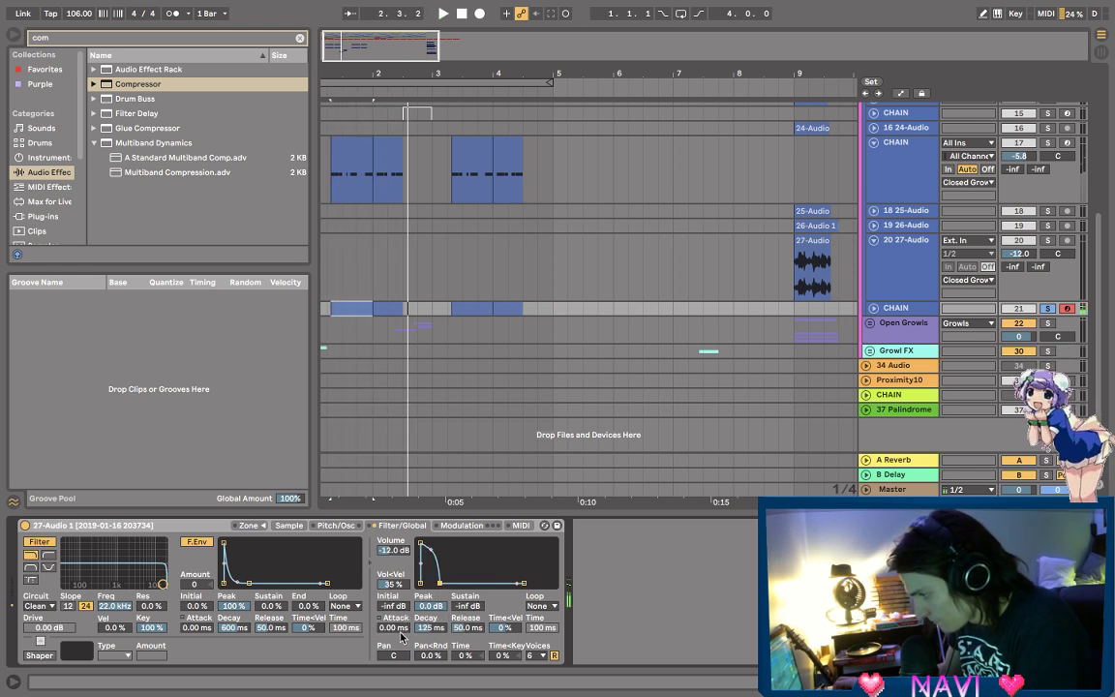
key("space")
mouse_move(393, 628)
left_mouse_down()
mouse_move(393, 597)
mouse_move(393, 639)
left_mouse_up()
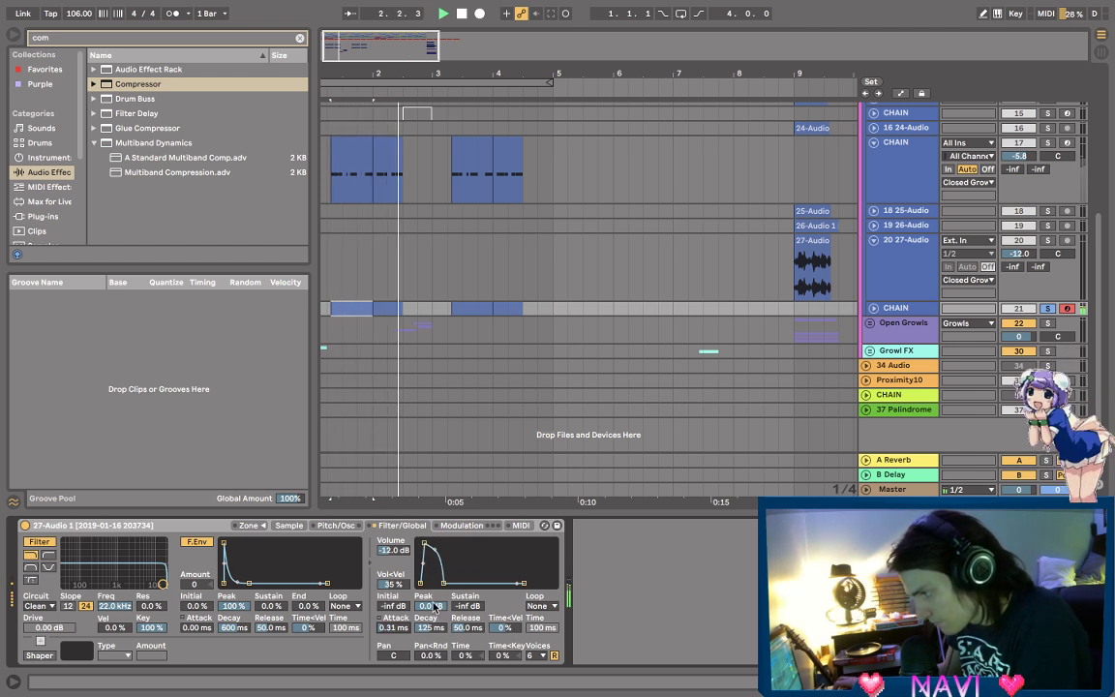
key("space")
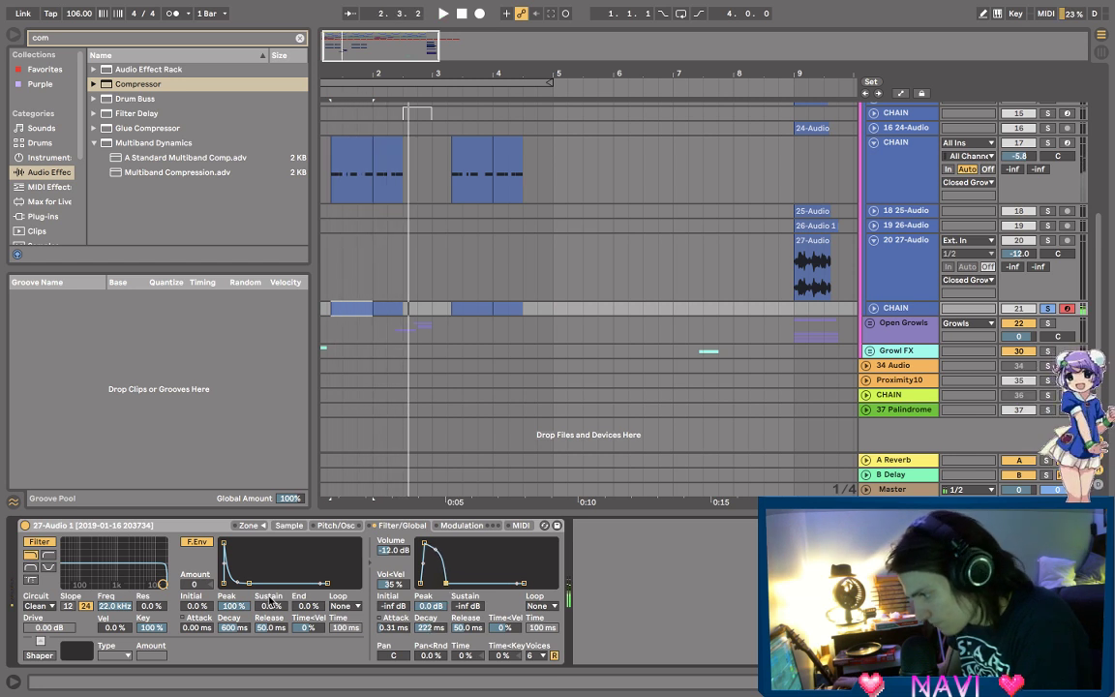
- Lower the sampler's filter frequency to 1.24 kHz and set the filter envelope amount to 72
left_click_drag(162, 584, 116, 584)
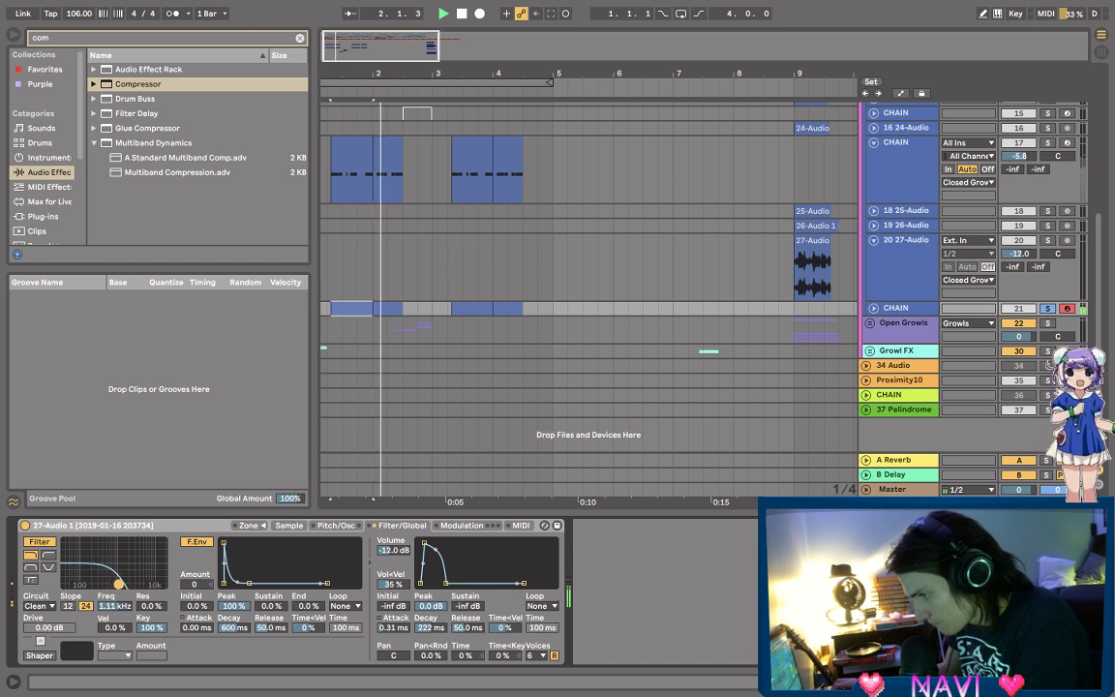
left_click_drag(196, 584, 196, 562)
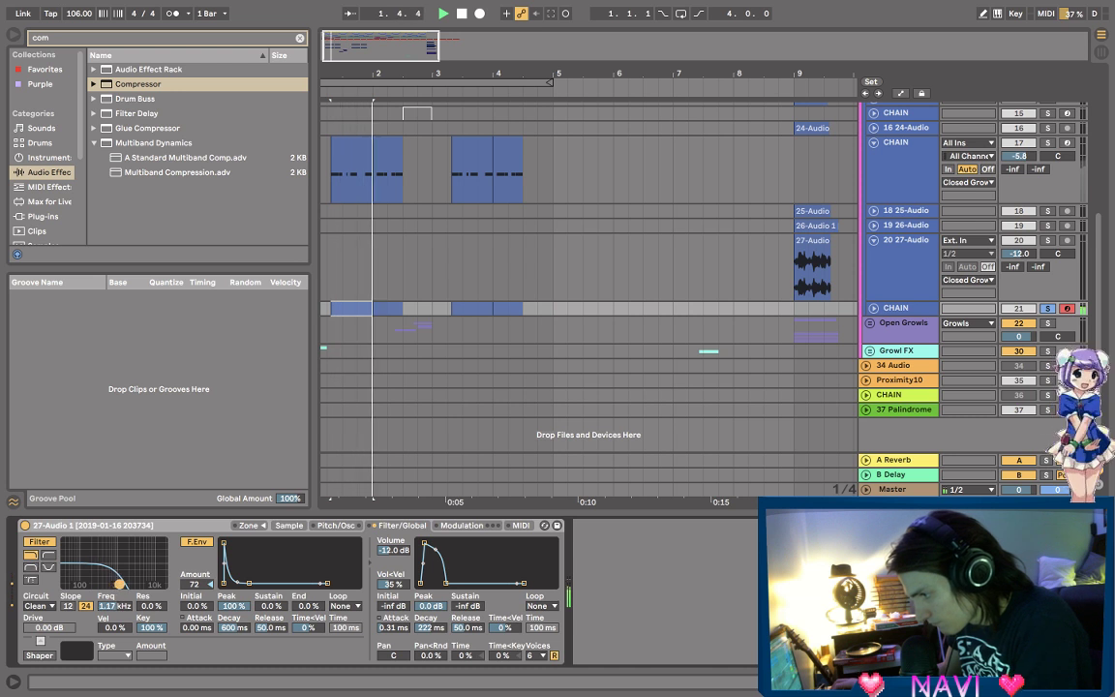
left_click_drag(116, 584, 120, 584)
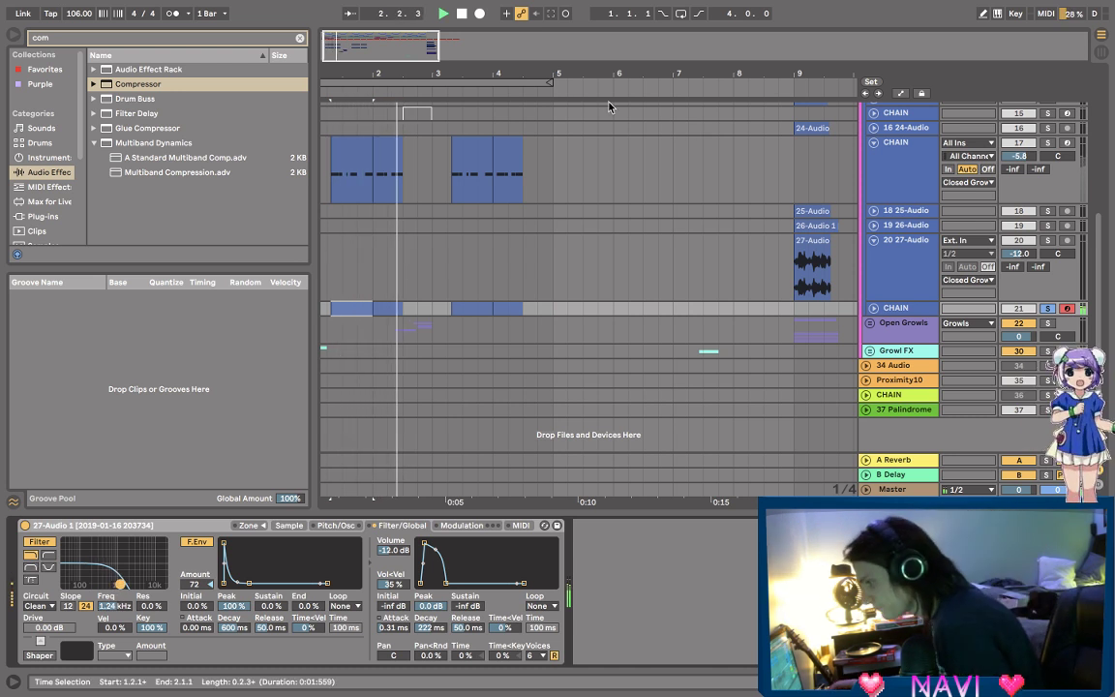
left_click(426, 571)
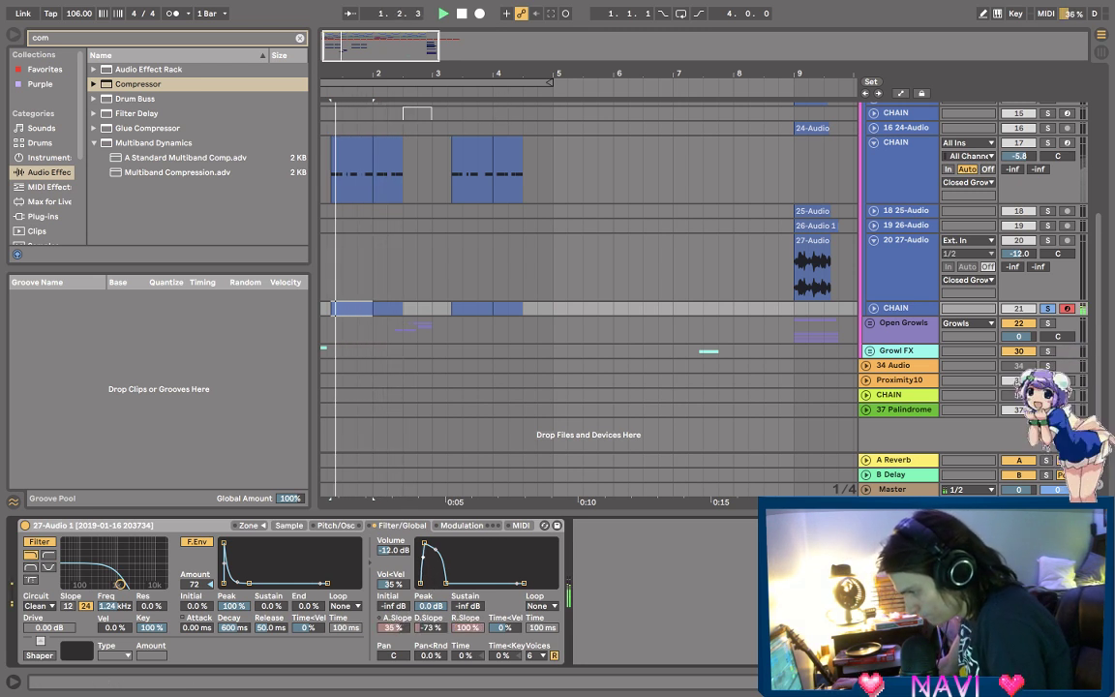
- Set the sampler's pitch envelope to a +9 st amount and 95.2 ms decay, comparing the sound with the envelope off and on
left_click(336, 524)
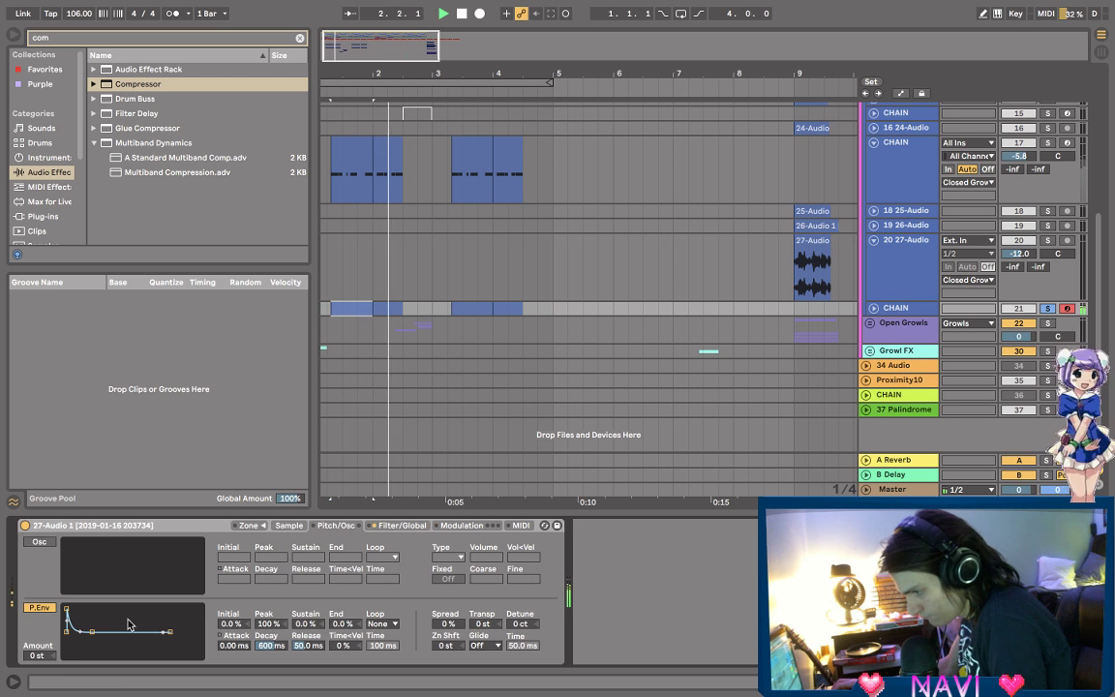
left_click_drag(39, 656, 39, 619)
left_click_drag(273, 645, 273, 677)
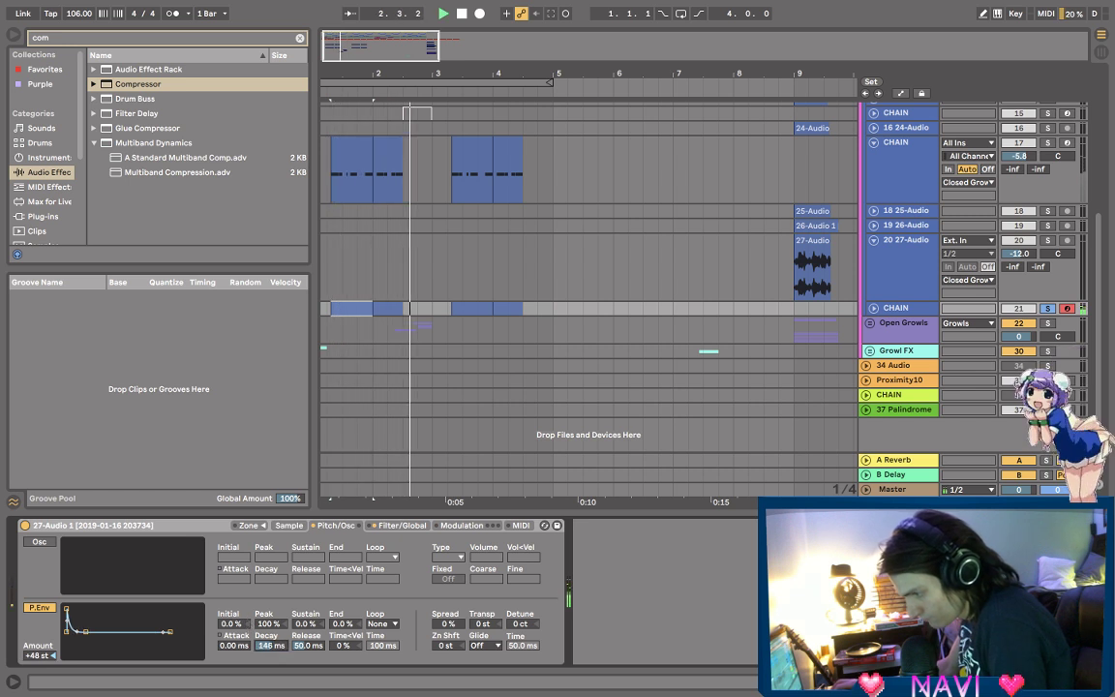
left_click_drag(38, 655, 39, 679)
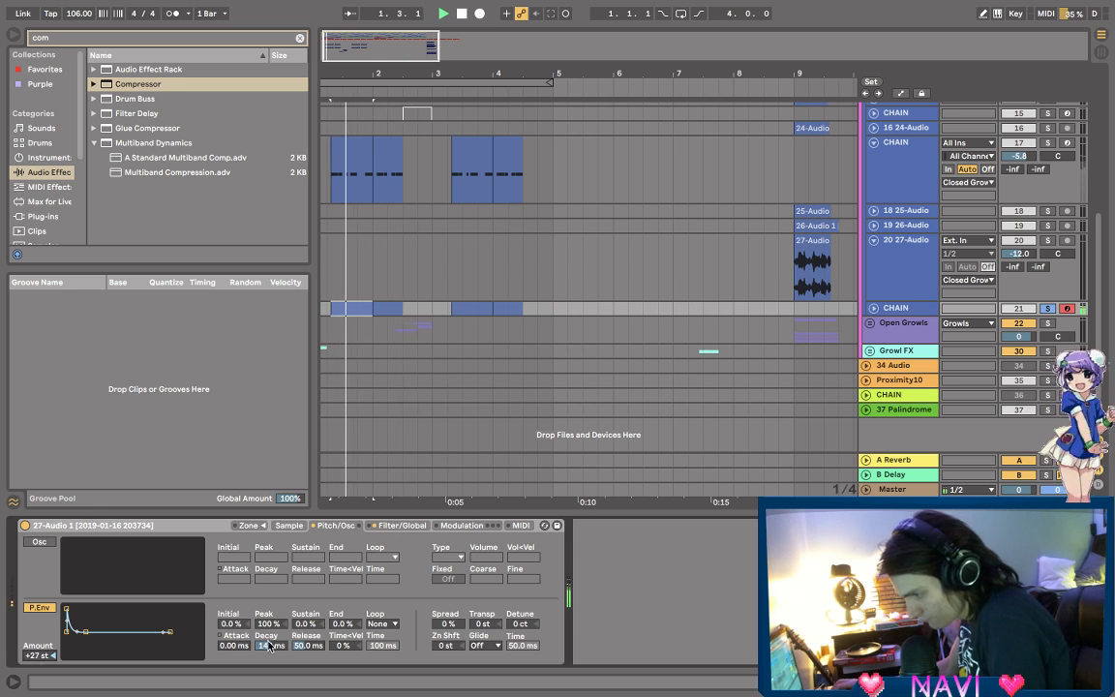
left_click_drag(271, 646, 271, 682)
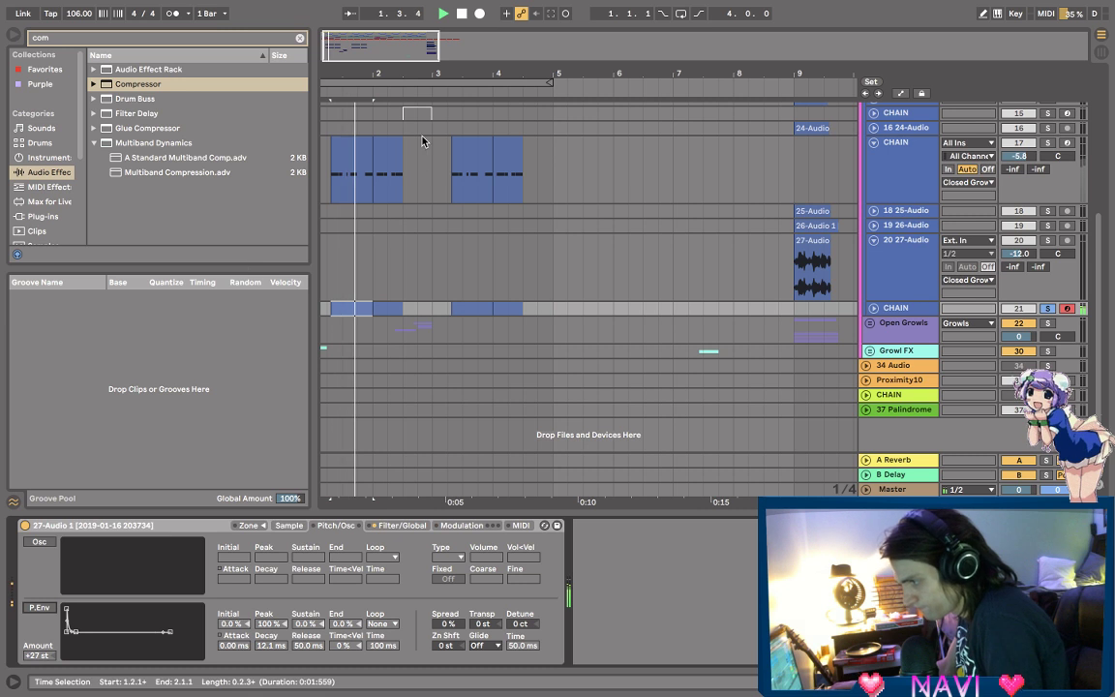
left_click(38, 608)
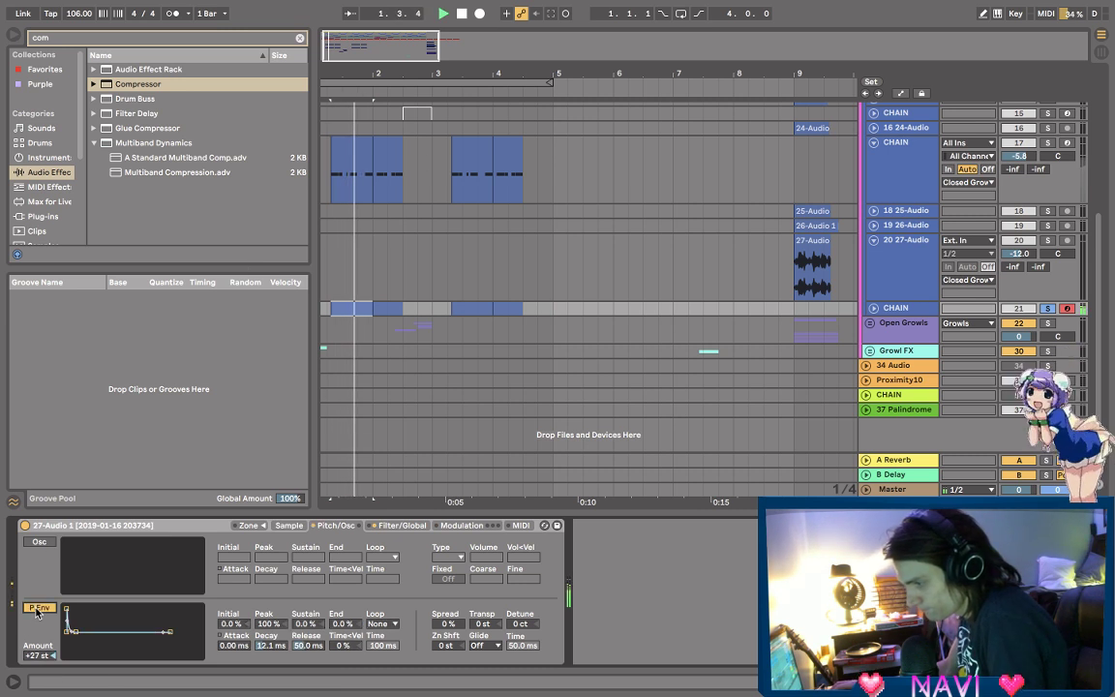
left_click(38, 608)
left_click_drag(271, 645, 271, 631)
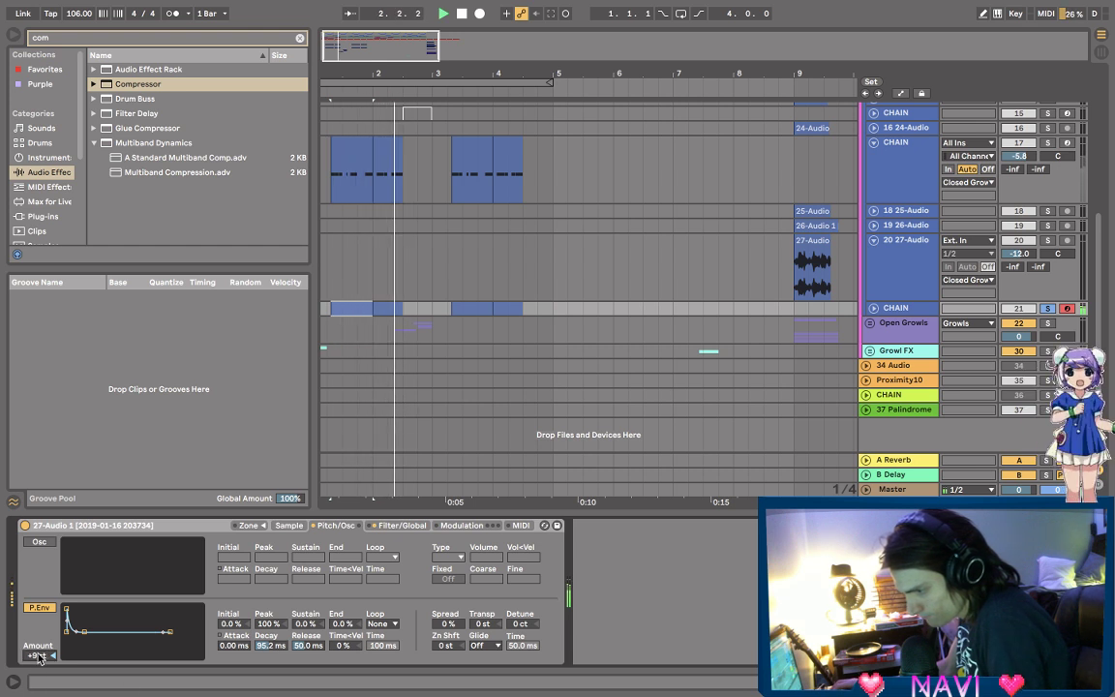
left_click(40, 607)
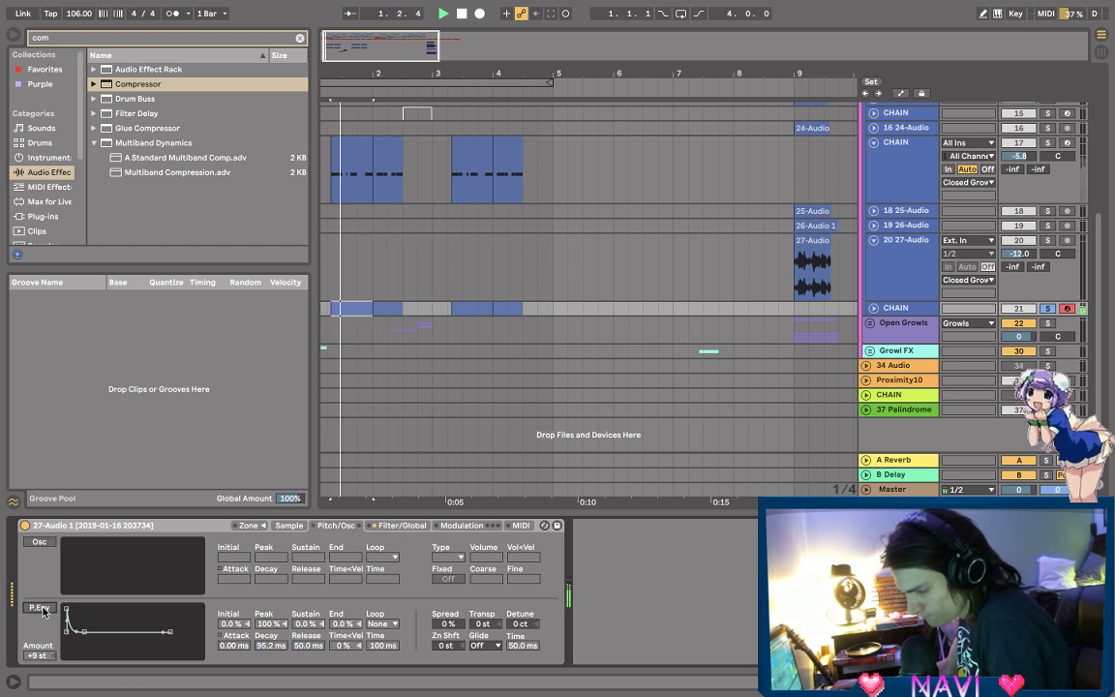
left_click(40, 607)
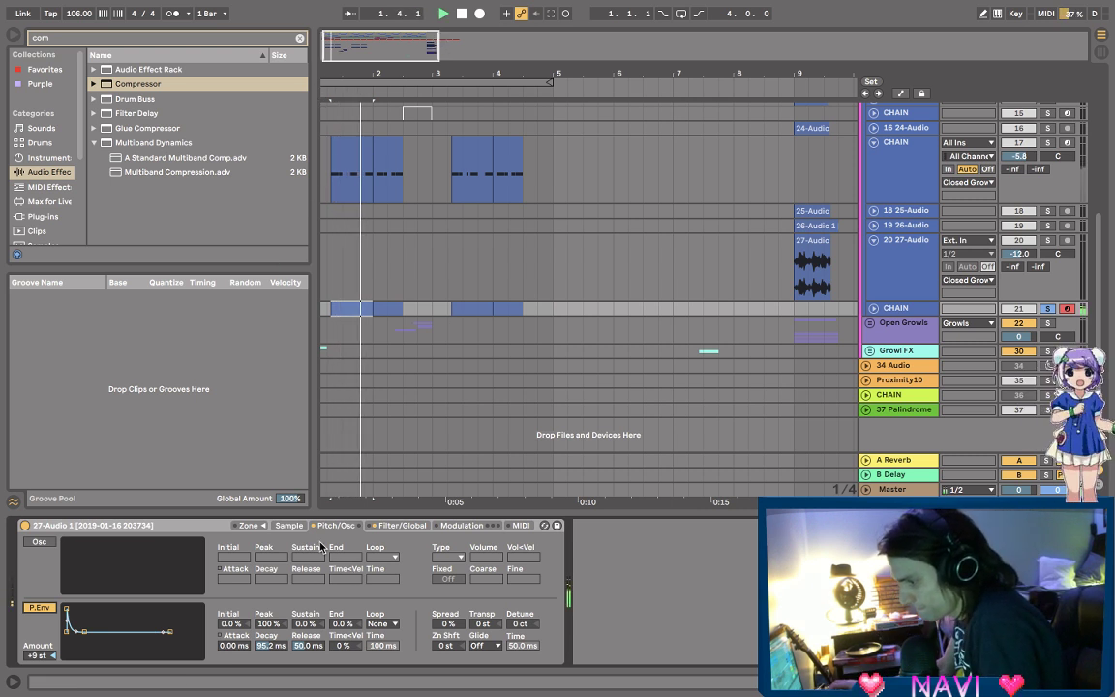
- Show the sampler's waveform and play the 21 CHAIN growl pattern from 1.2.1
left_click(289, 525)
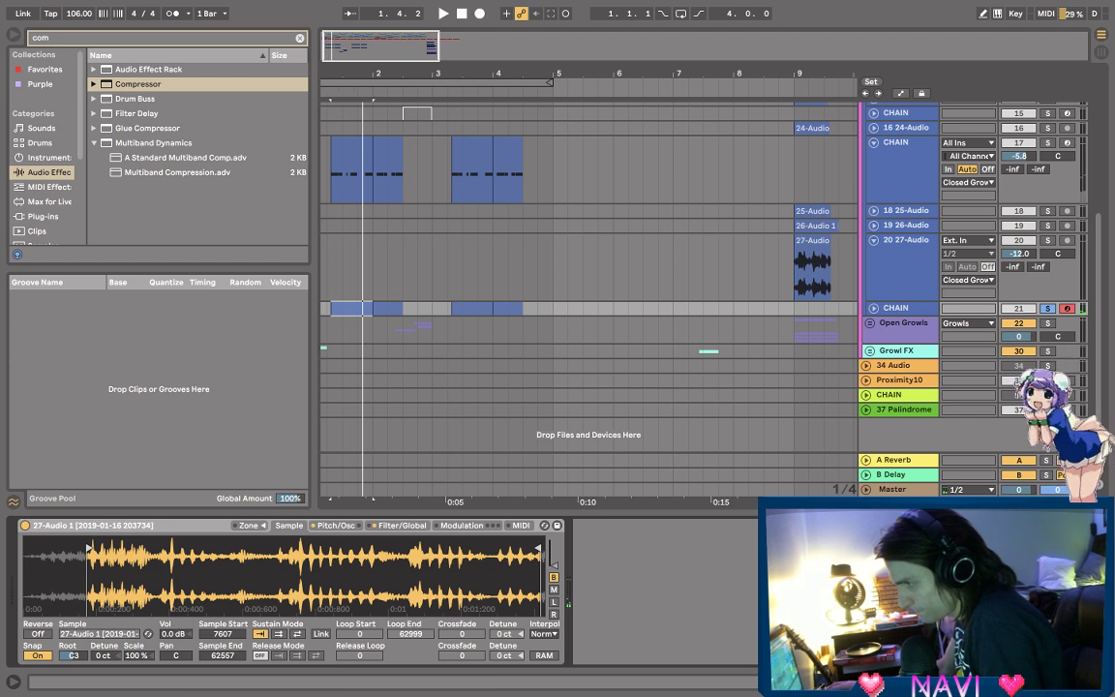
key("plus")
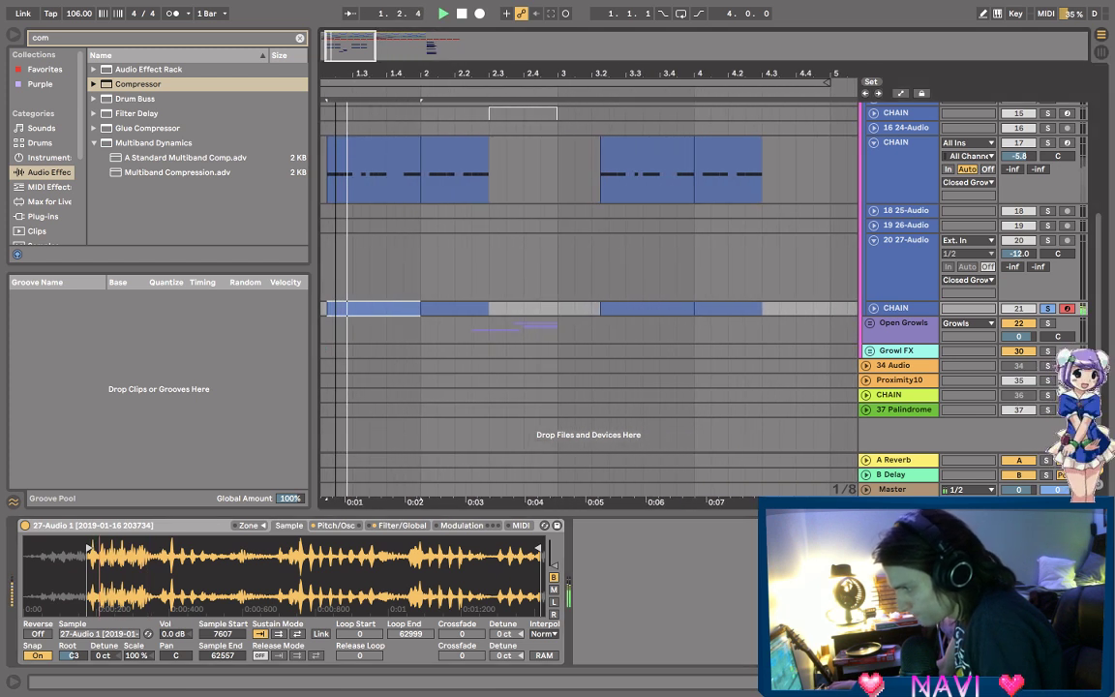
key("plus")
key("space")
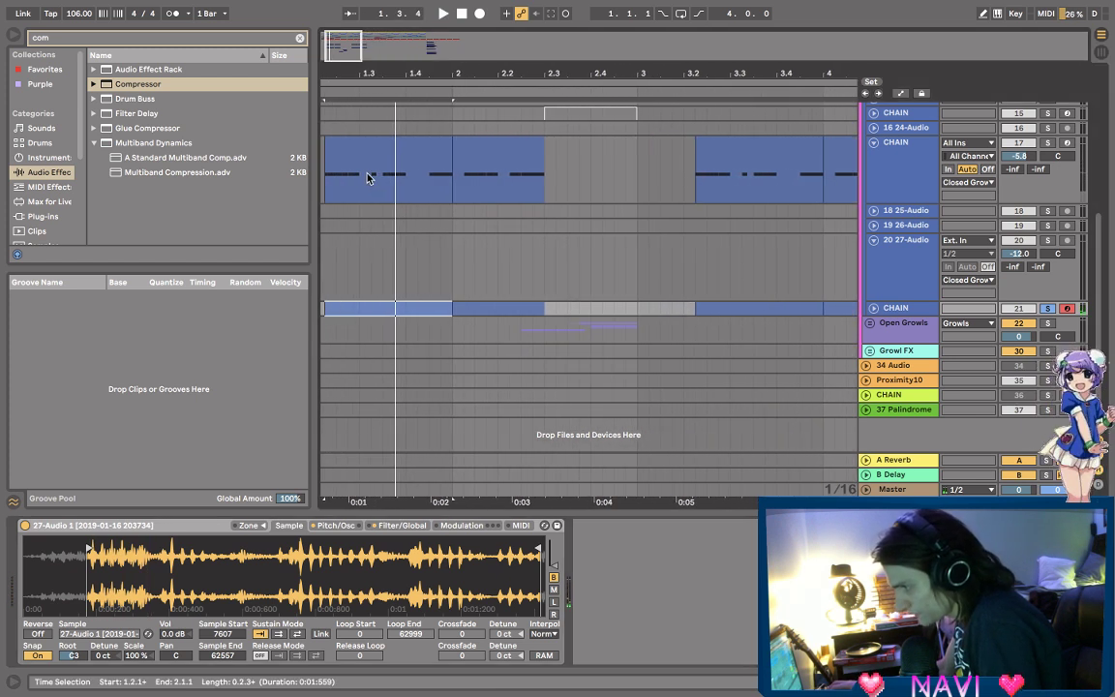
- Move the 21 CHAIN track directly below 17 CHAIN, unfold it and play the pattern from 1.2.1
left_click(368, 158)
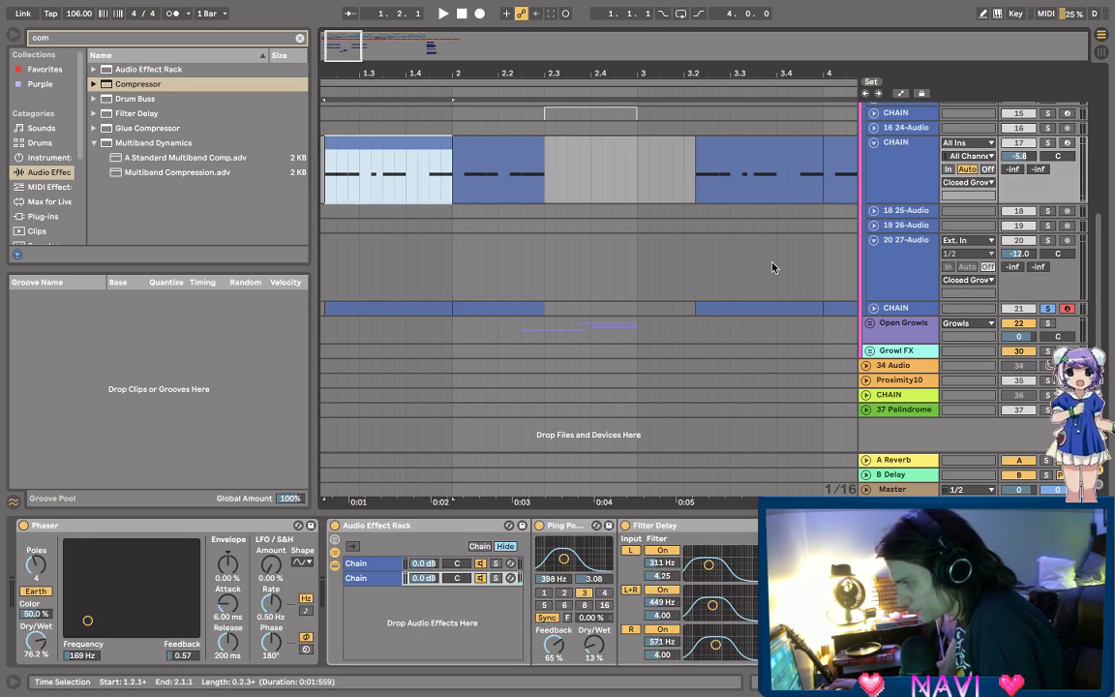
left_click_drag(897, 308, 900, 197)
left_click(907, 166)
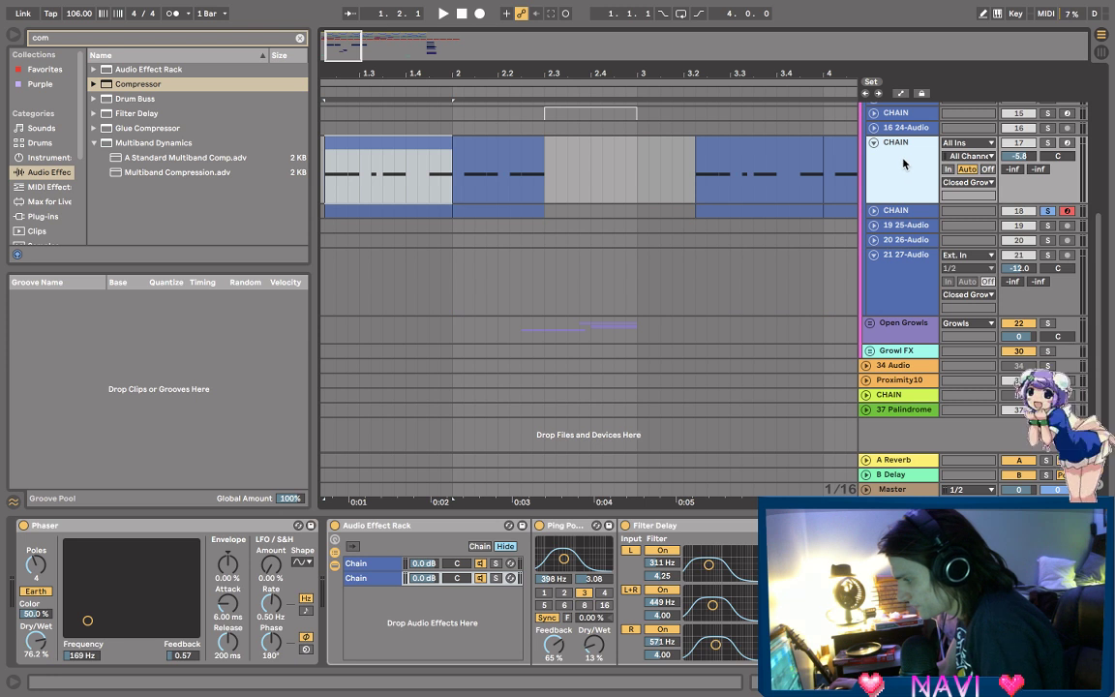
left_click_drag(611, 61, 558, 89)
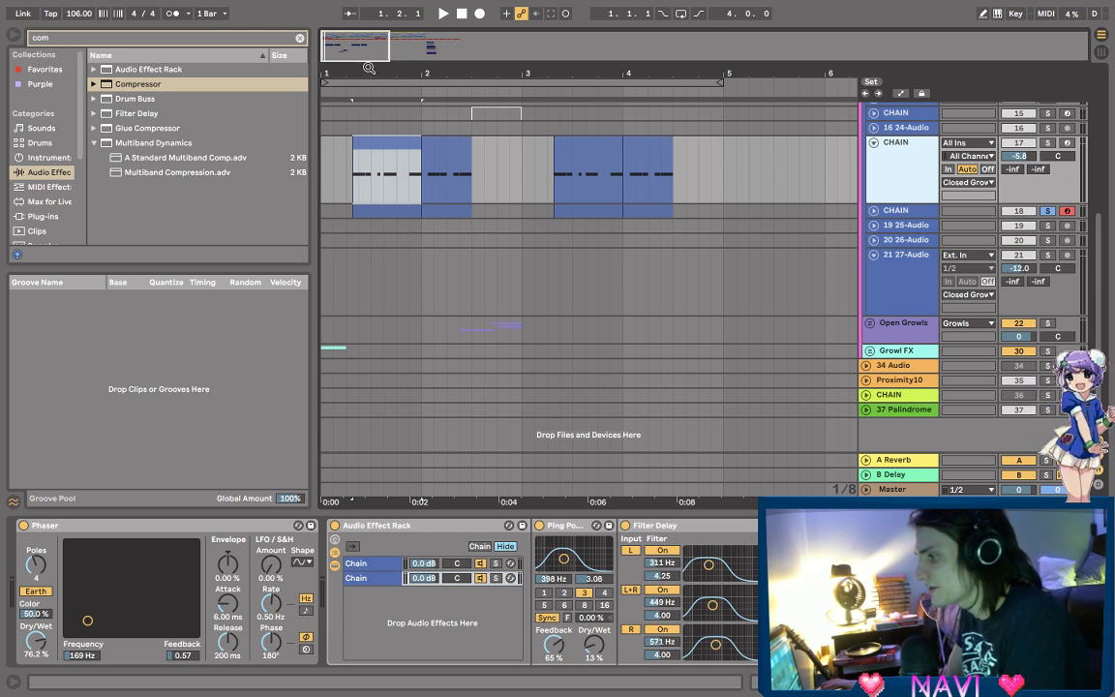
left_click(875, 211)
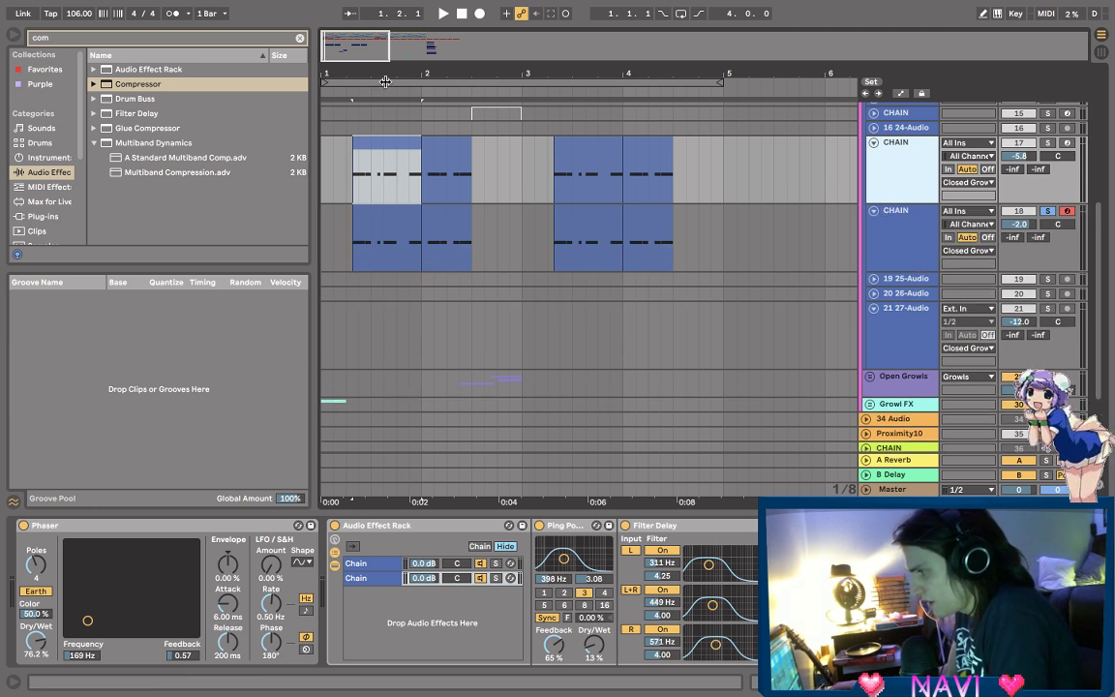
key("space")
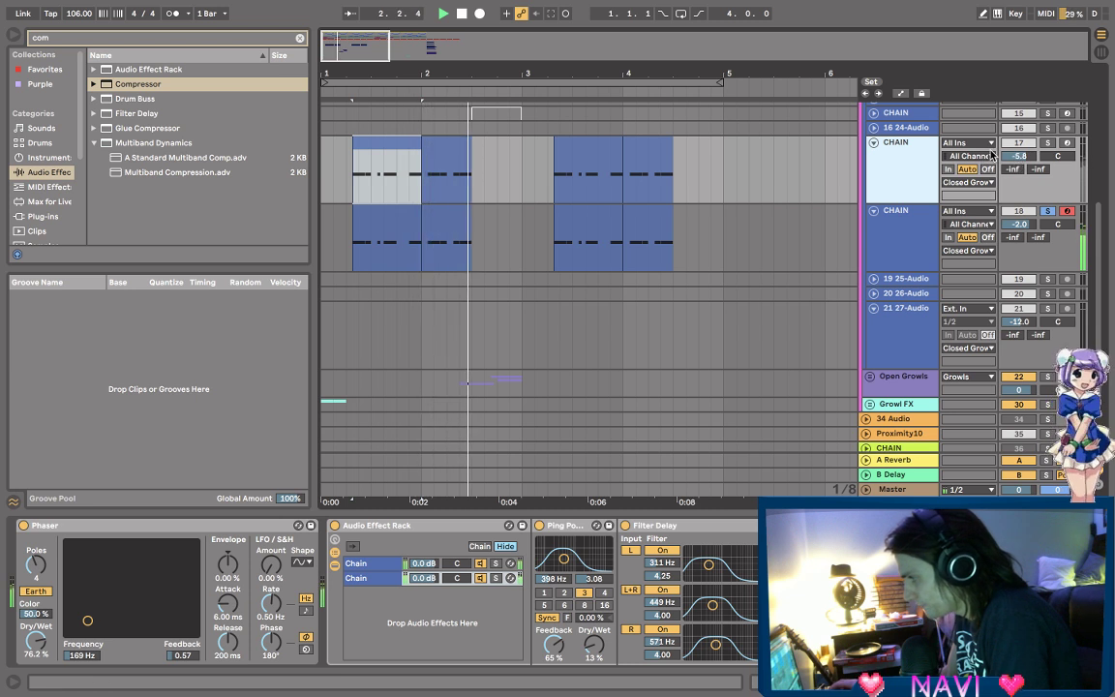
- Move the sample start of the CHAIN 18 sampler to 46123 and play the pattern from 1.2.1
left_click(910, 225)
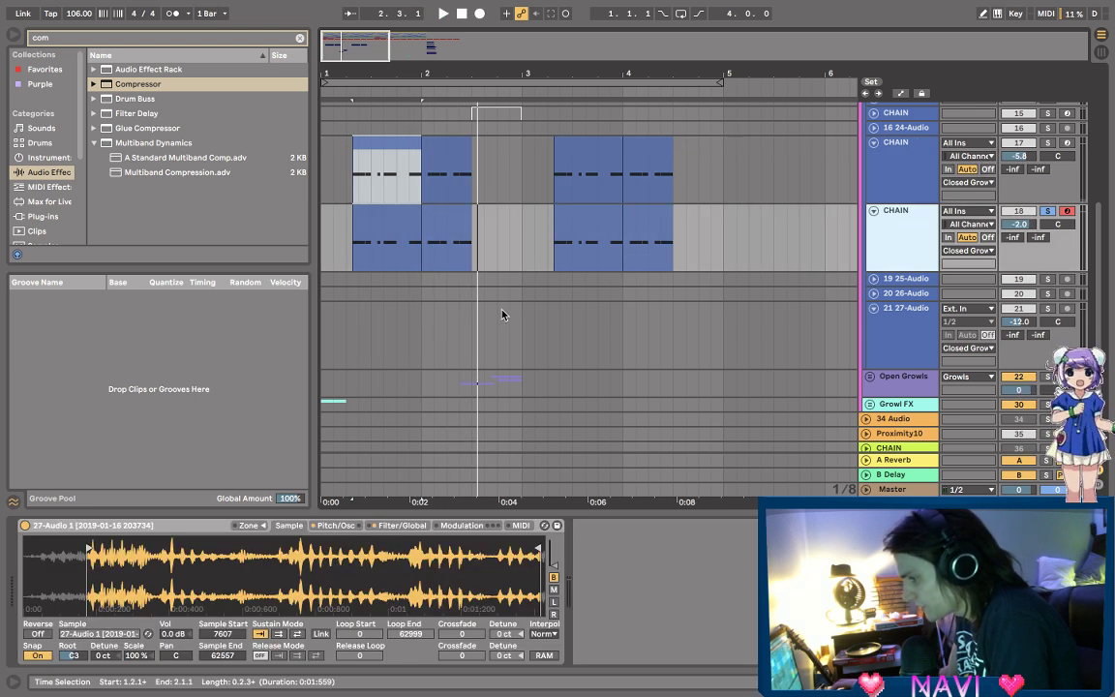
key("space")
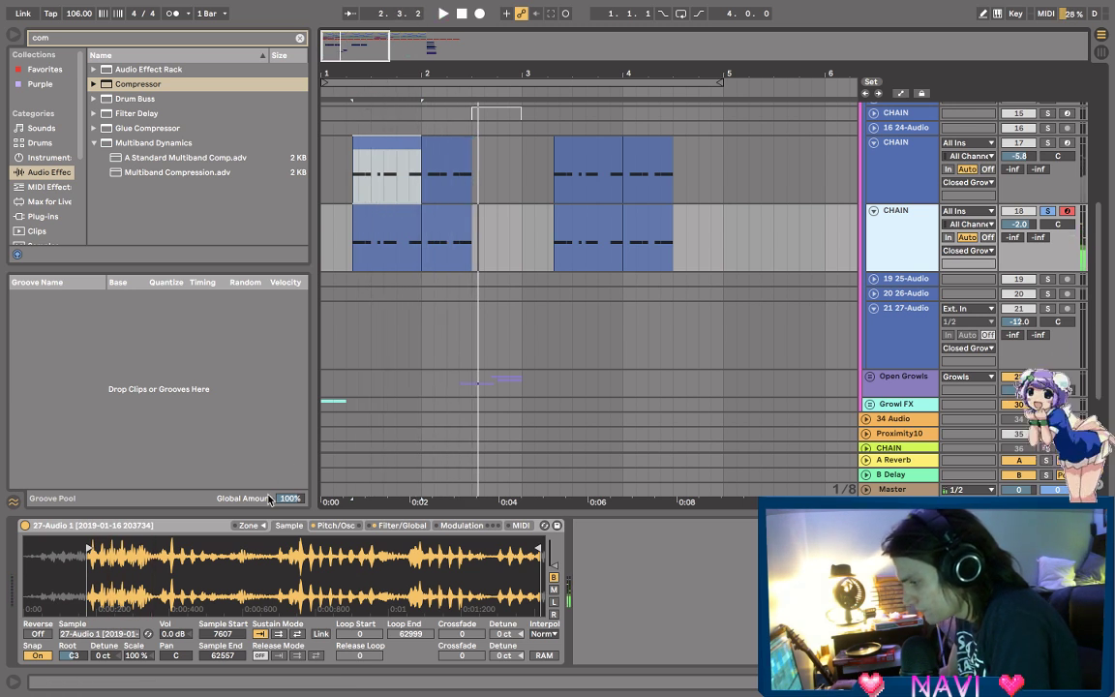
left_click_drag(89, 548, 421, 557)
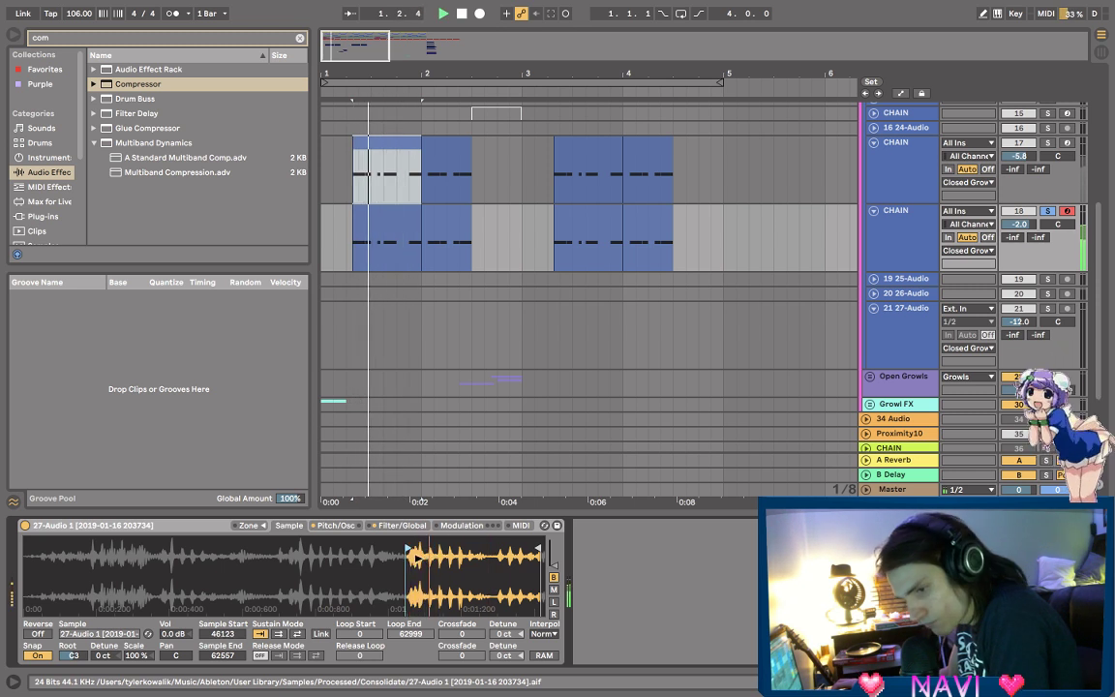
key("ctrl+z")
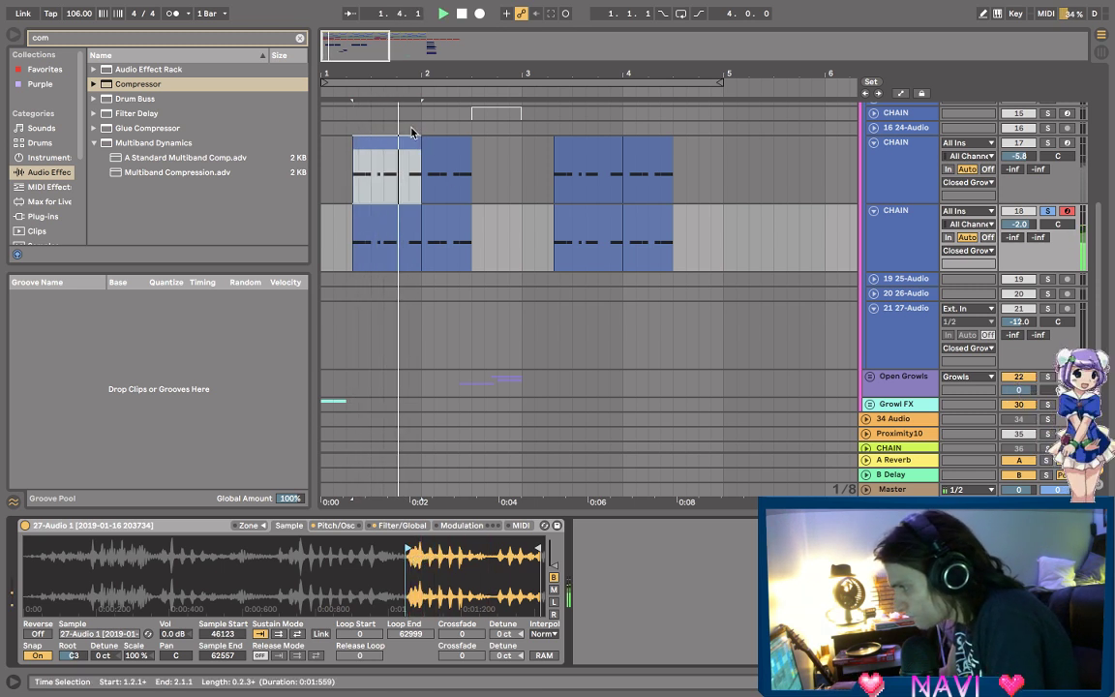
- In CHAIN 18's first clip, delete the notes at 1.2.2, 1.3.3 and 1.4.3 and extend the 1.3.2 note to 1.3.3
left_click_drag(358, 103, 358, 149)
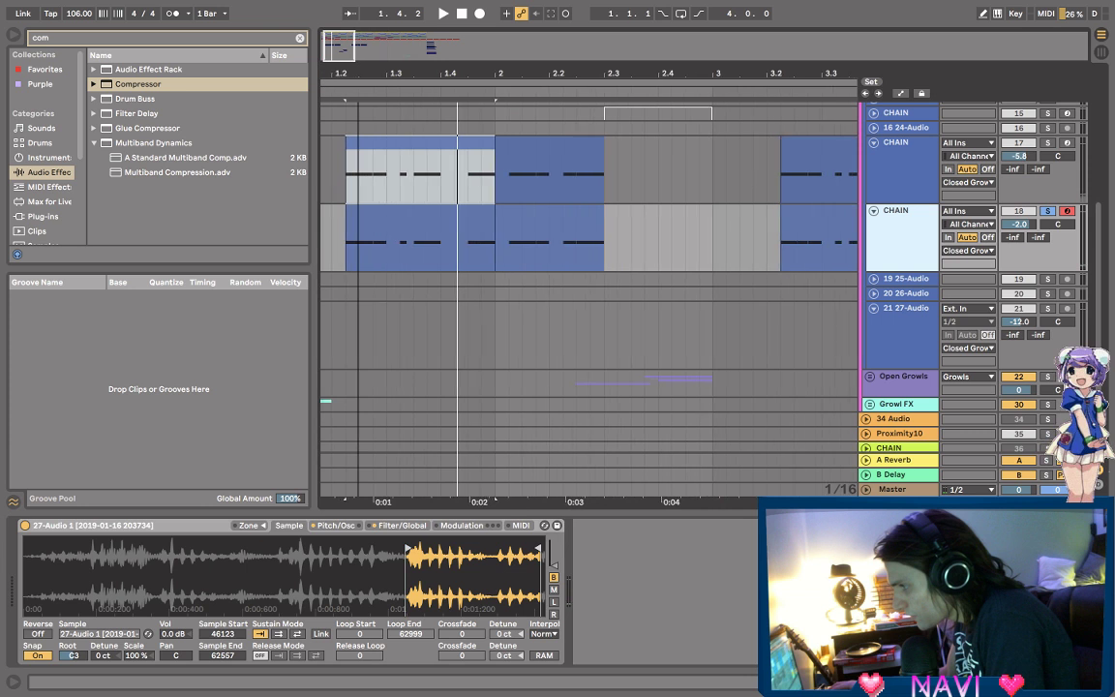
left_click_drag(314, 437, 359, 566)
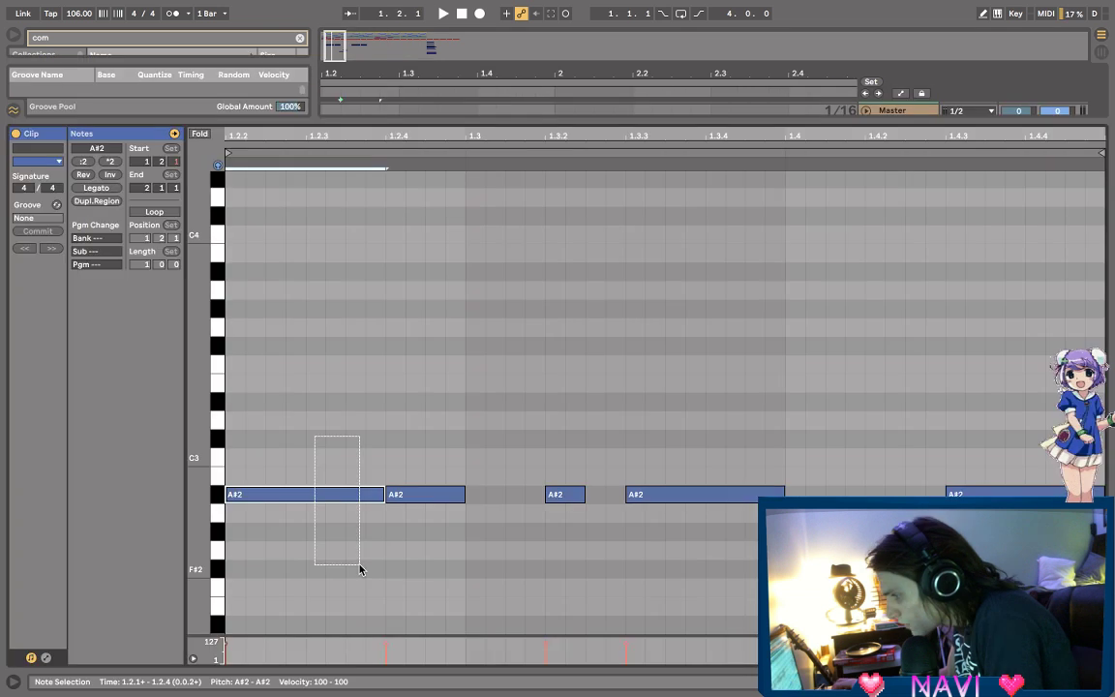
key("Delete")
left_click_drag(638, 468, 668, 521)
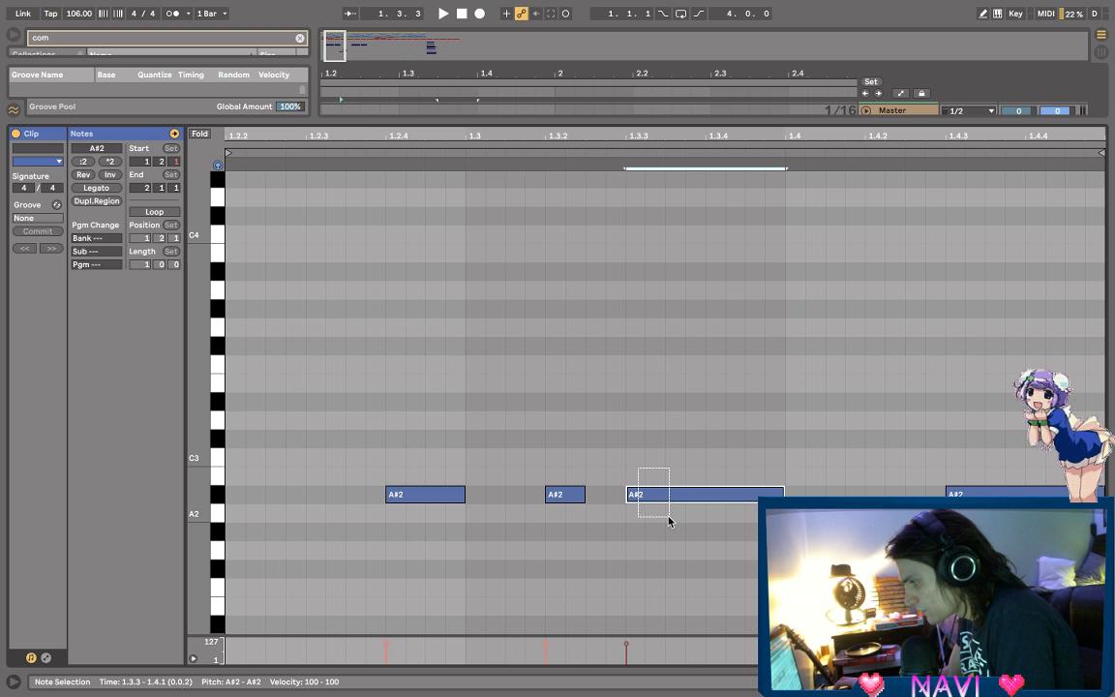
key("Delete")
scroll(664, 402, "down", 3)
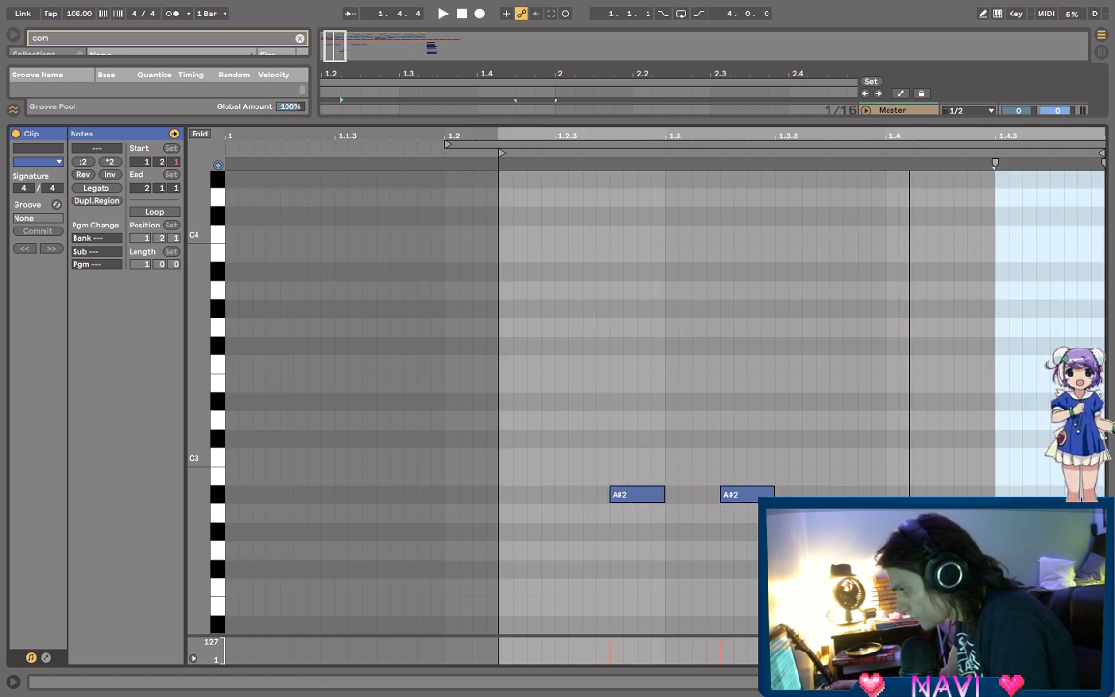
left_click(1036, 681)
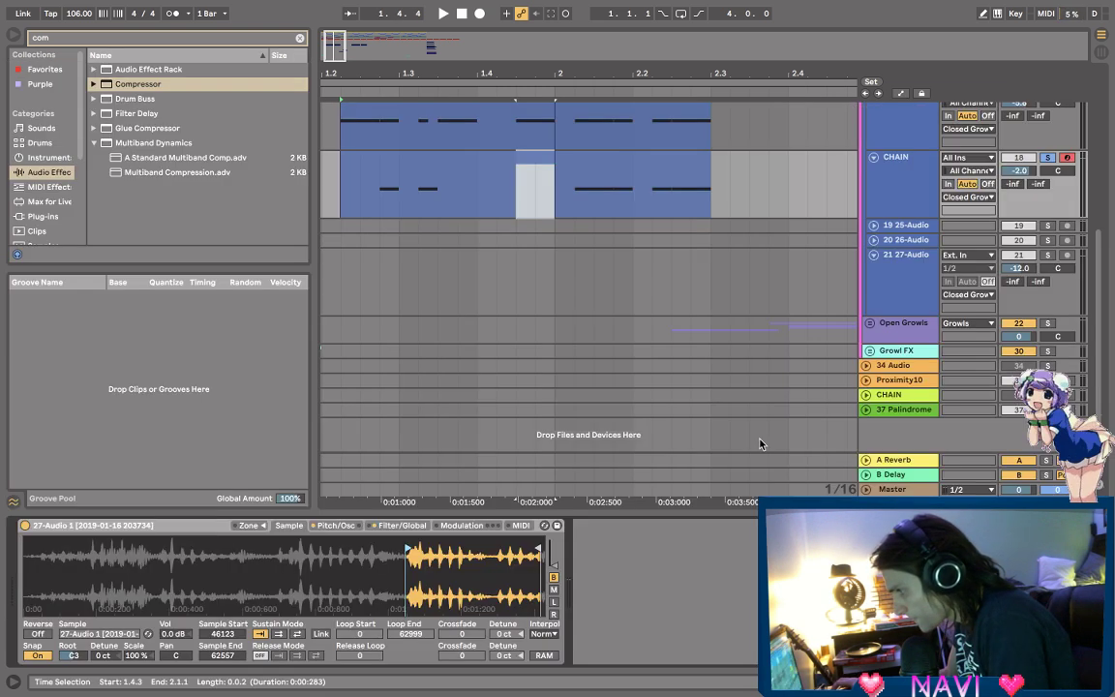
- Delete the A#2 notes at clip positions 1.2.2 and 1.3.3 from CHAIN 18's second clip, which starts at bar 2
double_click(624, 169)
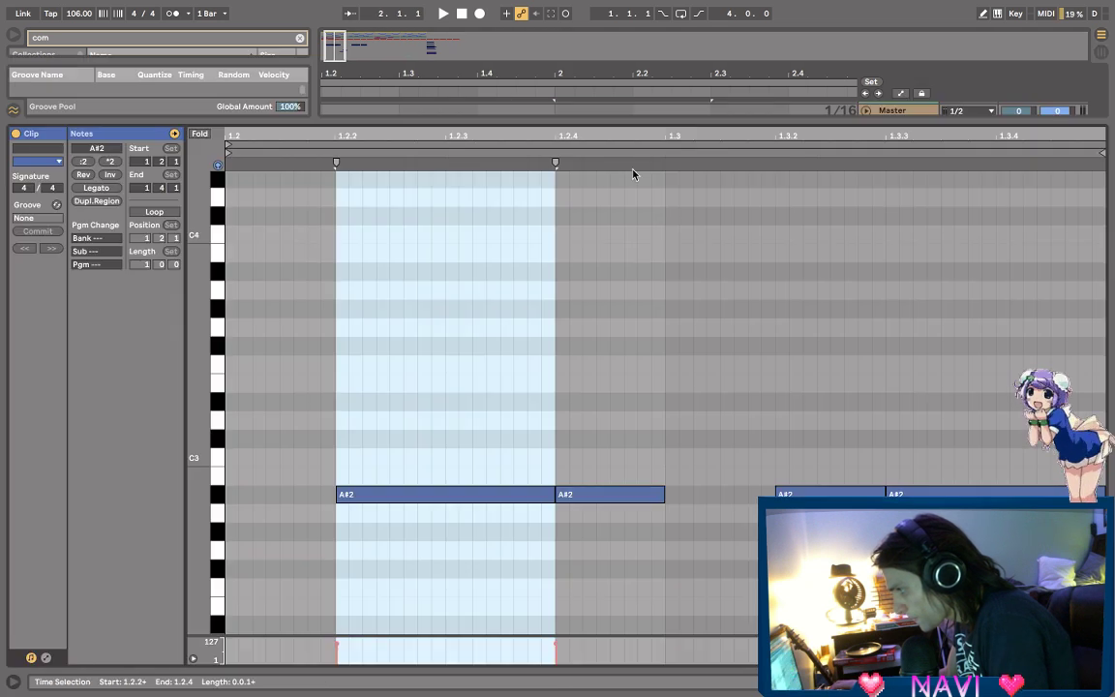
left_click(910, 492)
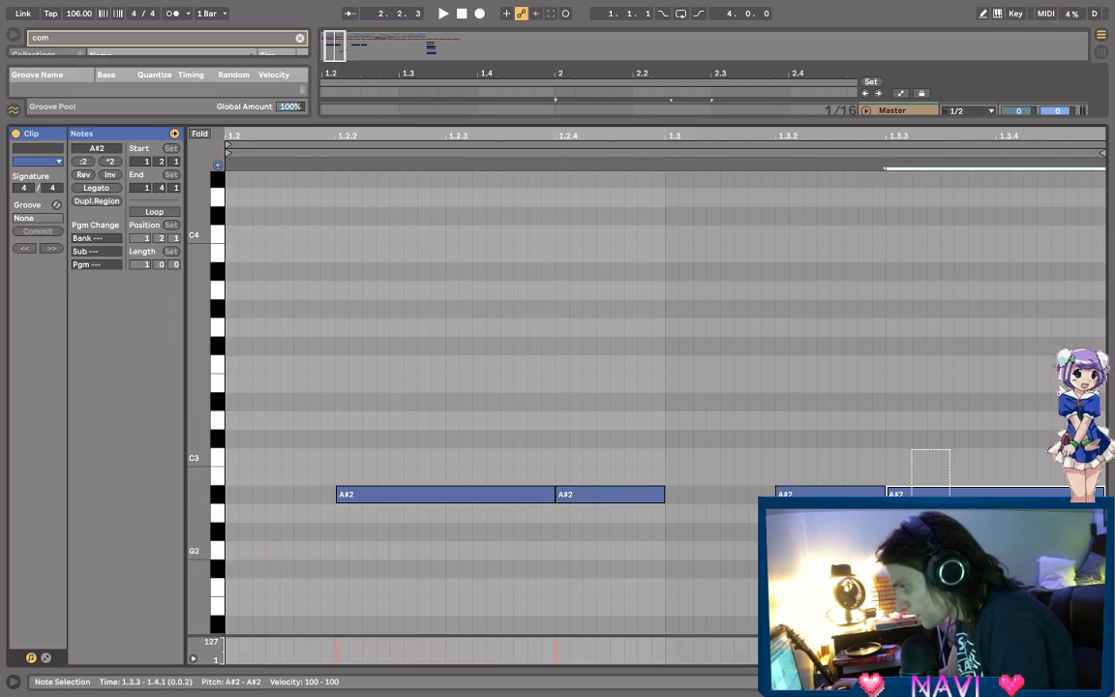
key("Delete")
left_click(533, 494)
key("Delete")
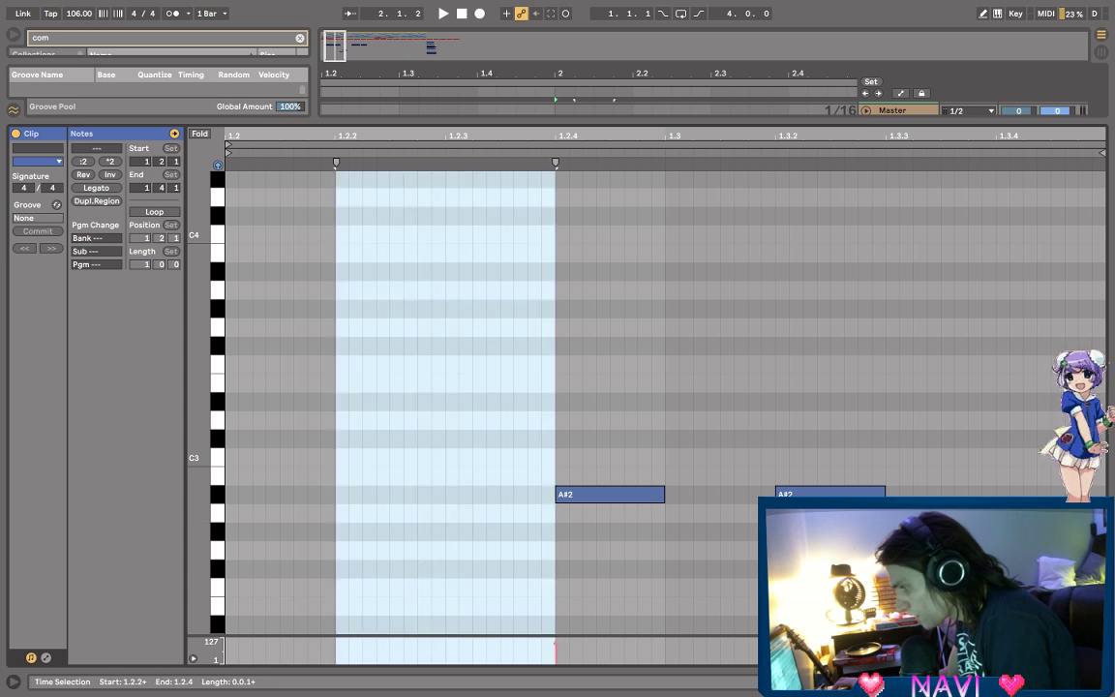
left_click(439, 36)
- Delete the A#2 notes at 1.2.4 and 1.3.2 from CHAIN 17's first clip
left_click(615, 121)
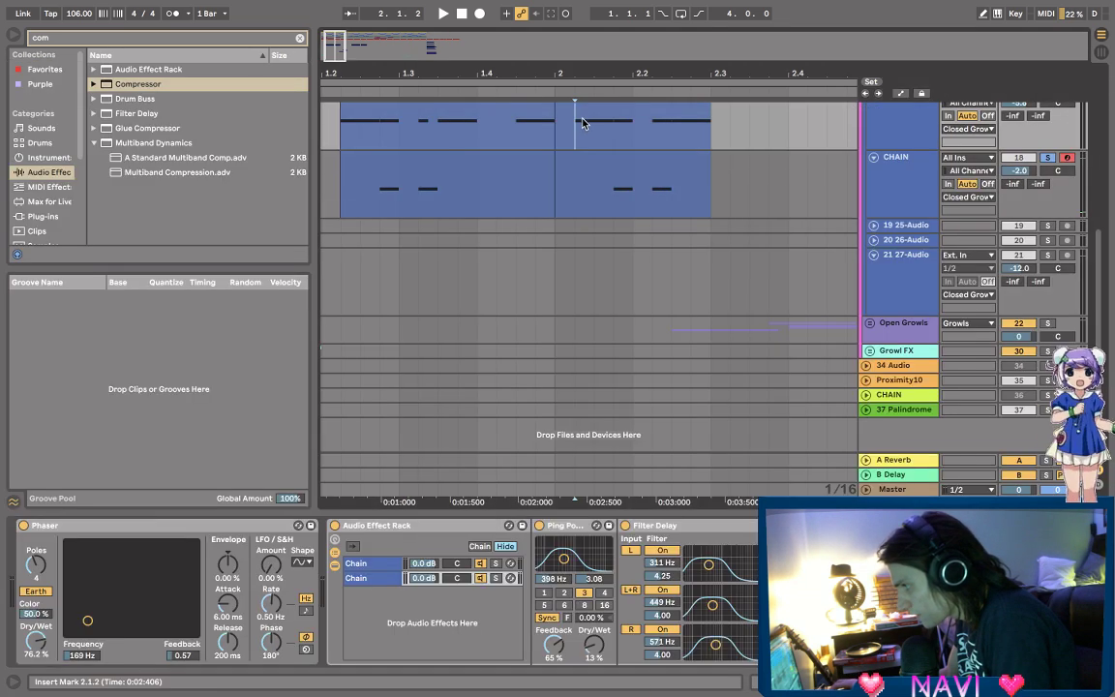
double_click(425, 107)
left_click(437, 494)
key("Delete")
left_click(580, 493)
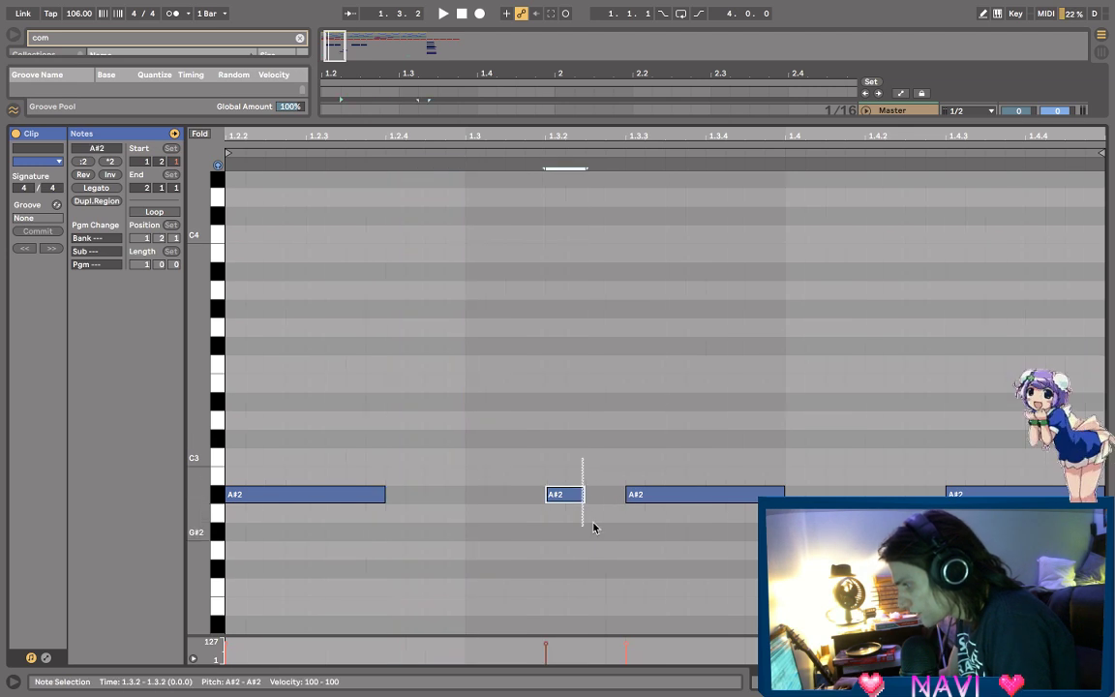
key("Delete")
key("shift+Tab")
- Delete the A#2 notes at clip positions 1.2.4 and 1.3.2 from CHAIN 17's second clip, which starts at bar 2
double_click(627, 140)
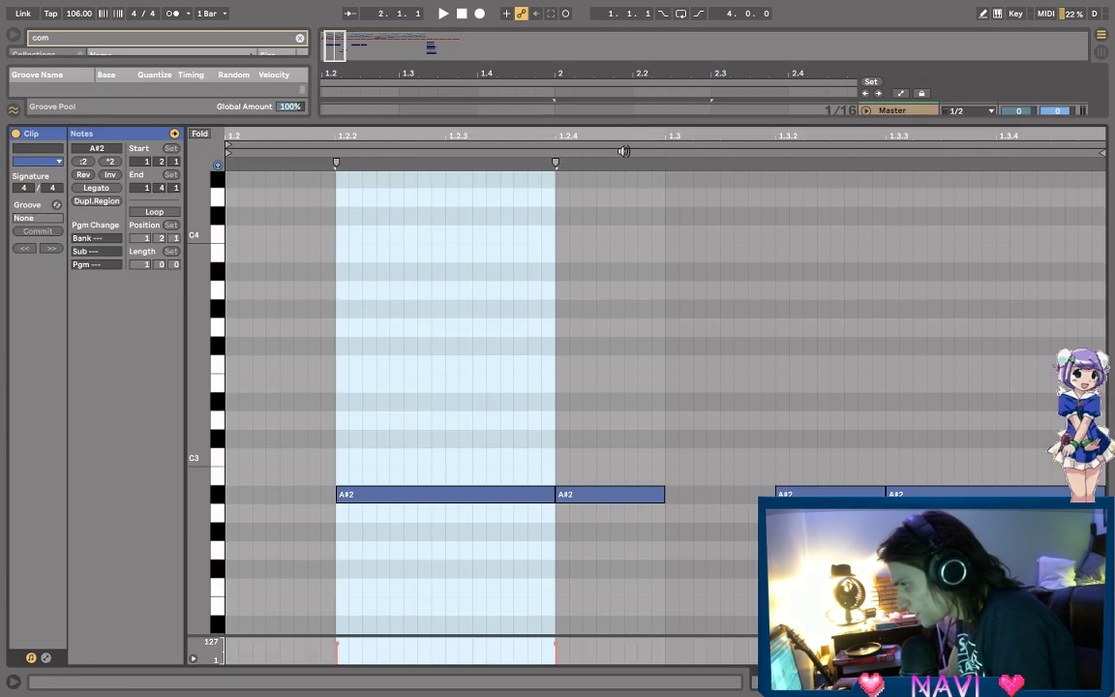
left_click_drag(615, 368, 667, 552)
left_click_drag(765, 471, 827, 499)
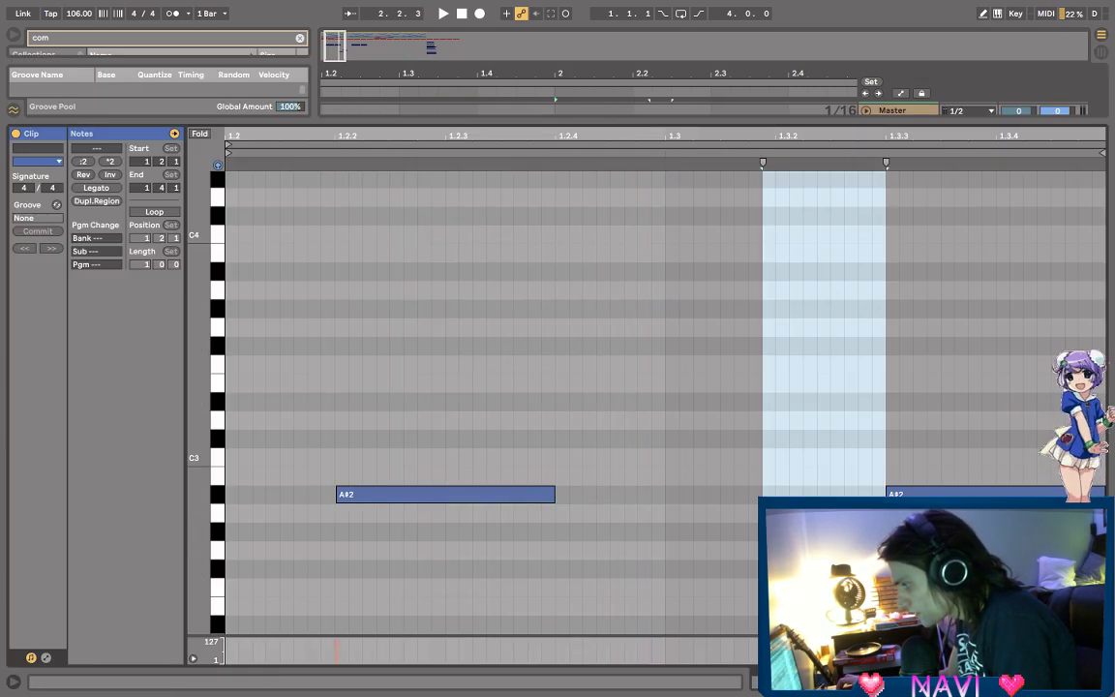
key("ctrl+alt+e")
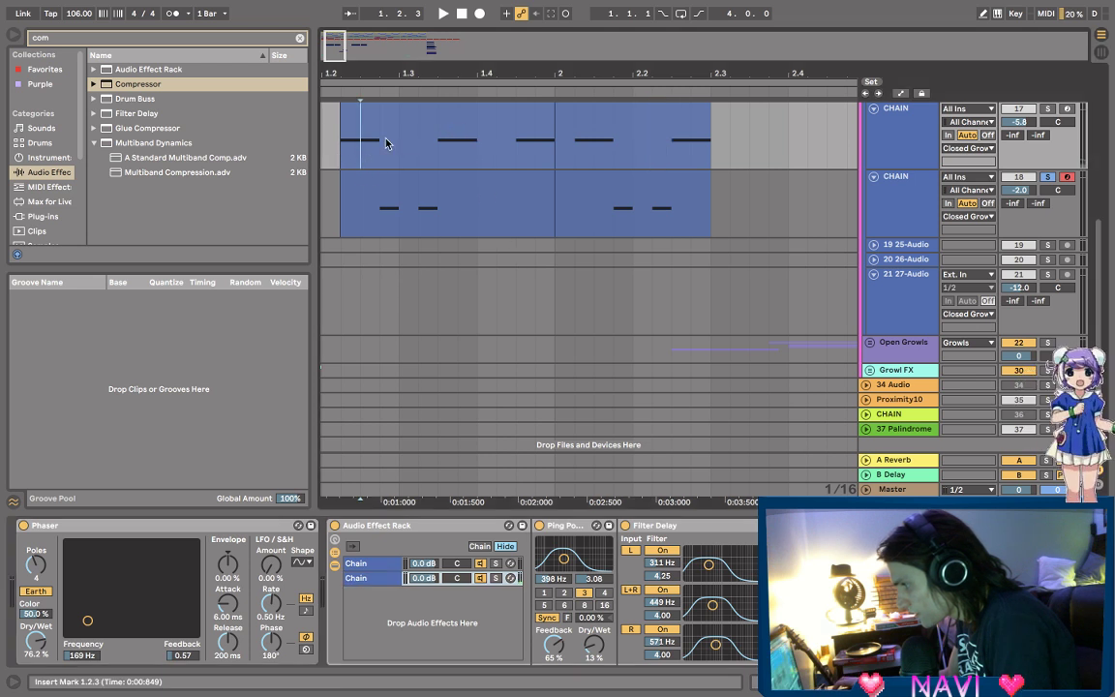
- Examine the effects on CHAIN 17 from iZotope Trash 2 through Filter Delay, and the sampler on CHAIN 18
left_click(346, 123)
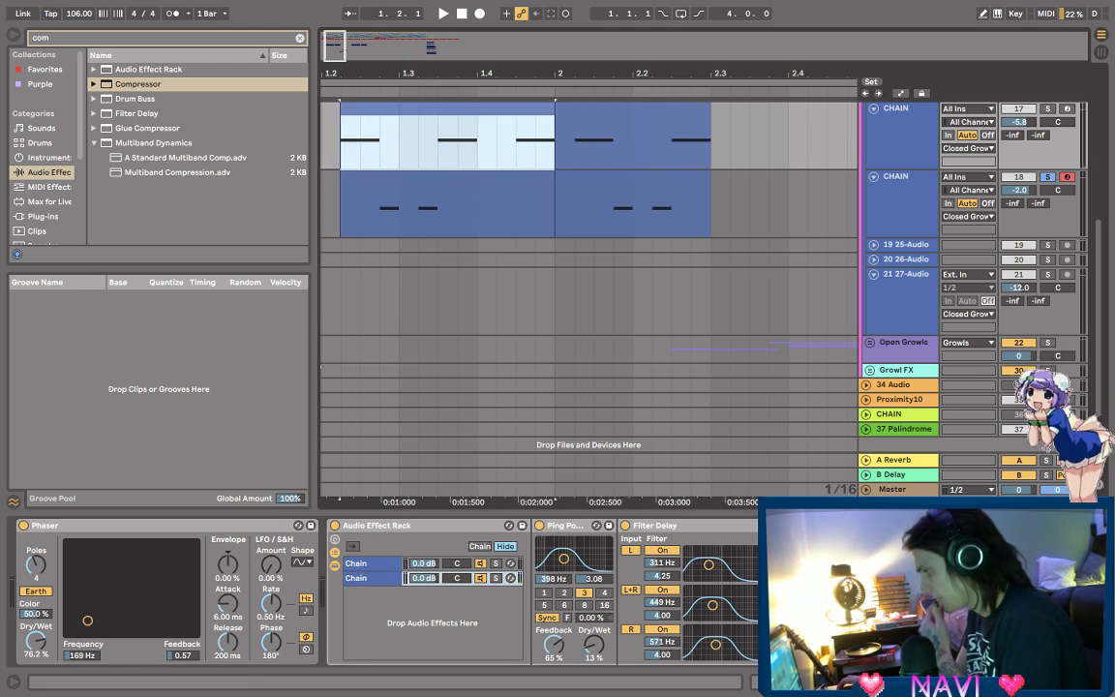
left_click(356, 578)
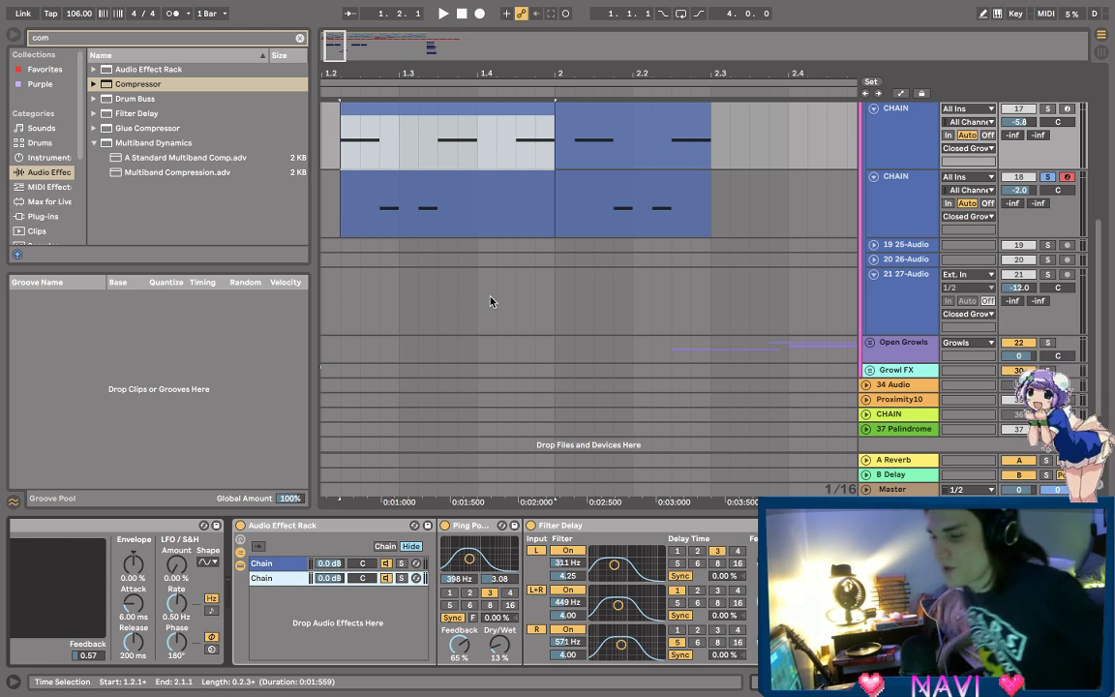
left_click(897, 126)
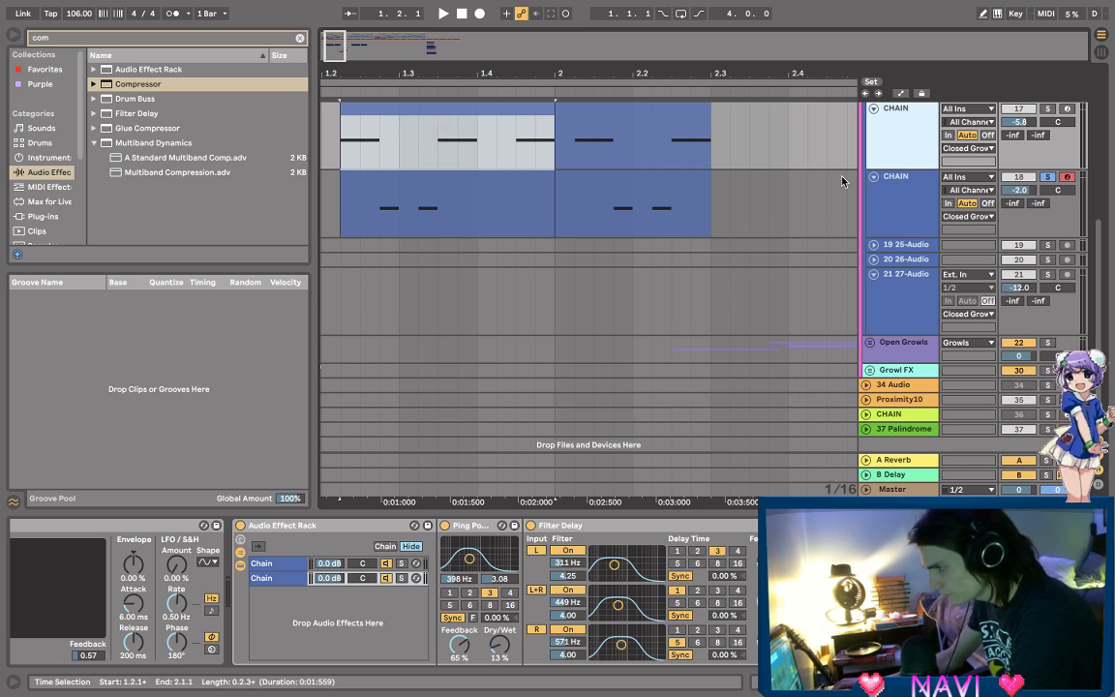
scroll(877, 163, "up", 5)
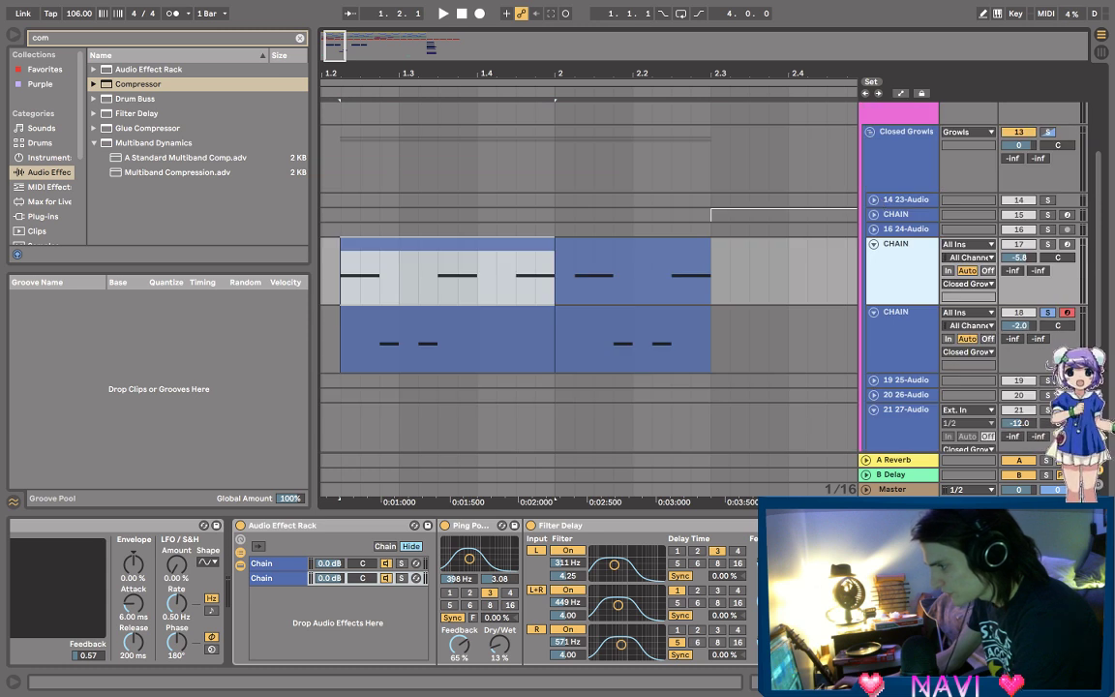
key("Down")
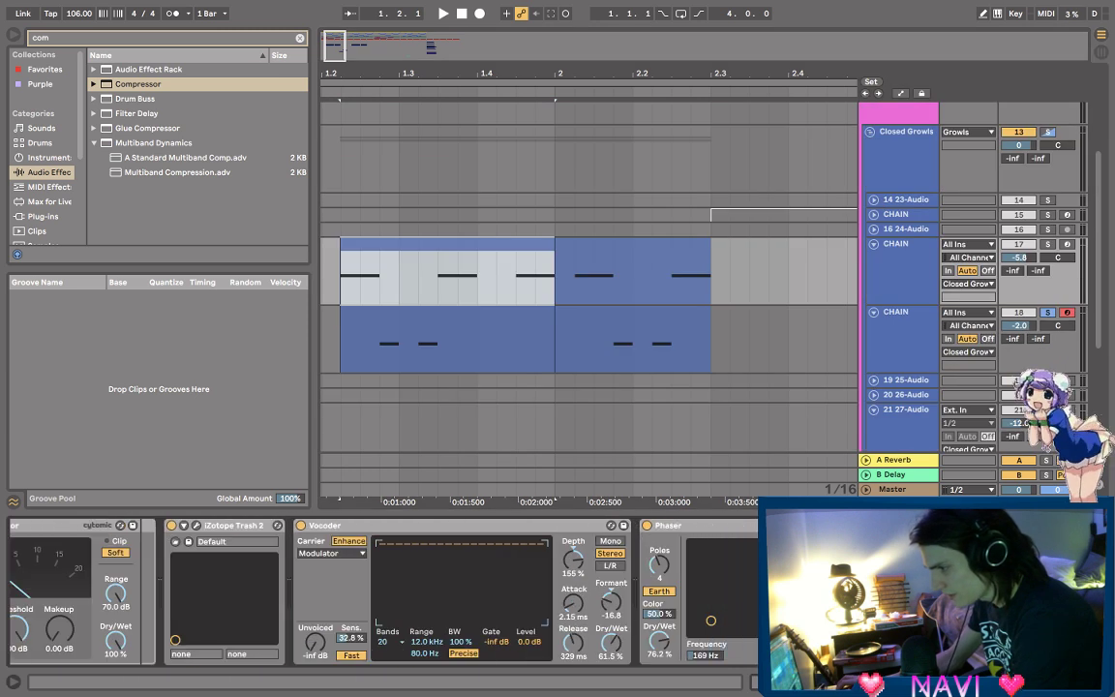
scroll(387, 591, "right", 5)
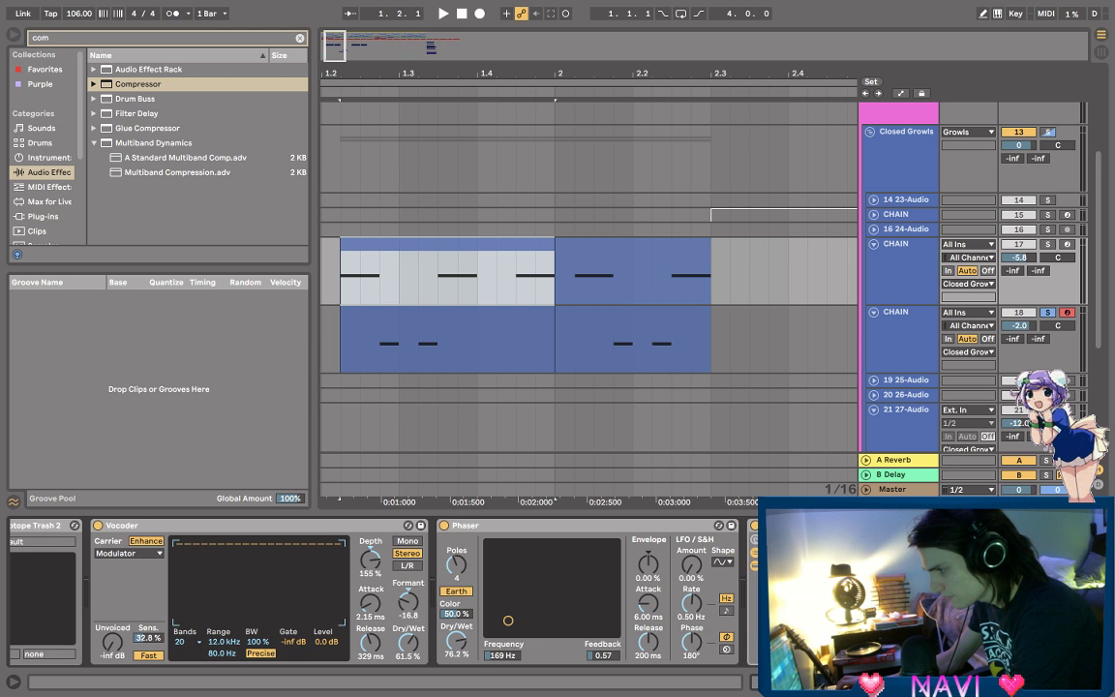
scroll(736, 538, "right", 10)
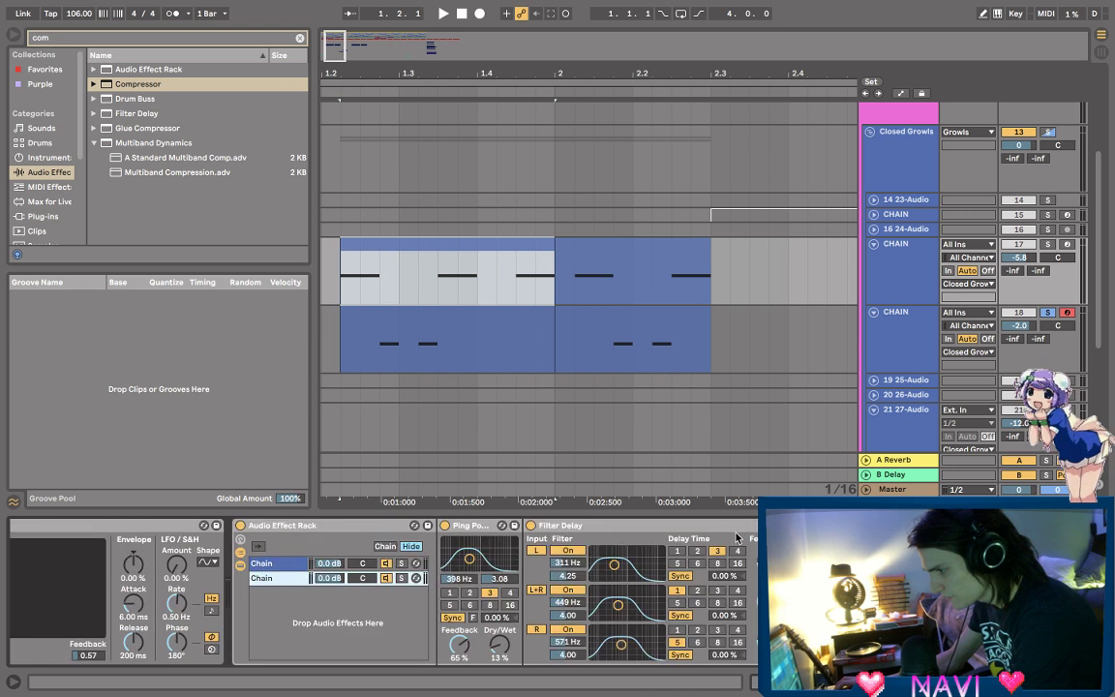
left_click(262, 578, "shift")
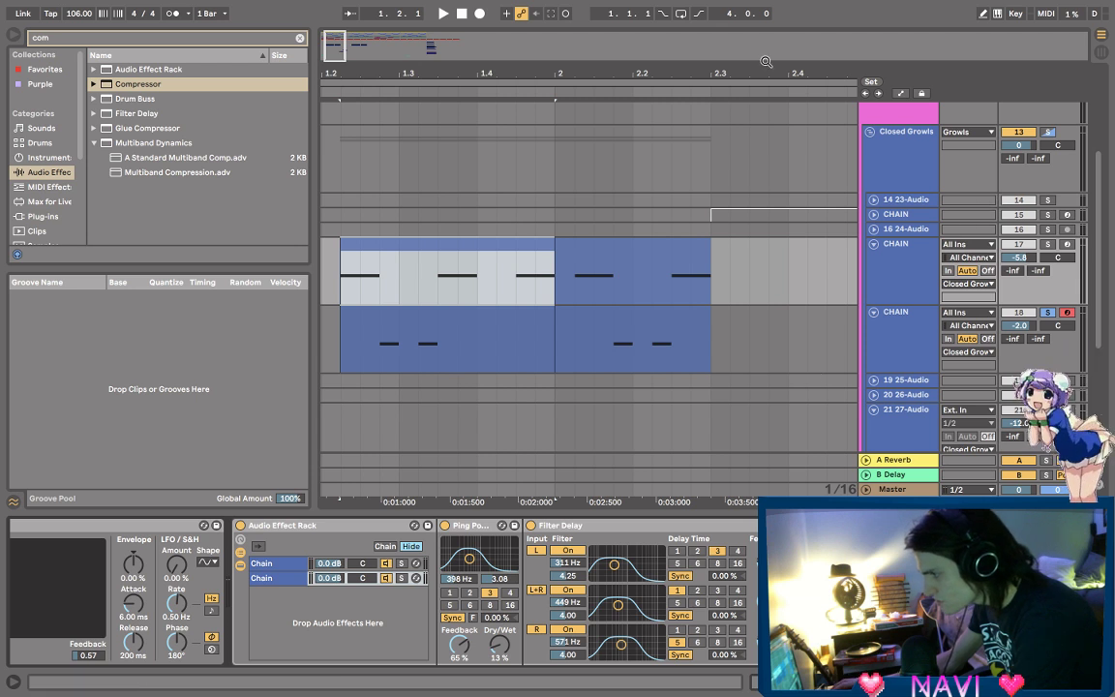
left_click_drag(765, 62, 663, 76)
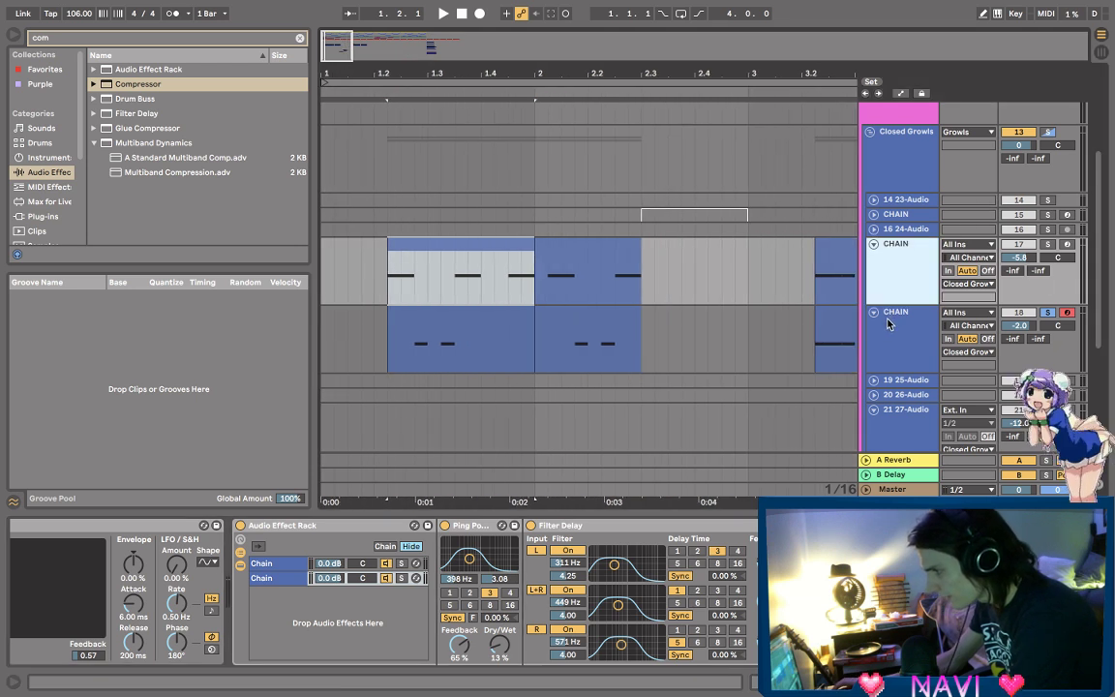
scroll(871, 329, "down", 2)
left_click(378, 292)
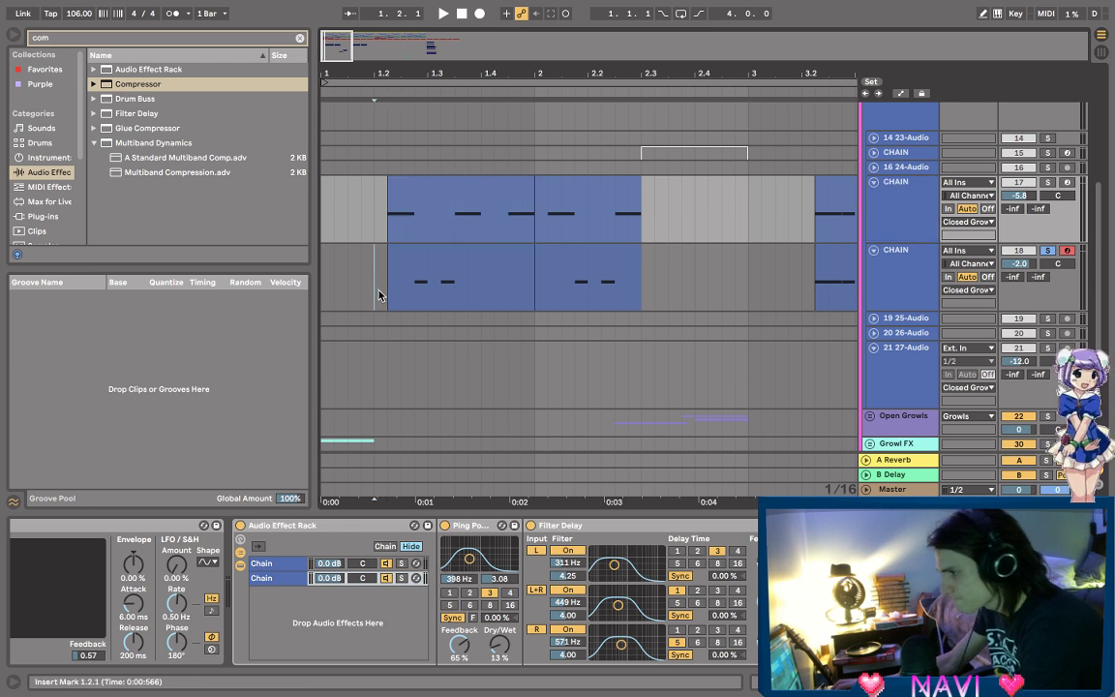
left_click(386, 282)
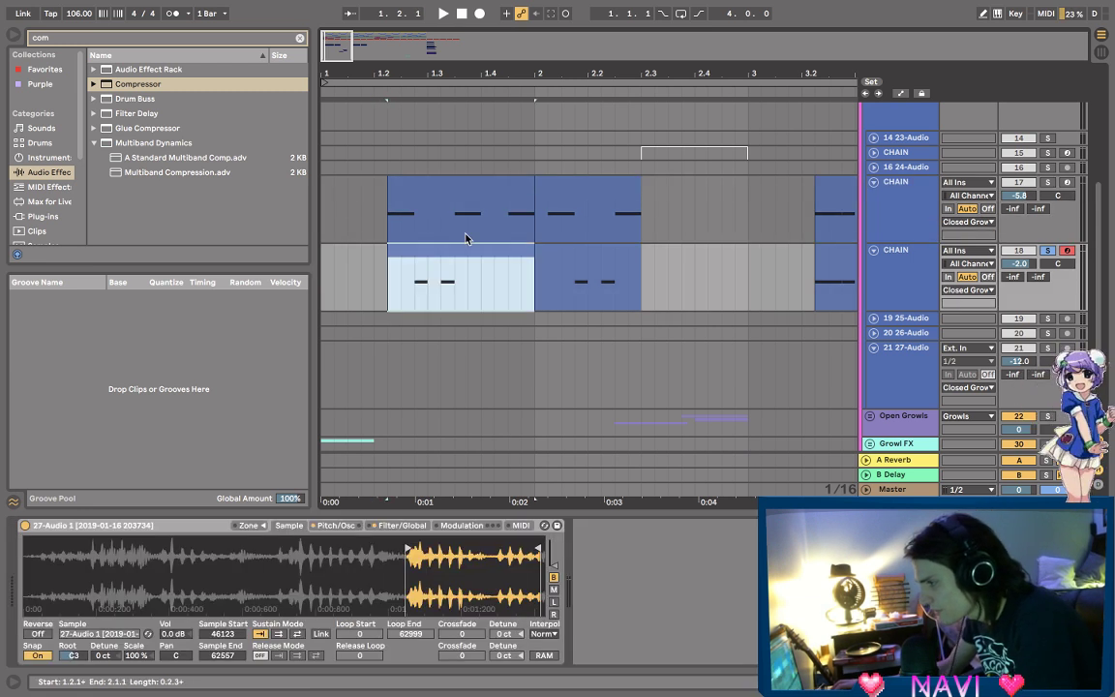
- Copy CHAIN 17's effects, from VR PHAT 4.0 through Filter Delay, onto CHAIN 18 after its sampler and set the insert mark at its first clip
left_click(468, 213)
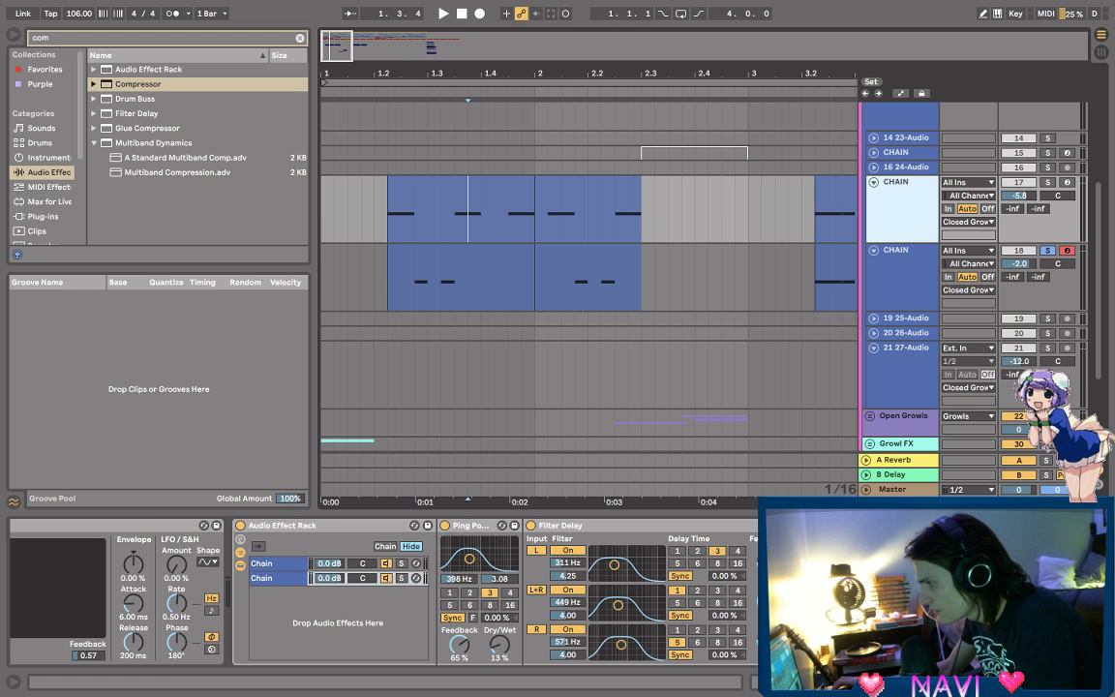
scroll(382, 592, "left", 10)
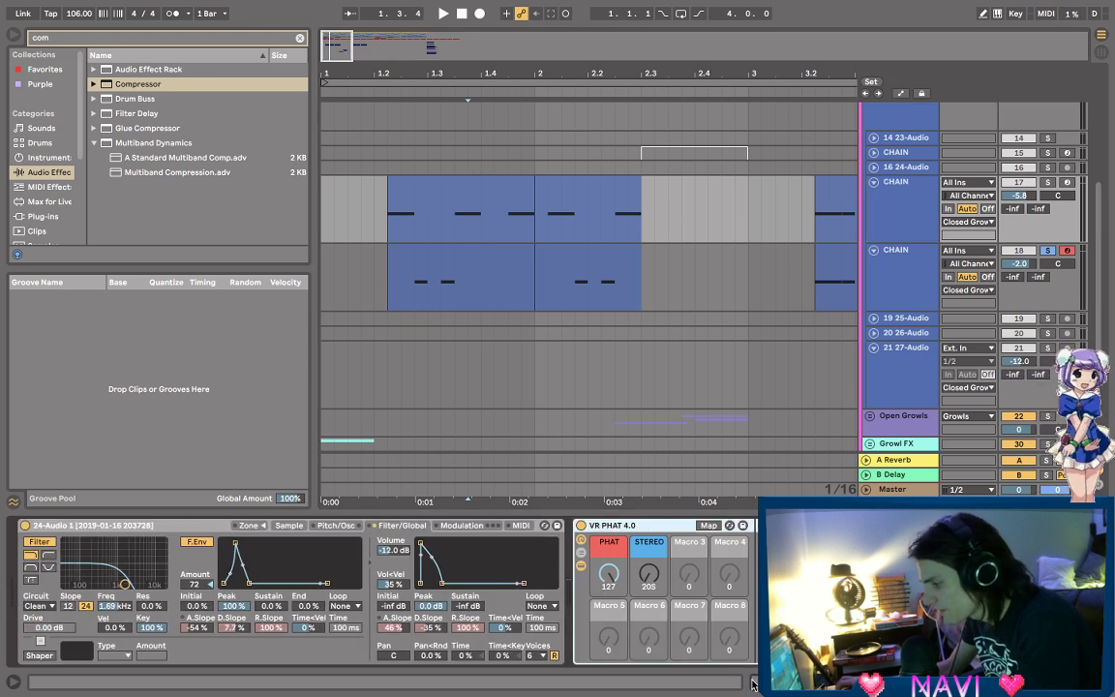
scroll(383, 590, "right", 10)
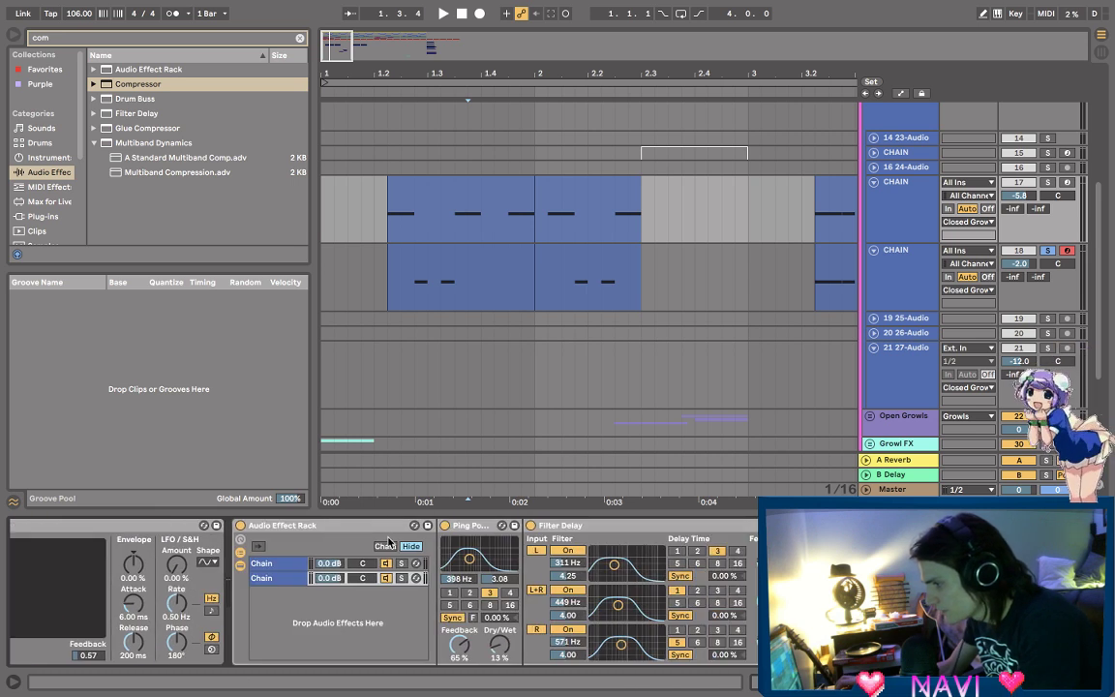
left_click(334, 526)
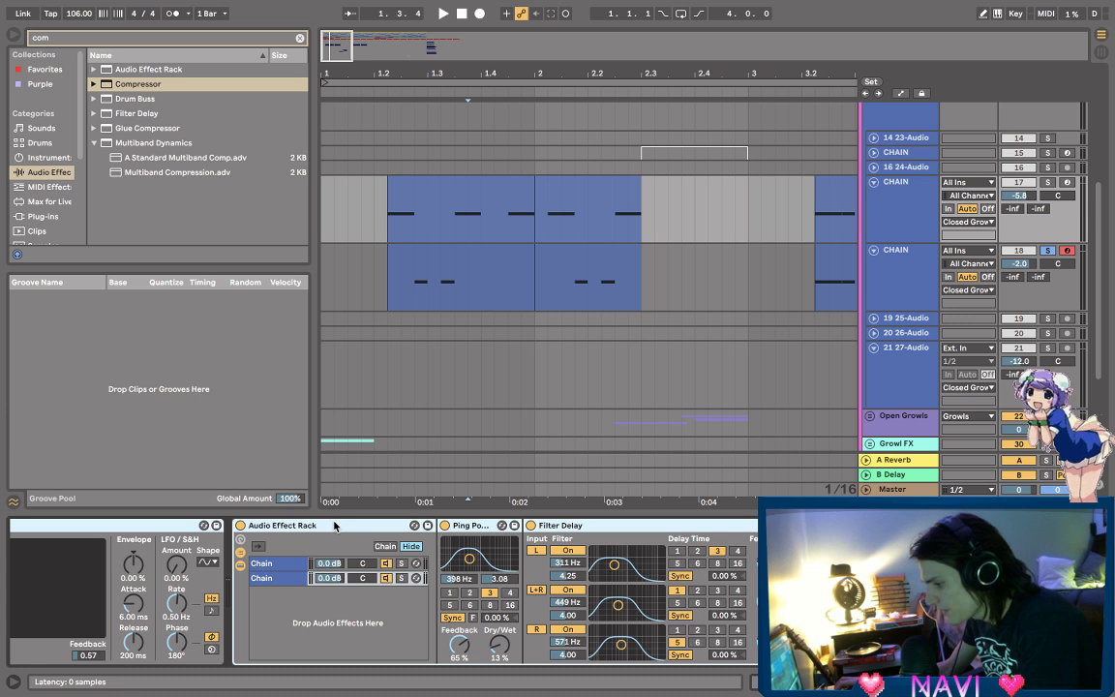
left_click(854, 283)
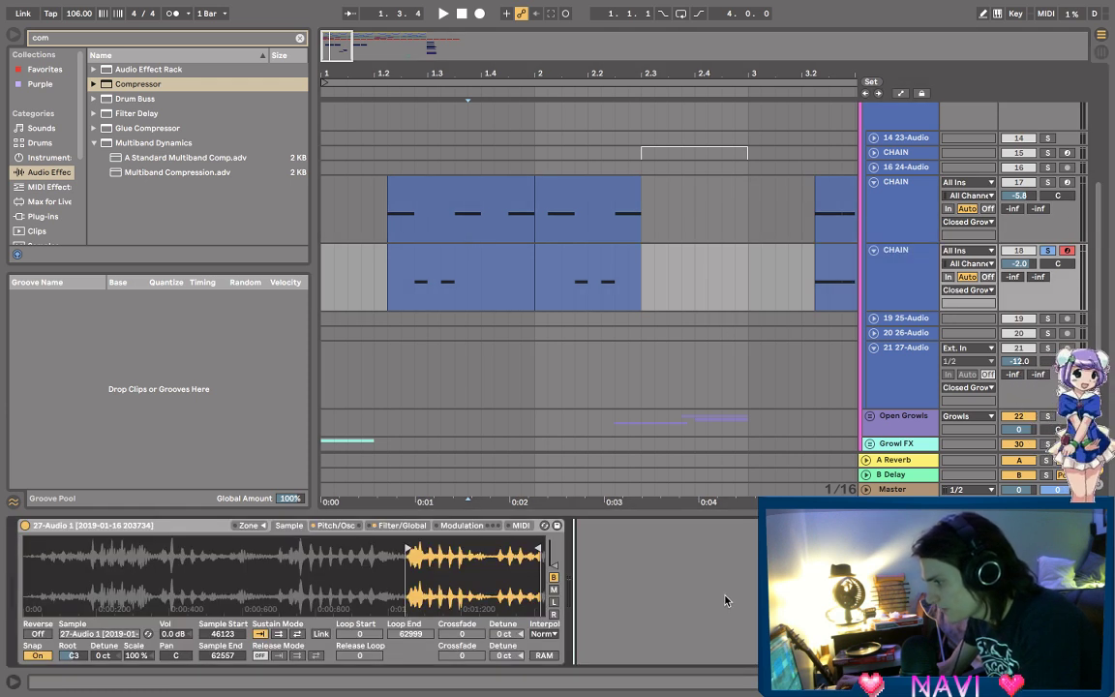
key("shift+Tab")
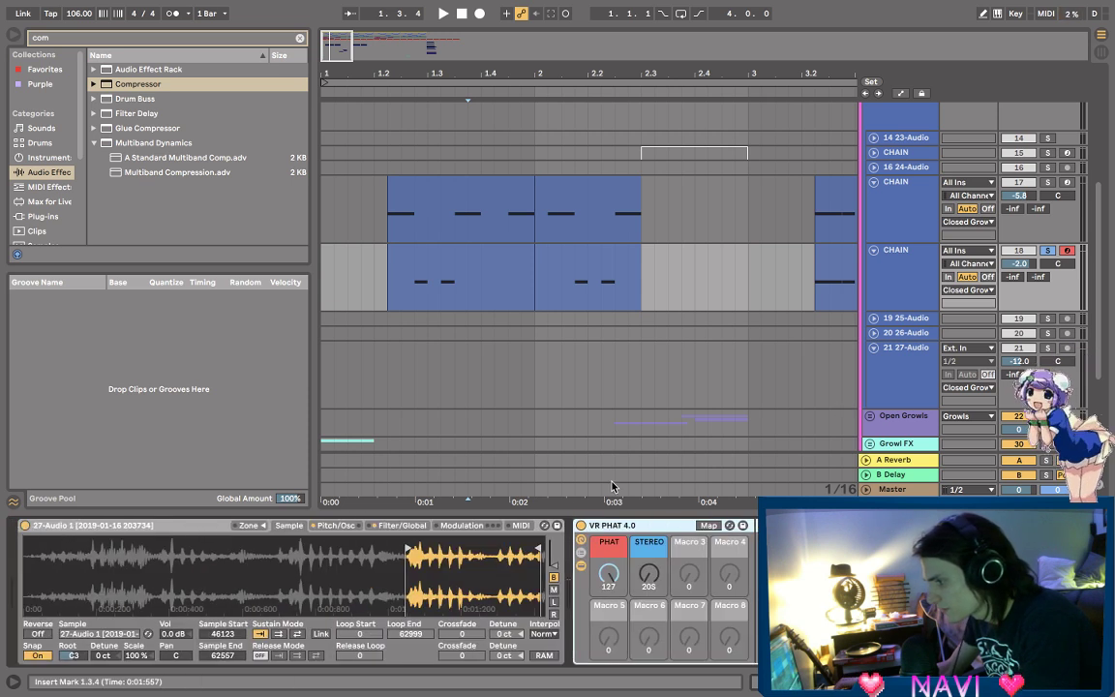
left_click(391, 287)
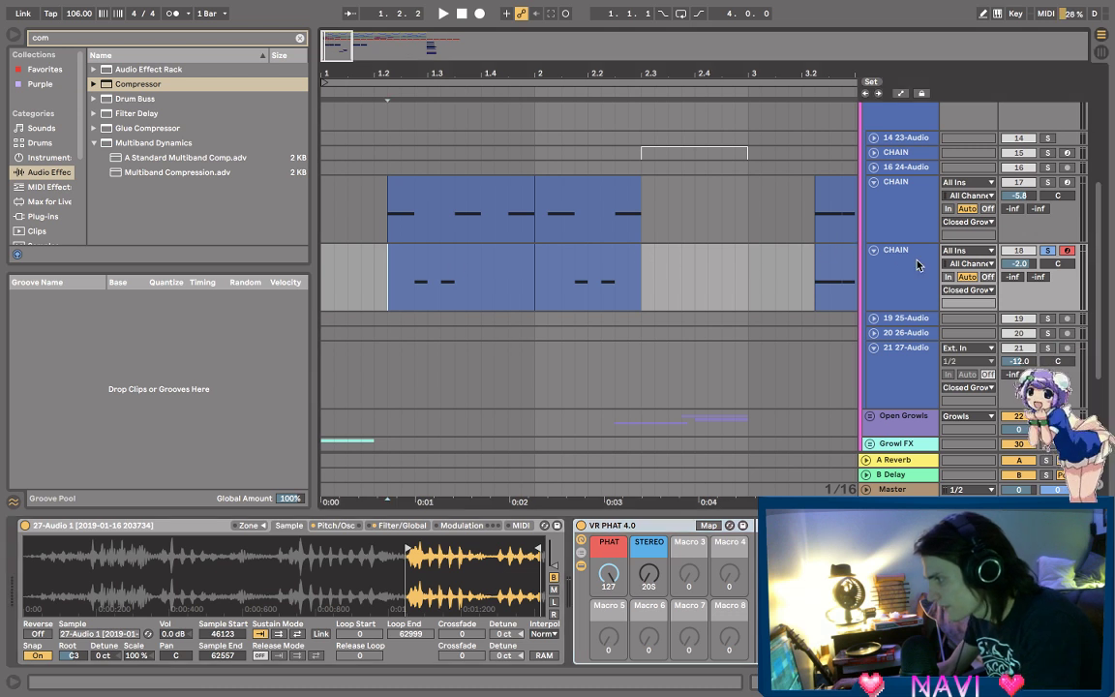
- Play the growl clips from bar 1 beat 2 and compare CHAIN 18 soloed against CHAIN 17 soloed
key("space")
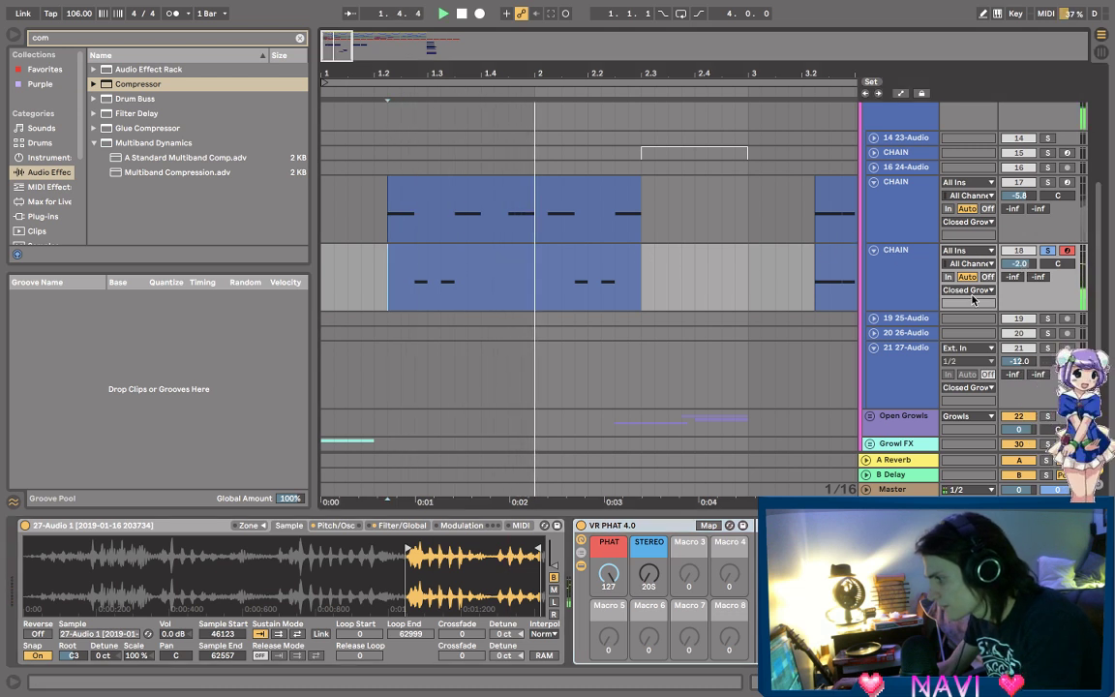
key("space")
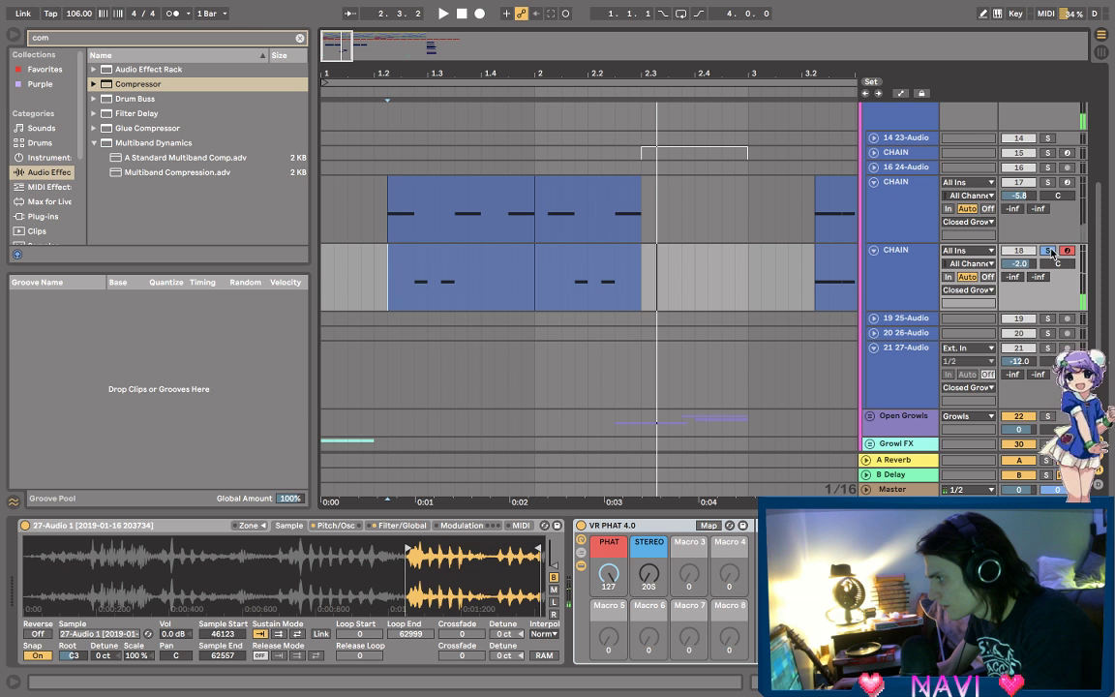
left_click(1049, 251)
key("space")
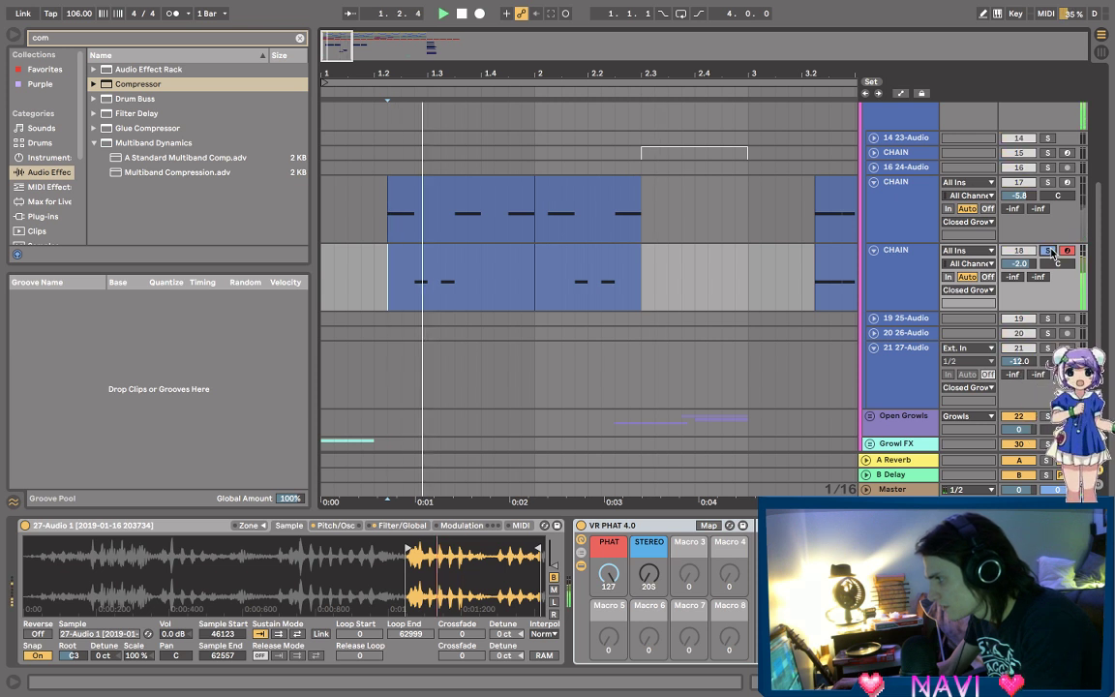
left_click(1048, 183)
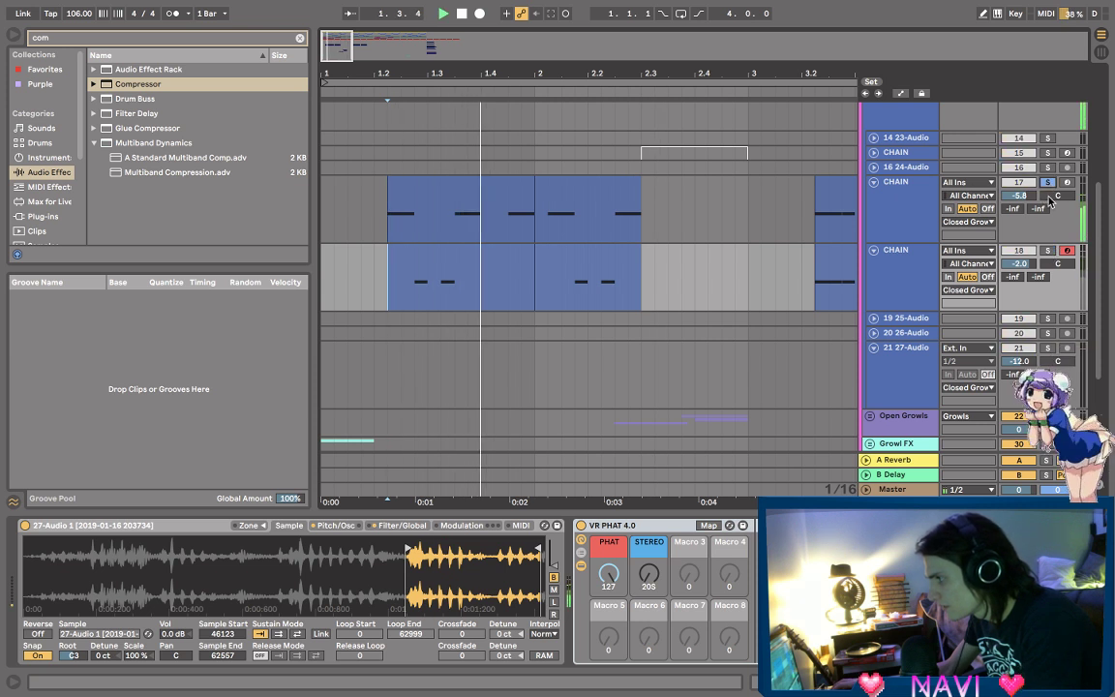
left_click(926, 276)
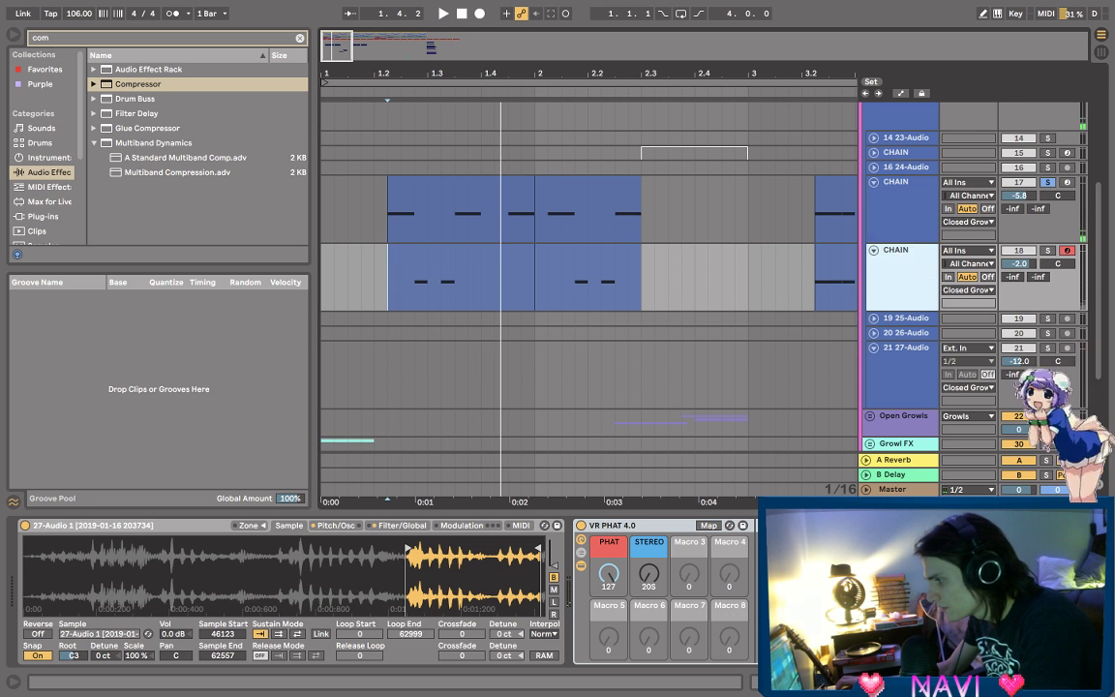
- Solo CHAIN 18 with its sampler's sample start moved to 29676, and delete its VR PHAT 4.0 rack
left_click(1046, 250)
left_click_drag(406, 550, 271, 550)
key("Delete")
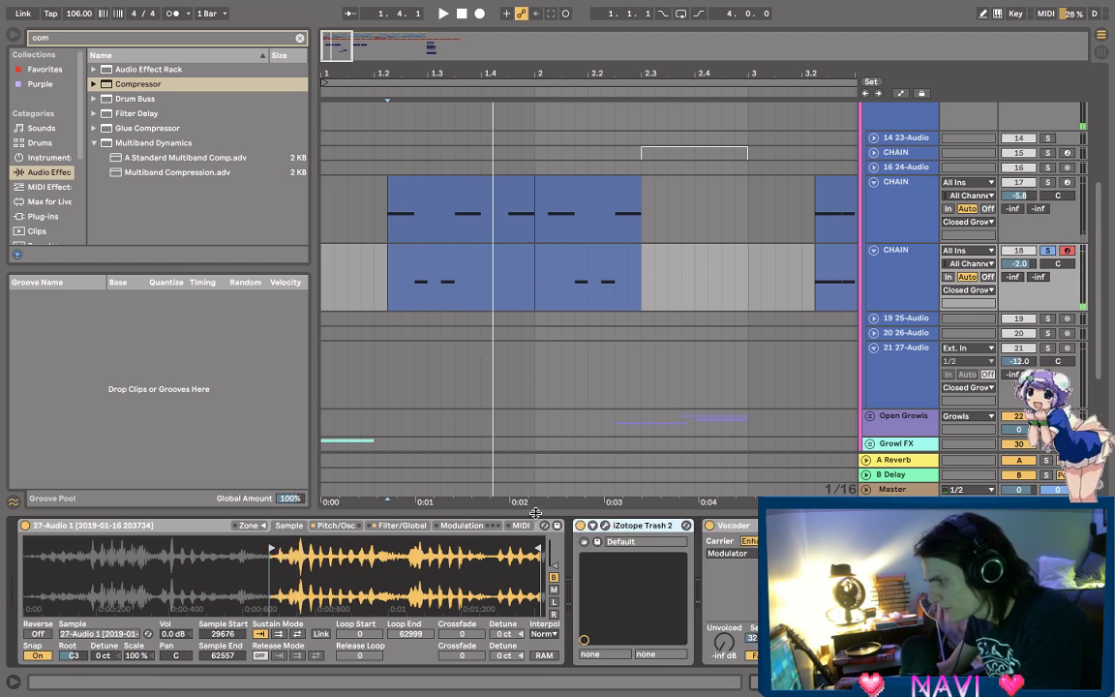
- Audition CHAIN 18 with an earlier sample start of 8712 and delete the Vocoder from its effects
key("space")
left_click_drag(272, 552, 97, 556)
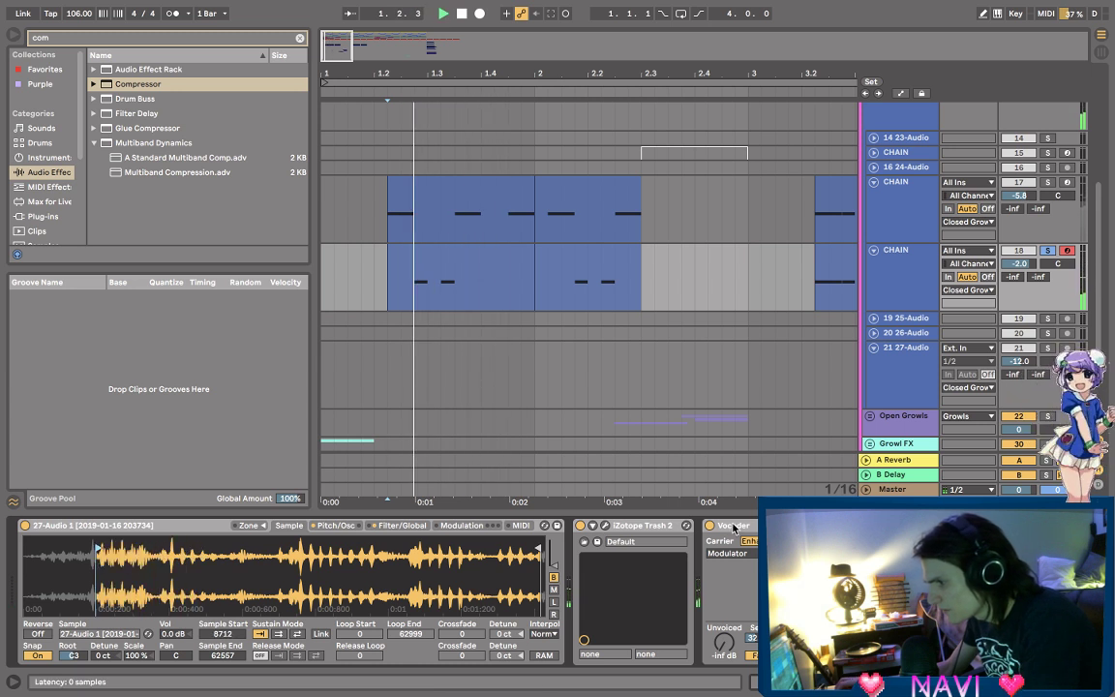
key("space")
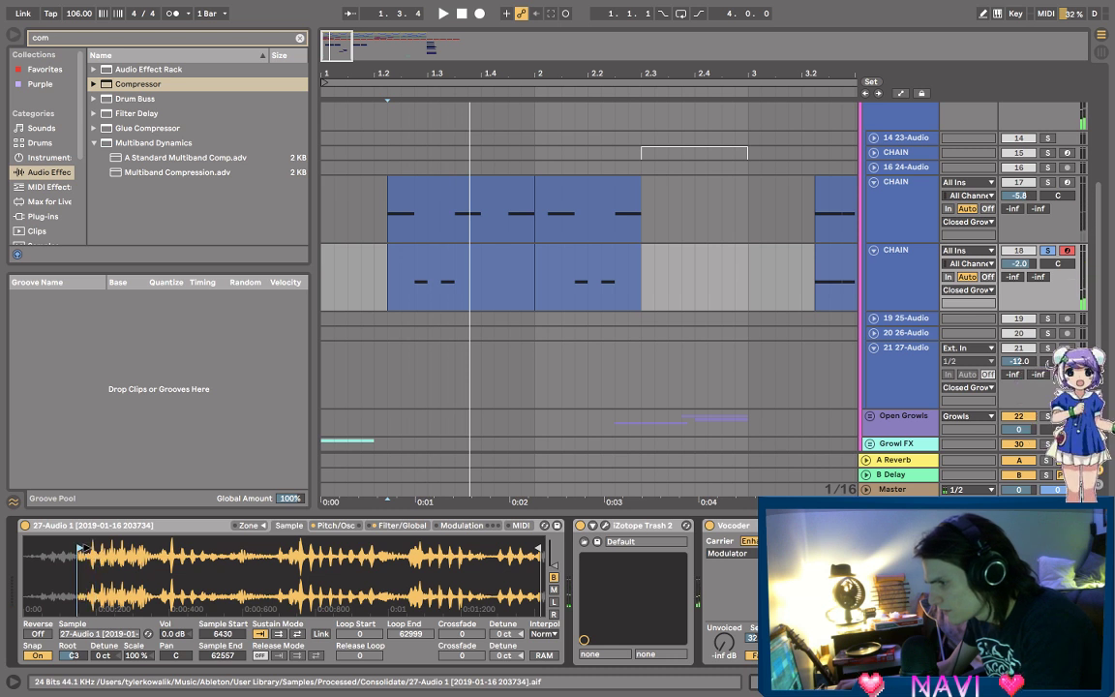
key("space")
left_click_drag(82, 549, 107, 548)
key("space")
key("space")
key("space")
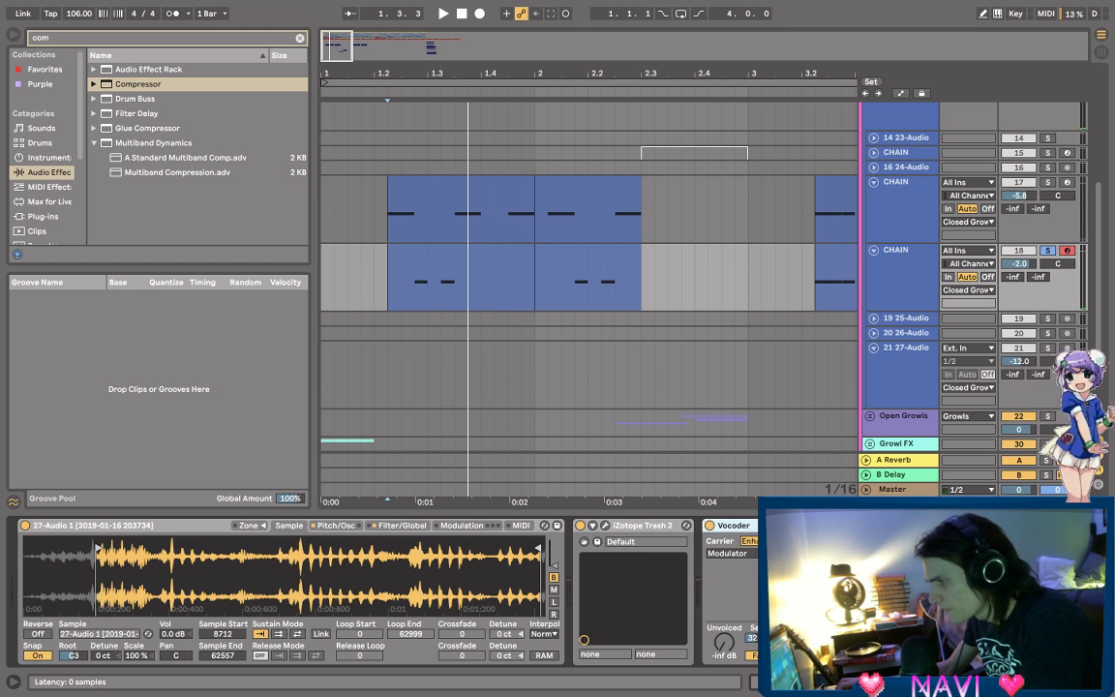
key("Delete")
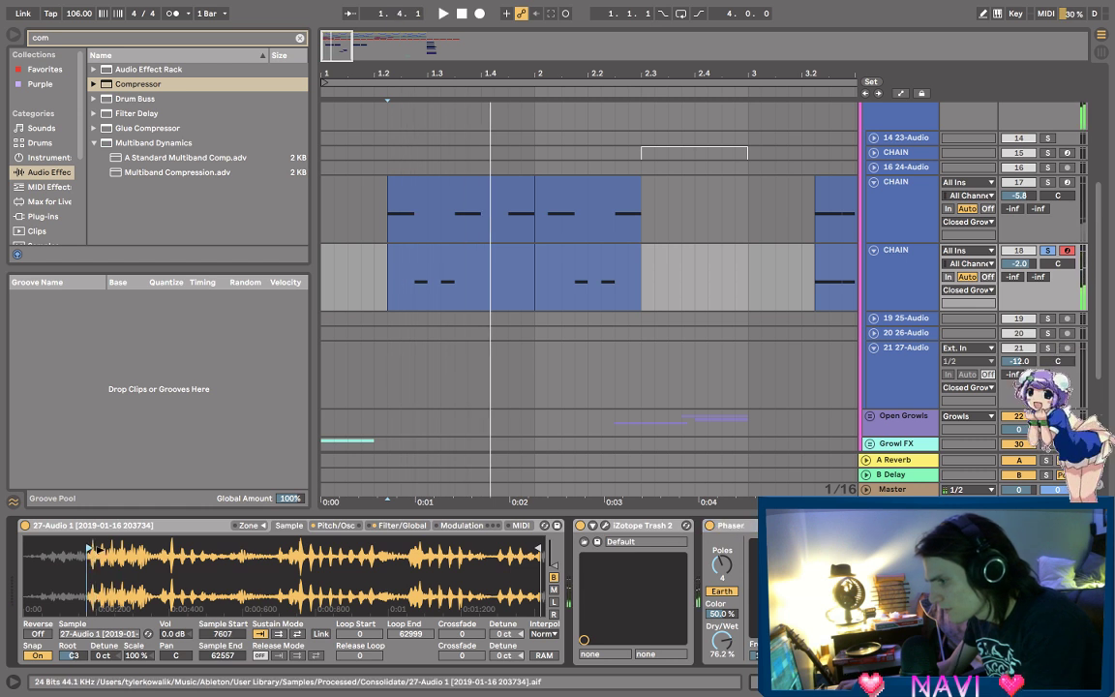
- Try a sample start of 48421 in CHAIN 18's sampler and select its first clip up to bar 2
key("space")
mouse_move(91, 548)
left_mouse_down()
mouse_move(445, 548)
mouse_move(437, 531)
left_mouse_up()
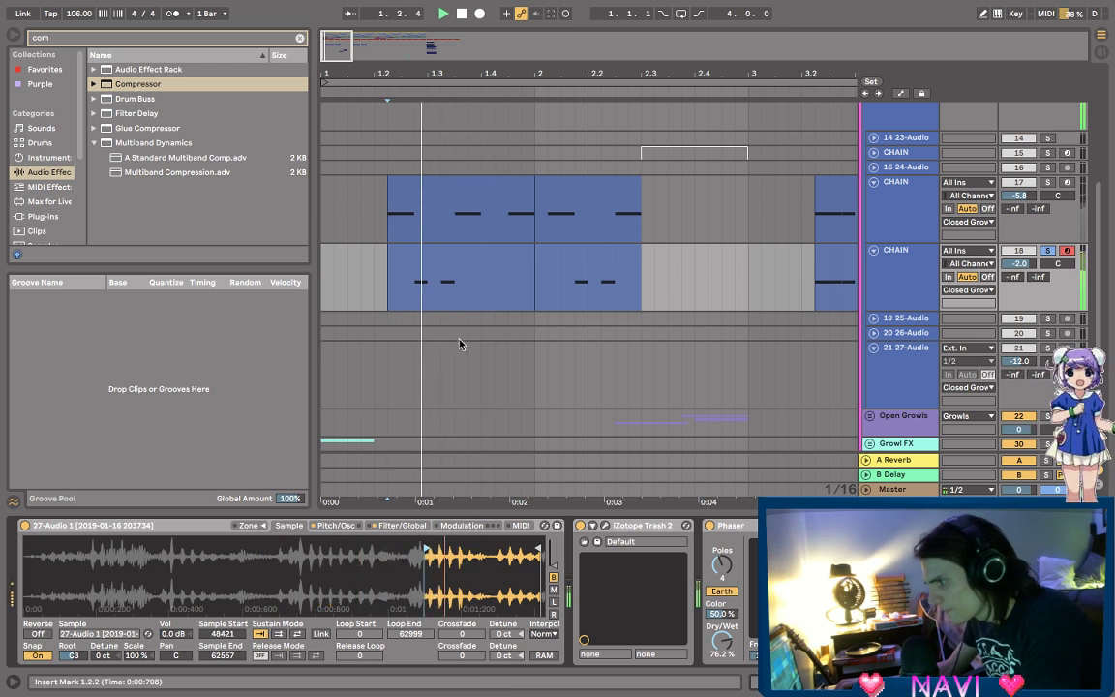
left_click_drag(395, 275, 534, 281)
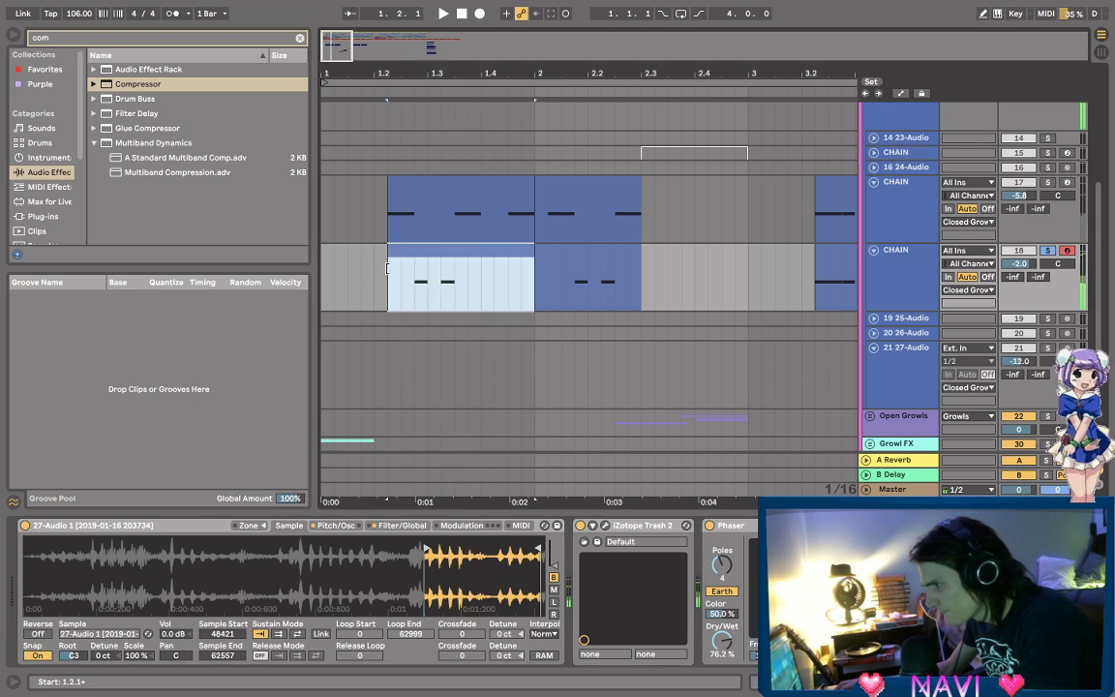
- Unsolo CHAIN 18 and lower its track volume to -10.6 dB while playing it with the other tracks
left_click(1048, 249)
key("space")
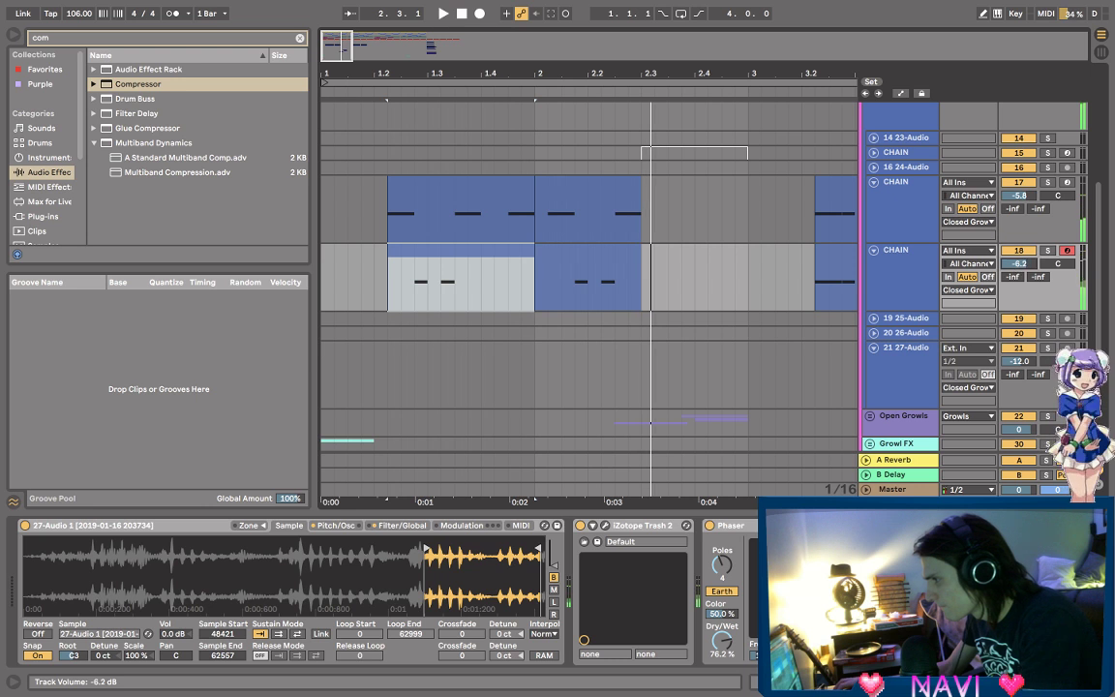
left_click_drag(1018, 263, 1018, 279)
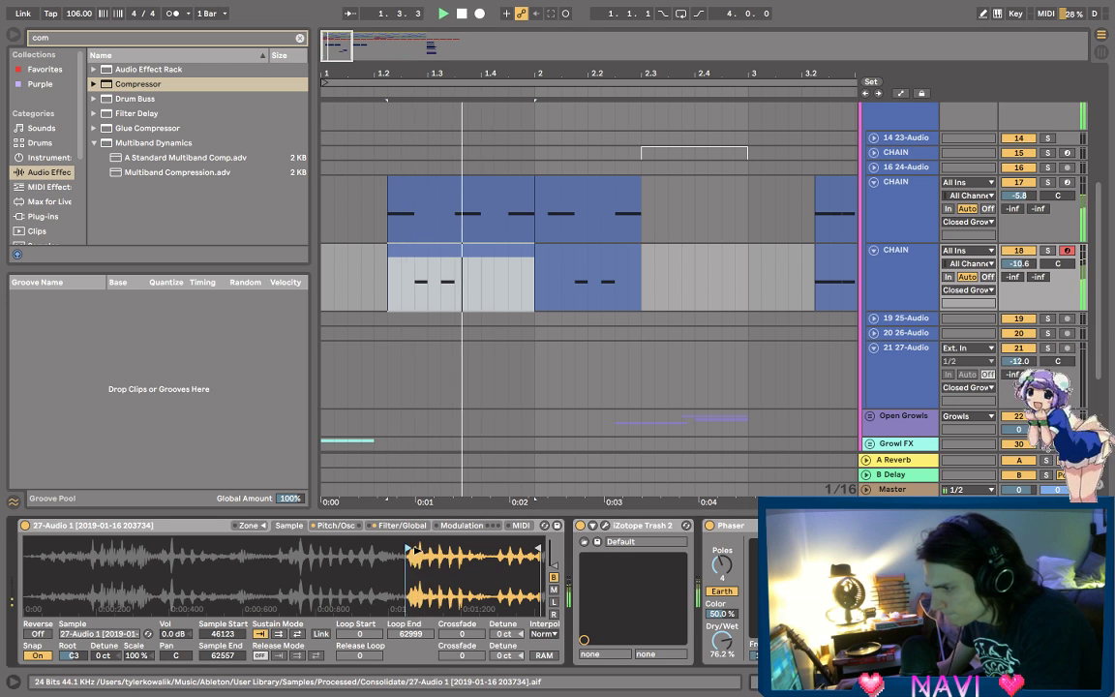
- Set CHAIN 18's sample start to 10880 and place the insert mark at 1.2.1 on CHAIN 17
left_click_drag(426, 548, 103, 567)
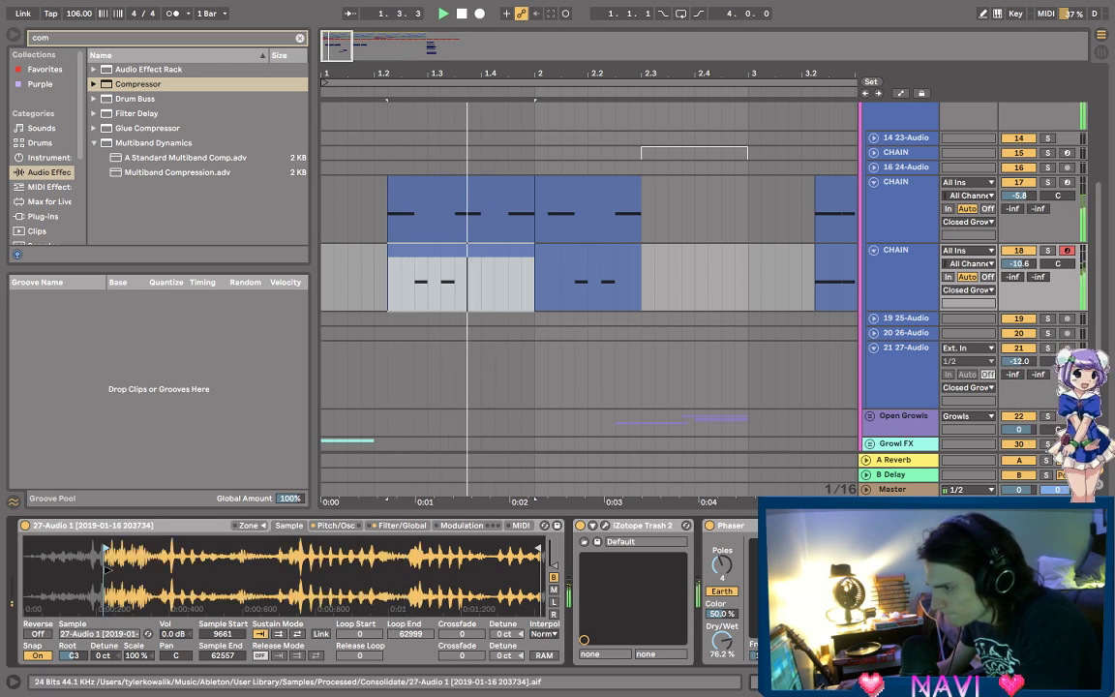
left_click_drag(106, 569, 114, 569)
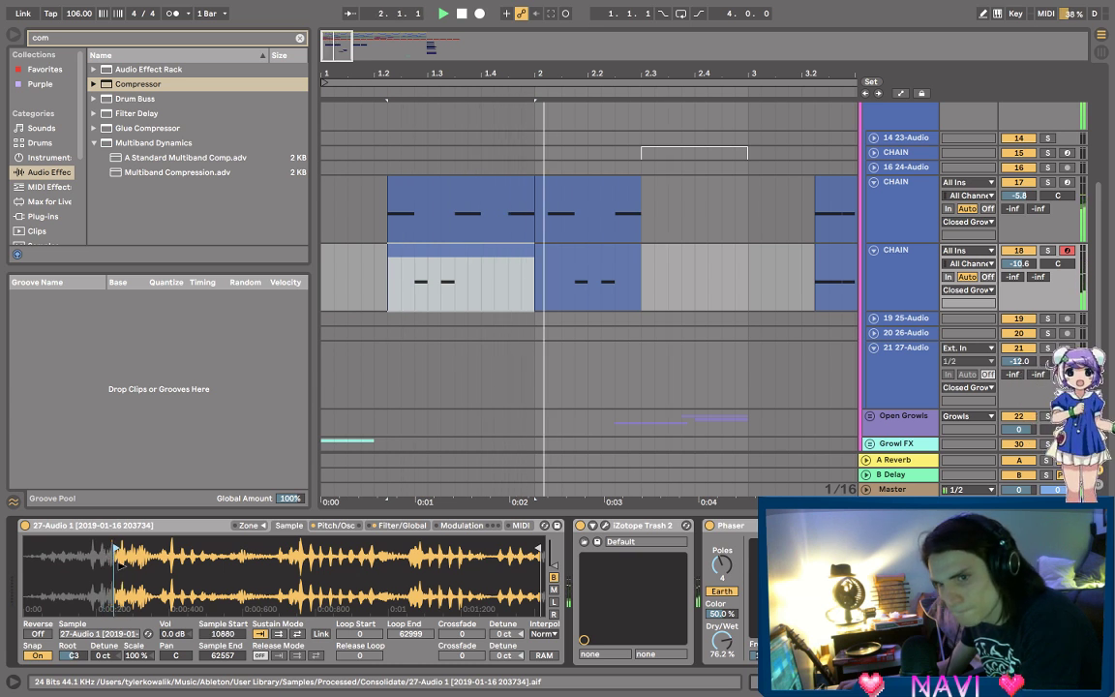
left_click(374, 206)
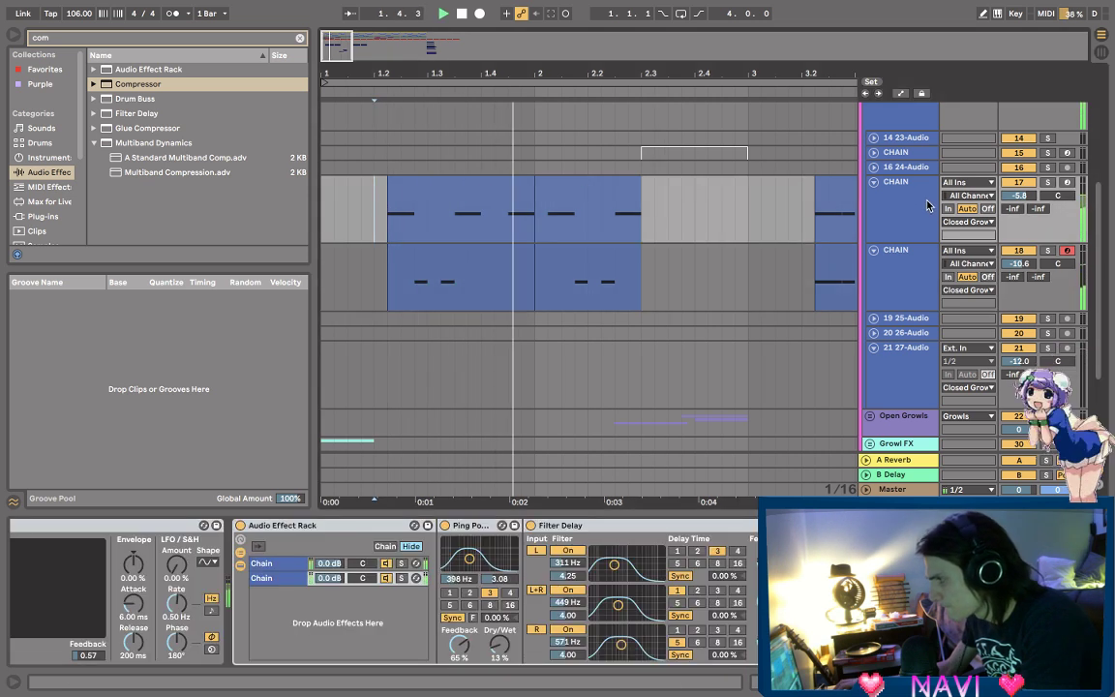
- Solo CHAIN 18 and compare CHAIN 17's effects from the Vocoder onward with the effects on CHAIN 18
left_click(1047, 251)
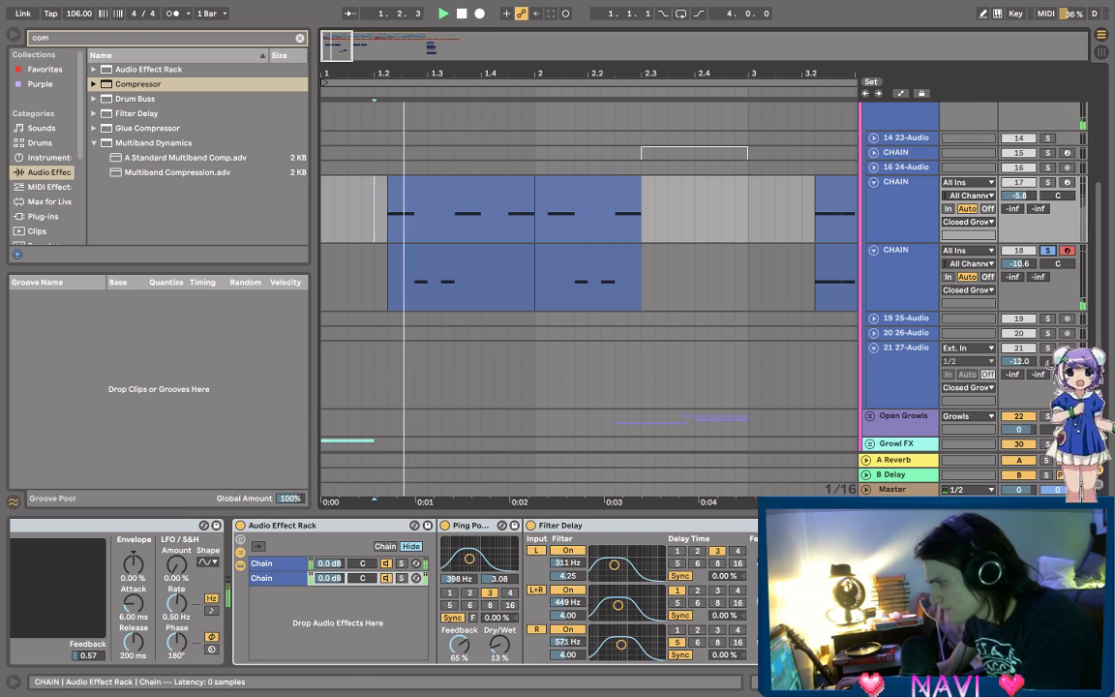
scroll(387, 591, "left", 5)
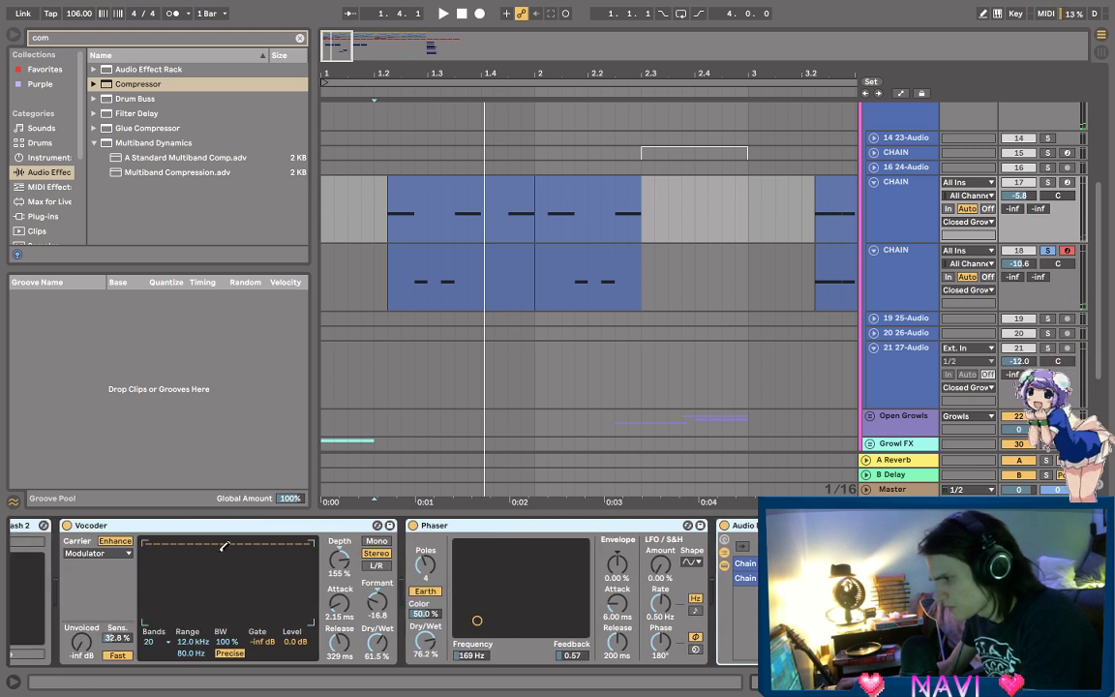
left_click(67, 525)
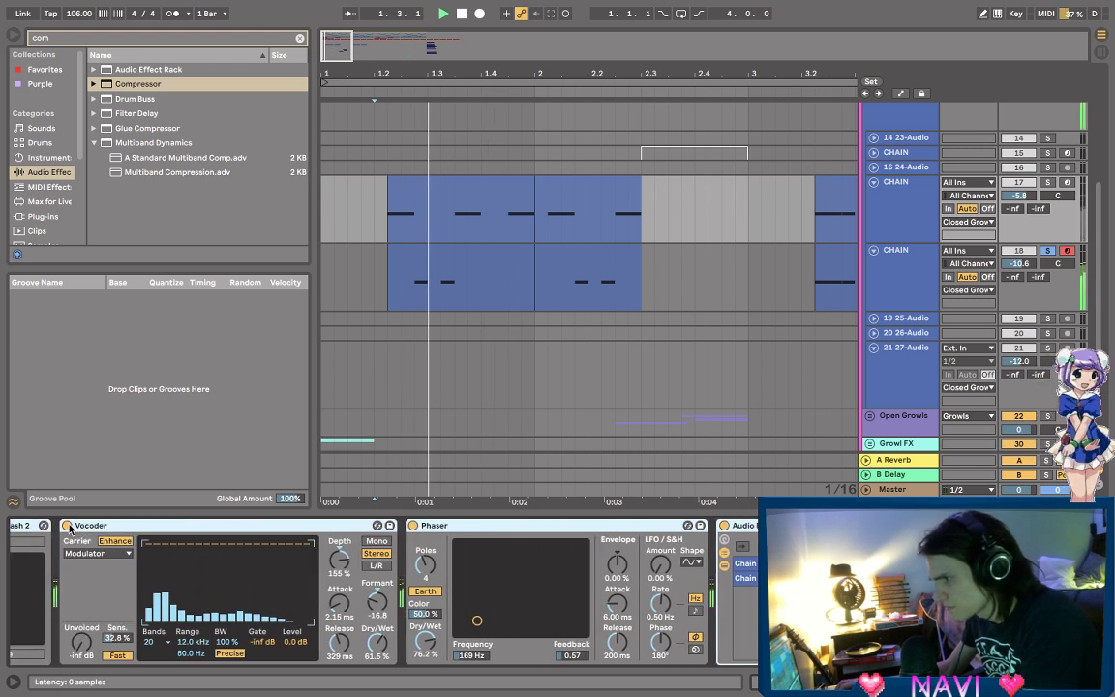
left_click(881, 243)
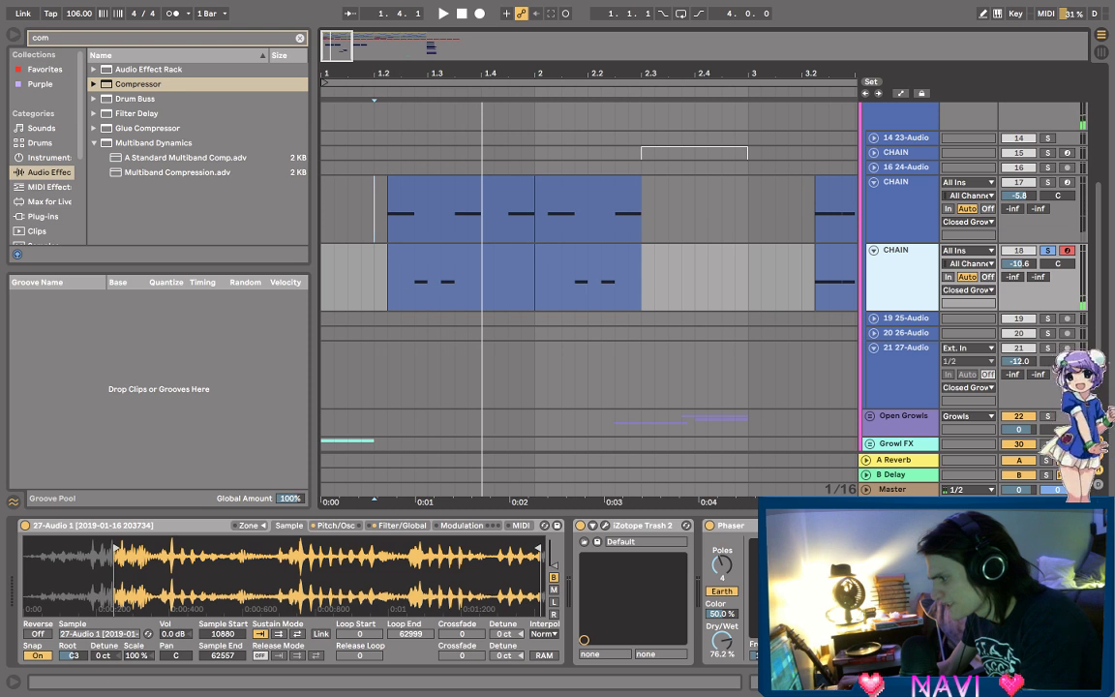
scroll(387, 592, "right", 8)
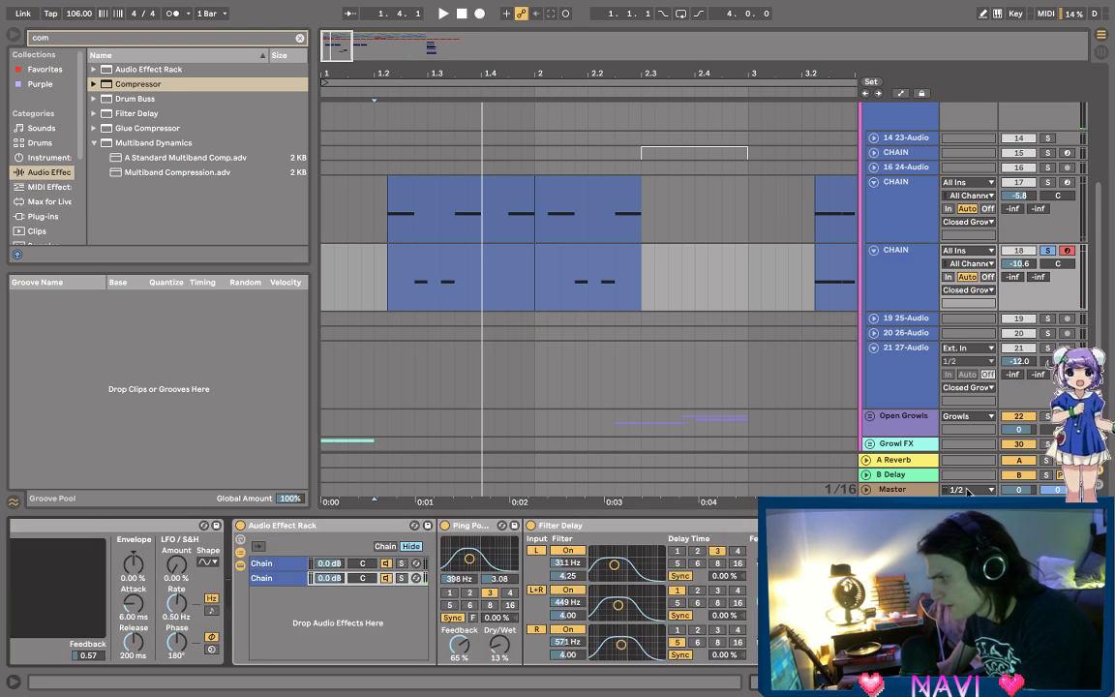
scroll(387, 592, "left", 8)
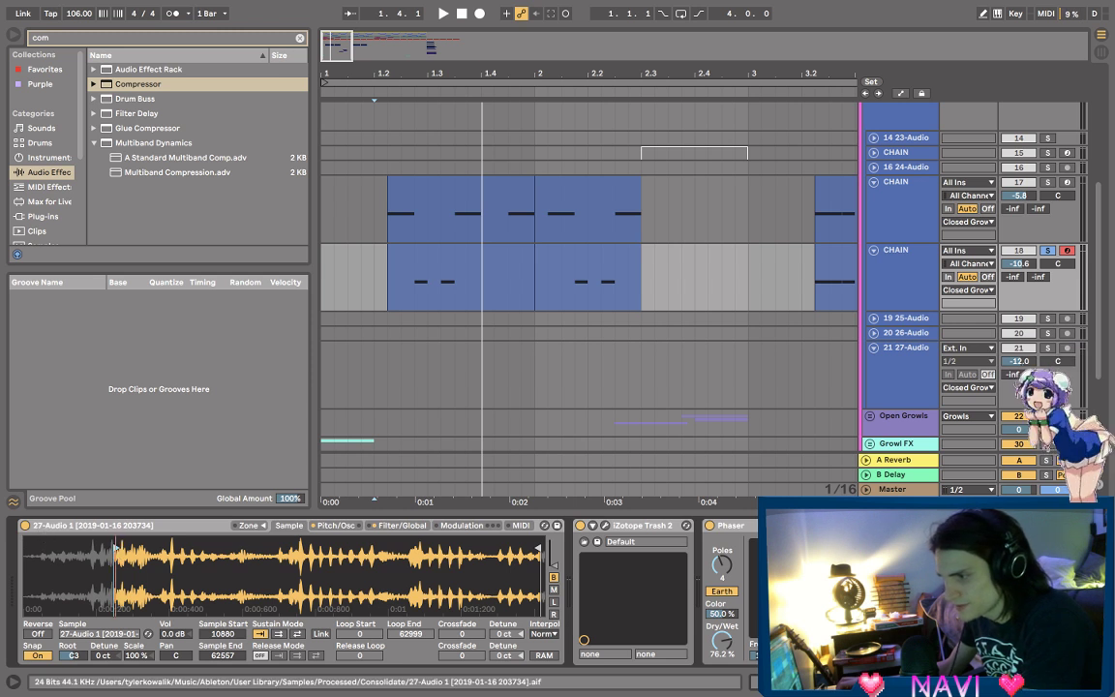
- Try a sample start of 16416 in CHAIN 18's sampler and audition it repeatedly
key("space")
key("space")
mouse_move(116, 549)
left_mouse_down()
mouse_move(105, 548)
mouse_move(160, 549)
left_mouse_up()
key("space")
key("space")
key("space")
key("space")
key("space")
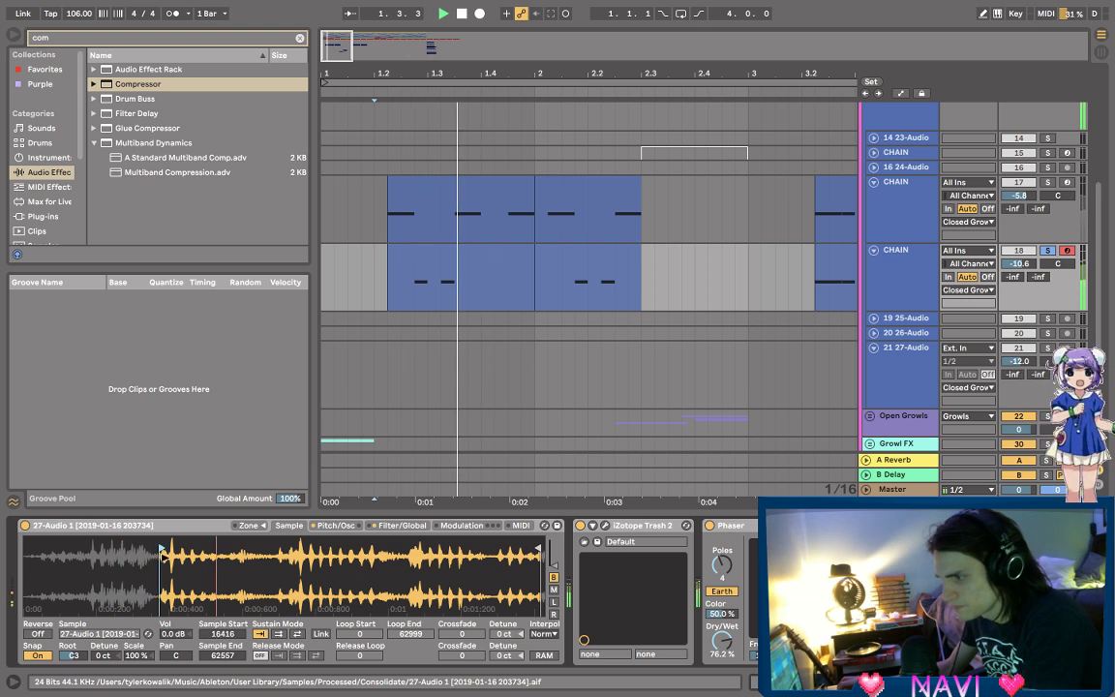
key("space")
key("space")
key("space")
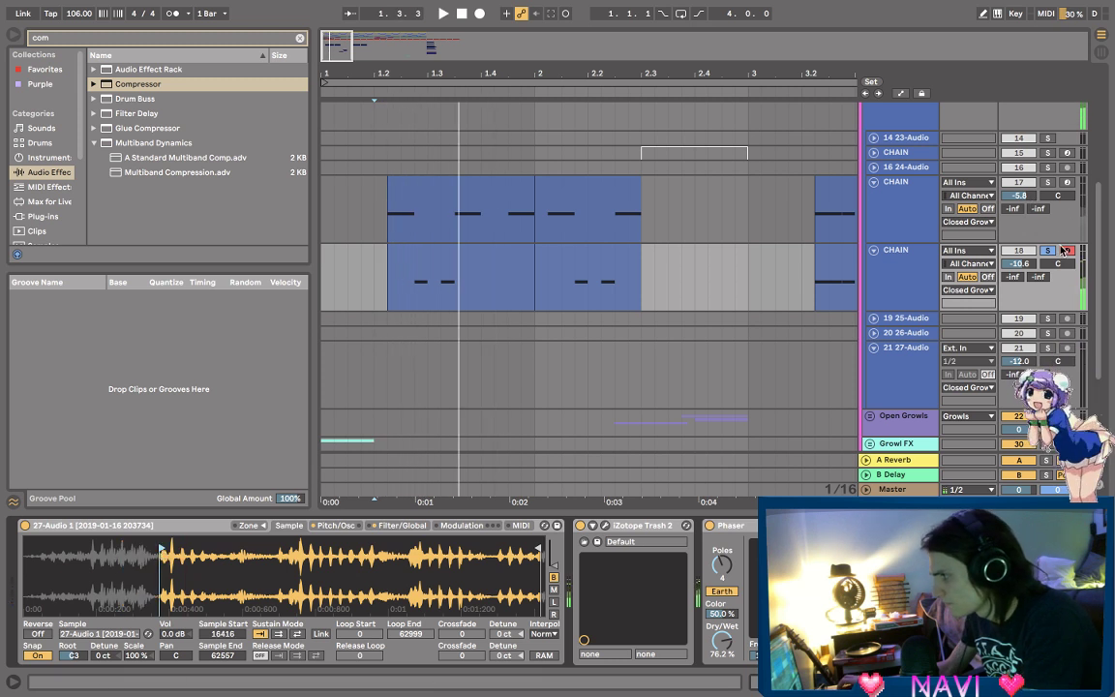
- Listen to CHAIN 18 together with the other tracks, and play it again on its own in solo
key("space")
left_click(1049, 251)
key("space")
key("space")
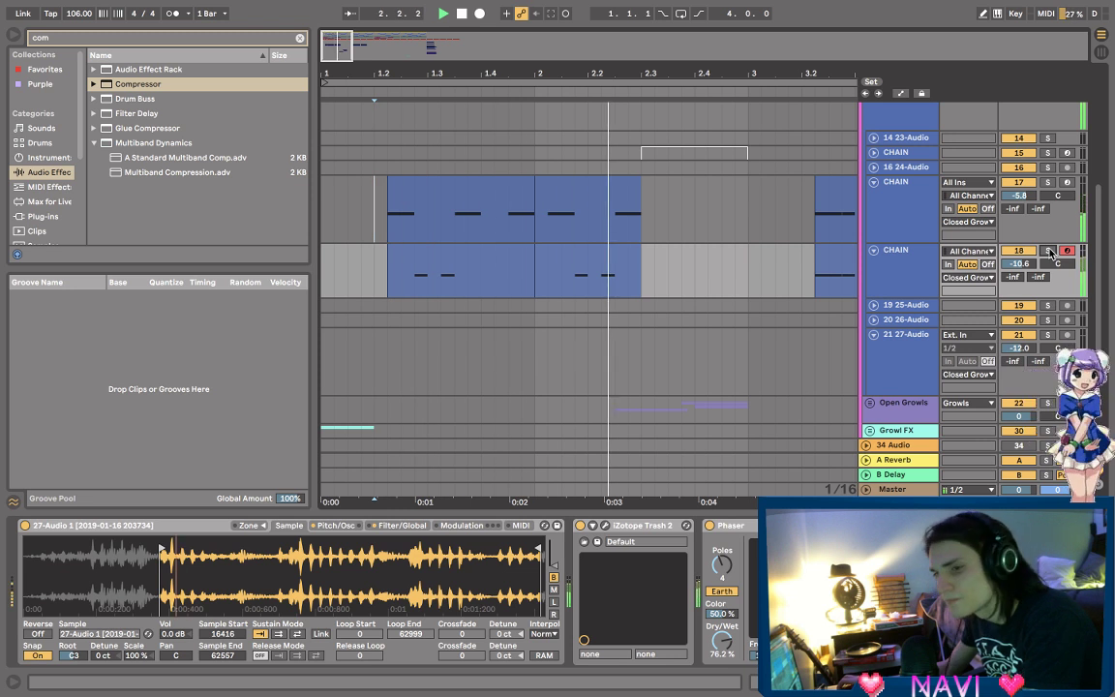
left_click(1048, 251)
key("space")
key("space")
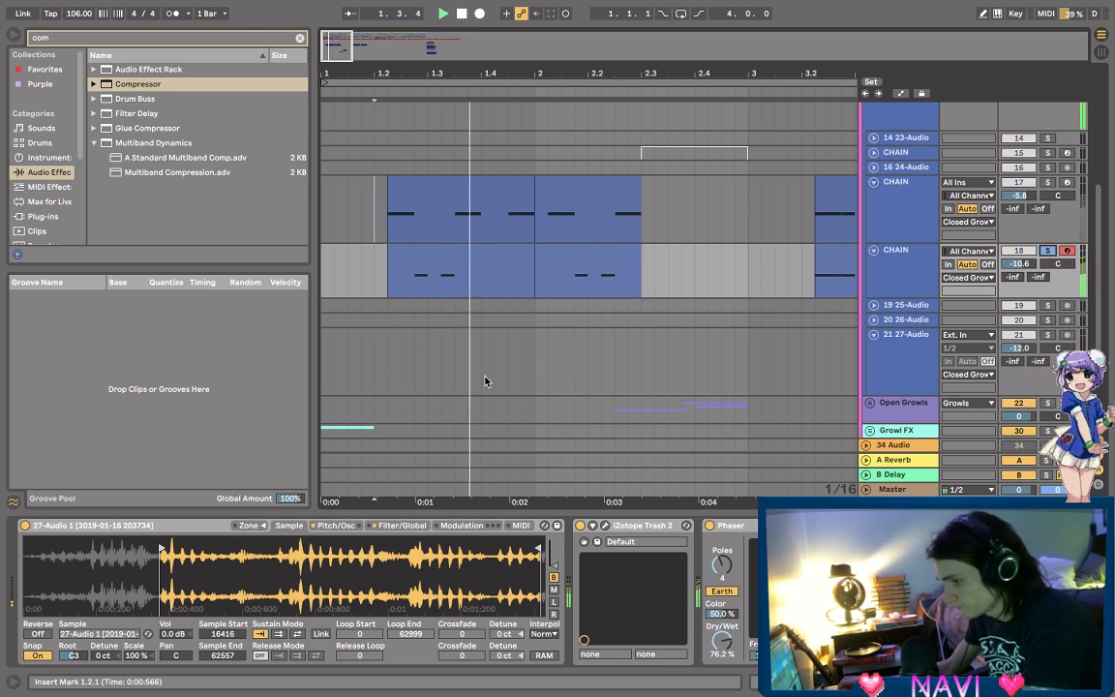
- Move CHAIN 18's sample start back to 10880 and audition the soloed clip
key("space")
left_click_drag(160, 550, 116, 550)
key("space")
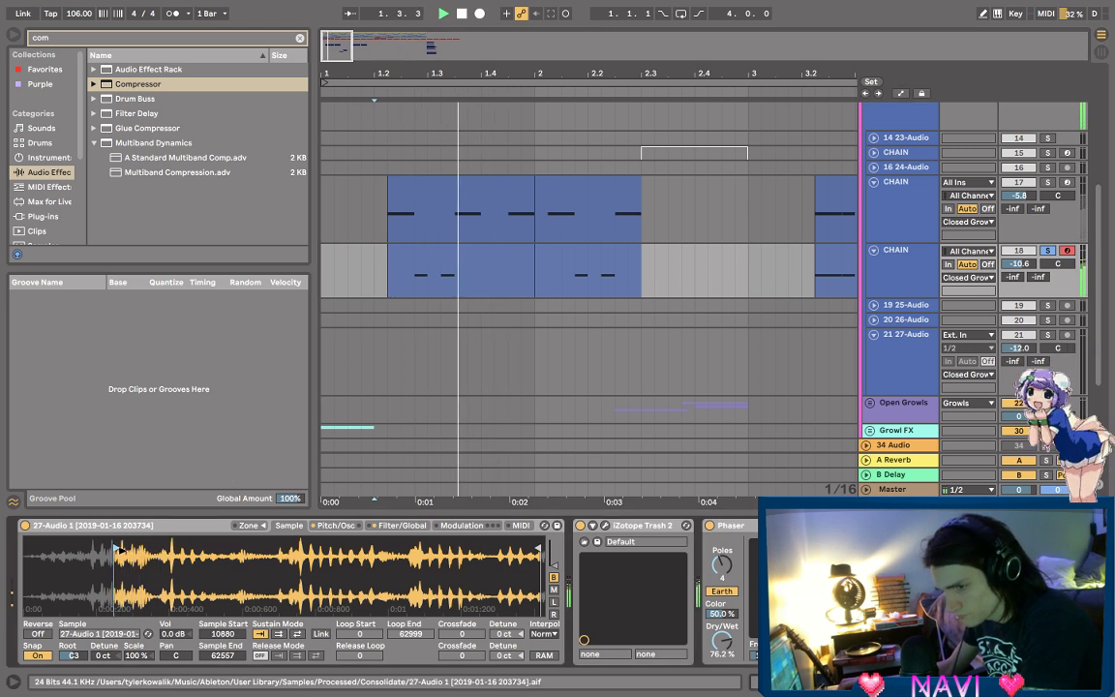
key("space")
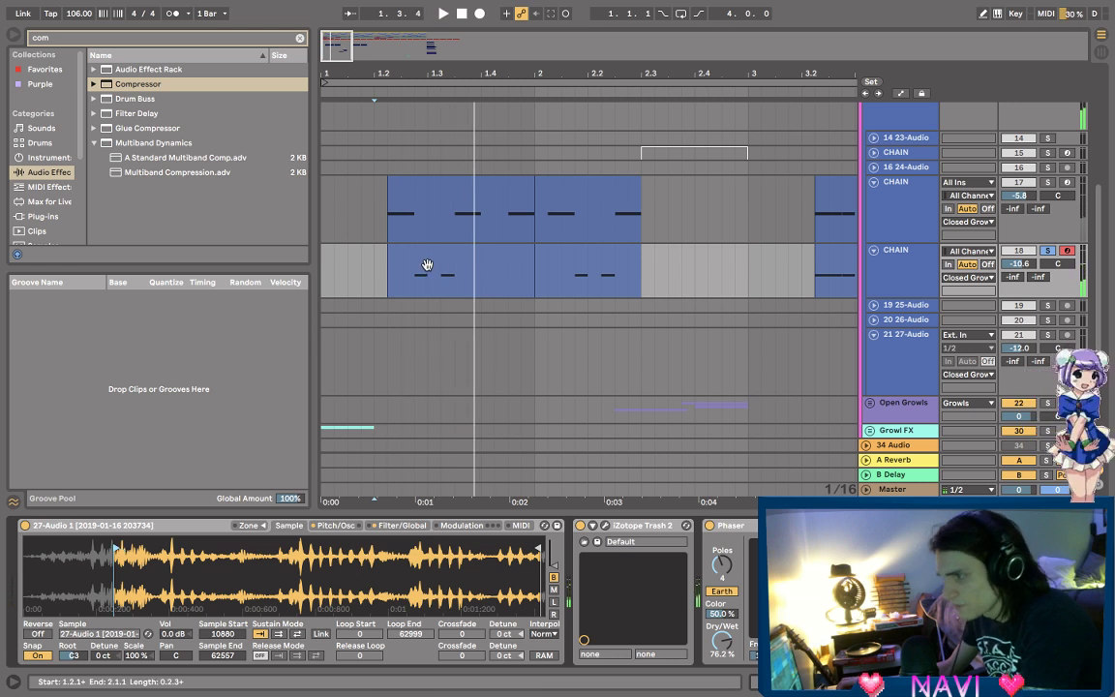
- Try CHAIN 18's sampler filter with the filter envelope off and a cutoff of 1.45 kHz during playback
left_click(396, 525)
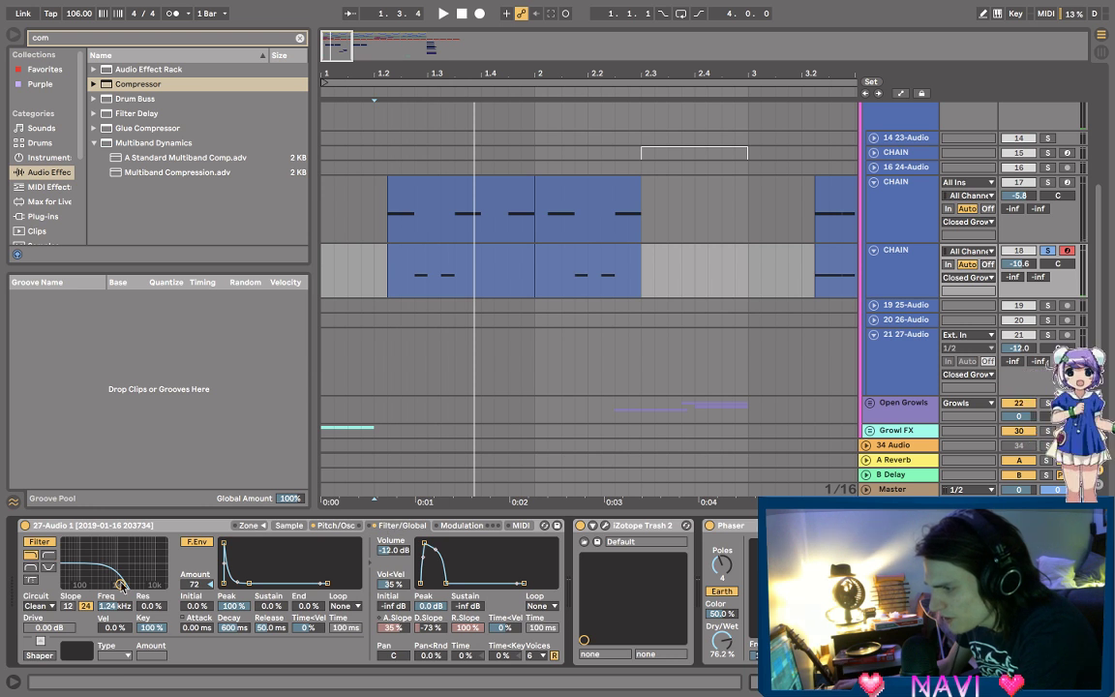
key("space")
mouse_move(123, 586)
left_mouse_down()
mouse_move(163, 571)
mouse_move(117, 585)
left_mouse_up()
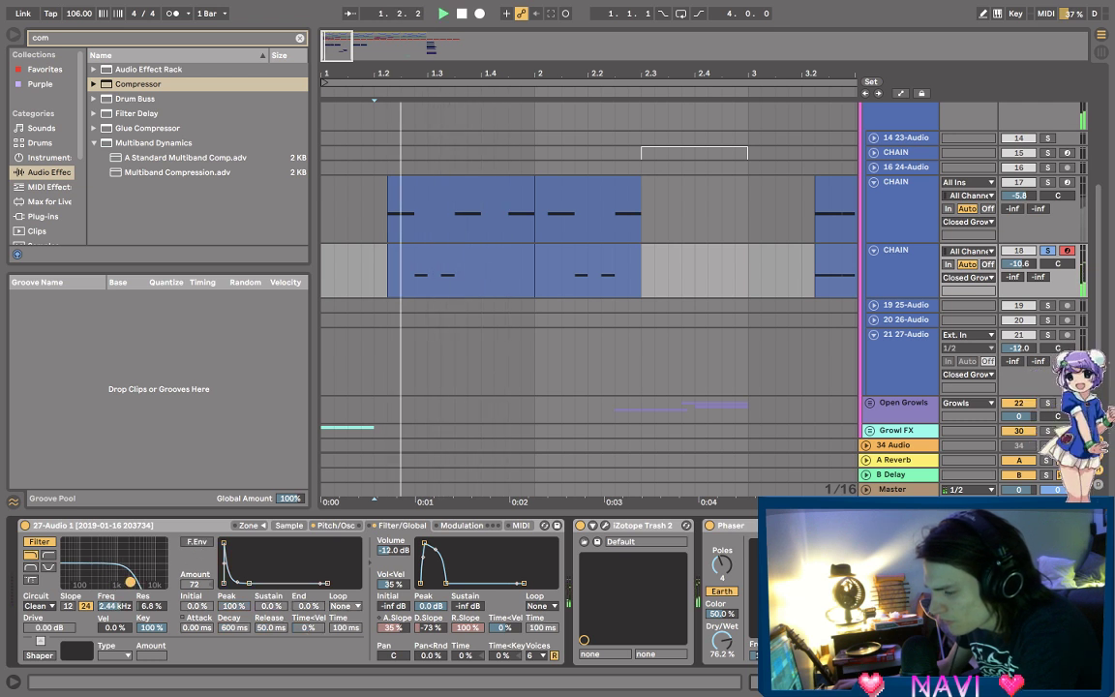
left_click_drag(139, 575, 123, 584)
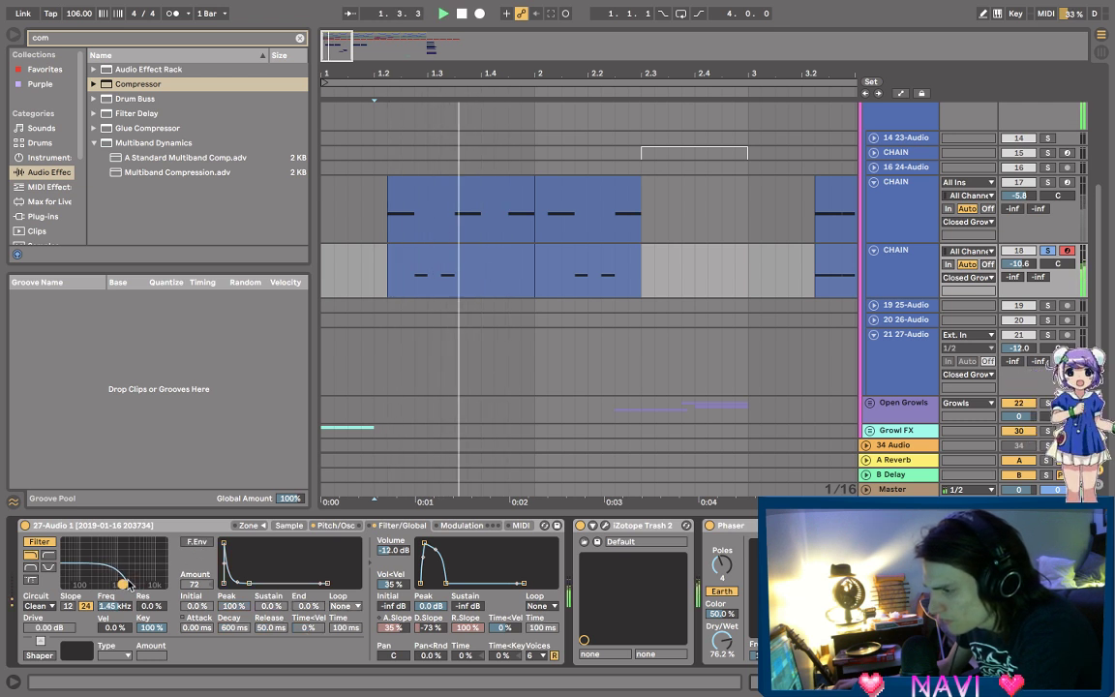
- Enable CHAIN 18's filter envelope with a 73% decay slope, set the cutoff to 534 Hz, and return to the sample waveform
left_click(194, 543)
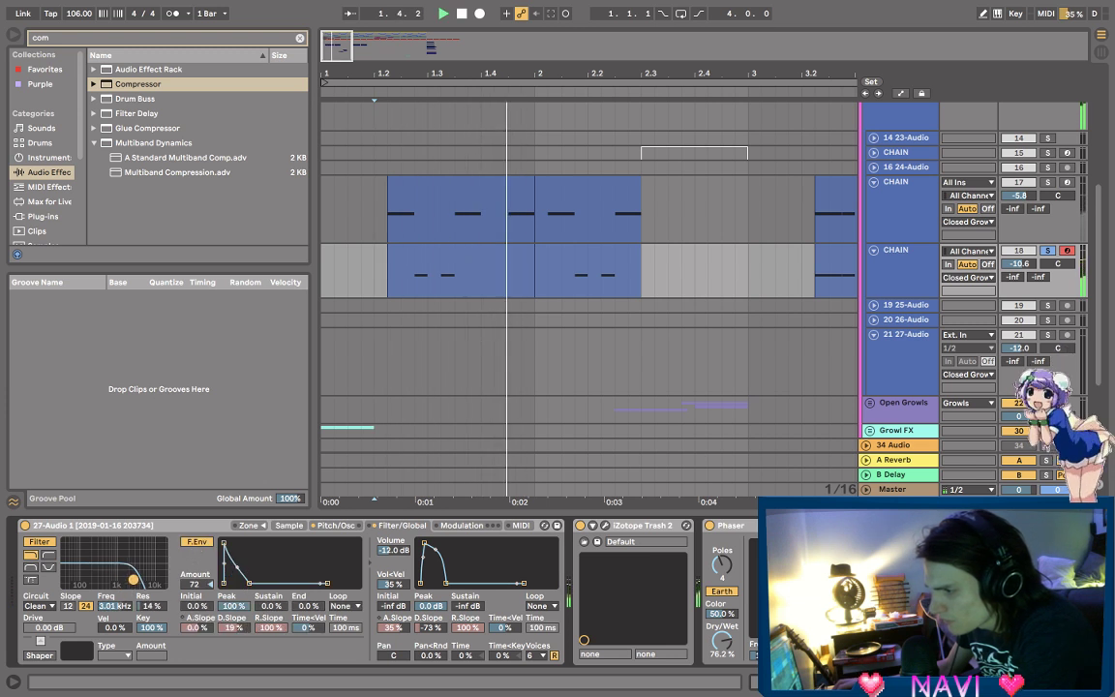
mouse_move(123, 585)
left_mouse_down()
mouse_move(140, 578)
mouse_move(107, 585)
left_mouse_up()
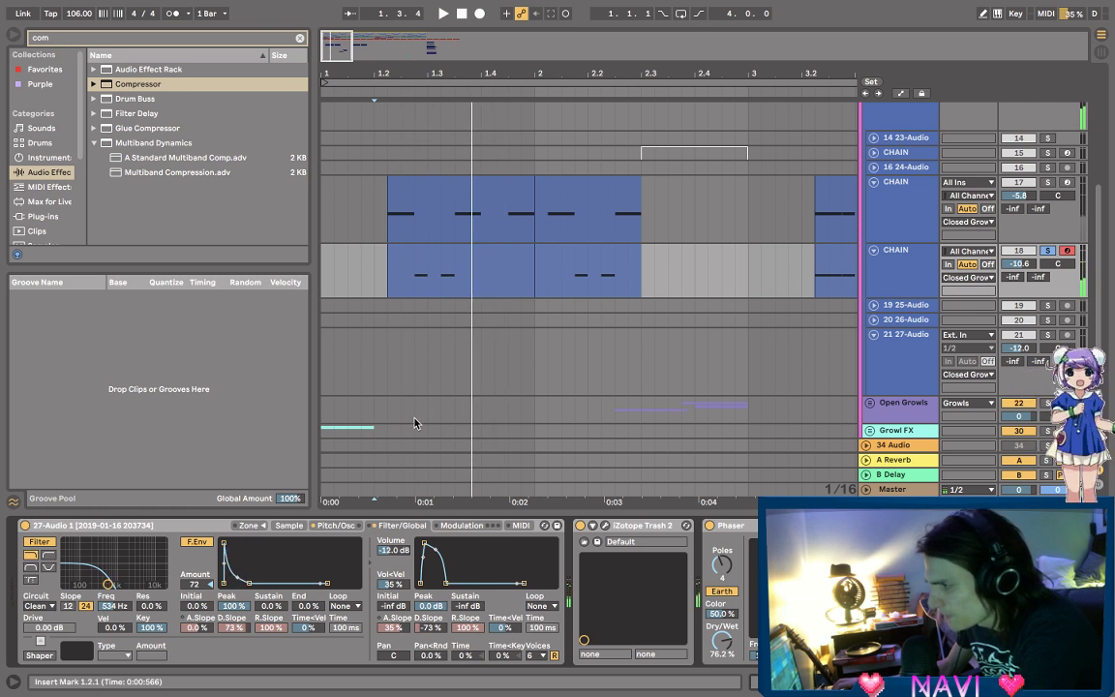
left_click(289, 525)
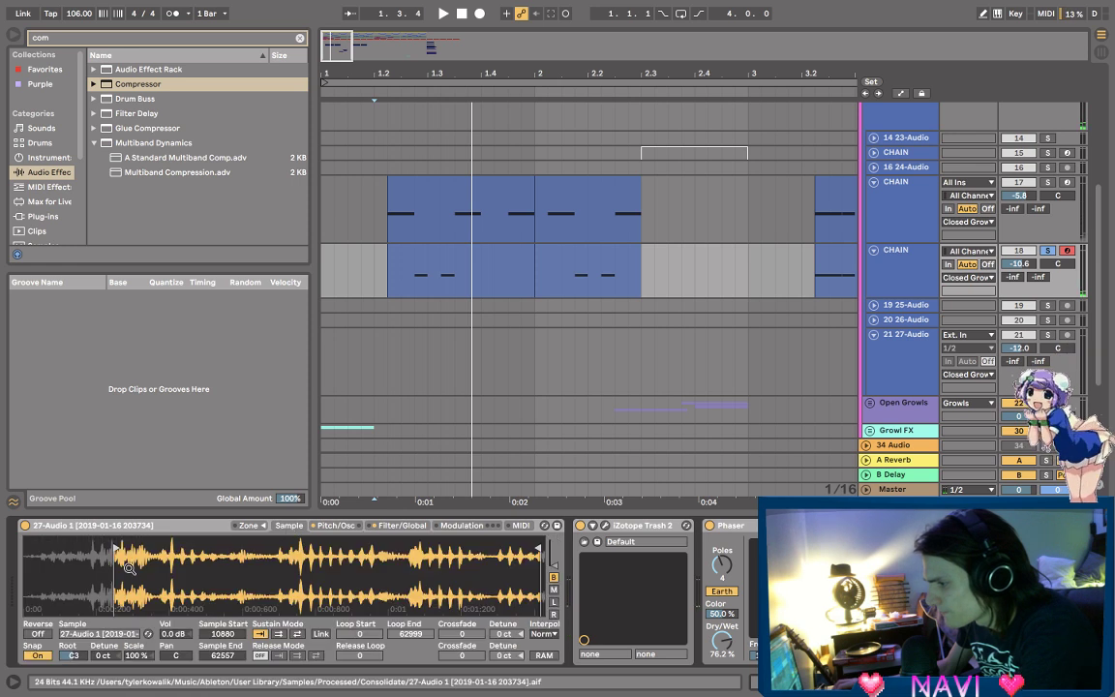
- Try the two A#2 notes in CHAIN 18's first clip an octave higher at A#3 during playback, and return them to A#2
double_click(485, 256)
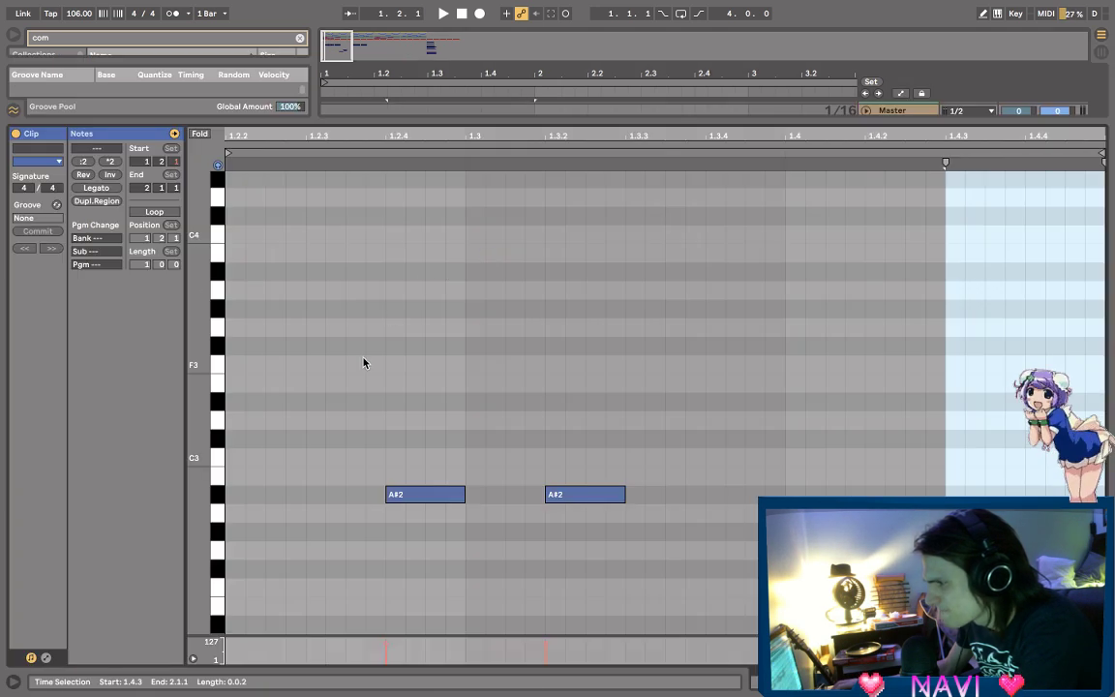
left_click_drag(363, 362, 593, 508)
key("shift+Up")
key("space")
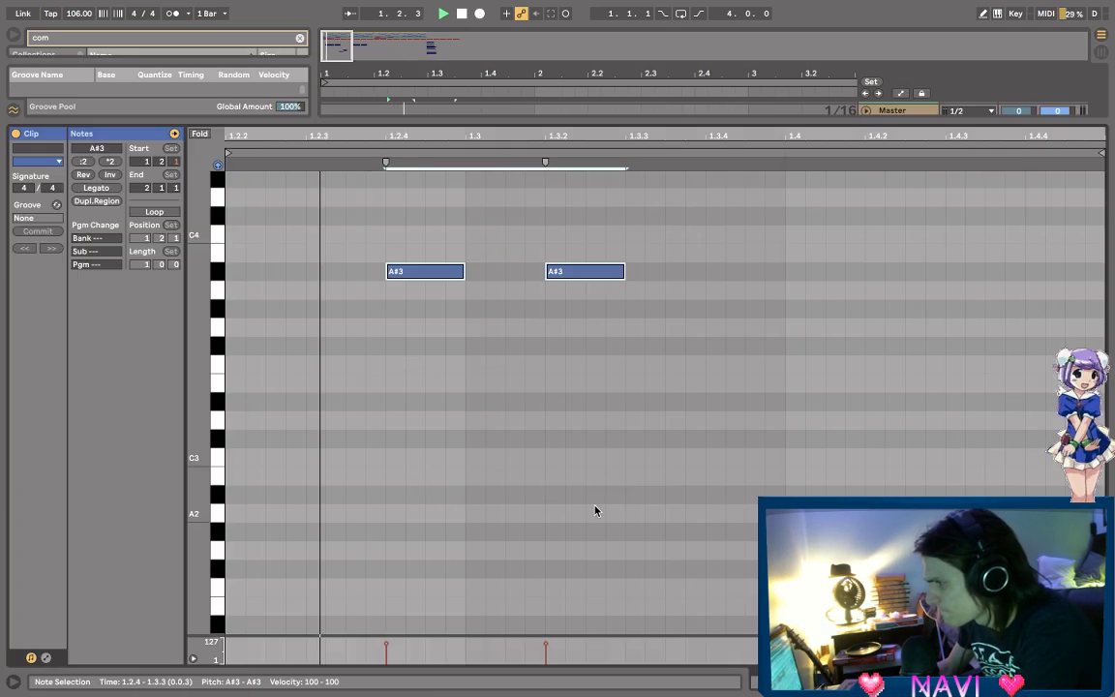
key("shift+Down")
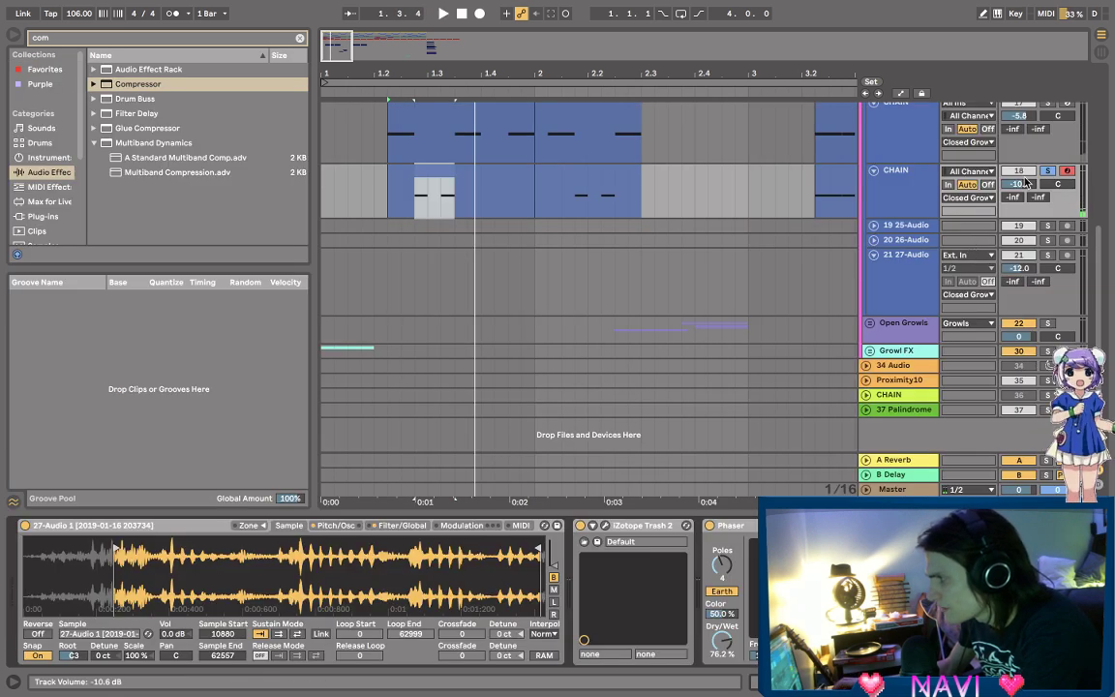
- Take CHAIN 18 out of solo and play the opening bars several times to hear it with the other tracks
left_click(322, 182)
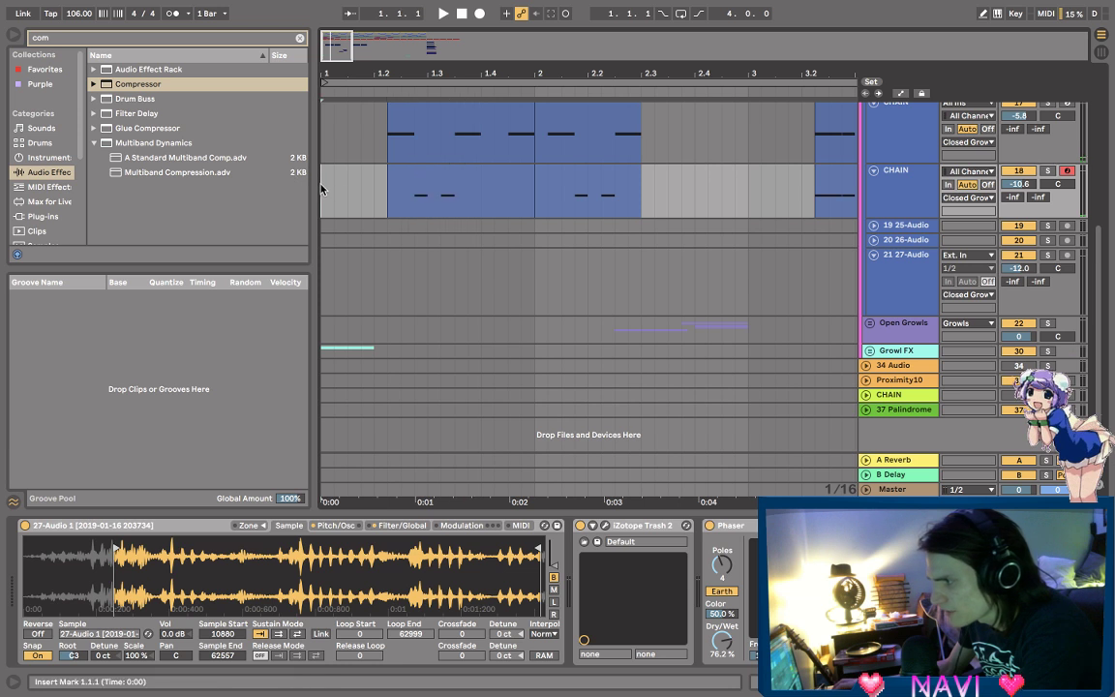
key("space")
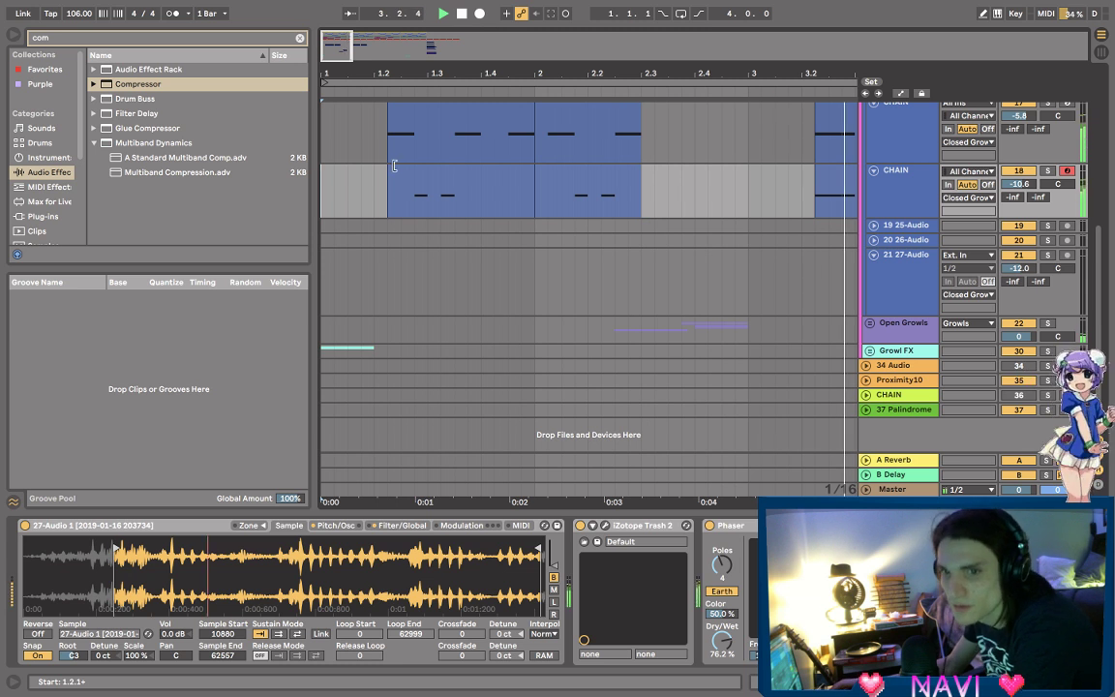
left_click(349, 174)
key("space")
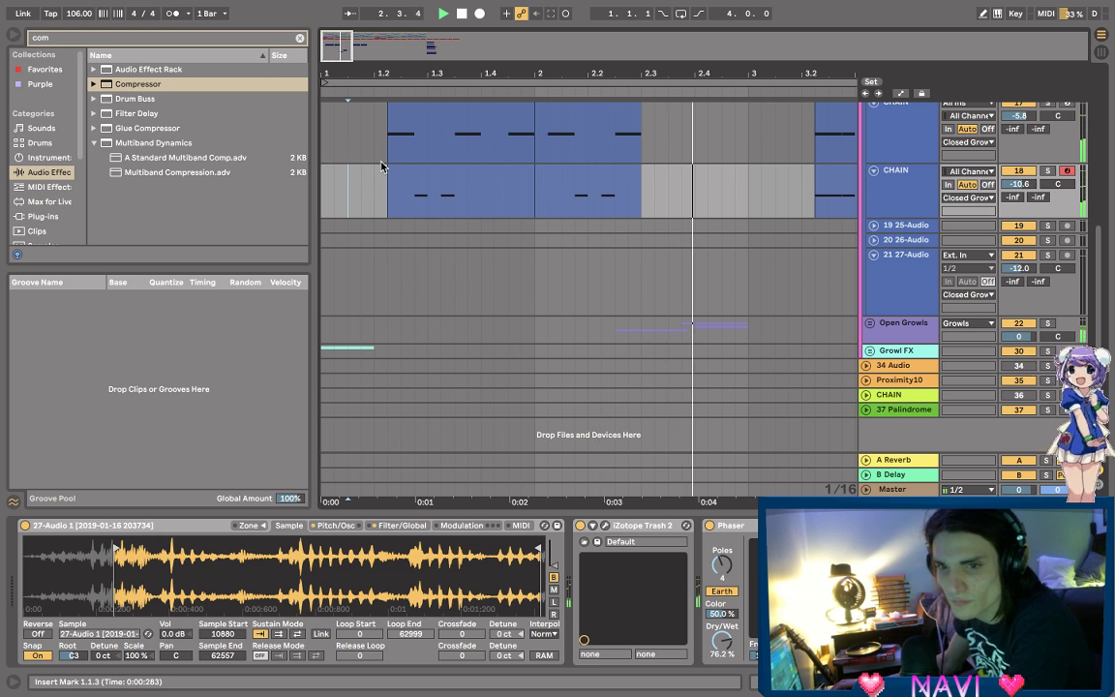
left_click(628, 329)
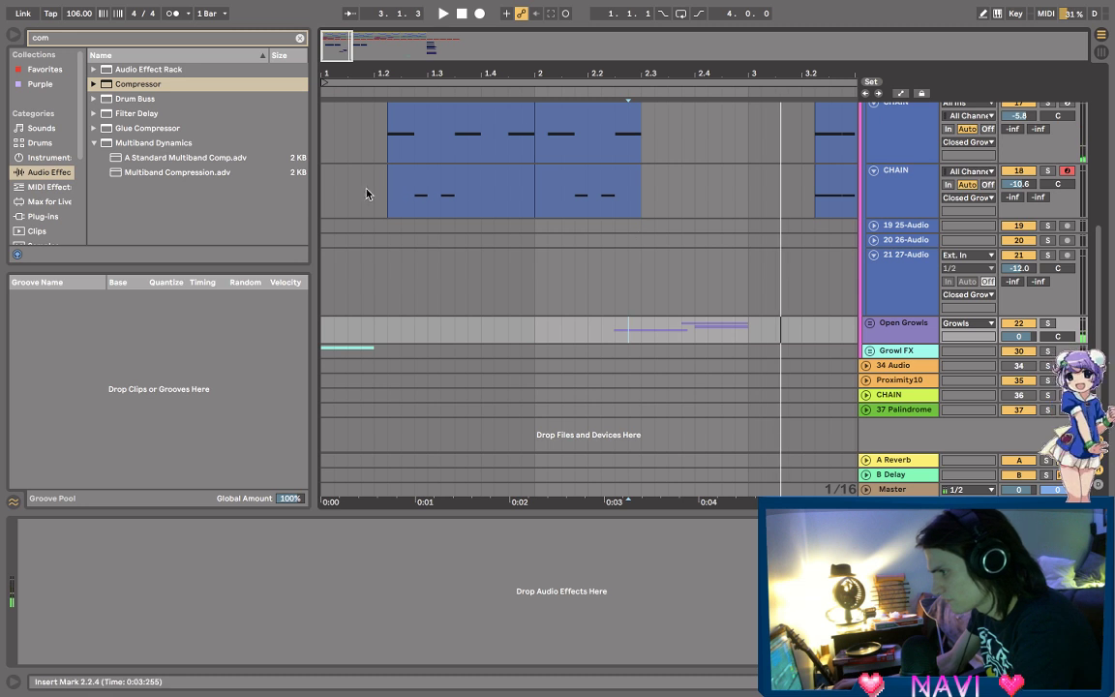
left_click(327, 202)
key("space")
left_click(326, 203)
key("space")
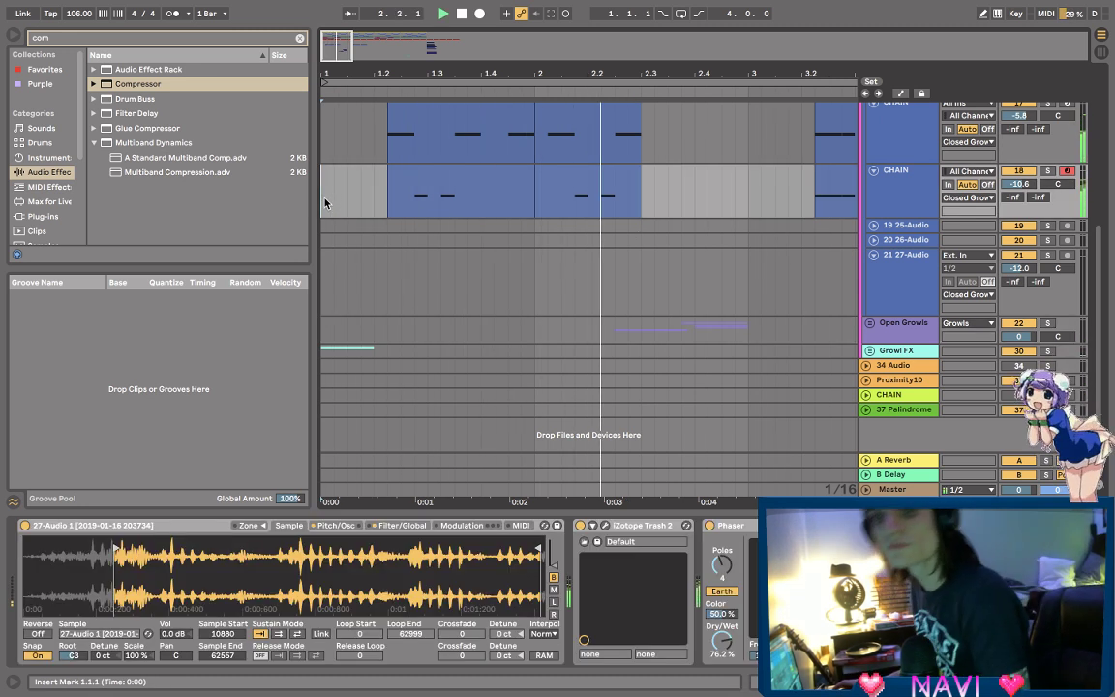
key("space")
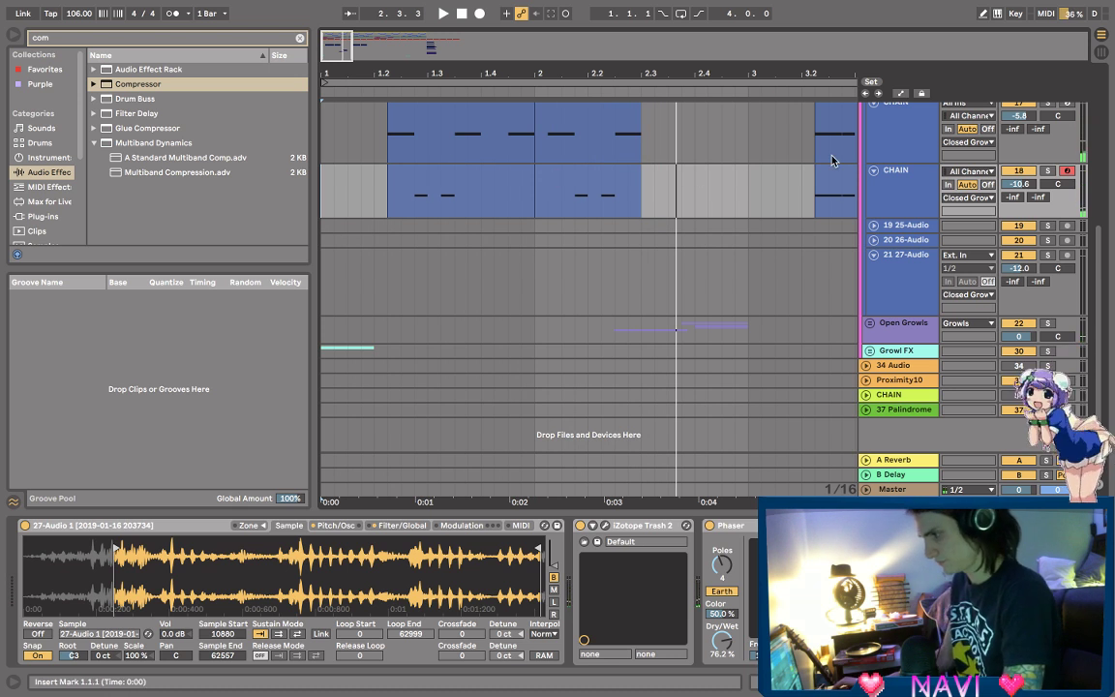
- Lower the second chain in CHAIN 18's Audio Effect Rack to -6.0 dB and audition the pattern
left_click(900, 136)
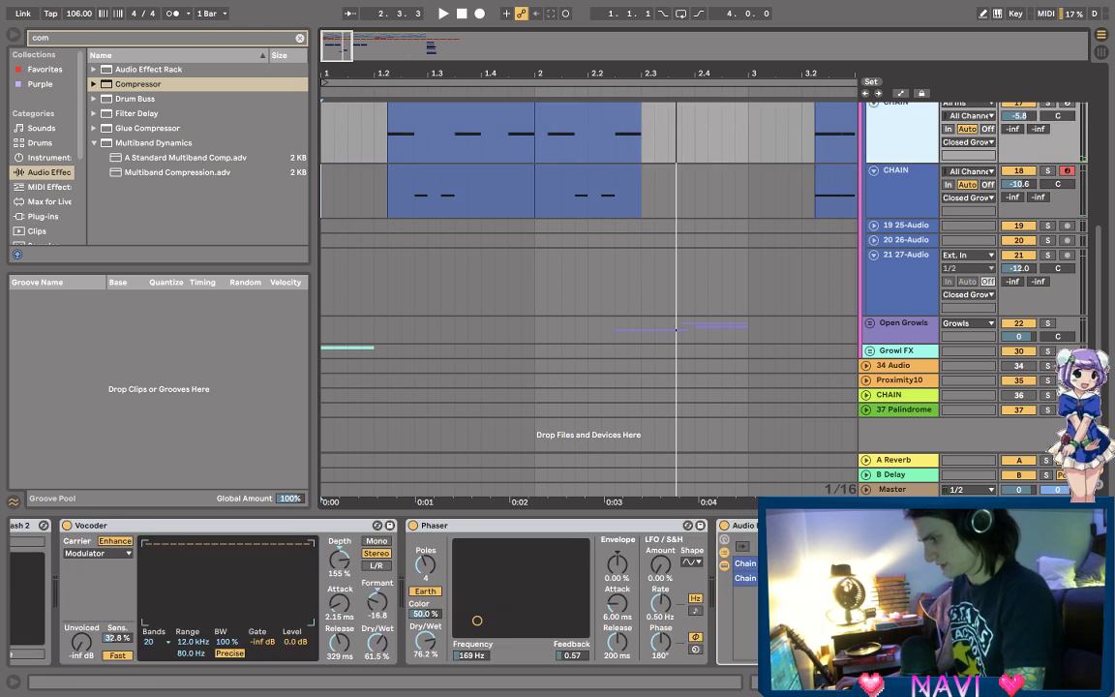
left_click(746, 578)
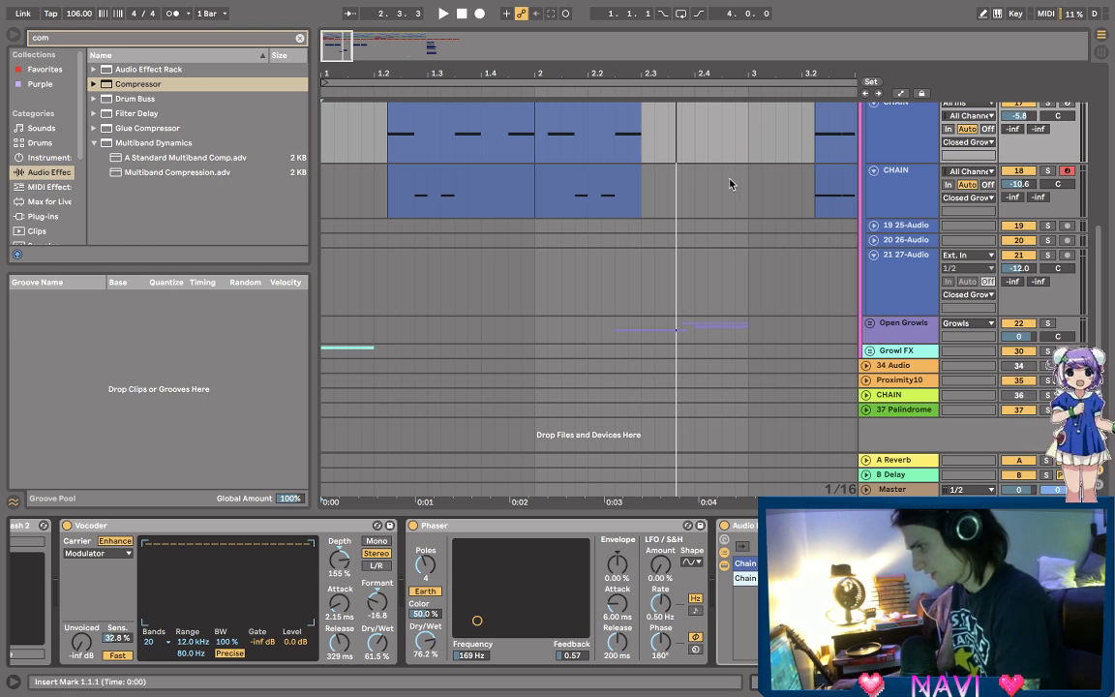
left_click(871, 207)
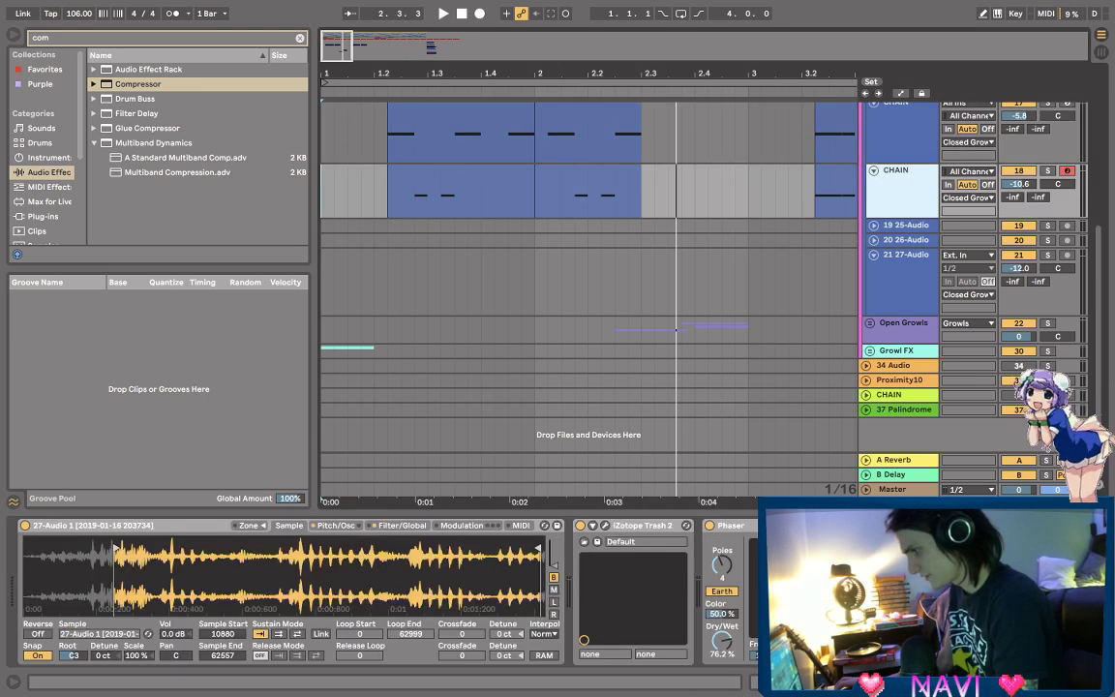
scroll(388, 591, "right", 5)
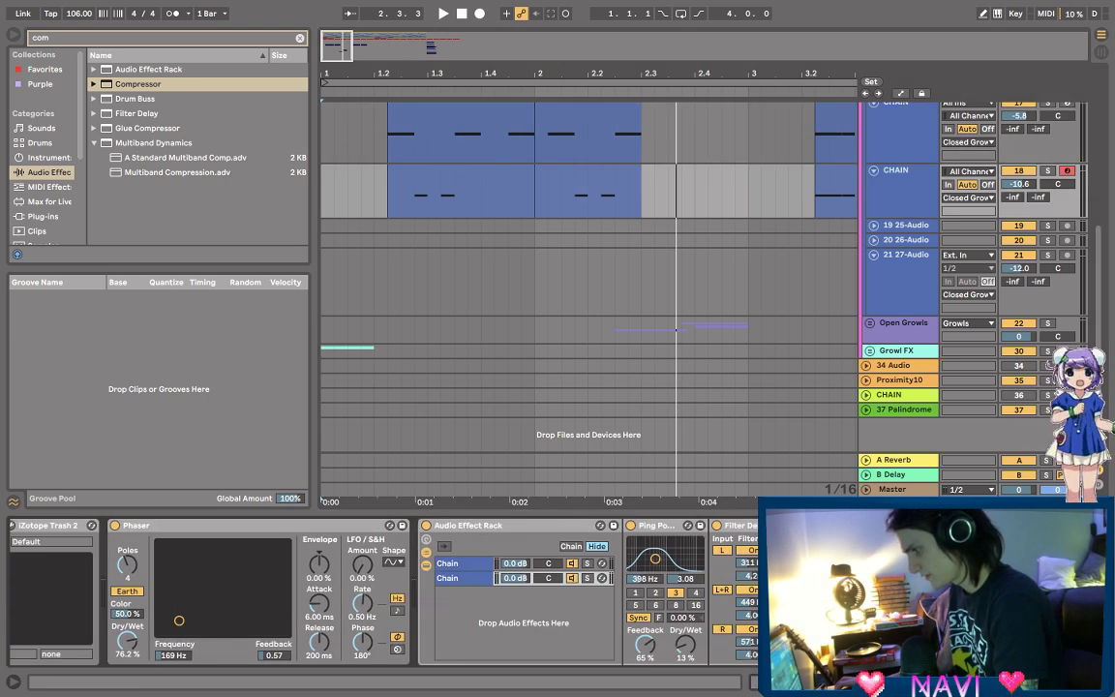
left_click(515, 581)
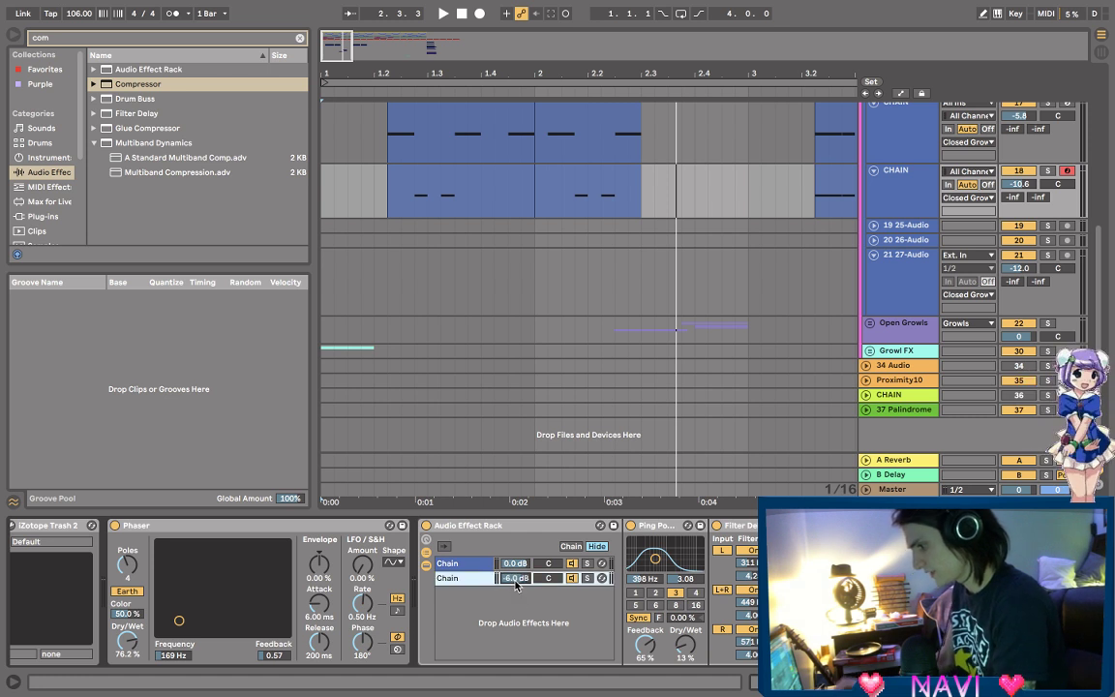
key("space")
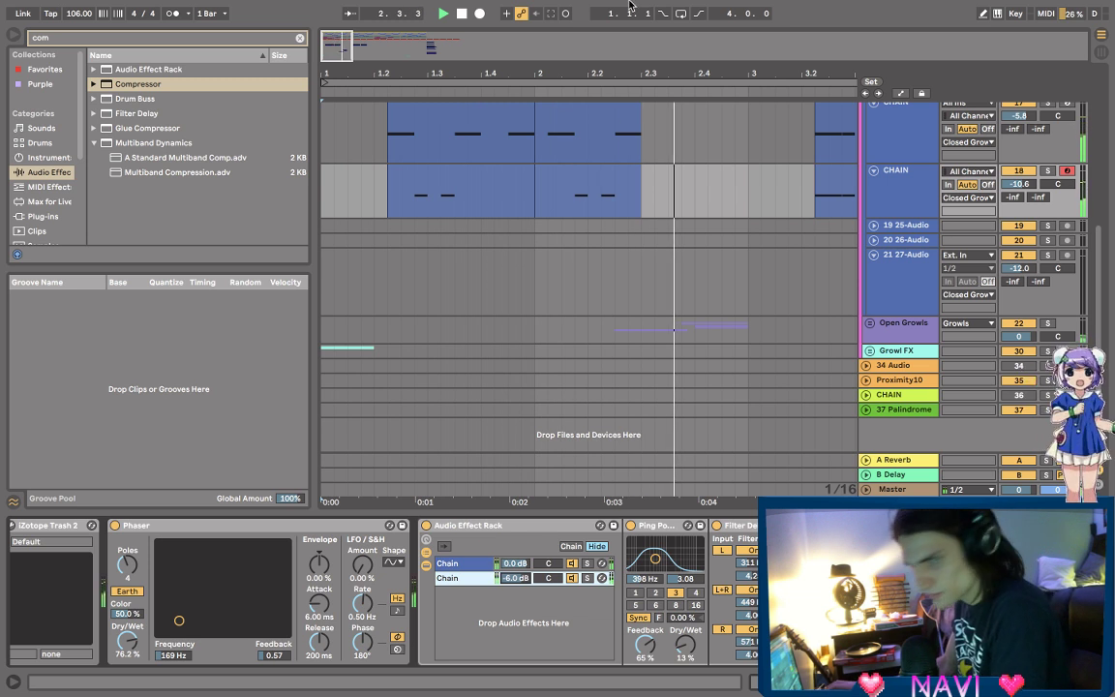
- Replace the CHAIN 17 and CHAIN 18 clips in bars 3 and 4 with a duplicate of bars 1 and 2
left_click_drag(556, 73, 555, 43)
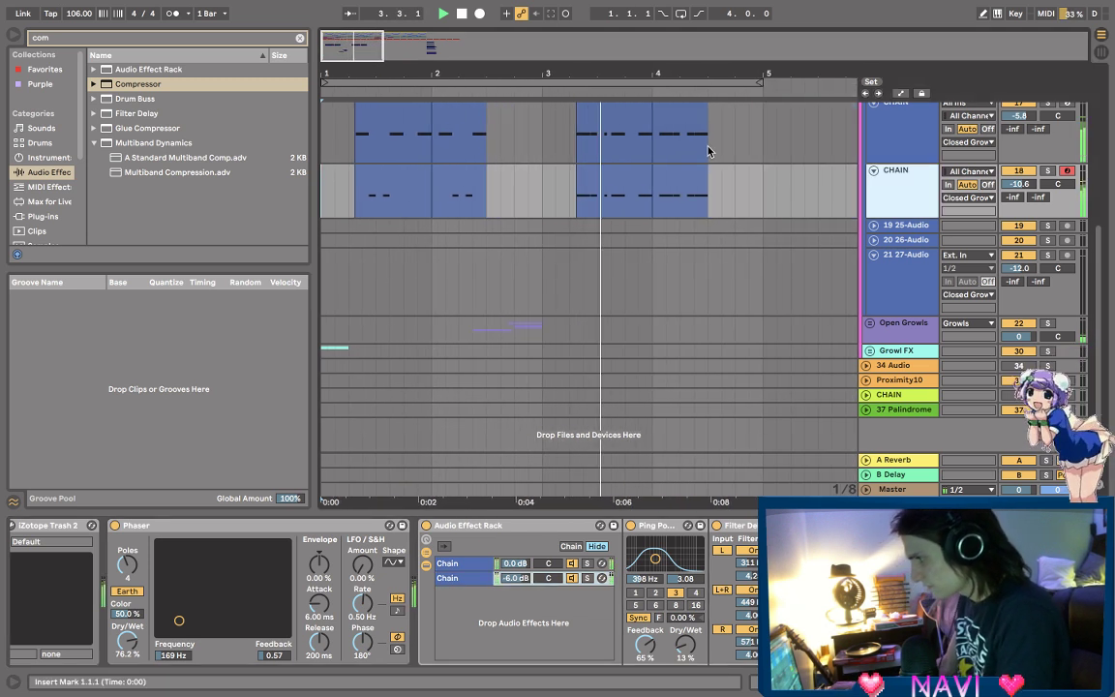
key("space")
left_click_drag(574, 179, 724, 182)
key("Delete")
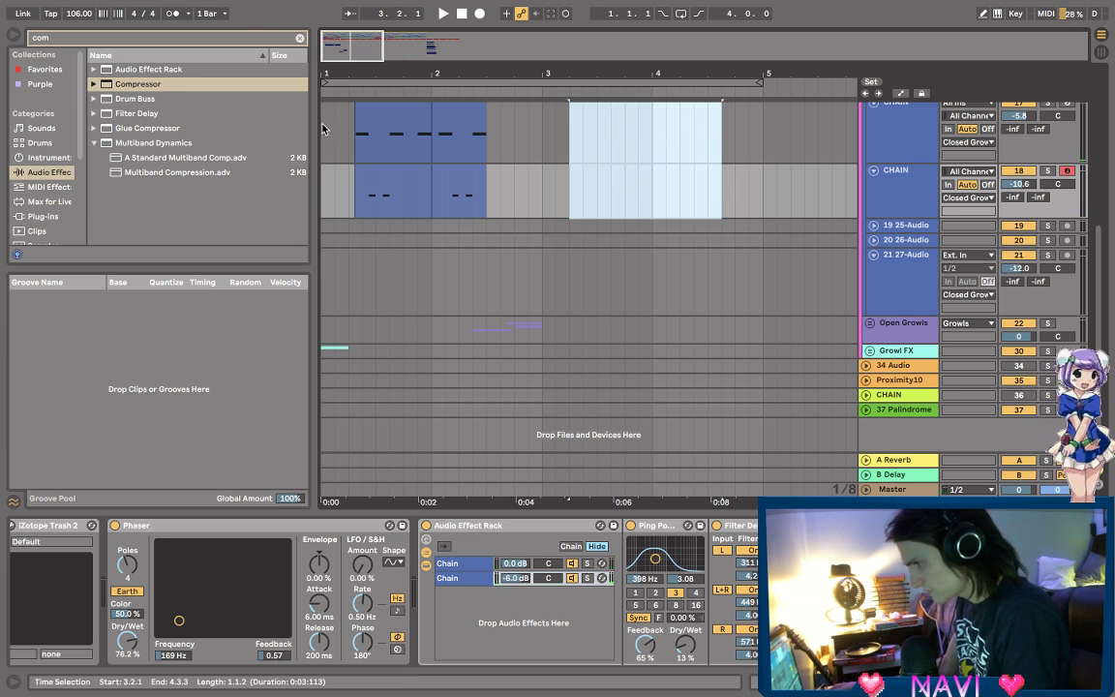
left_click_drag(322, 129, 544, 204)
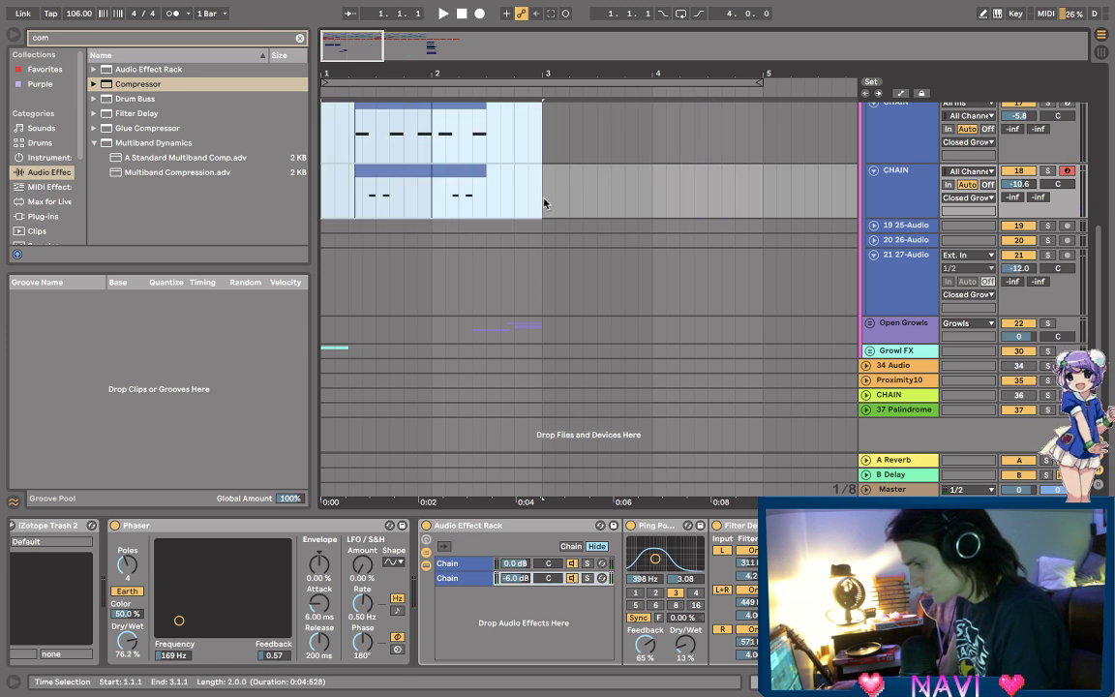
key("ctrl+d")
- Play the duplicated growl pattern from bar 3, and listen again from the start of the arrangement
left_click(541, 143)
key("space")
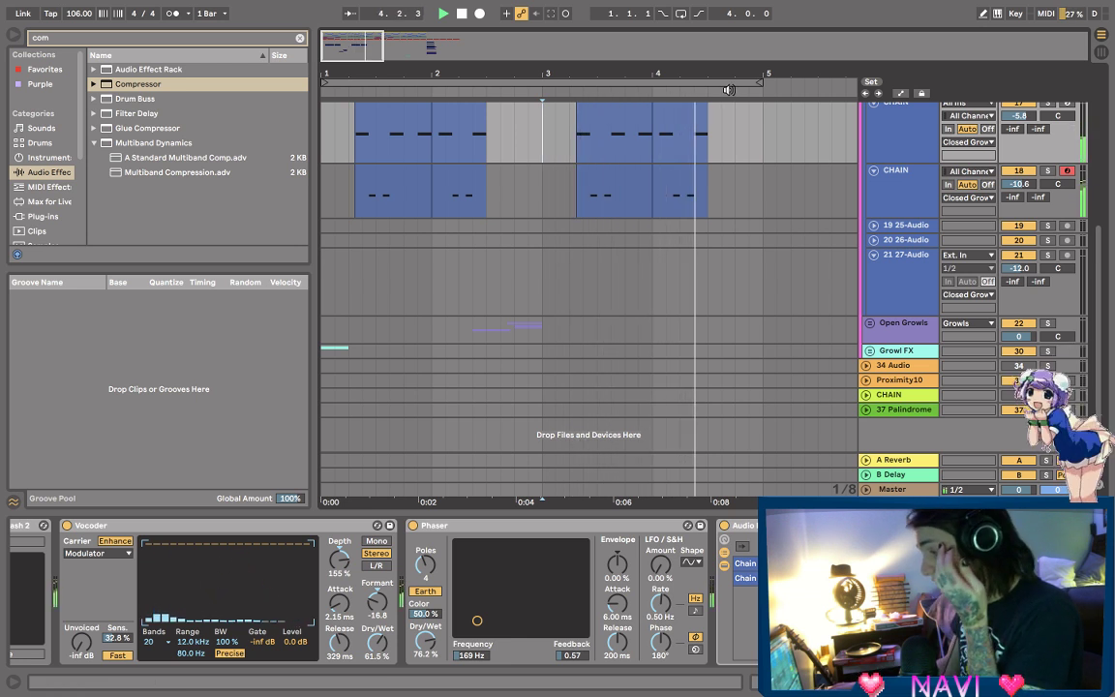
scroll(322, 141, "down", 3)
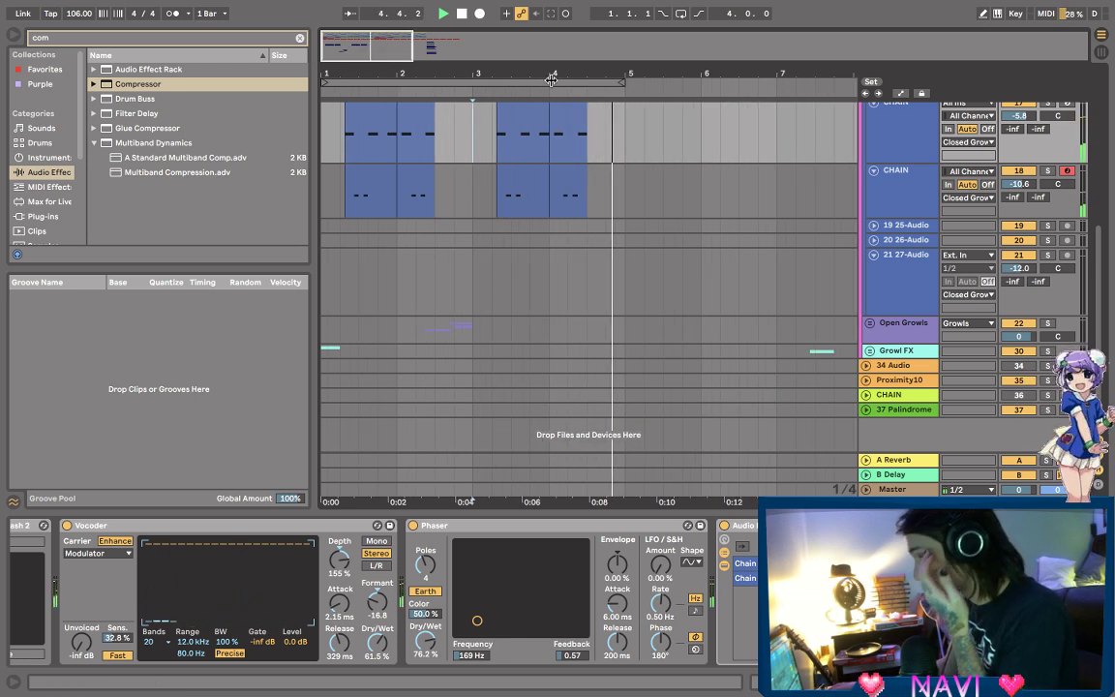
left_click(324, 142)
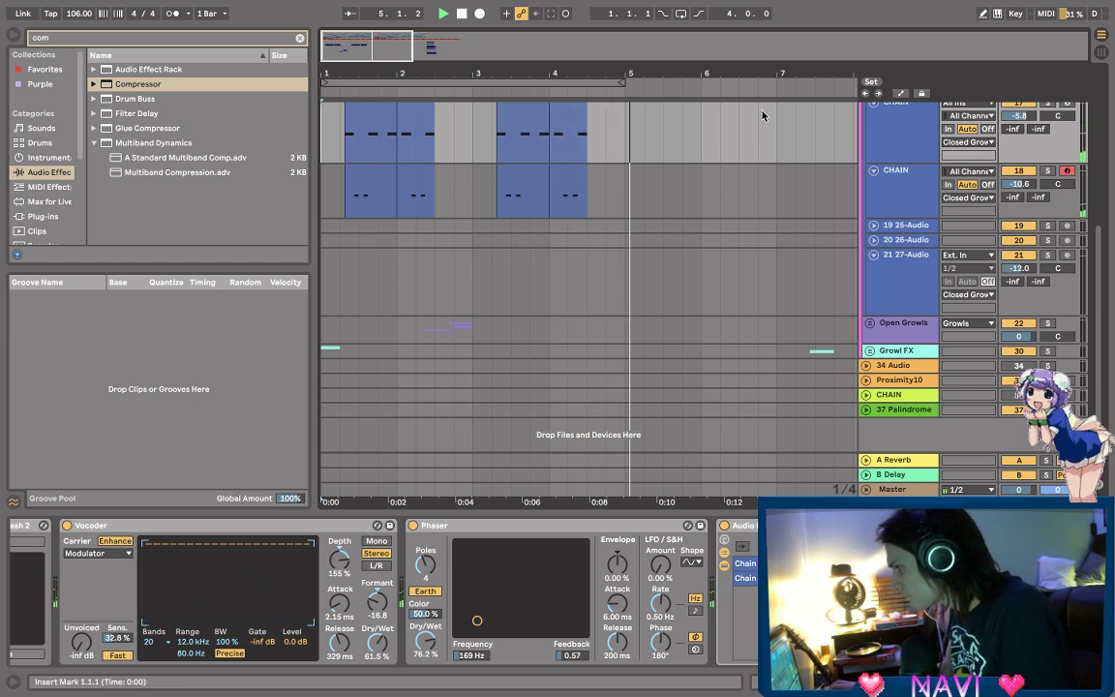
key("minus")
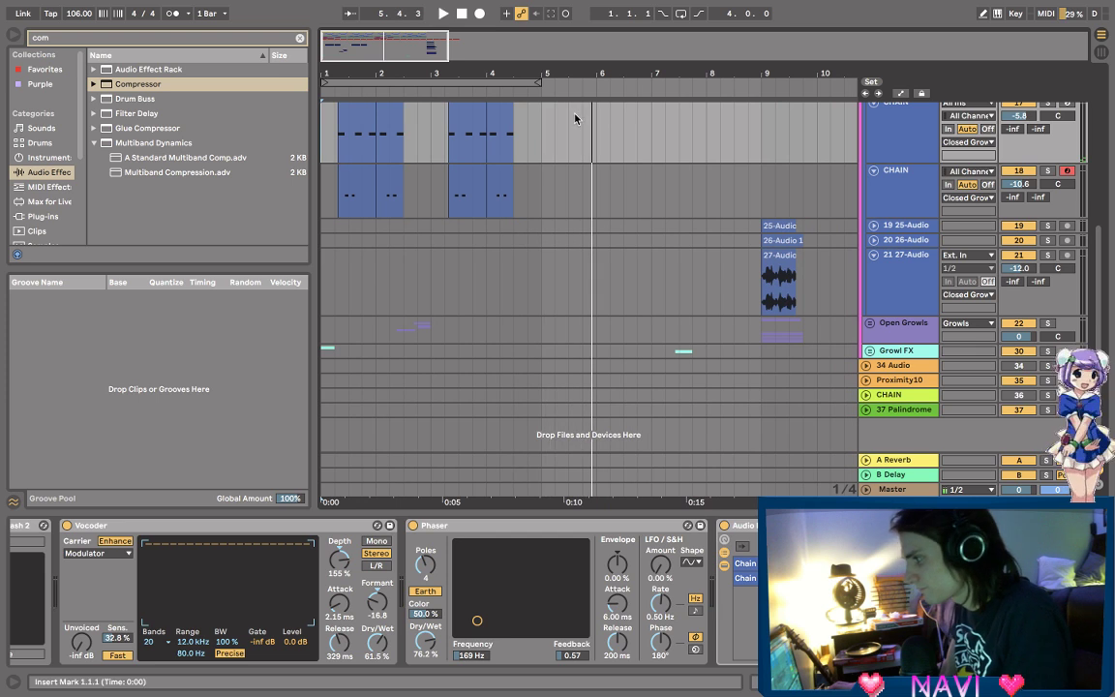
- Collapse the Growls group and play the whole arrangement from bar 1
scroll(574, 114, "up", 5)
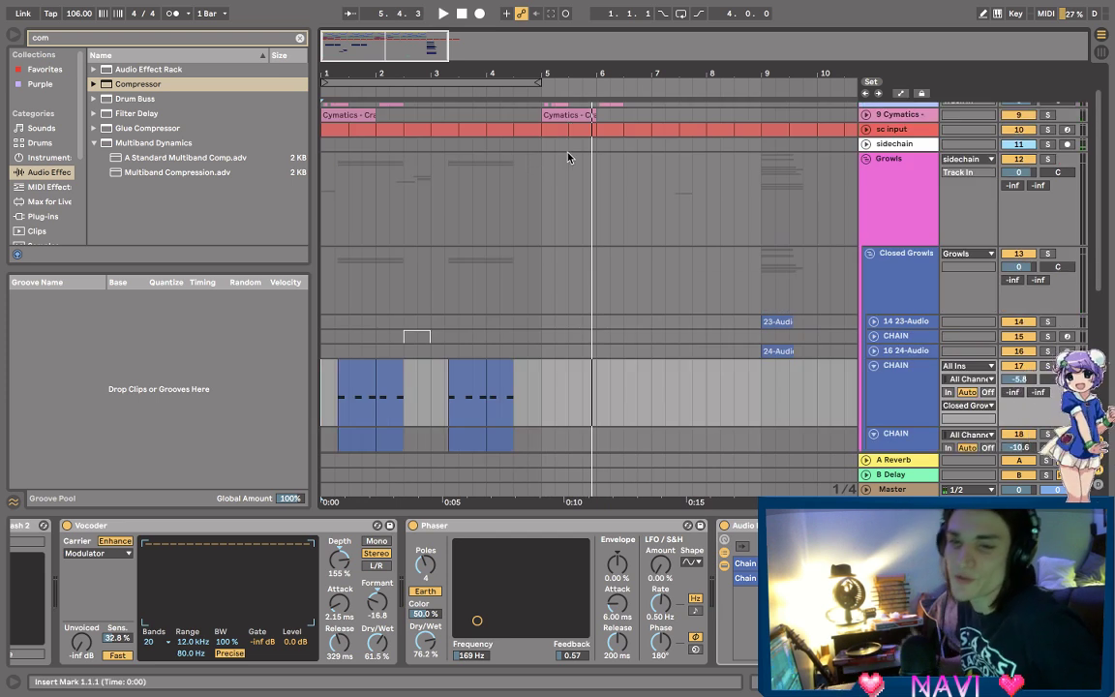
scroll(568, 157, "up", 1)
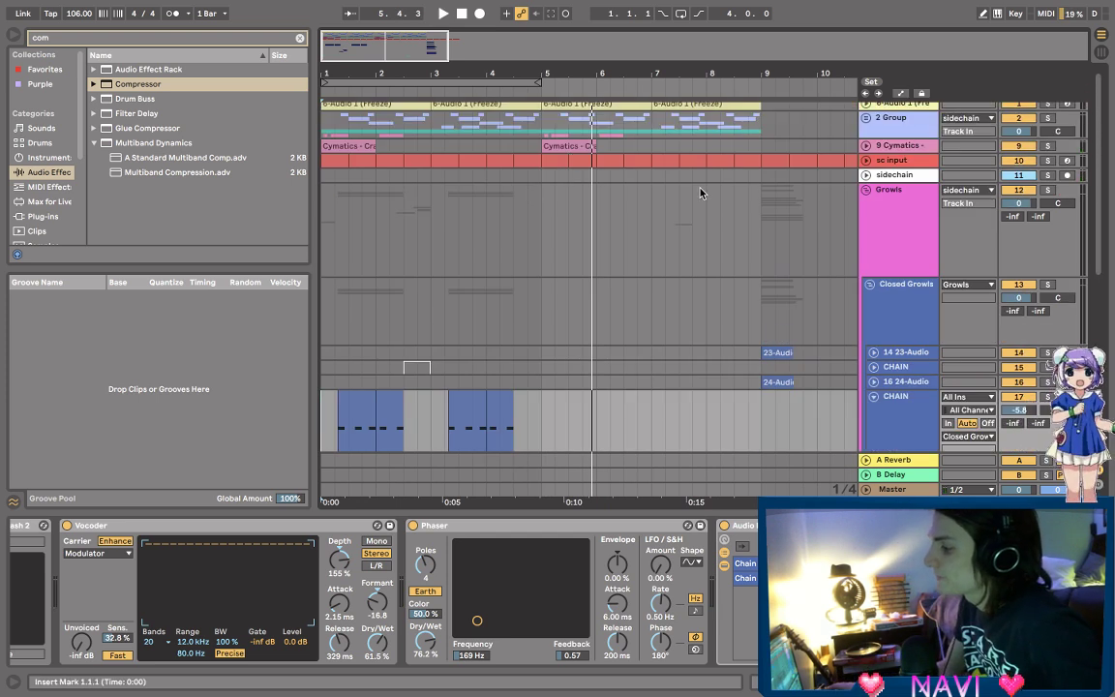
left_click(864, 191)
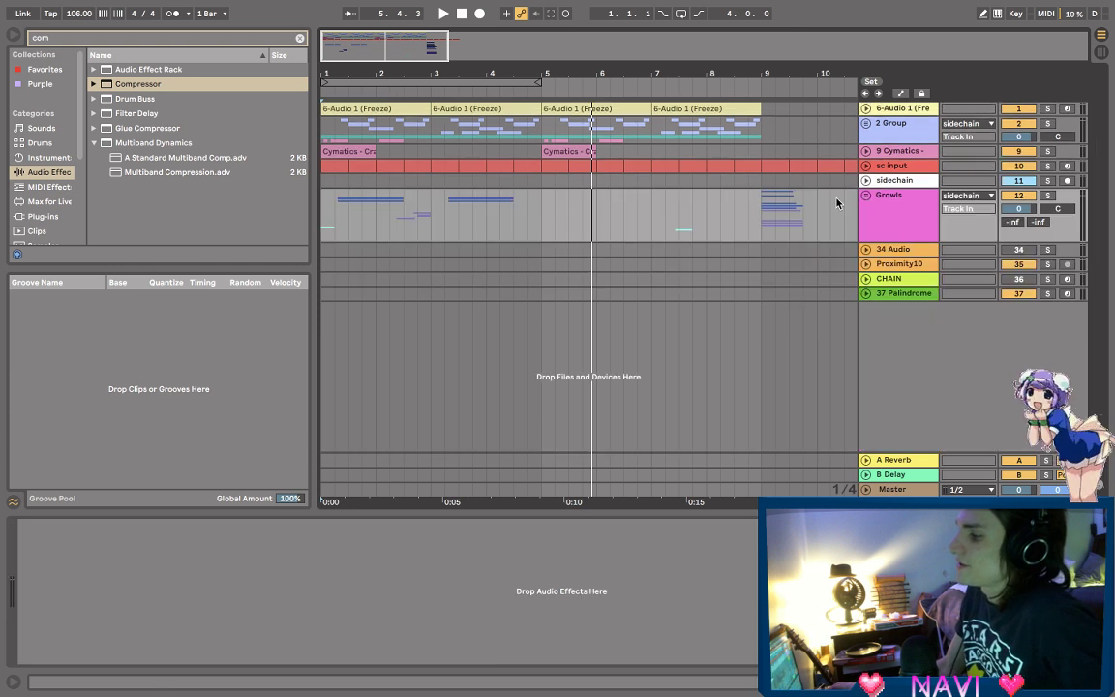
left_click(332, 197)
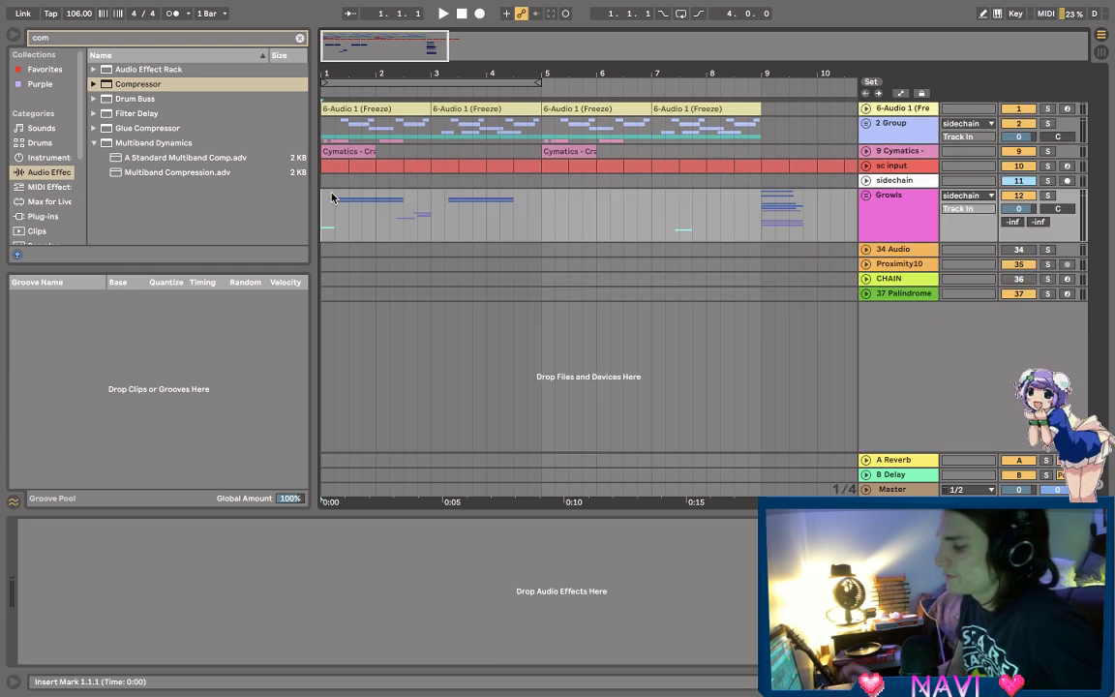
key("space")
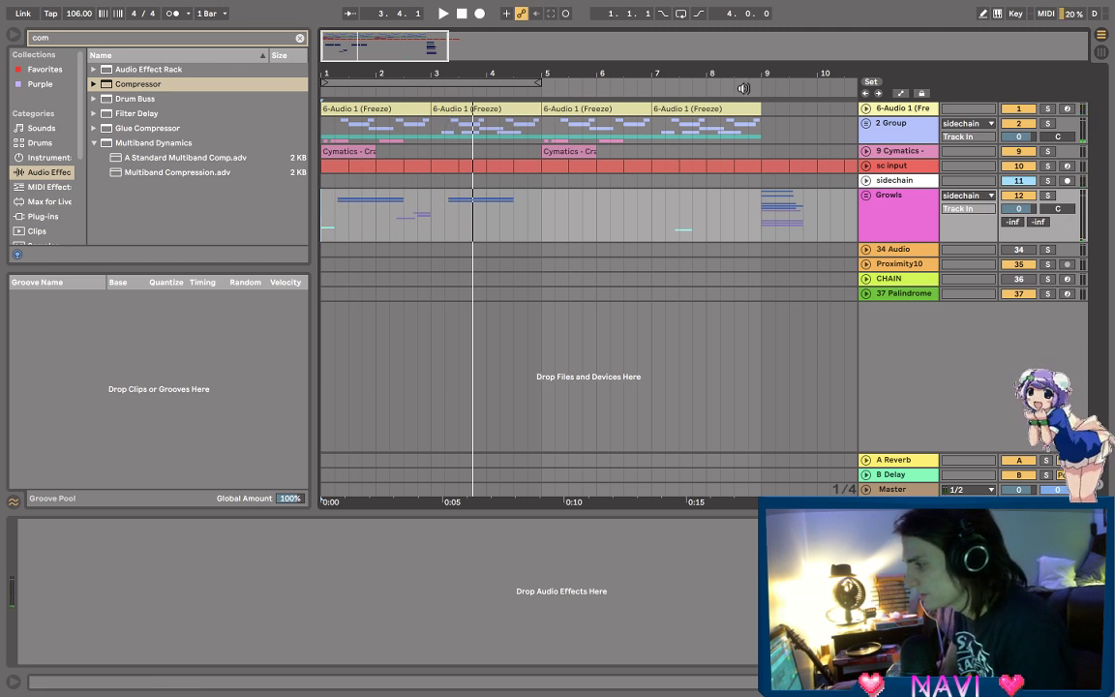
- Expand the Growls group again and fold the CHAIN 17 and CHAIN 18 tracks during playback
left_click(868, 196)
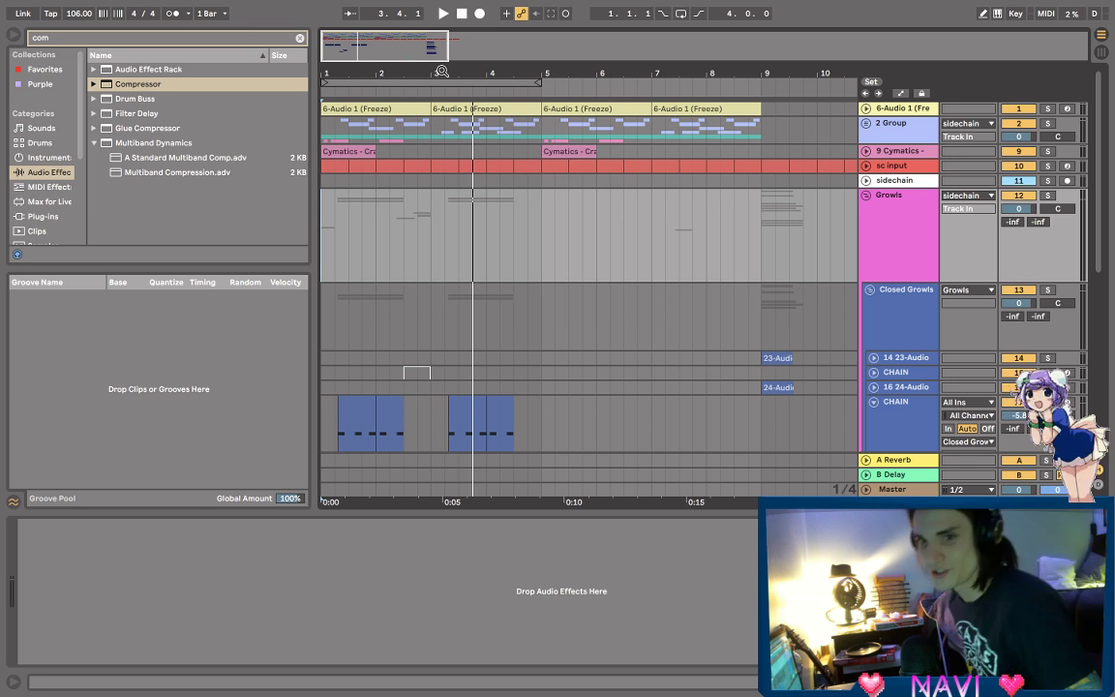
key("space")
scroll(416, 193, "down", 6)
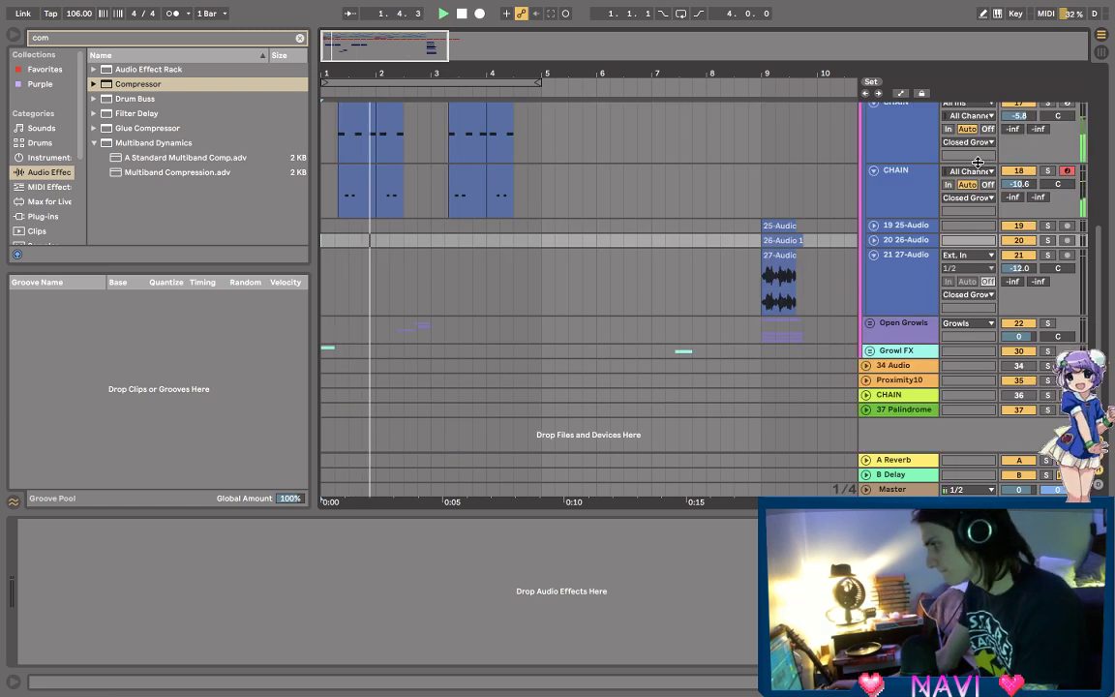
scroll(833, 164, "up", 2)
left_click(873, 164)
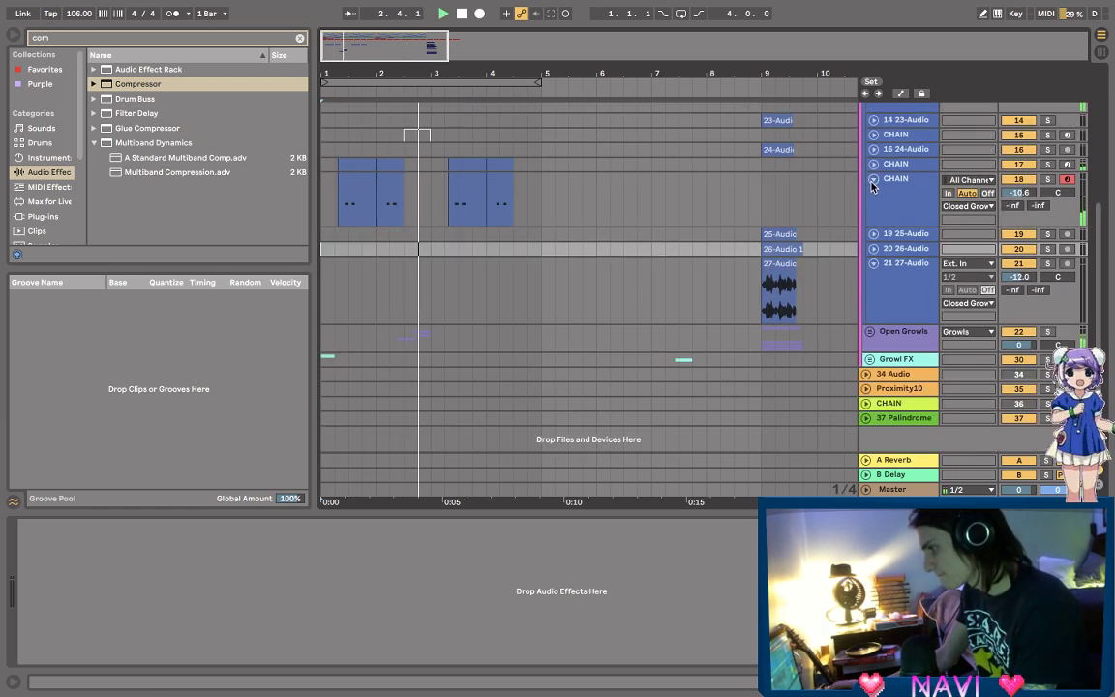
left_click(873, 178)
- Stop playback, expand the Open Growls group, and place the insert marker on track 23 29-Audio at 2.3.1
left_click_drag(414, 80, 427, 262)
left_click(421, 254)
key("space")
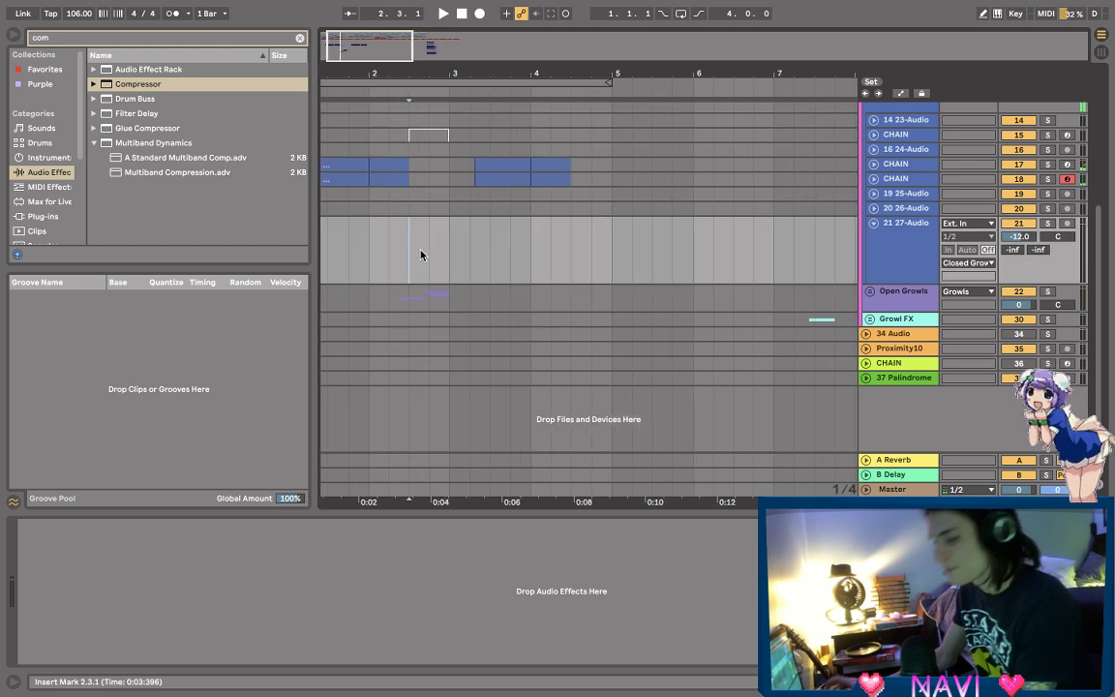
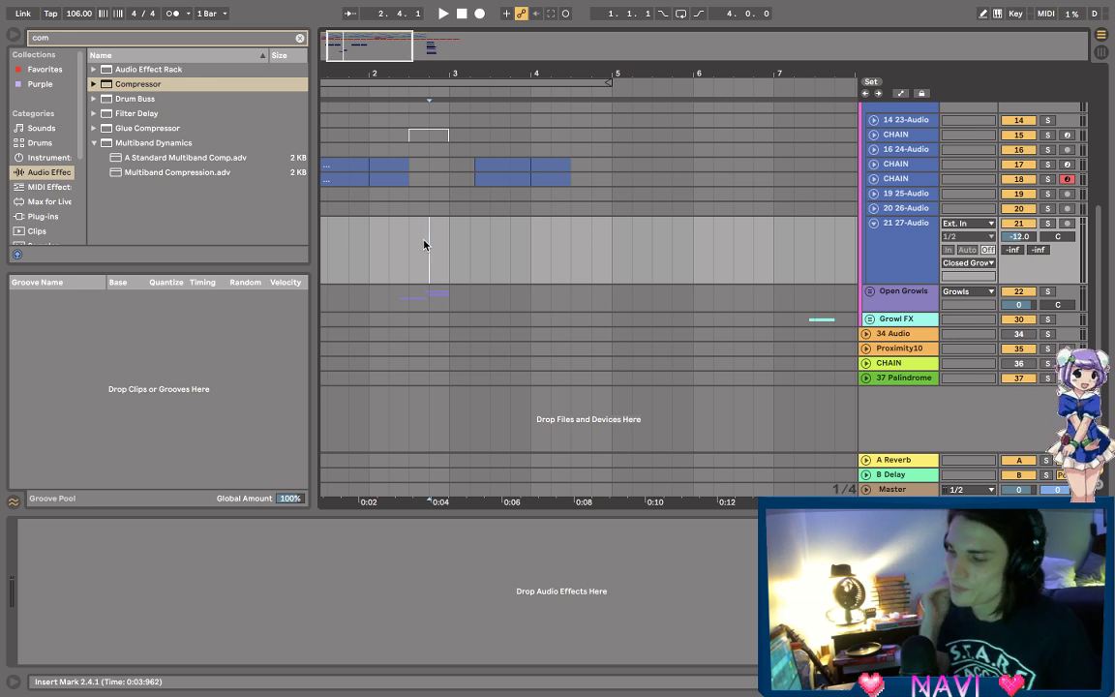
left_click(413, 249)
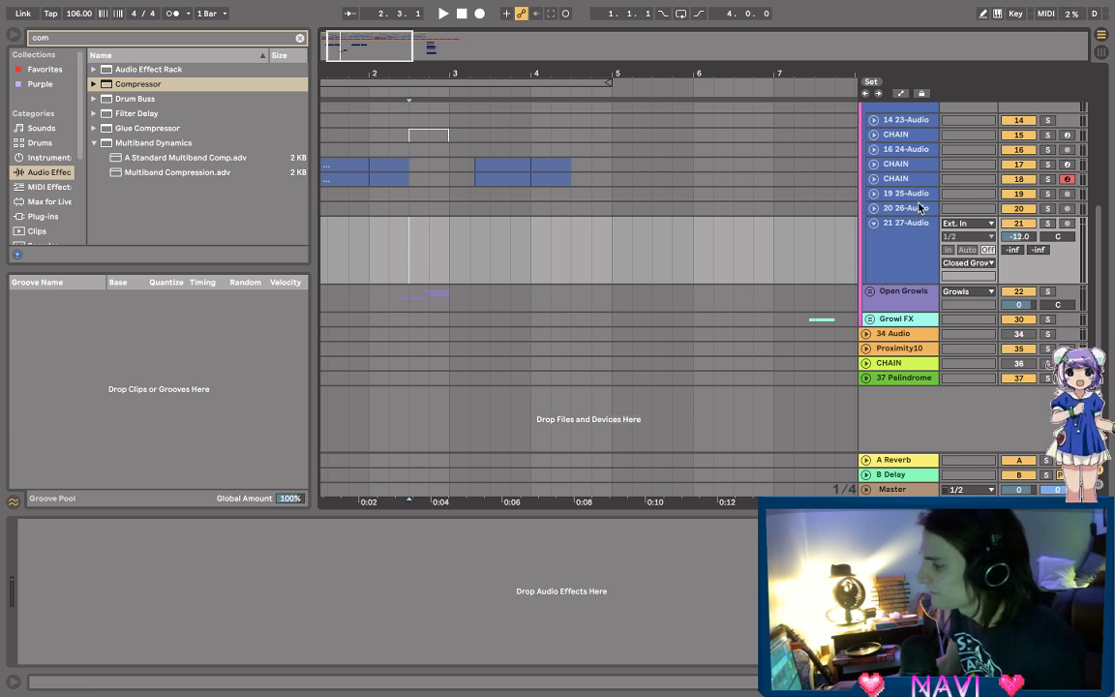
left_click(870, 290)
scroll(472, 378, "down", 1)
scroll(473, 377, "down", 3)
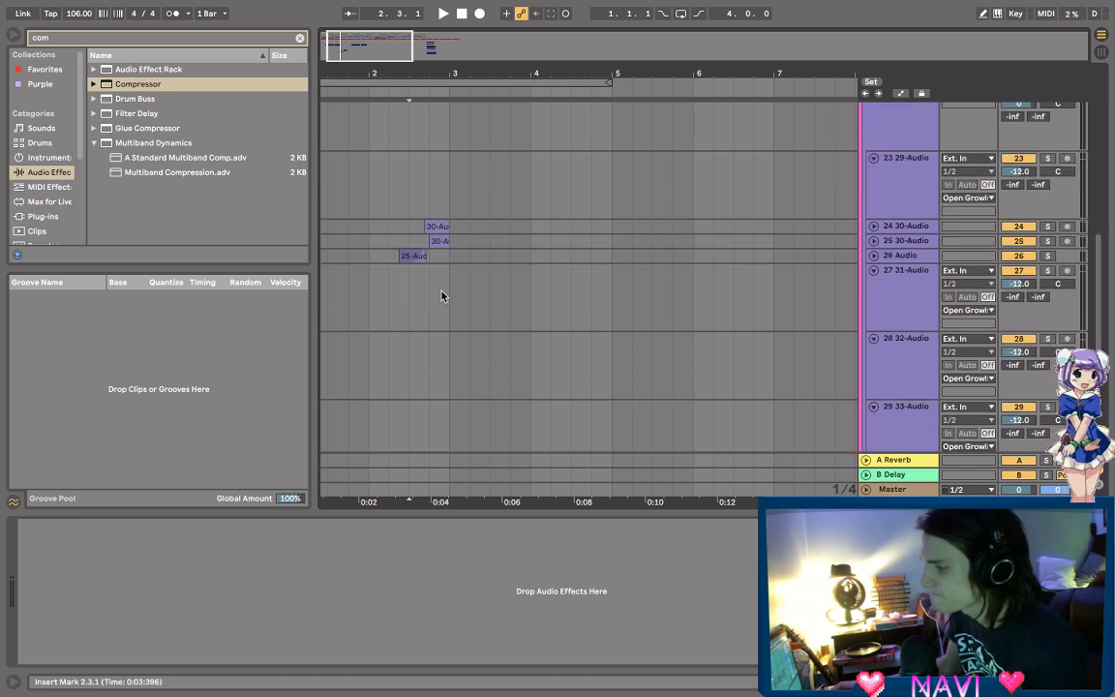
left_click(402, 212)
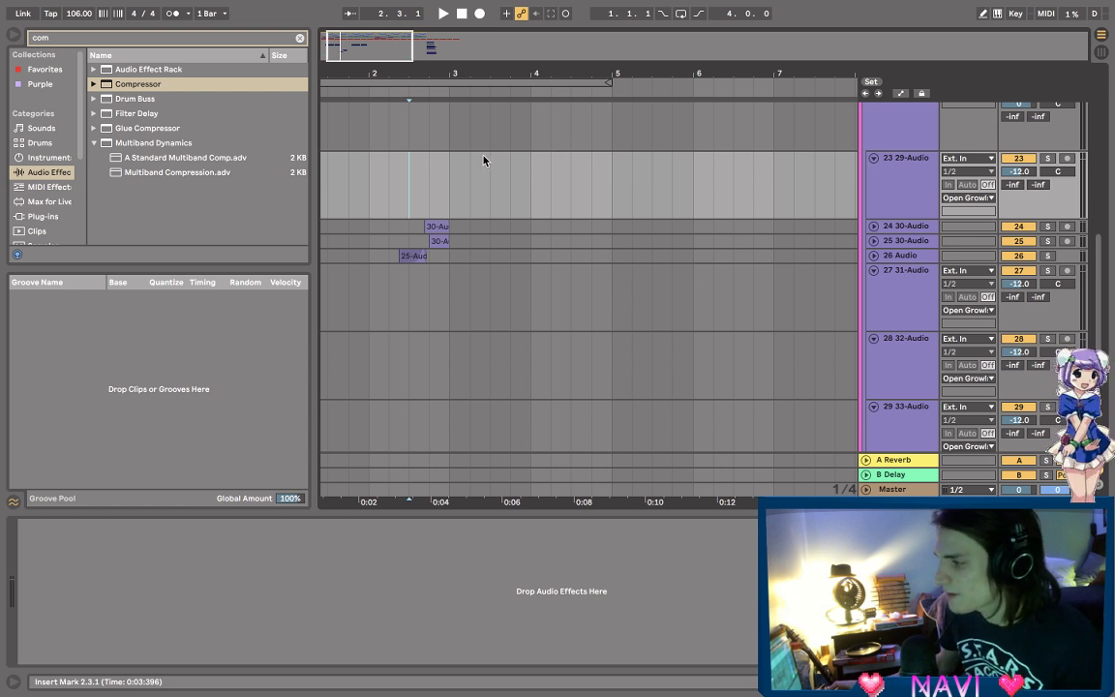
- Place the insert marker on track 23 29-Audio at 2.3.1 and play the open growls from there
scroll(445, 184, "up", 1)
left_click(375, 213)
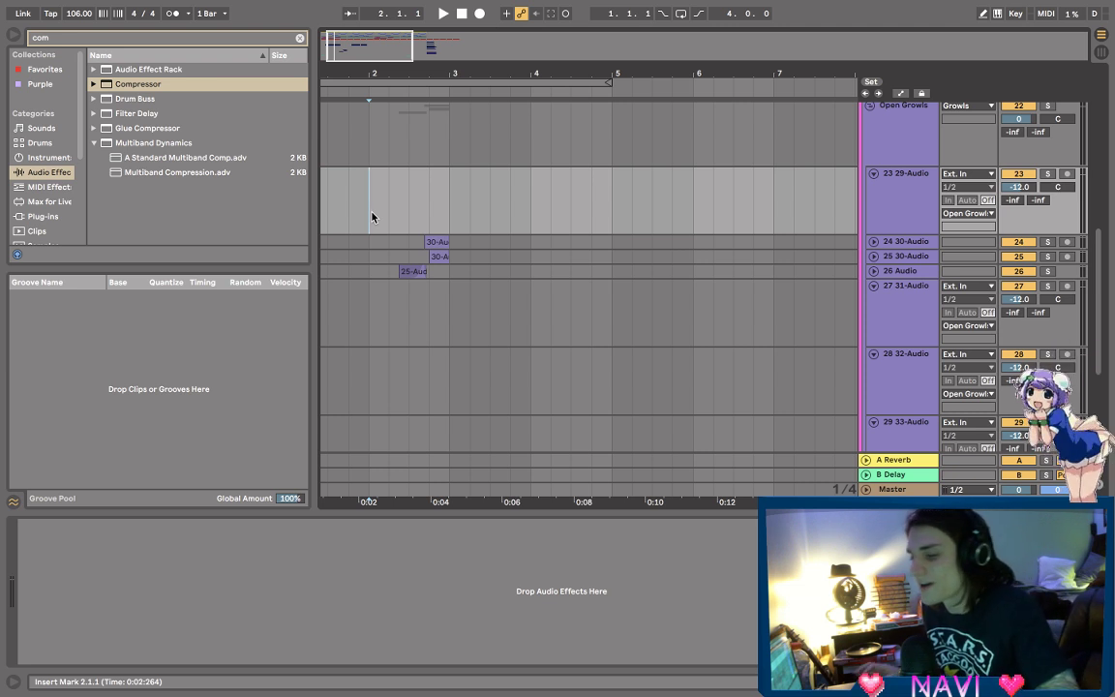
left_click(400, 211)
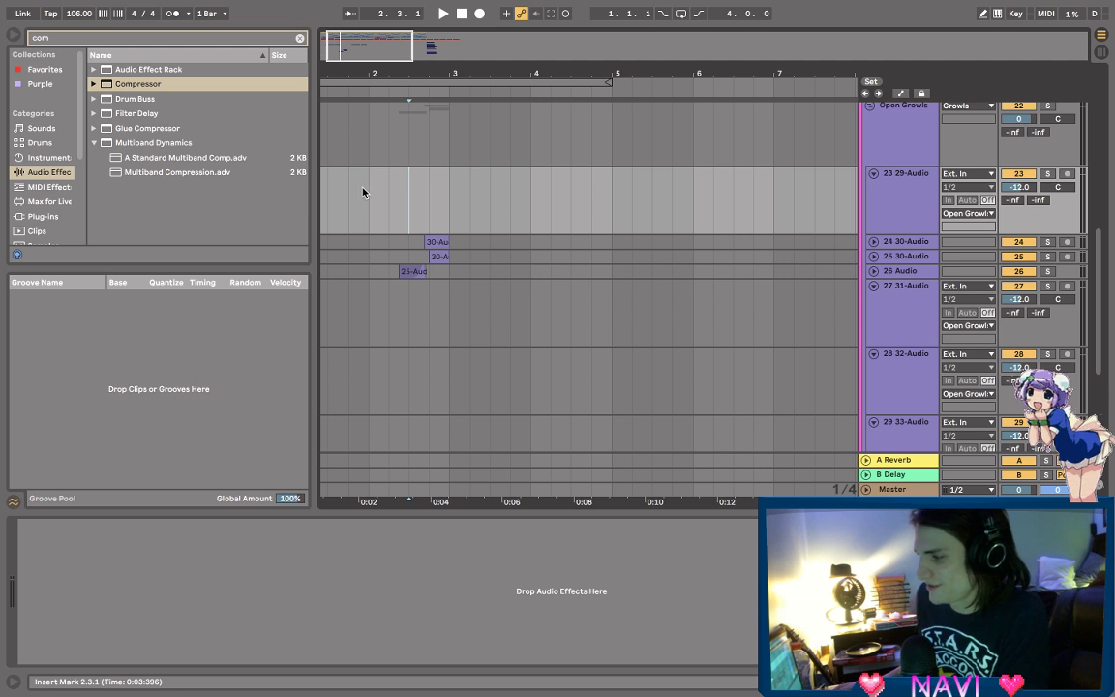
key("space")
key("space")
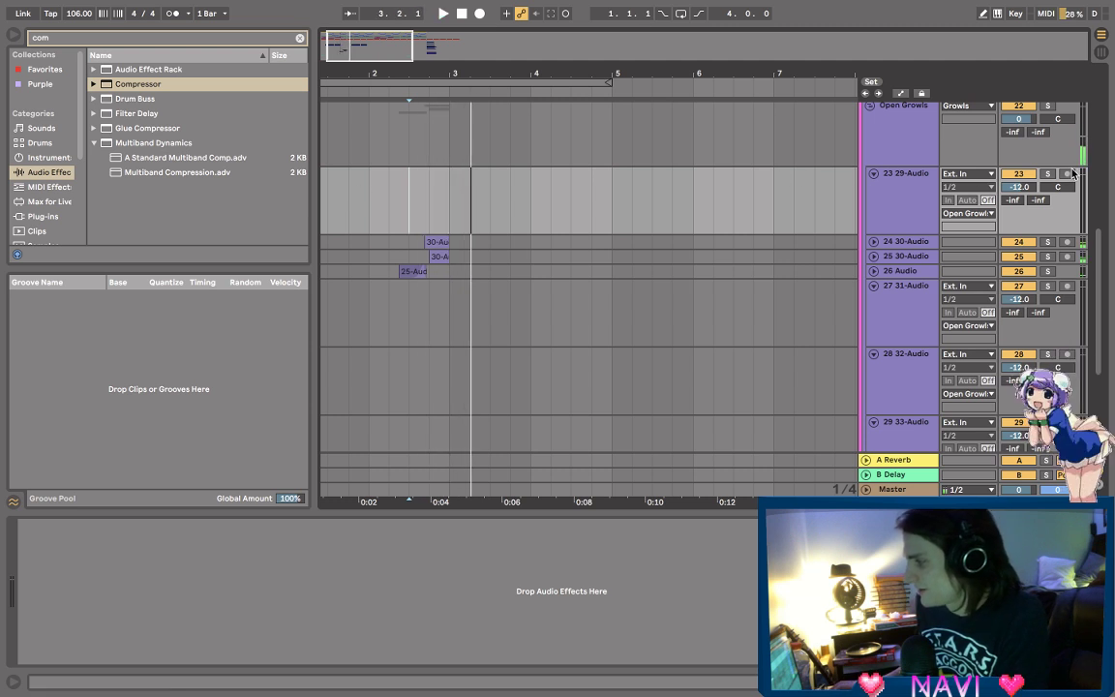
- Solo track 24 30-Audio and, during playback, set its OTT amount to 69 % and time to 398 %
left_click(1047, 241)
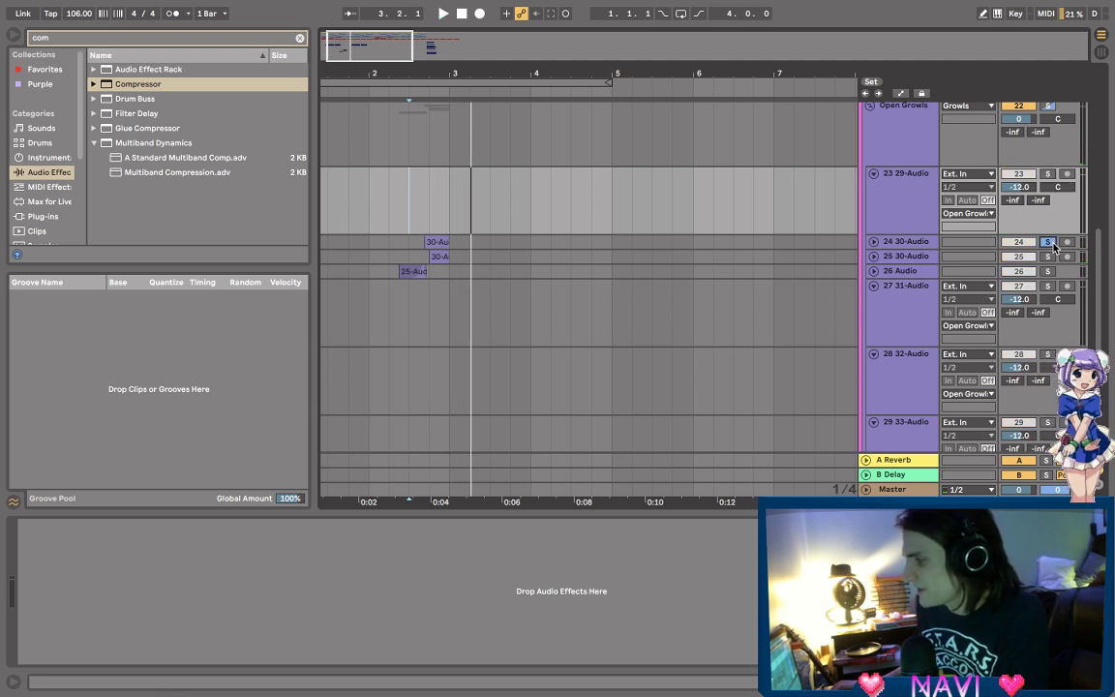
key("Down")
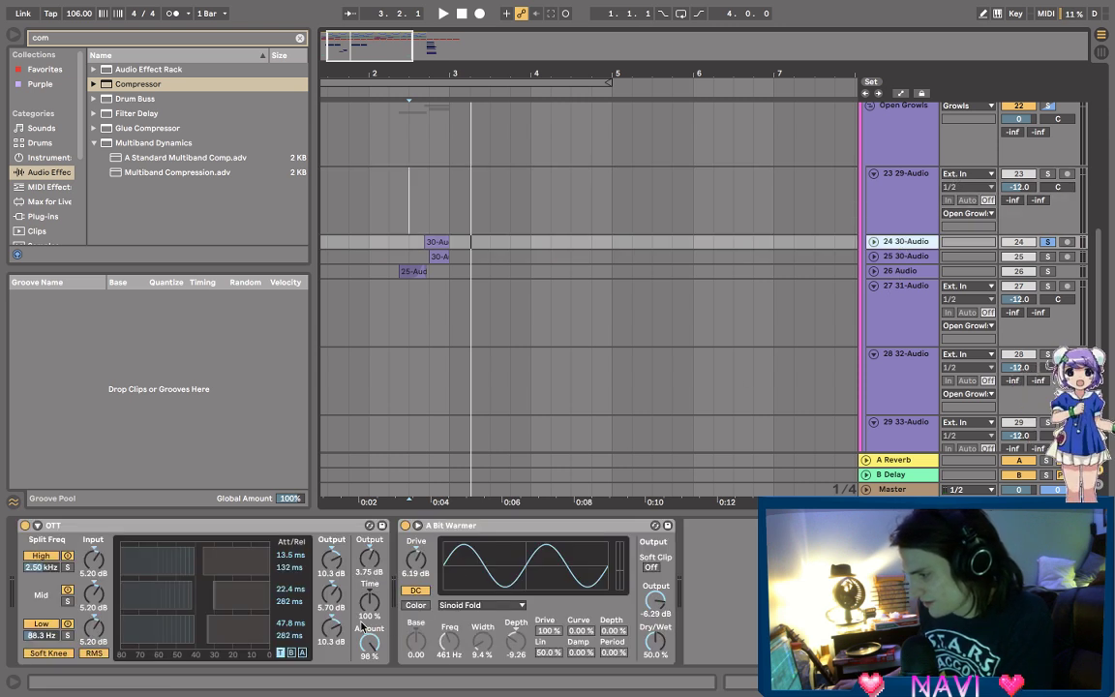
key("space")
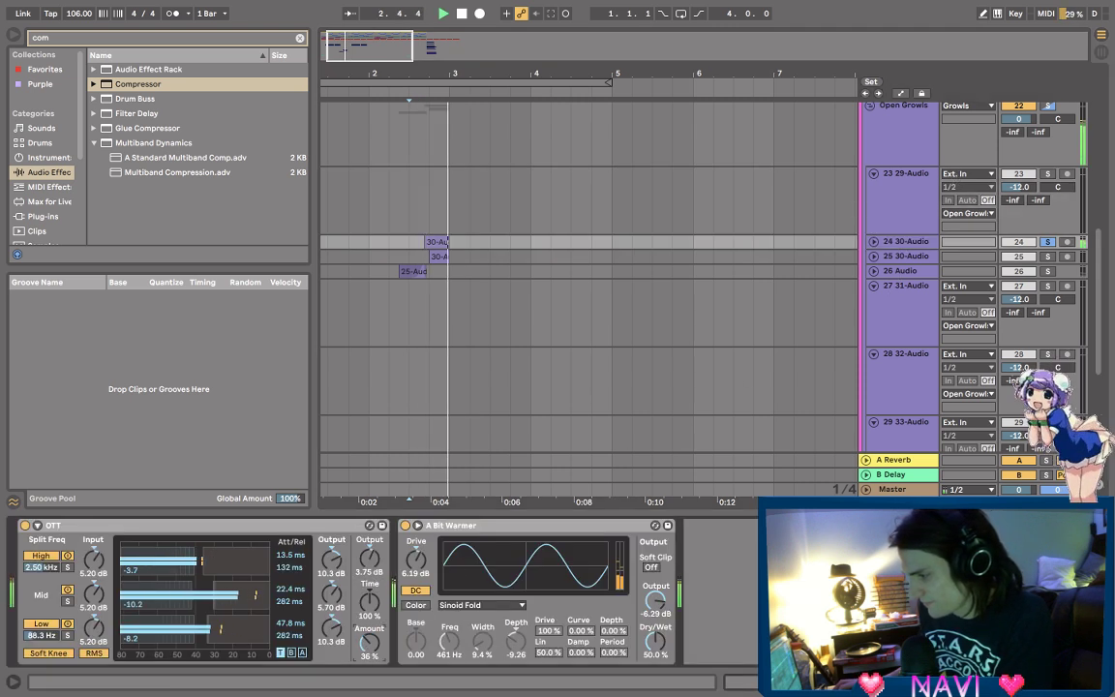
left_click_drag(366, 646, 366, 672)
left_click_drag(370, 602, 371, 630)
key("space")
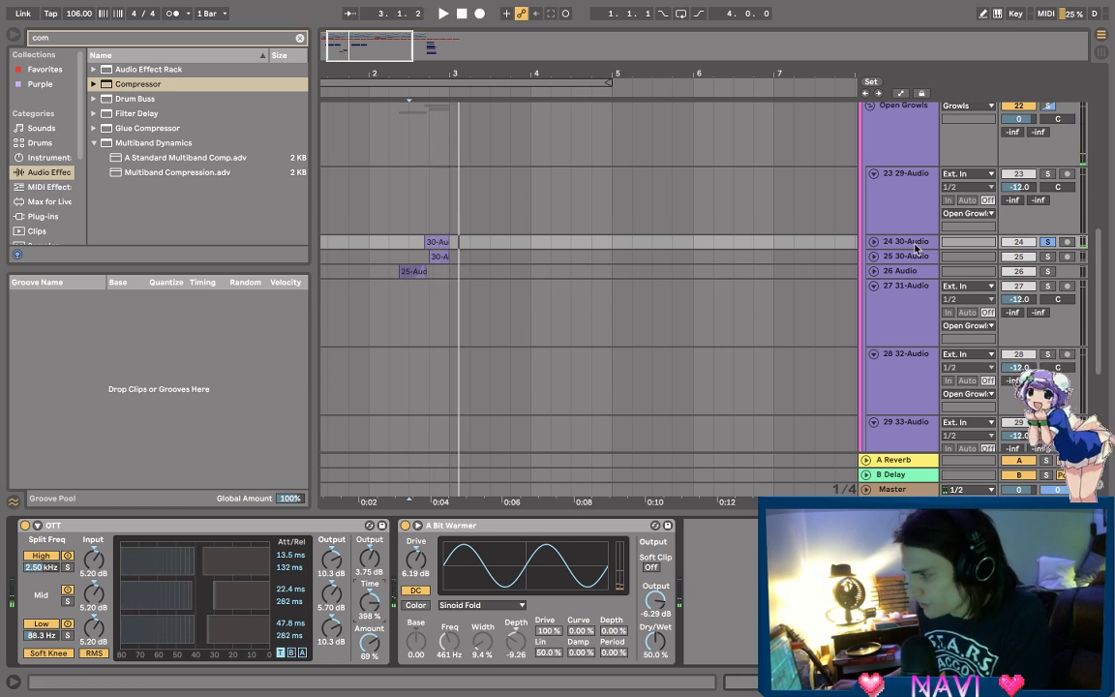
- Unsolo track 24 30-Audio, play the growls together, and stop with the insert marker at 2.1.1
key("space")
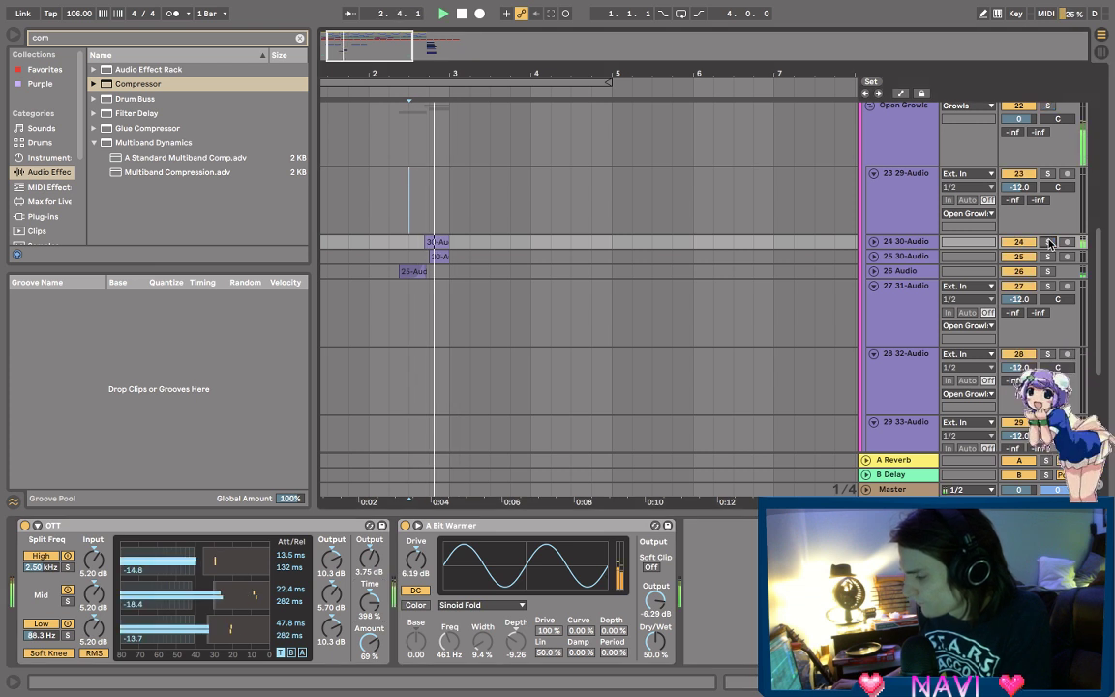
left_click(378, 252)
key("space")
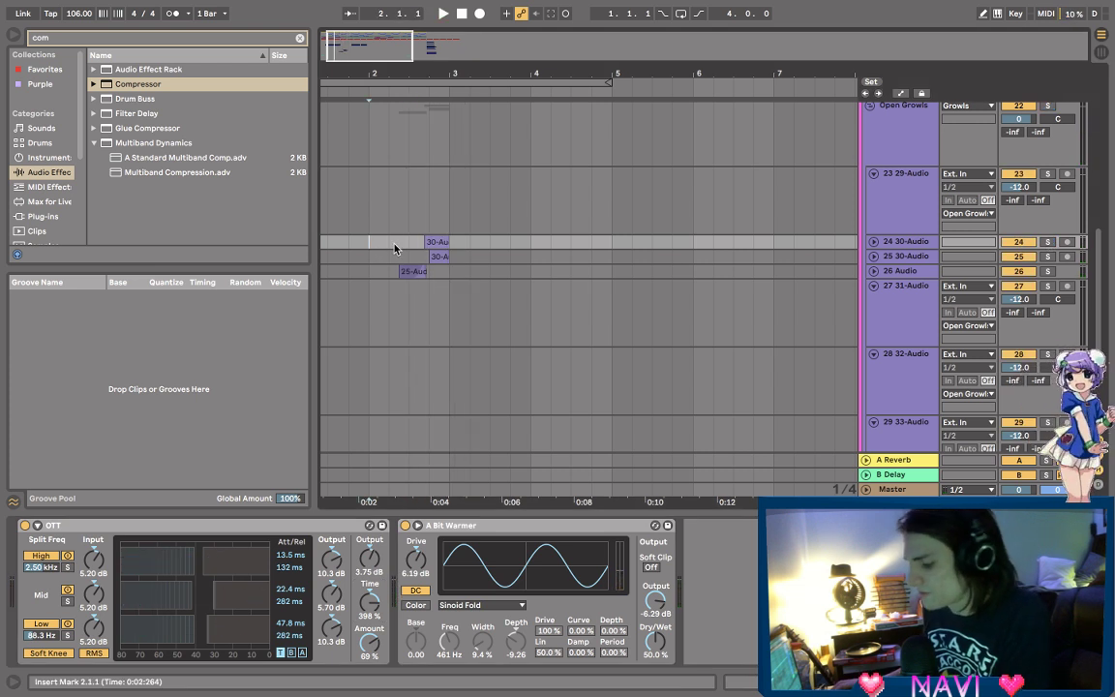
- Examine the open growl clips before bar 3 on track 24 30-Audio, listening from 2.3.4 and 2.3.2
key("minus")
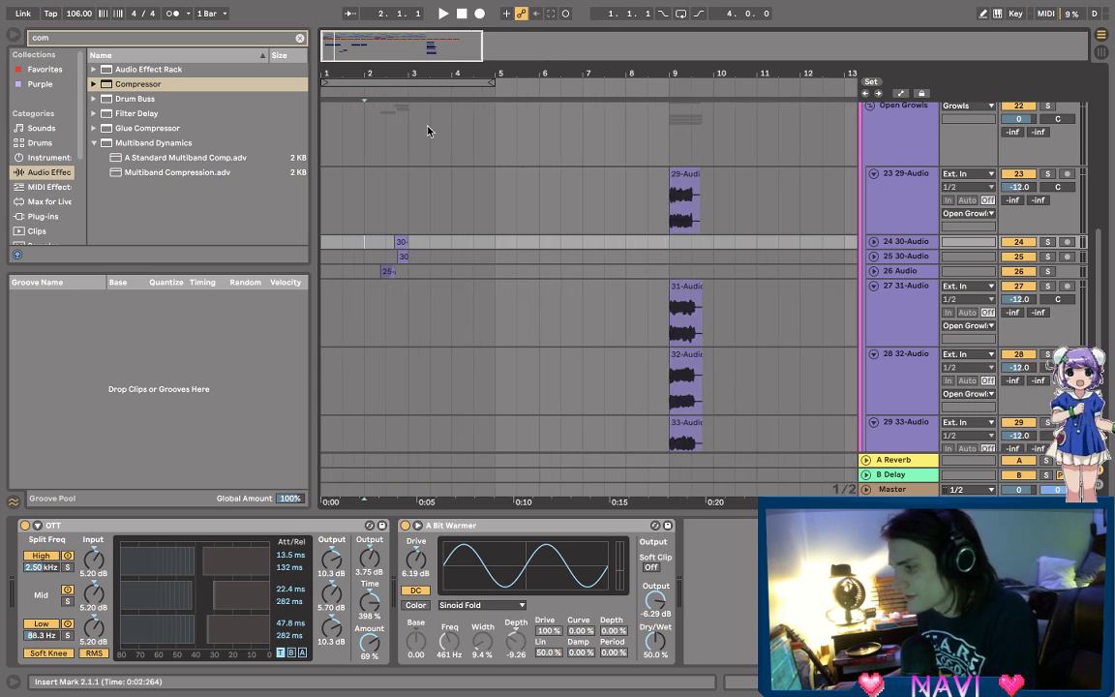
left_click(330, 243)
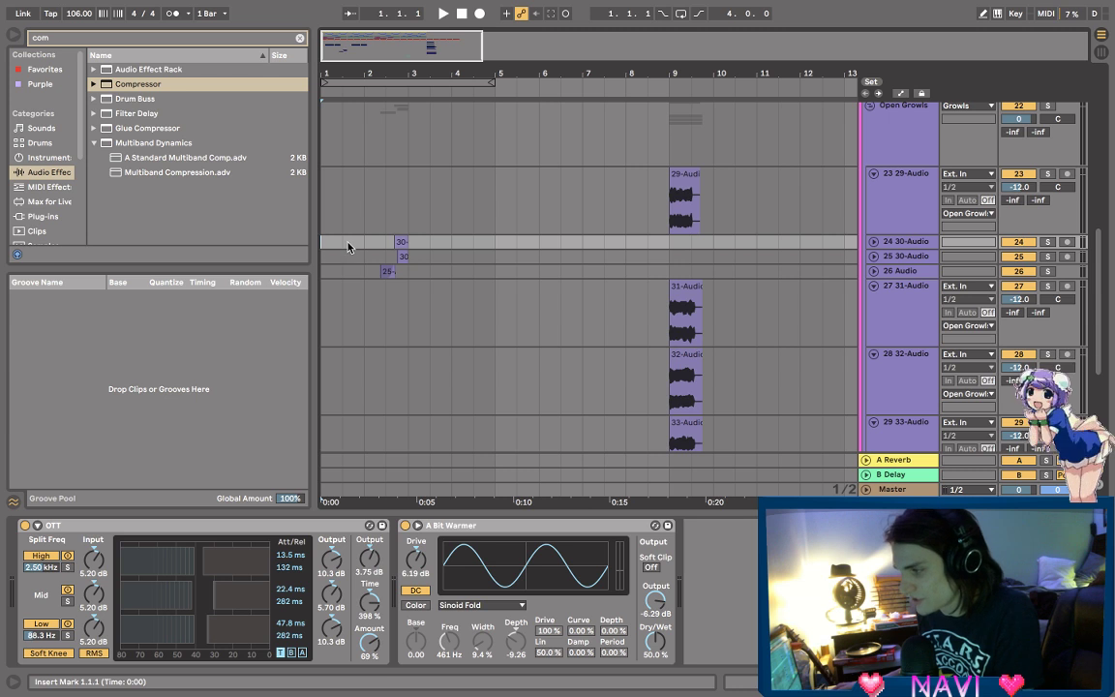
left_click(392, 240)
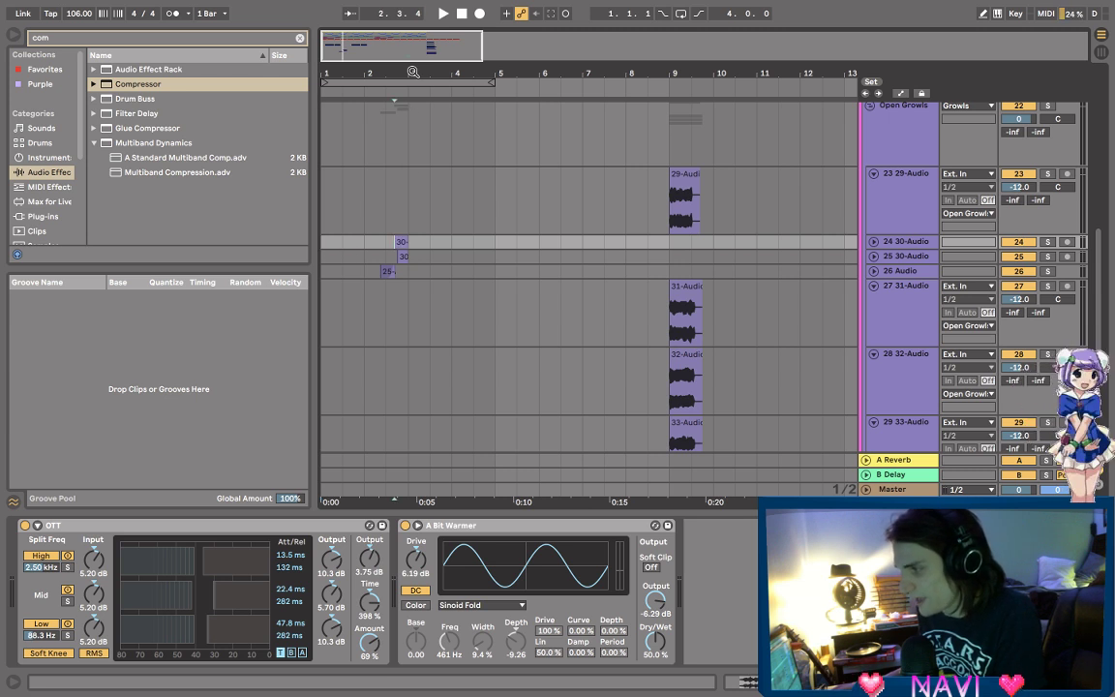
key("plus")
key("plus")
key("plus")
key("plus")
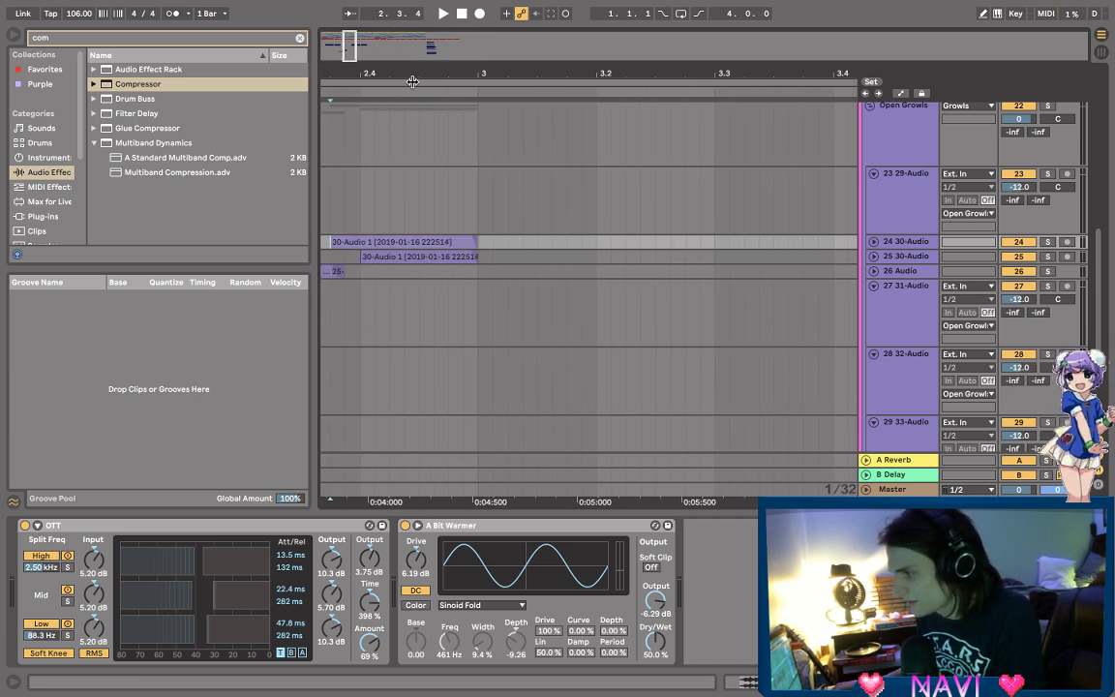
key("minus")
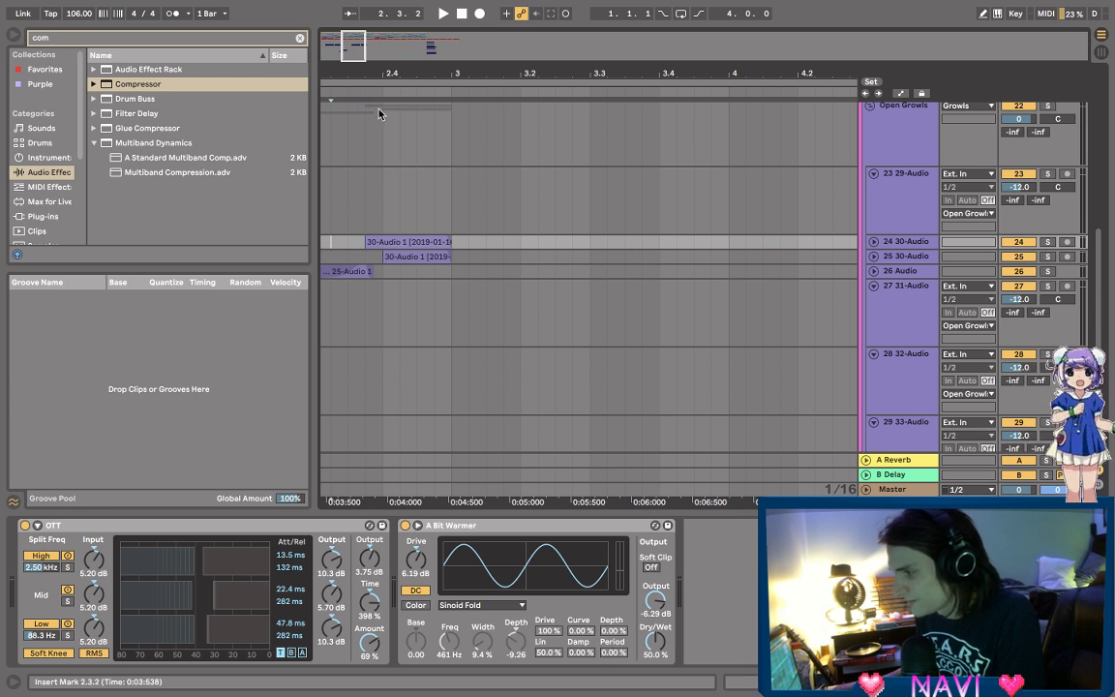
left_click_drag(344, 76, 387, 75)
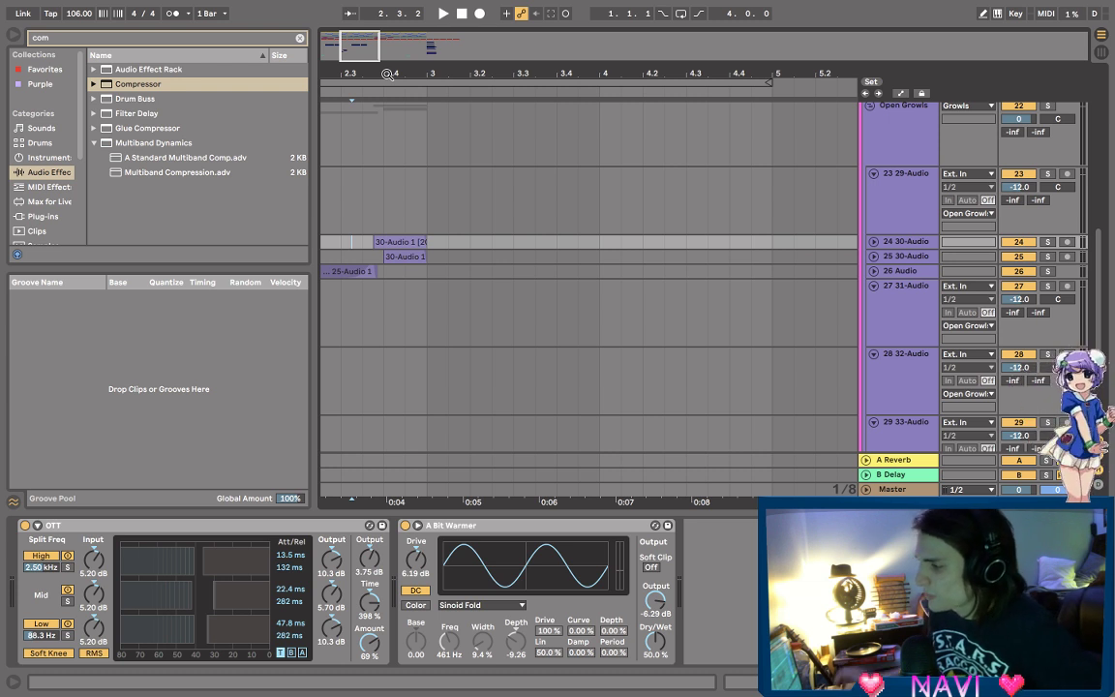
key("minus")
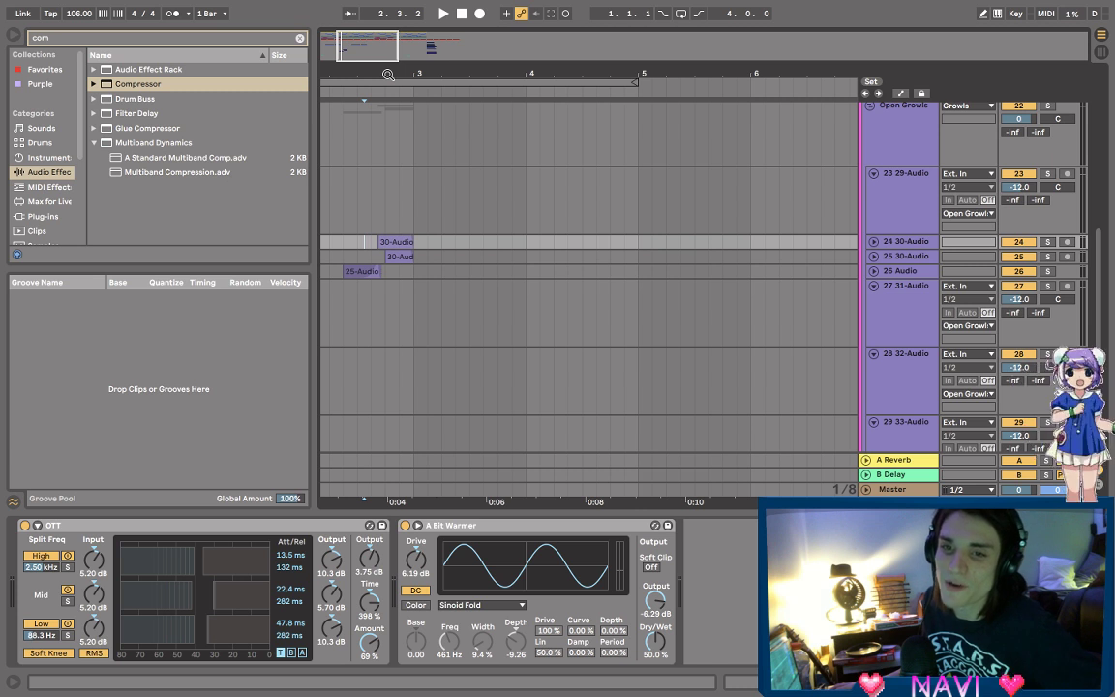
- Return the insert marker to 1.1.1 and collapse the Open Growls group
mouse_move(295, 8)
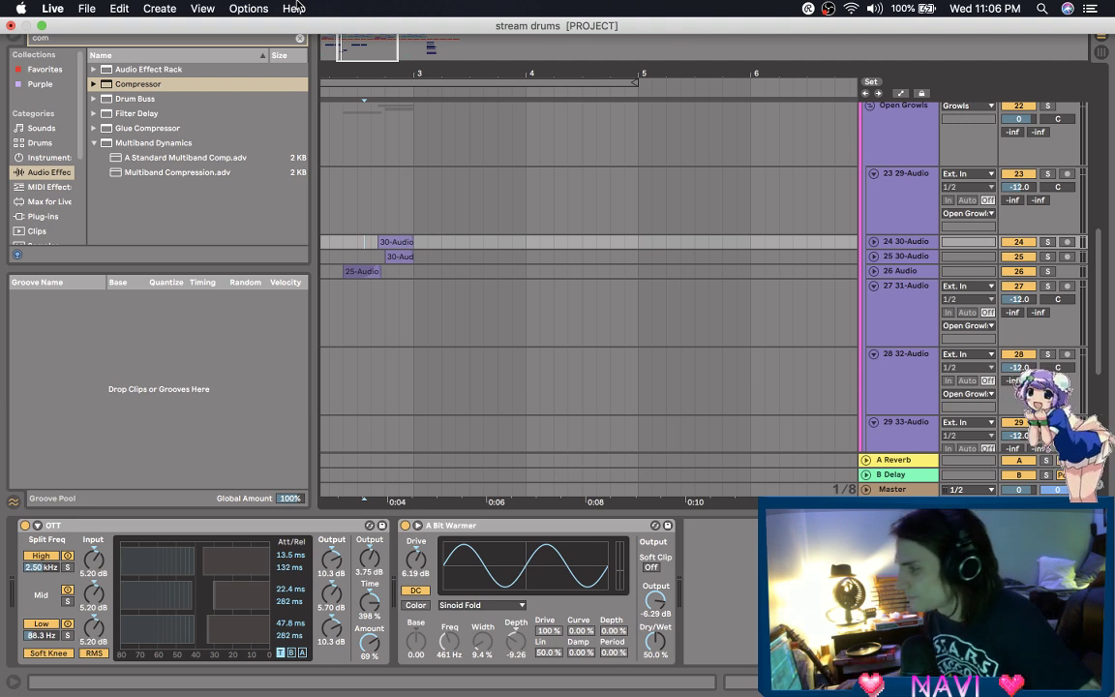
left_click_drag(352, 68, 349, 174)
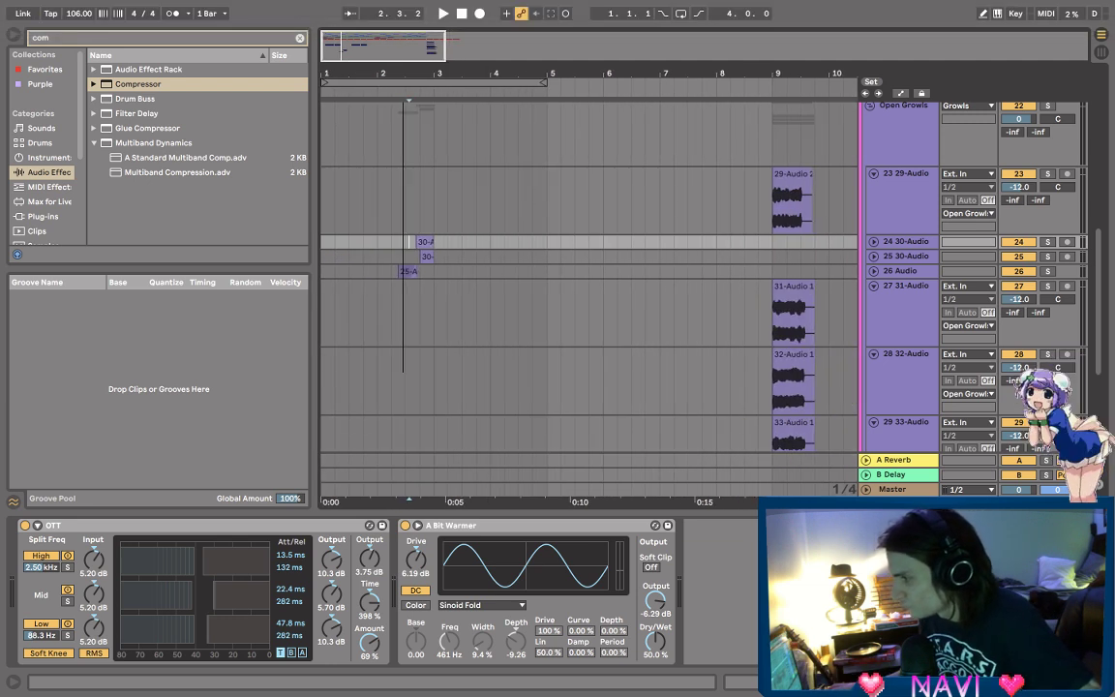
left_click(319, 176)
scroll(338, 217, "up", 5)
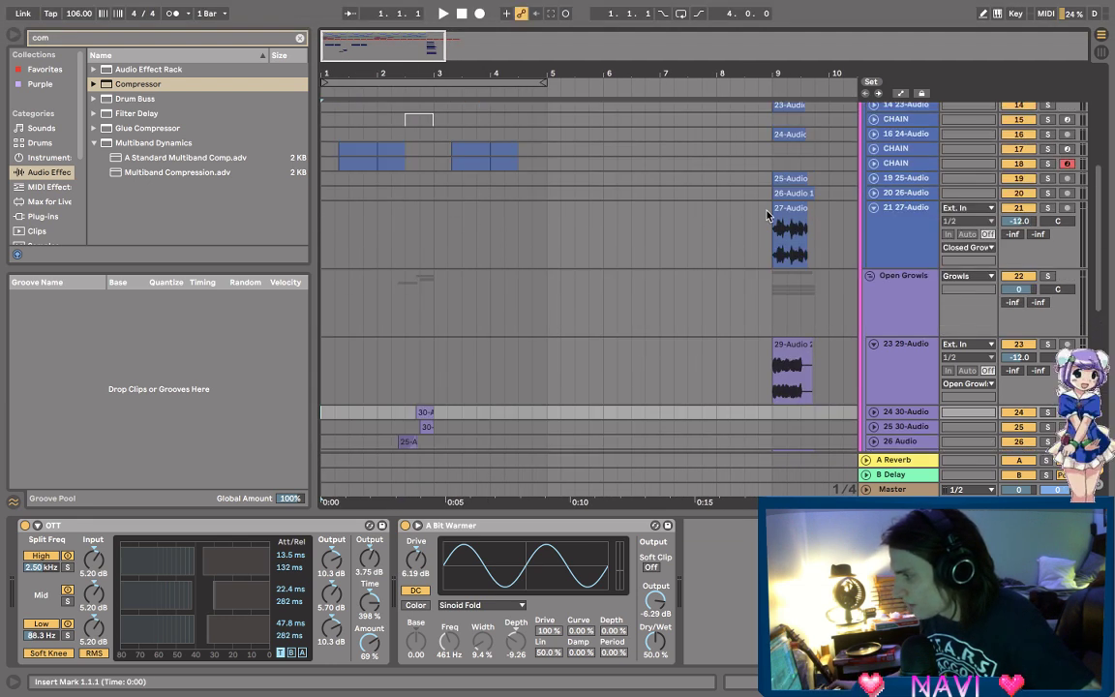
left_click(870, 277)
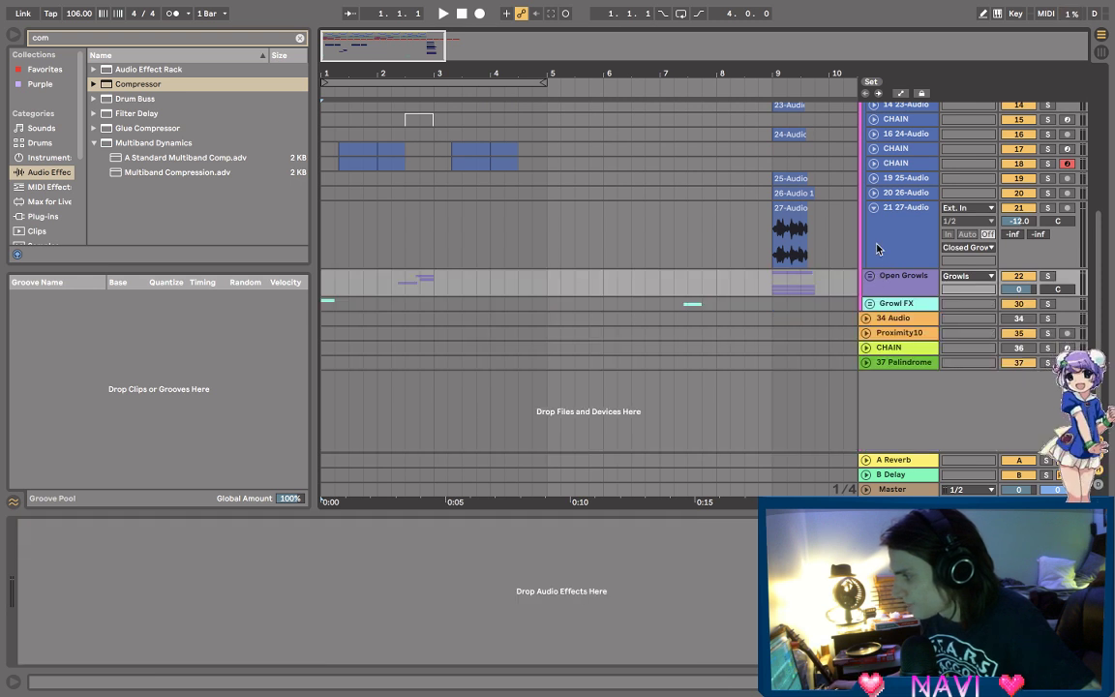
- Collapse the Closed Growls group and the parent Growls group, and play the whole arrangement from bar 1
scroll(878, 251, "up", 2)
scroll(878, 249, "up", 1)
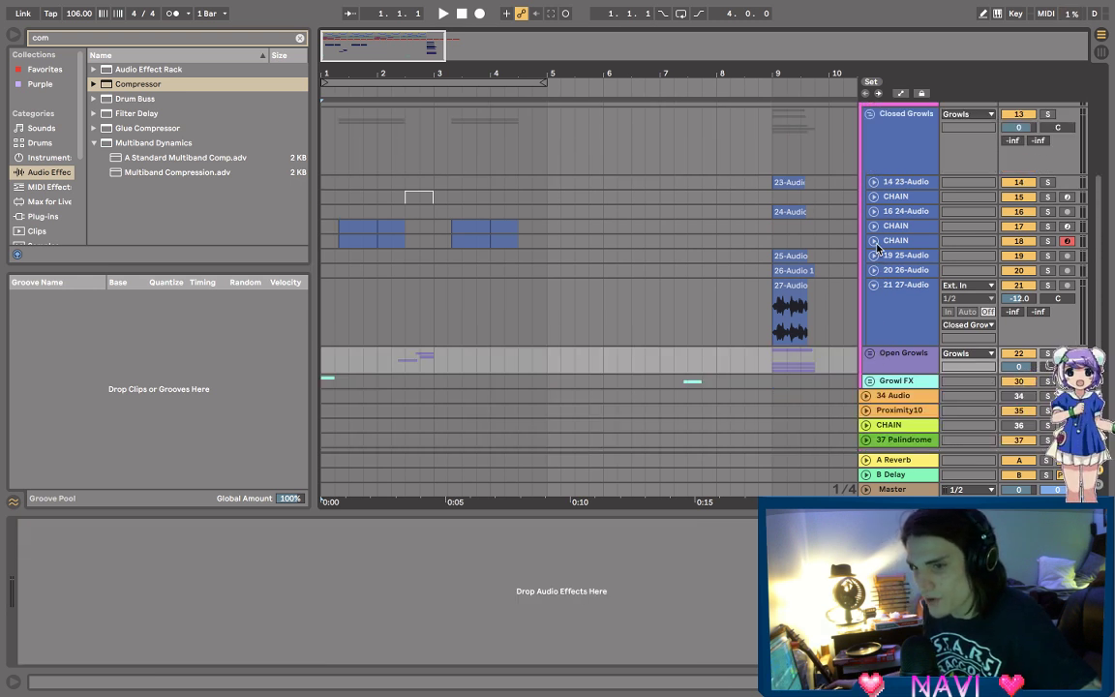
scroll(878, 249, "up", 3)
left_click(876, 206)
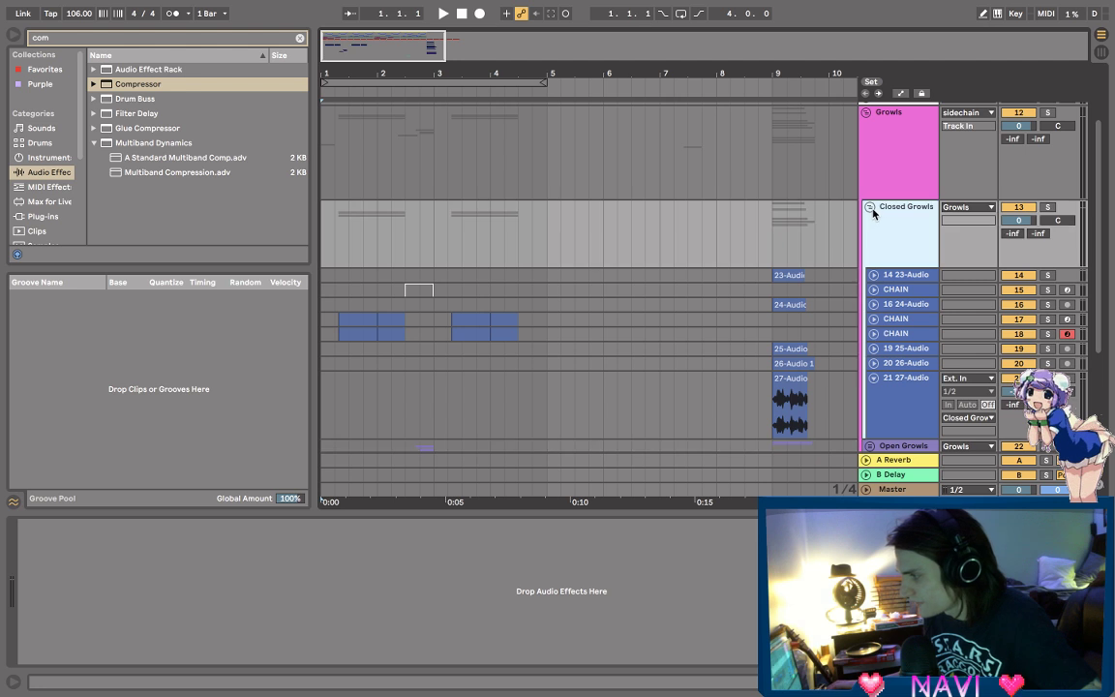
left_click(871, 203)
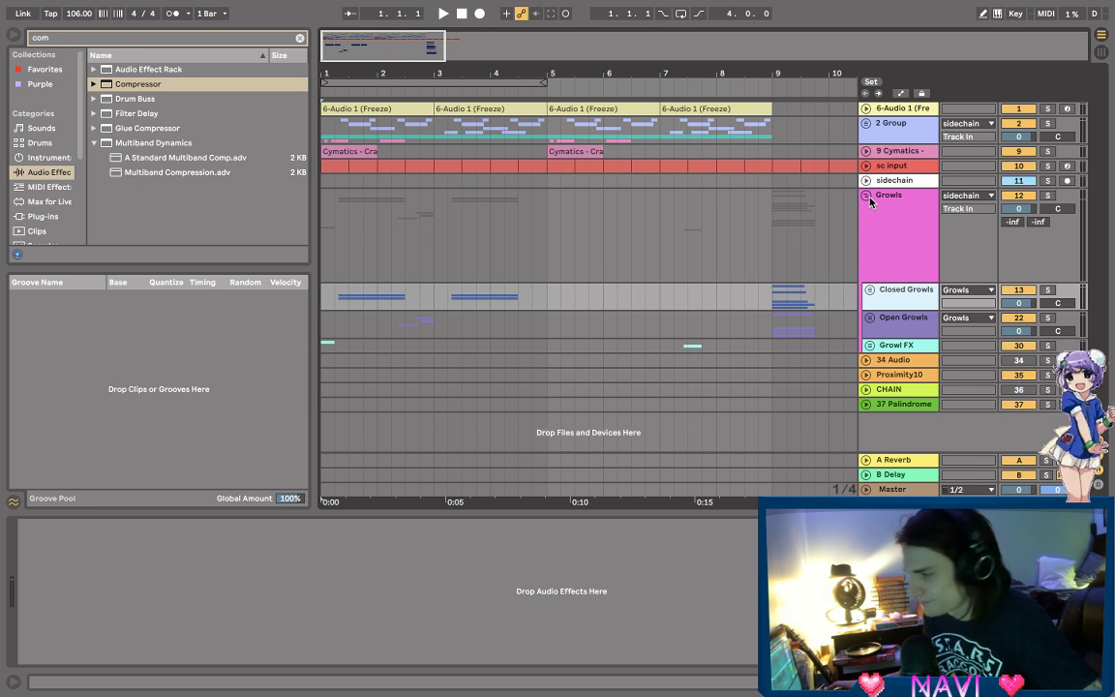
left_click(867, 198)
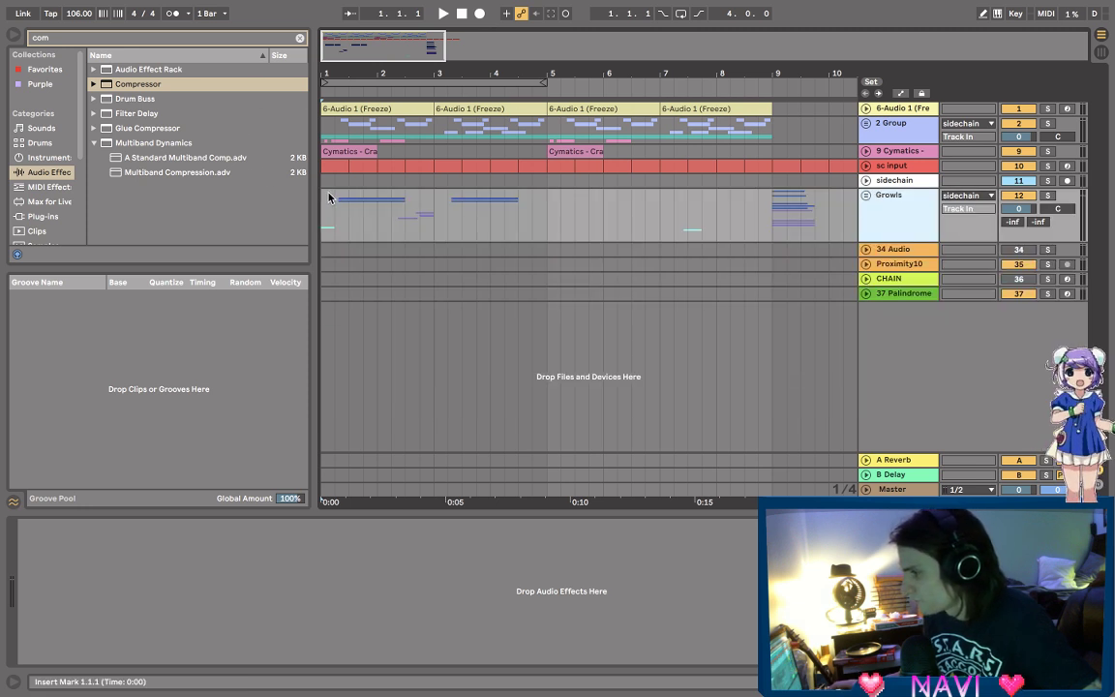
left_click(332, 76)
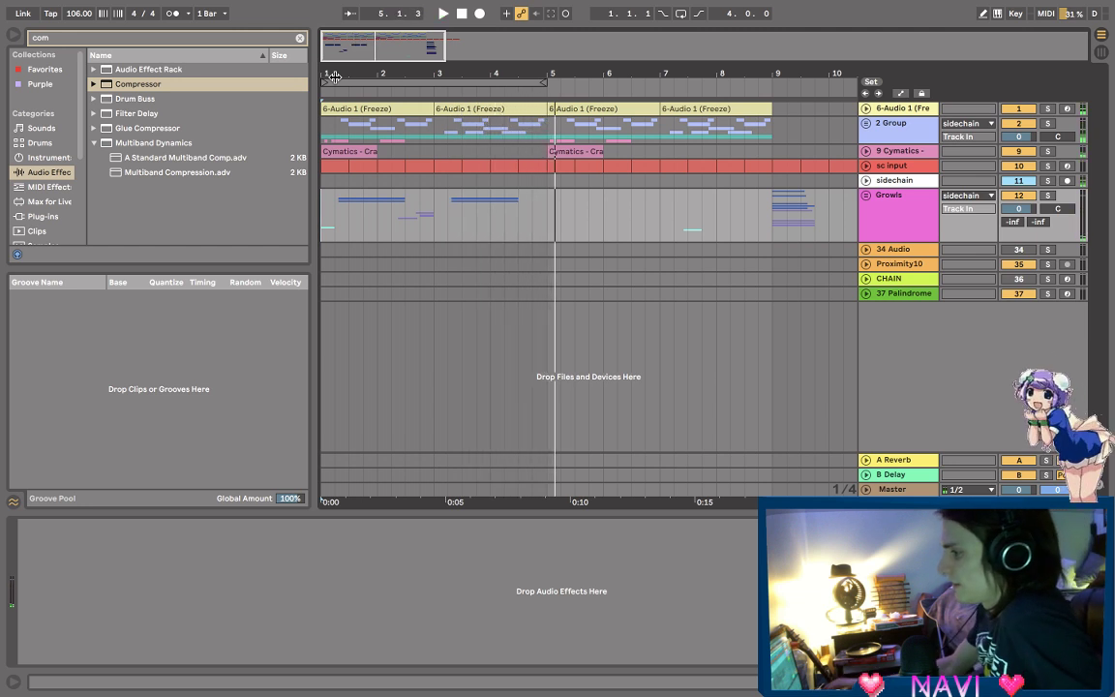
mouse_move(250, 4)
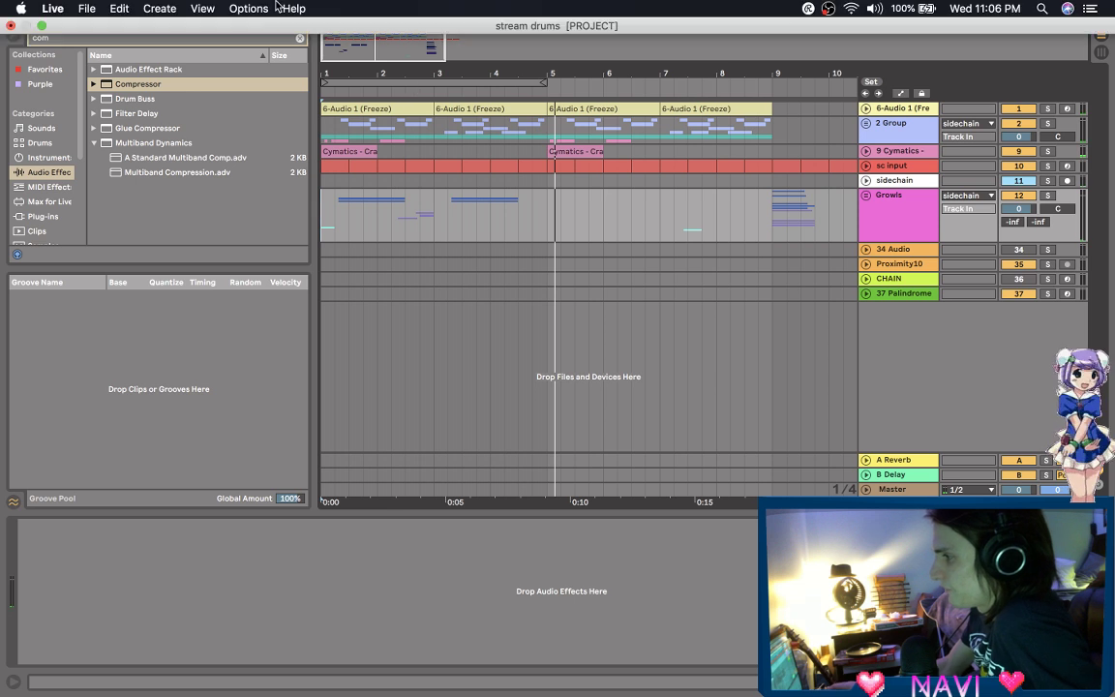
left_click(78, 10)
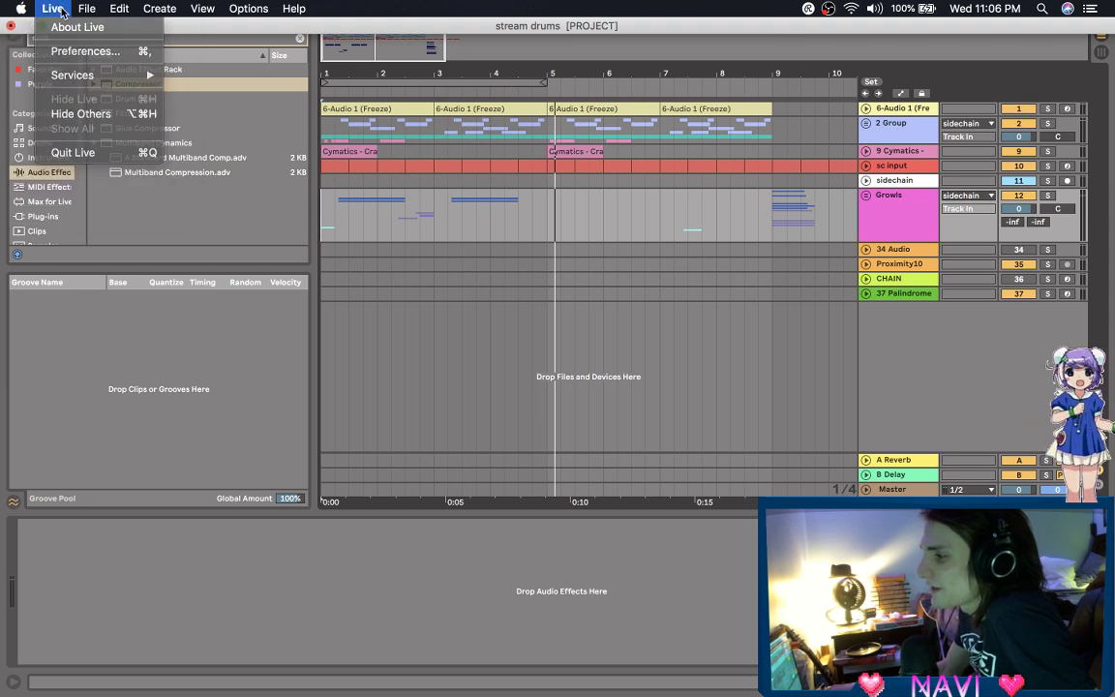
left_click(53, 8)
left_click(22, 8)
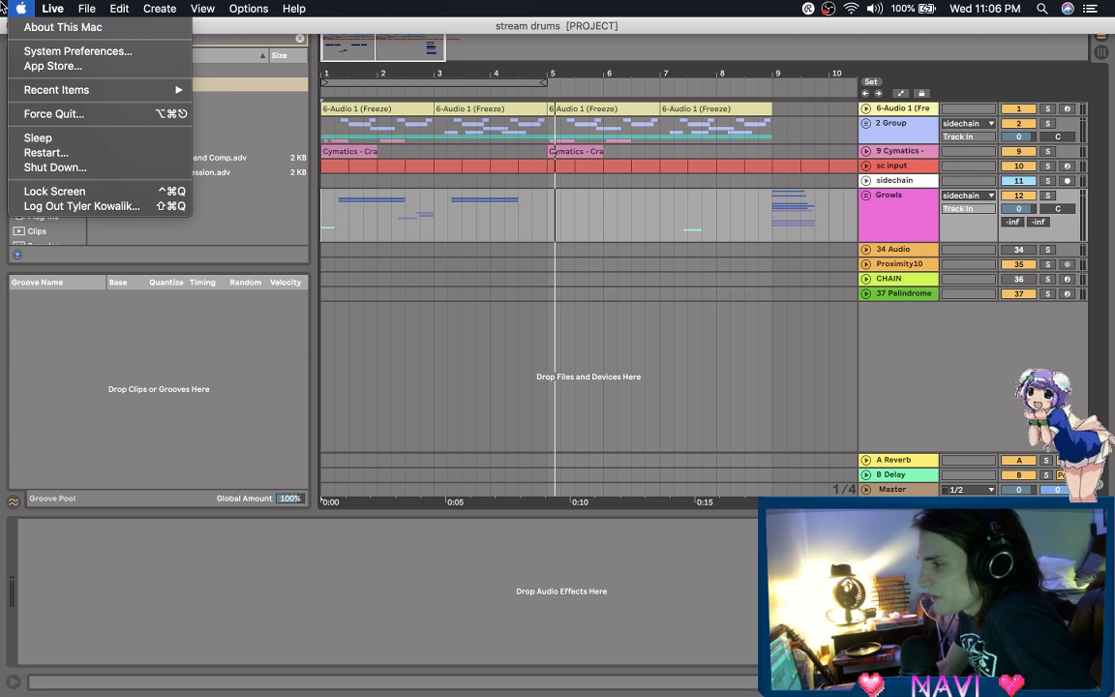
left_click(15, 7)
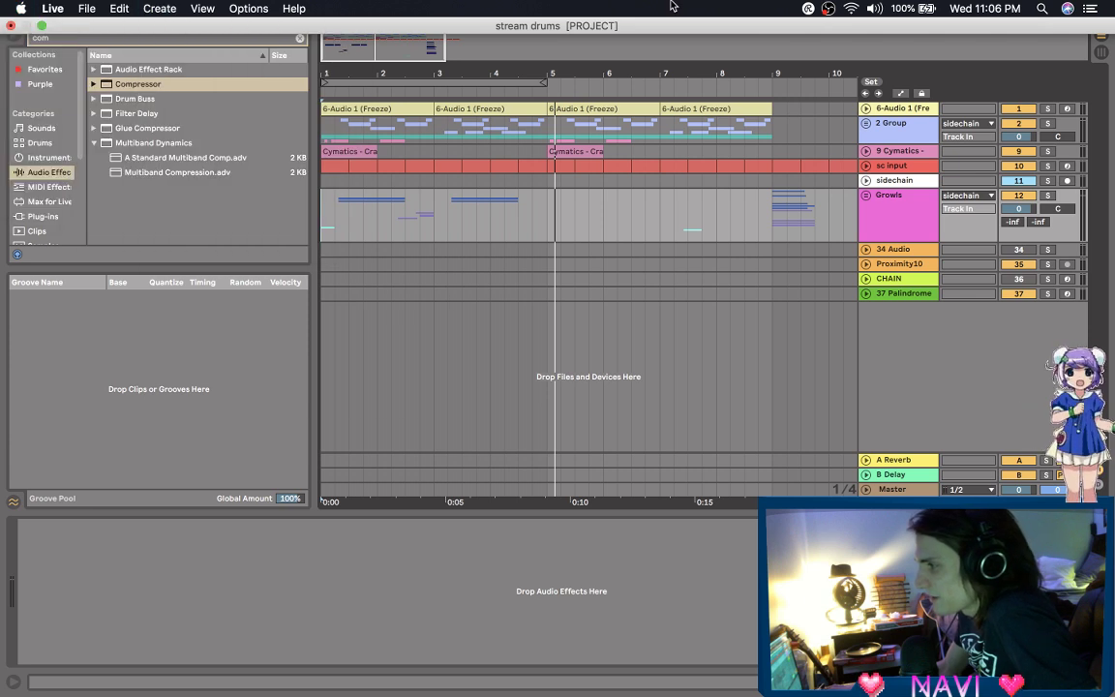
- Take the project out of full screen, open a new full-screen Safari window, and go to youtube.com
left_click(41, 25)
left_click(97, 680)
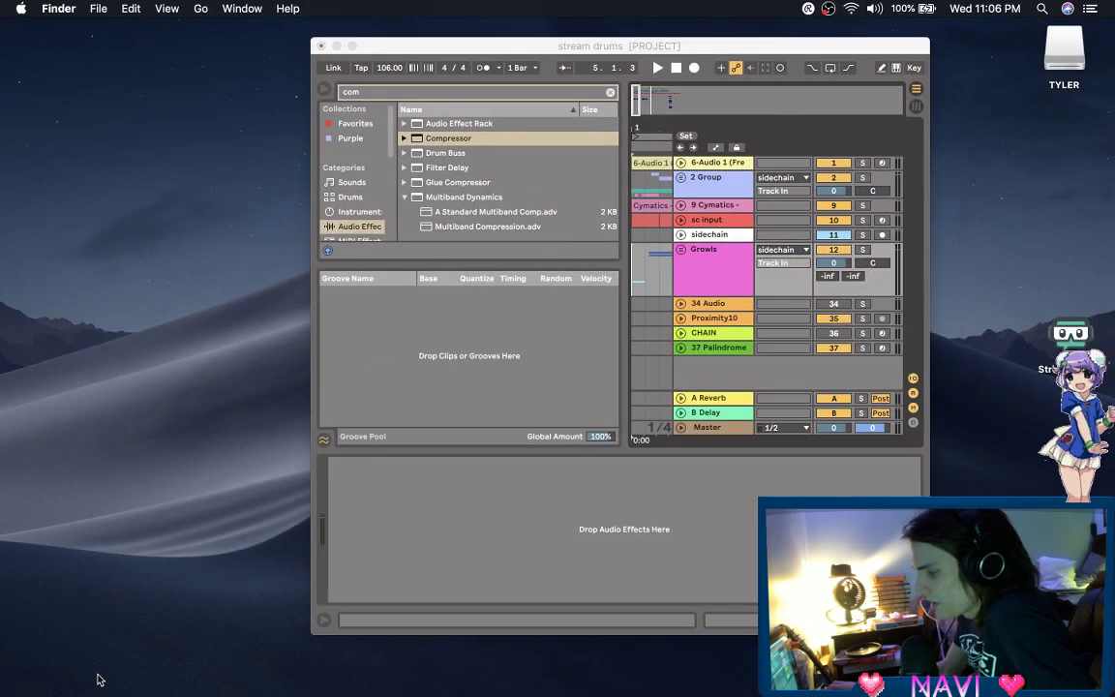
mouse_move(97, 681)
right_click(122, 665)
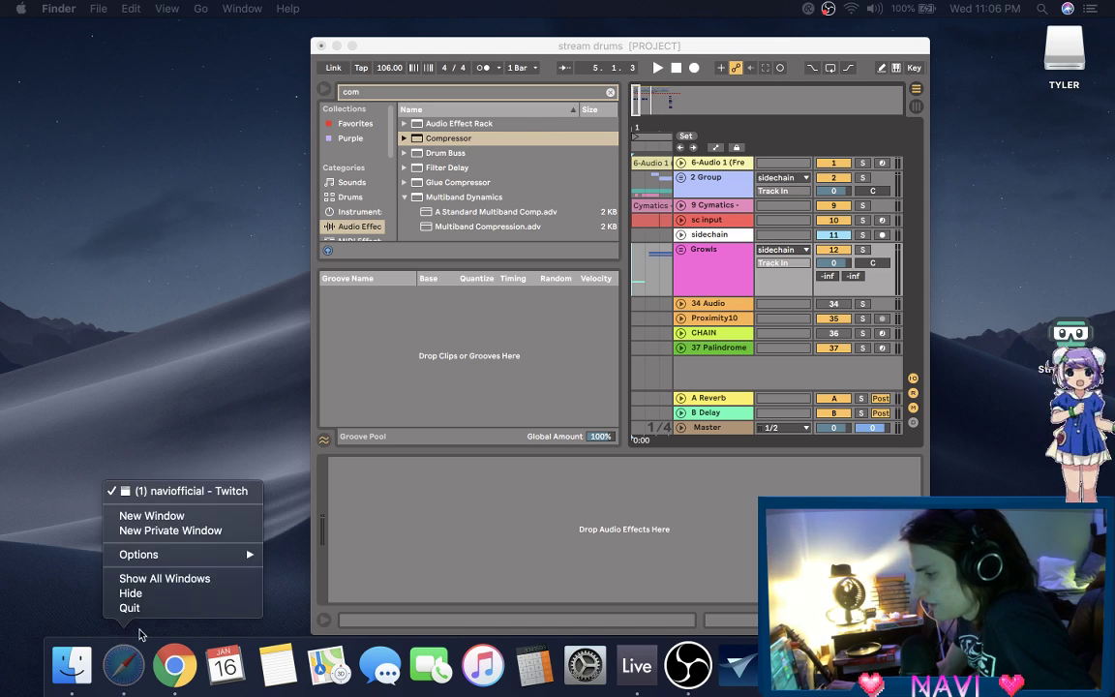
left_click(153, 518)
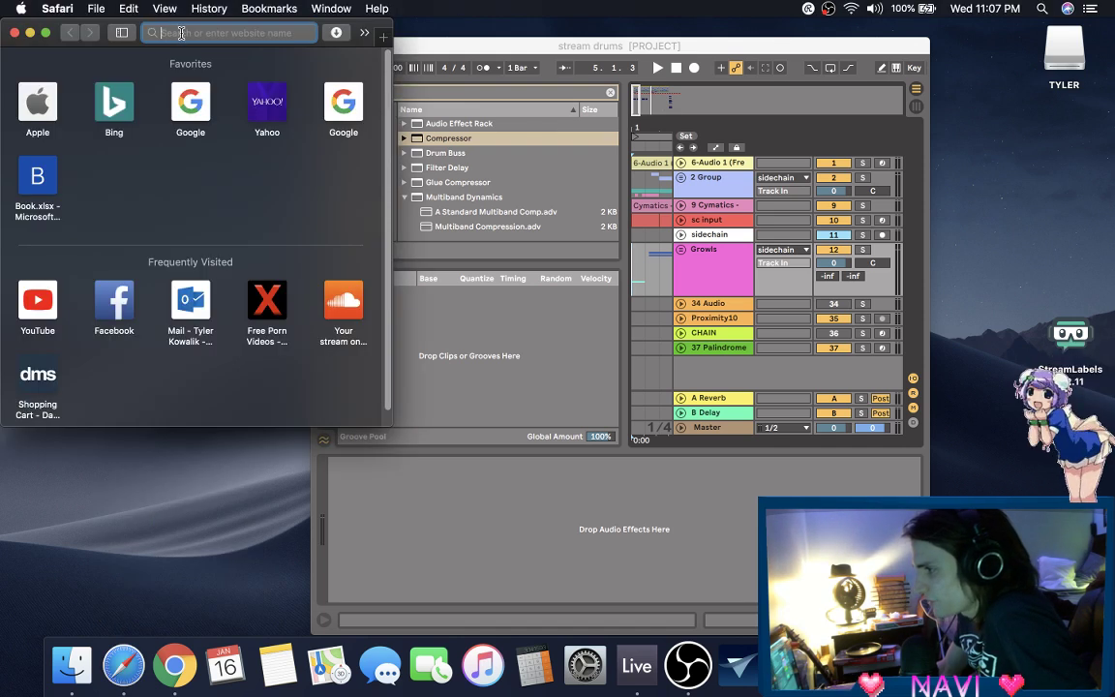
left_click(45, 32)
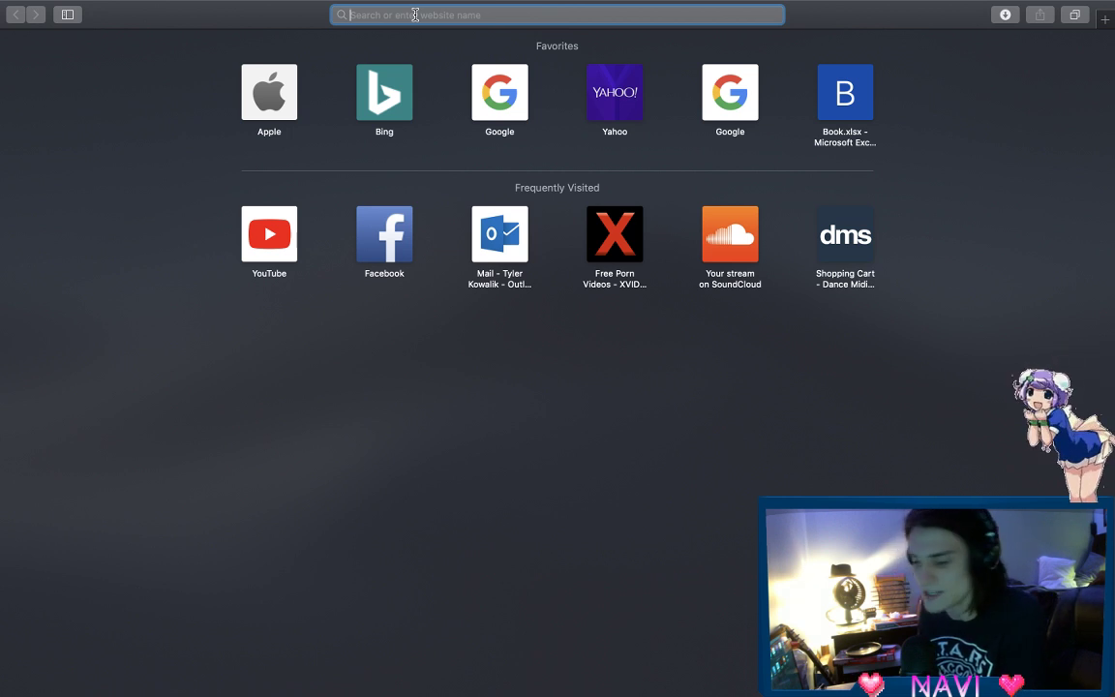
type("youtube.com/")
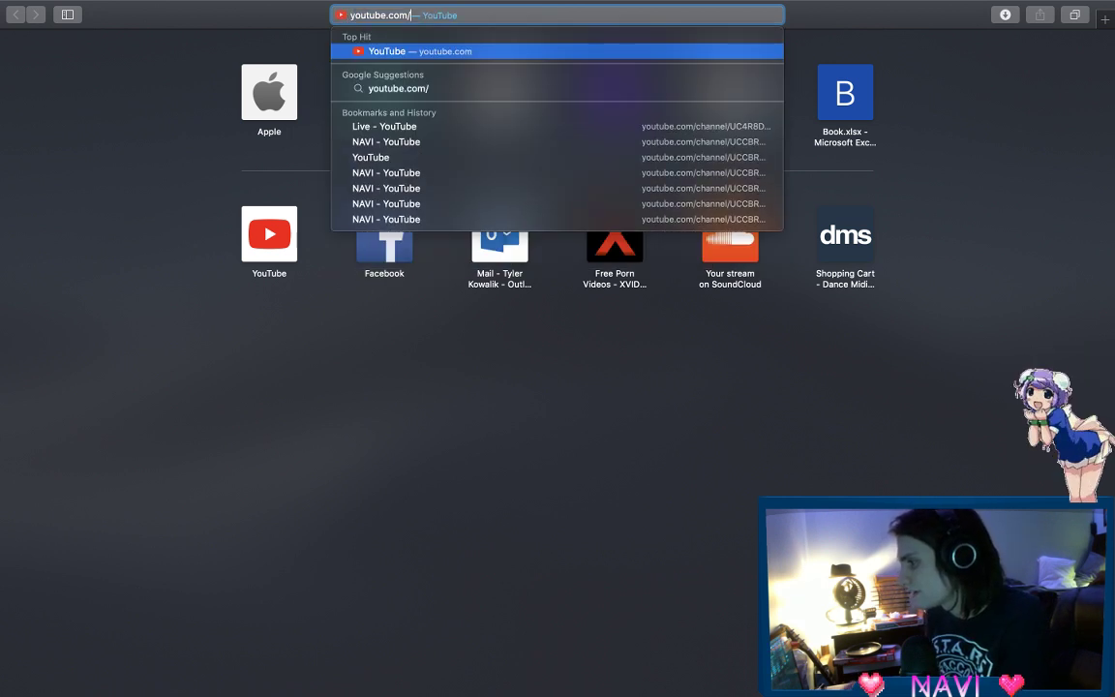
key("Return")
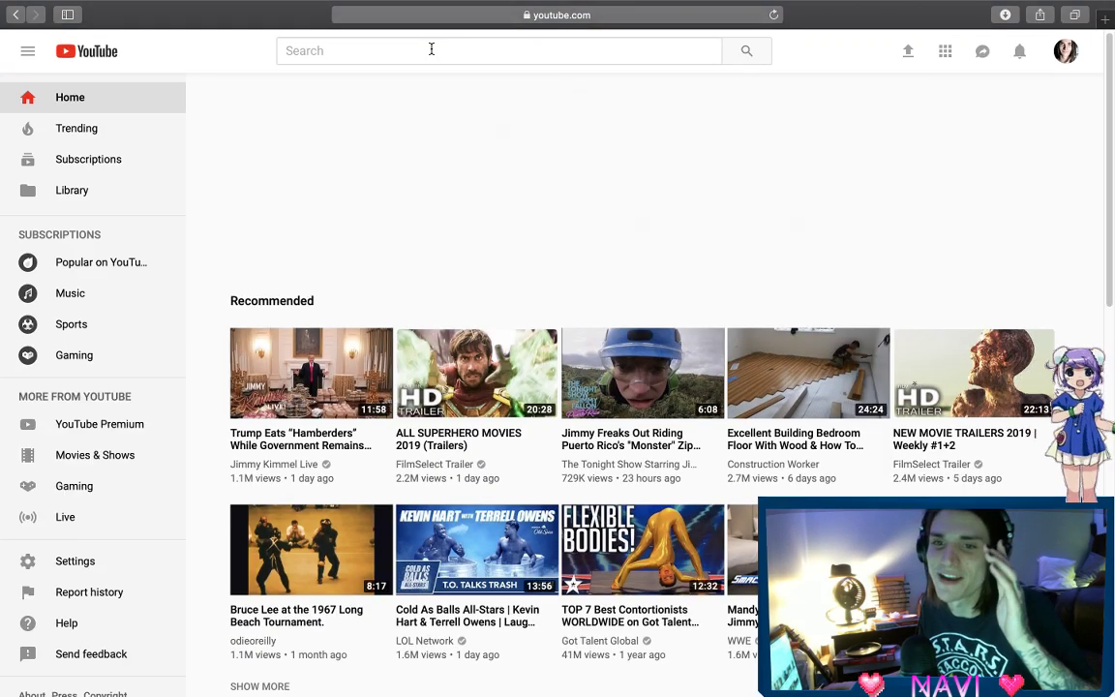
- Search YouTube for "darkk matter viol" and open Darkk Matter's own upload of the Viol bootleg
left_click(434, 51)
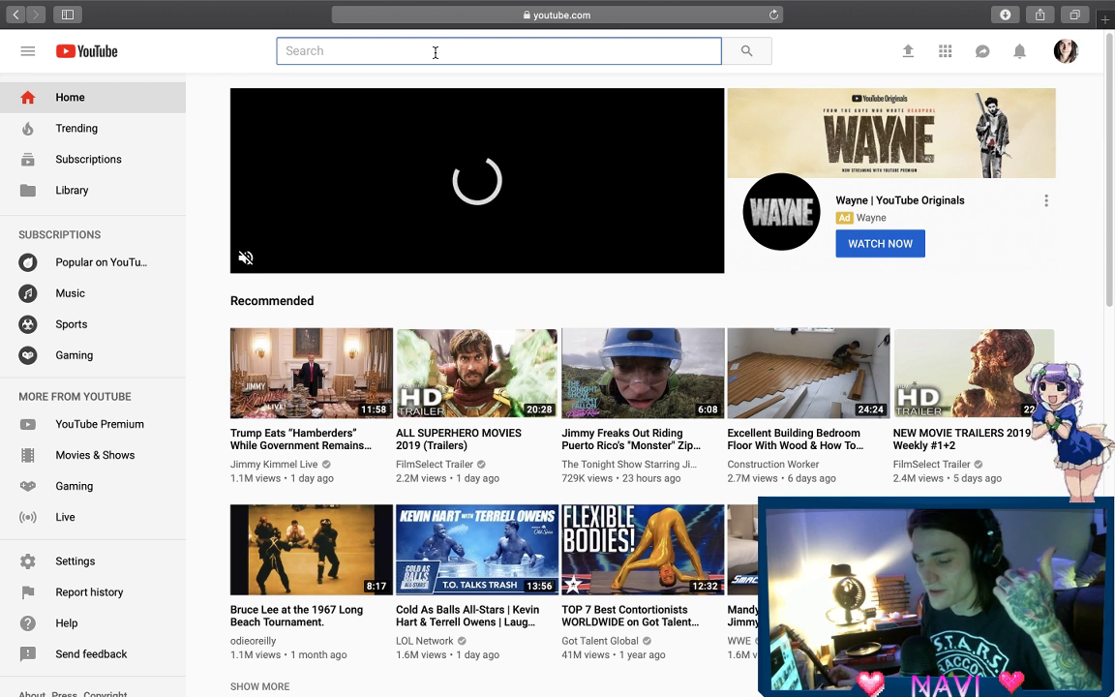
type("da")
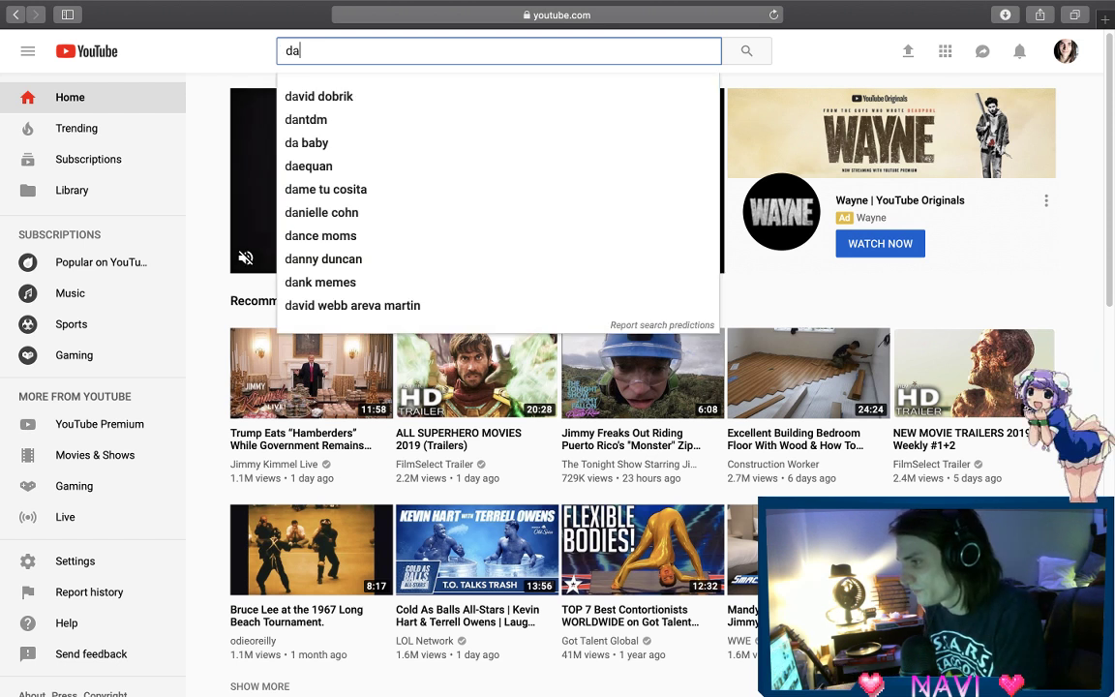
type("rkk")
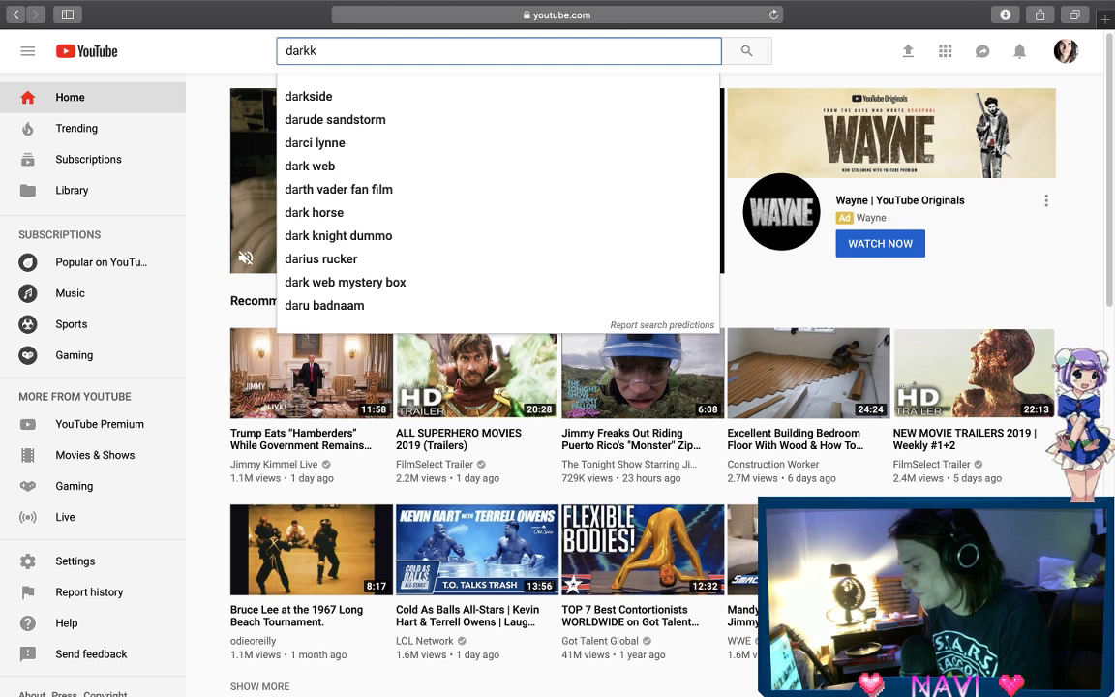
type(" m")
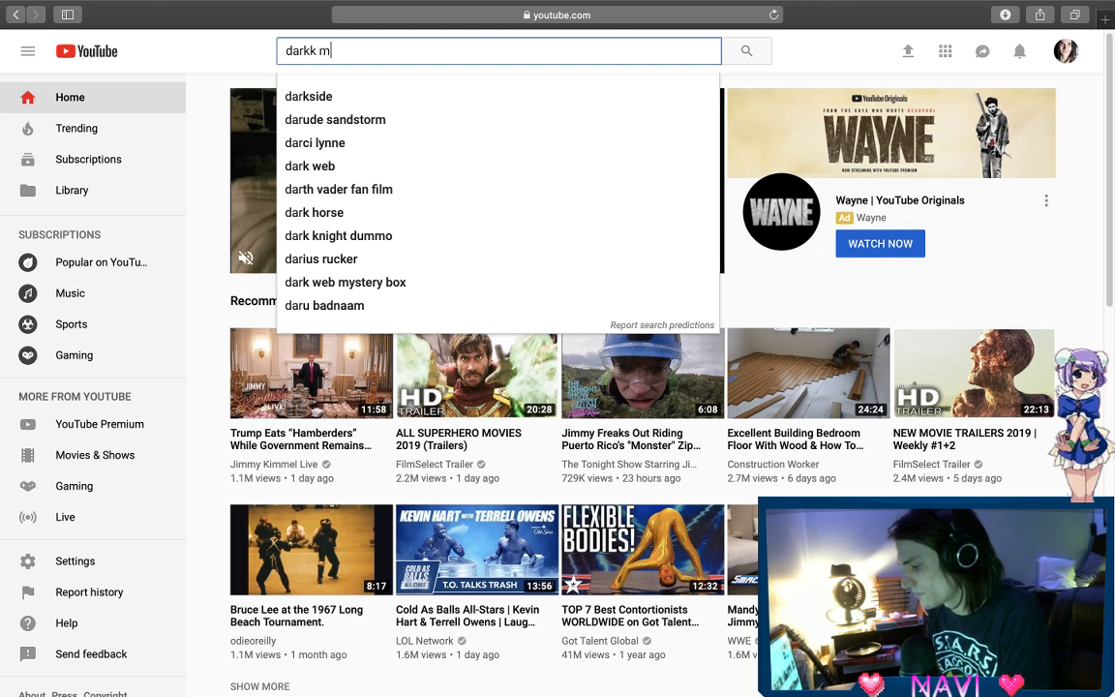
type("a")
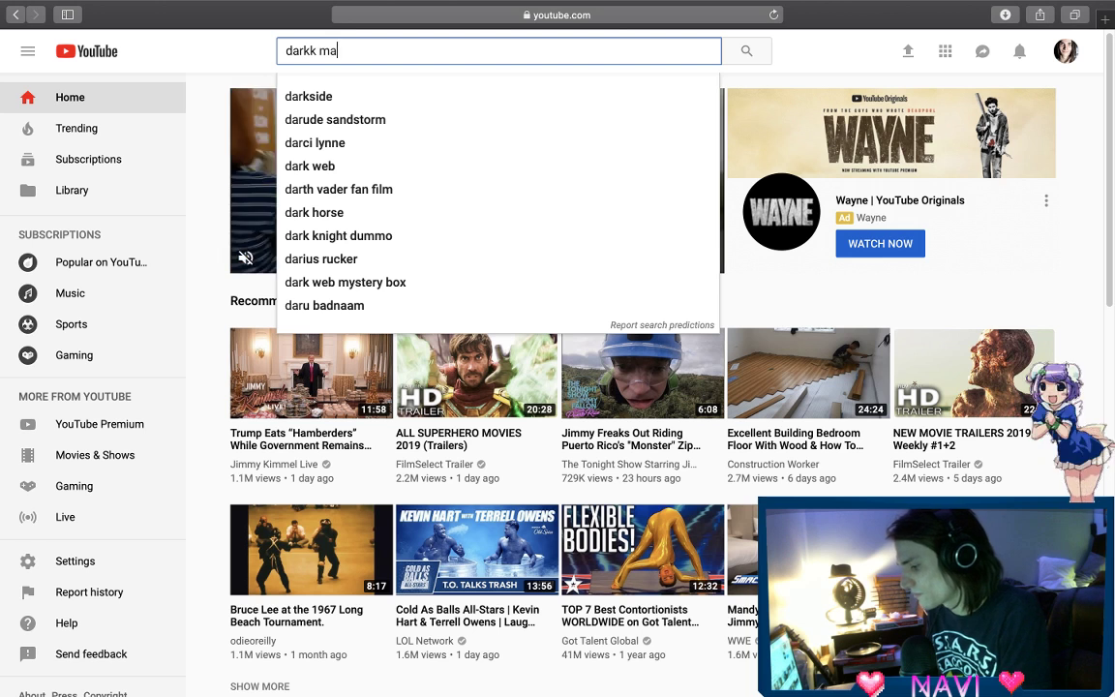
type("tter")
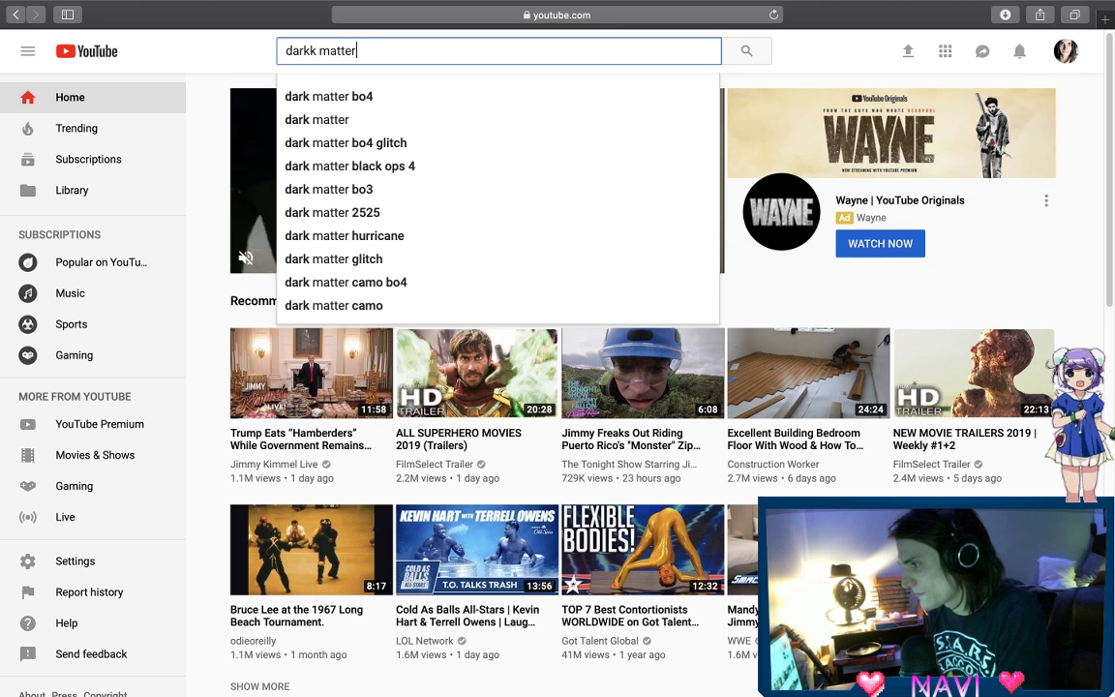
type(" viol")
key("Return")
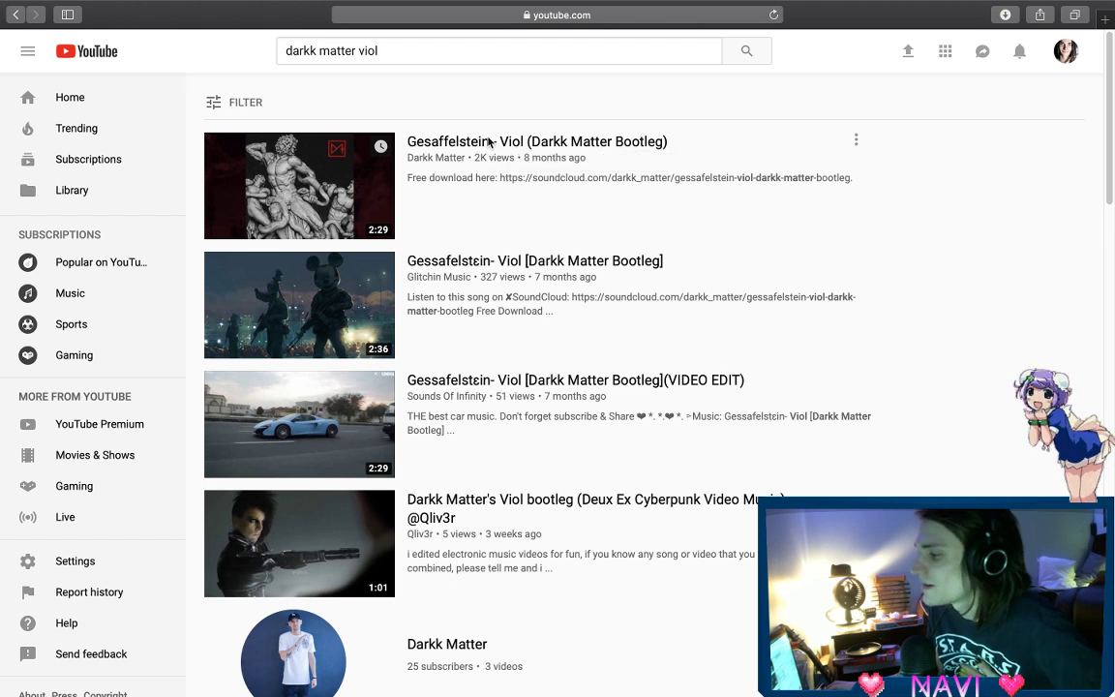
left_click(489, 142)
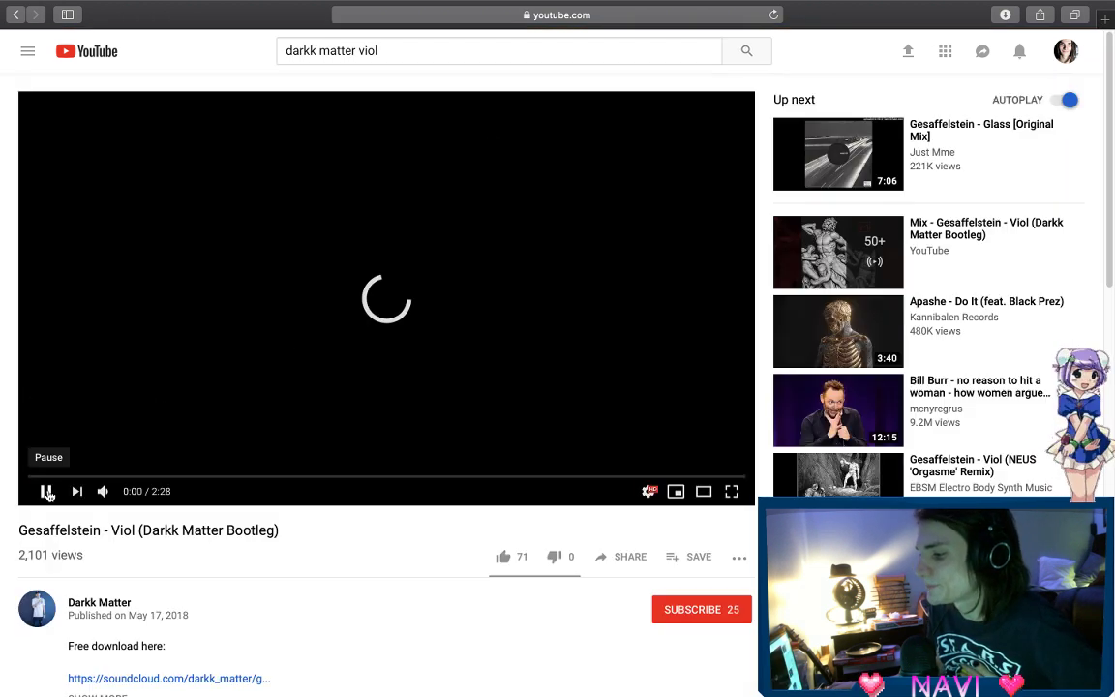
- Play the Viol bootleg at a lower player volume, skip ahead to 0:13, and pause at 0:21
left_click(47, 492)
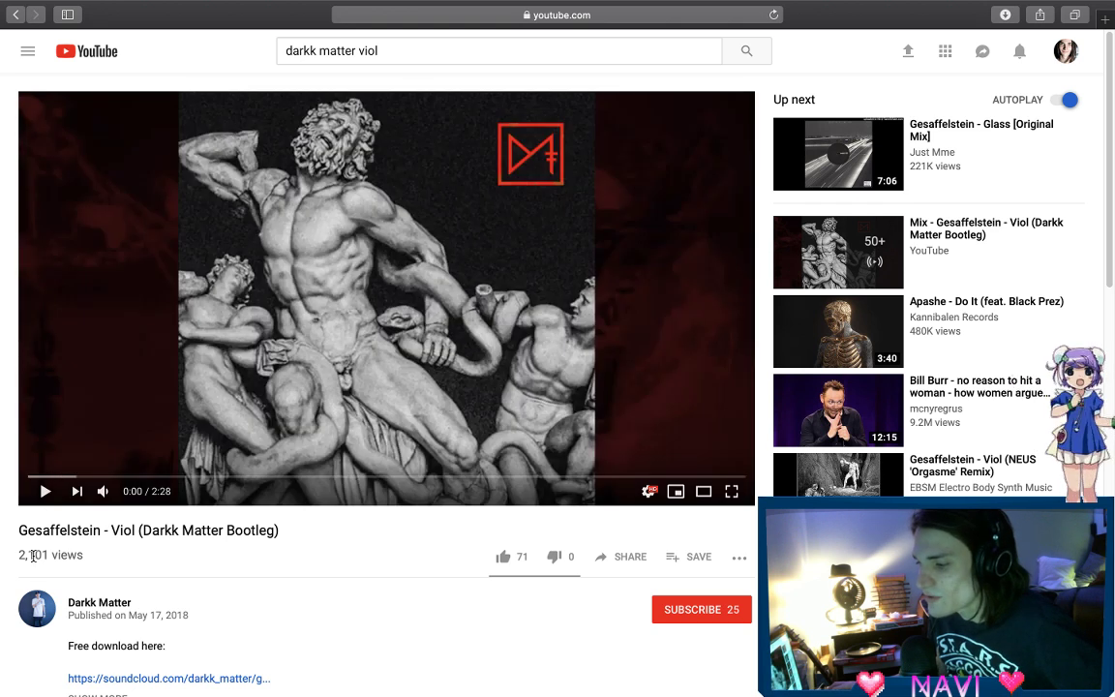
left_click(44, 490)
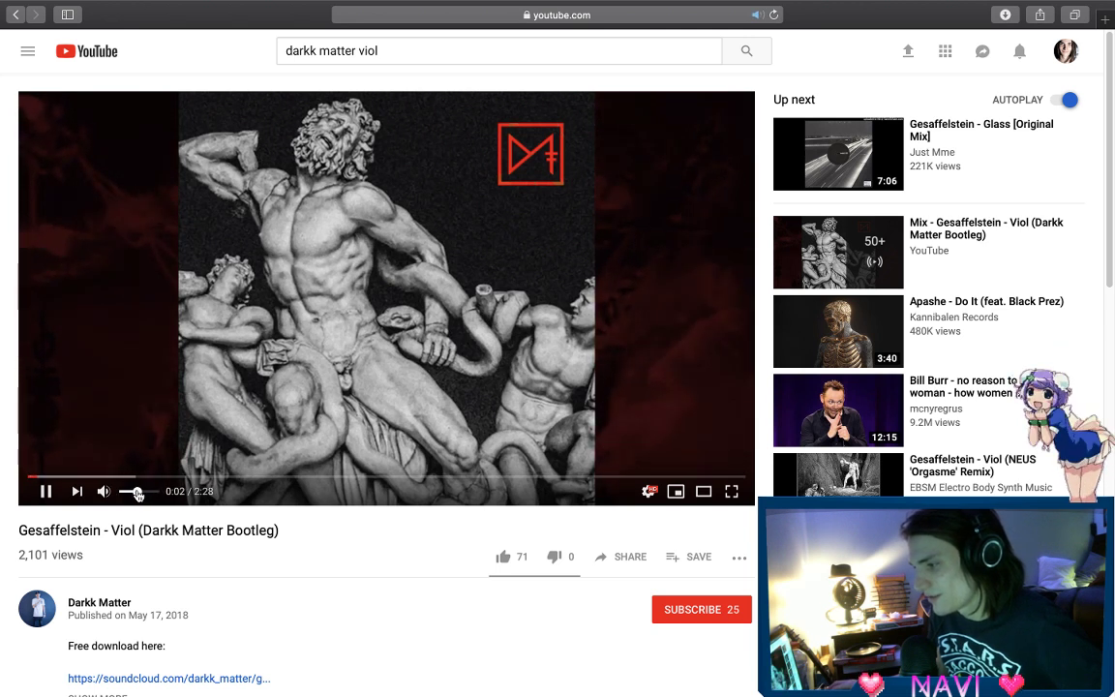
left_click_drag(138, 494, 129, 493)
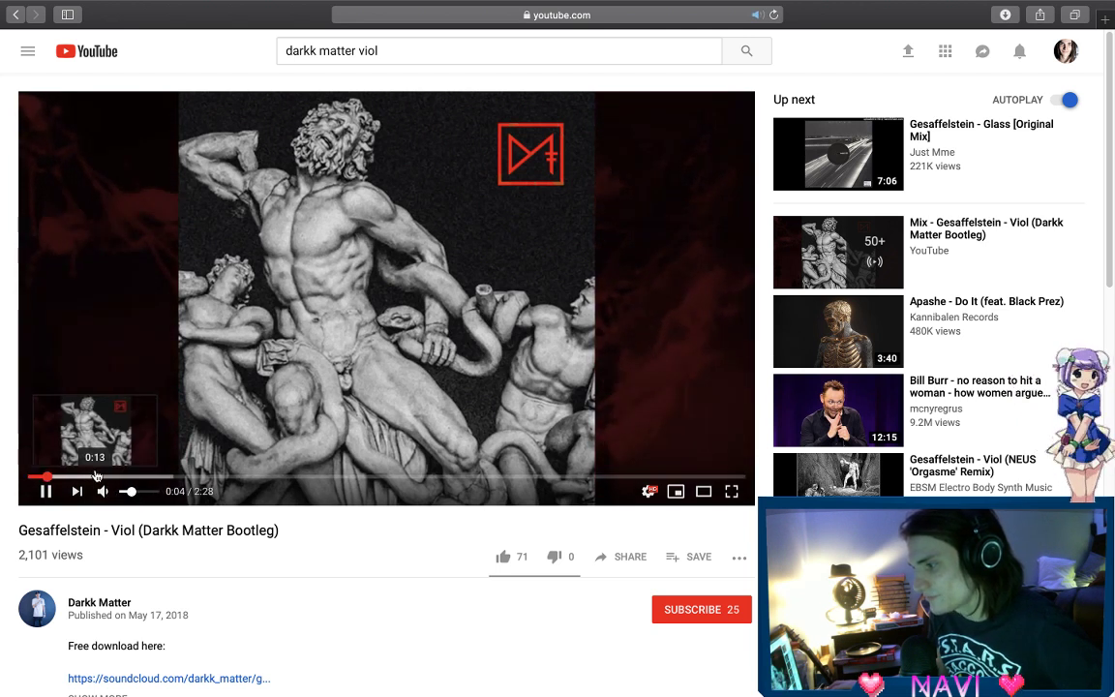
left_click(95, 476)
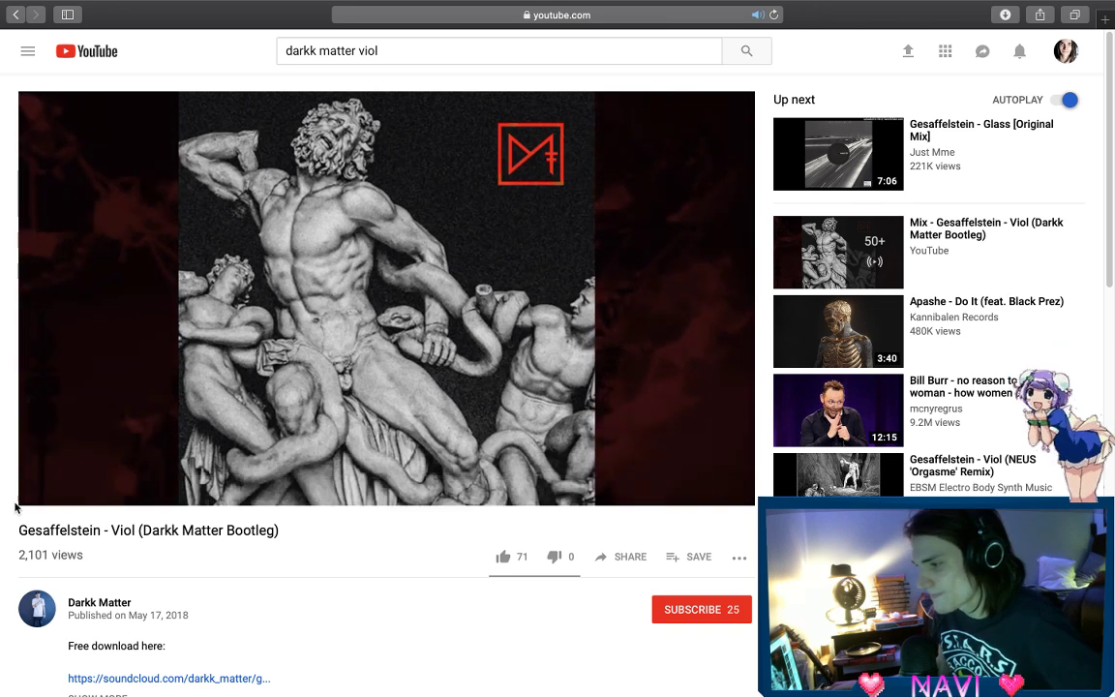
left_click(43, 491)
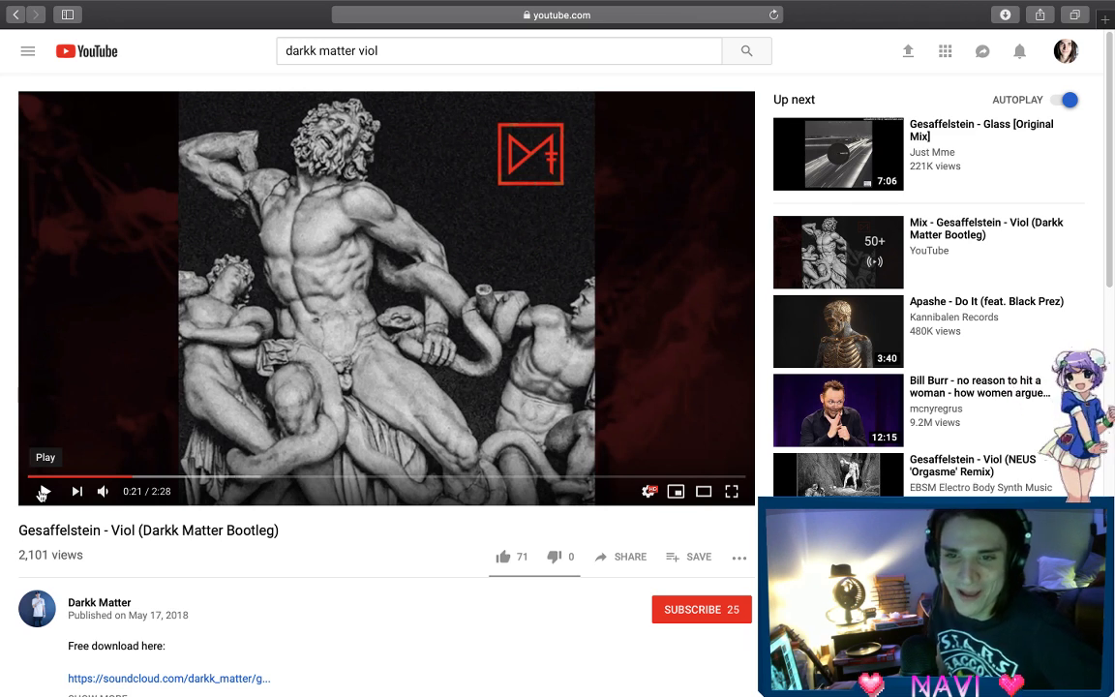
- Try Multi-Output Device as the system sound output, and switch the output back to Headphones
mouse_move(1009, 8)
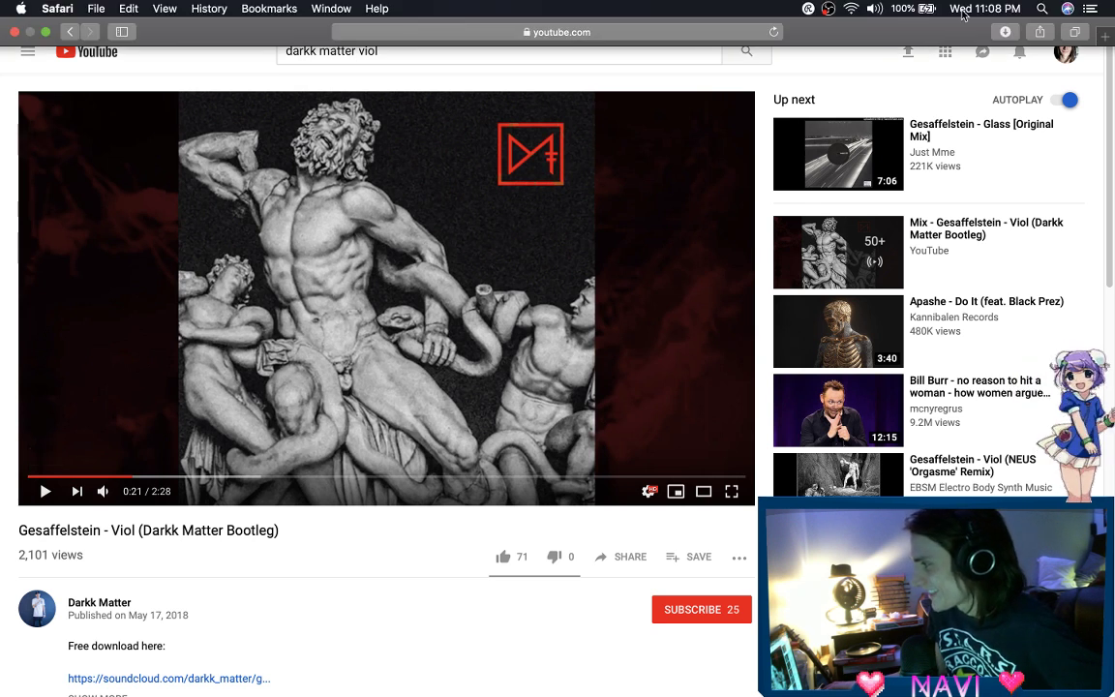
left_click(874, 9)
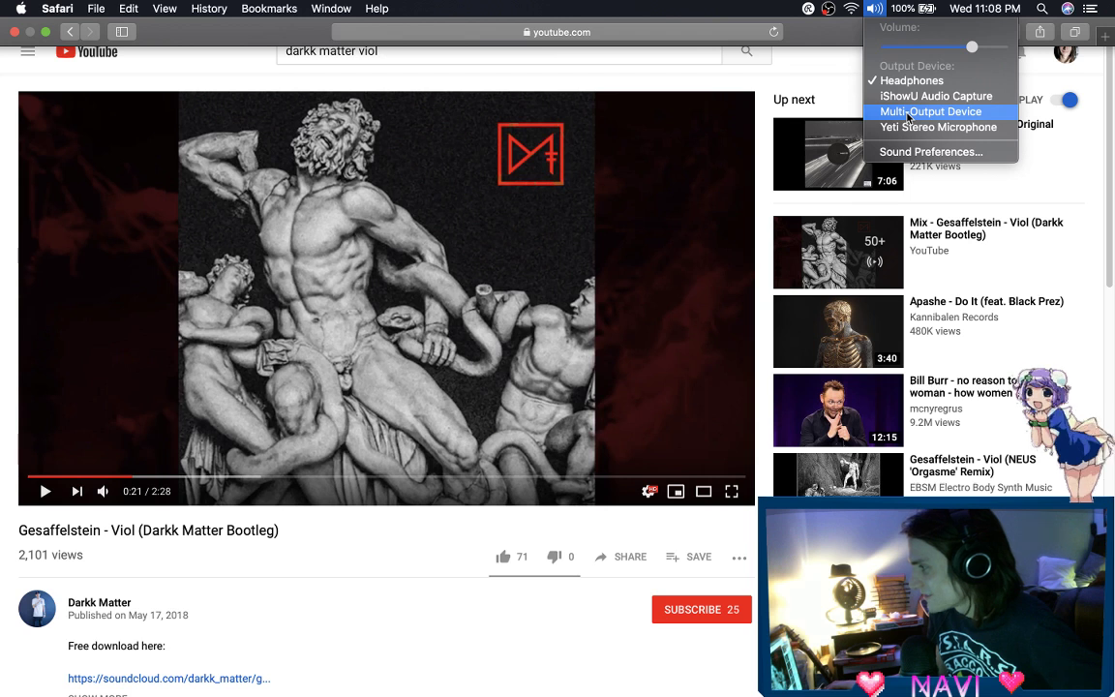
left_click(907, 112)
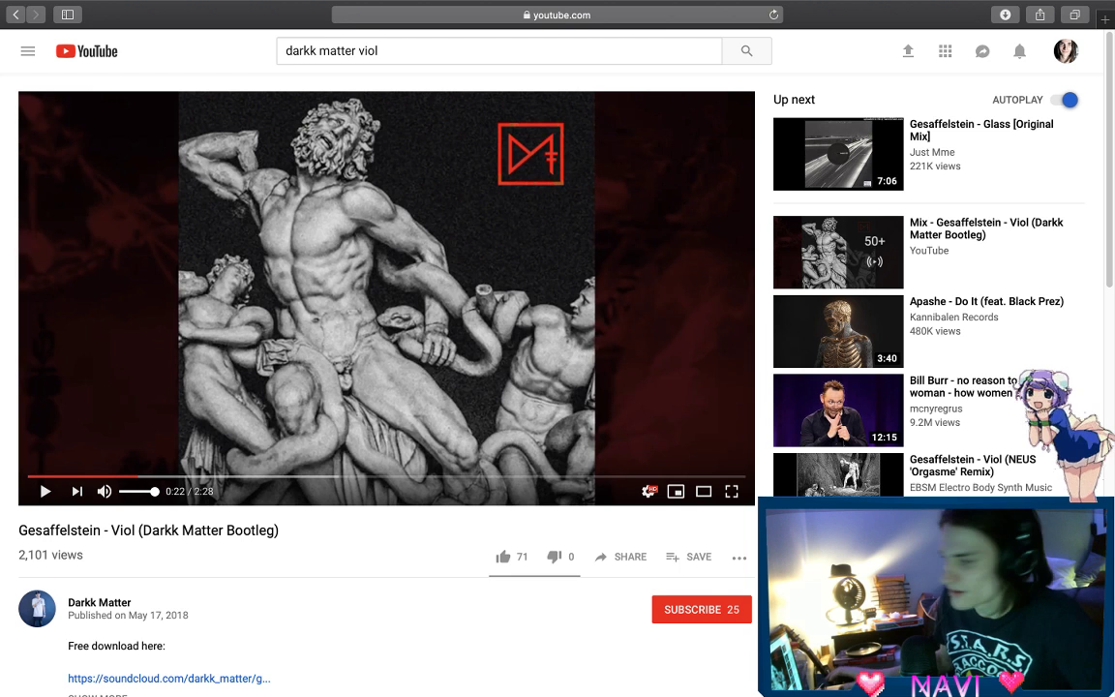
left_click(125, 490)
mouse_move(937, 8)
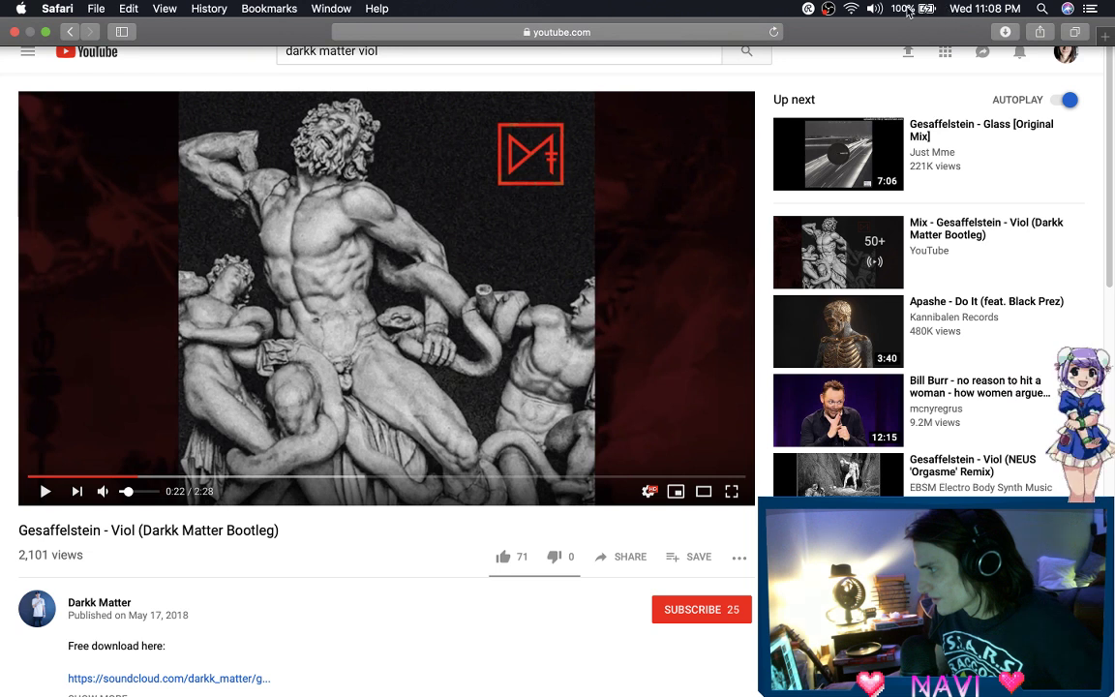
left_click(874, 9)
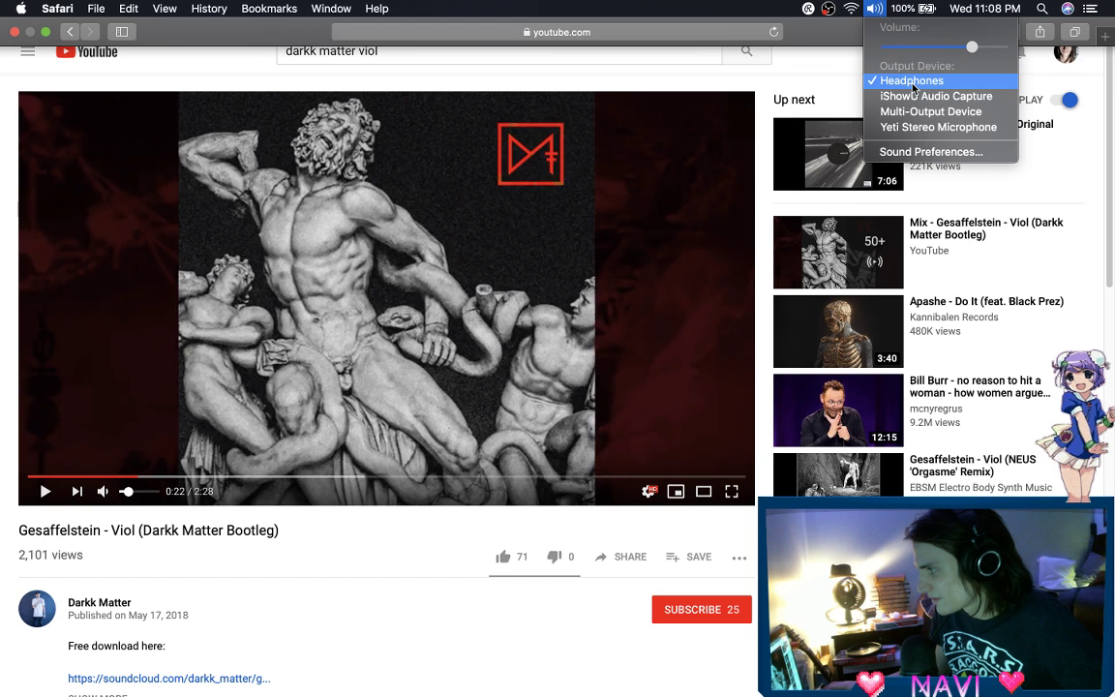
left_click(913, 83)
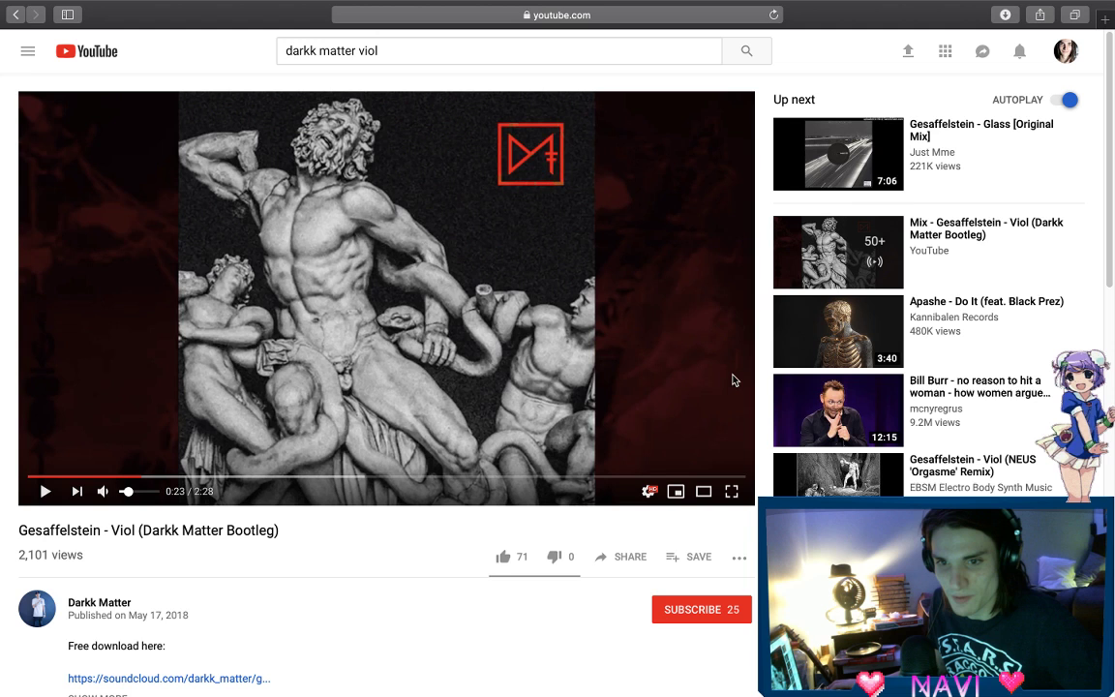
- Play the bootleg on from 0:23 while adjusting the player volume to about half, and pause at 0:37
left_click_drag(127, 491, 136, 493)
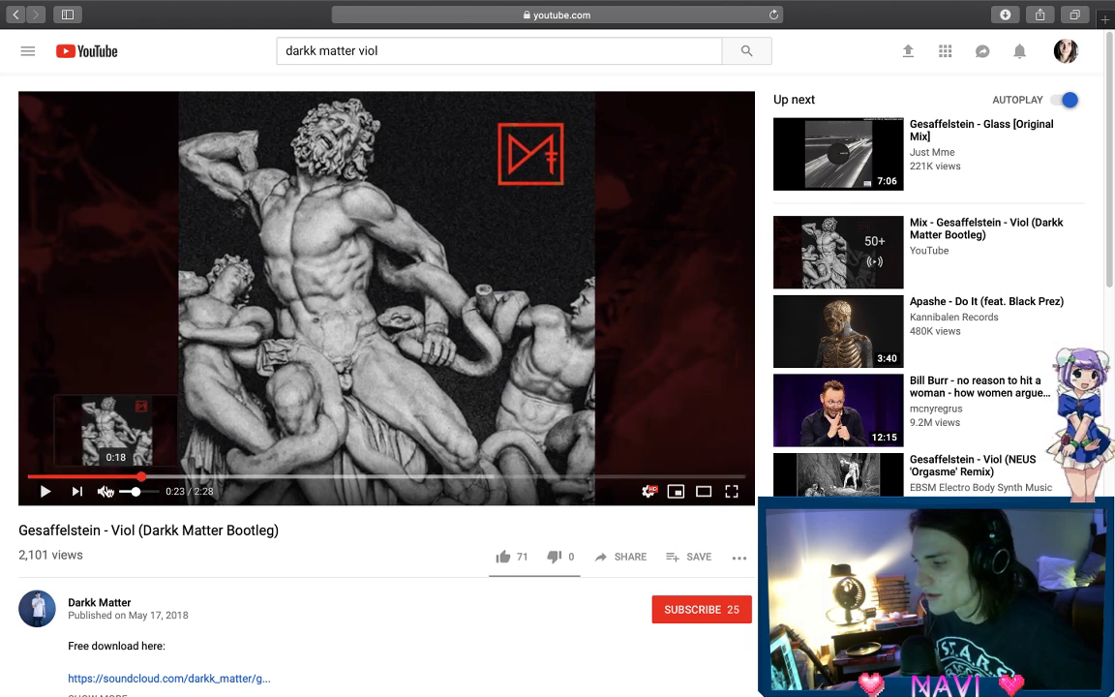
left_click(125, 492)
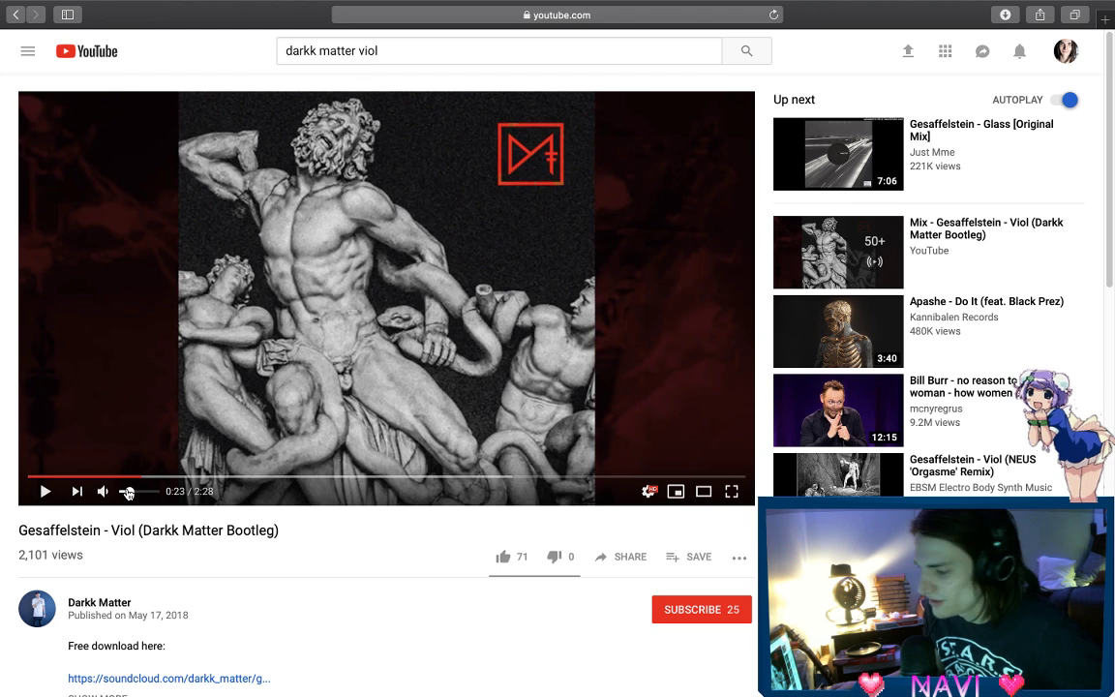
left_click(46, 491)
left_click(137, 492)
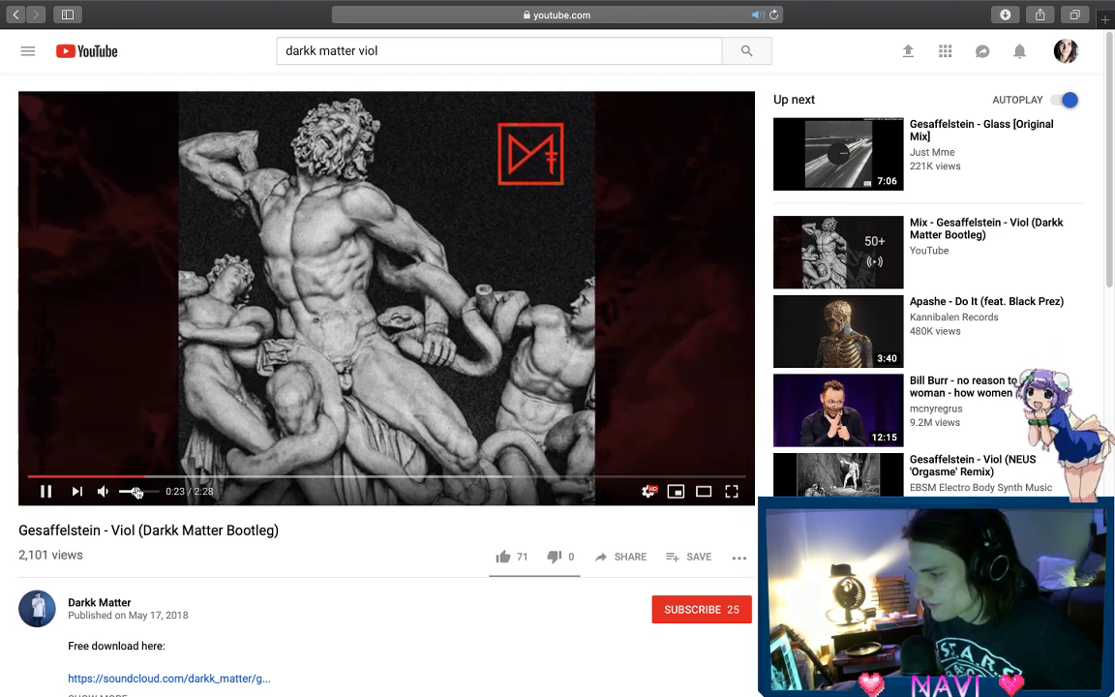
left_click_drag(137, 492, 141, 492)
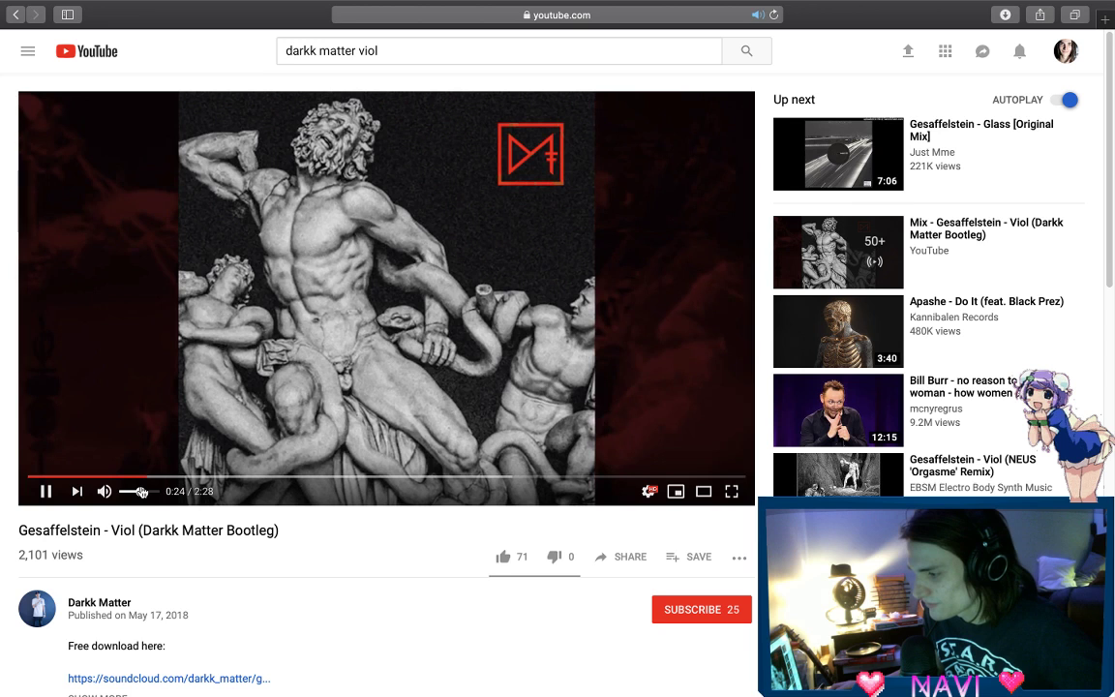
left_click_drag(141, 491, 138, 494)
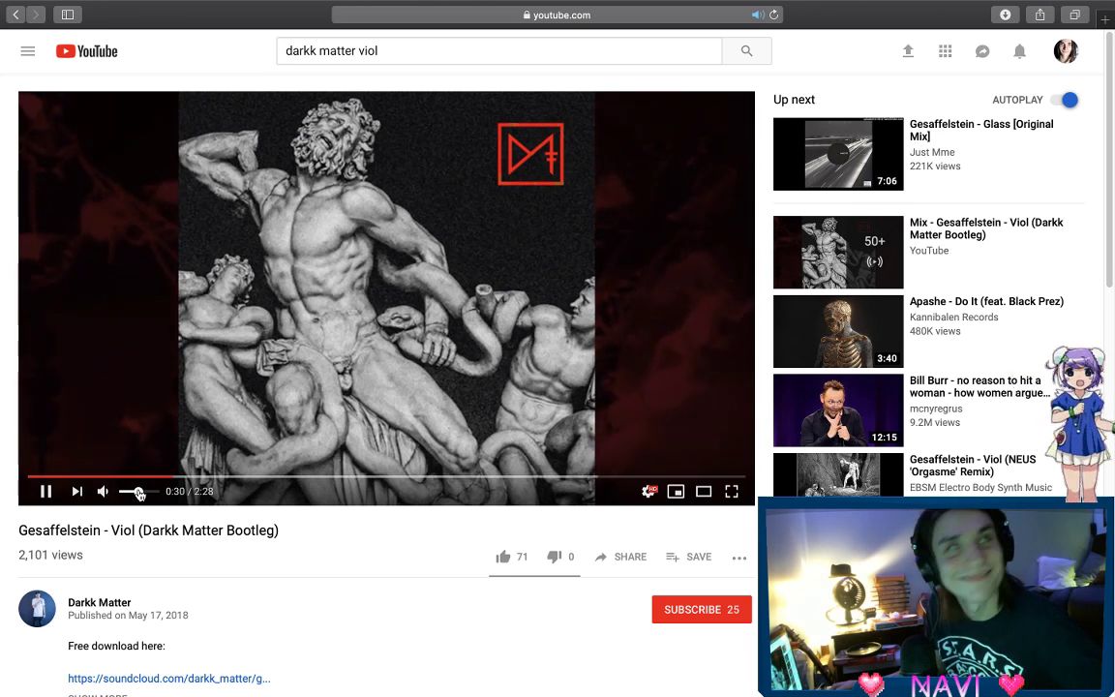
left_click(45, 493)
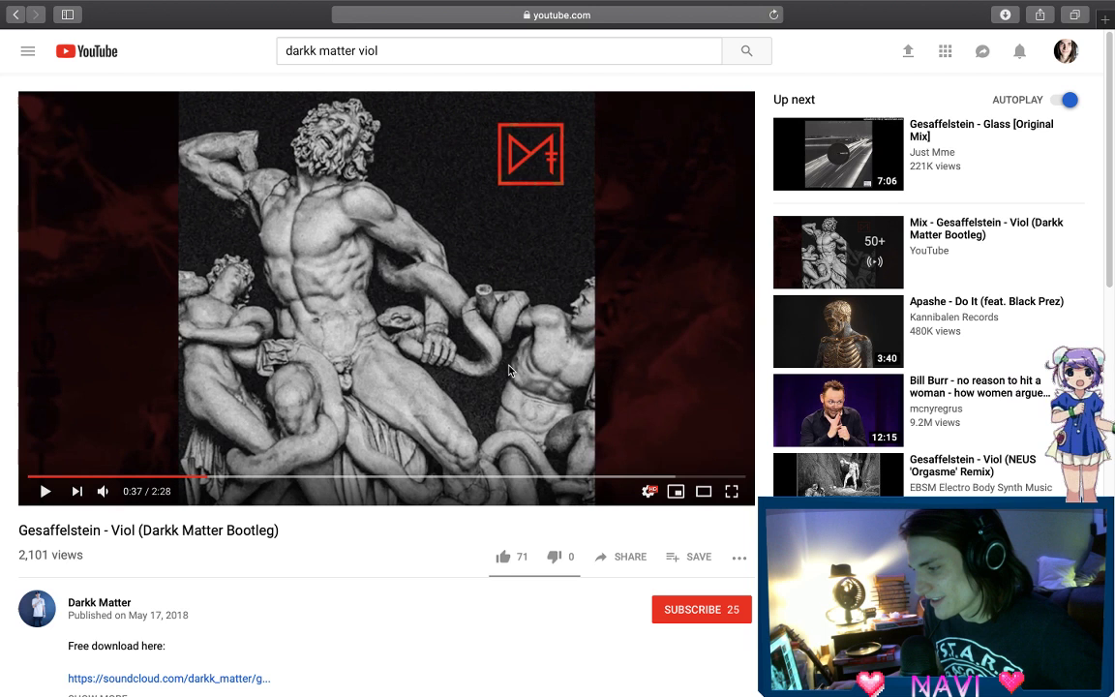
- Listen to the bootleg from about 1:01, 1:07 and 1:13, and pause it at 1:19
left_click(329, 477)
left_click(46, 491)
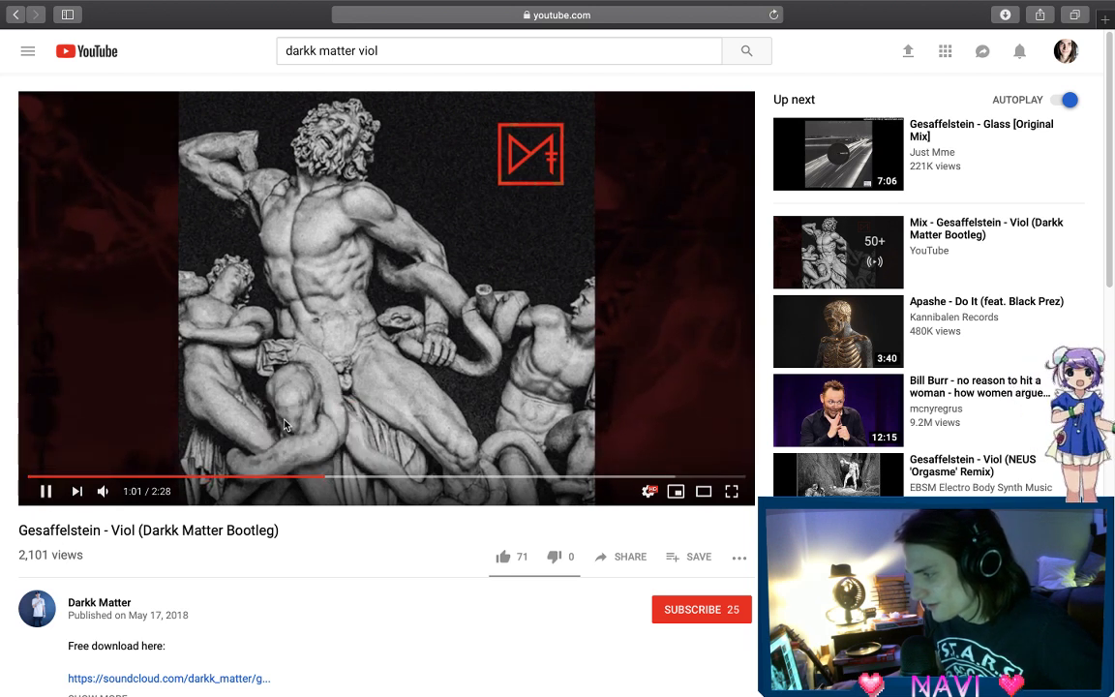
left_click(359, 477)
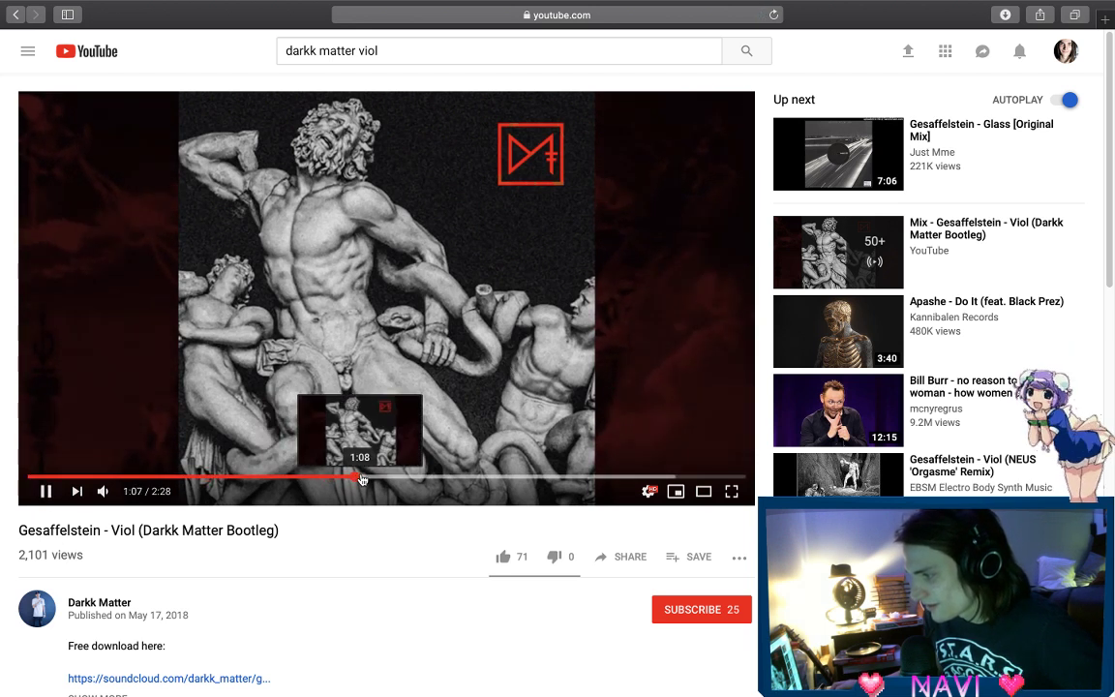
left_click(380, 478)
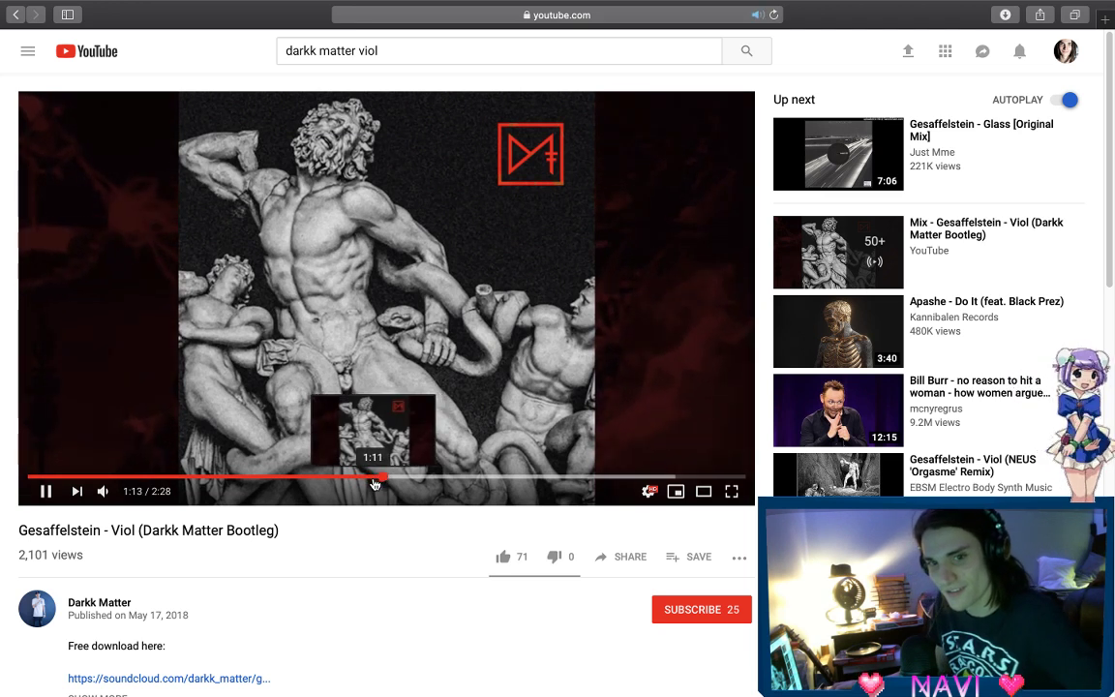
left_click(49, 493)
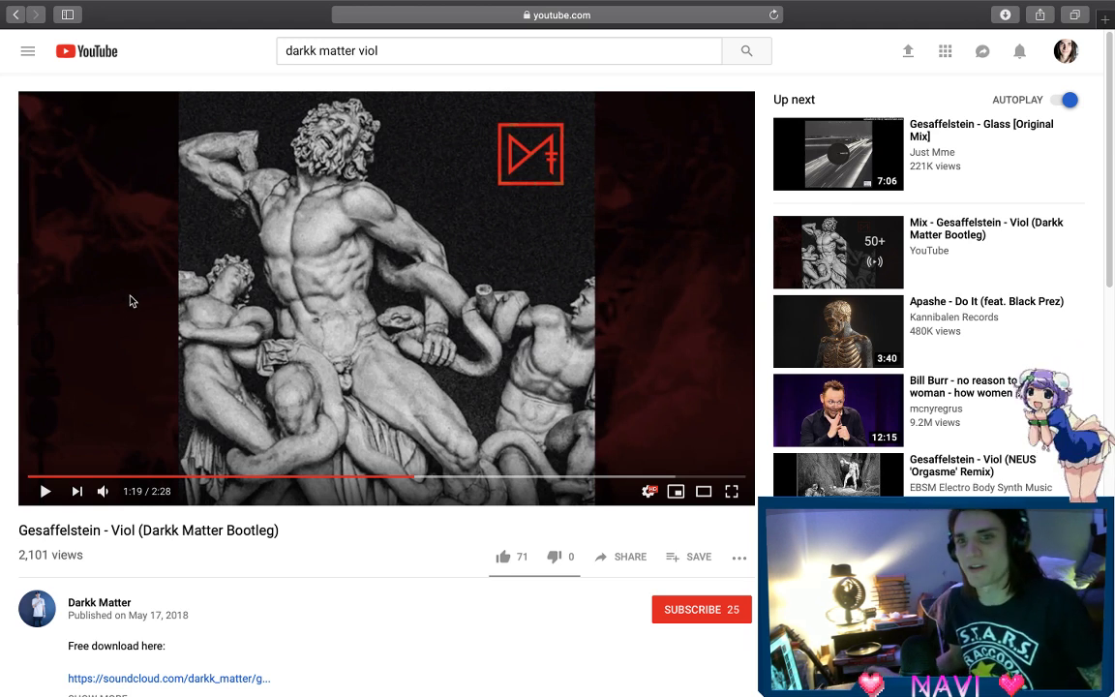
- Close the Safari window and return to the stream drums project in Ableton Live in full screen
mouse_move(167, 5)
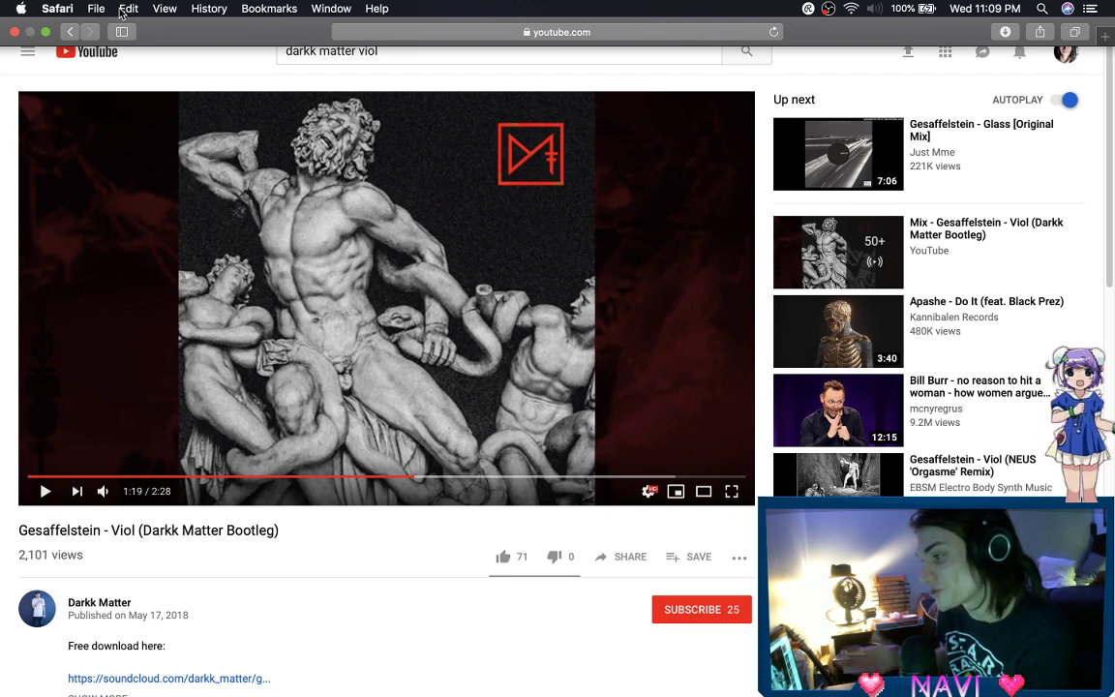
left_click(15, 32)
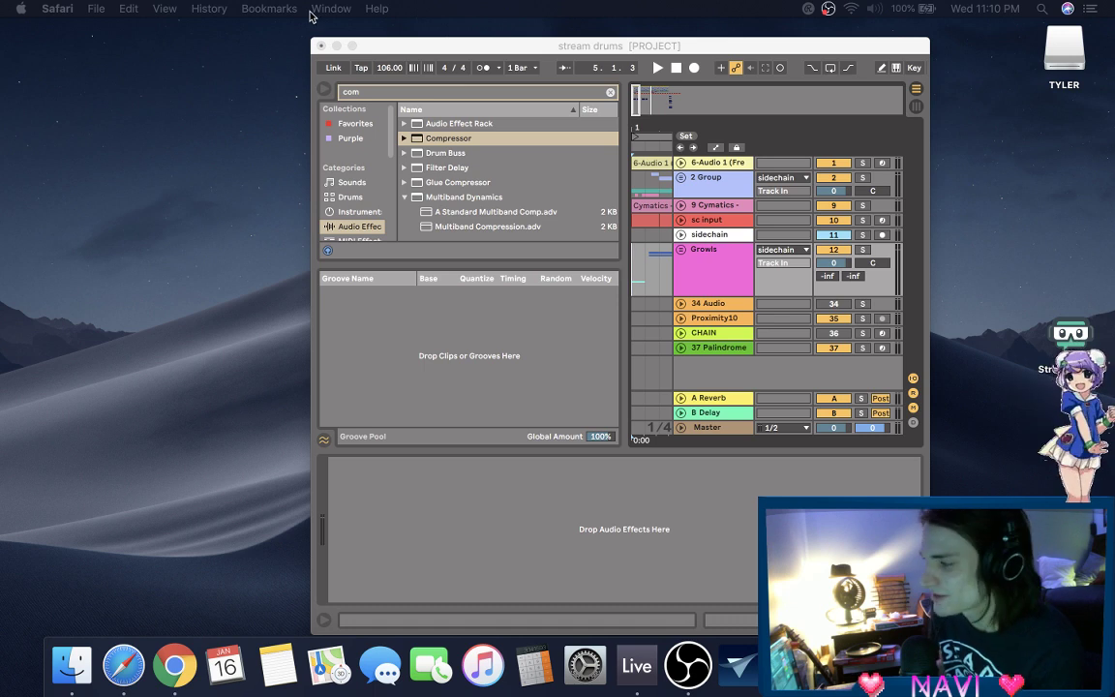
left_click(351, 44)
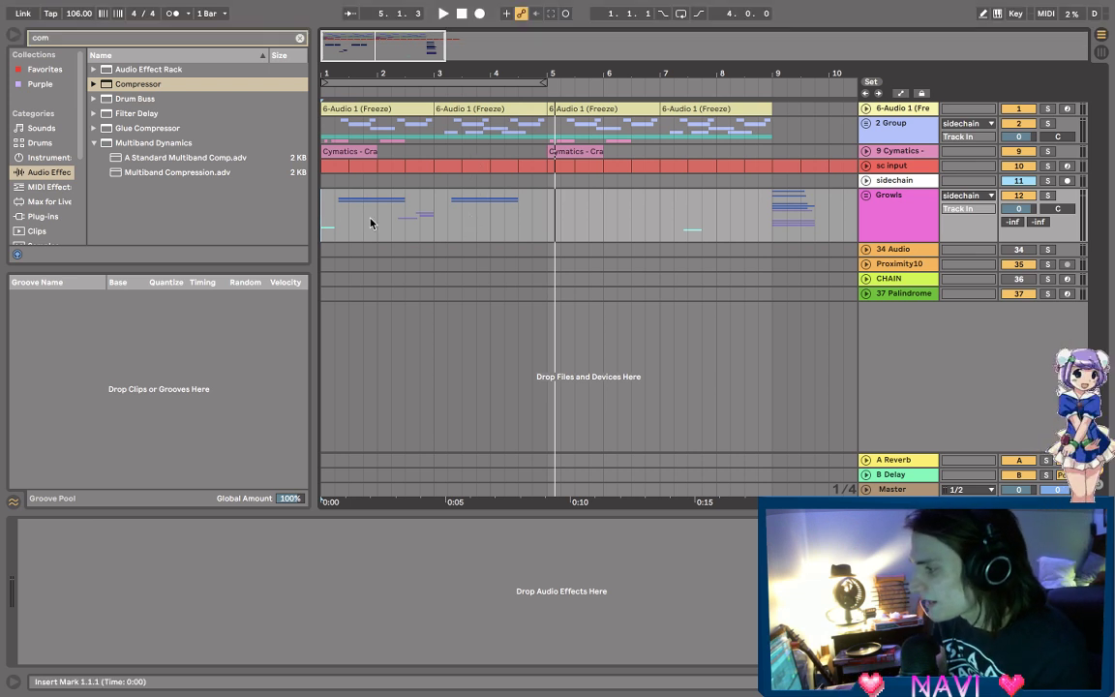
- Play the arrangement from 1.1.1 with the timeline showing roughly the first five bars
left_click(334, 215)
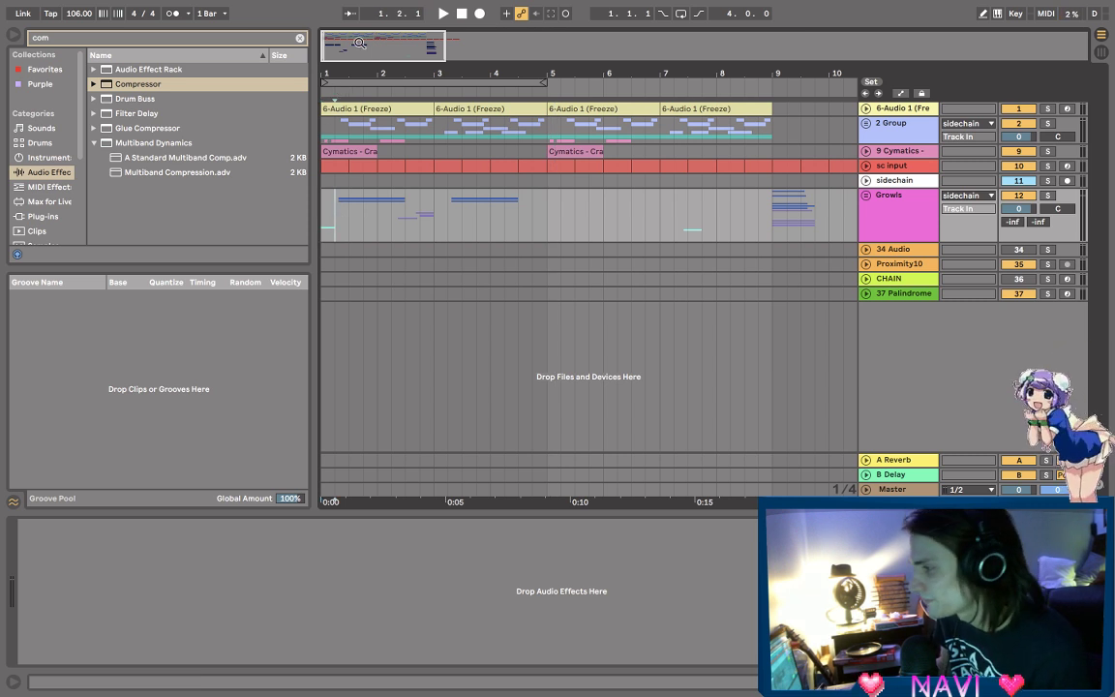
left_click_drag(326, 68, 326, 90)
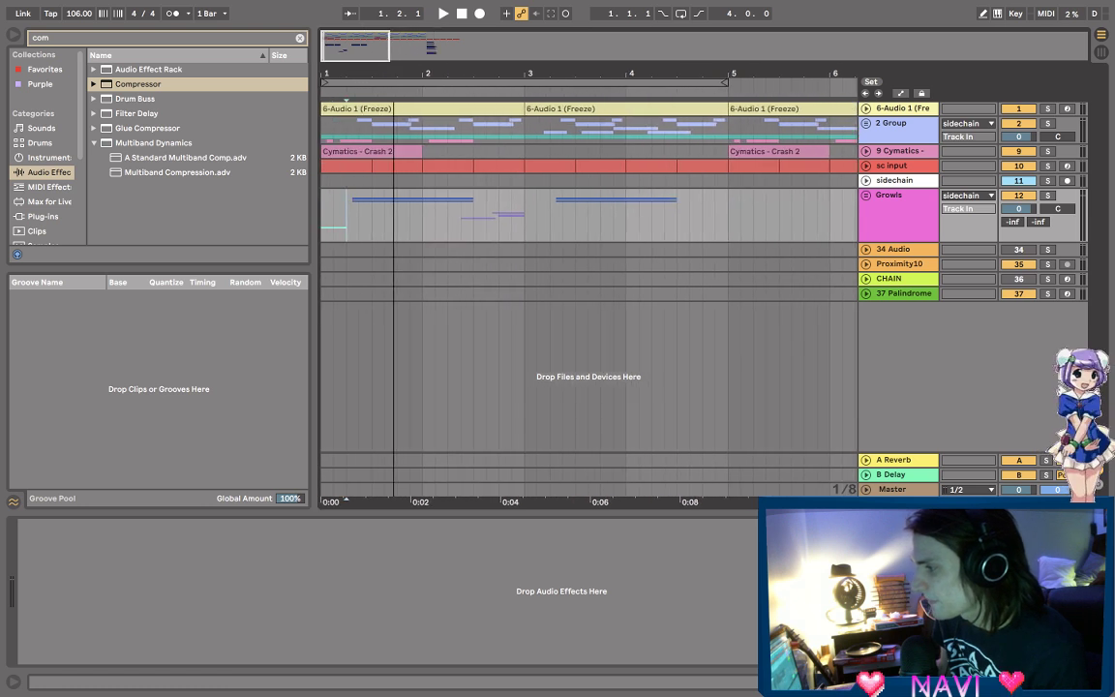
left_click(323, 215)
key("space")
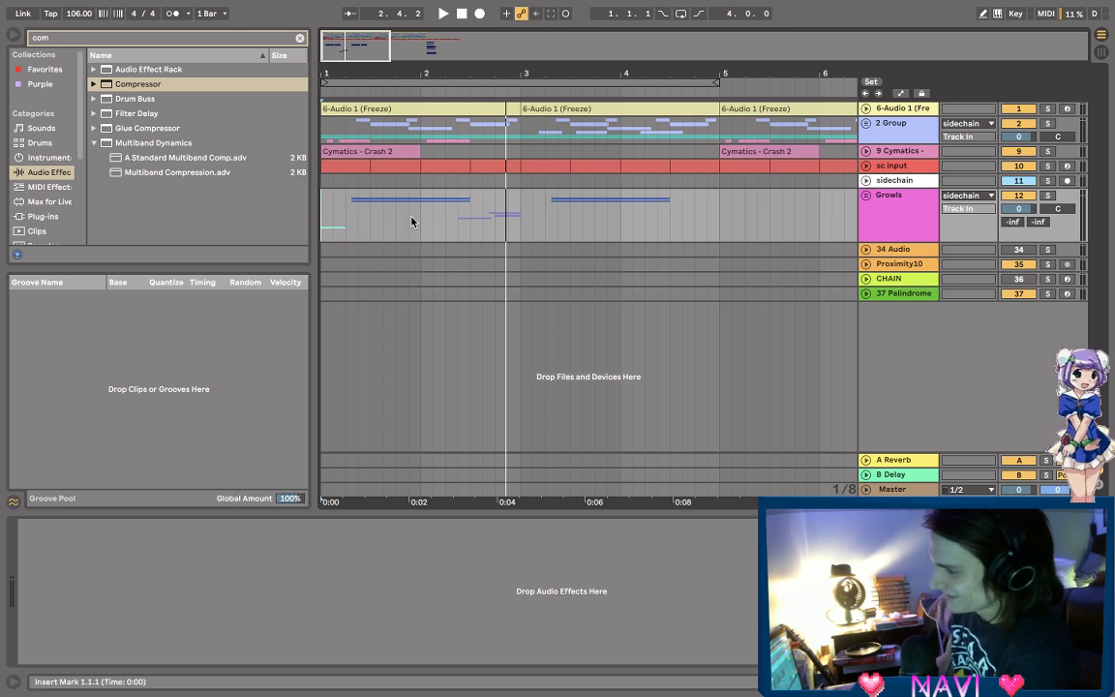
left_click(352, 224)
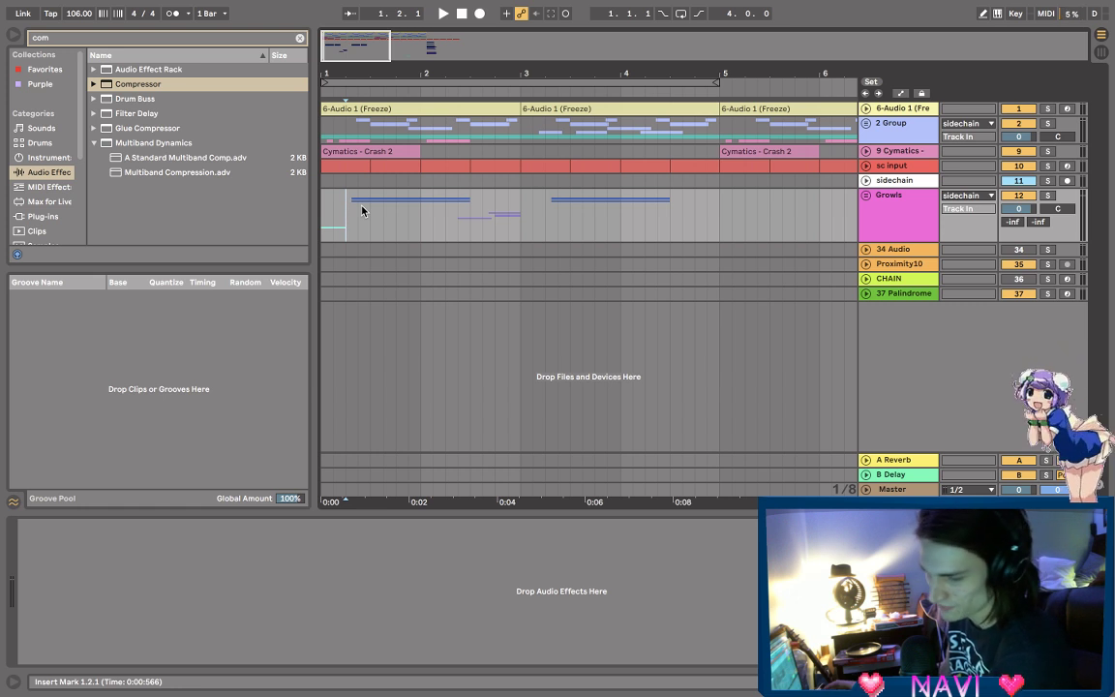
left_click_drag(422, 73, 422, 51)
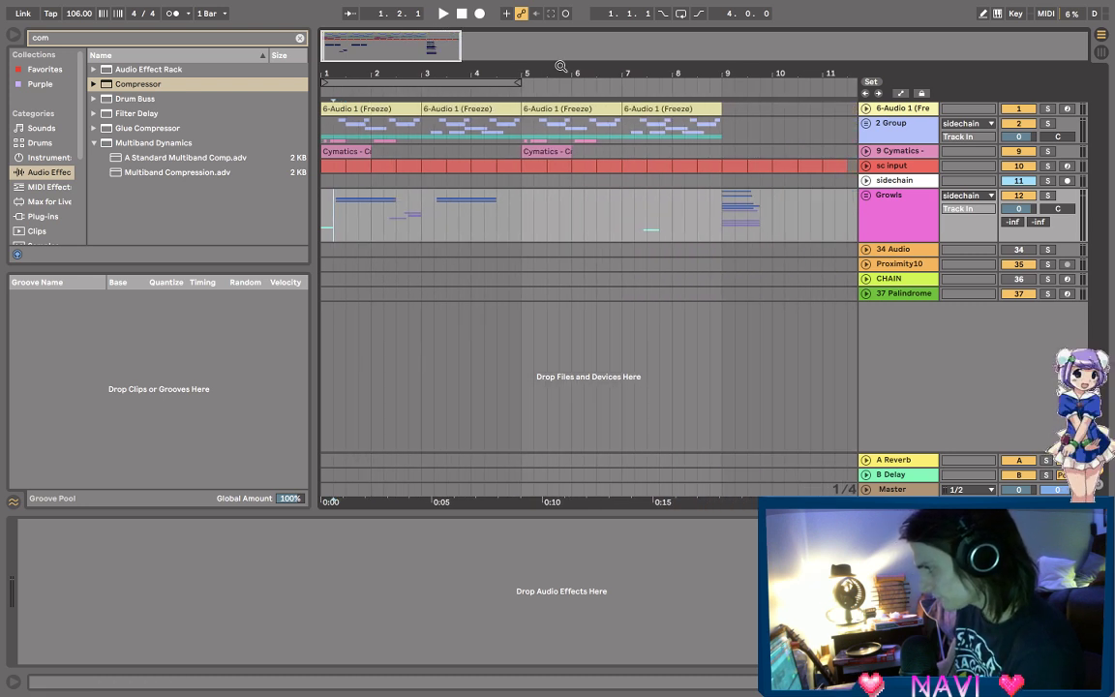
left_click_drag(502, 60, 501, 53)
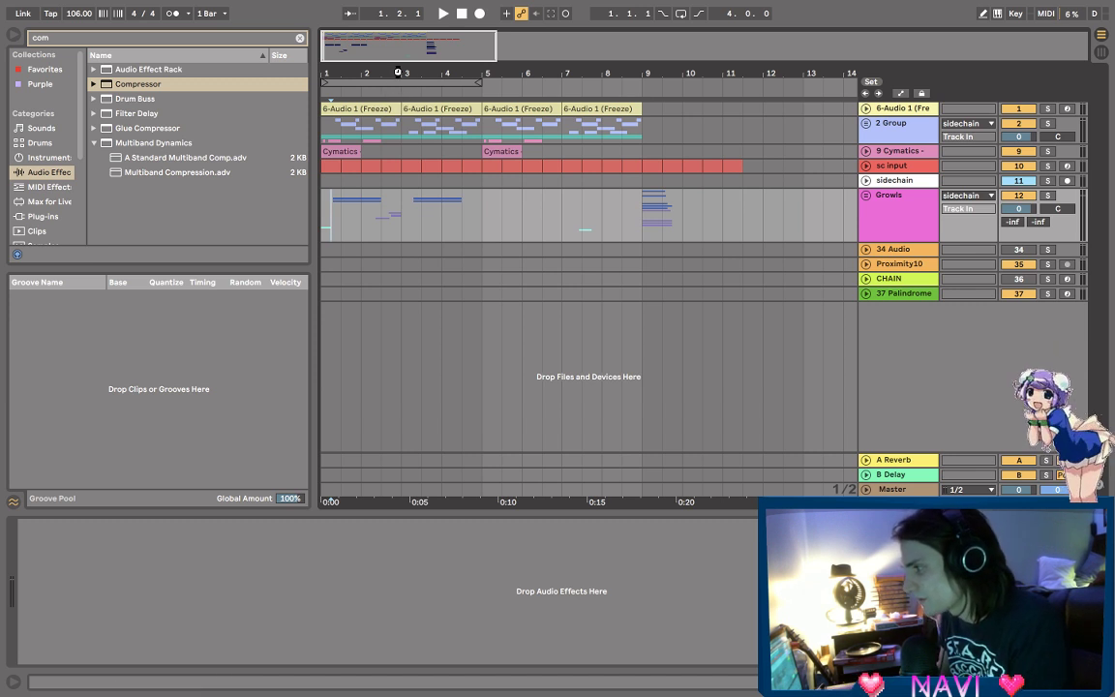
left_click(432, 152)
- Open the Live Set PROJECT.als from the PROJECT Project folder and dismiss the plug-in warning
key("super+o")
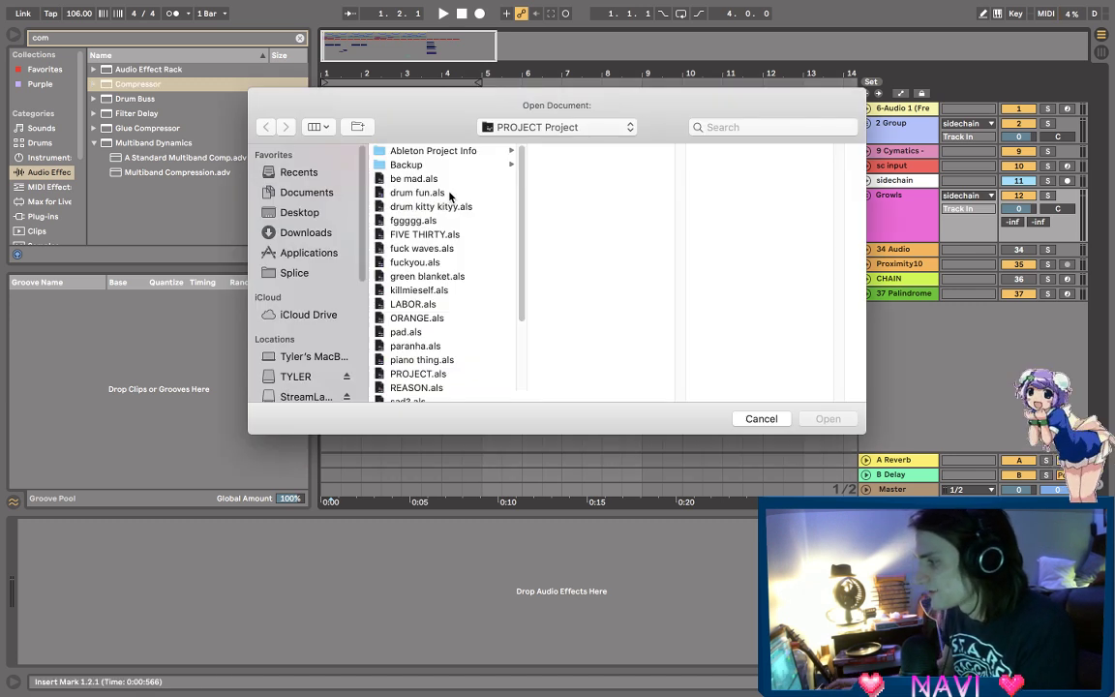
left_click(411, 331)
scroll(417, 290, "down", 3)
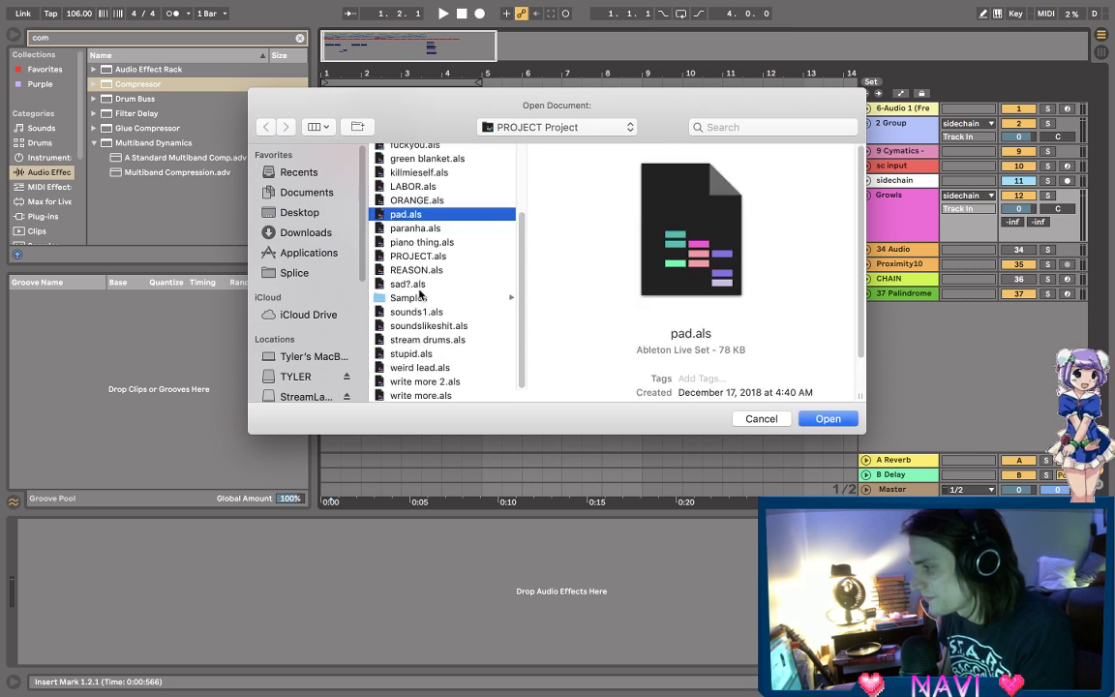
left_click(419, 244)
double_click(418, 255)
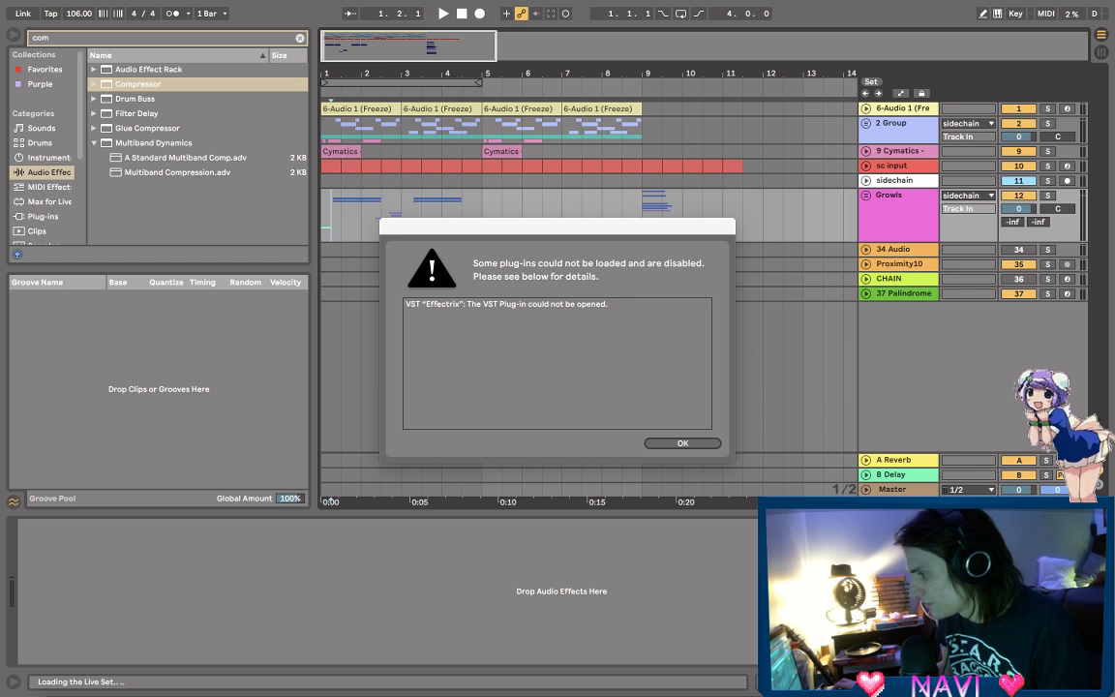
key("Return")
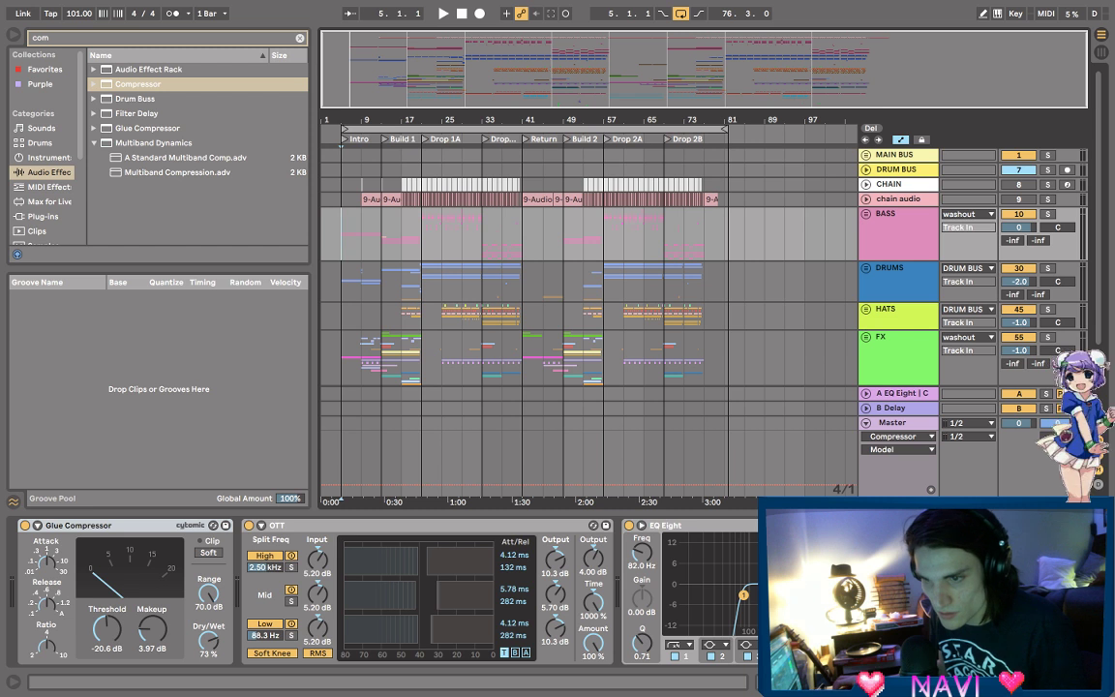
- Listen to the opened arrangement from 5.1.1 through Drop 1A into the Return section, and stop playback around bar 44
key("space")
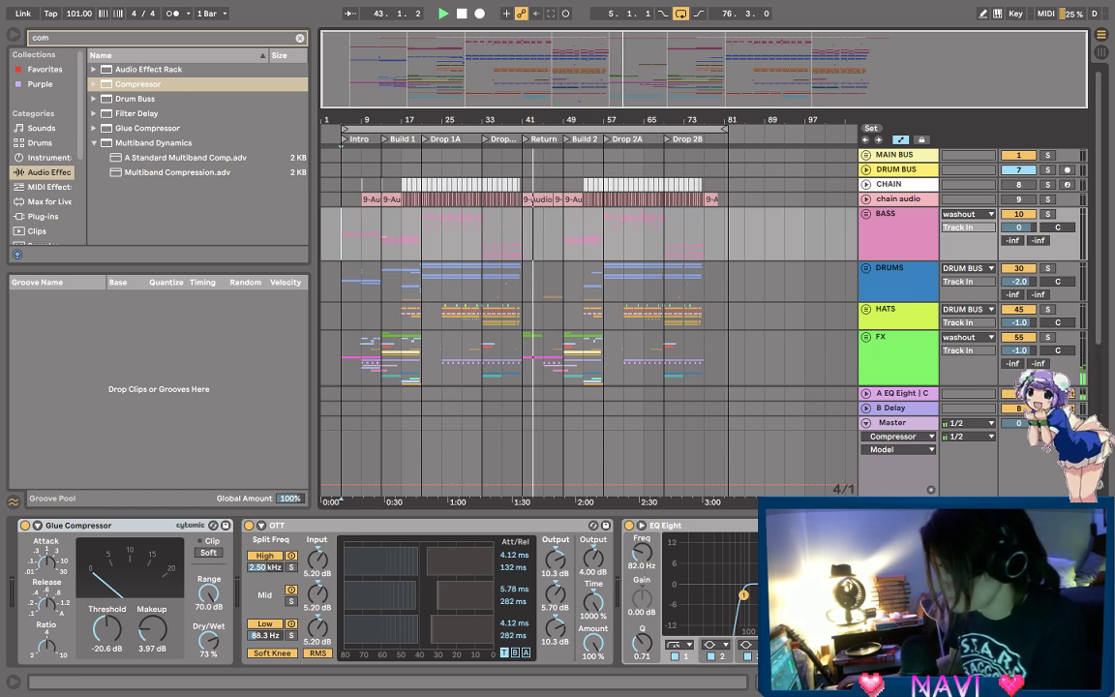
left_click(462, 15)
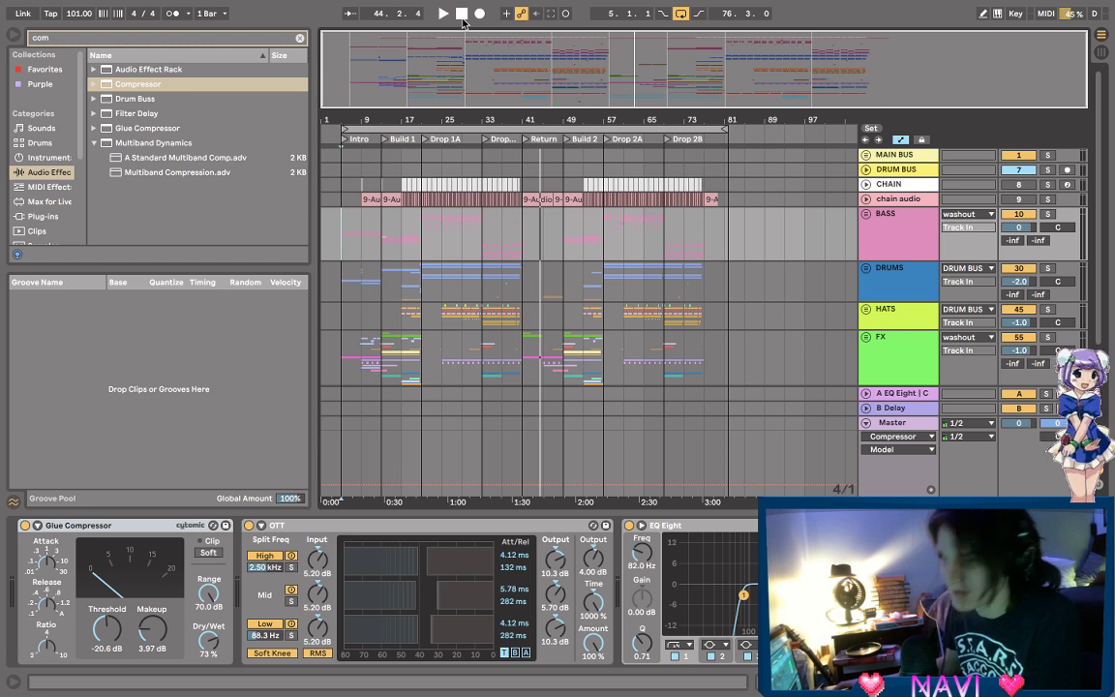